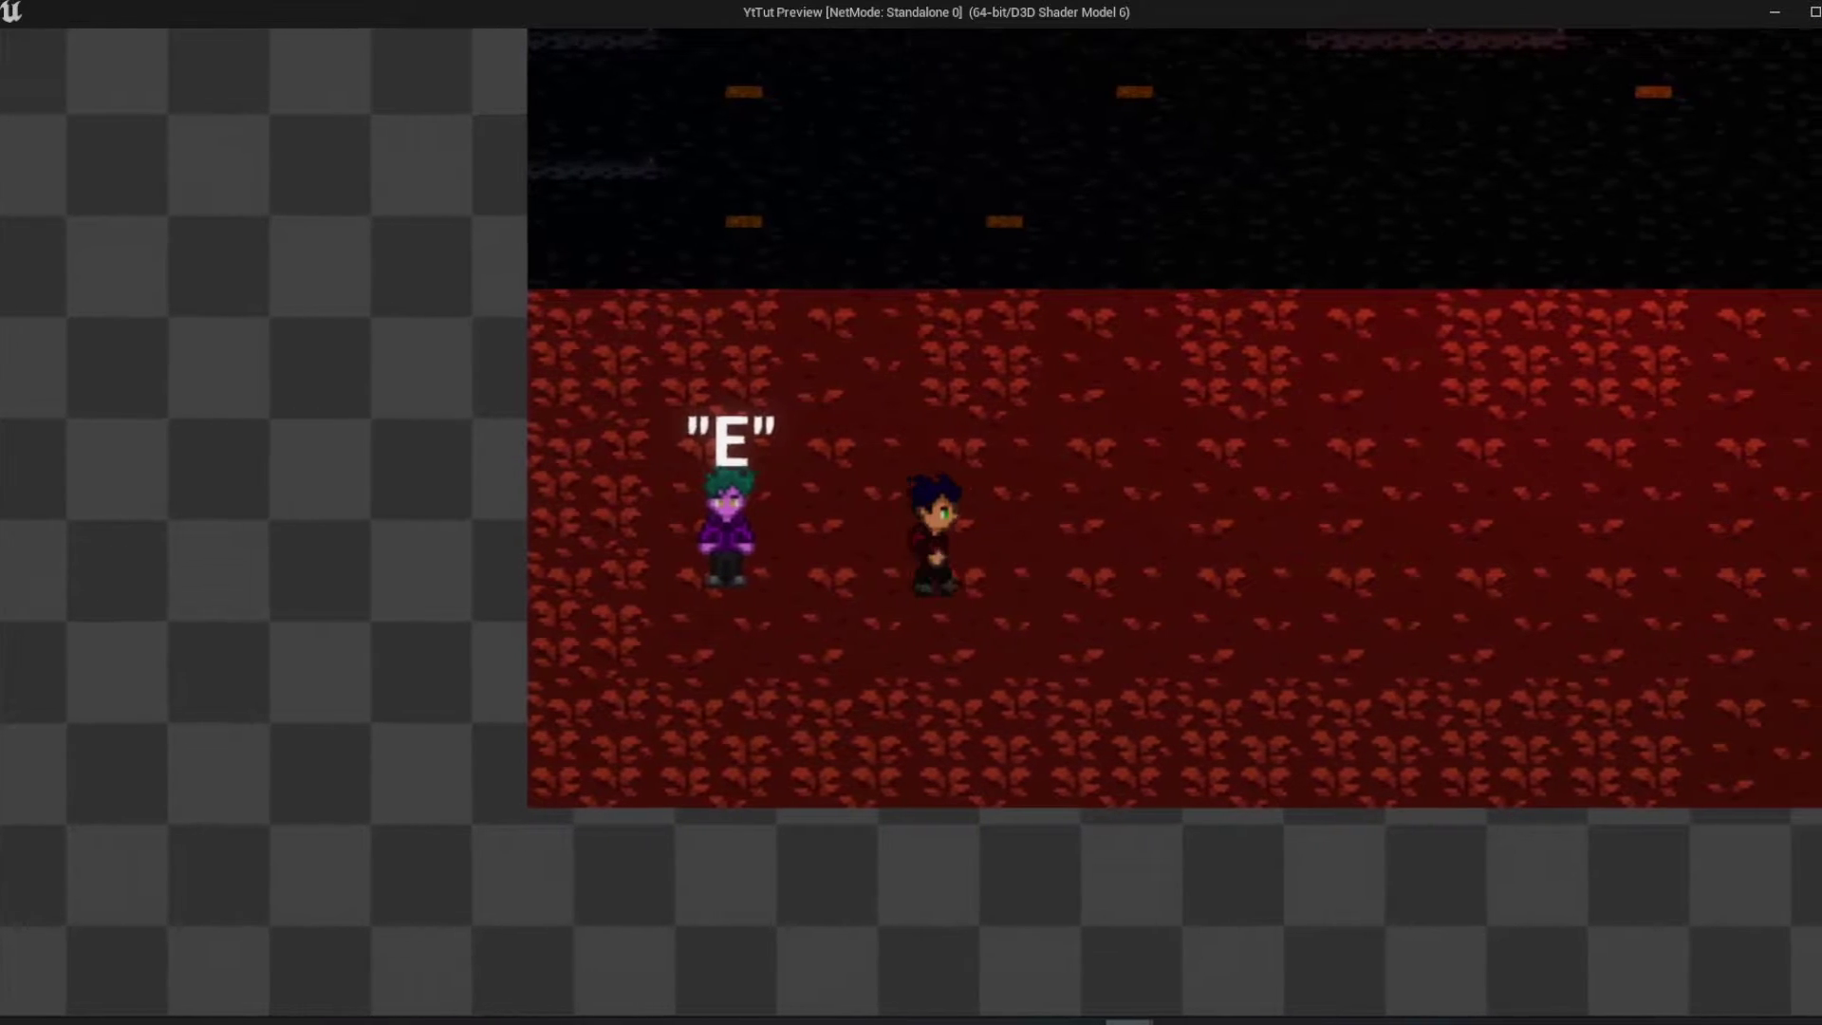
Walk the player up to the NPC to show the E prompt, then stop the preview
key(a)
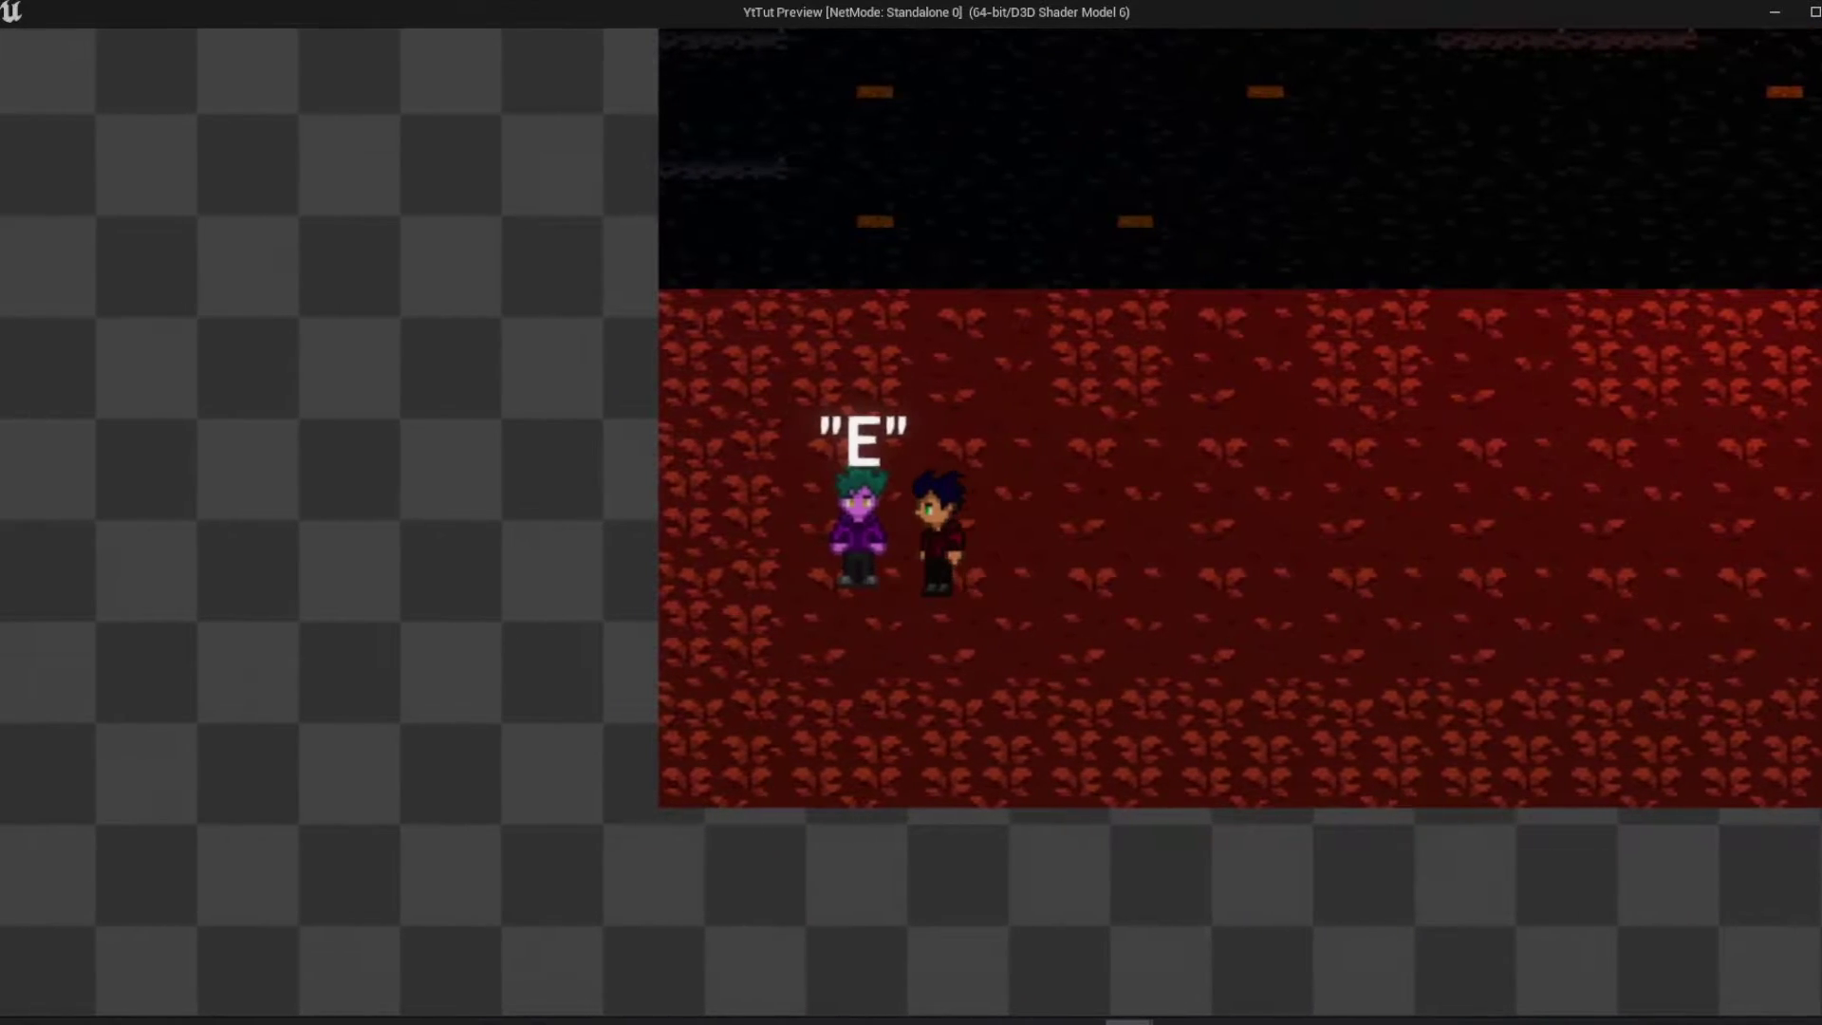
key(Escape)
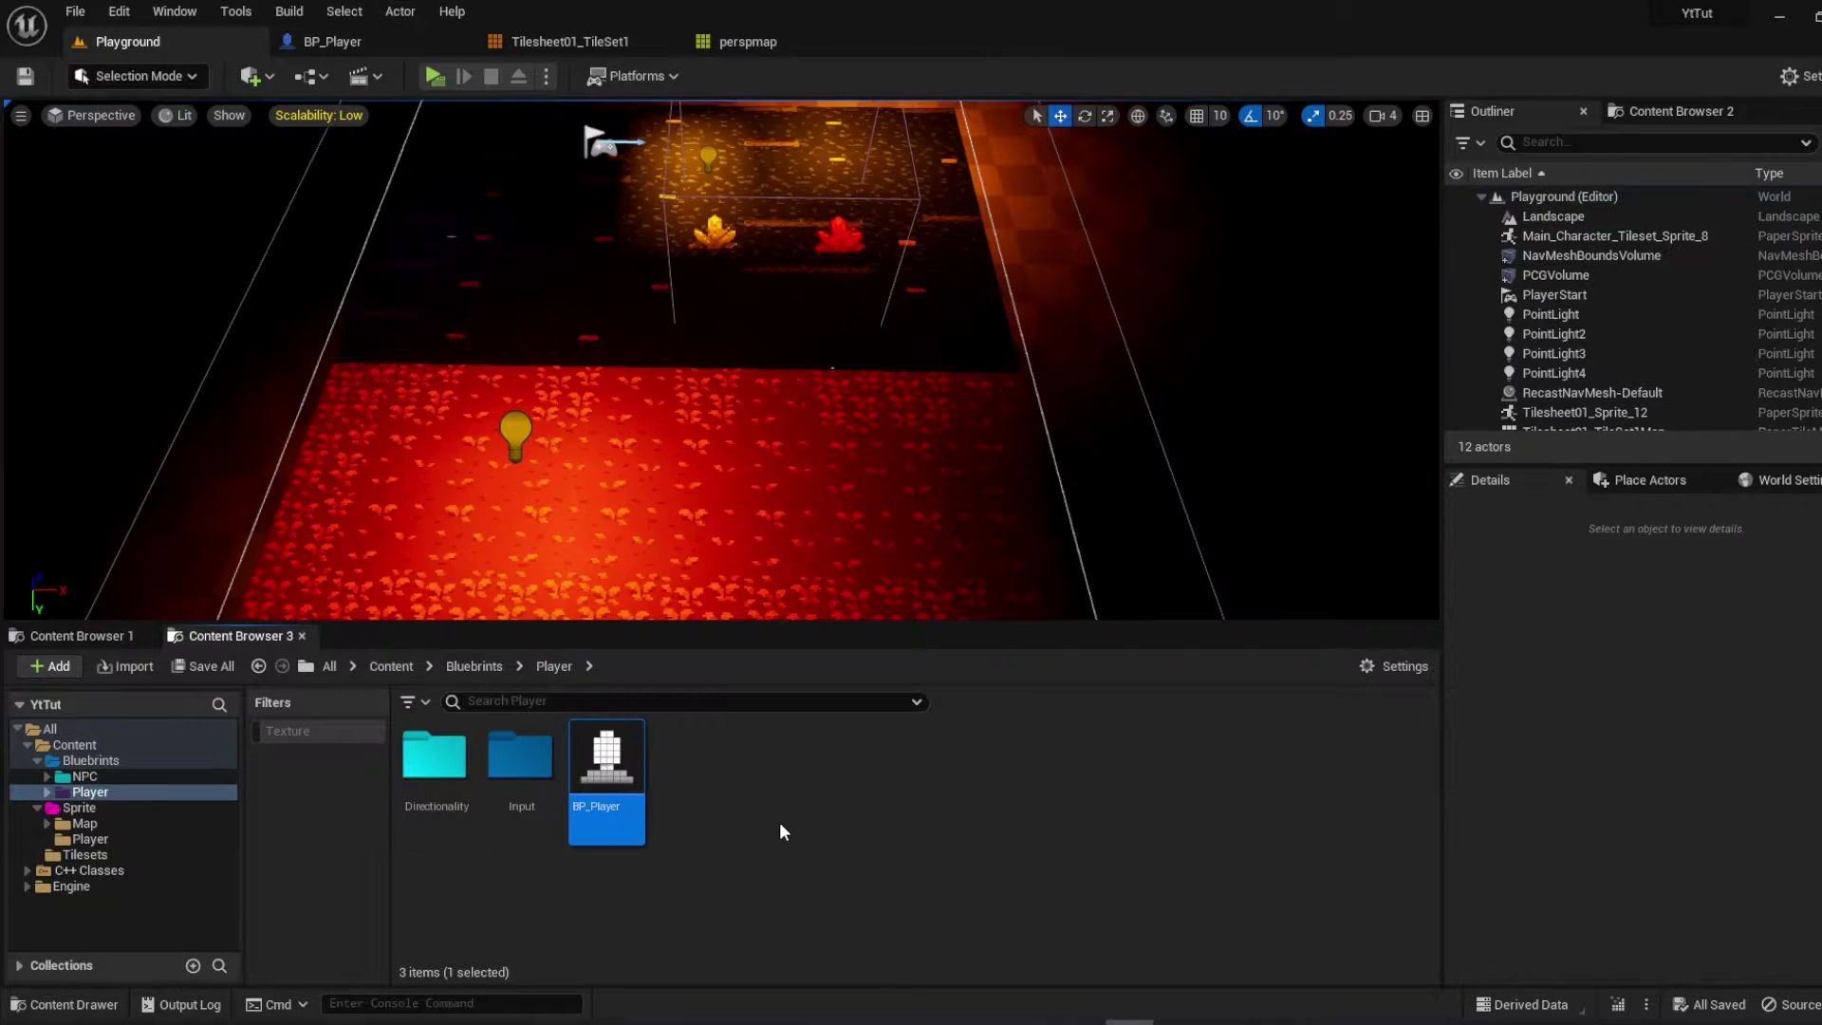
Duplicate BP_Player as BP_NPC, clear its Movement and Debug camera nodes, compile and save
key(ctrl+d)
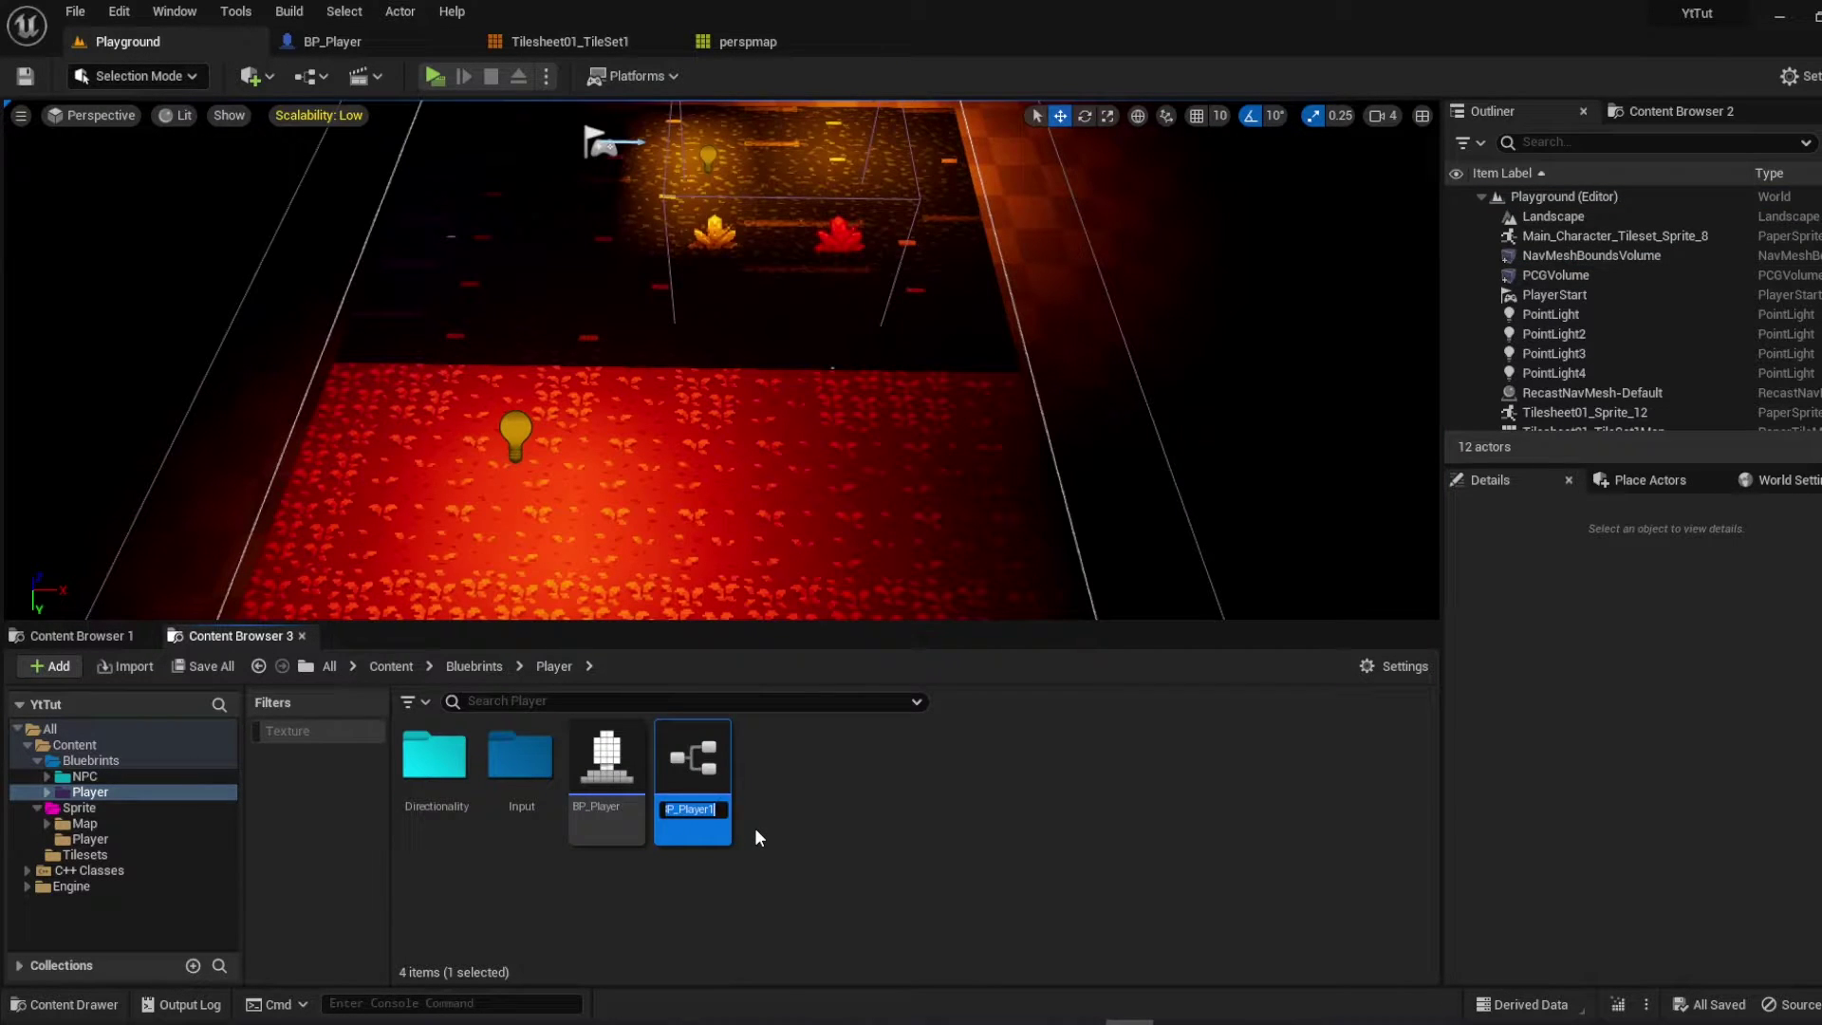
text(BP_NPC)
key(Return)
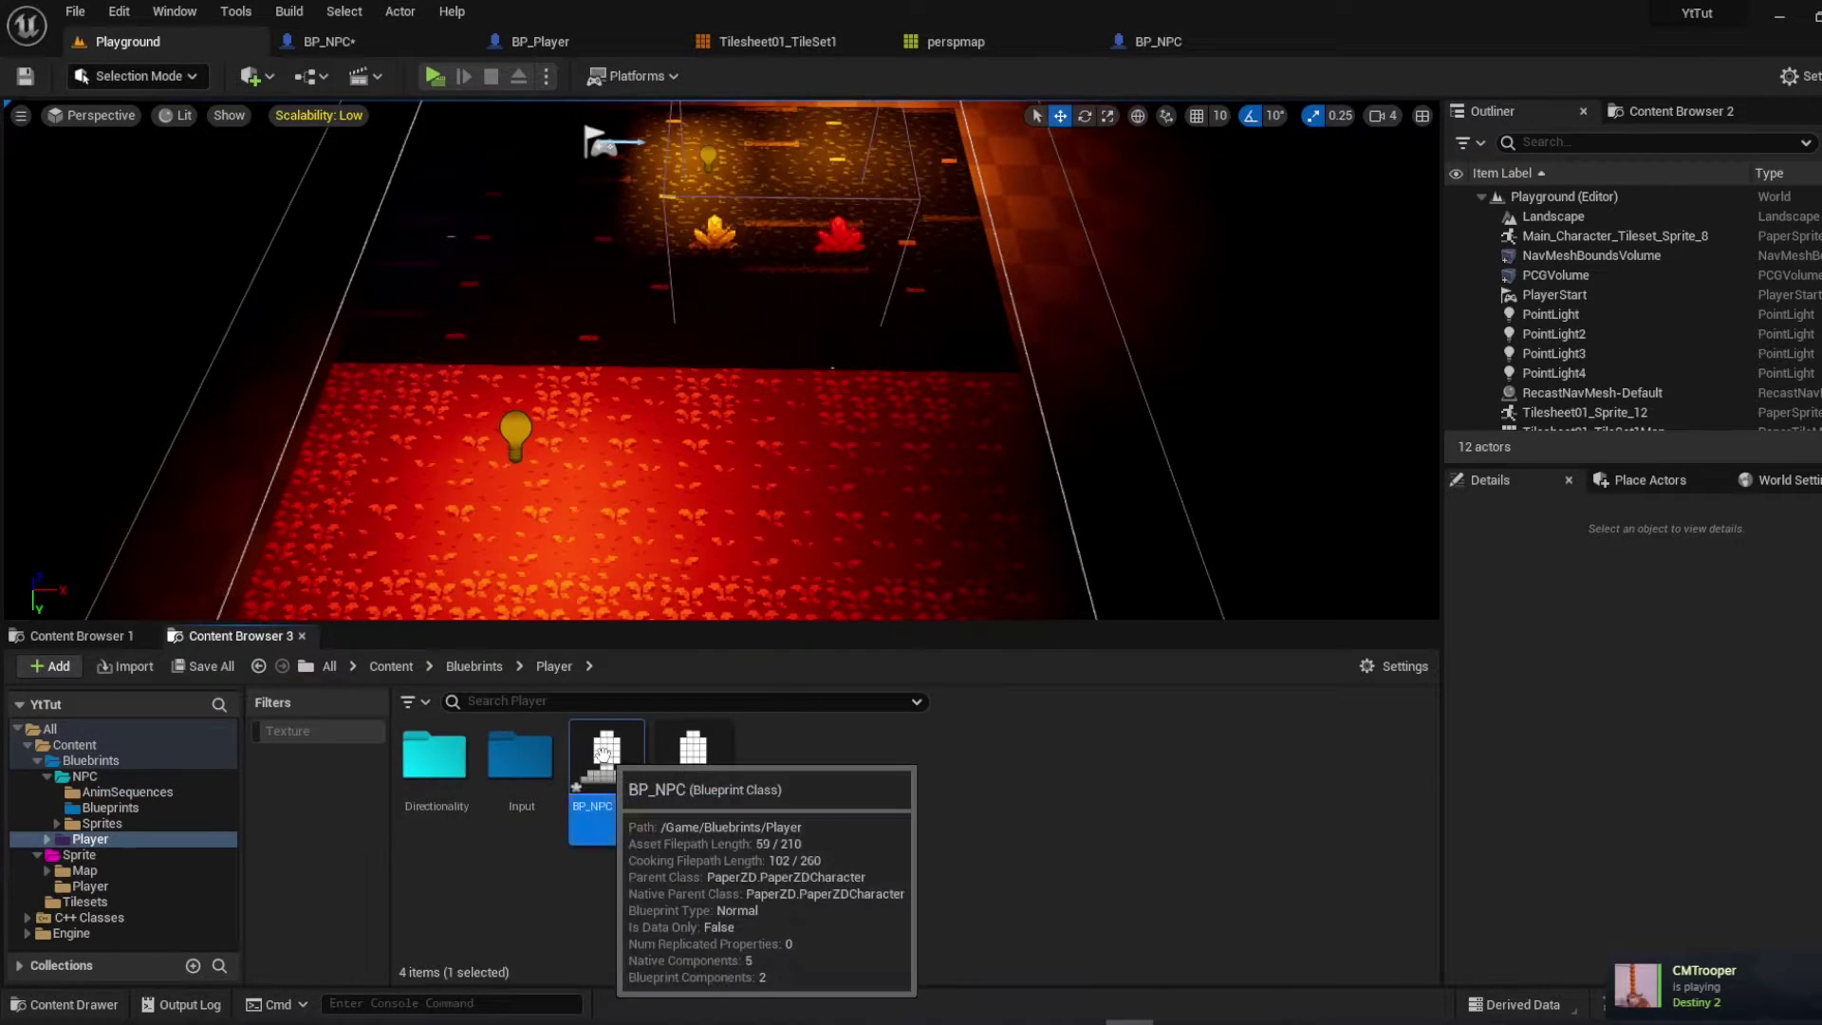
double_click(612, 777)
drag(480, 192, 1101, 537)
key(Delete)
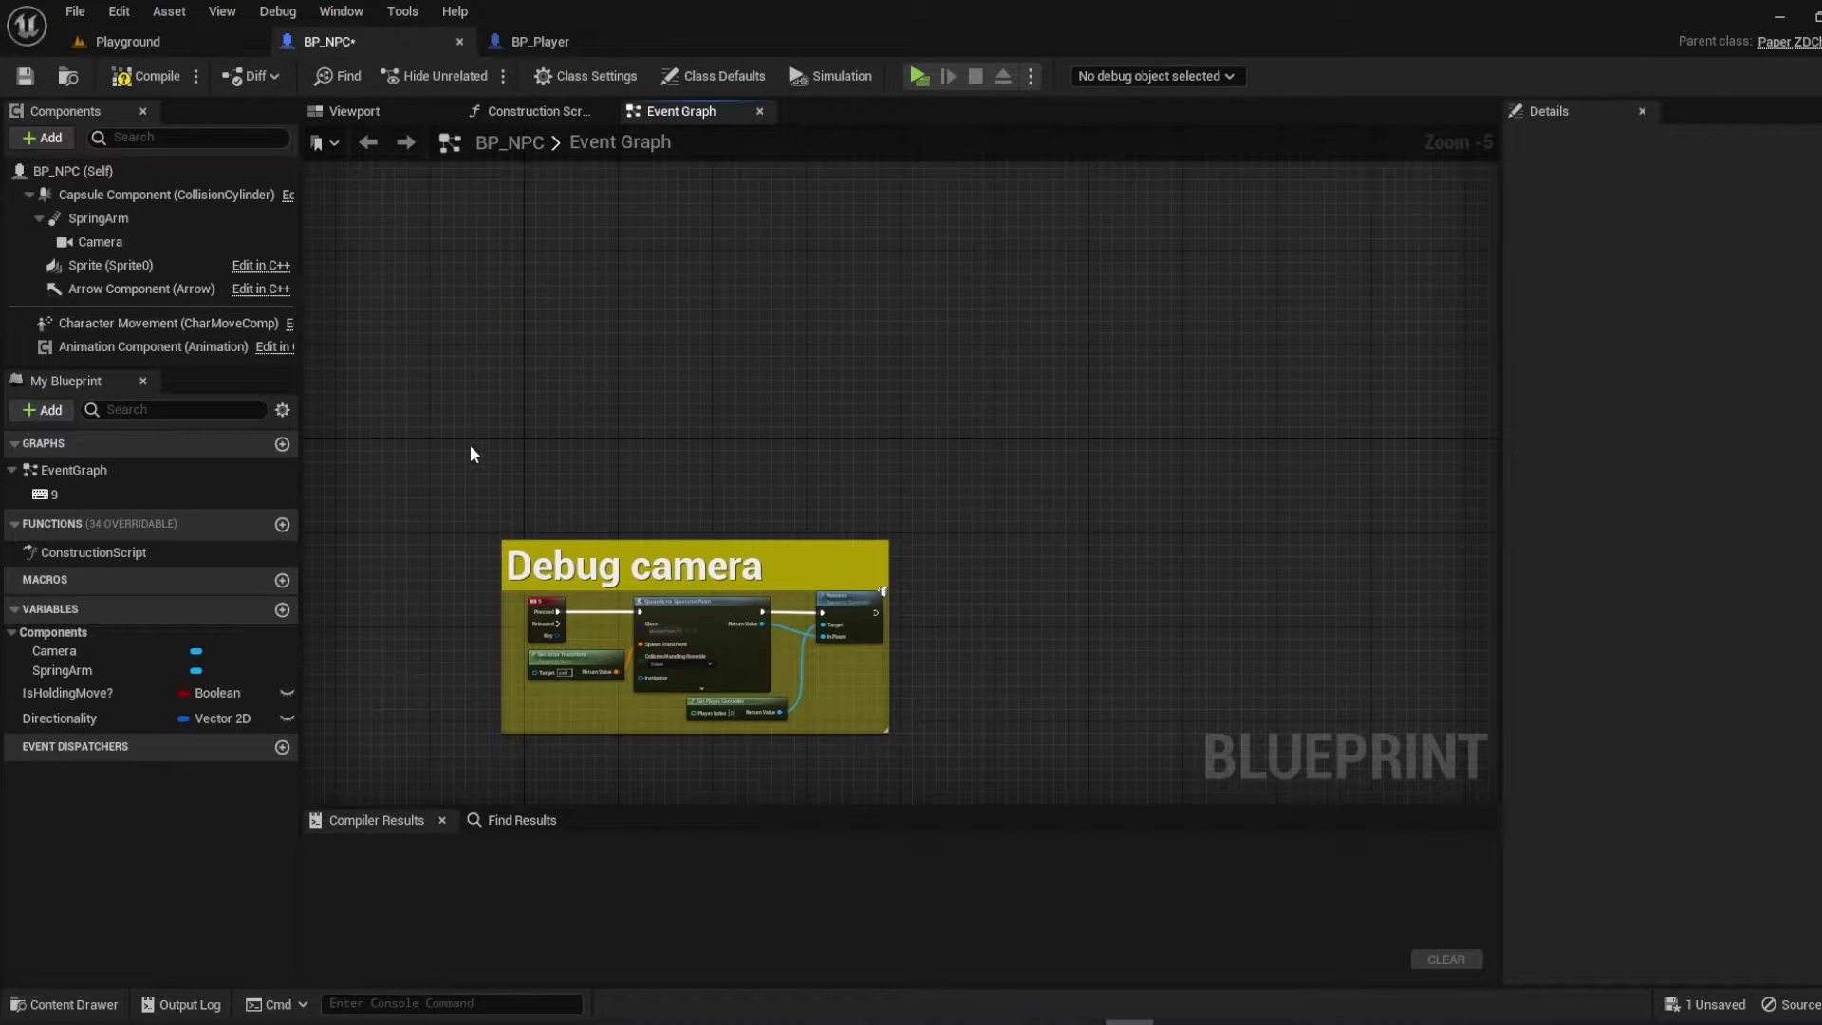
drag(472, 451, 974, 800)
key(Delete)
click(148, 76)
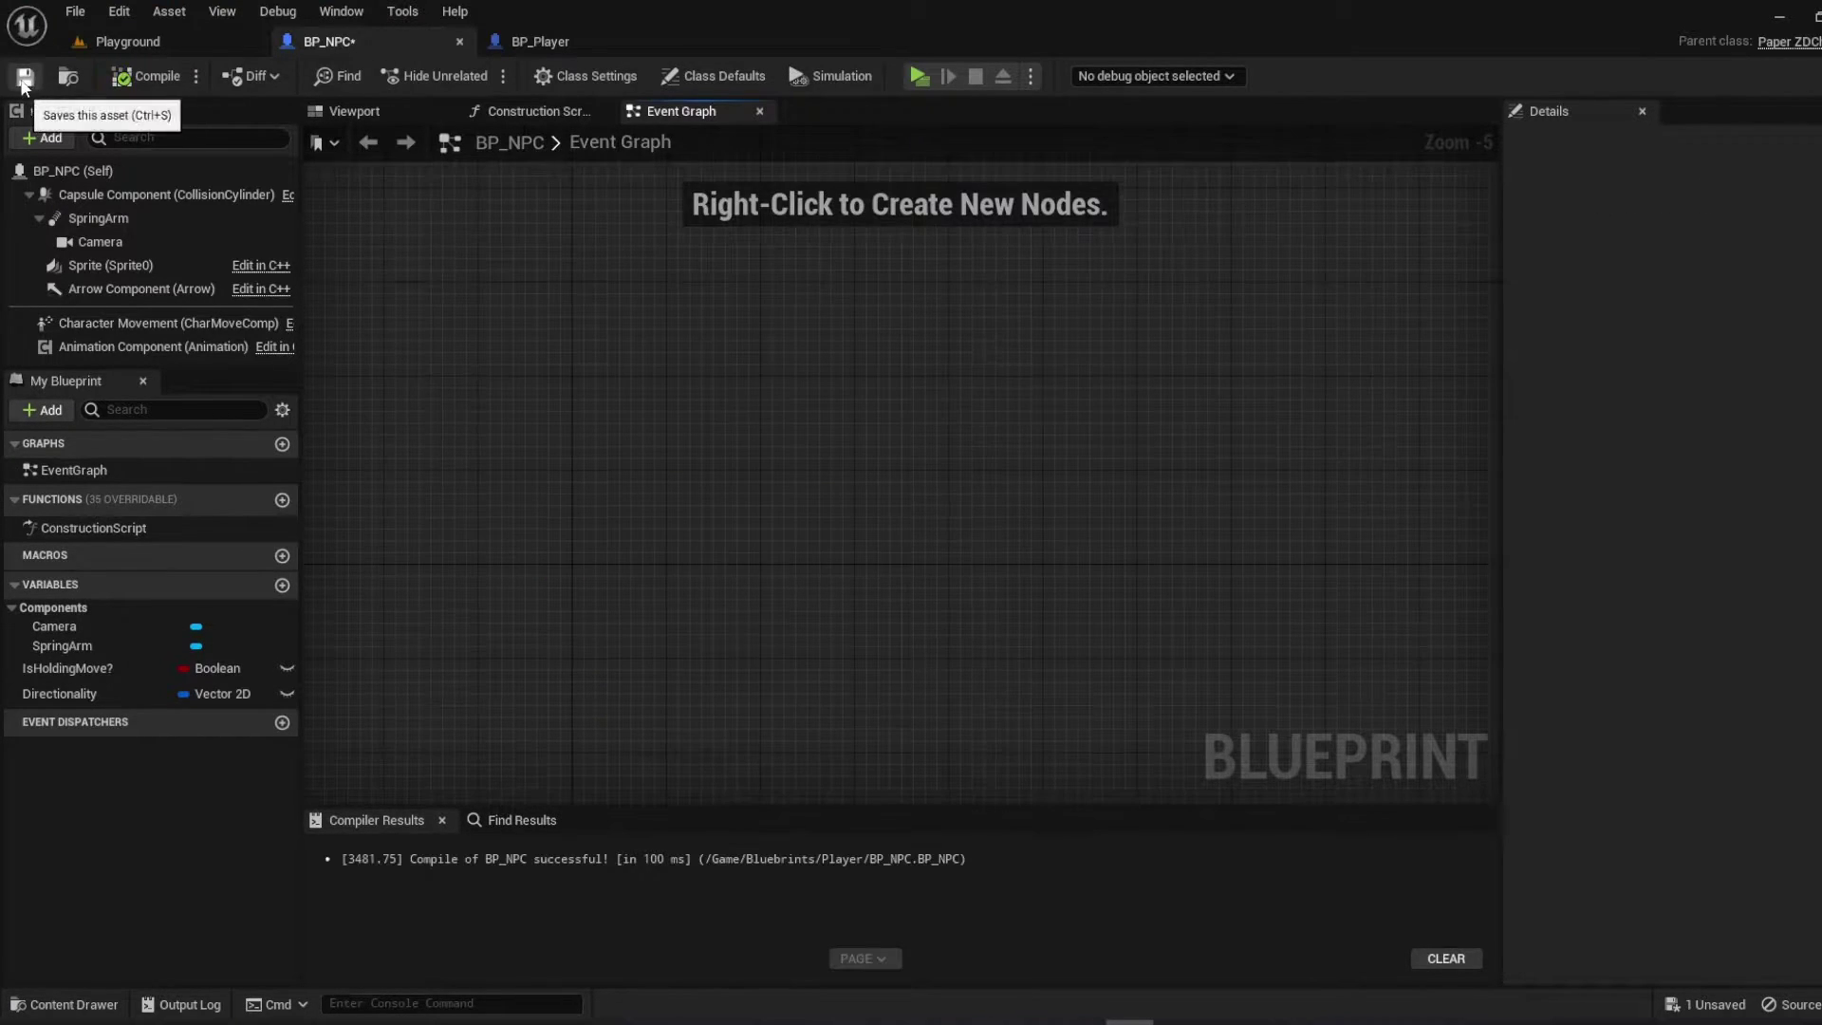
click(24, 76)
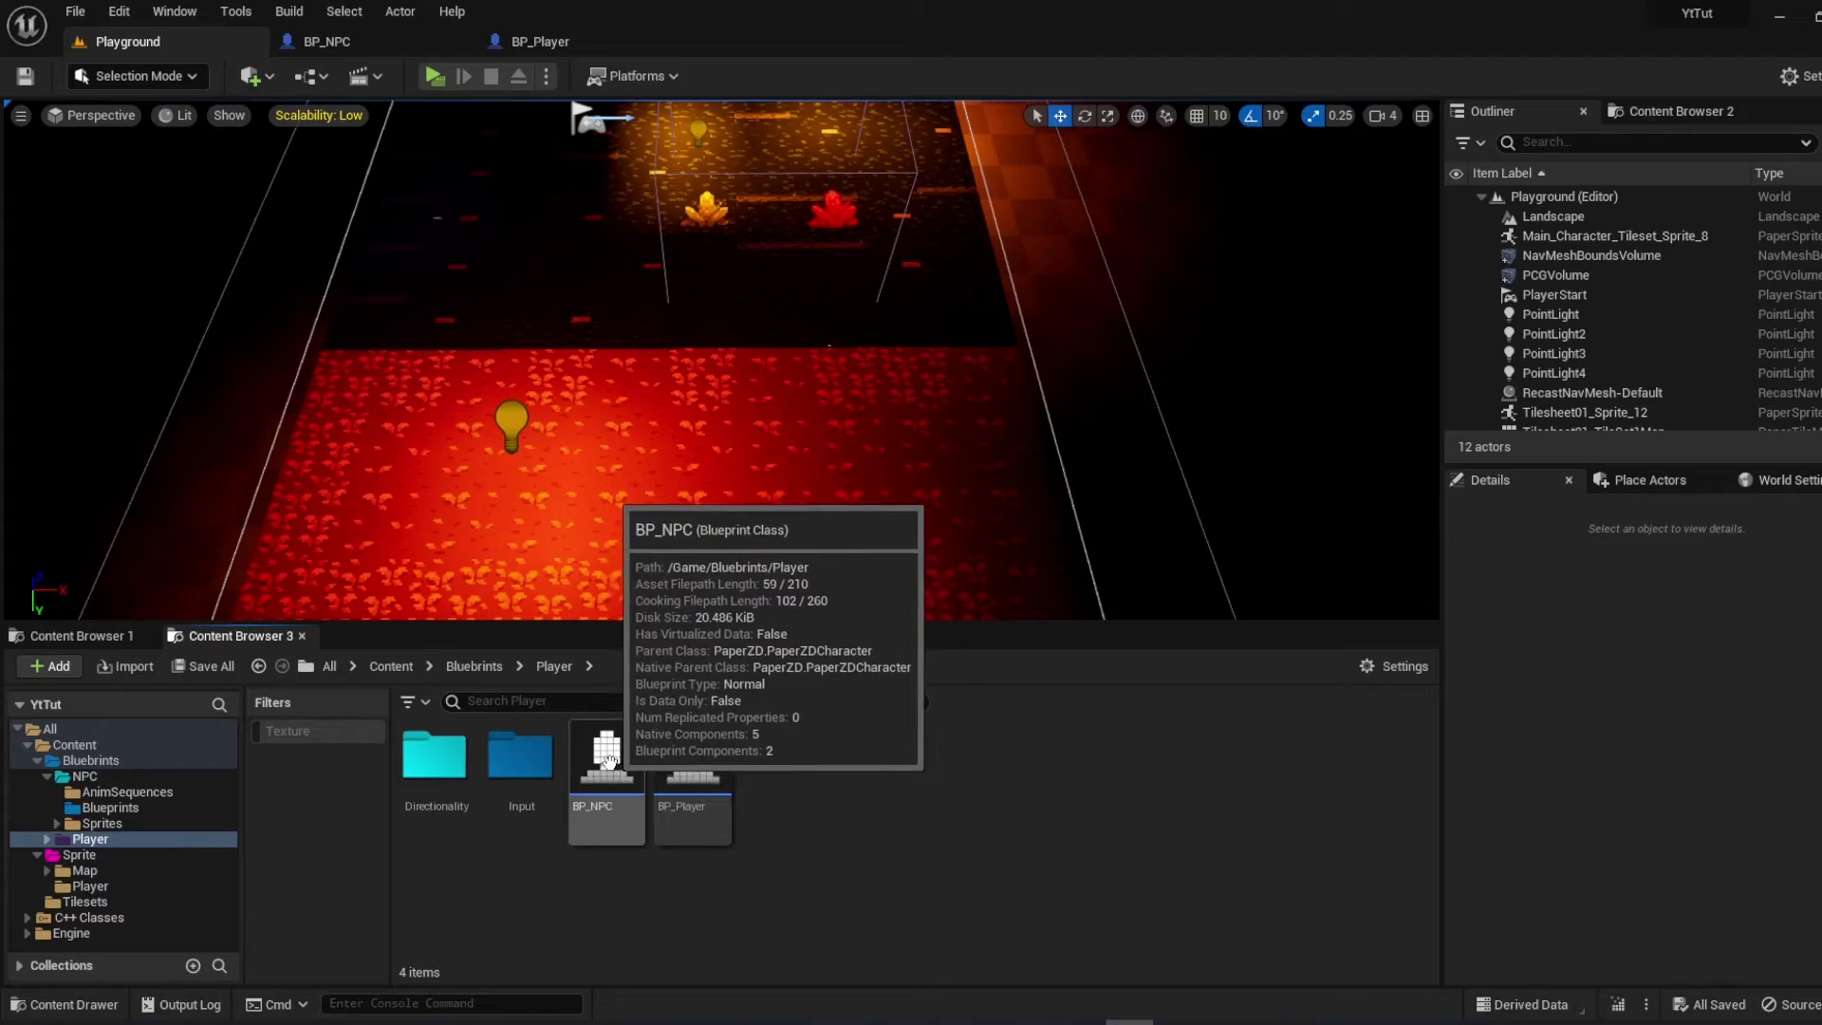
Move BP_NPC into the Bluebrints folder after a failed move into the NPC Blueprints folder
drag(608, 761, 100, 838)
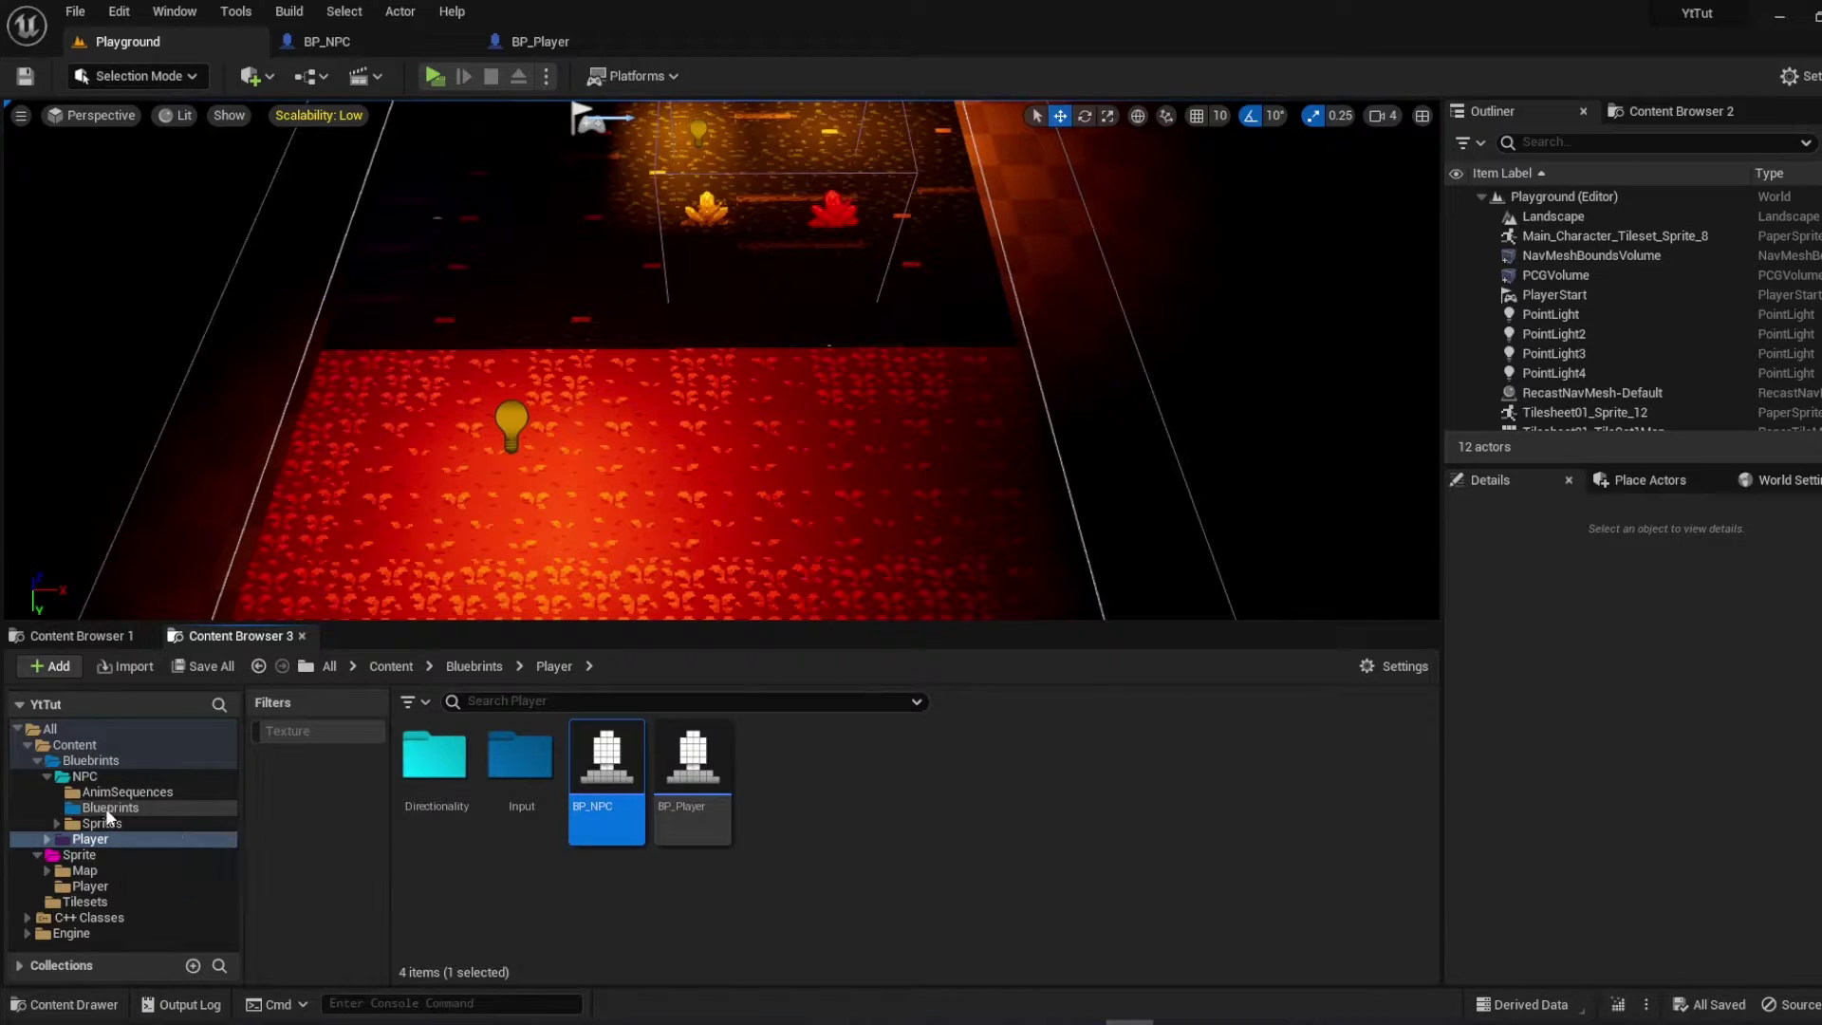
click(166, 851)
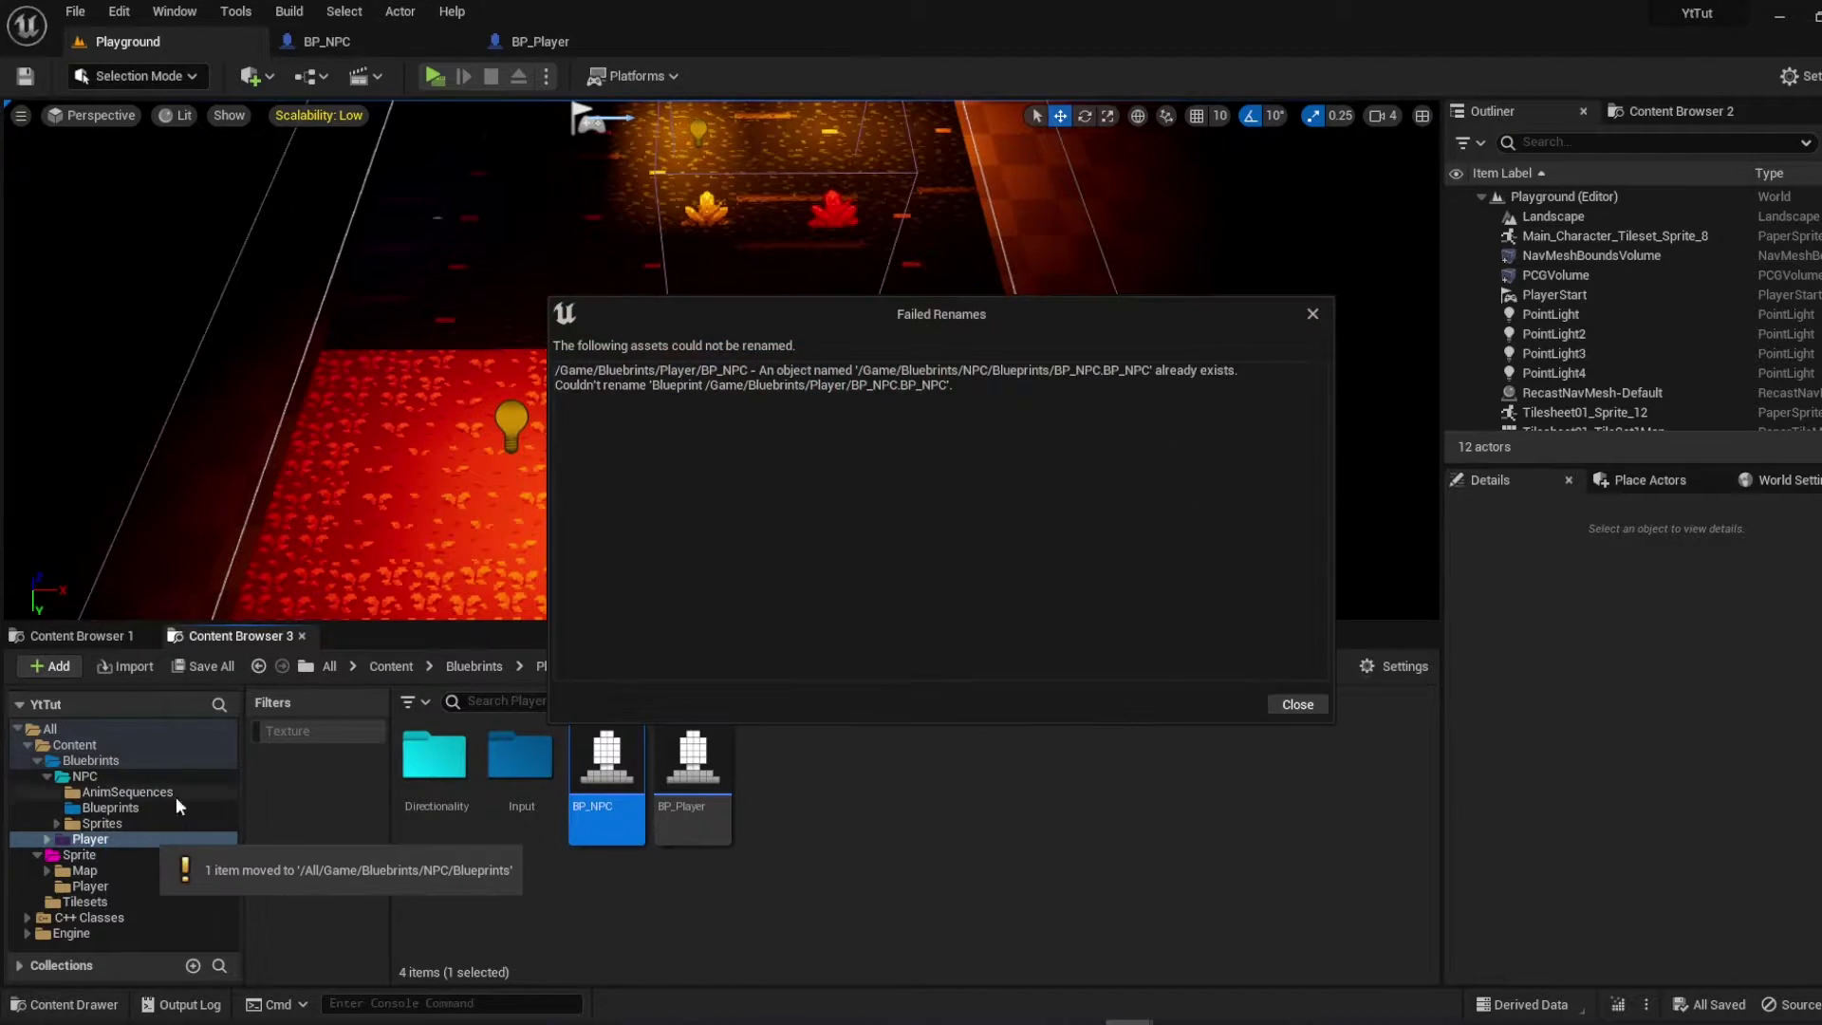
click(1317, 703)
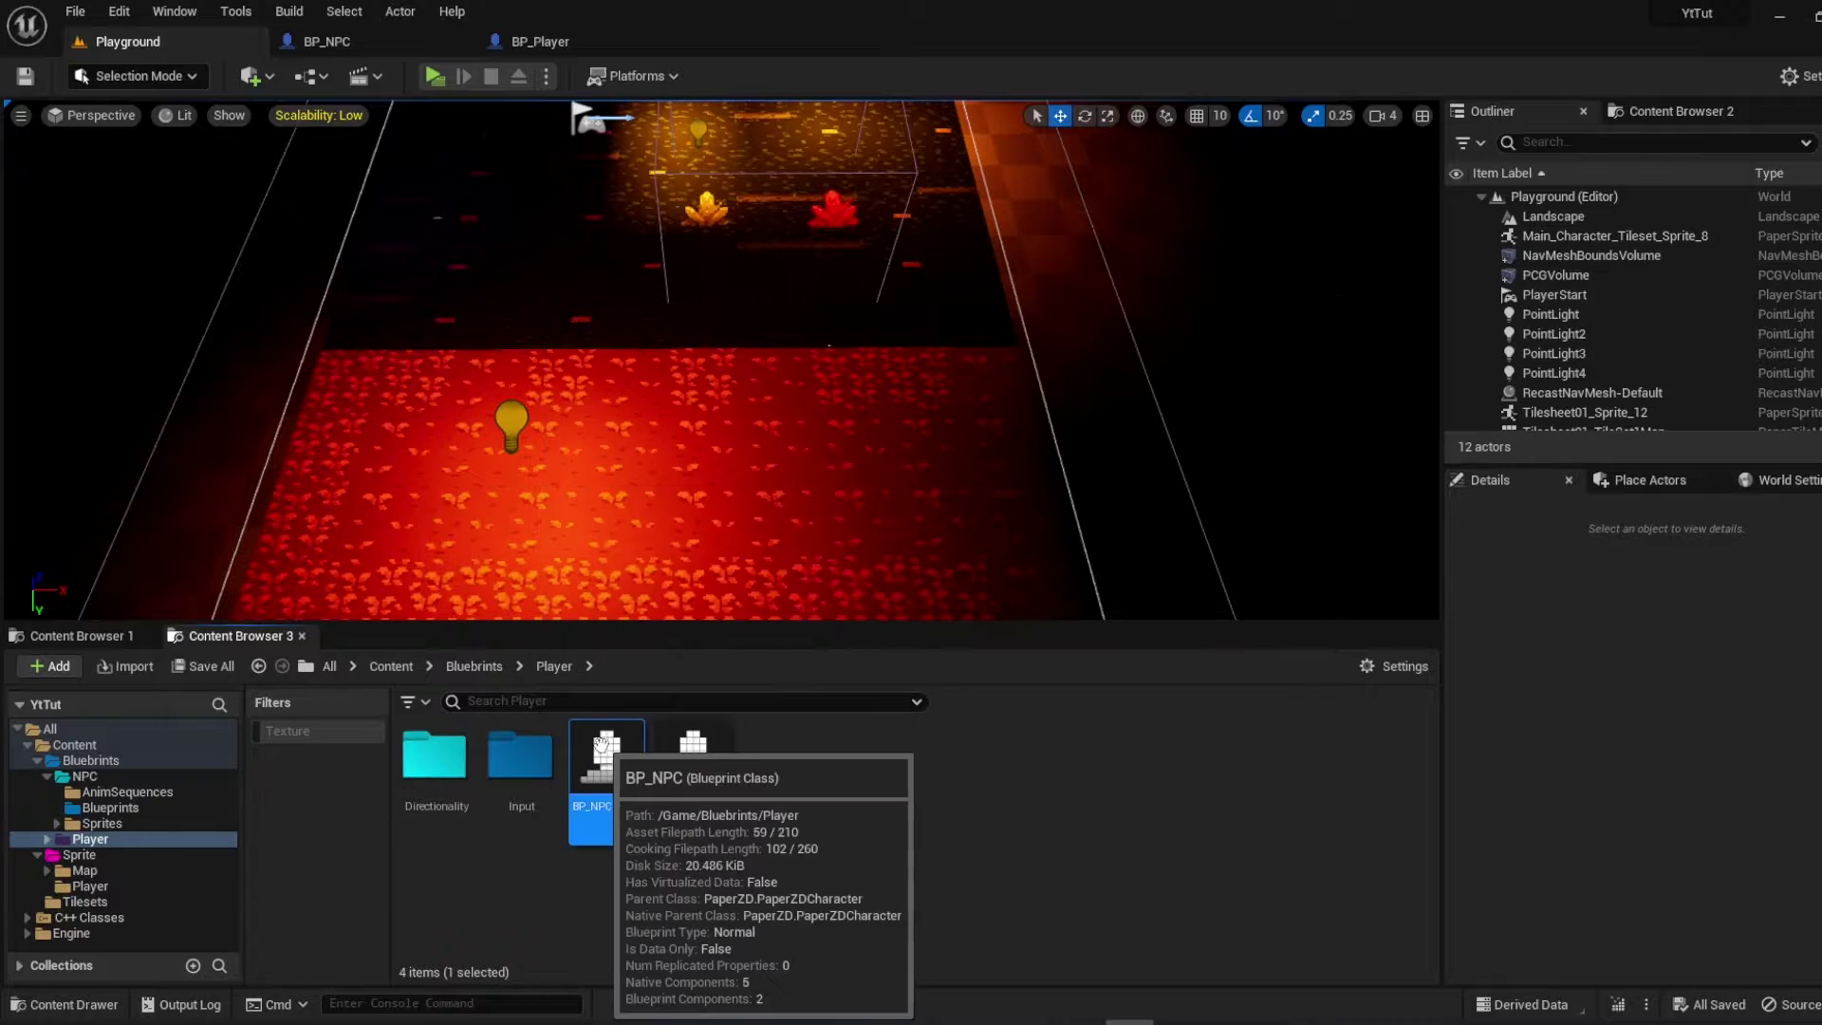
drag(607, 769, 87, 761)
click(136, 801)
click(89, 760)
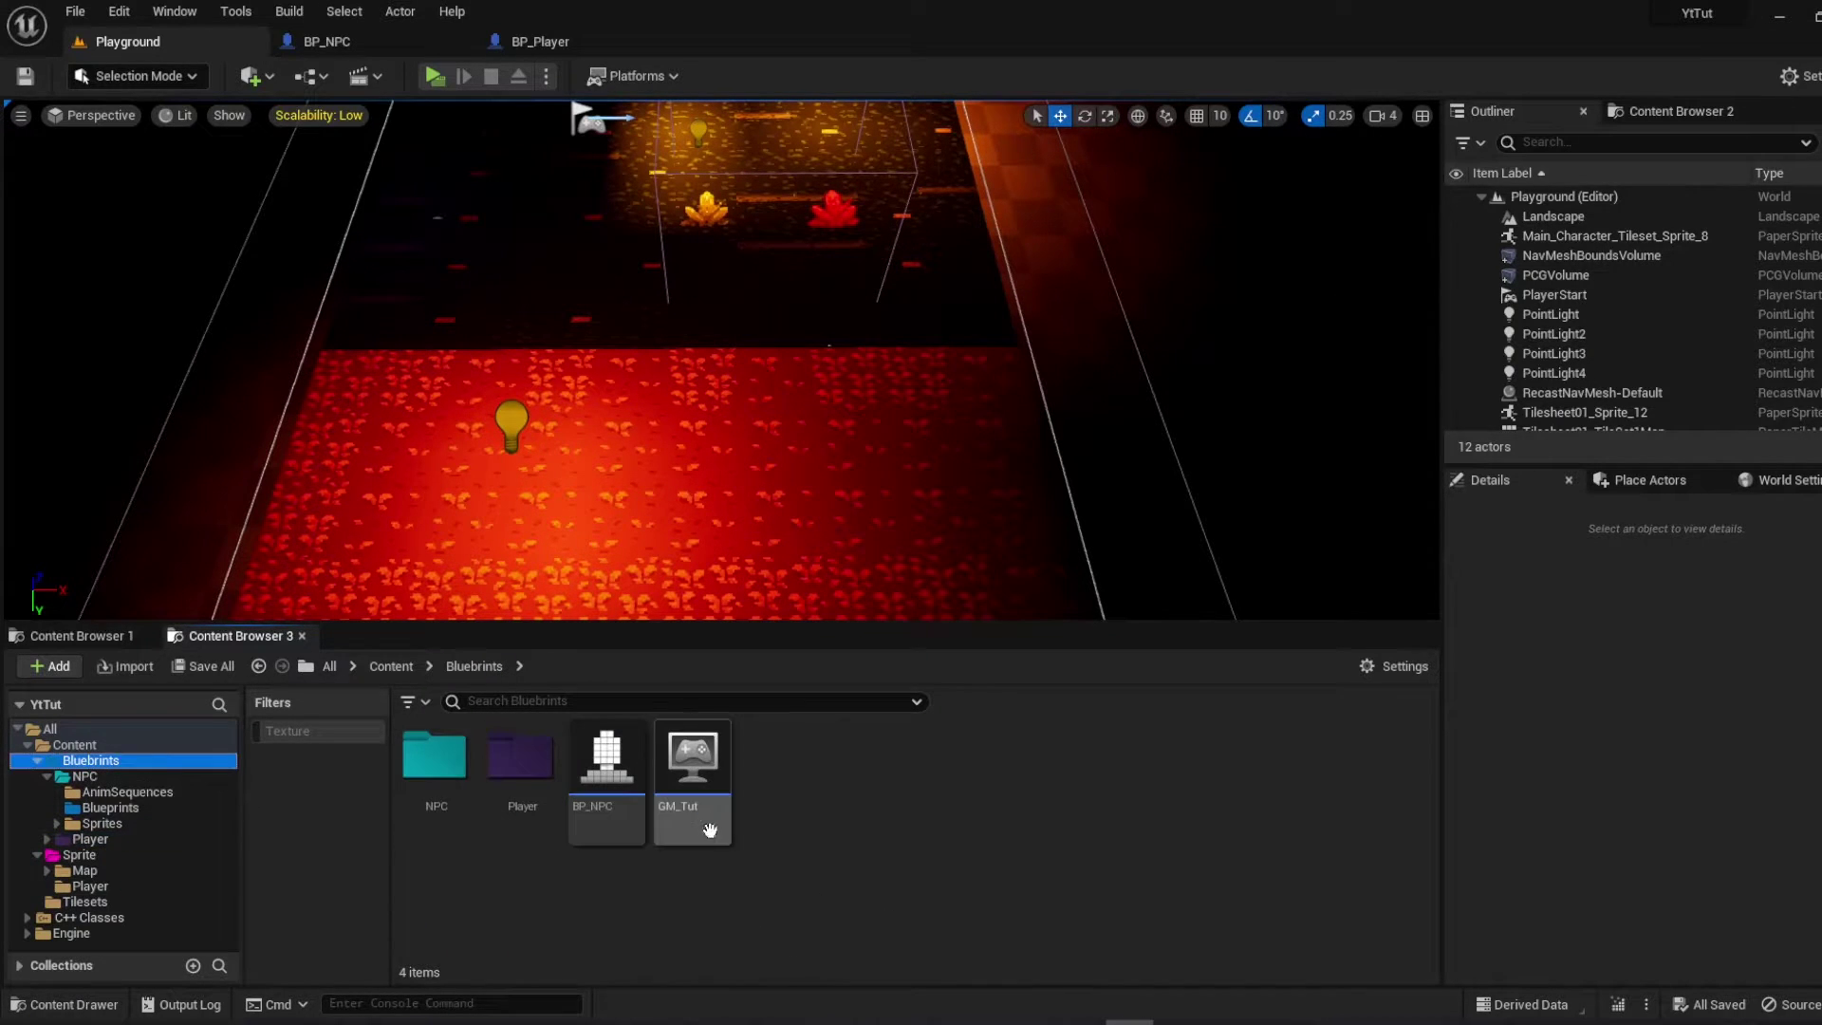
Inspect BP_NPC's components in the 3D viewport, then return to the Playground level
double_click(606, 776)
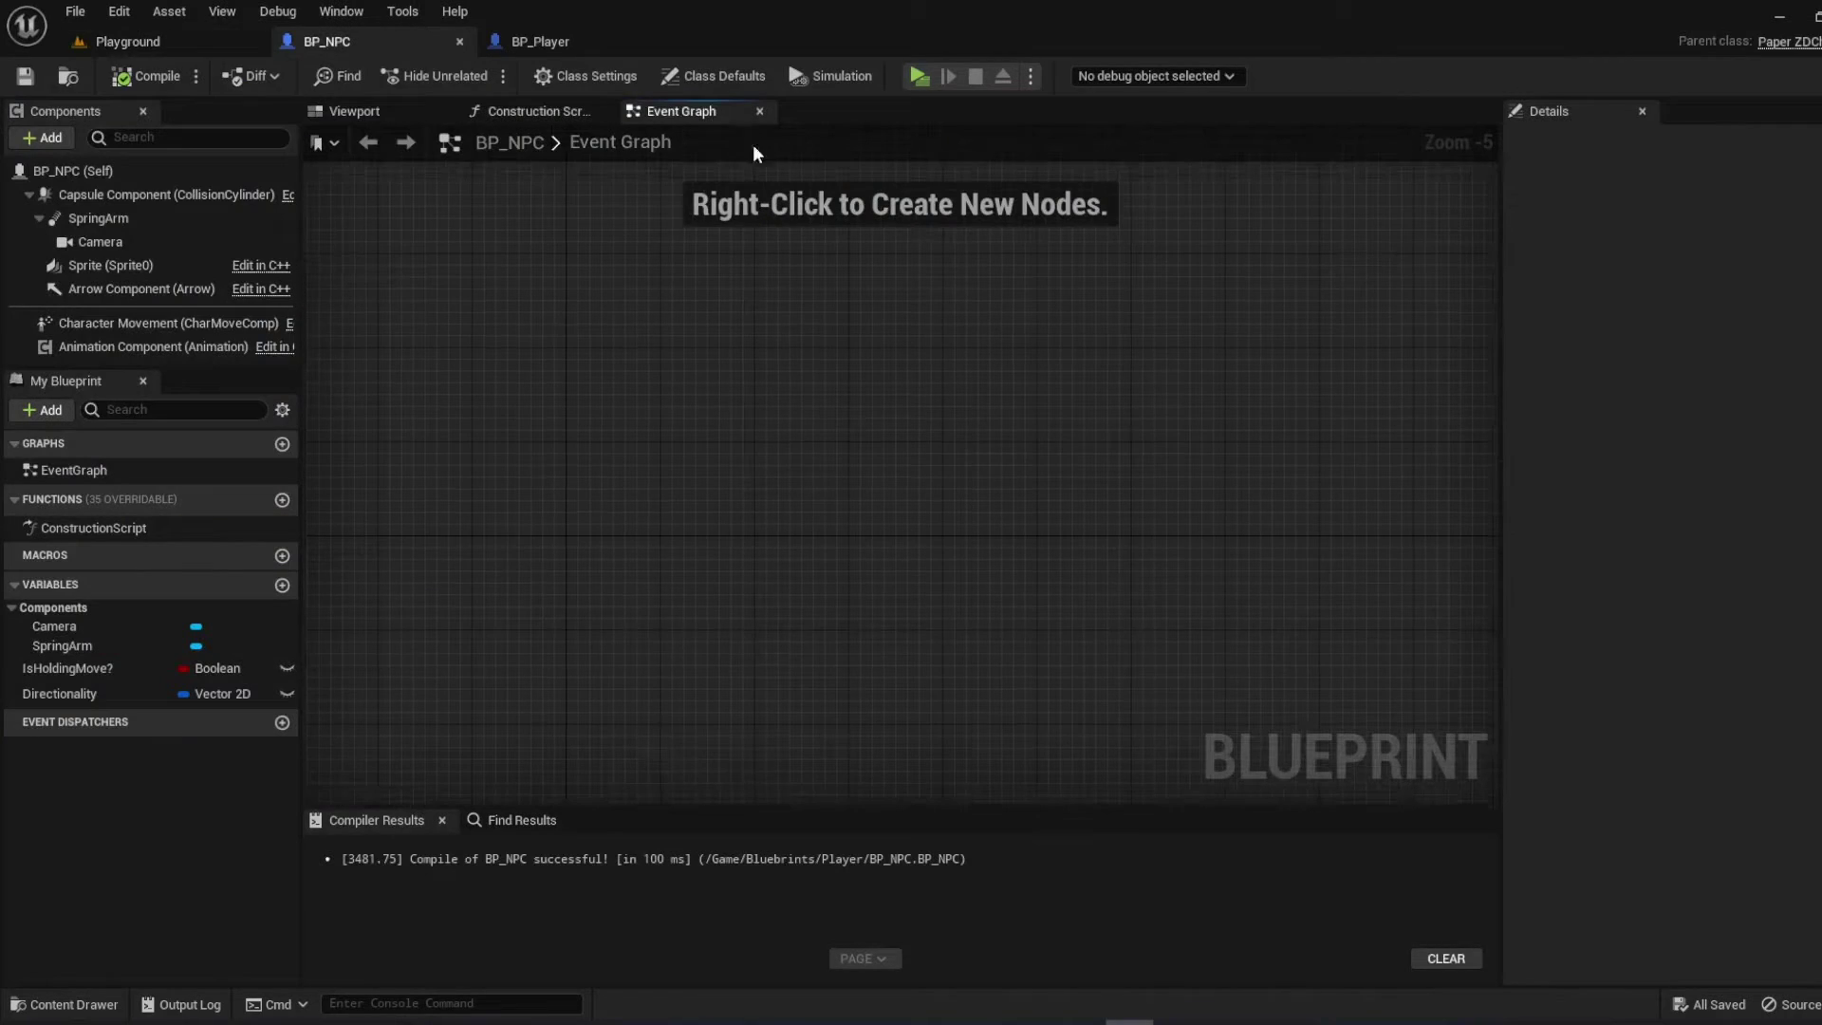
click(343, 112)
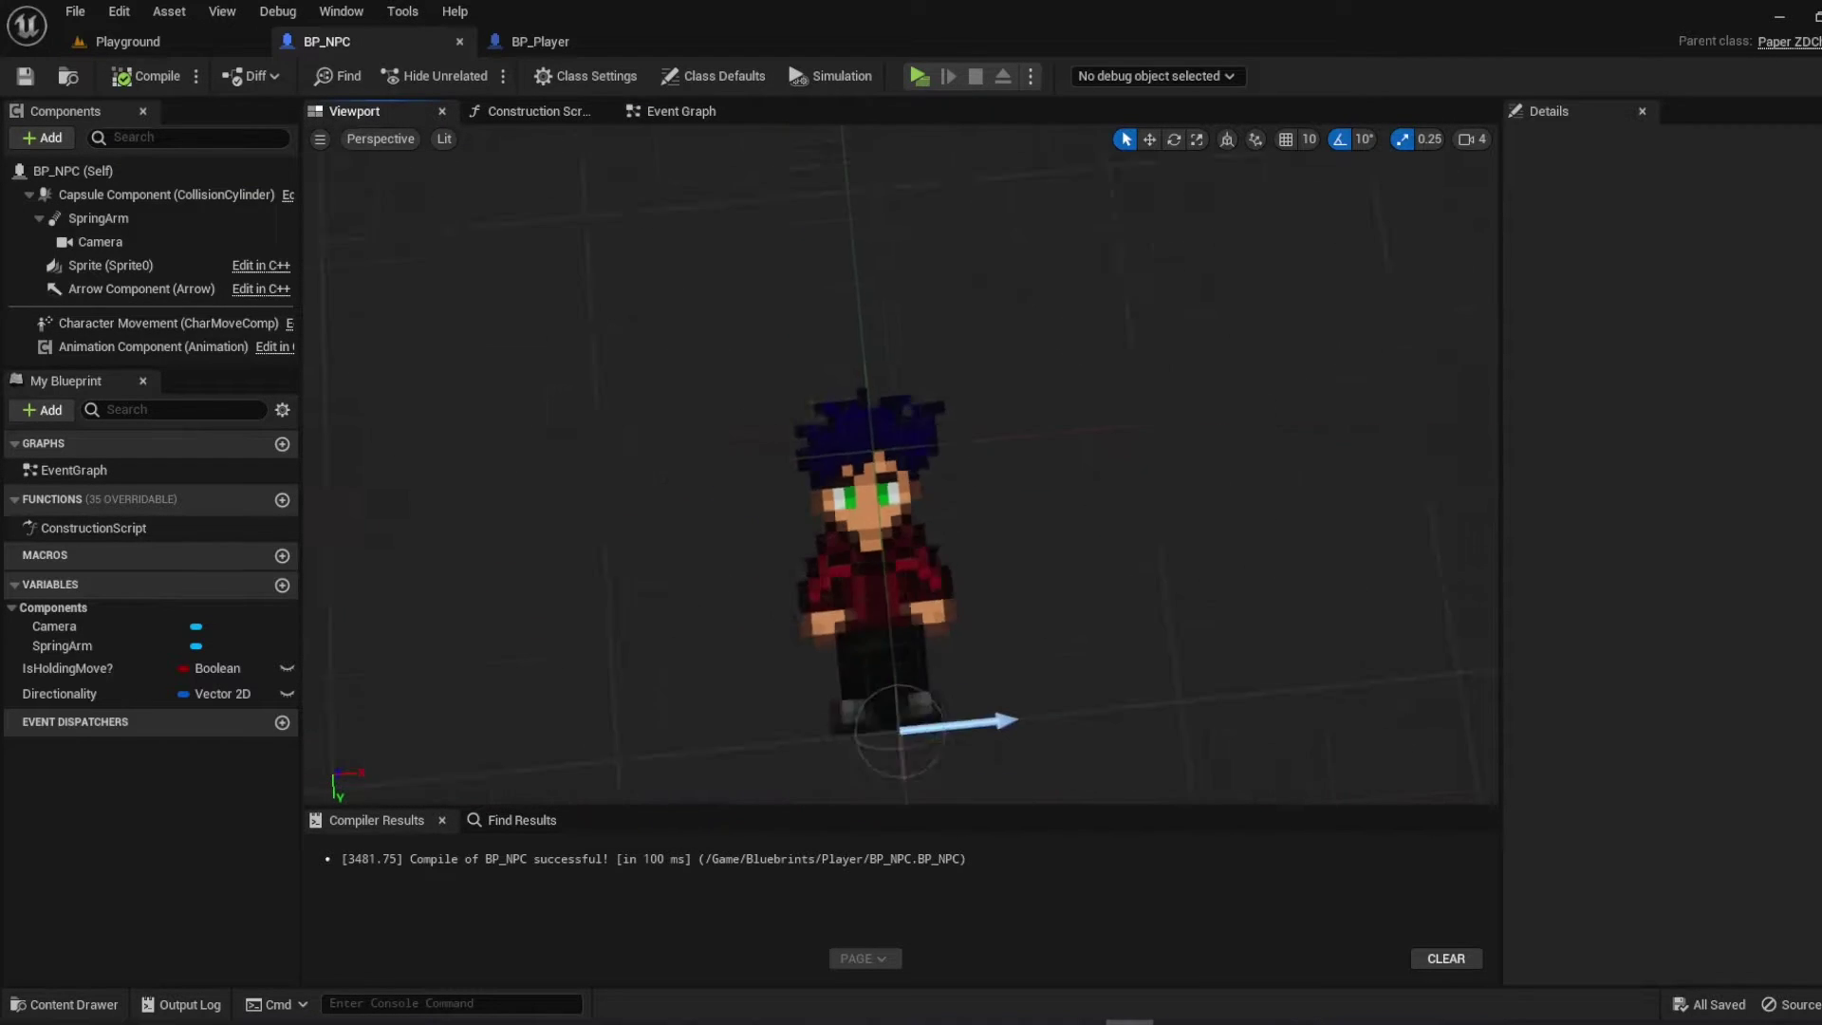
scroll(901, 463, up, 5)
scroll(900, 463, down, 5)
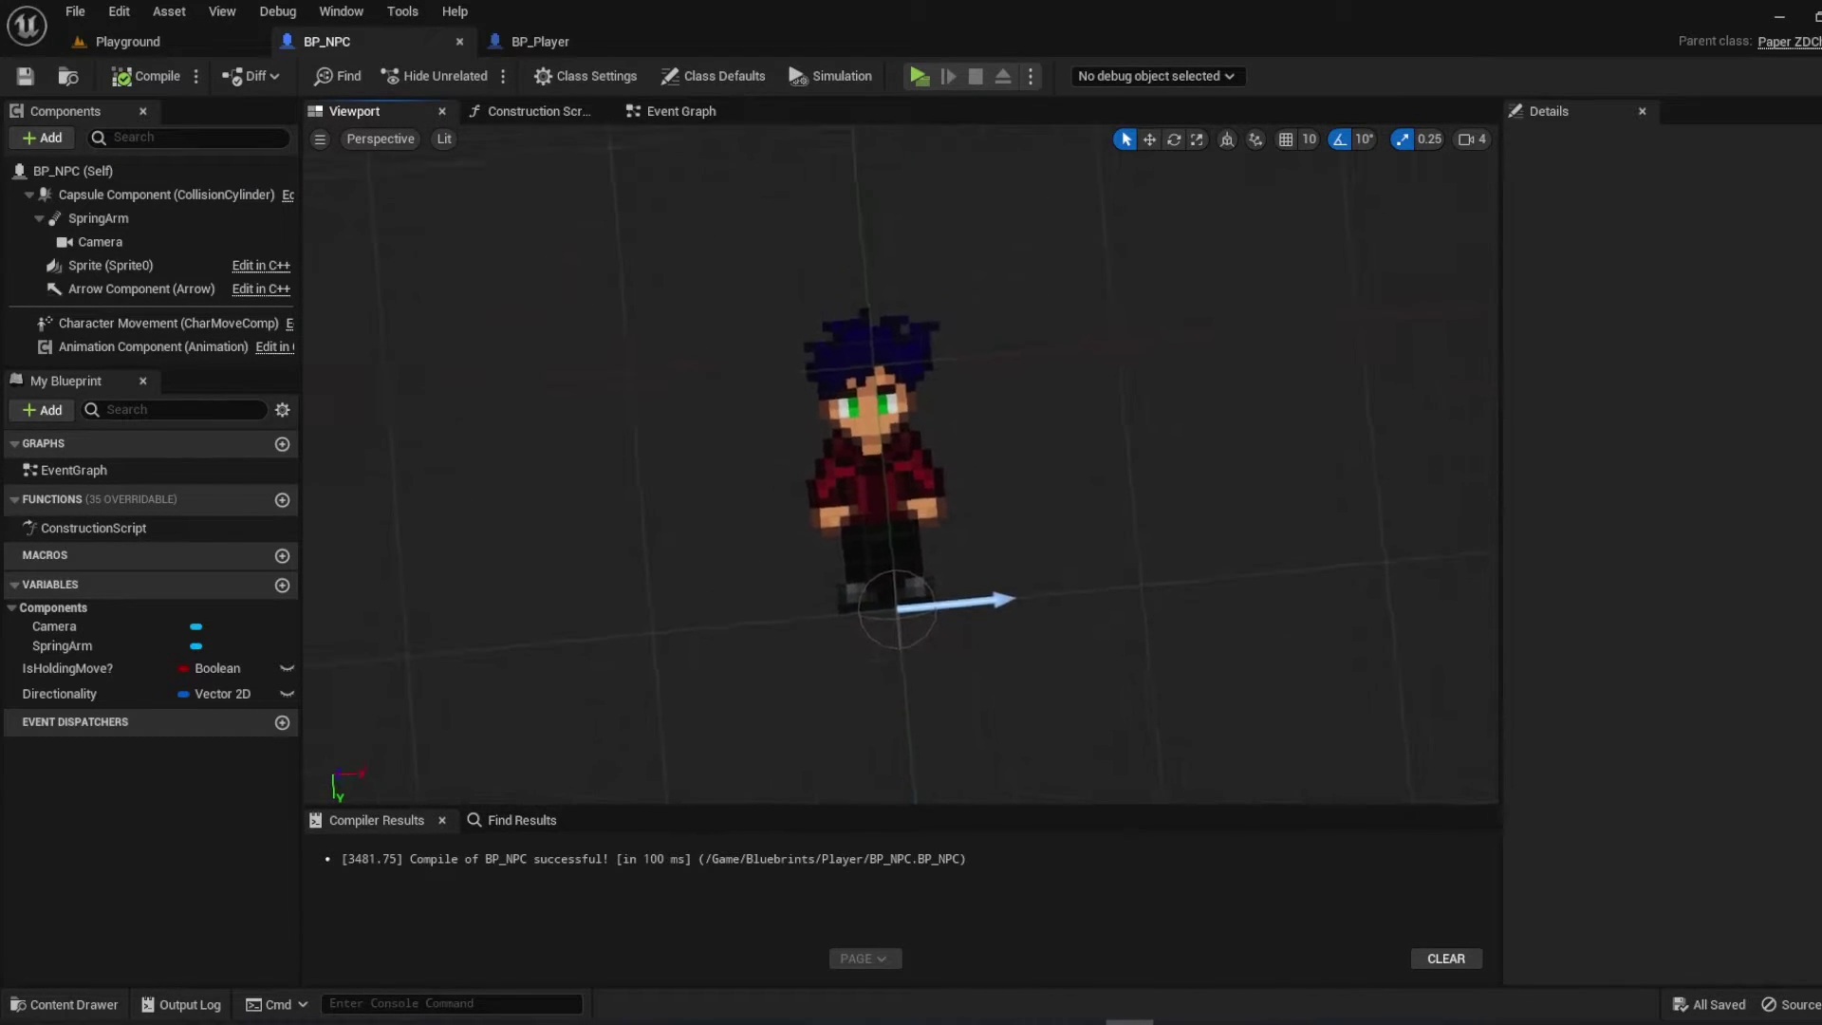
scroll(900, 463, up, 4)
right_drag(902, 463, 570, 462)
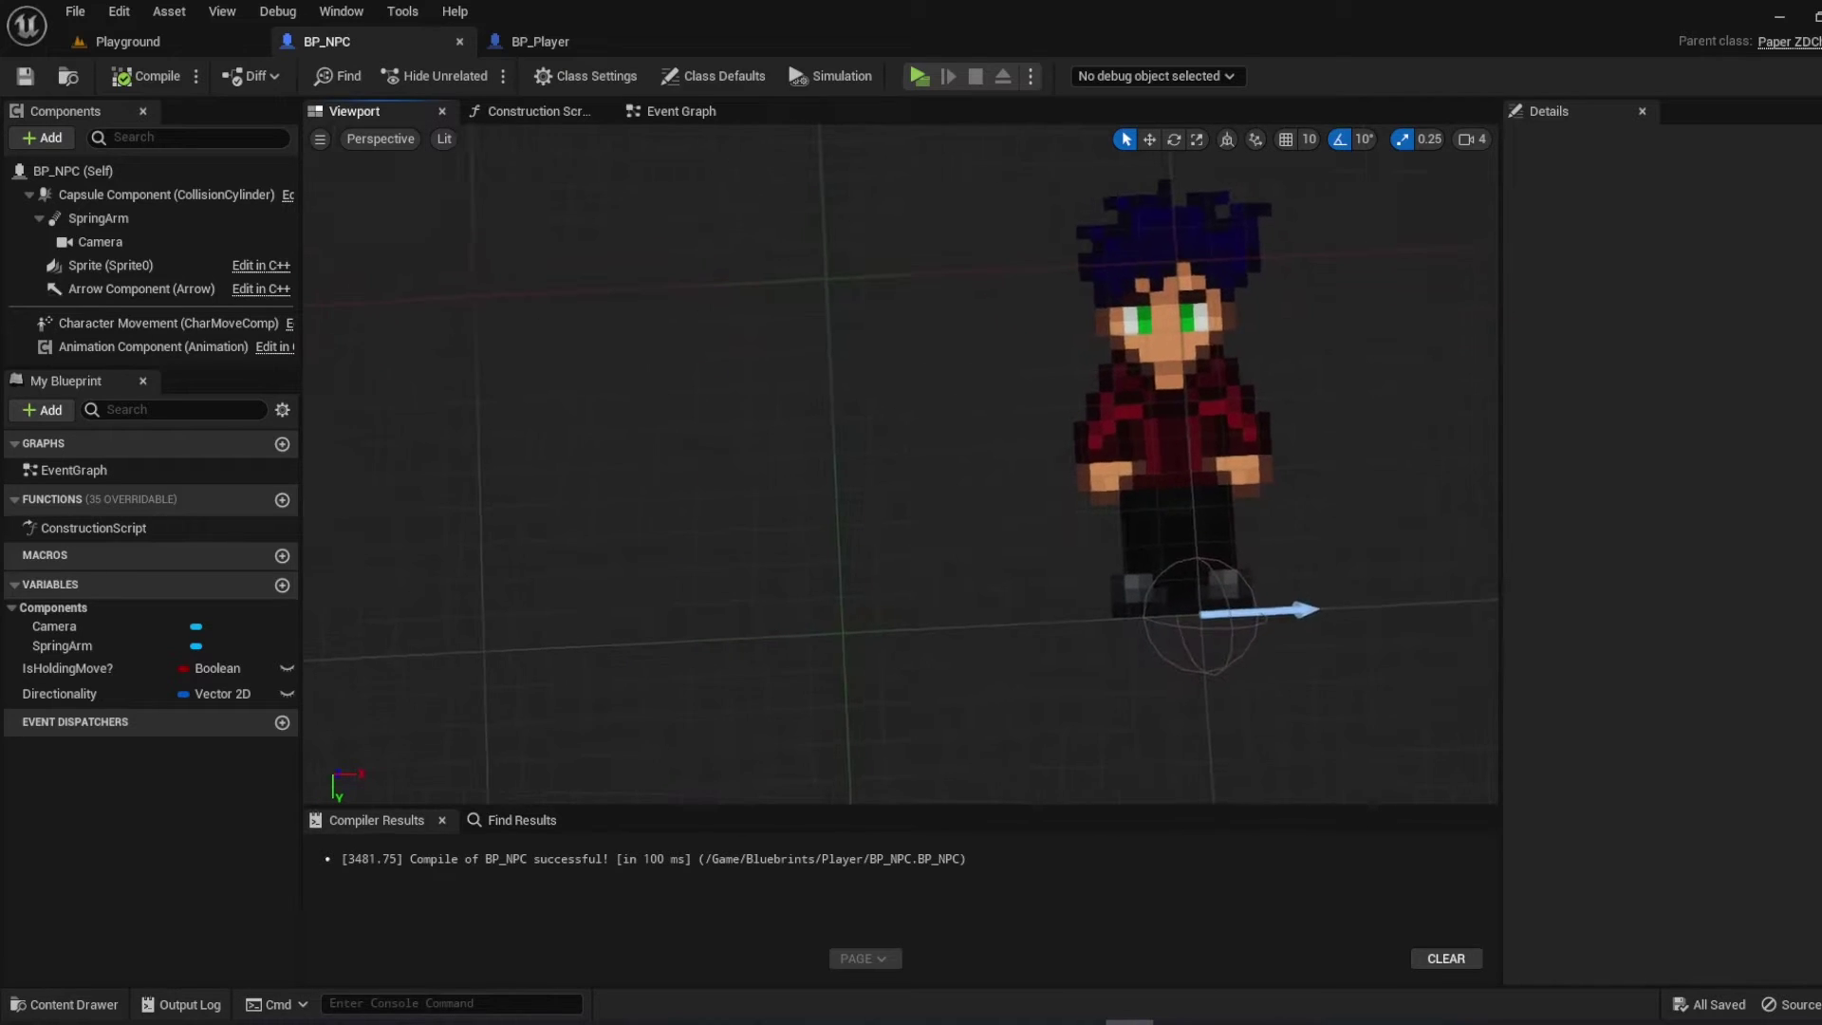
click(127, 40)
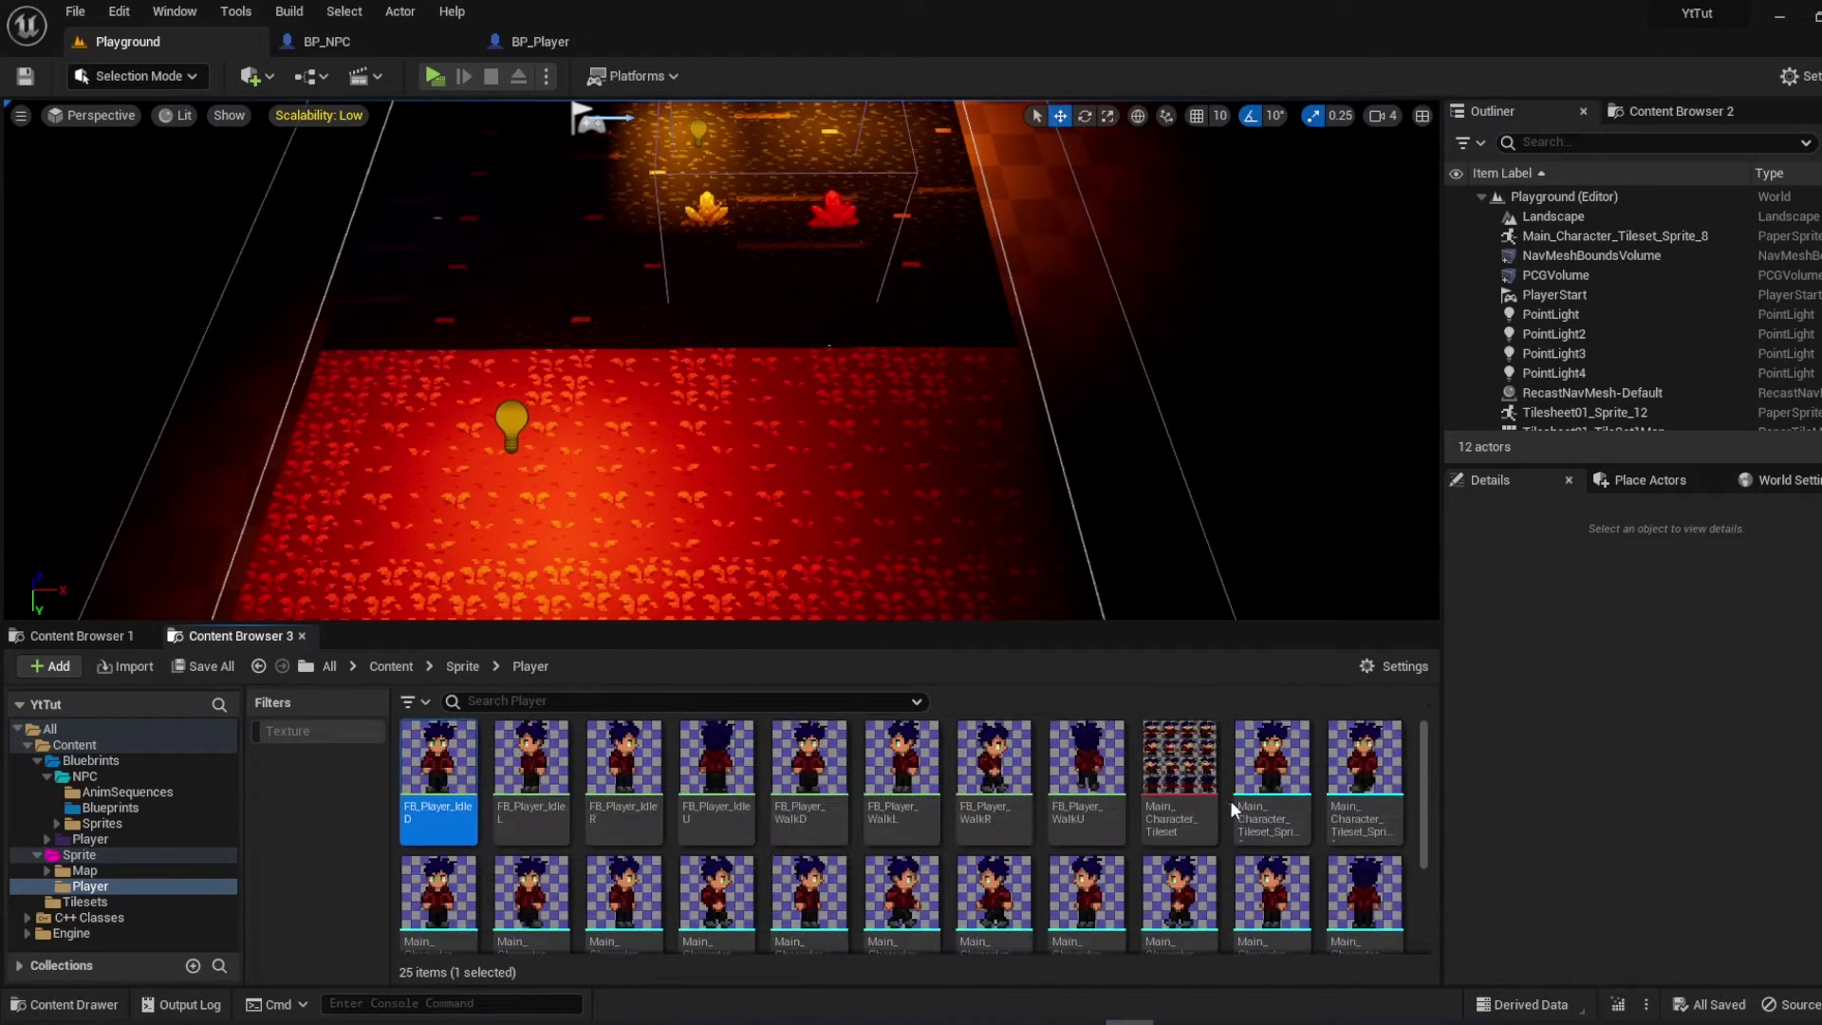
Duplicate Main_Character_Tileset as Main_Character_NPC and open the new texture
click(1210, 805)
key(ctrl+d)
text(cter_NPC)
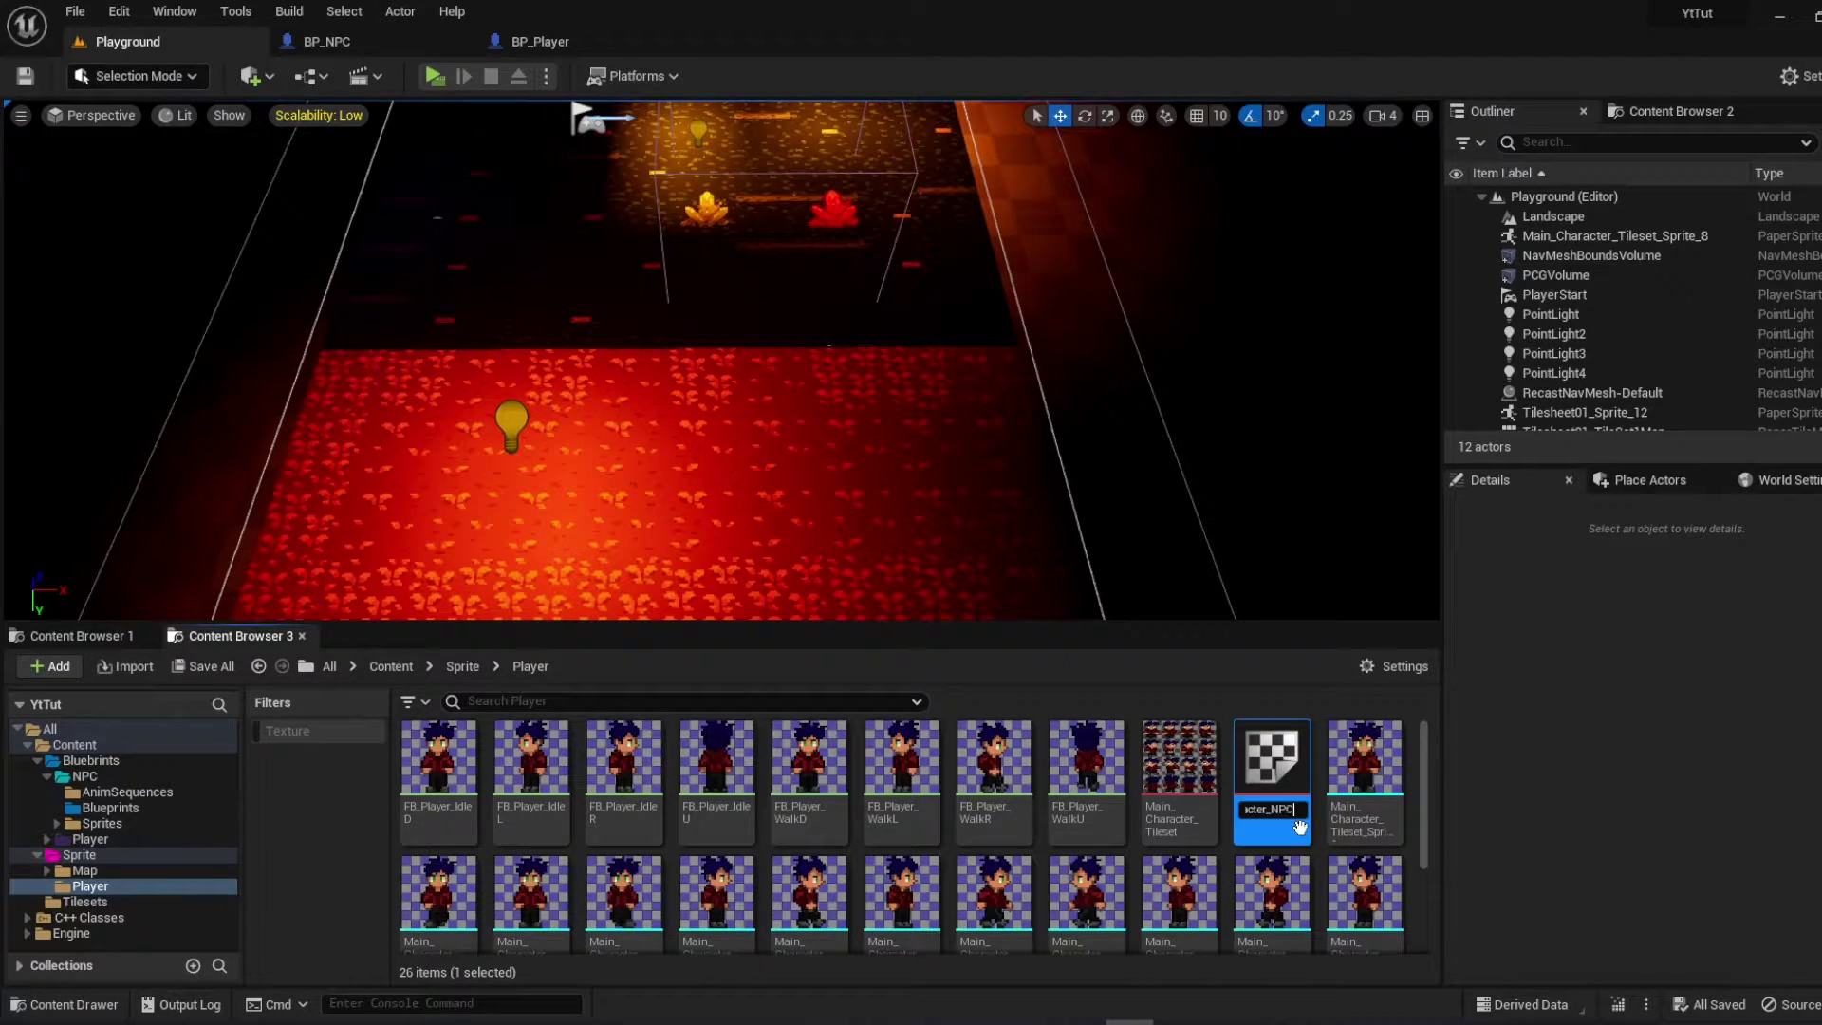
key(Return)
double_click(1180, 762)
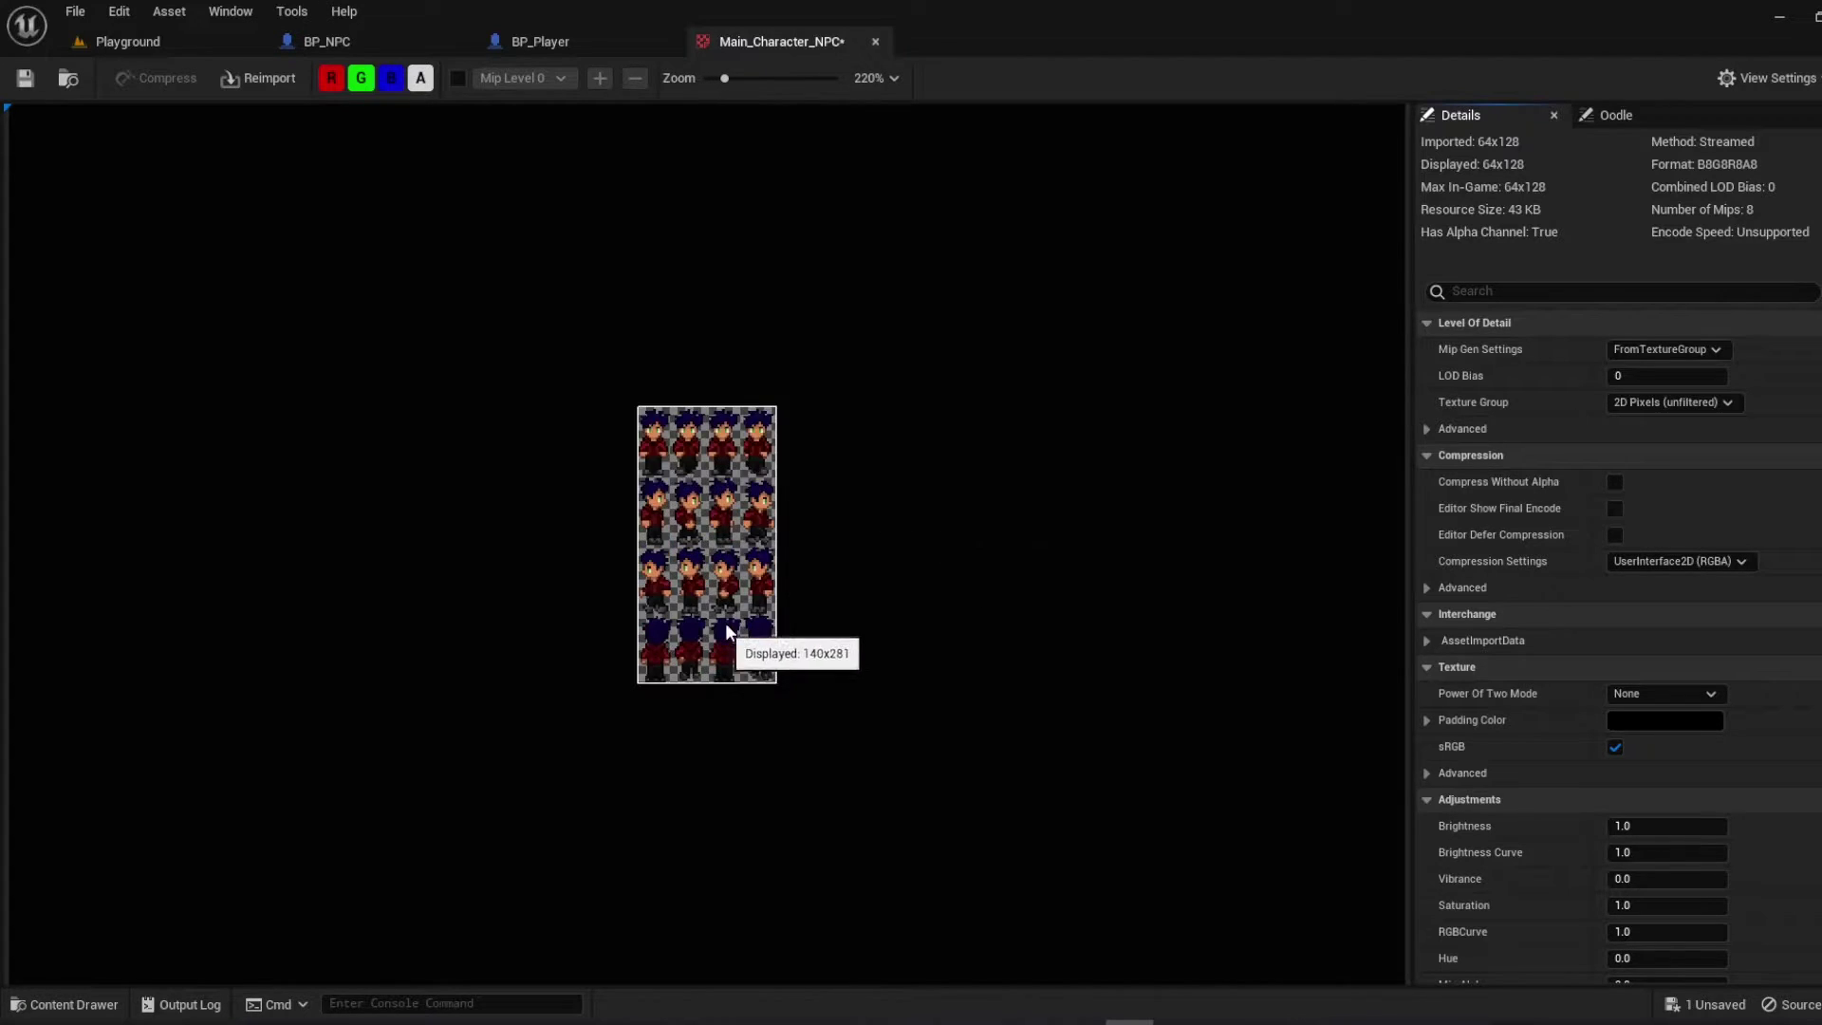
scroll(727, 618, up, 5)
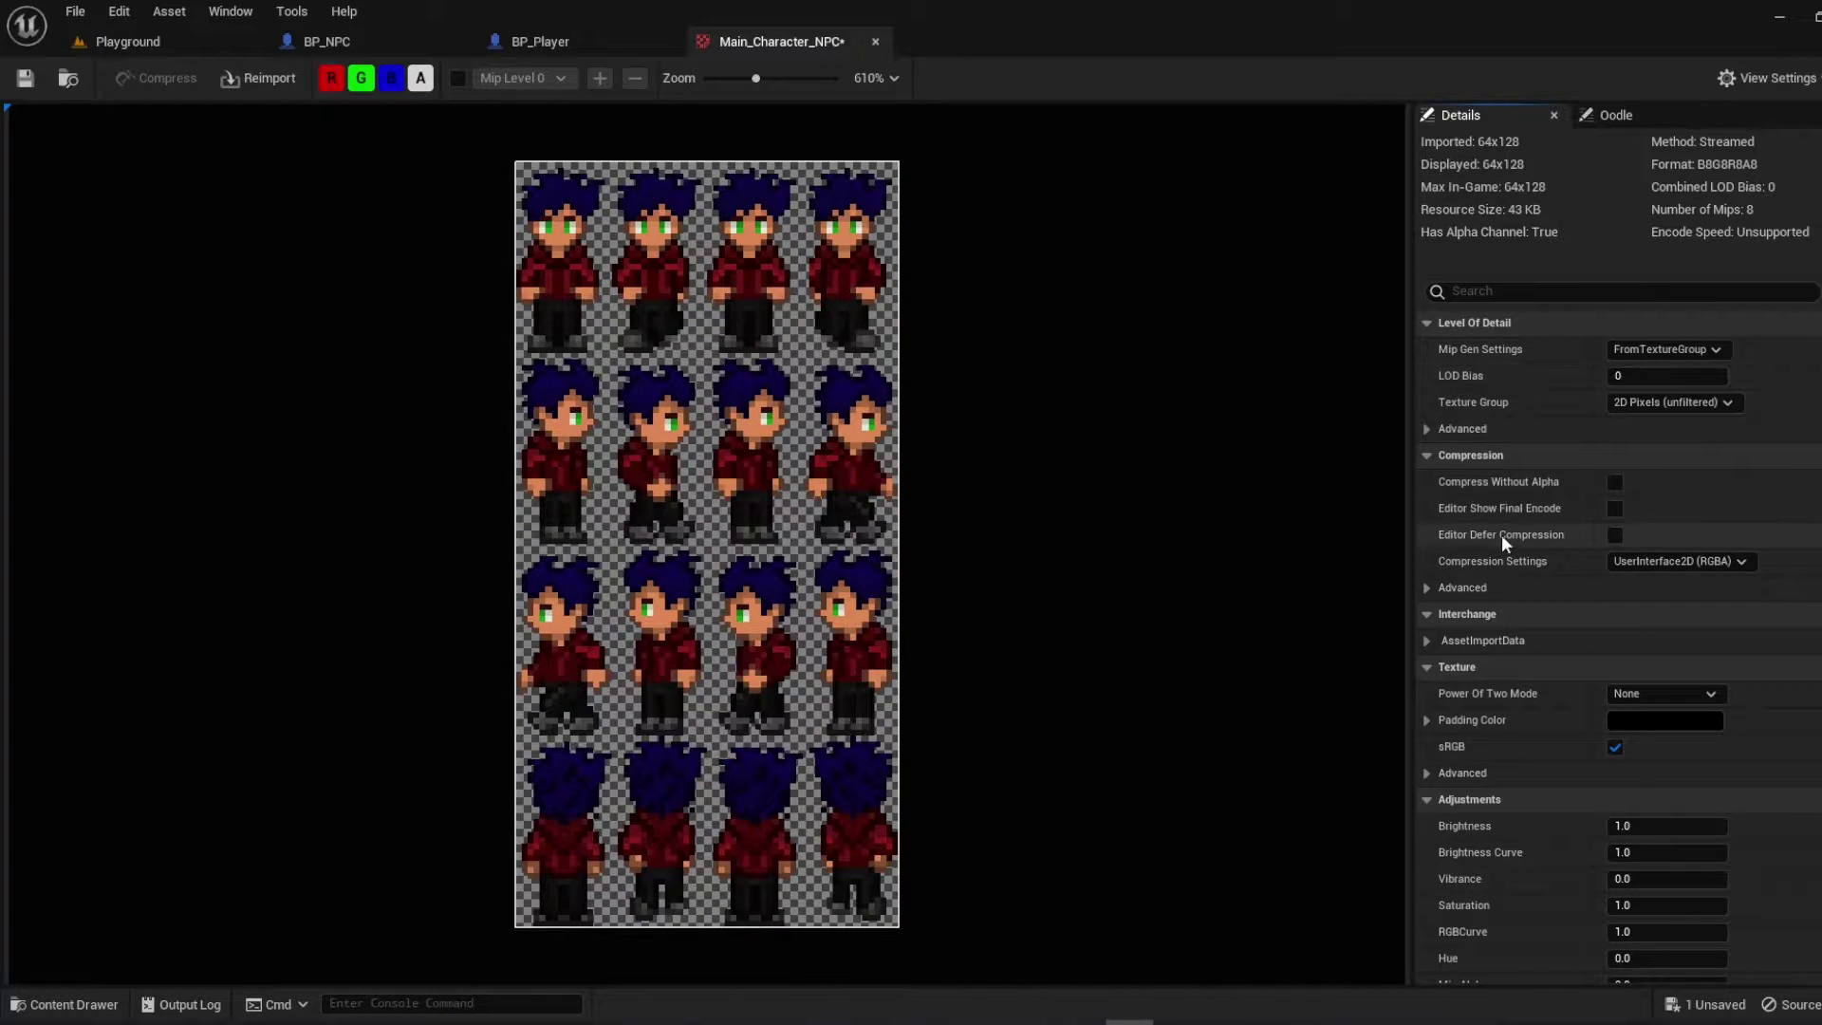
scroll(1497, 537, down, 3)
scroll(1522, 531, down, 1)
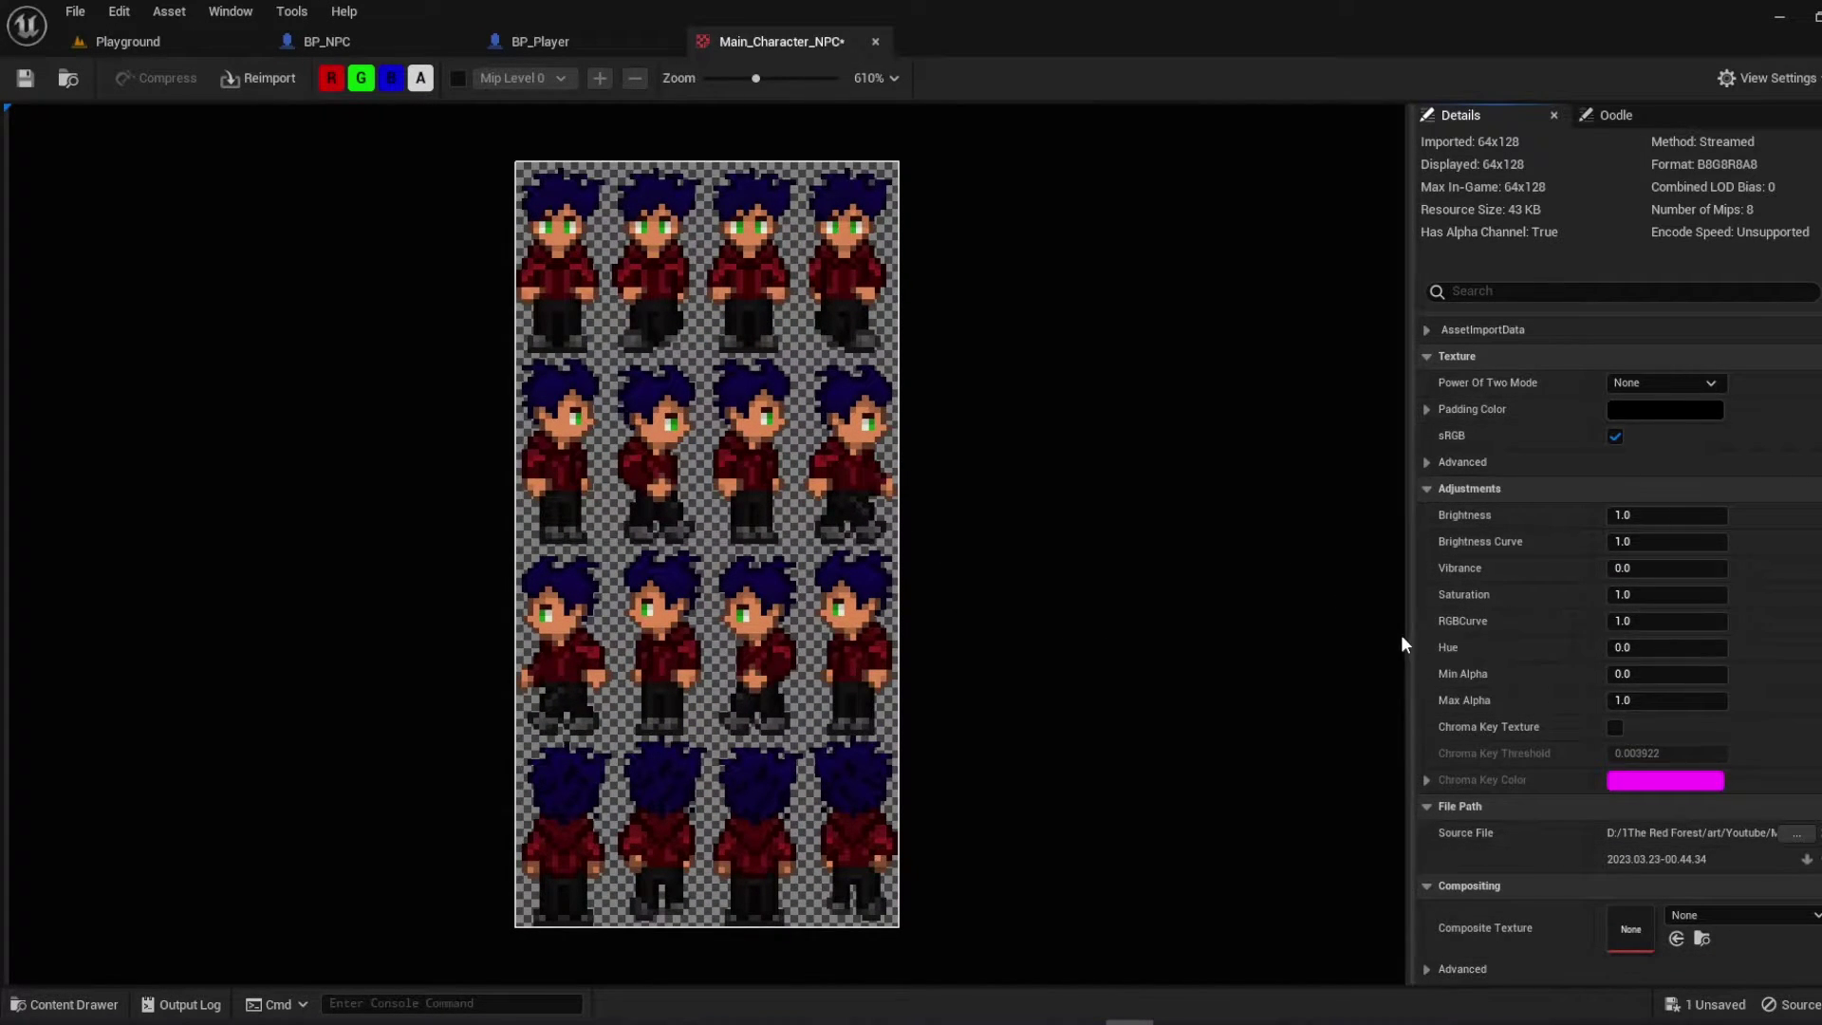
Shift the hue to about 279 to recolour the character with green hair and purple clothes, and save
key(Return)
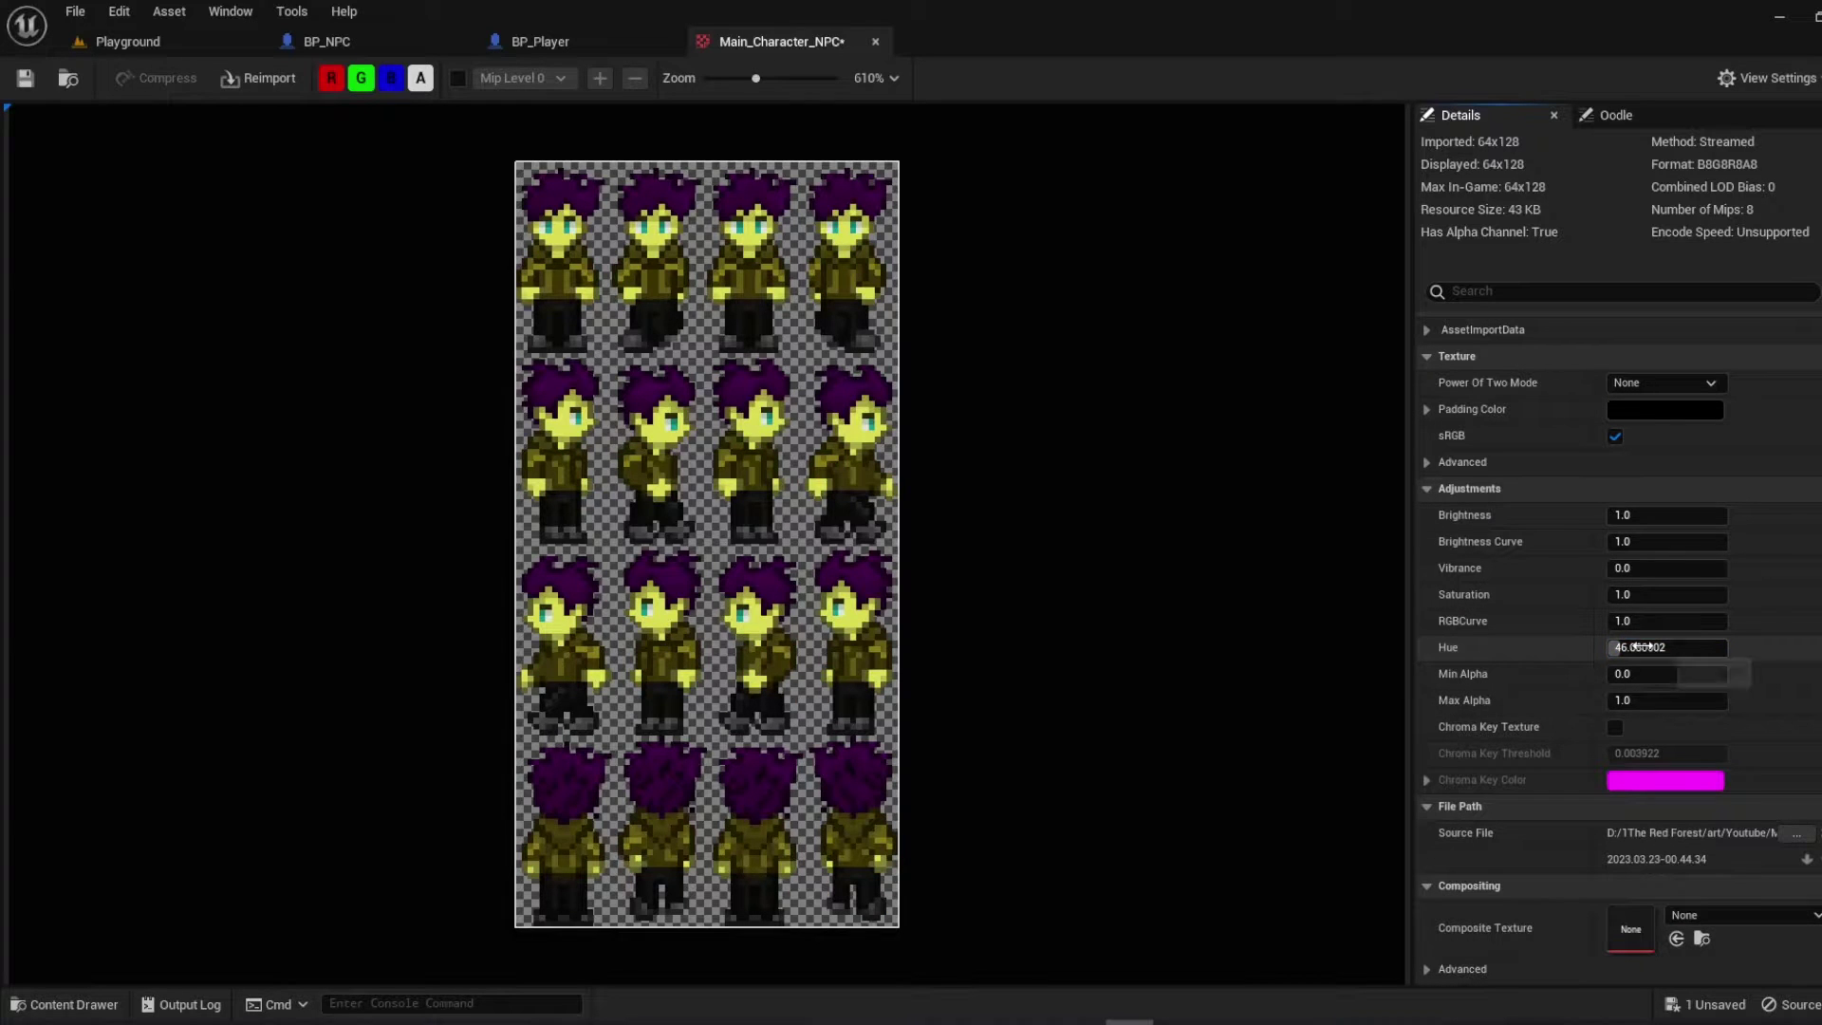
mouse_move(1644, 648)
mouse_down()
mouse_move(1730, 646)
mouse_move(1623, 621)
mouse_up()
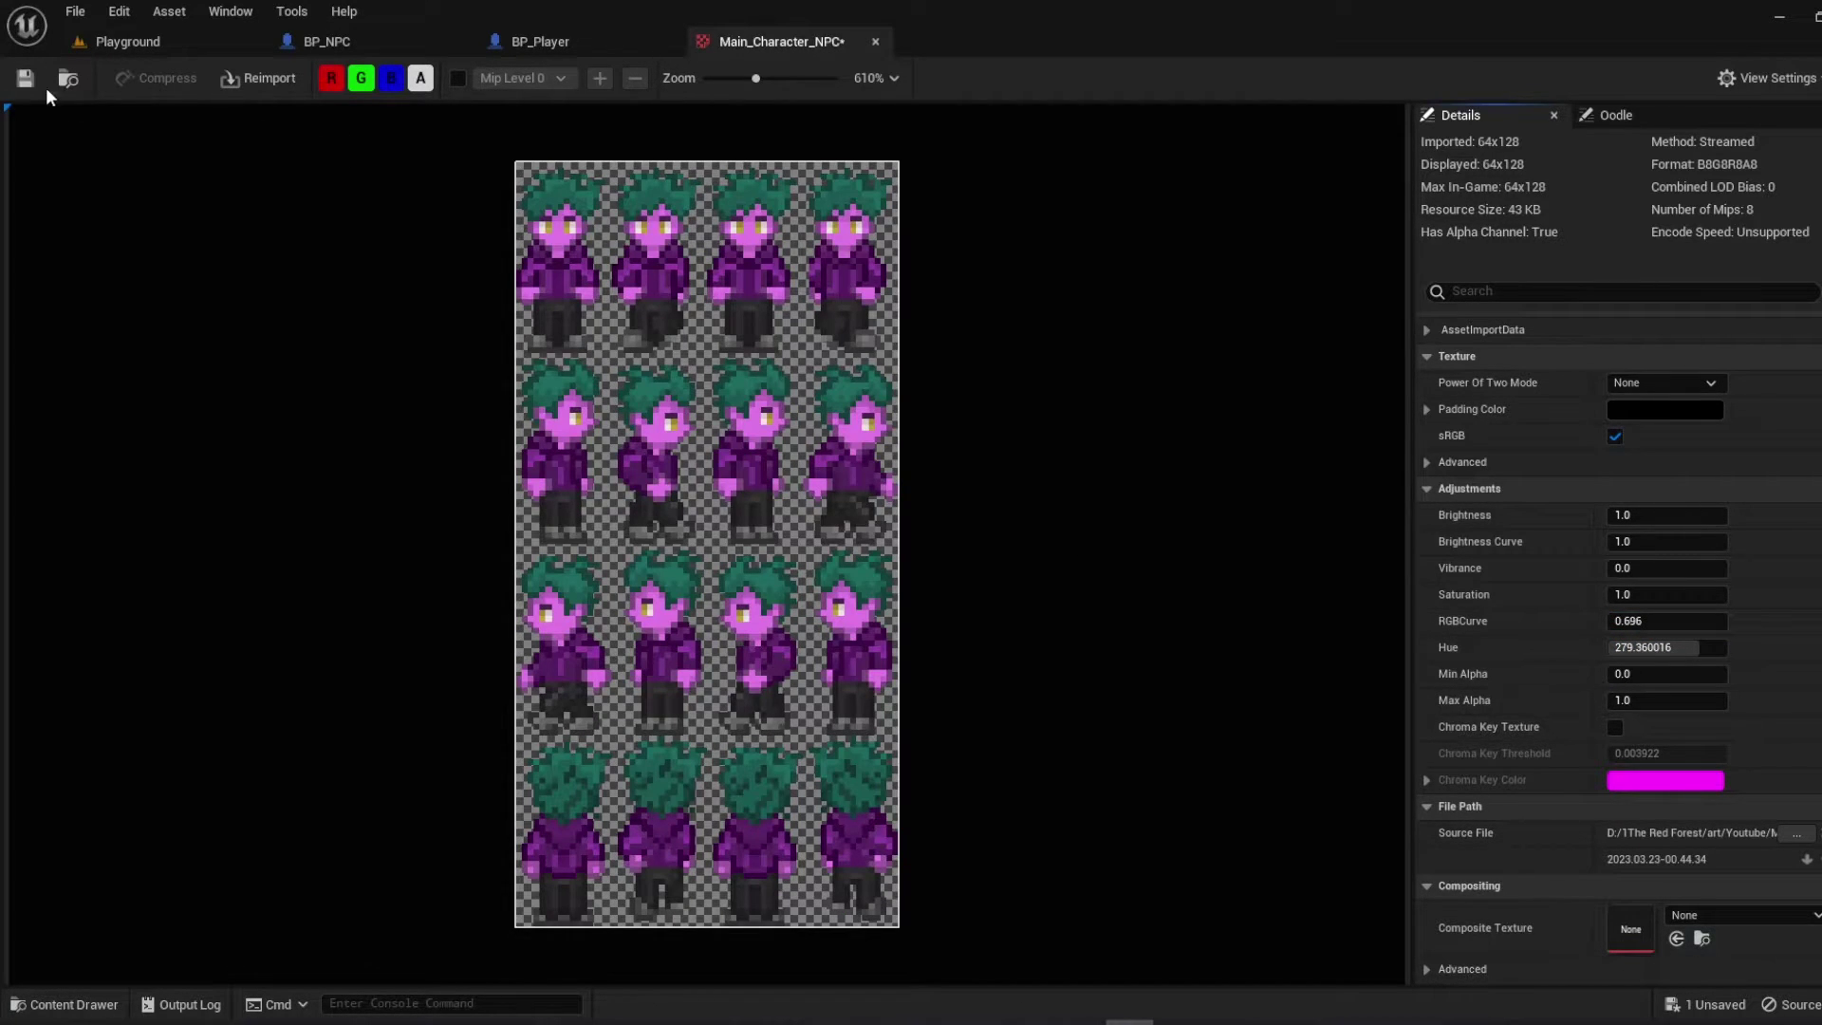
click(26, 79)
Close the texture editor and start Extract Sprites on the Main_Character_NPC texture
click(876, 40)
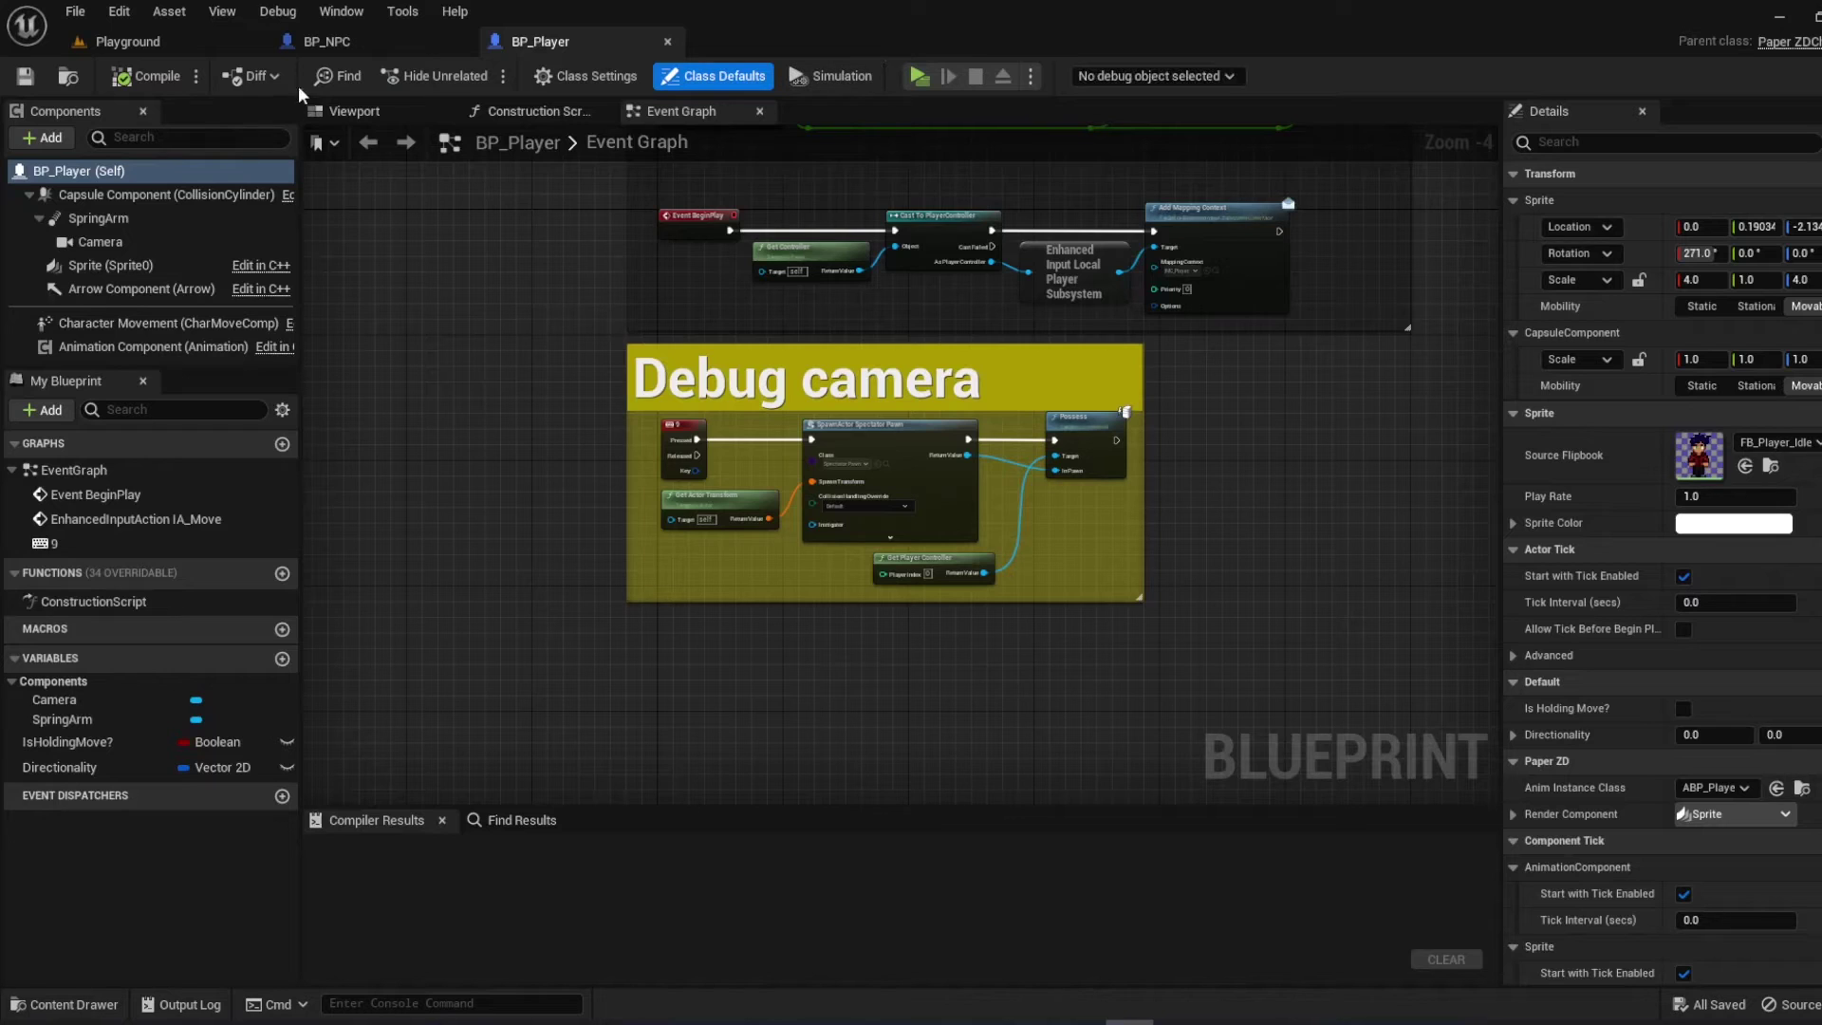
click(424, 47)
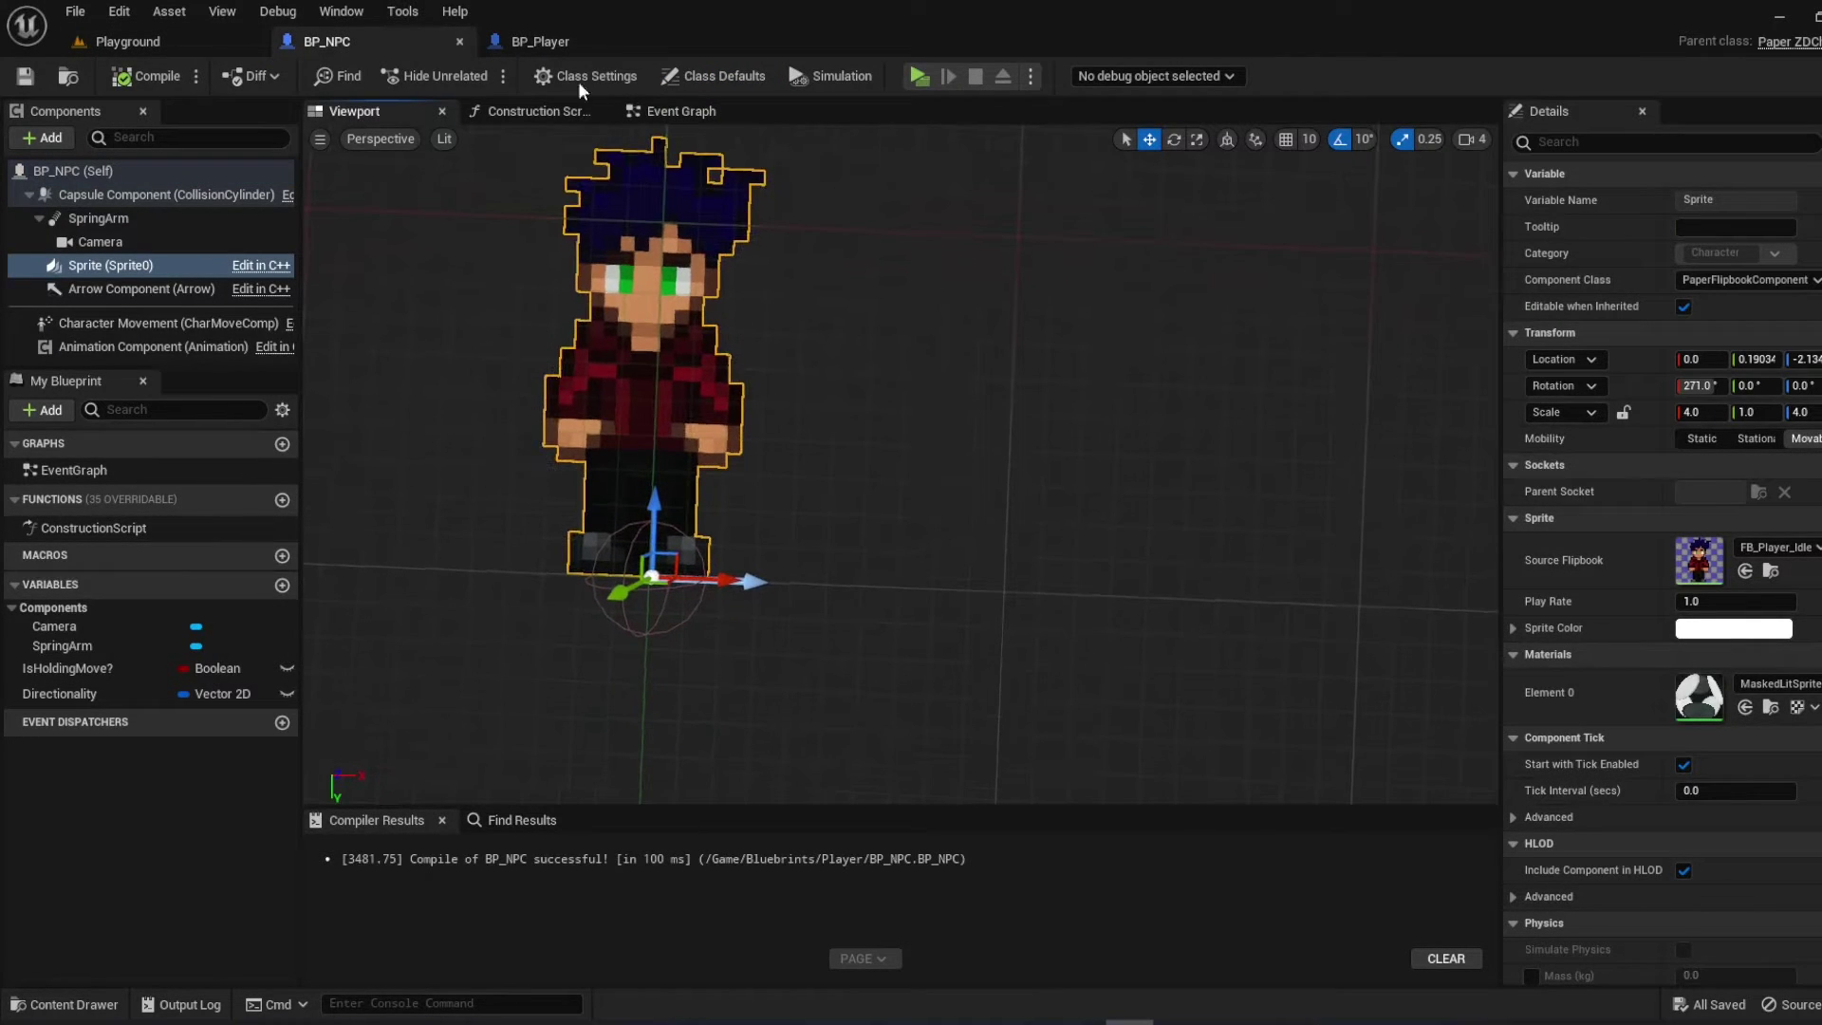
click(227, 40)
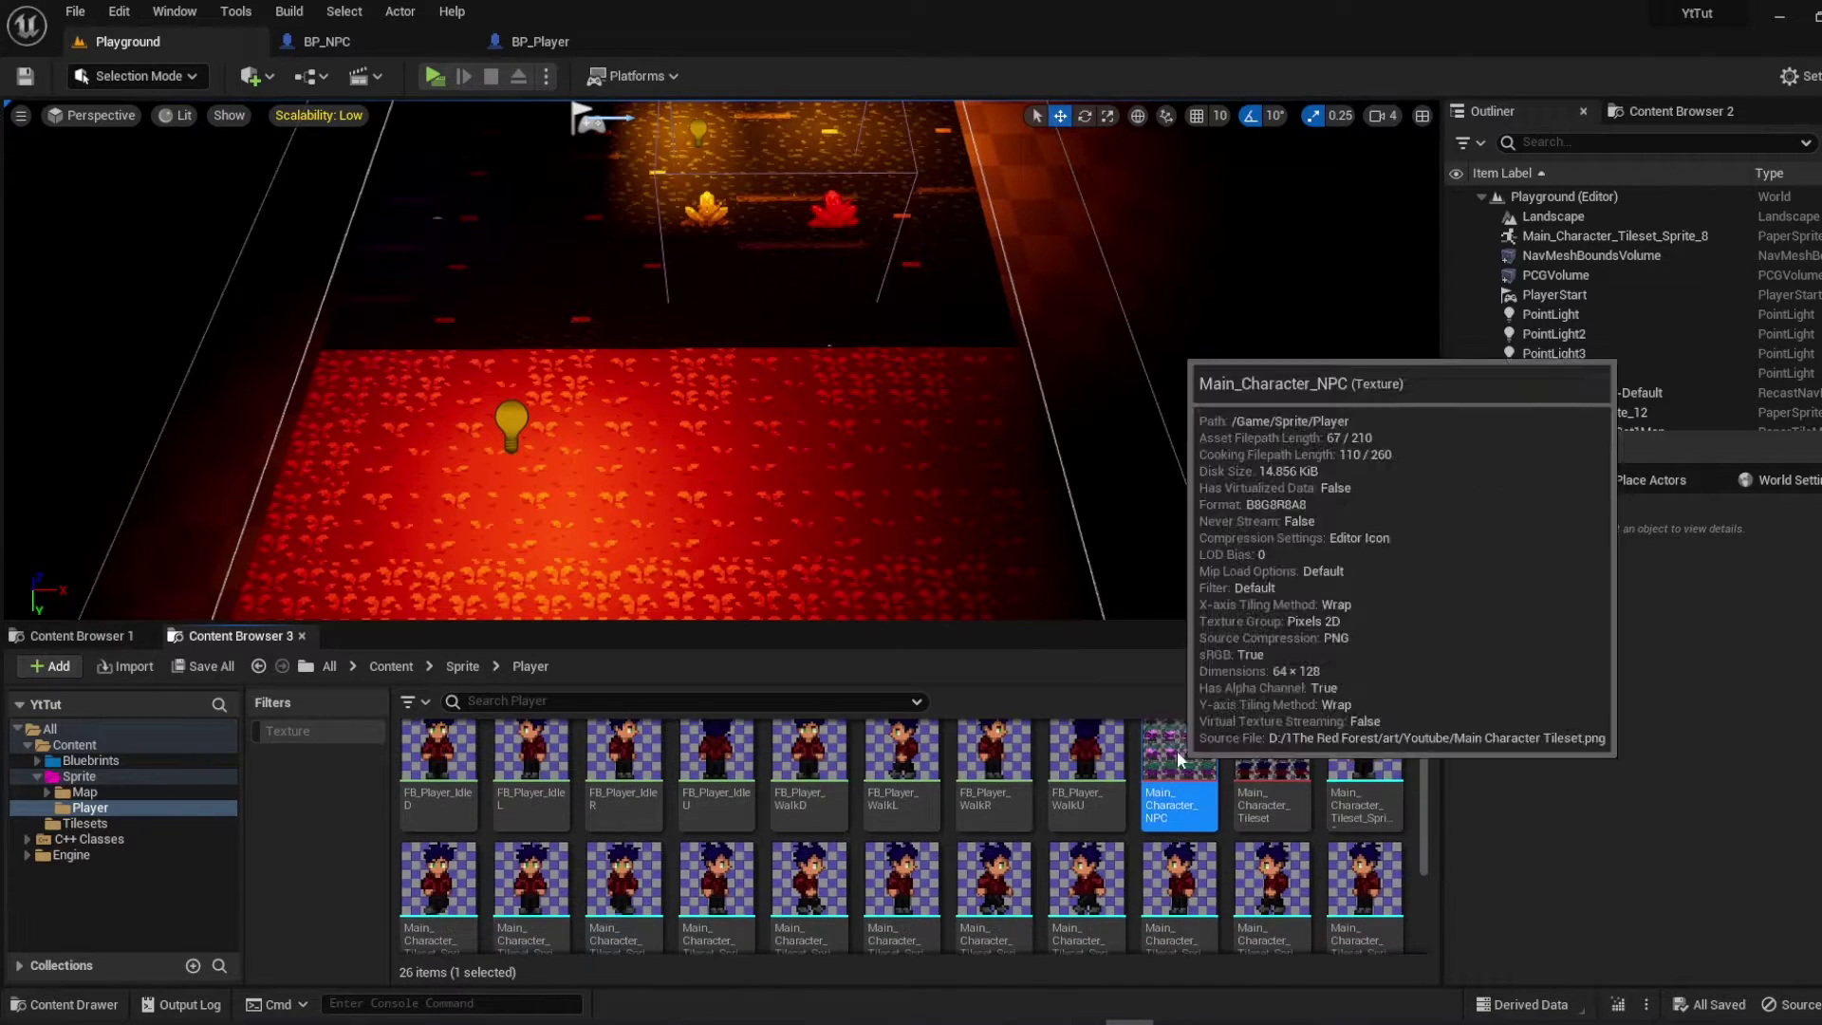
right_click(1175, 804)
mouse_move(1263, 206)
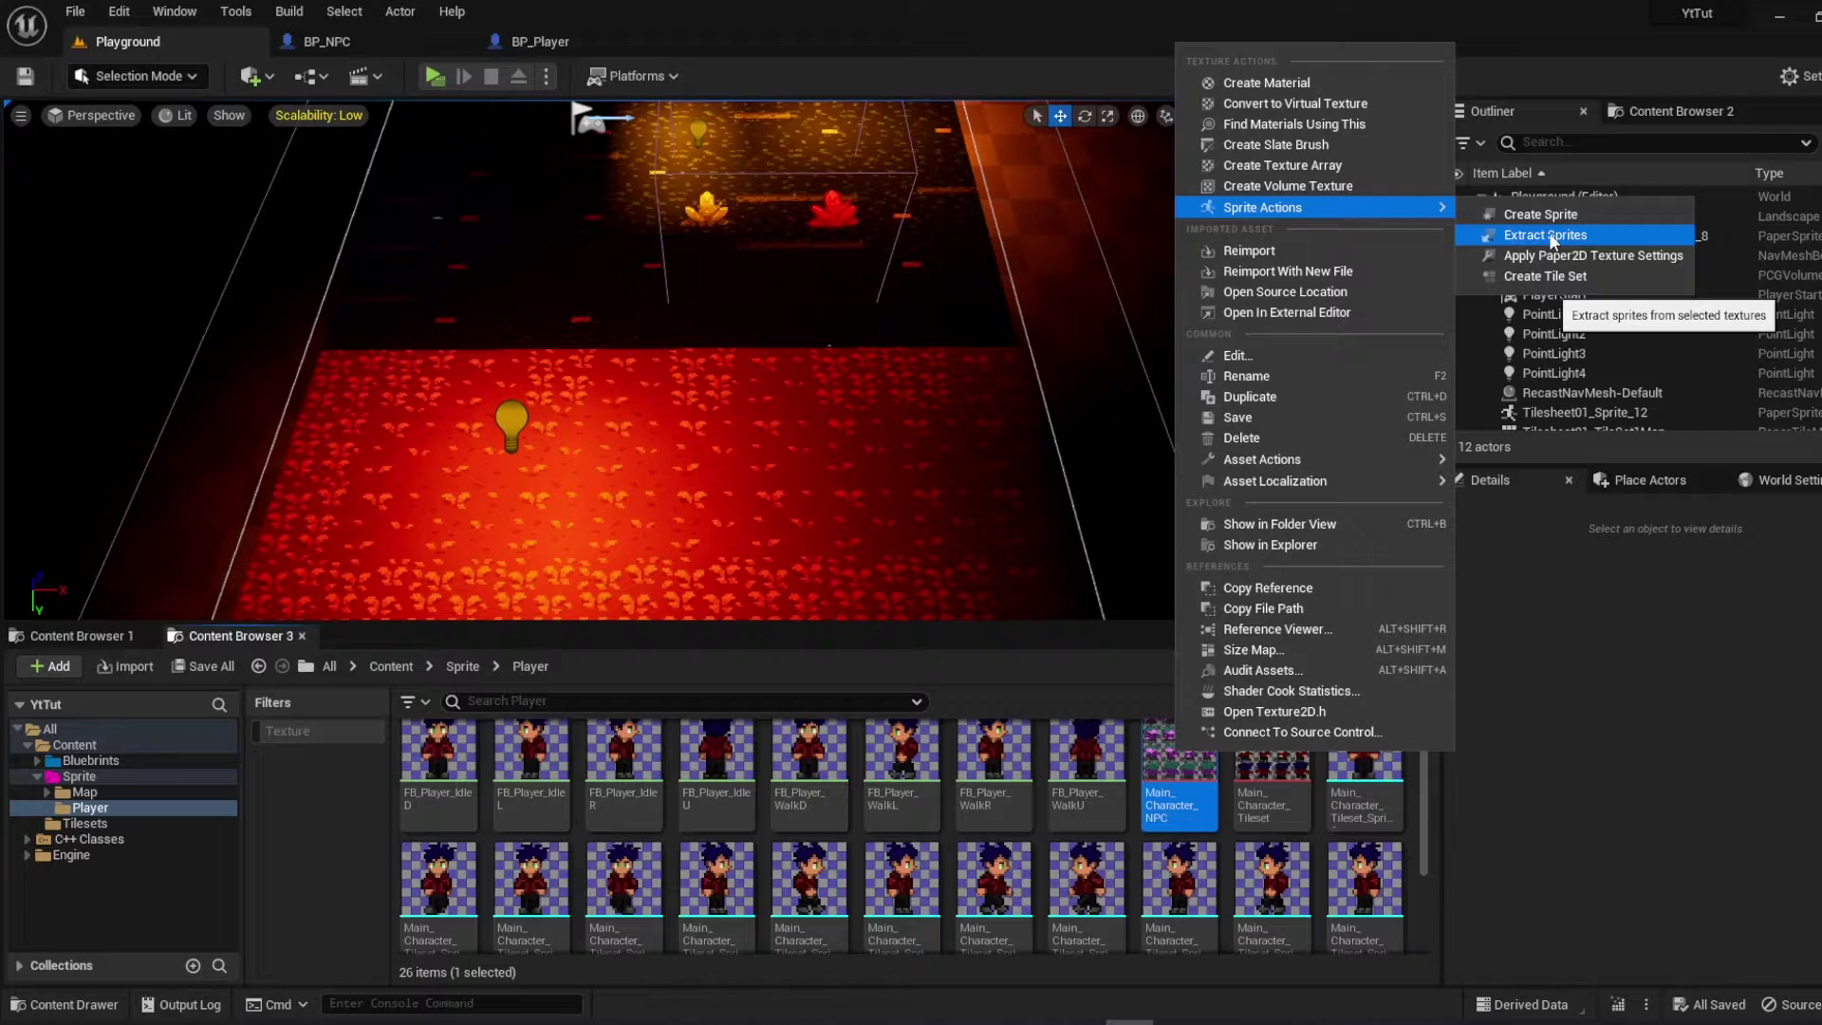
click(1544, 234)
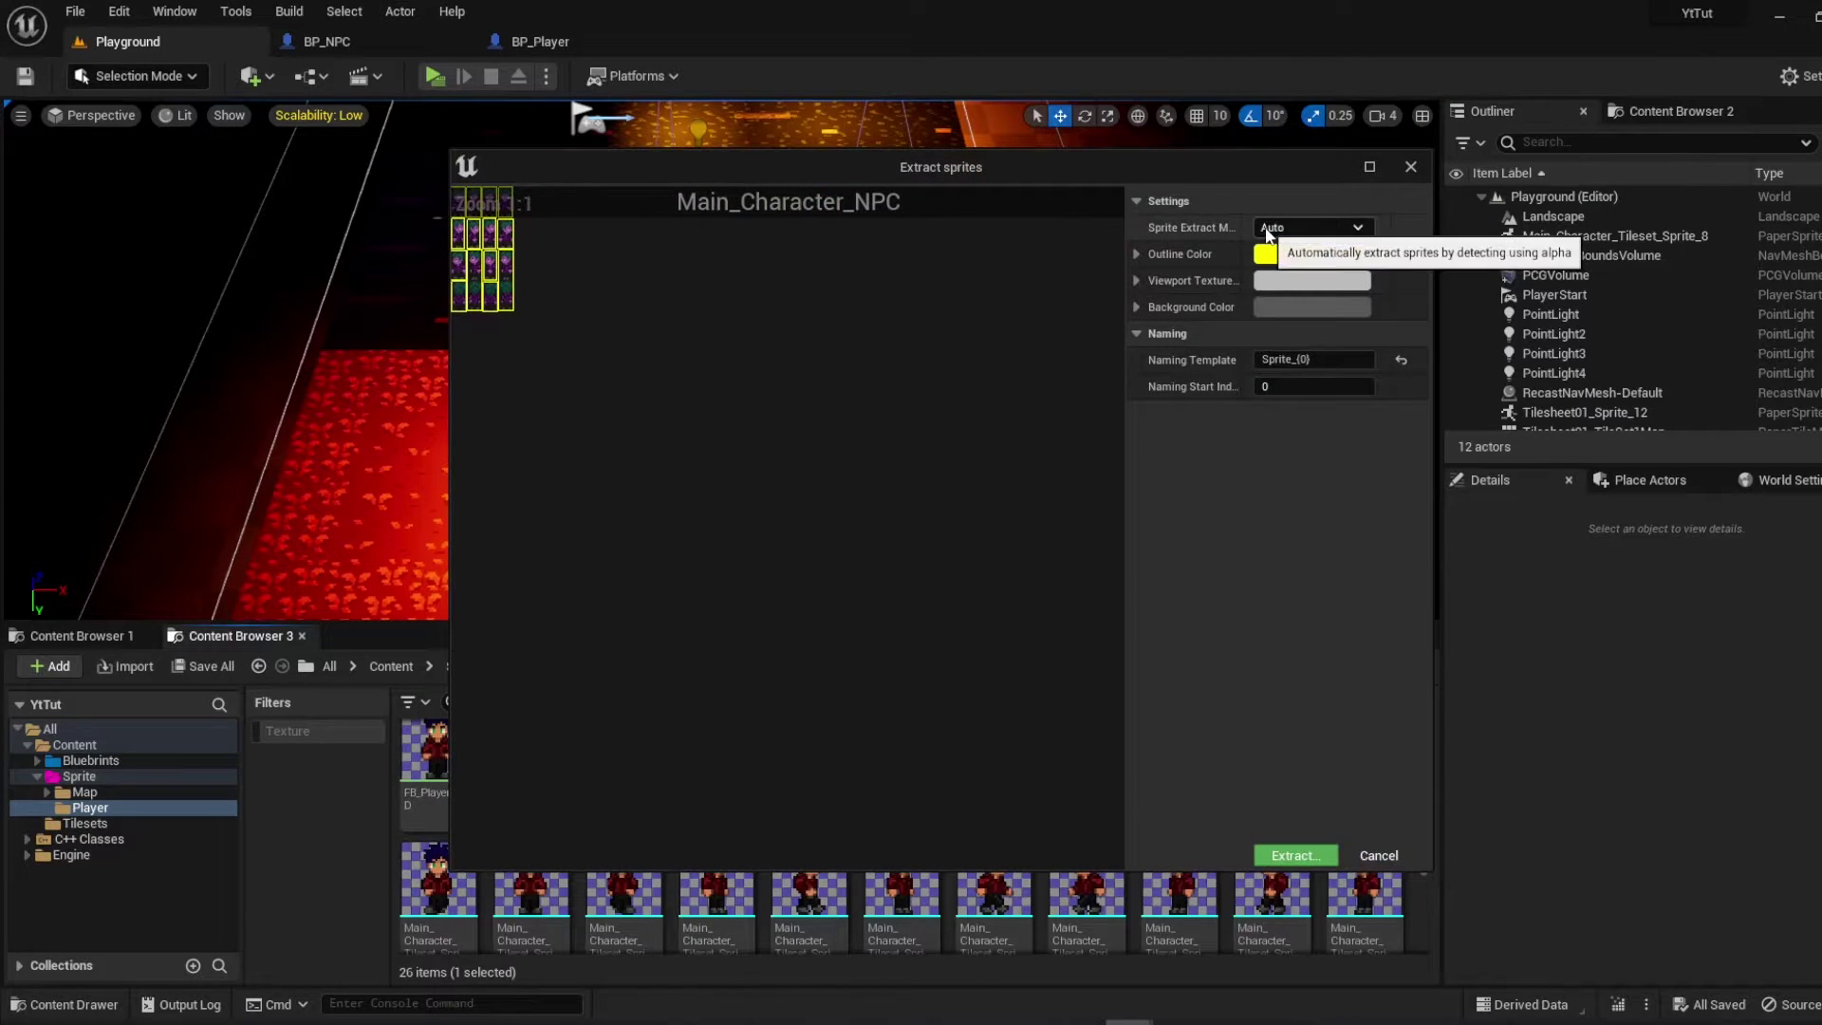
scroll(947, 499, up, 2)
scroll(947, 500, up, 2)
scroll(911, 425, down, 2)
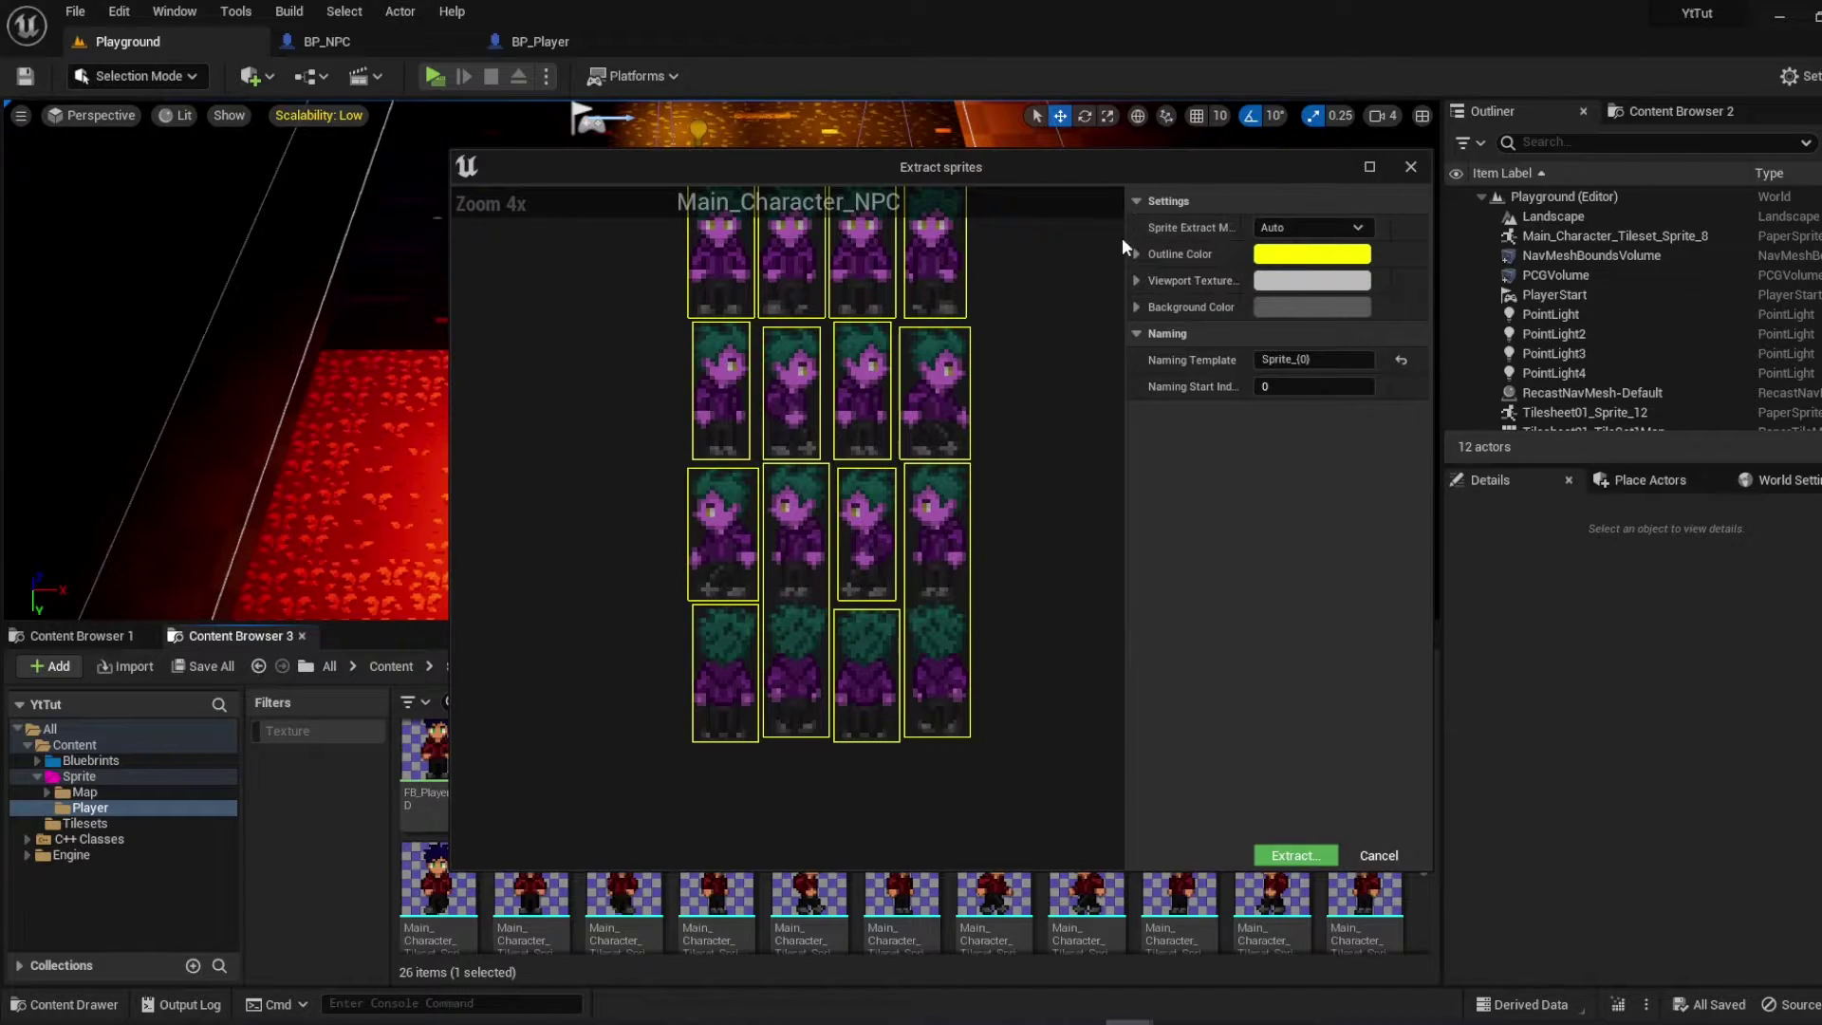
Set extraction to Grid mode with cell width 16 and cell height 32
click(1314, 228)
click(1289, 266)
text(64/4)
click(1291, 443)
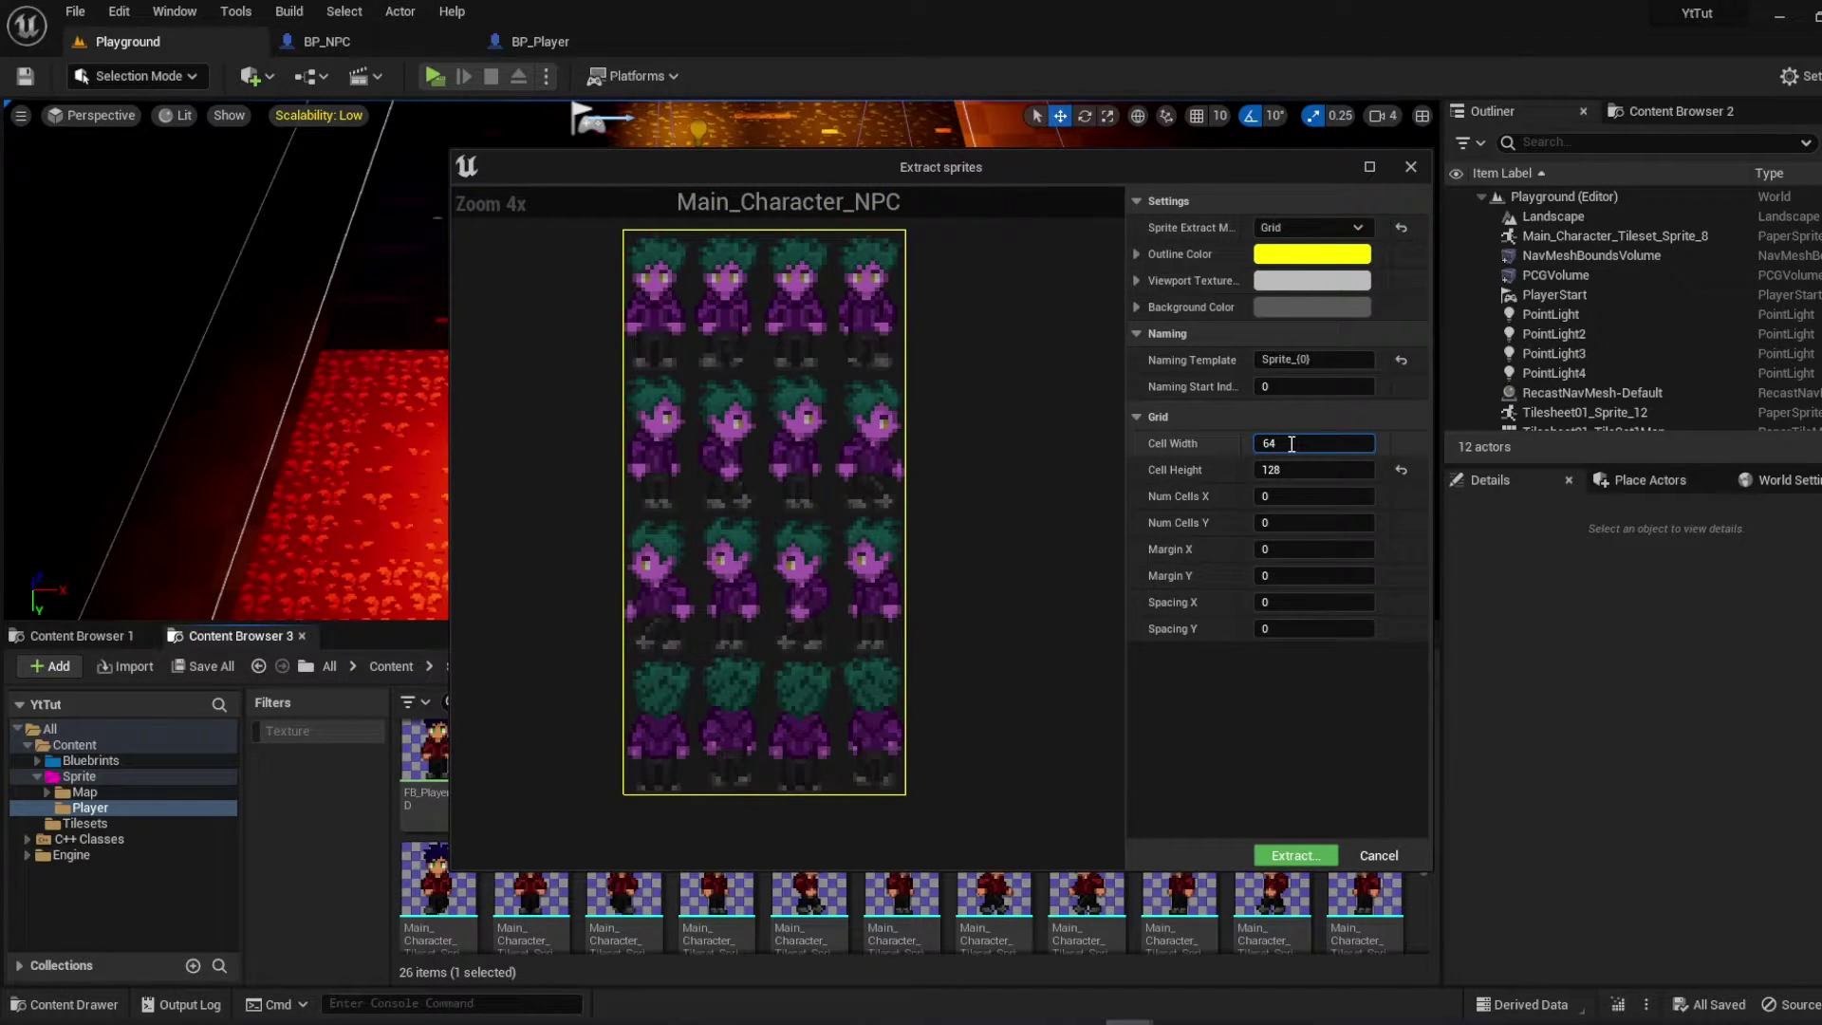
key(Tab)
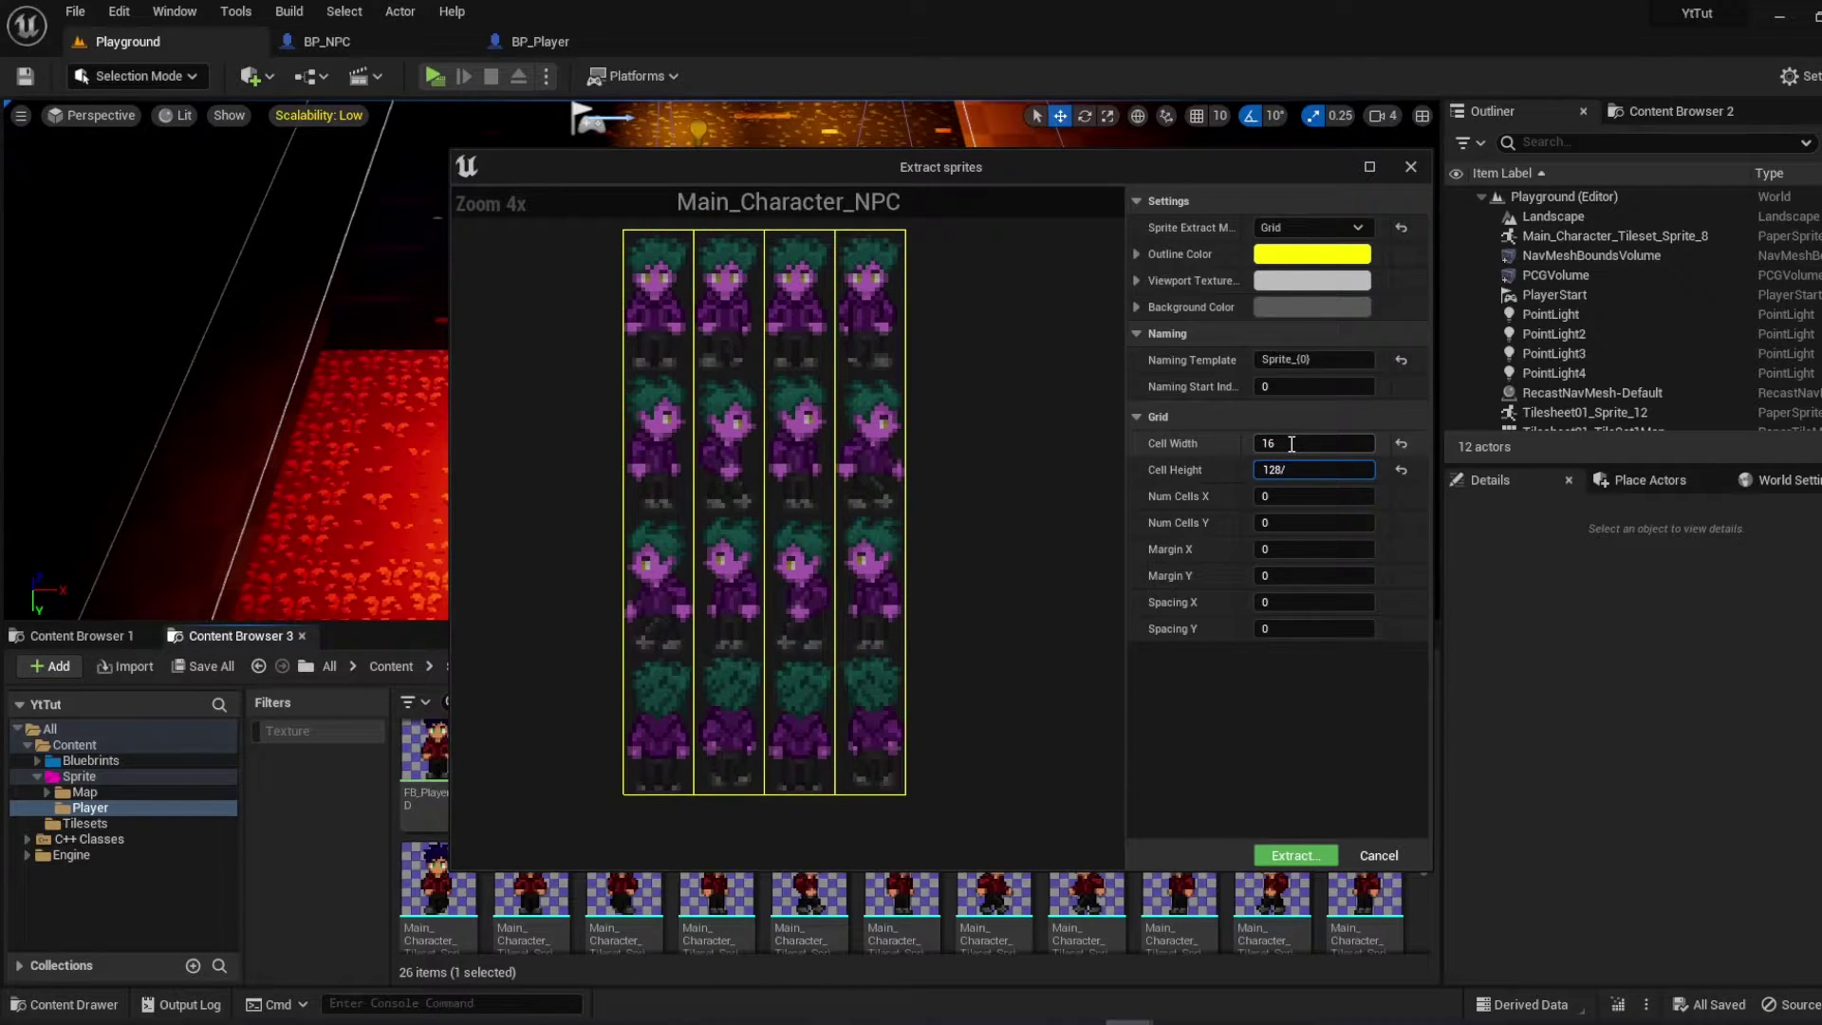
text(4)
key(Return)
Extract the NPC sprites and create the FB_NPC_IdleD flipbook from the first sprite
click(1292, 855)
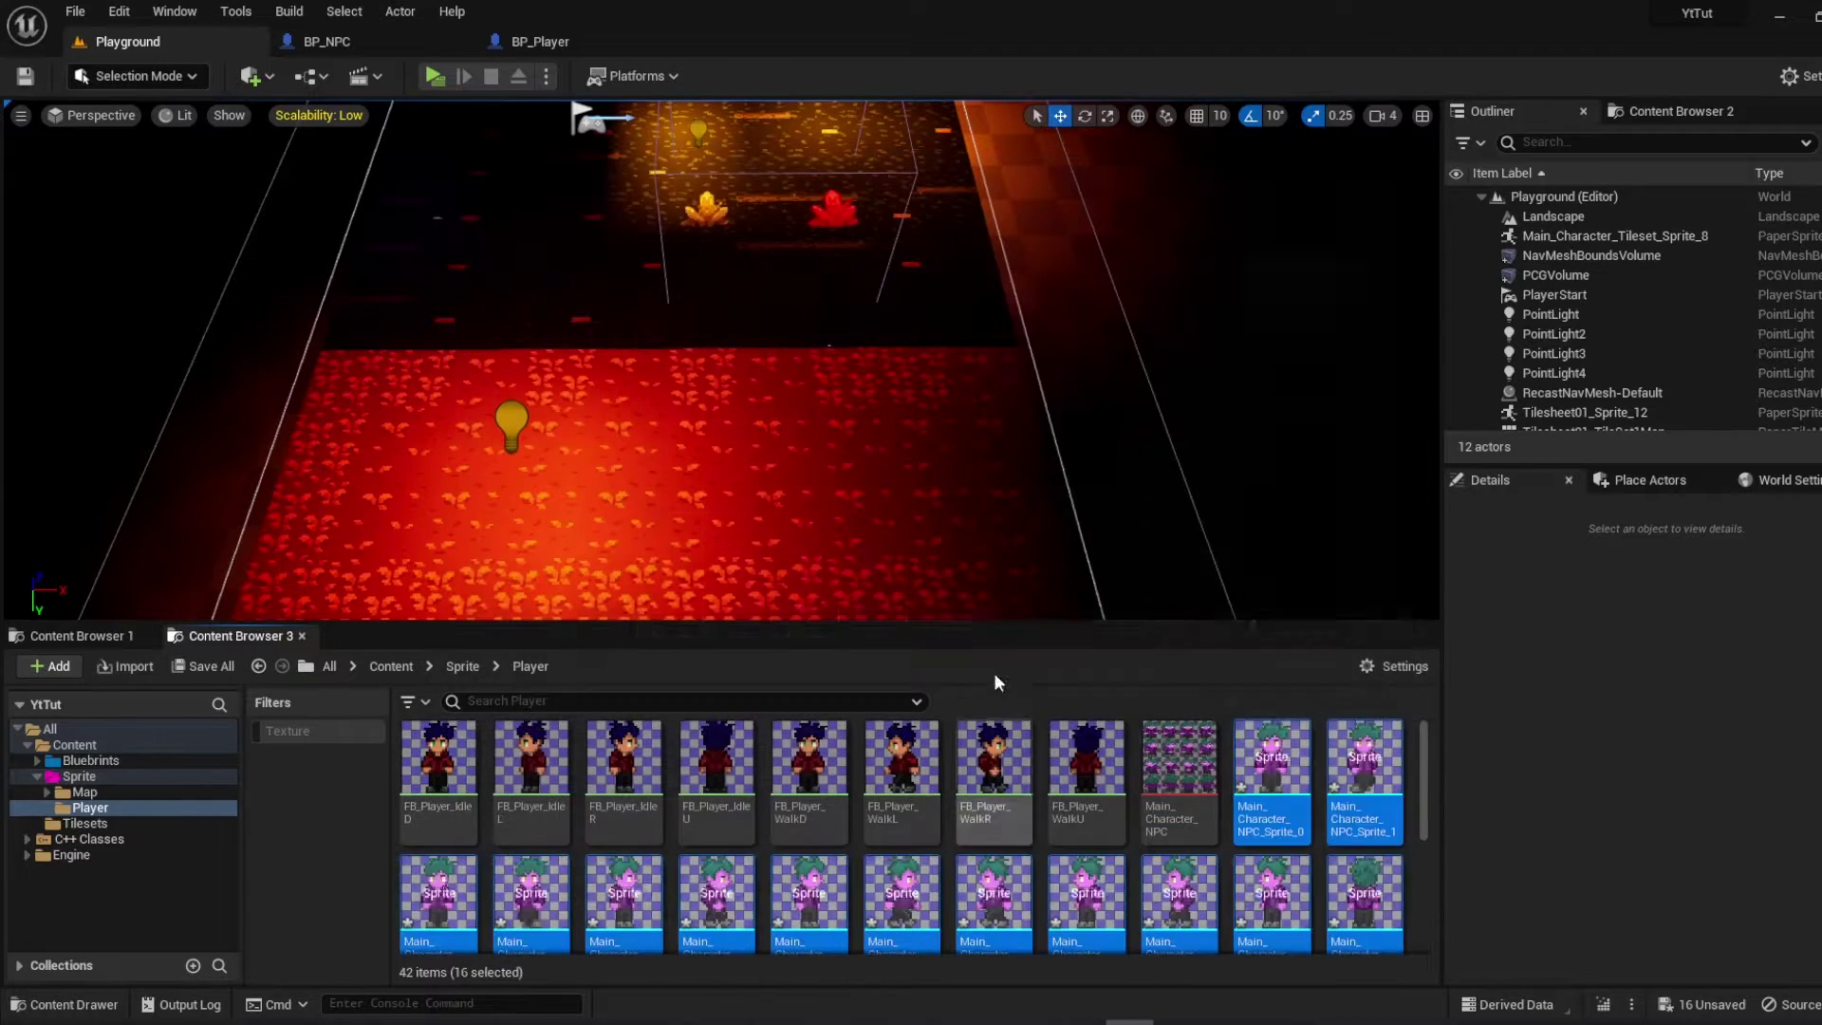
right_click(1281, 769)
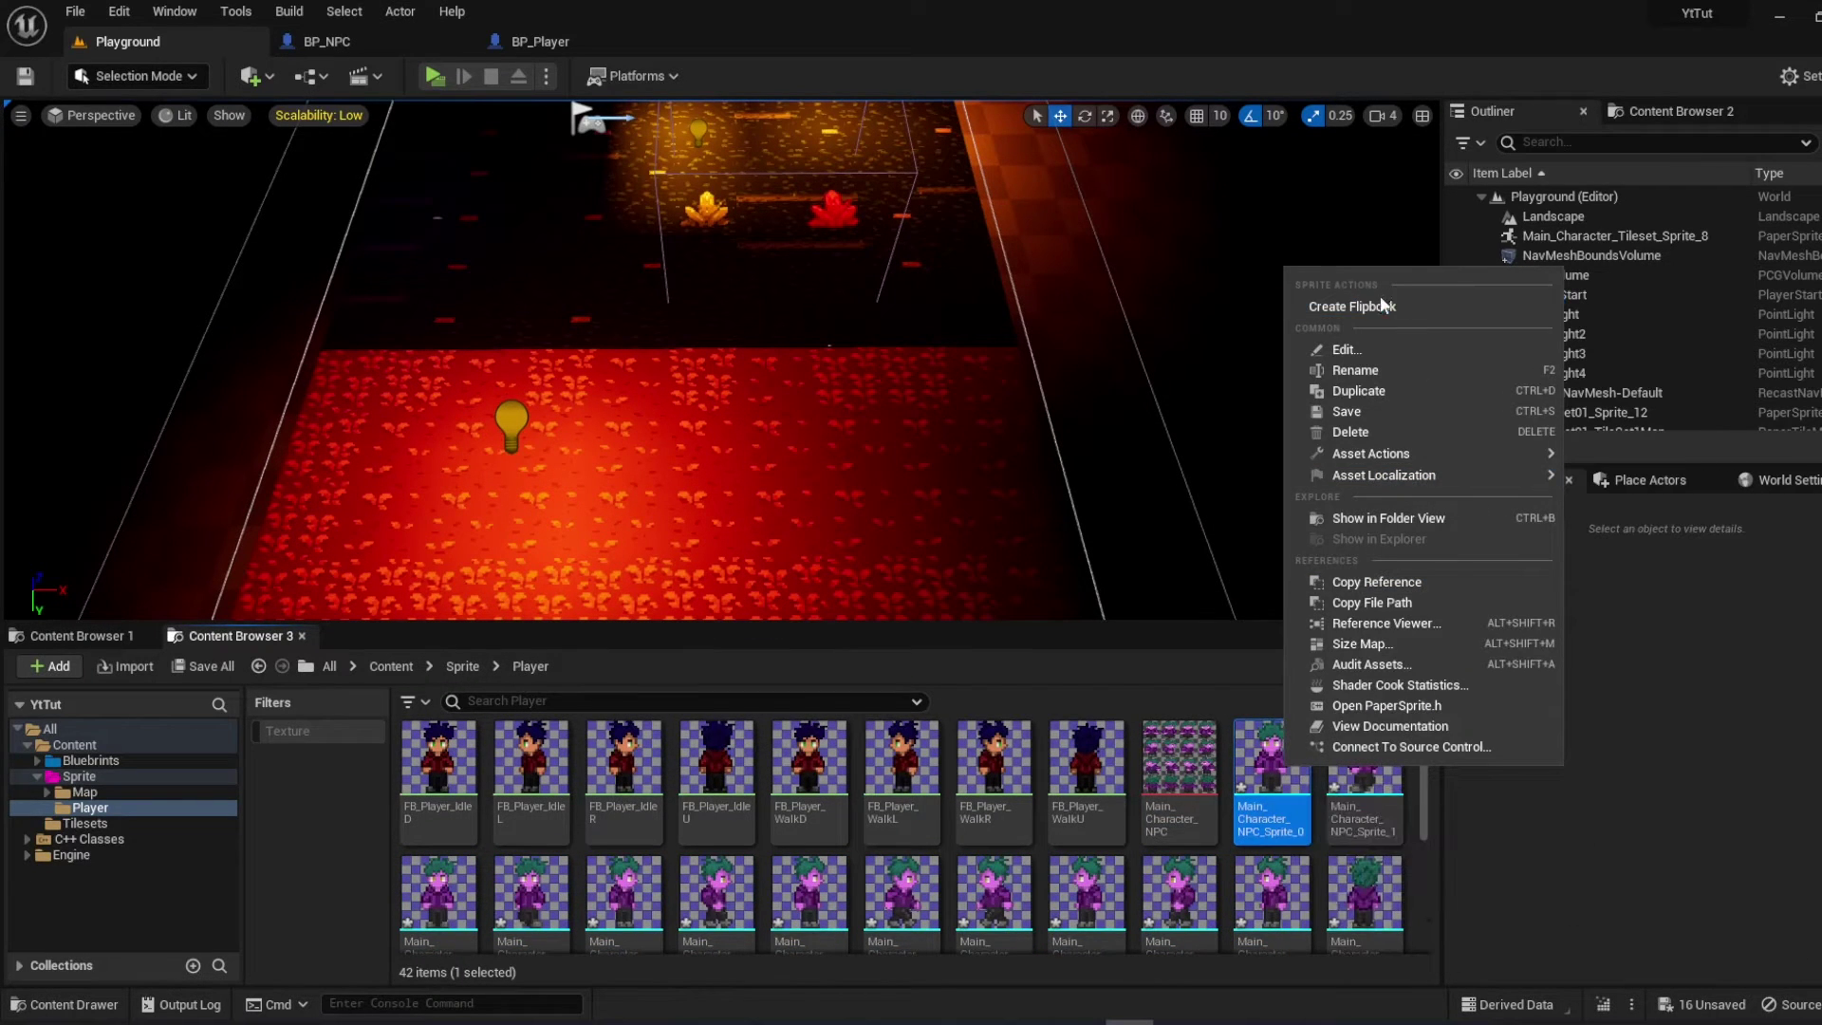
click(1379, 309)
text(FB_NPC)
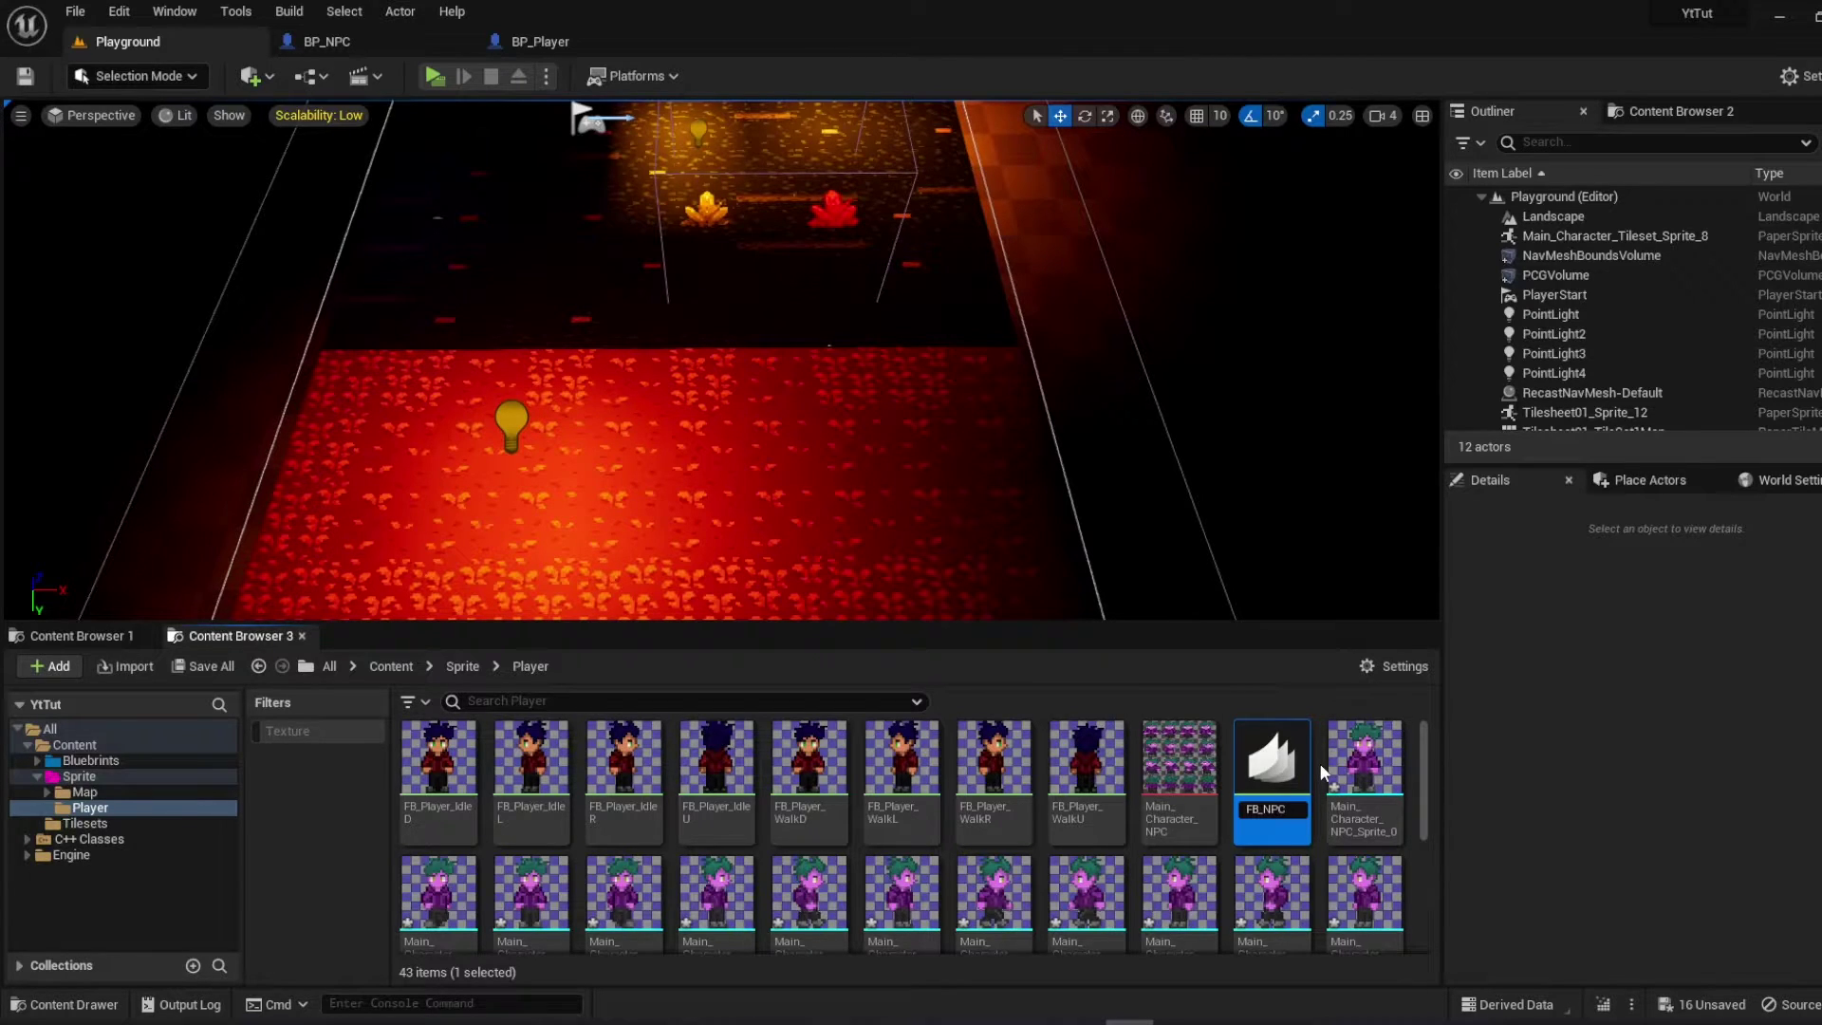
text(IdleD)
key(Return)
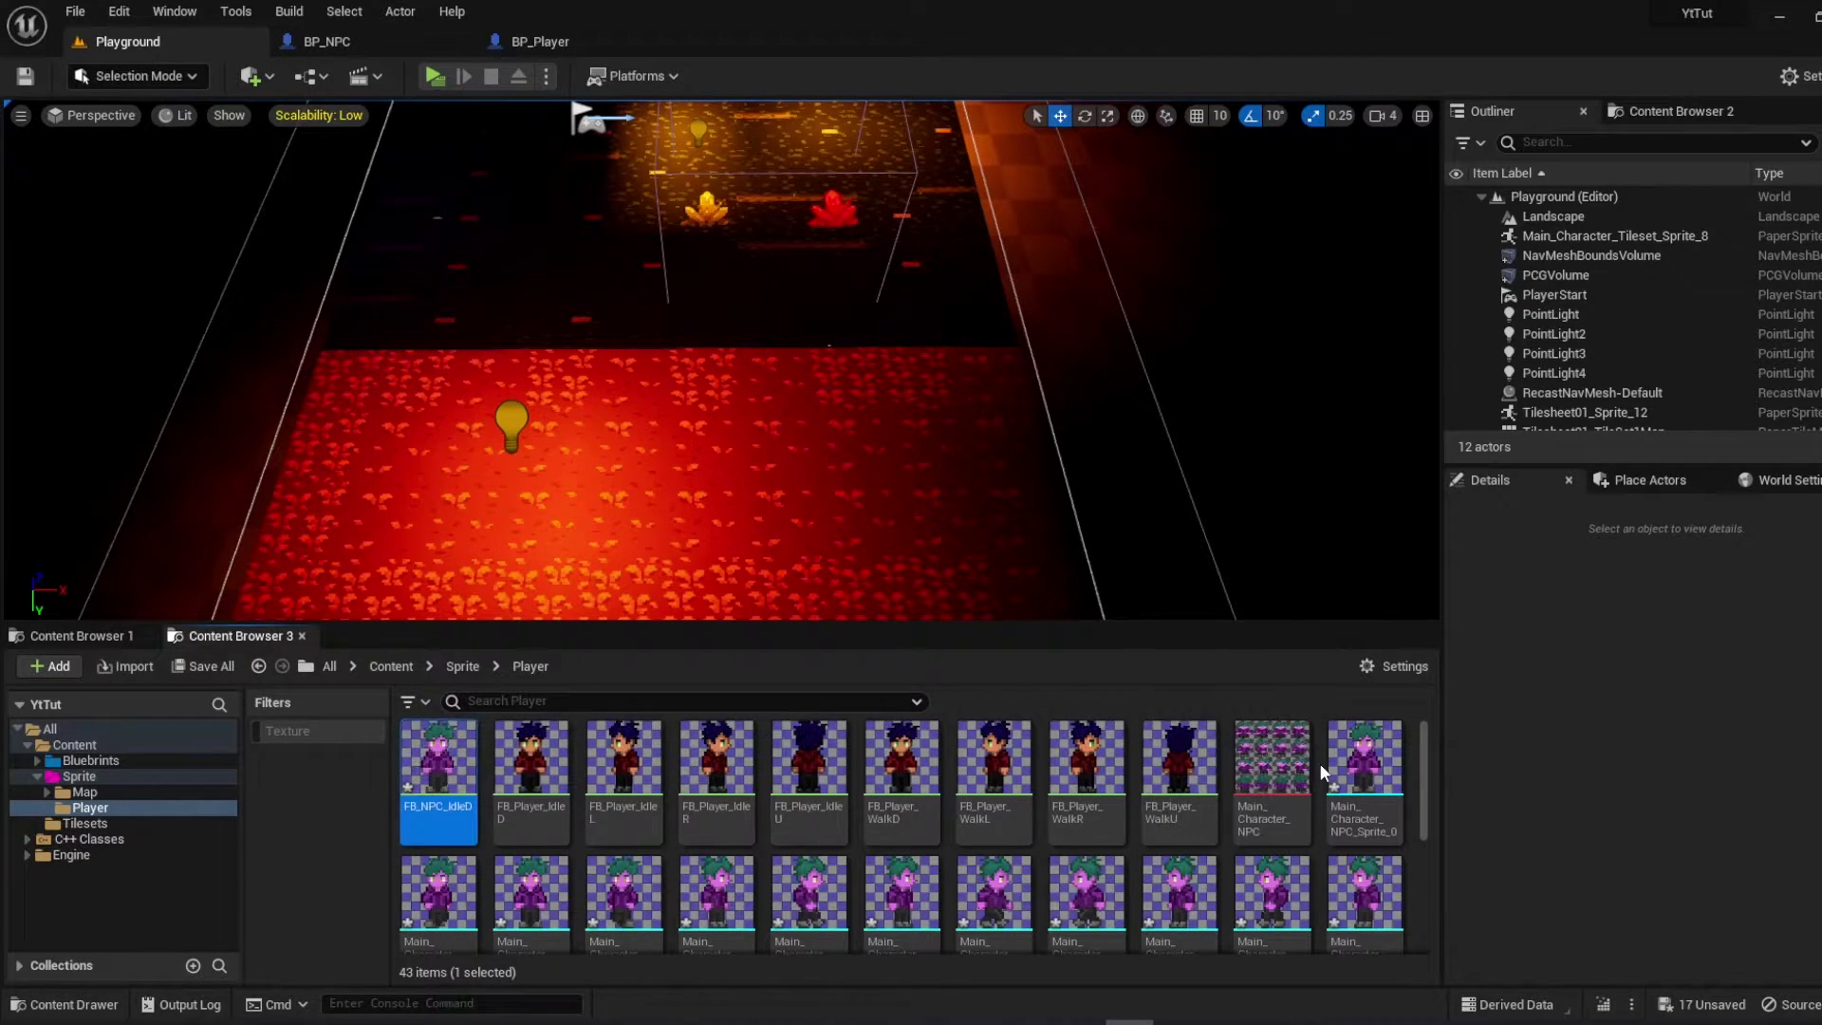
double_click(439, 769)
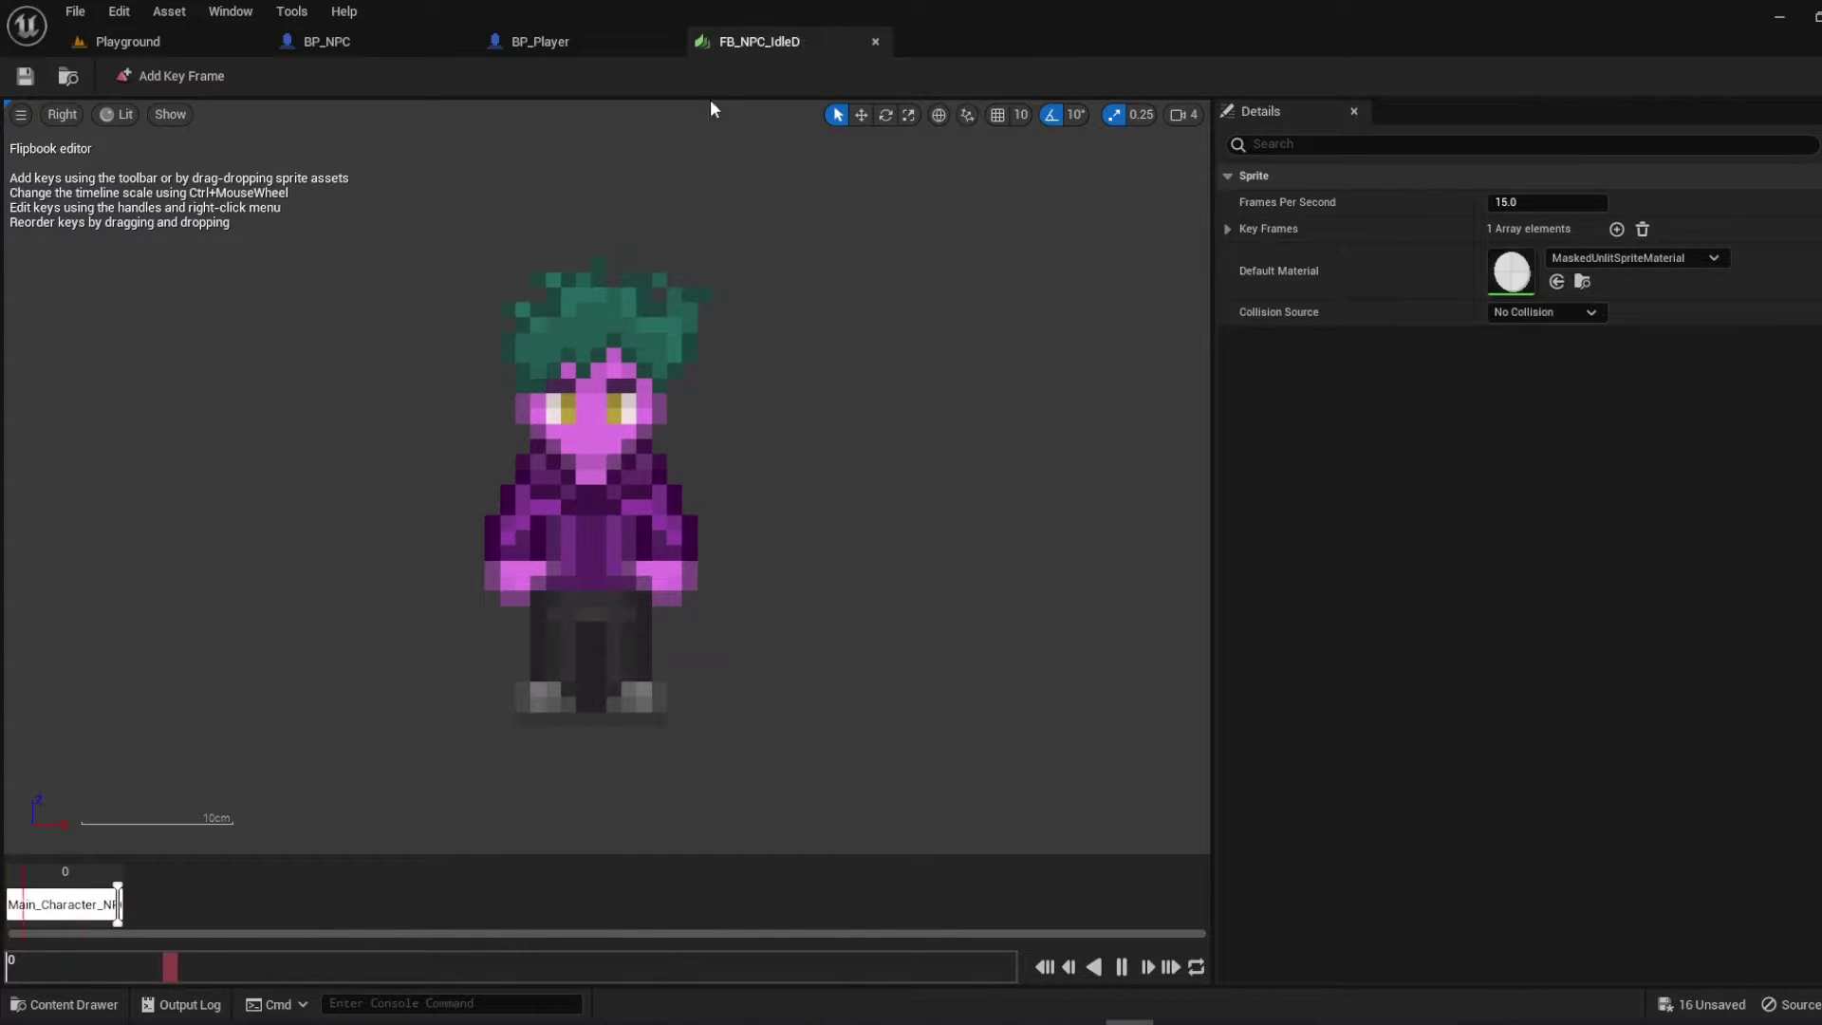
click(874, 42)
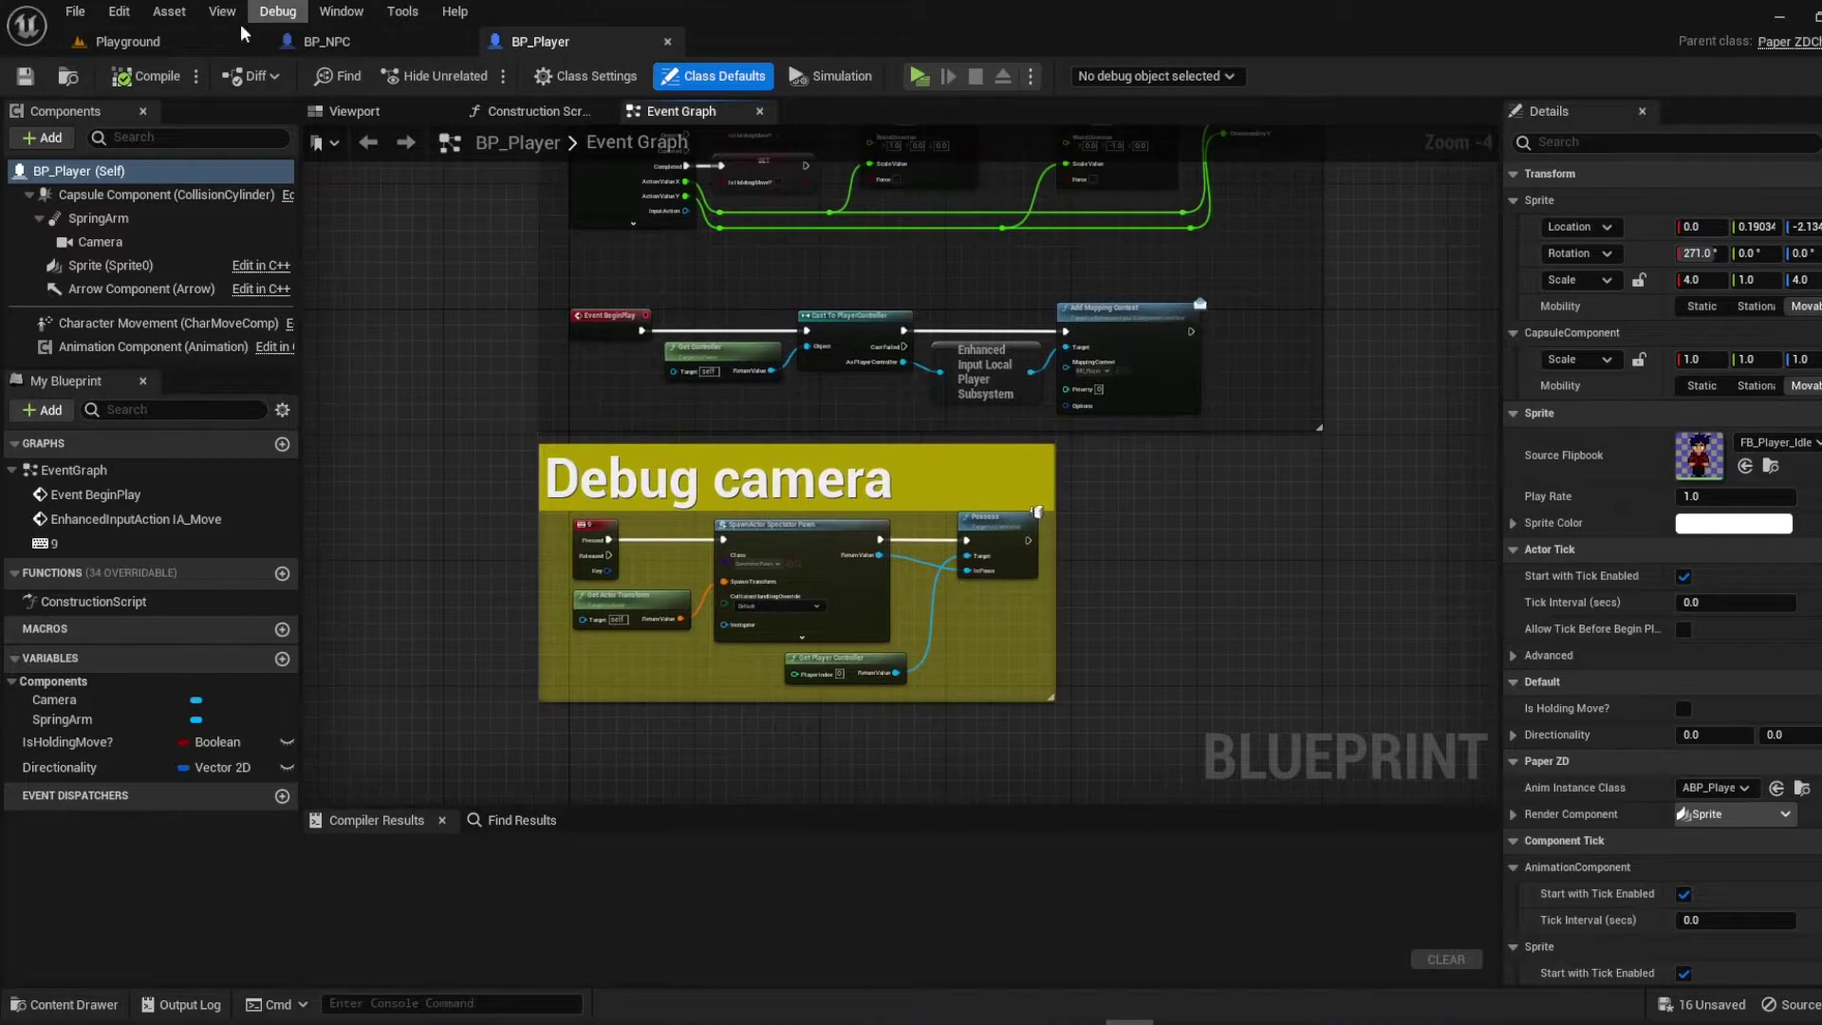
Set BP_NPC's Sprite Source Flipbook to FB_NPC_IdleD
click(128, 42)
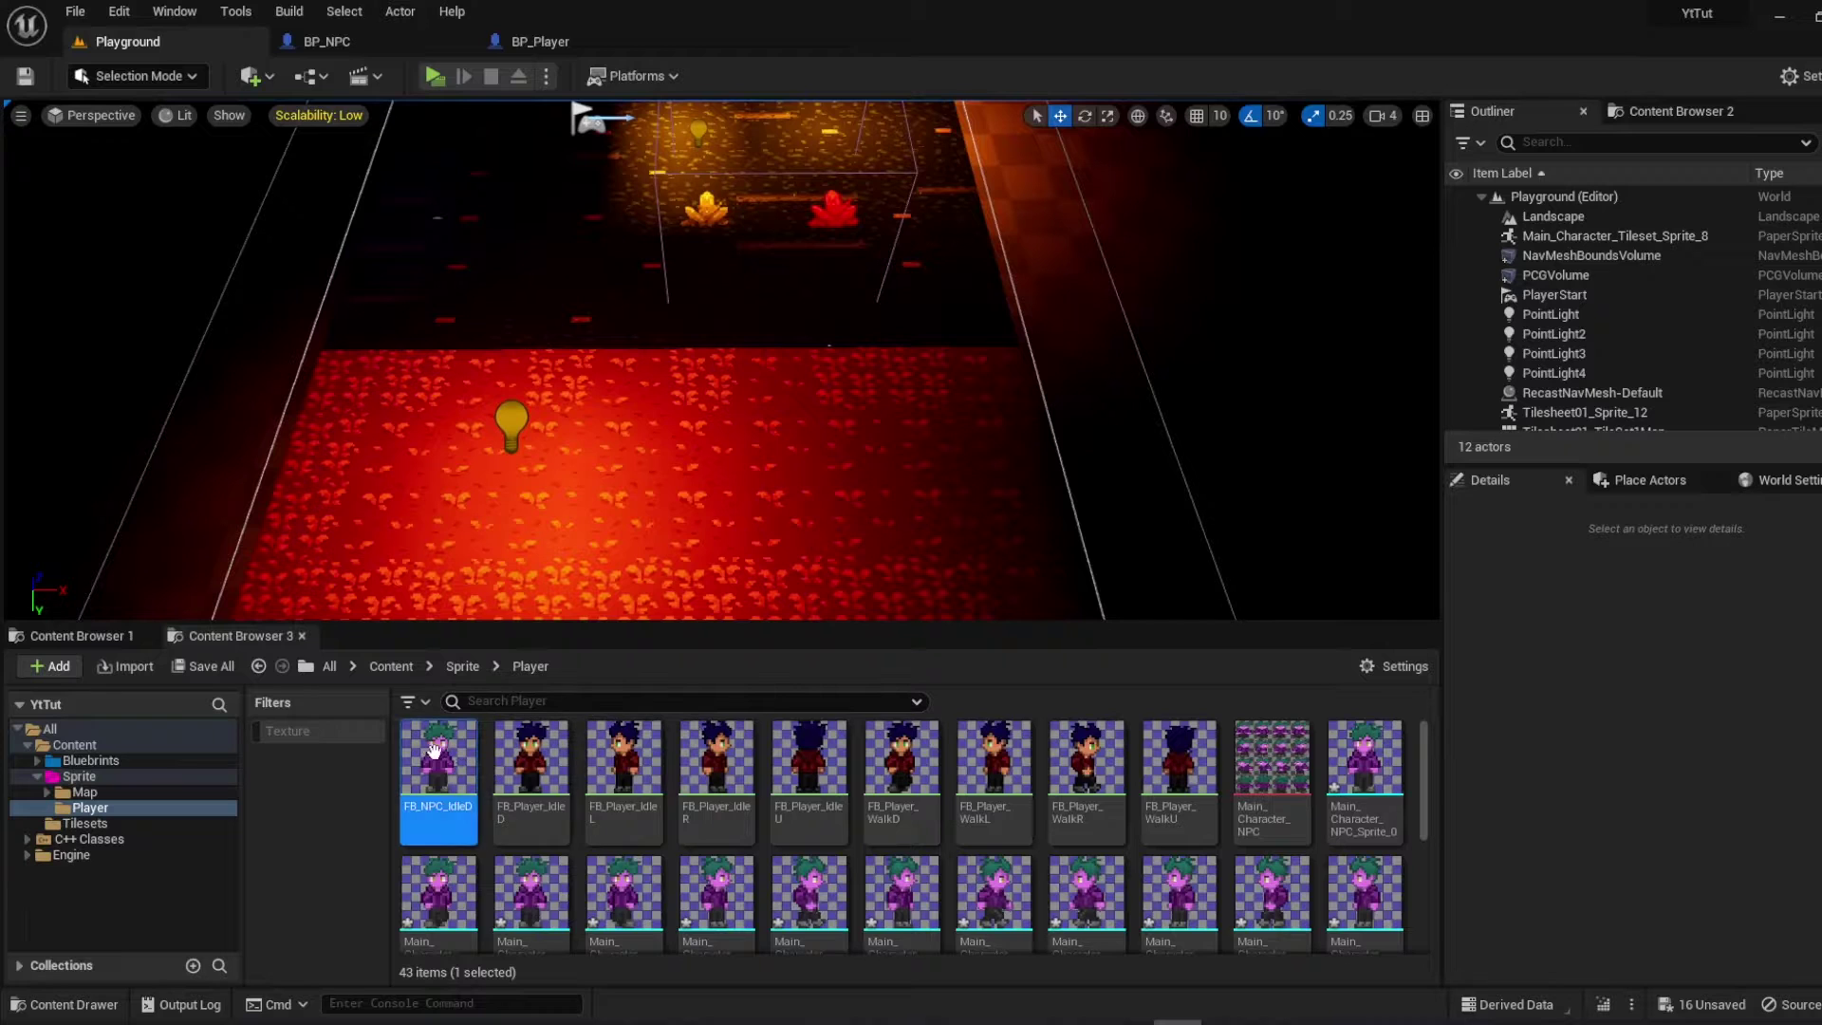
click(354, 38)
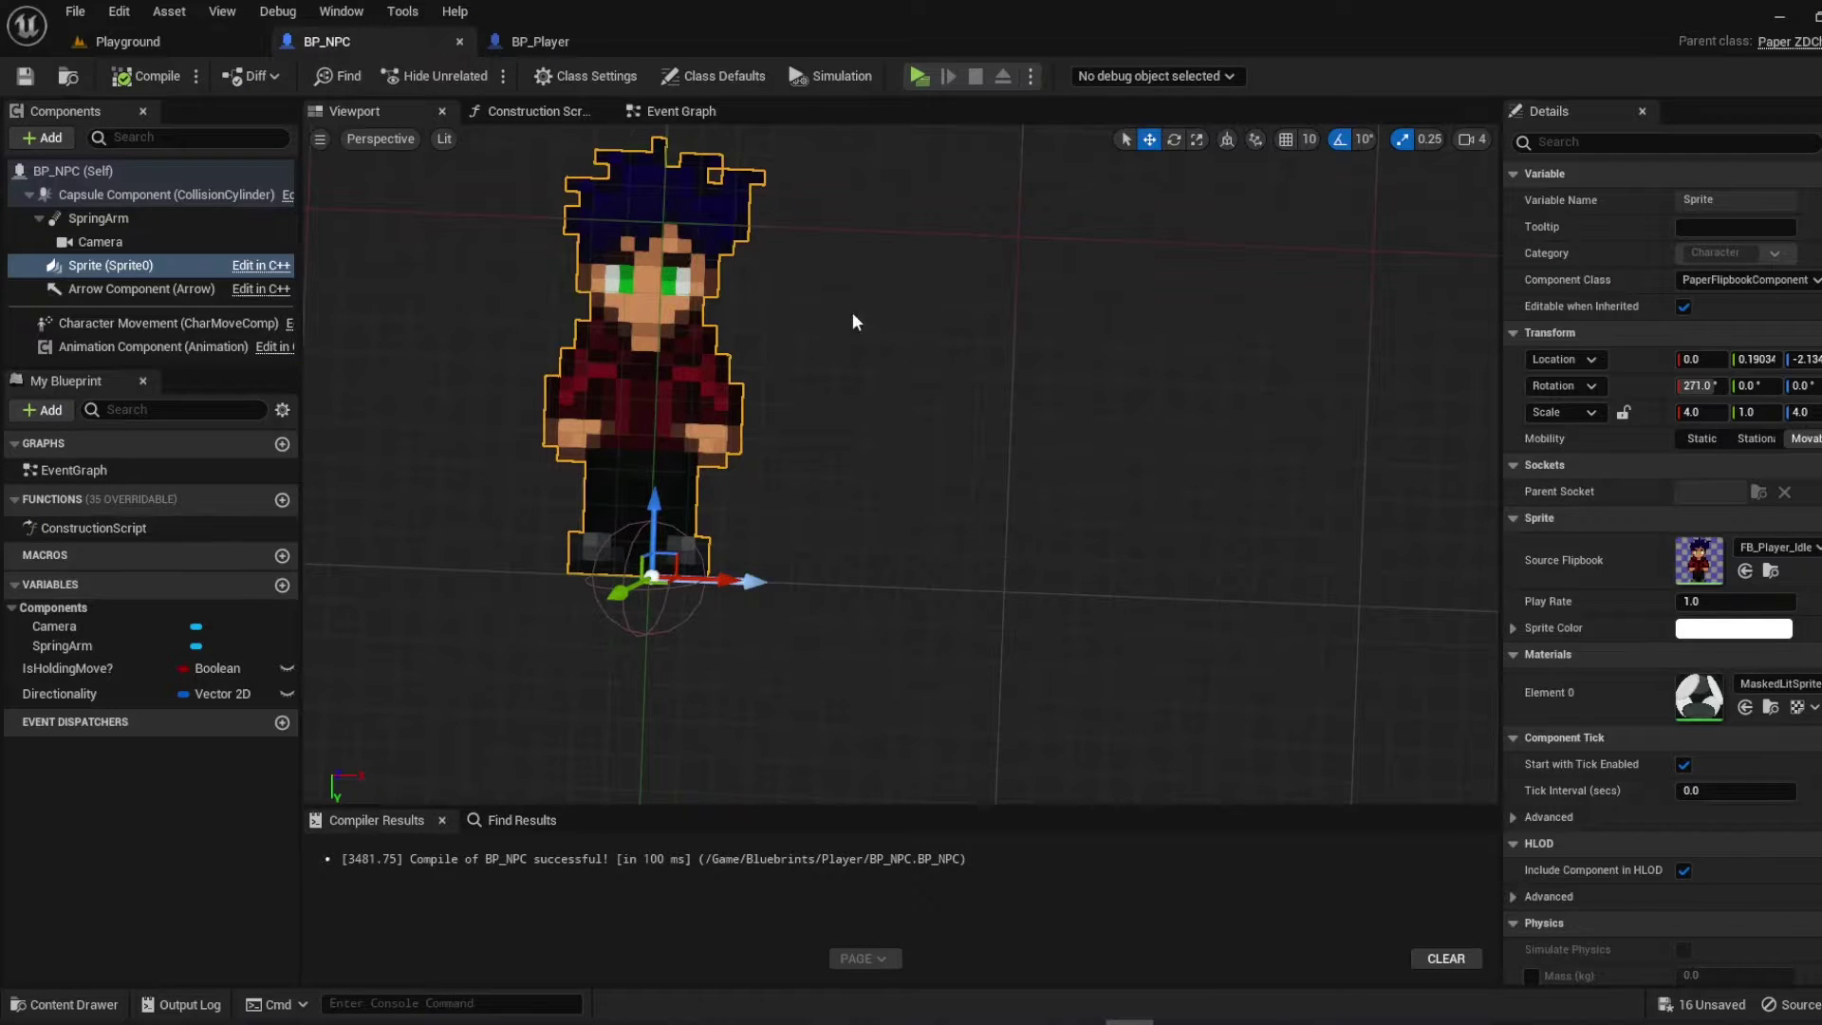
click(1779, 547)
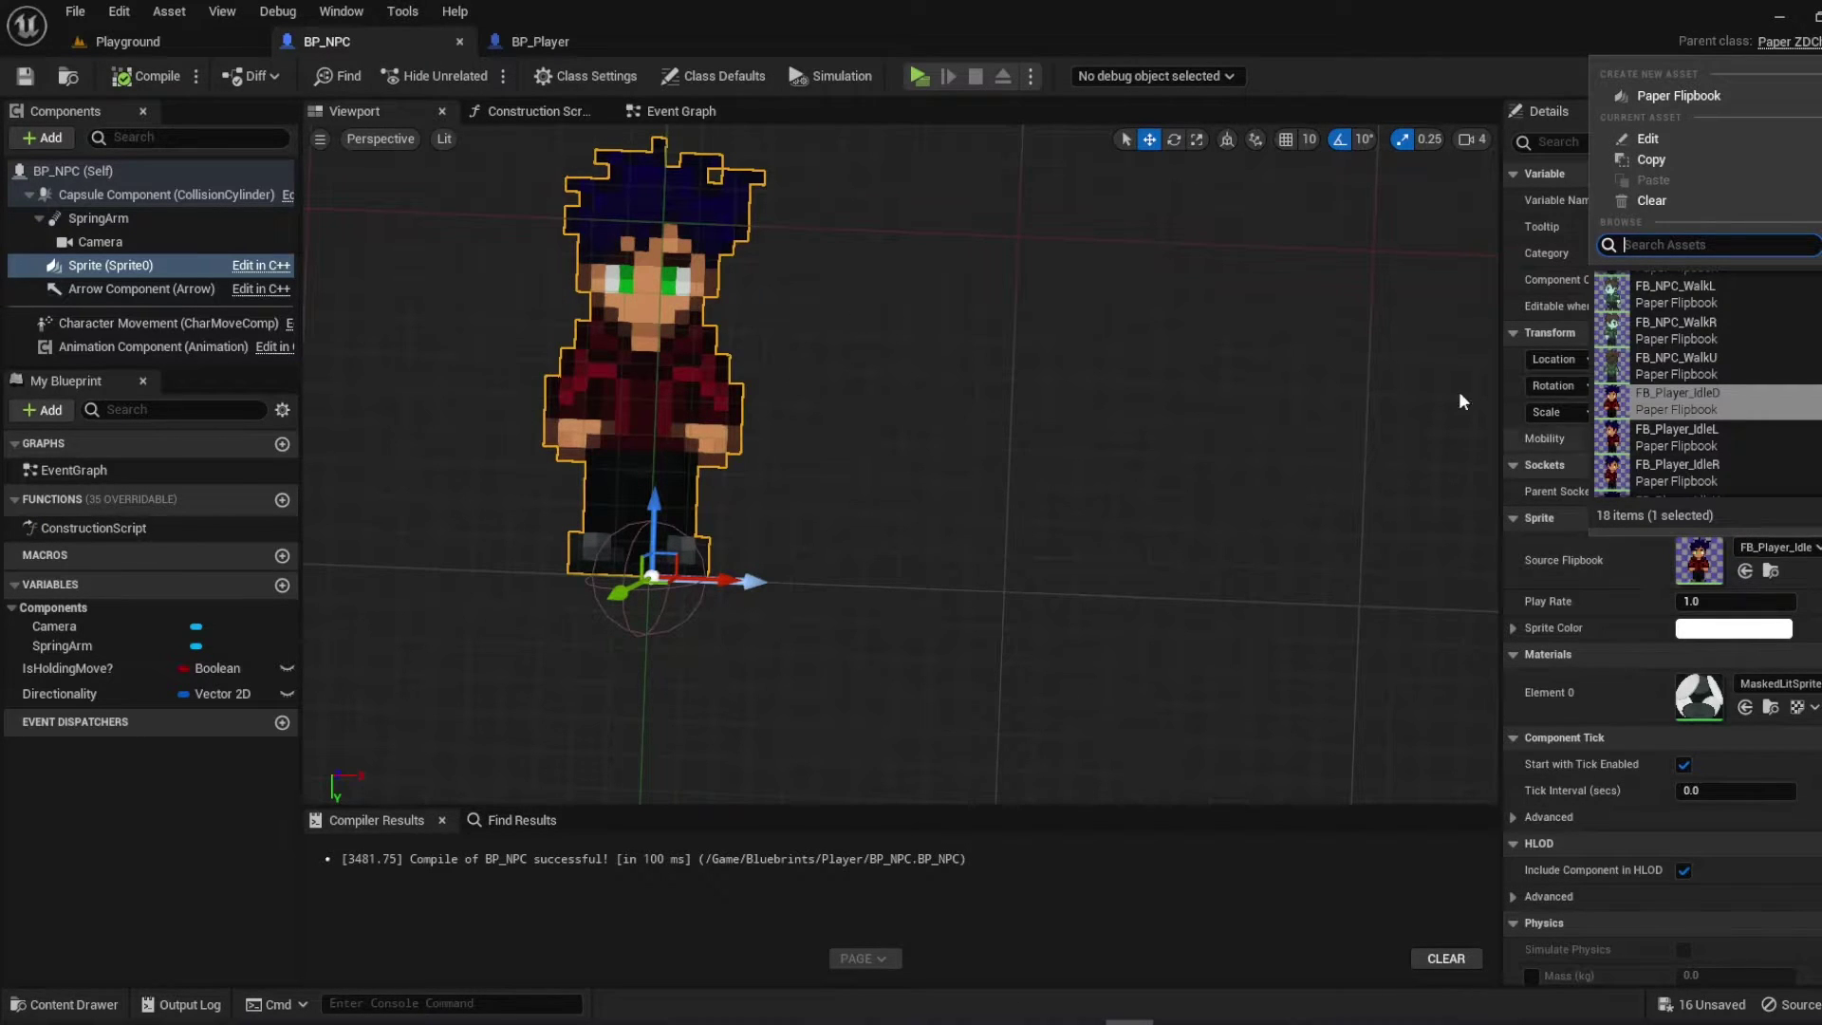
scroll(1721, 341, up, 3)
text(idle)
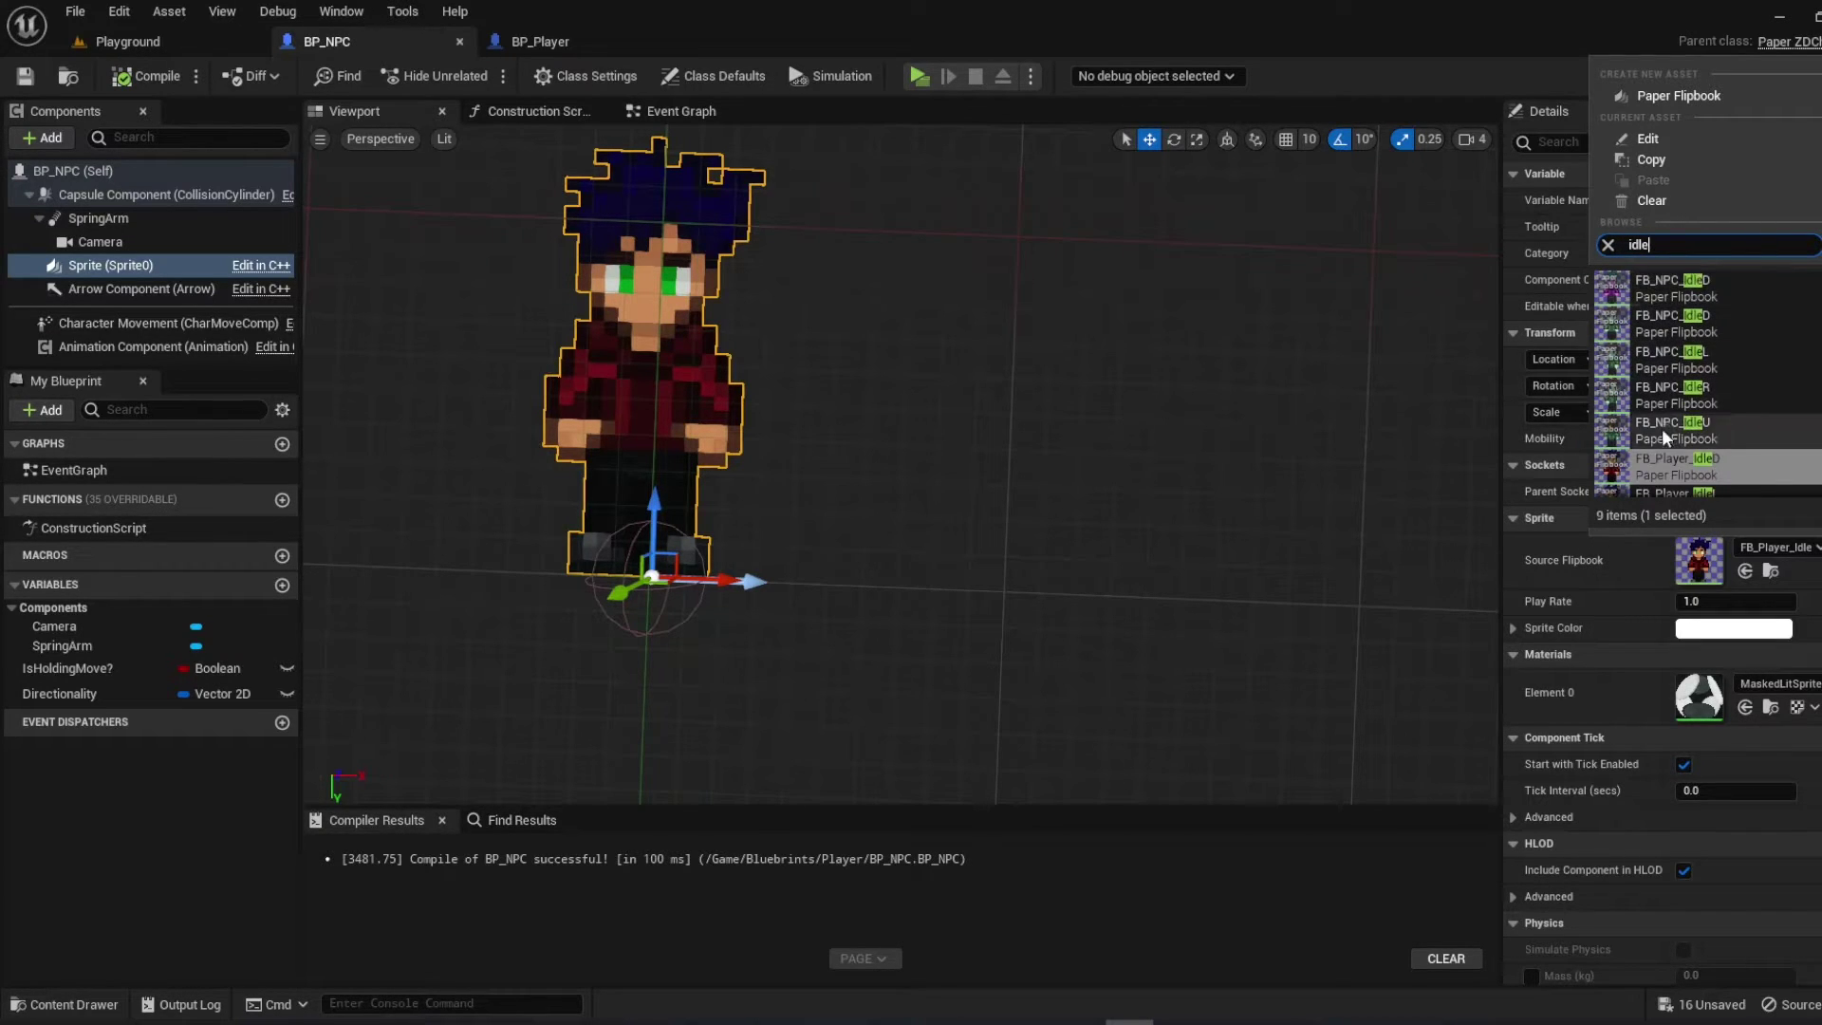
click(1673, 287)
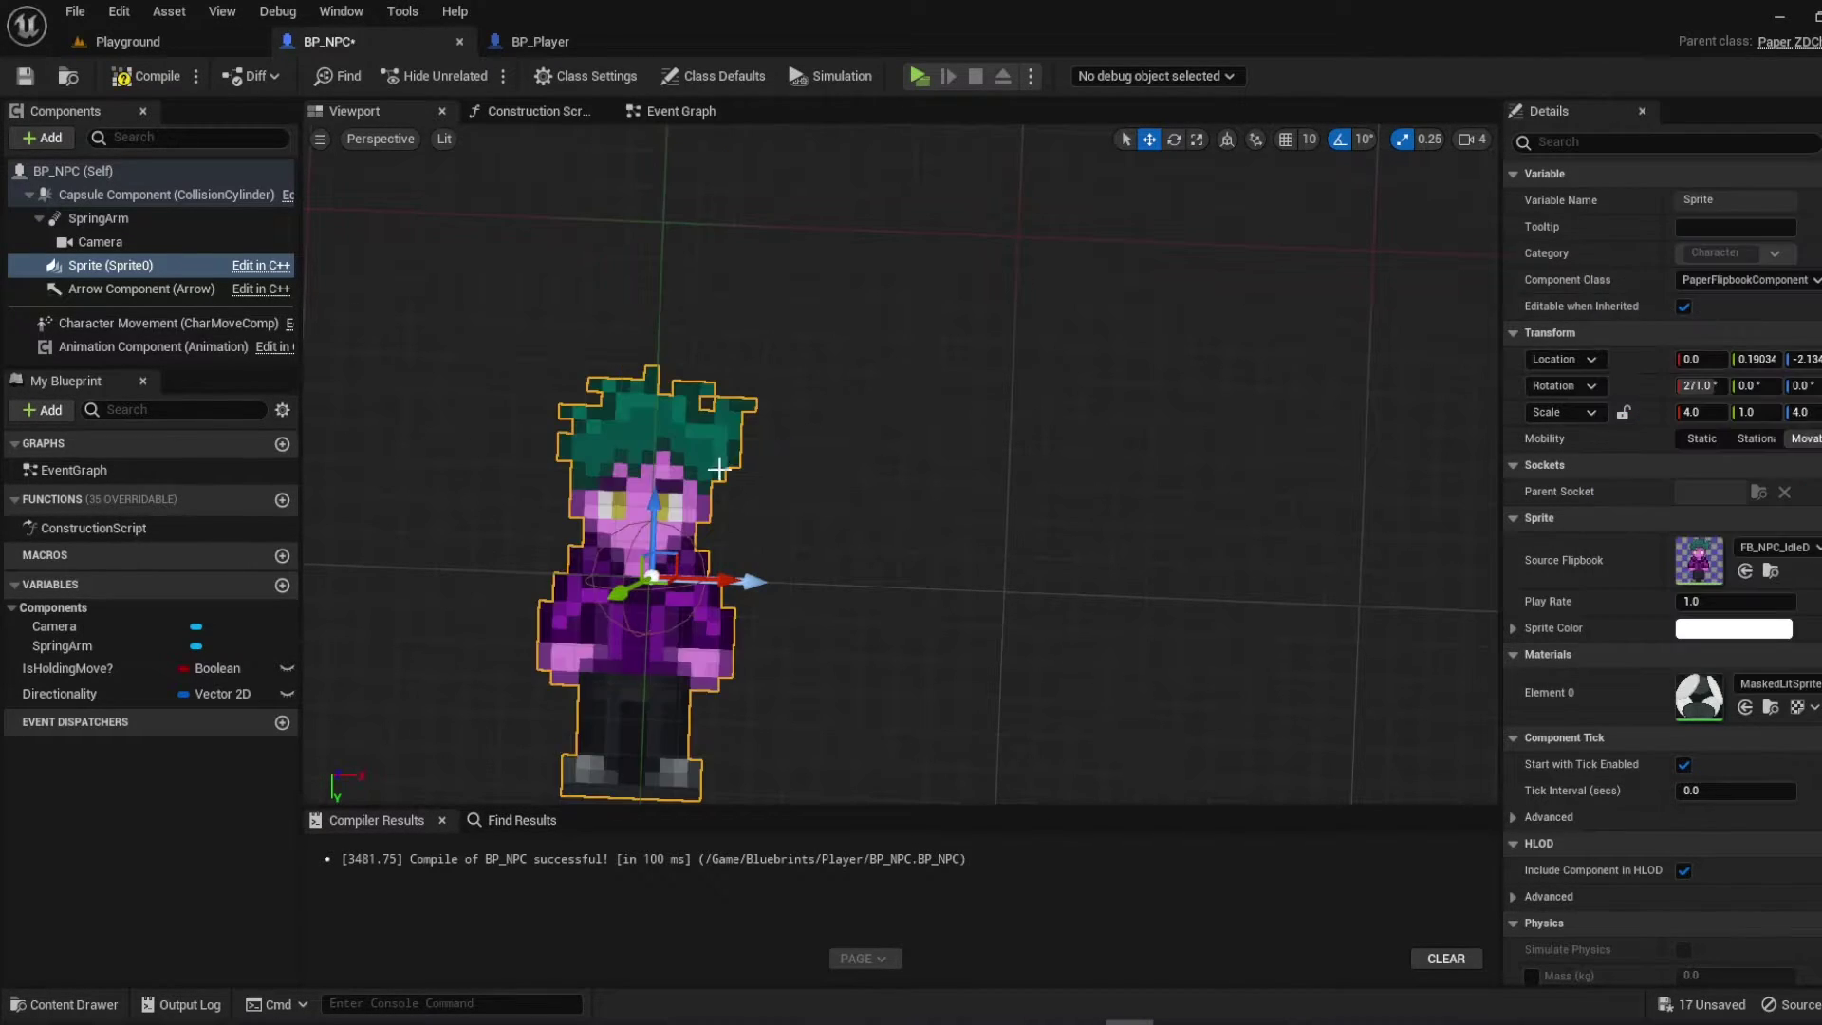
scroll(784, 531, down, 4)
scroll(785, 531, up, 2)
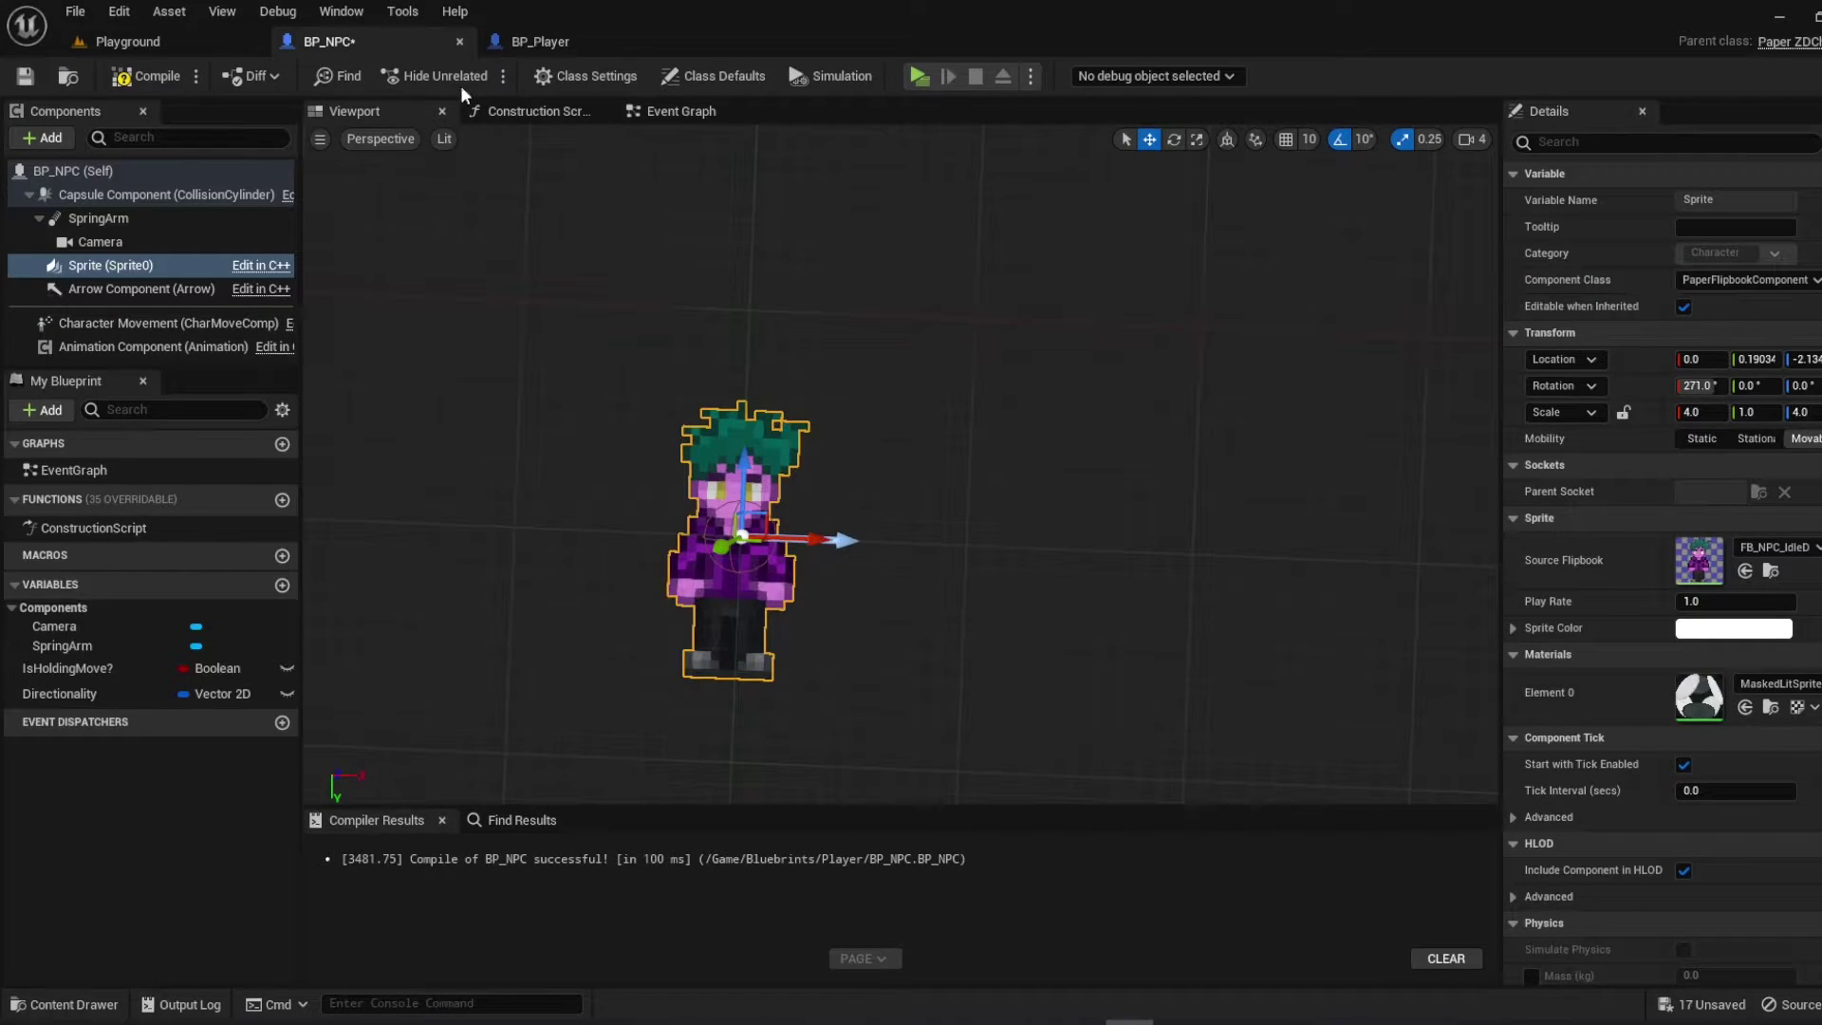
Set Main_Character_NPC_Sprite_0's pivot mode to Bottom Center and save the sprite
click(133, 43)
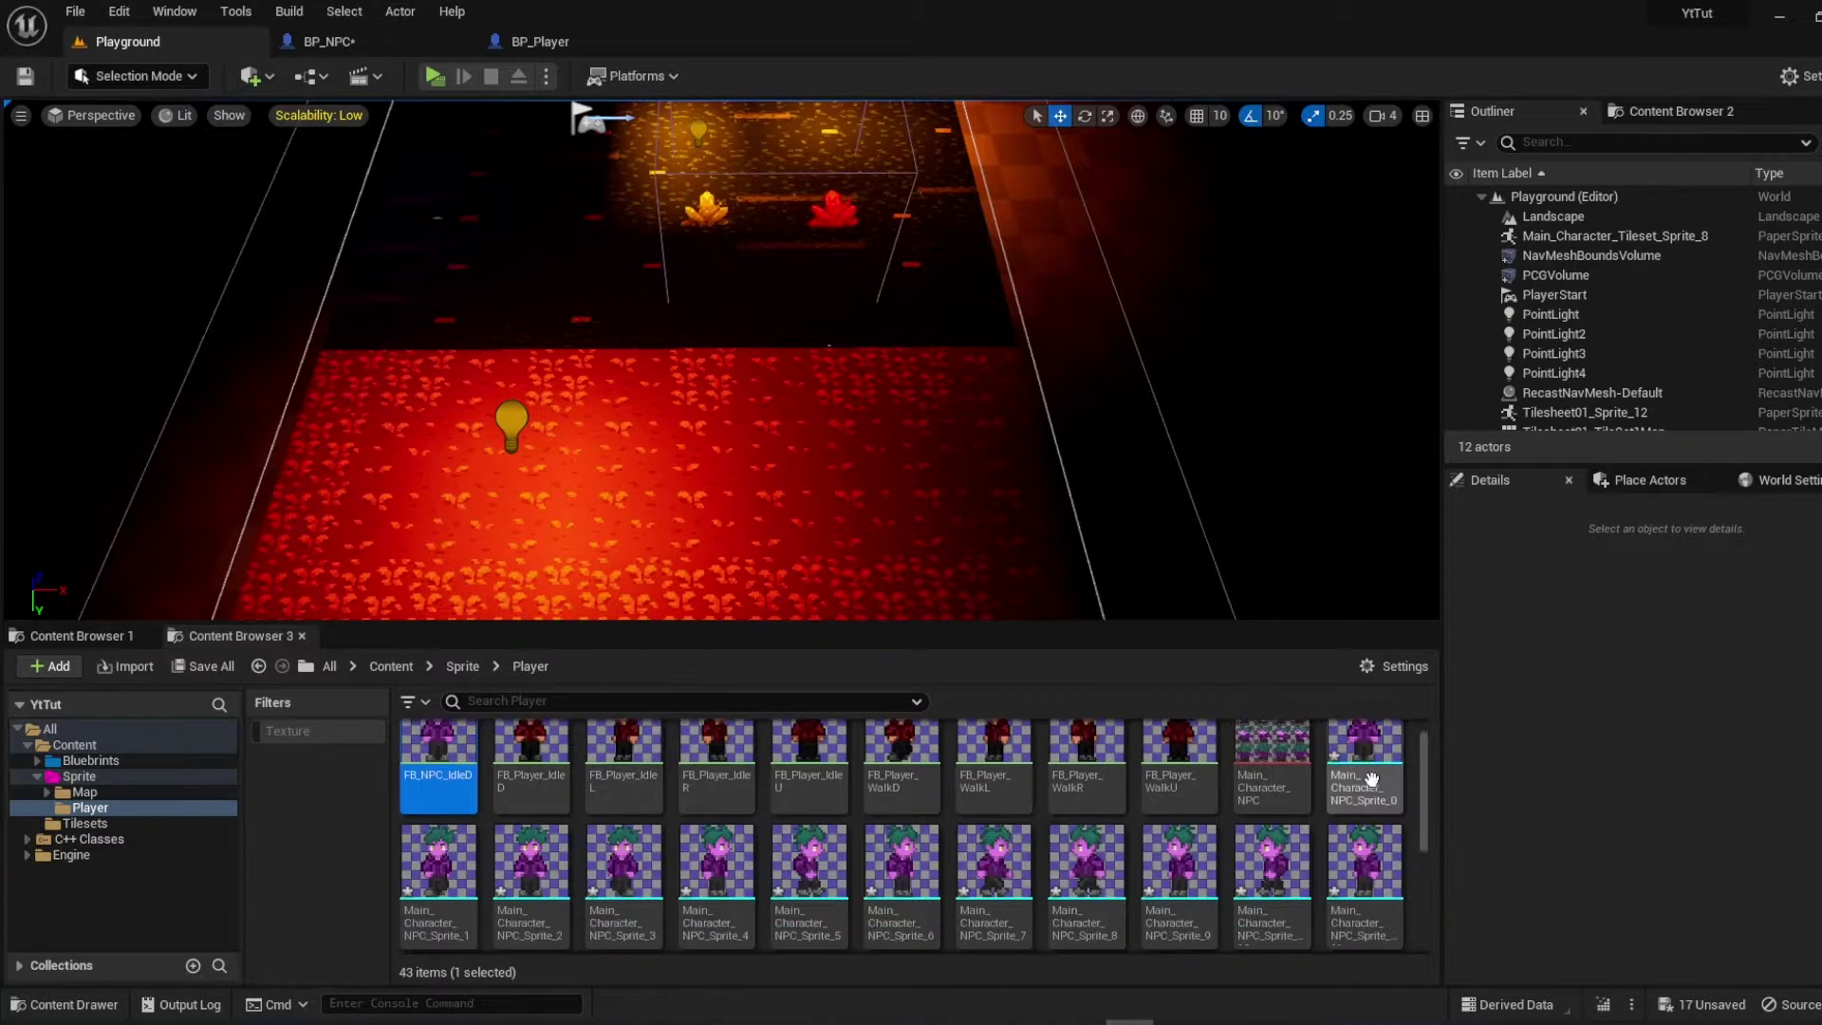
scroll(1363, 773, down, 1)
right_click(1382, 740)
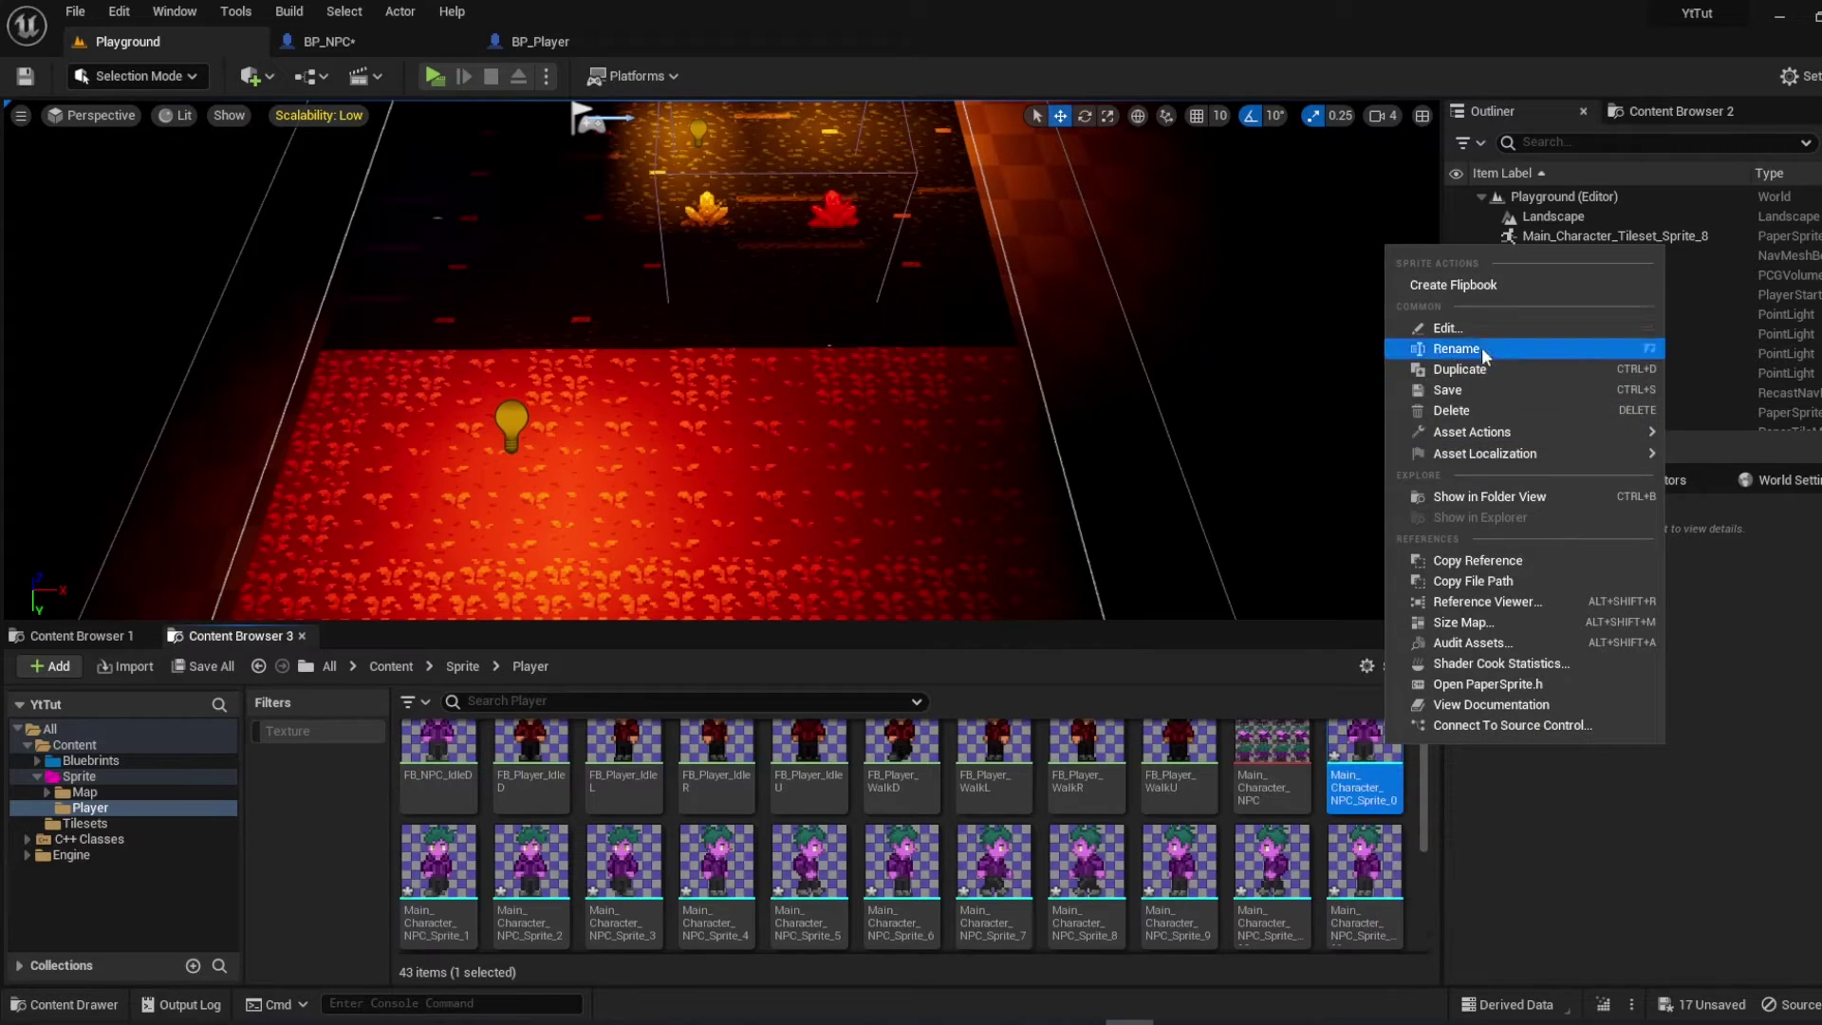
double_click(1355, 738)
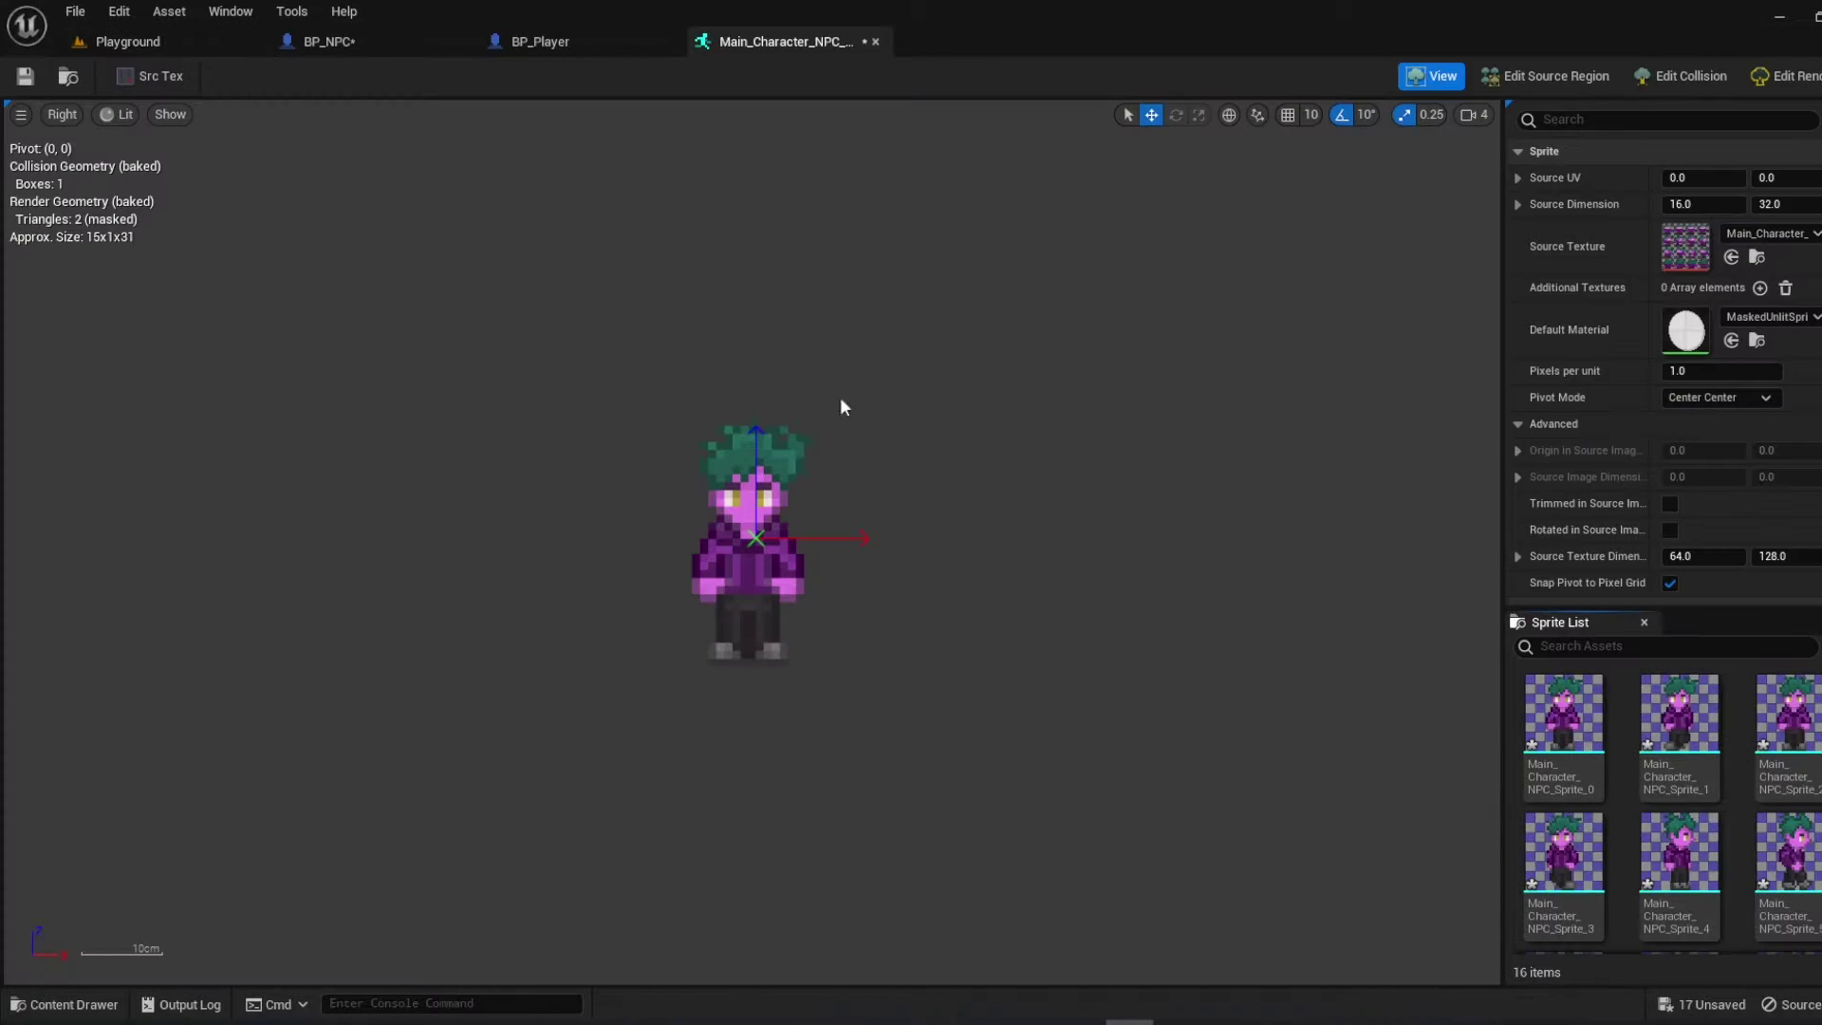
scroll(875, 418, up, 1)
scroll(789, 597, up, 1)
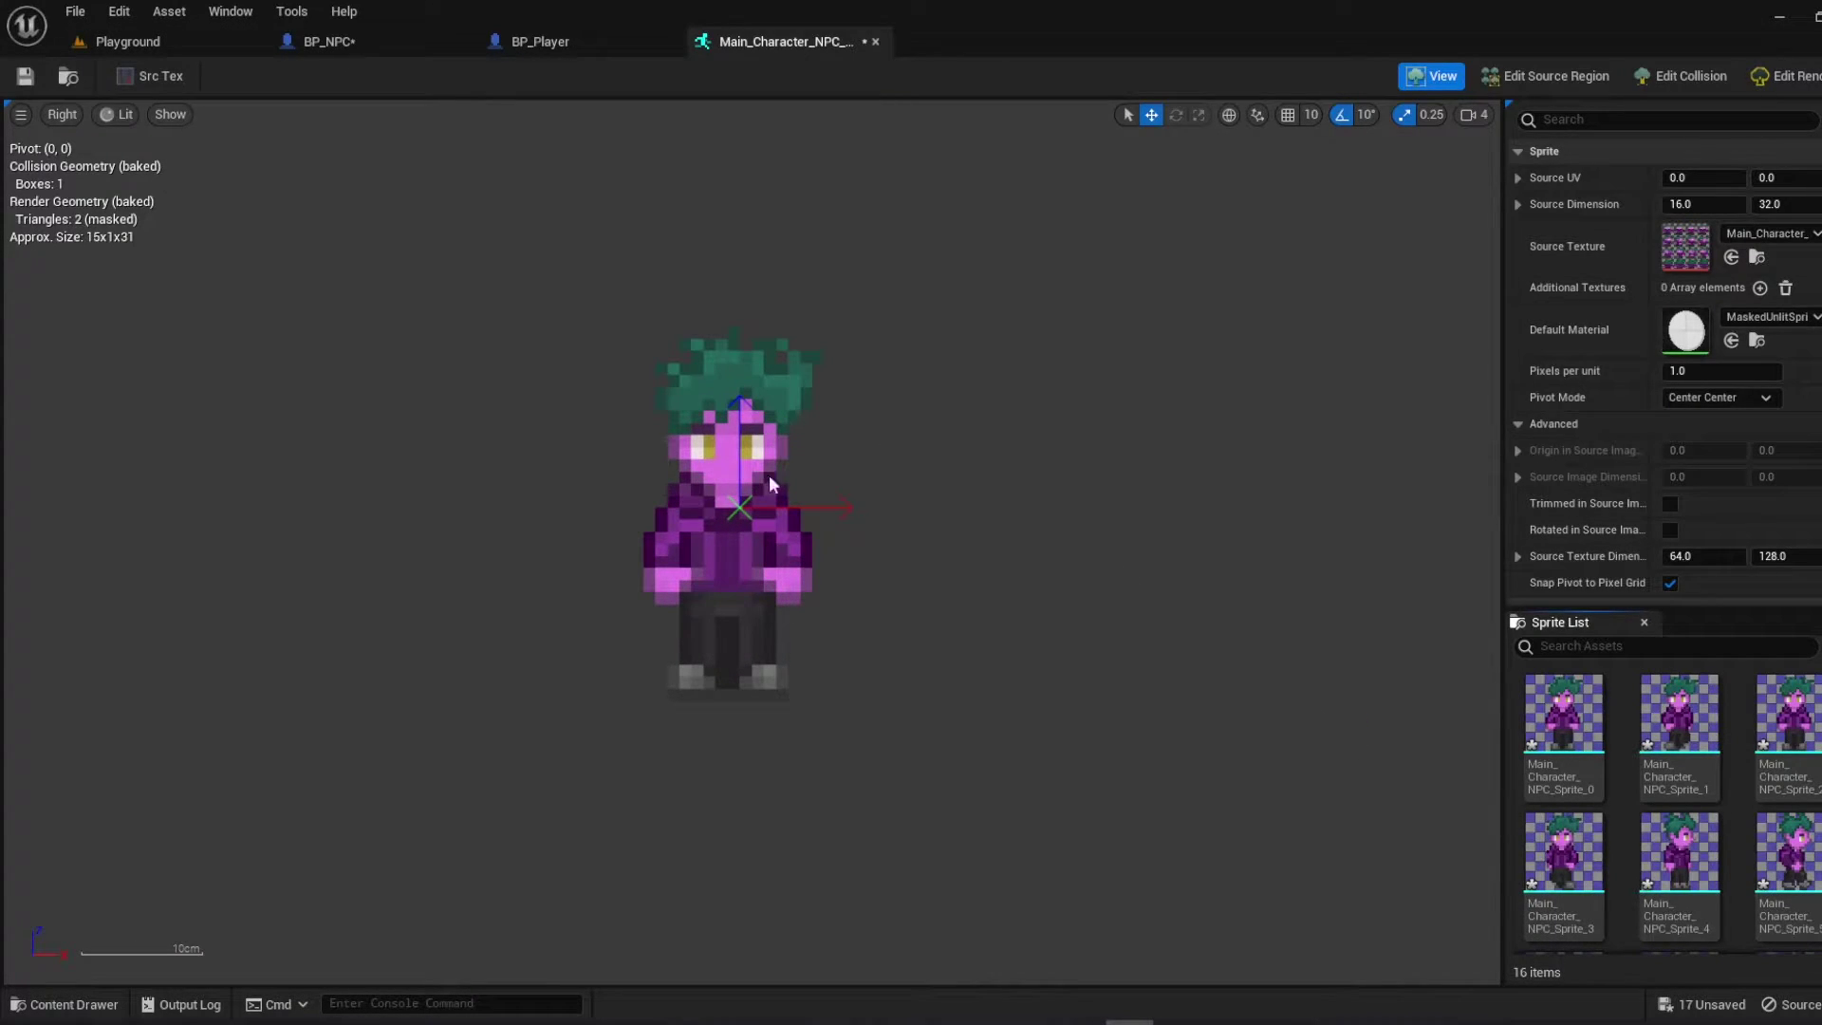
click(1717, 397)
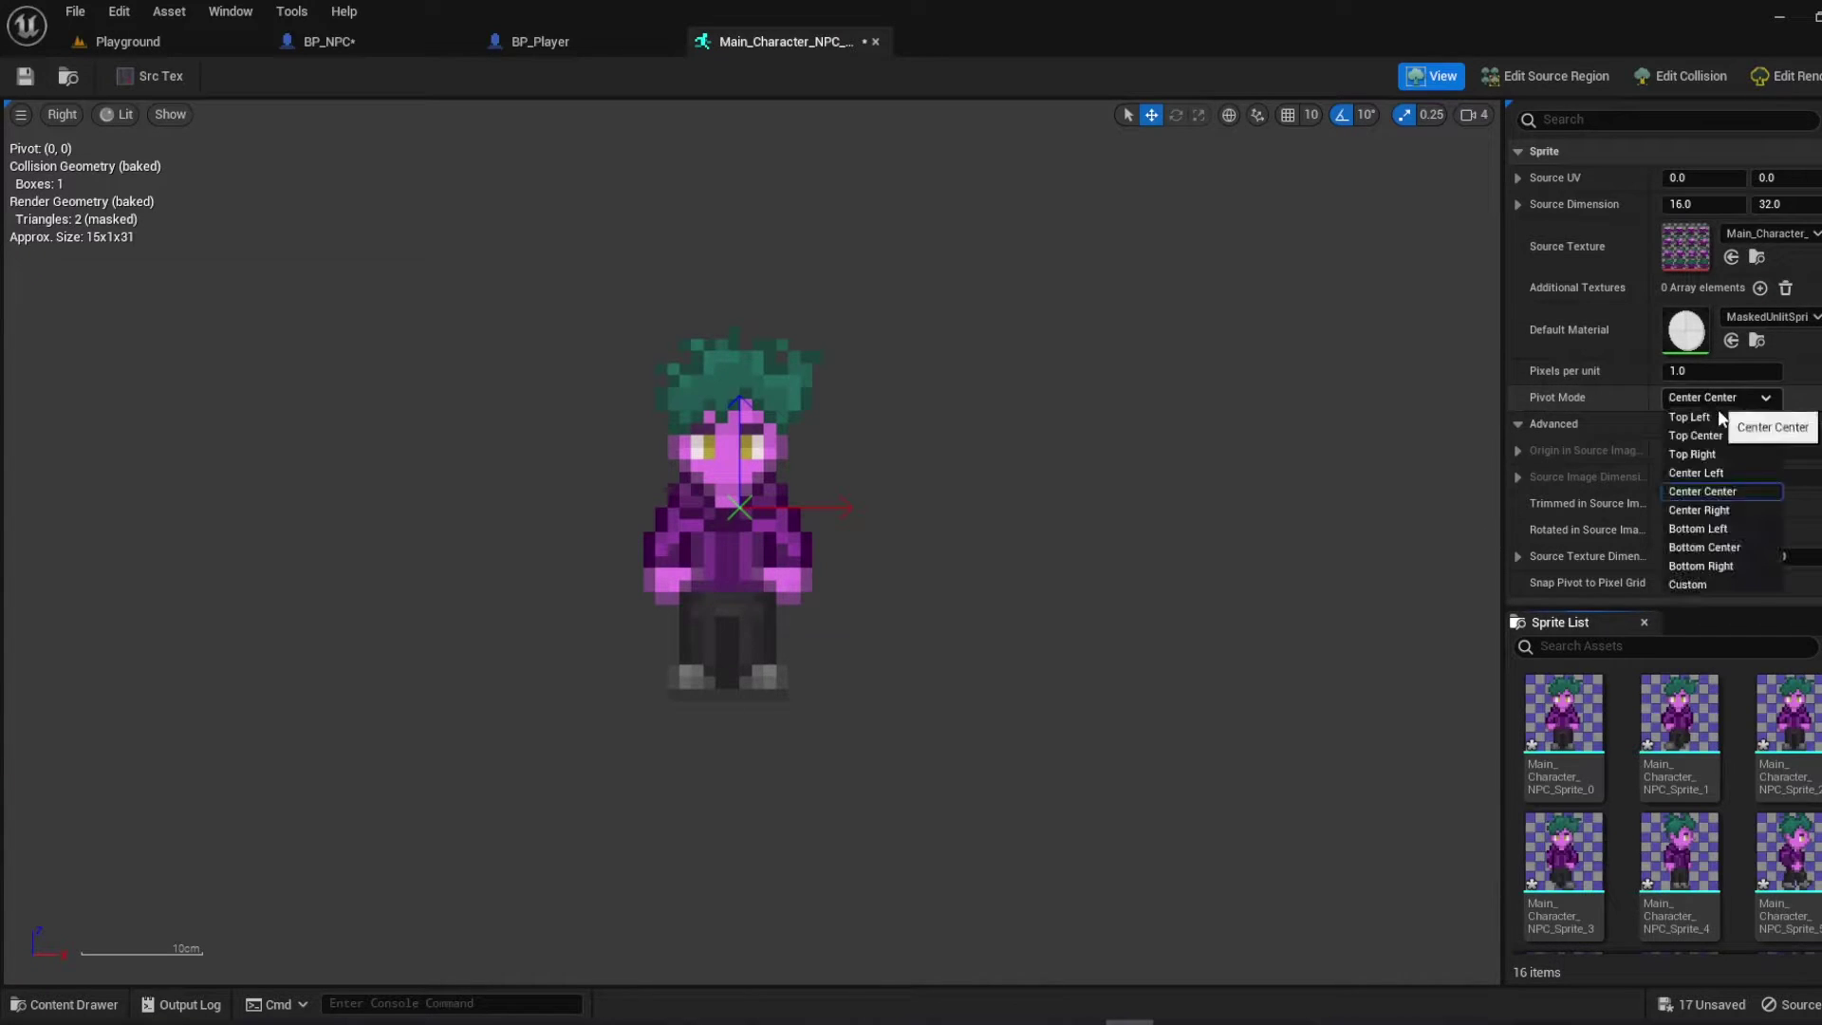
click(1724, 546)
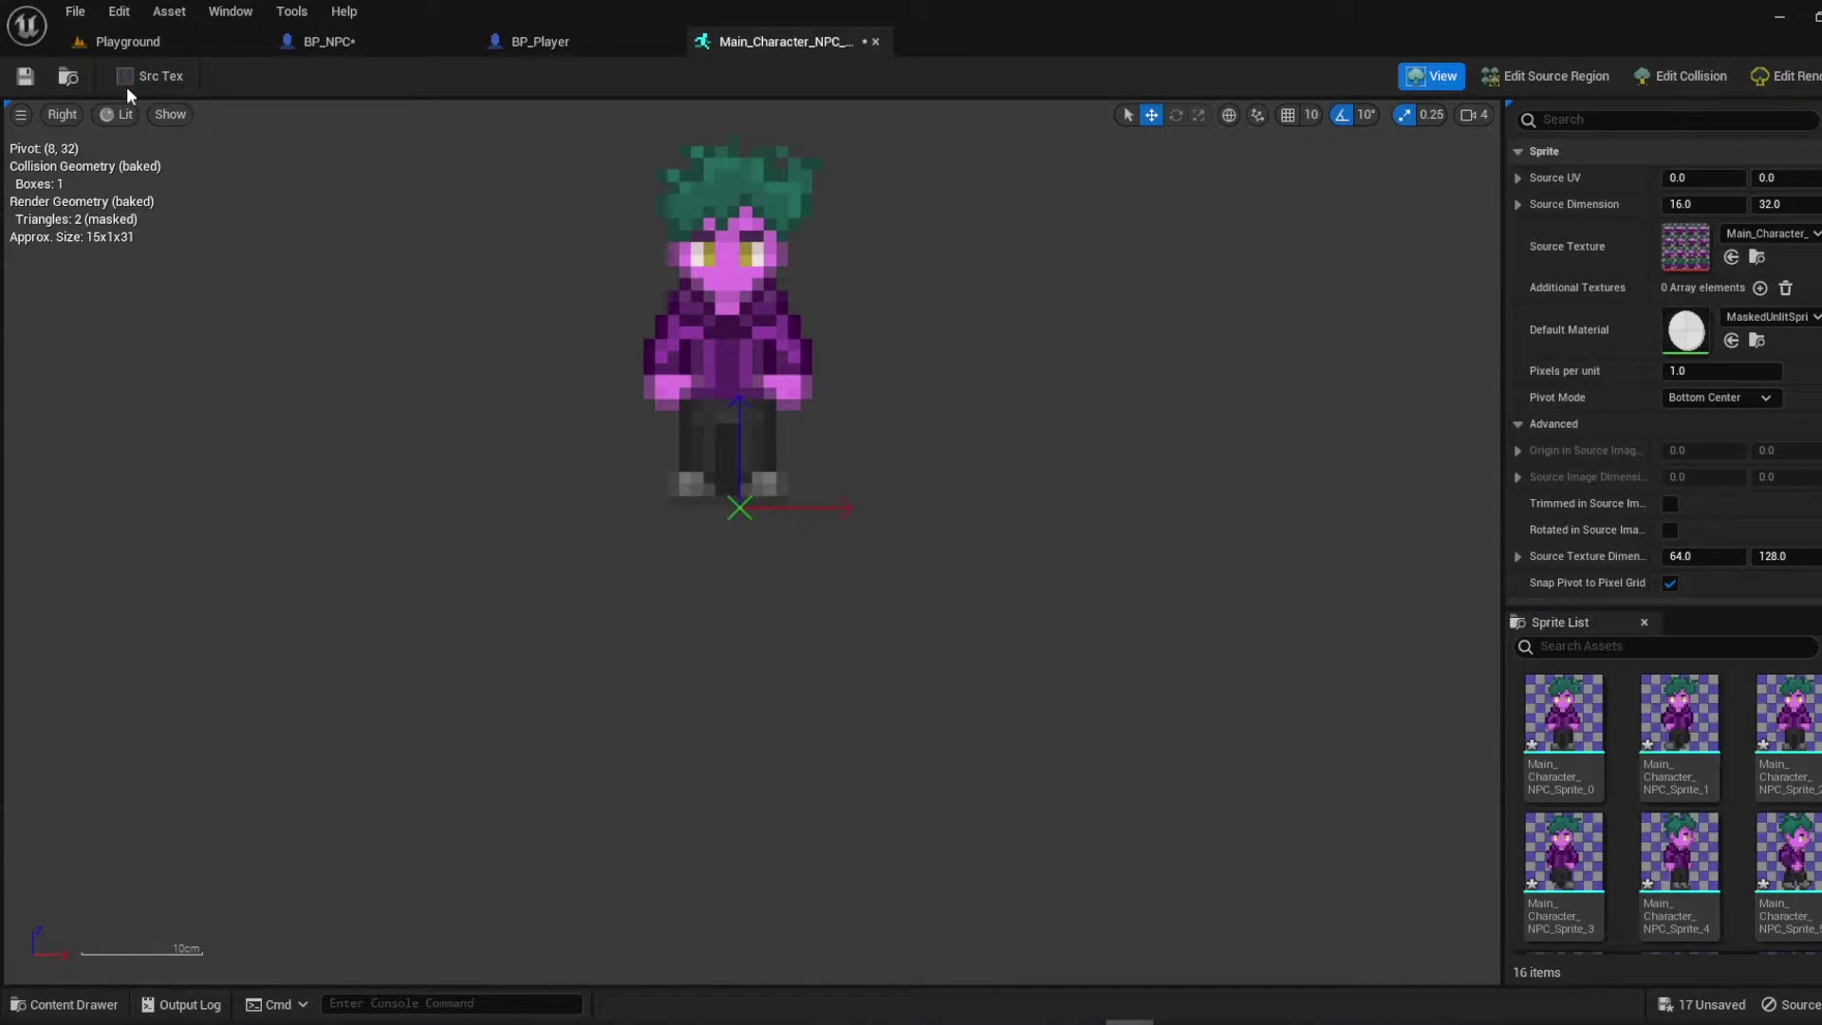
key(ctrl+s)
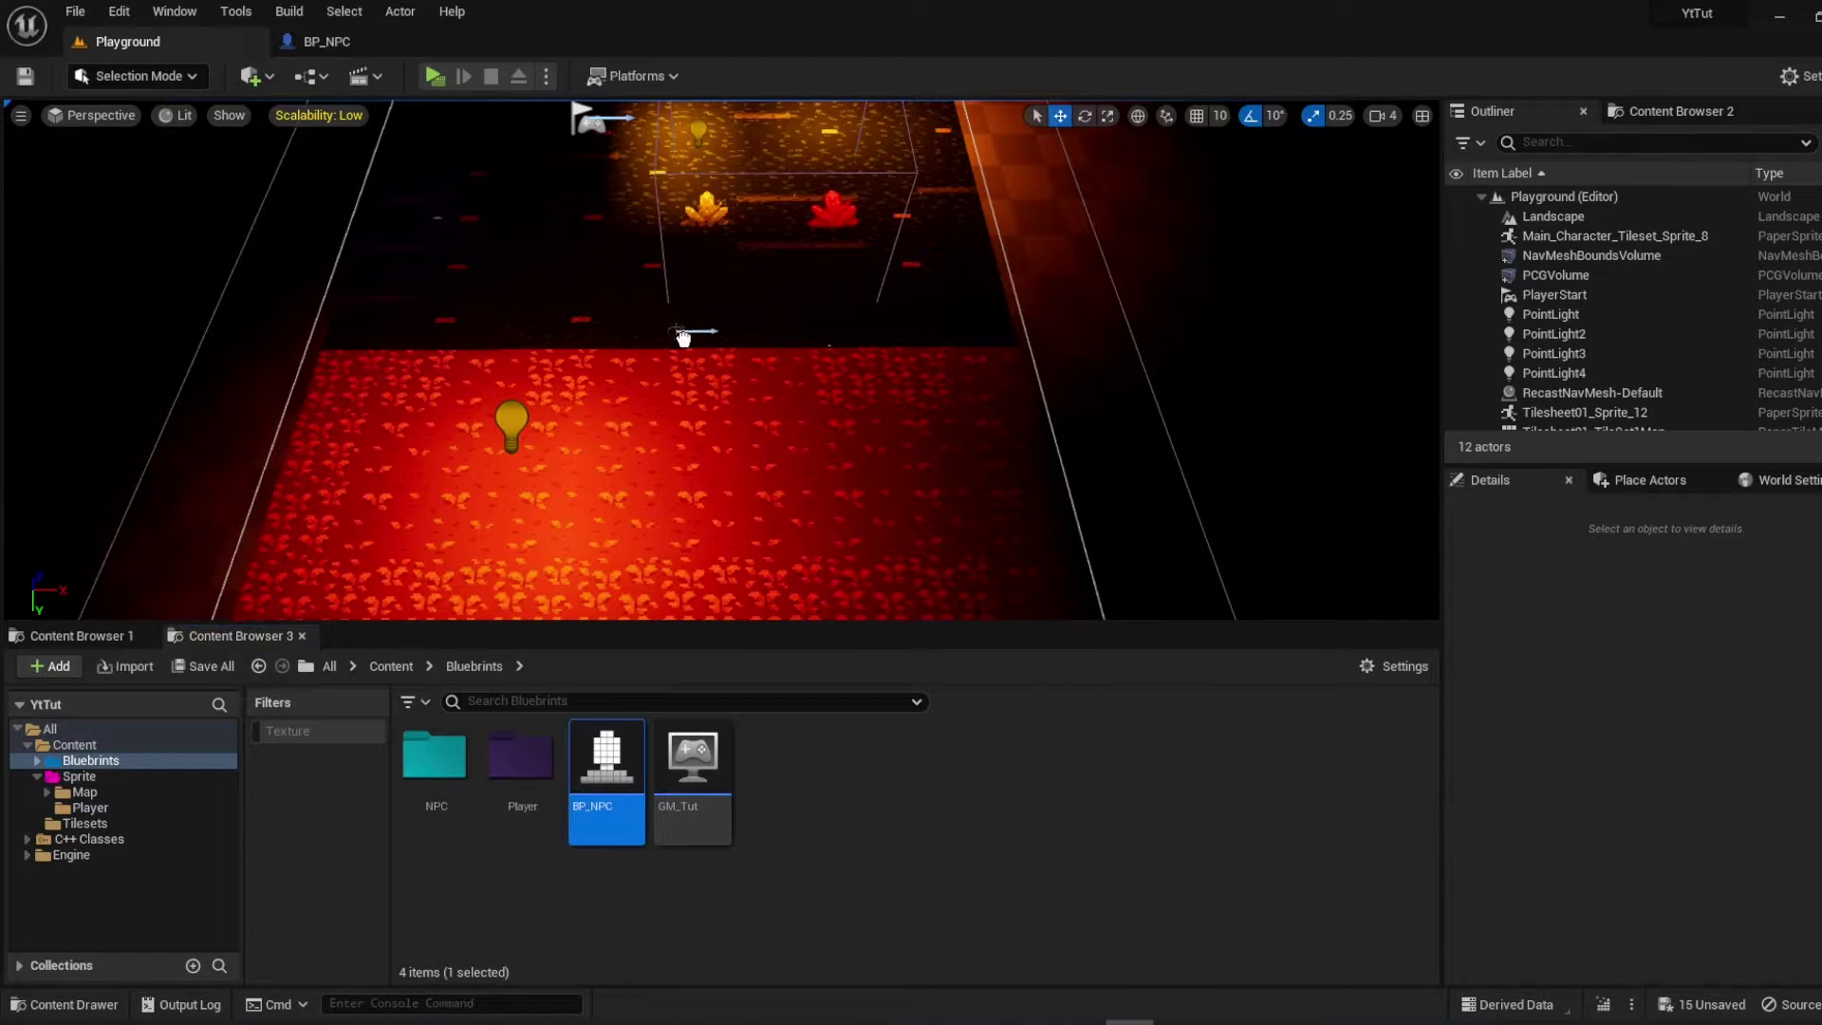
Place a BP_NPC actor into the level and move it onto the red floor
drag(684, 337, 681, 334)
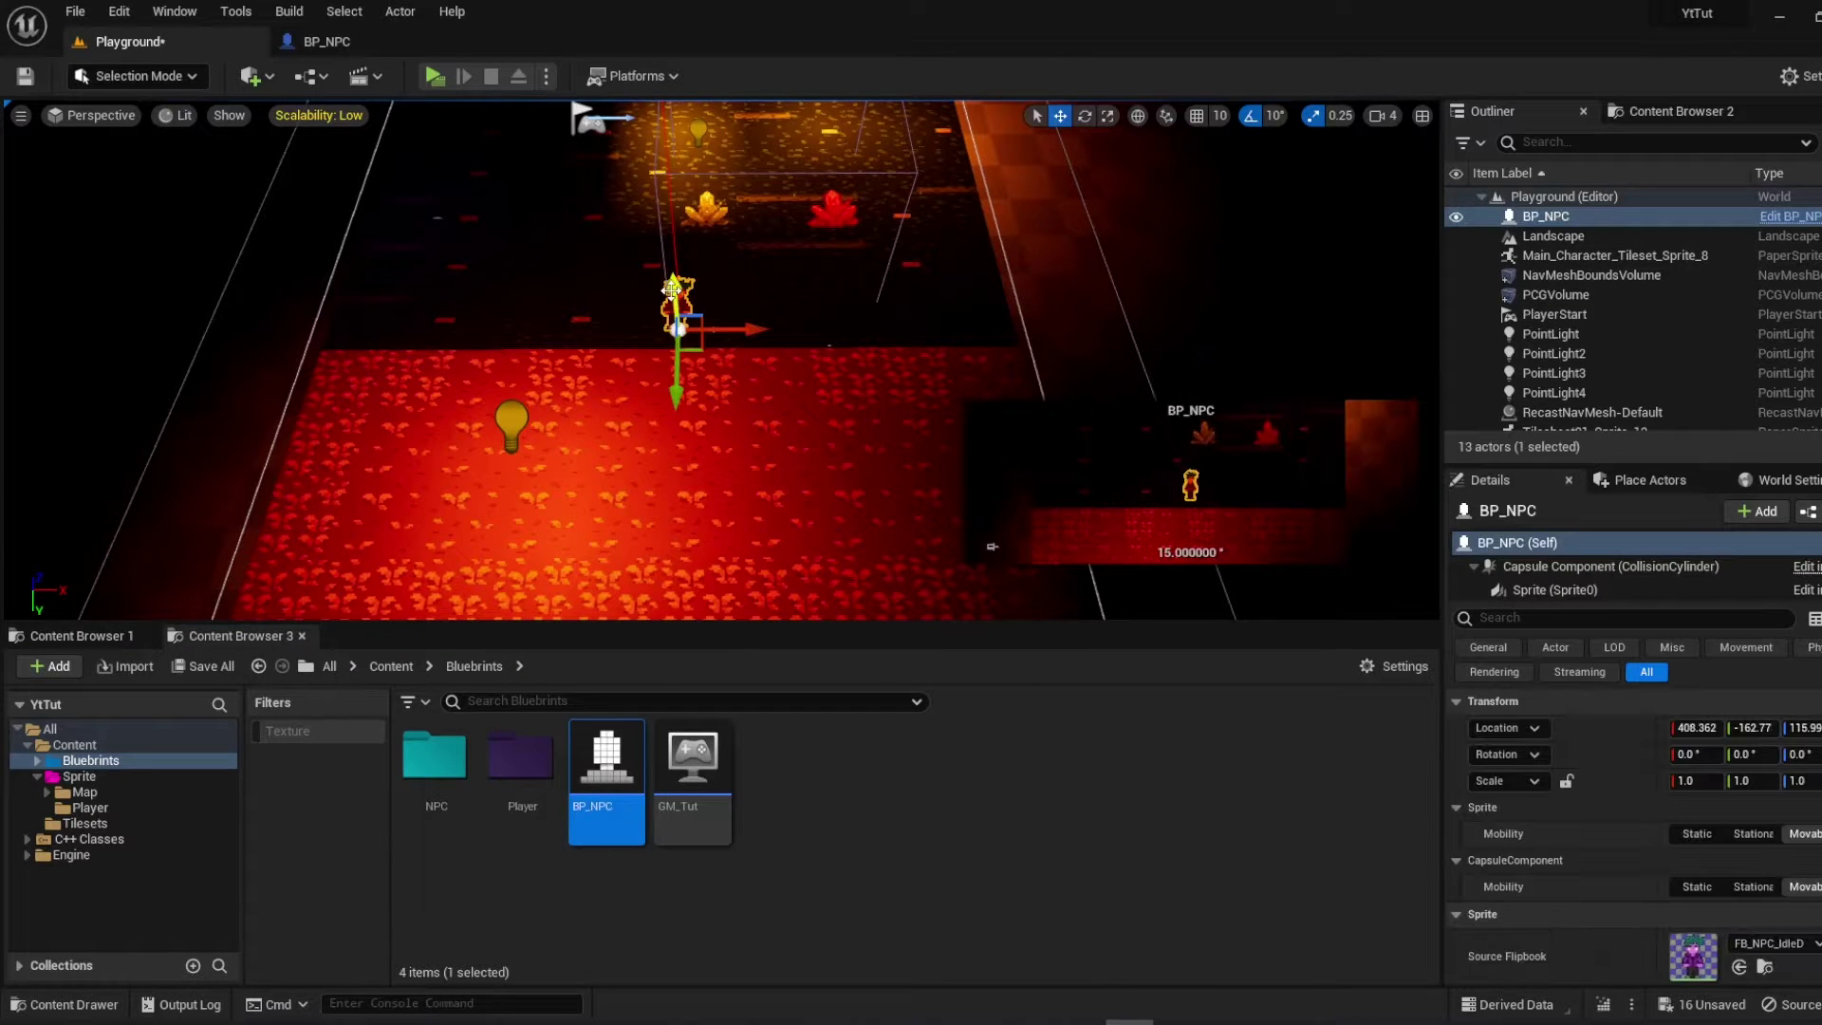
scroll(992, 546, up, 5)
mouse_move(665, 485)
mouse_down()
mouse_move(730, 551)
mouse_move(470, 552)
mouse_up()
key(f)
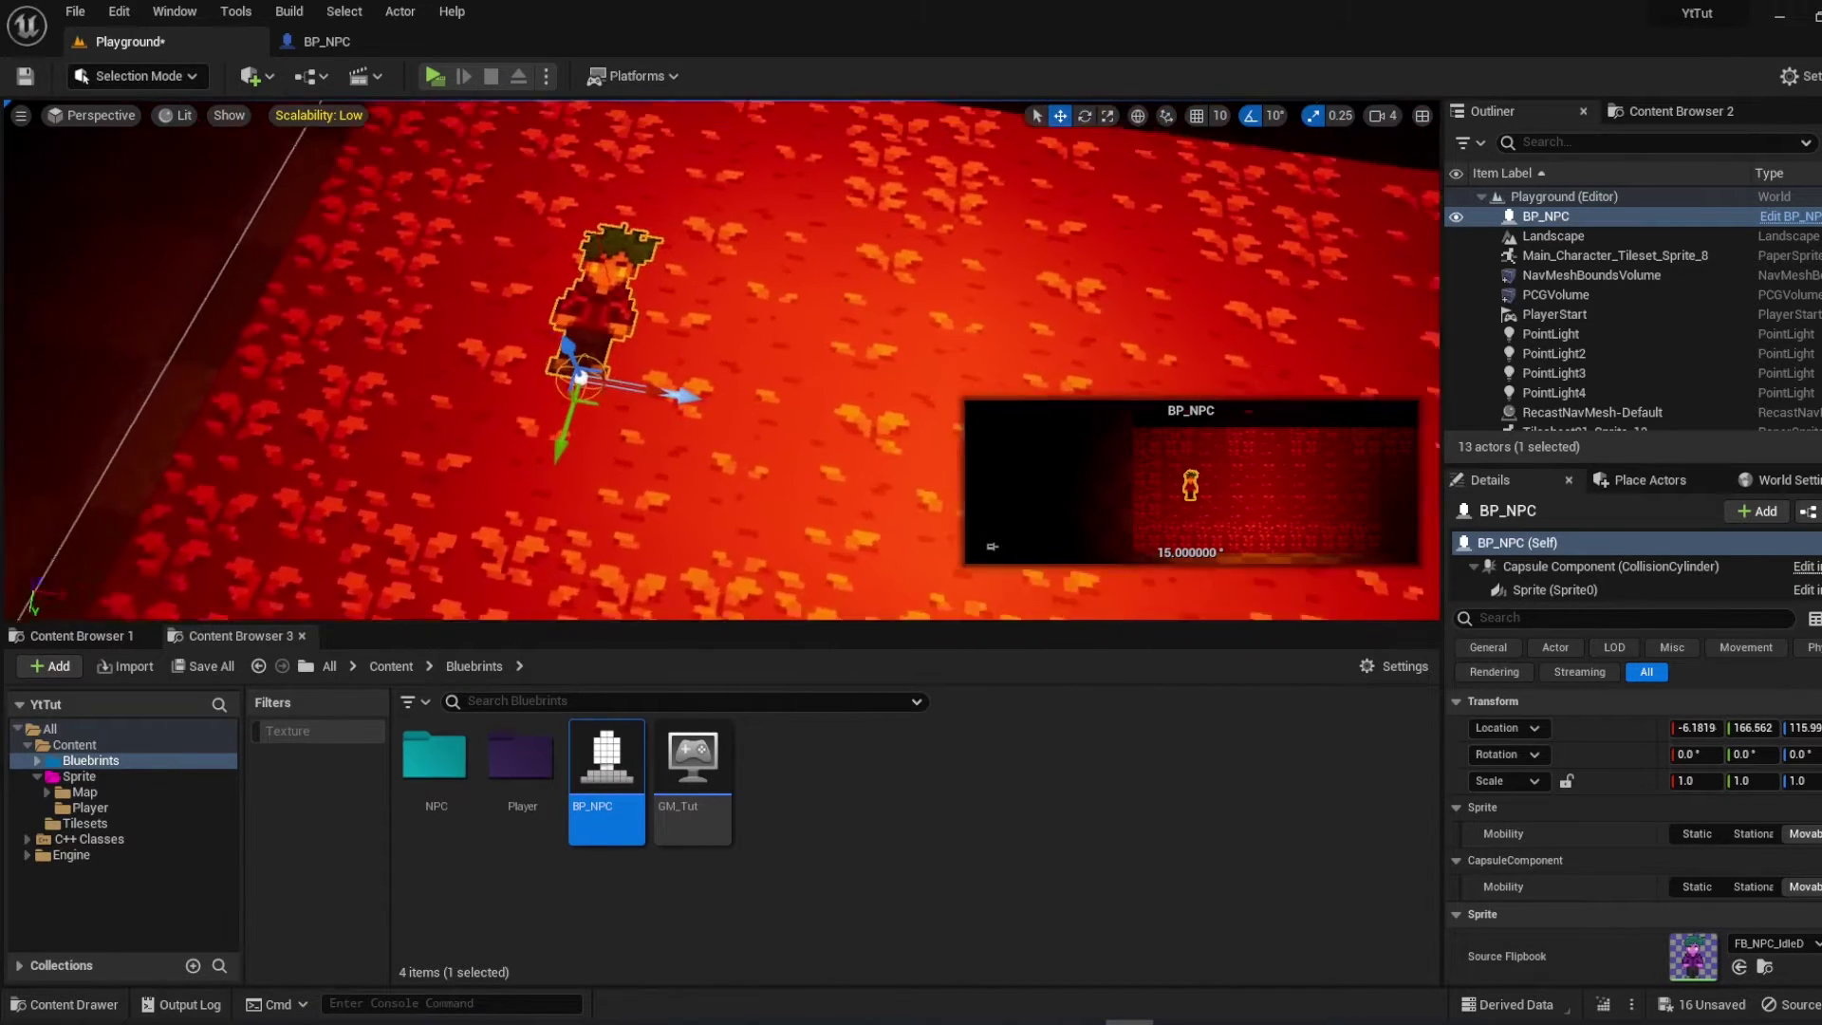
Delete PointLight4 and add a Directional Light with intensity lowered to about 1.8 lux
key(Delete)
click(251, 75)
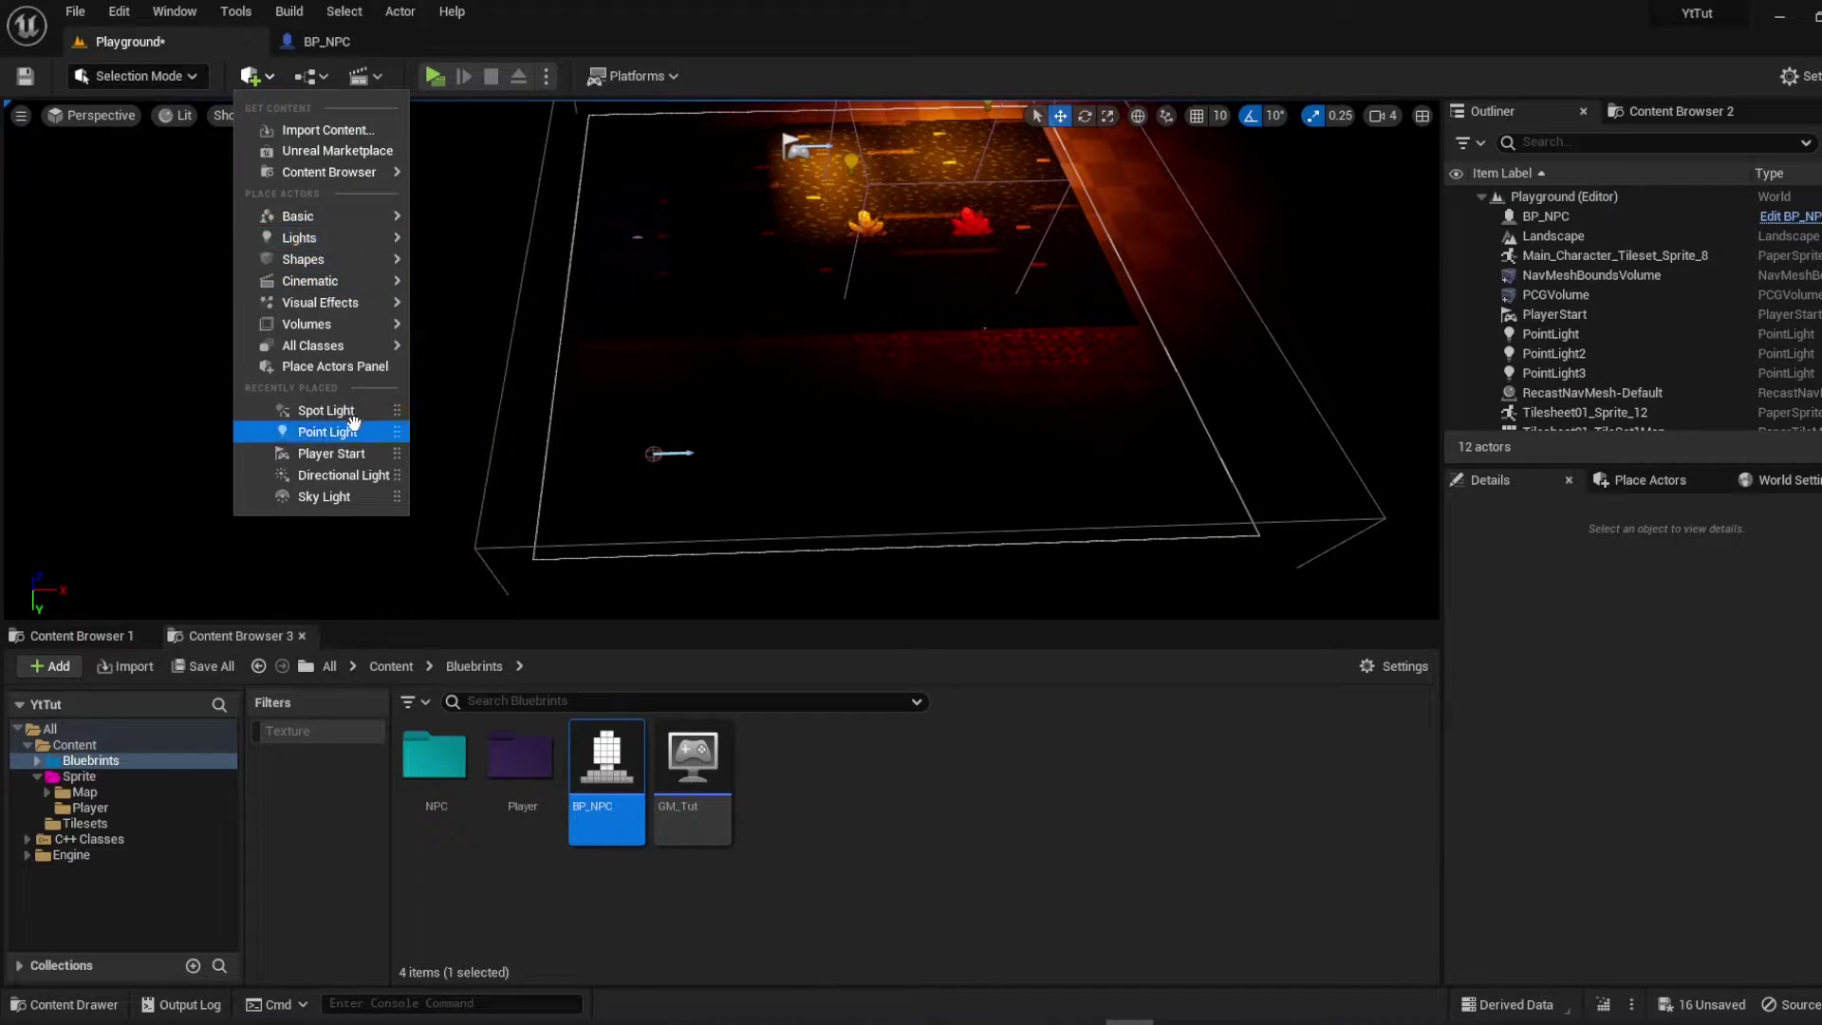
click(354, 476)
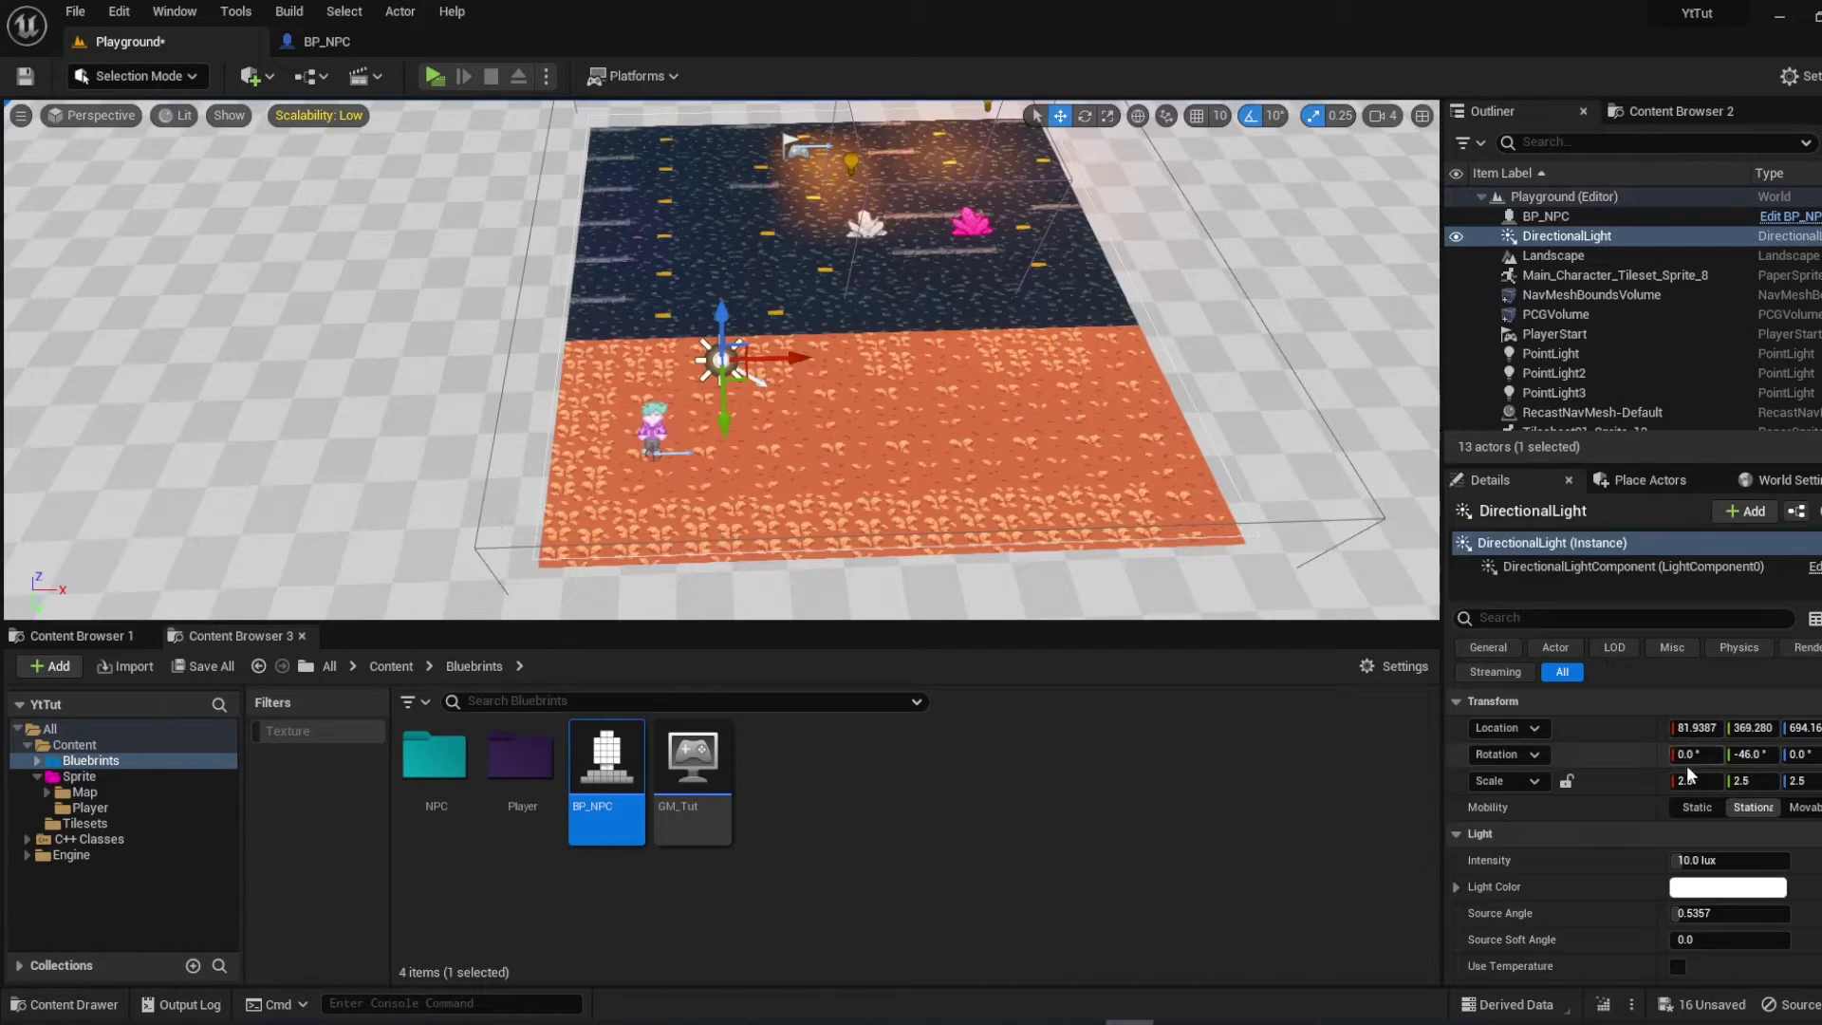
drag(1726, 860, 1687, 860)
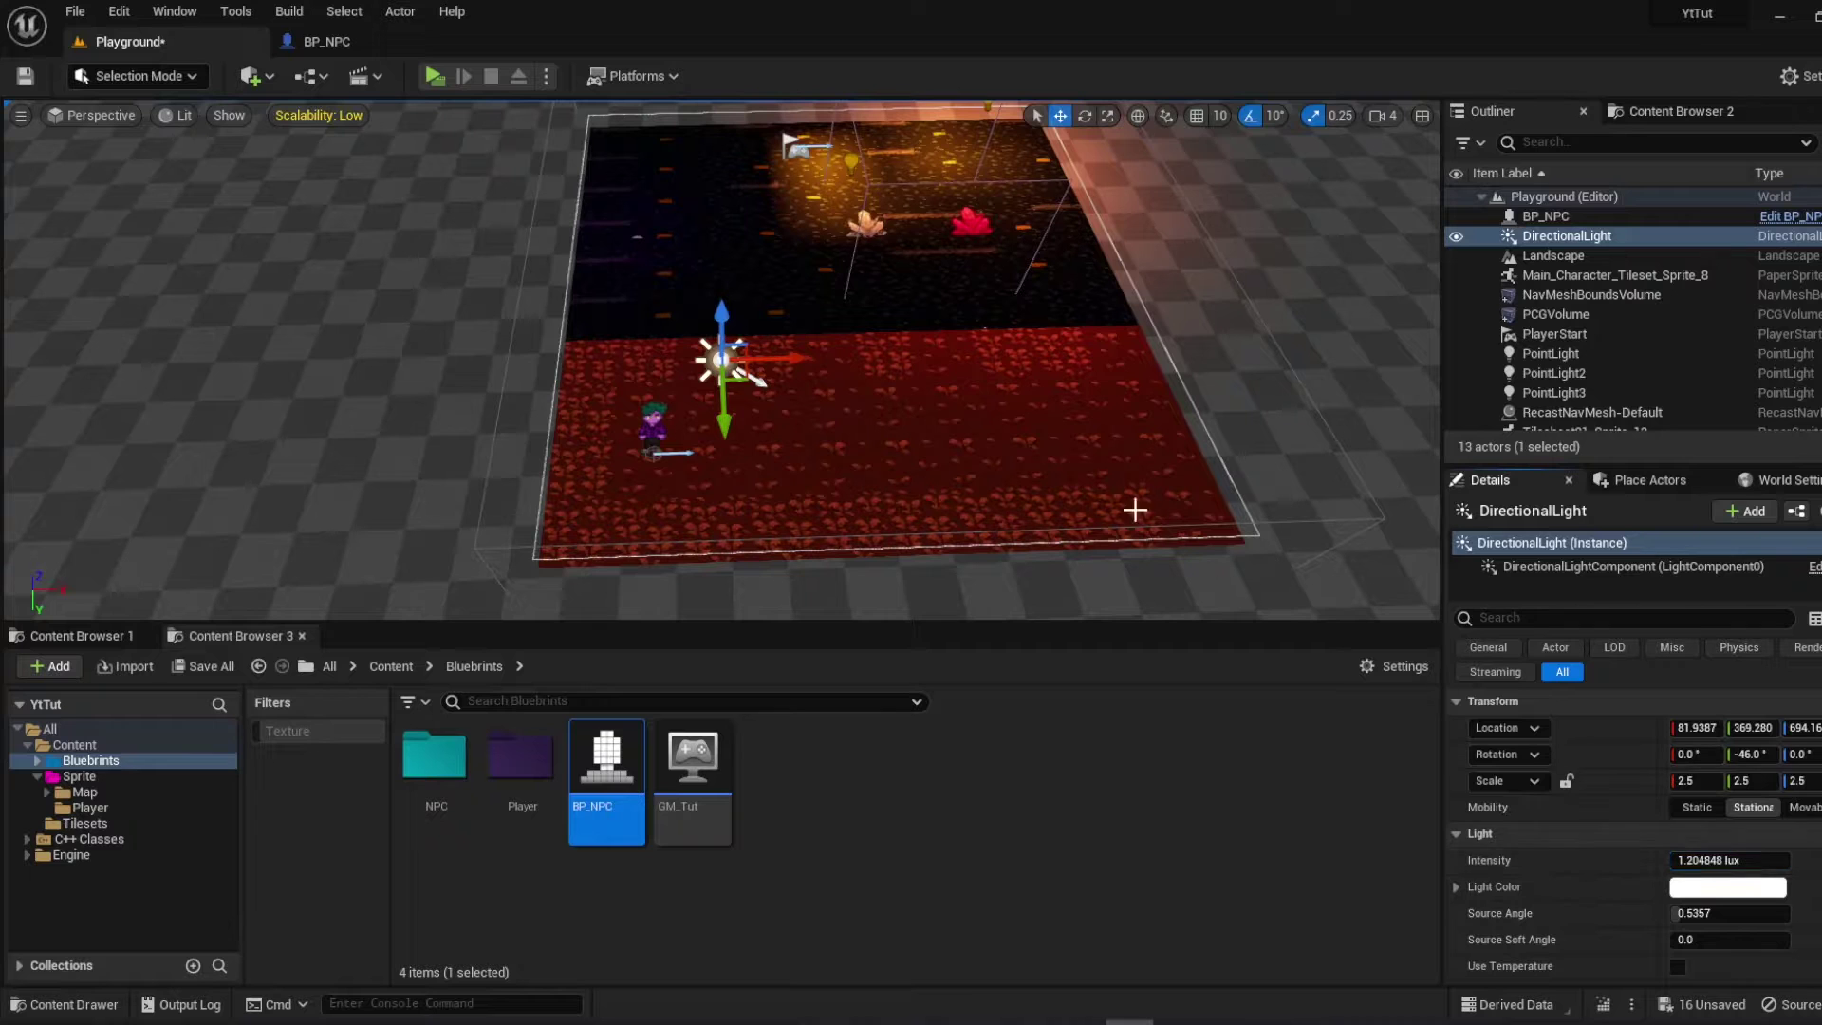
click(1323, 300)
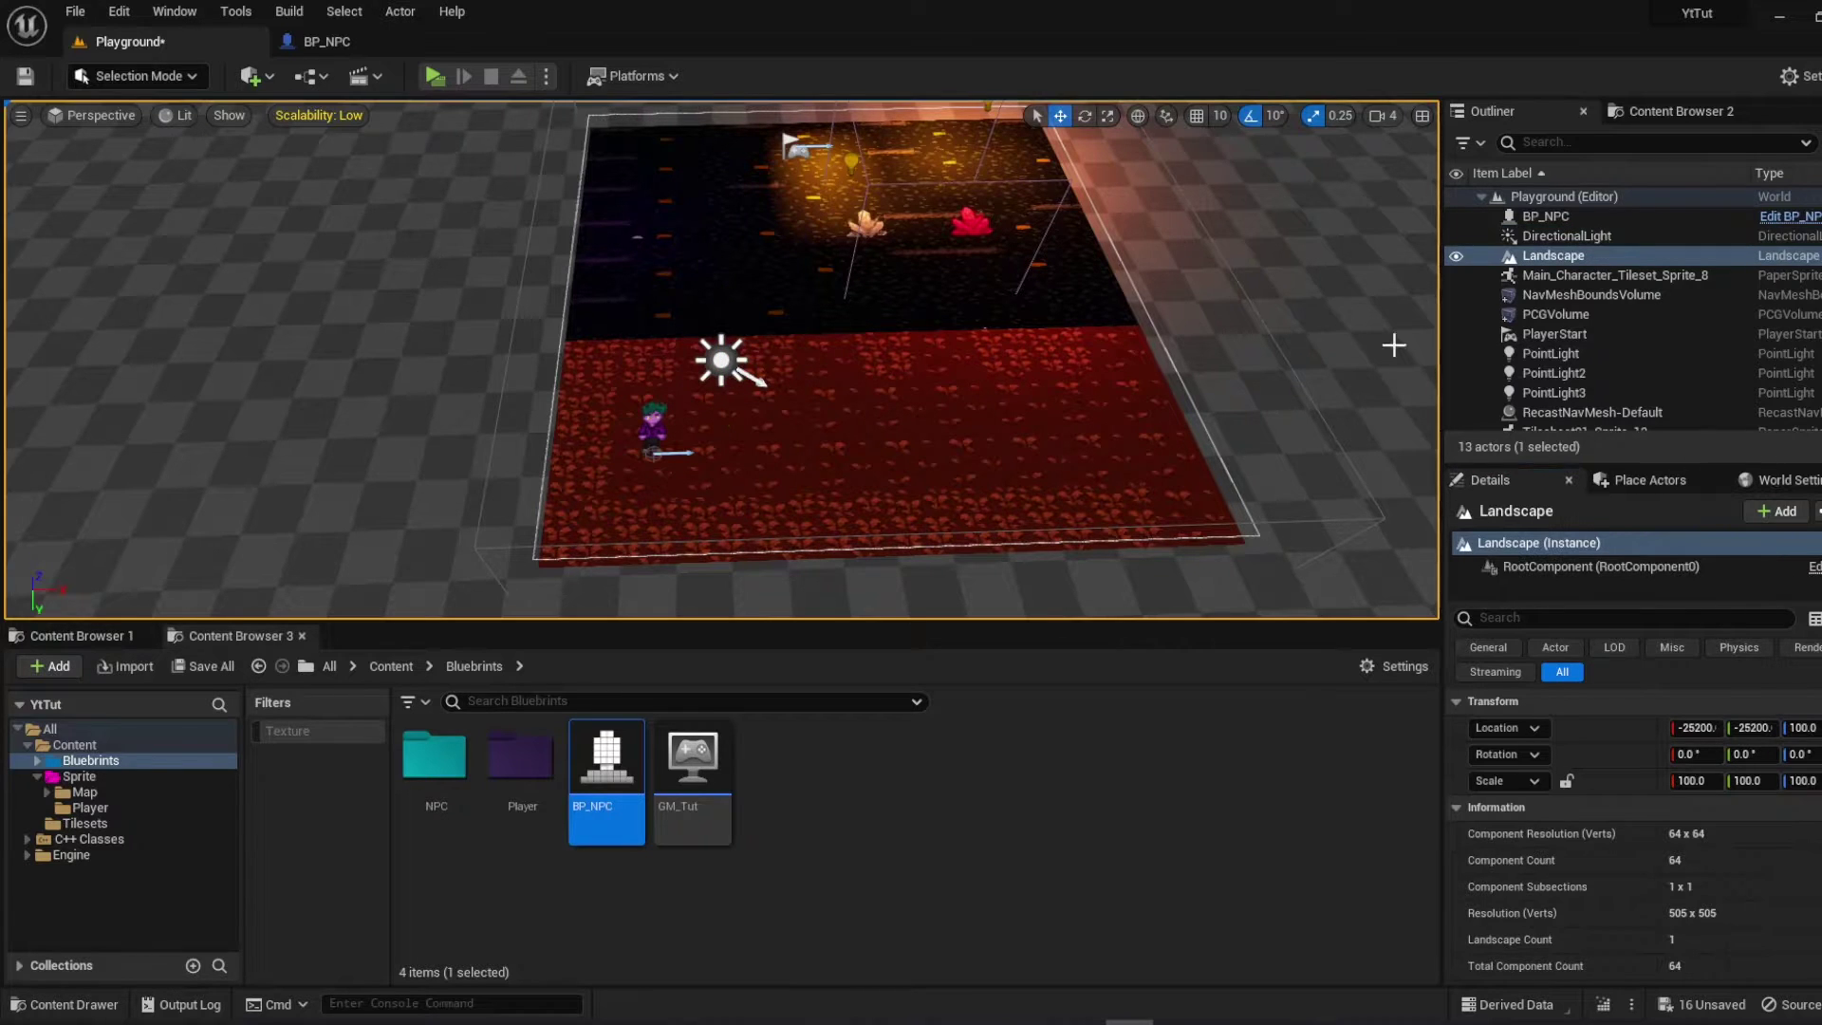
scroll(832, 373, up, 5)
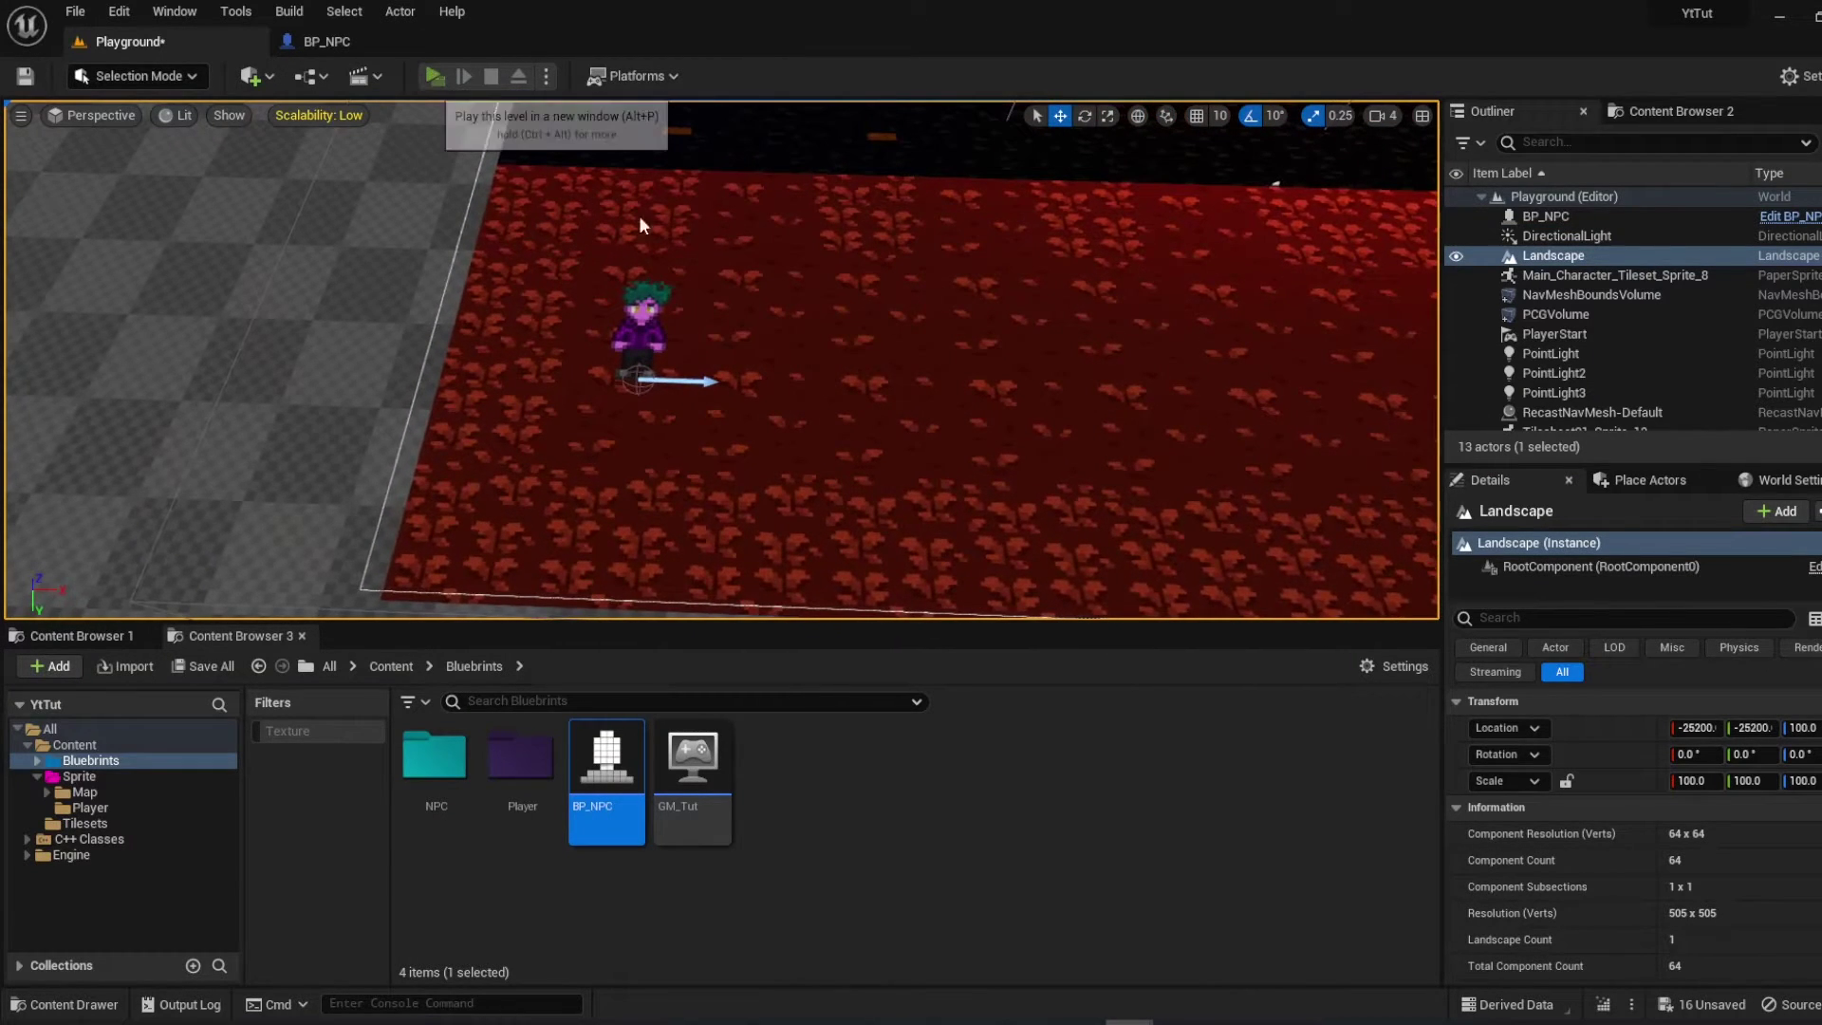
Play in a new window, walk the player to the NPC, then stop the preview
click(435, 76)
key(s)
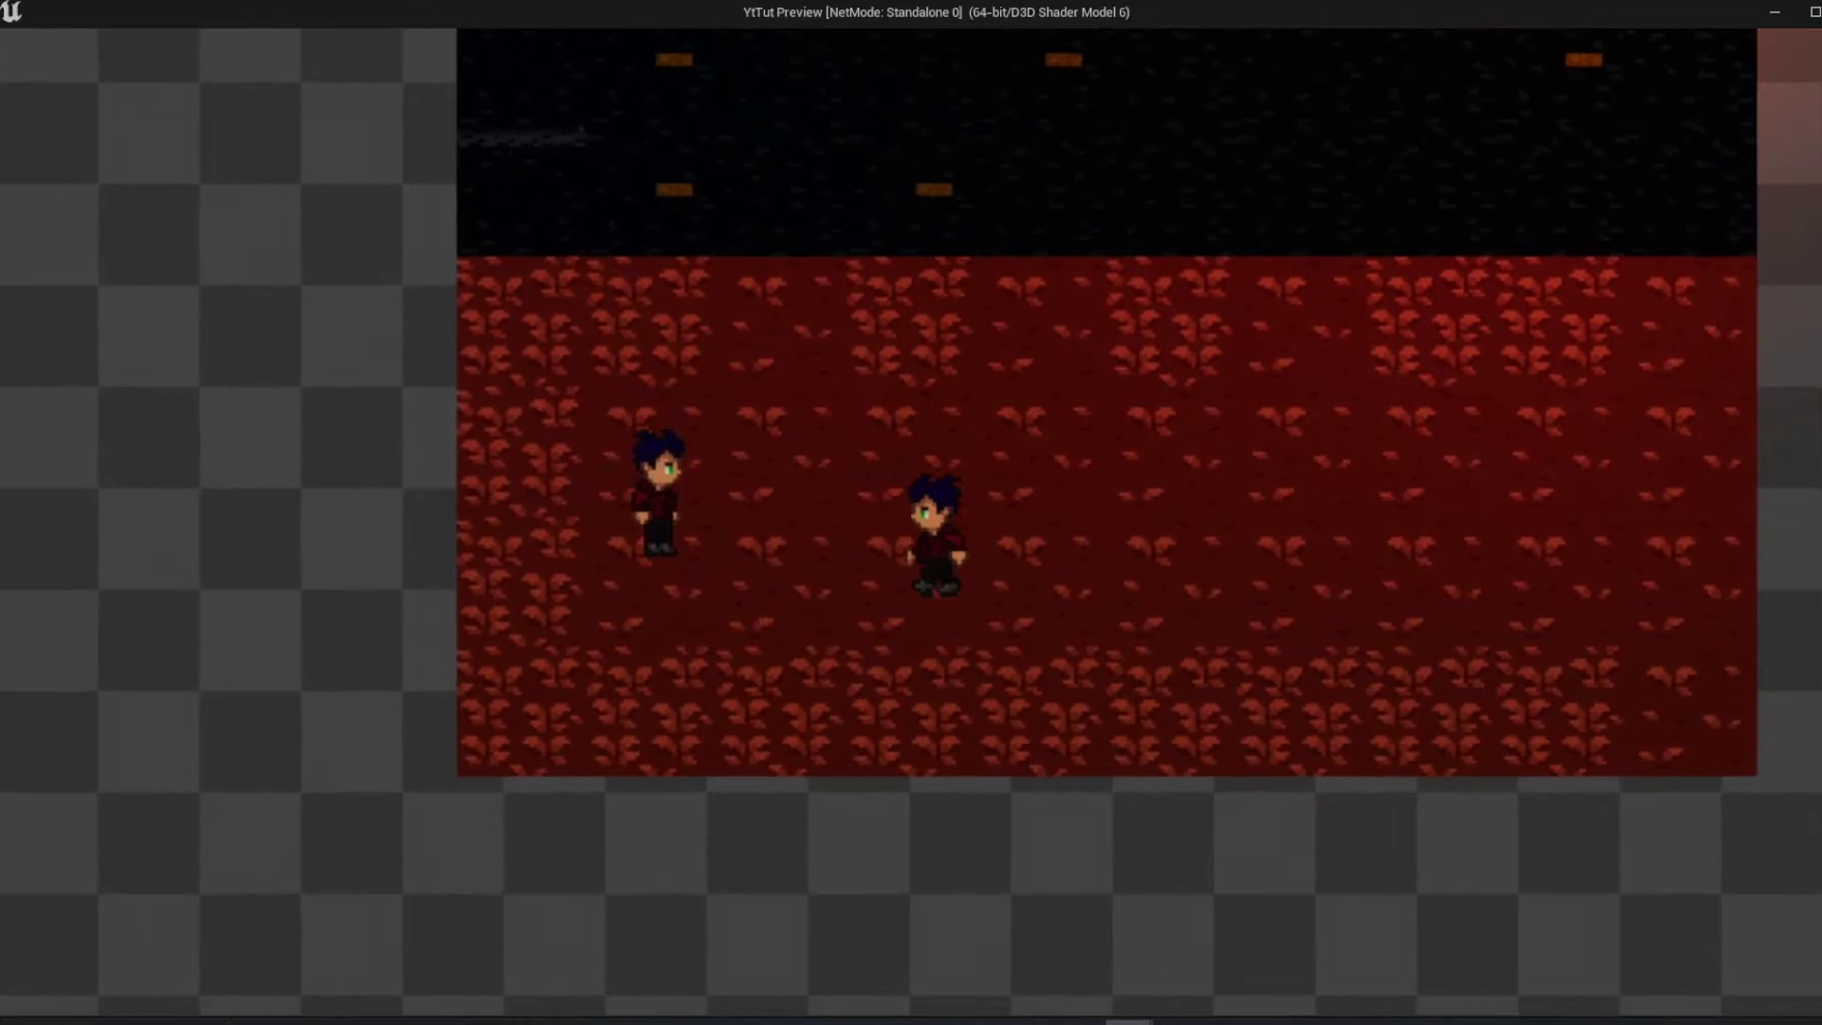
key(a)
key(Escape)
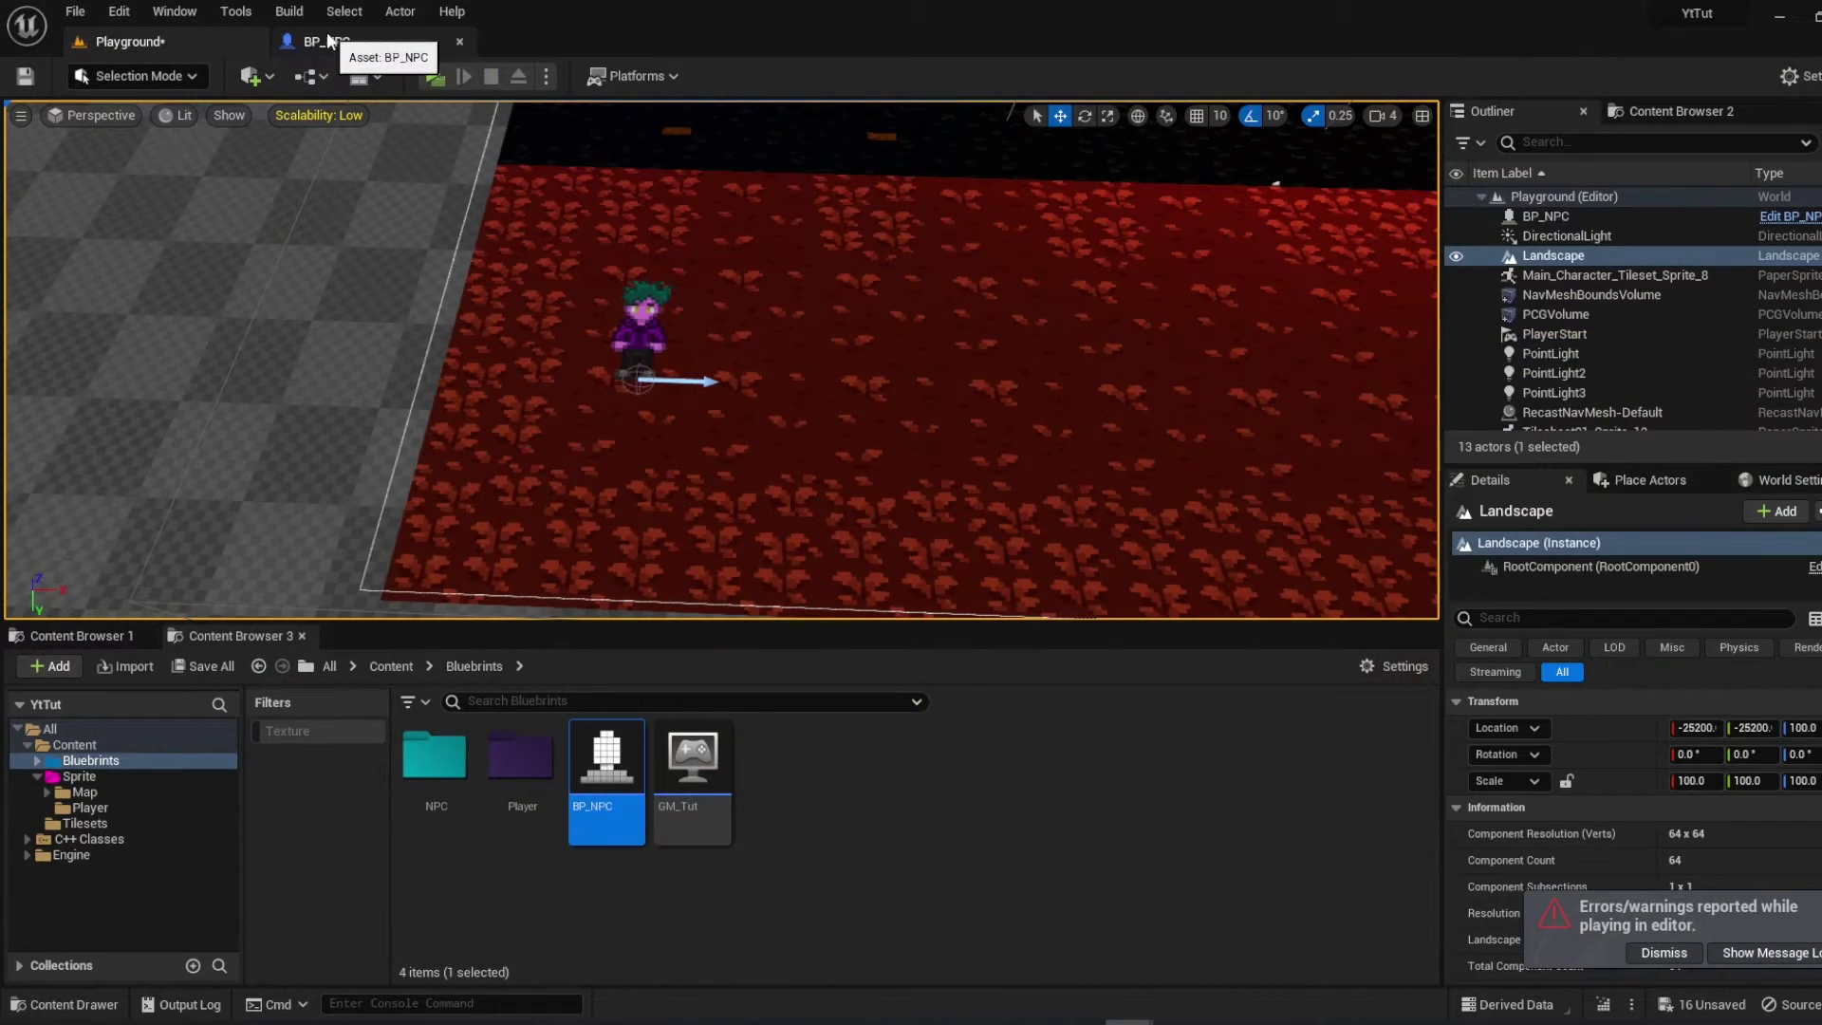
Set BP_NPC's Animation Component Anim Instance Class to None and compile
click(326, 41)
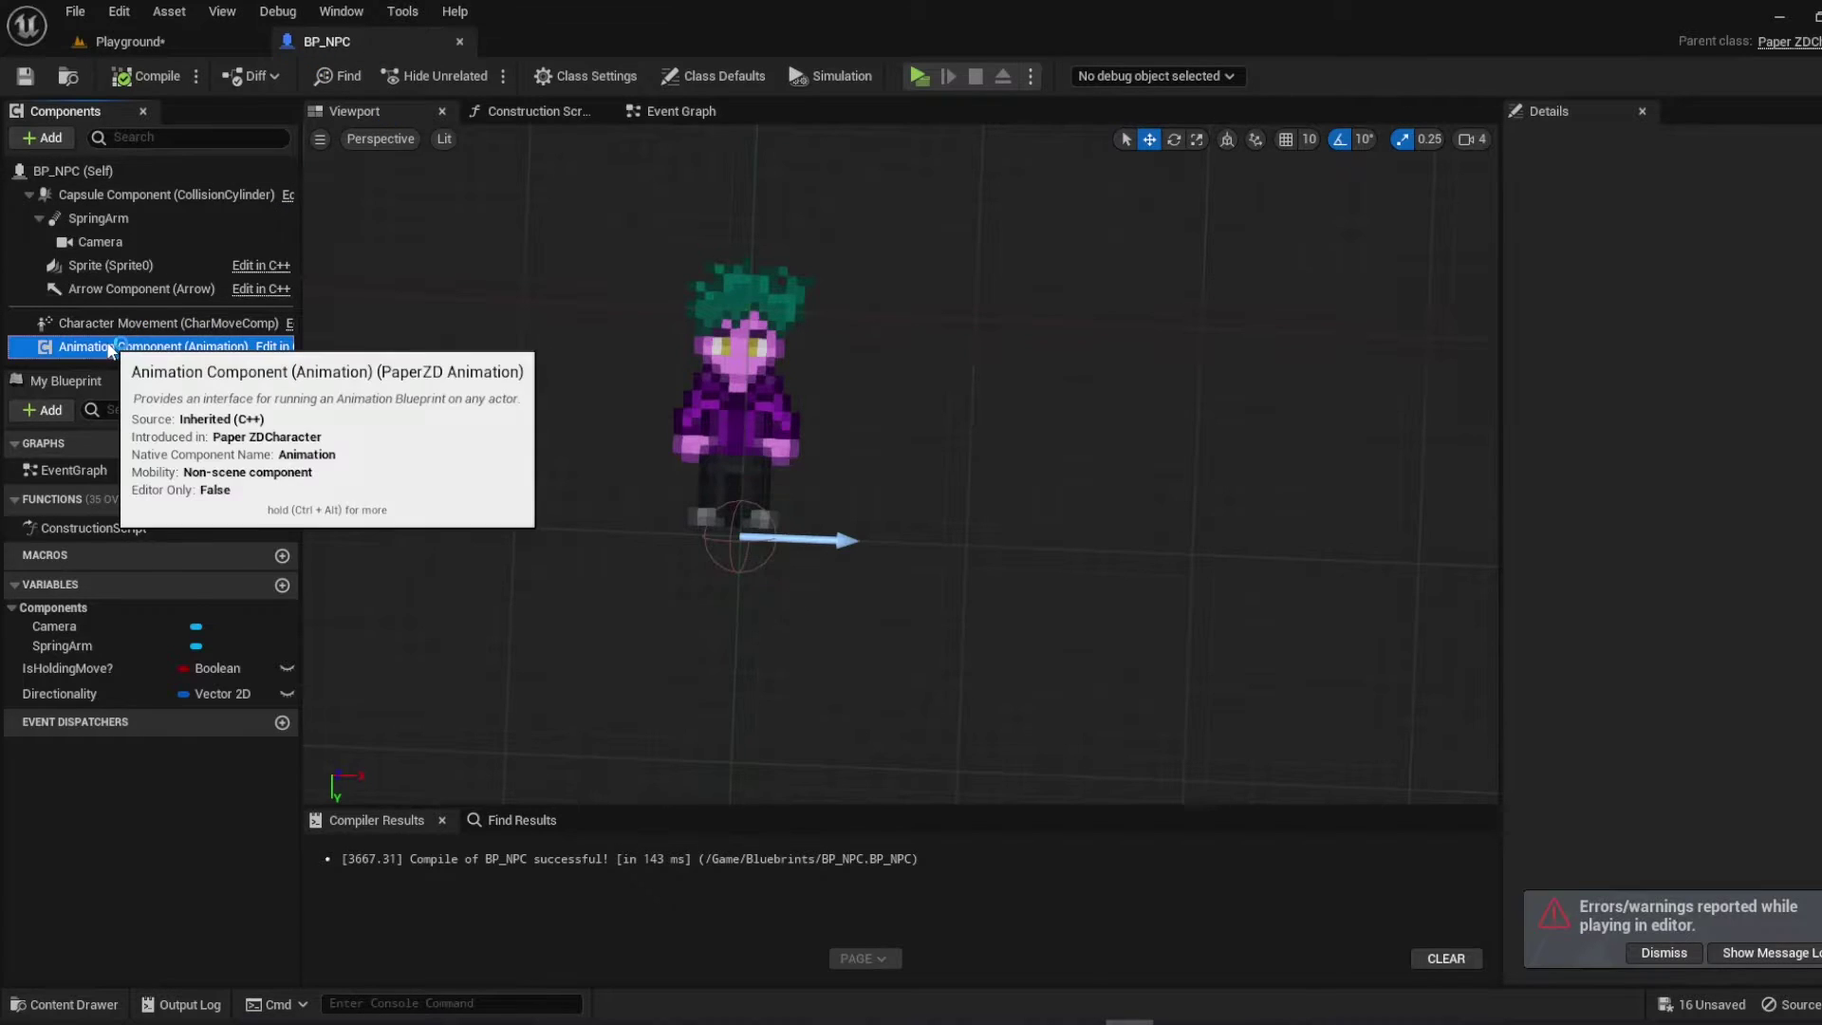
click(158, 347)
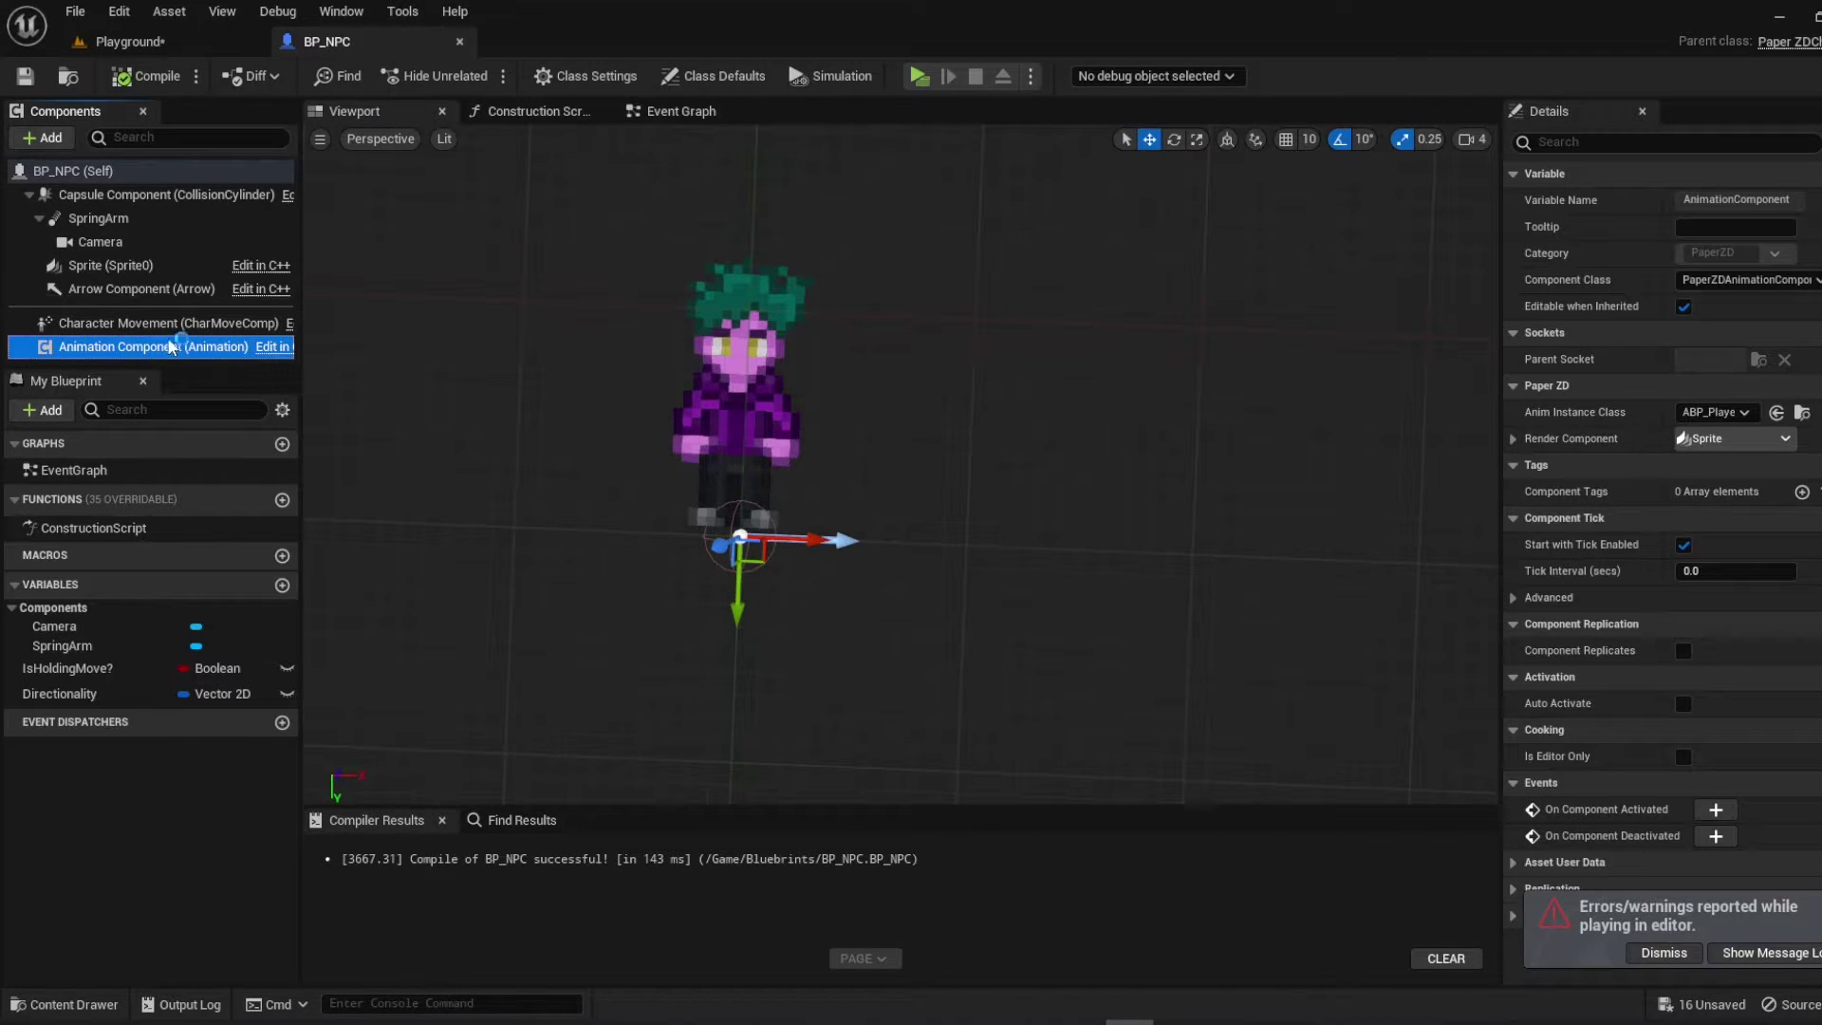
click(1744, 412)
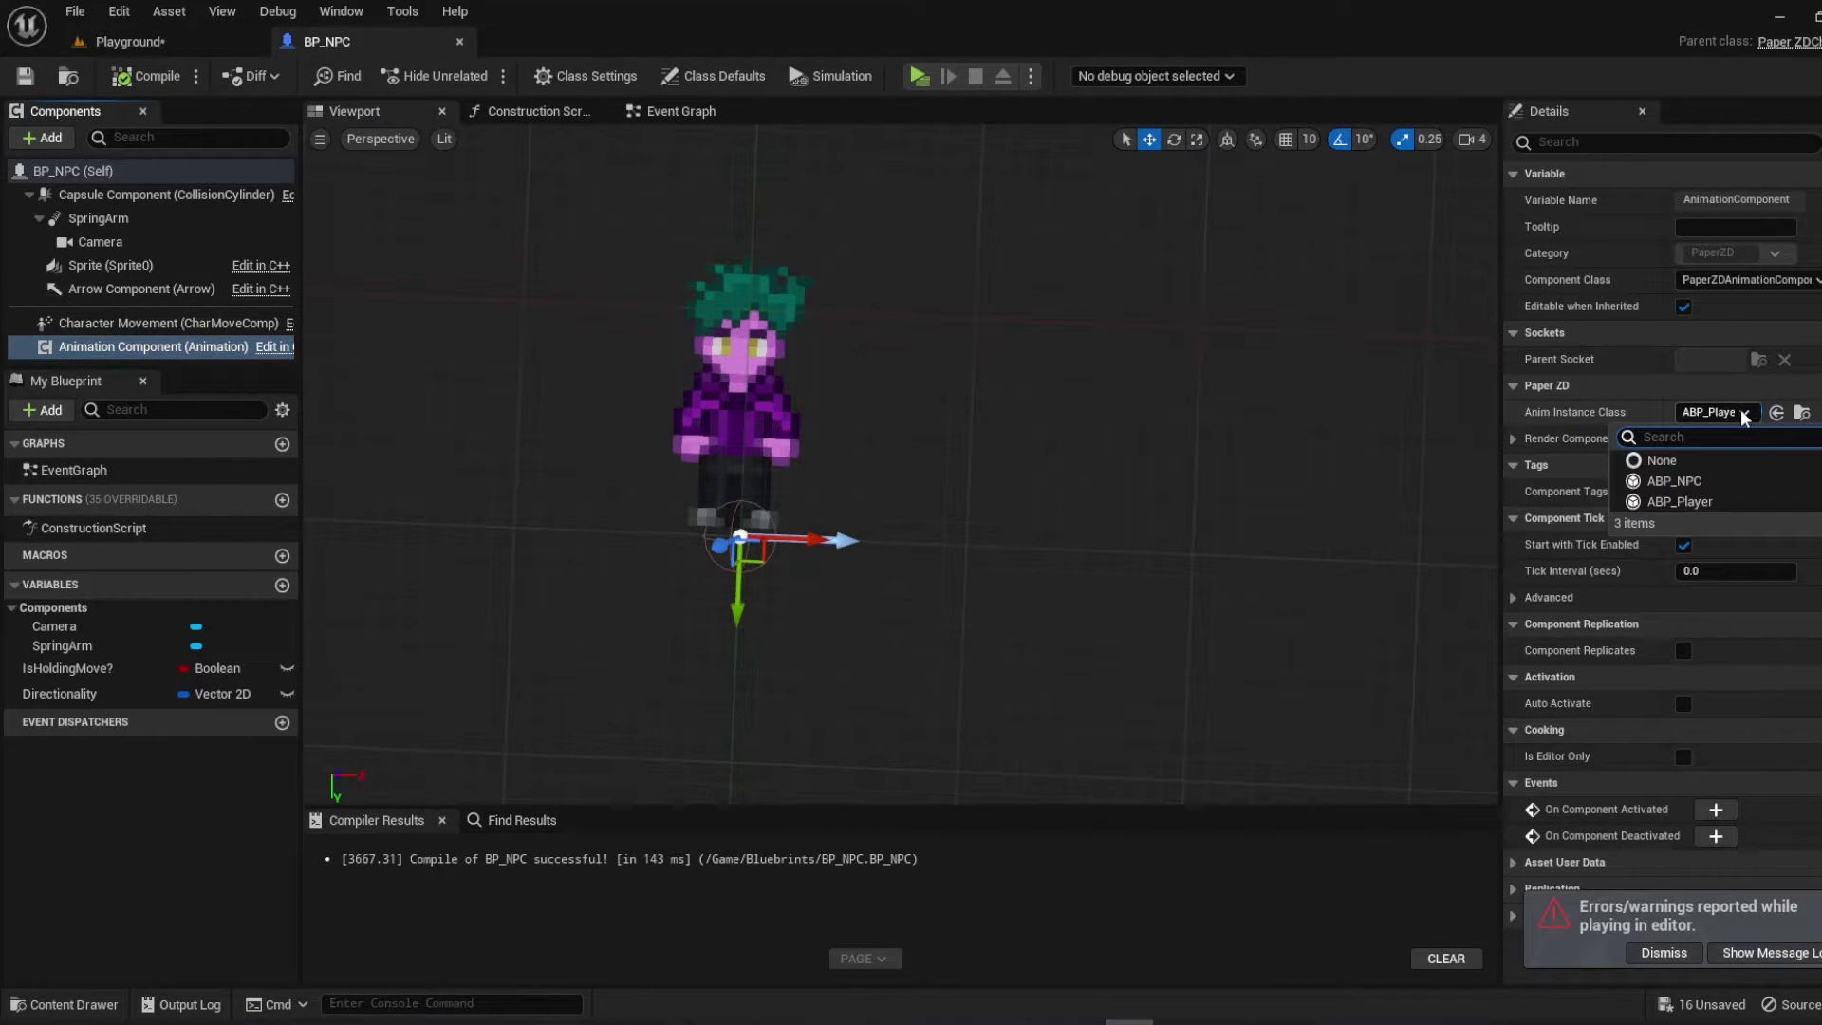
click(1667, 458)
click(149, 75)
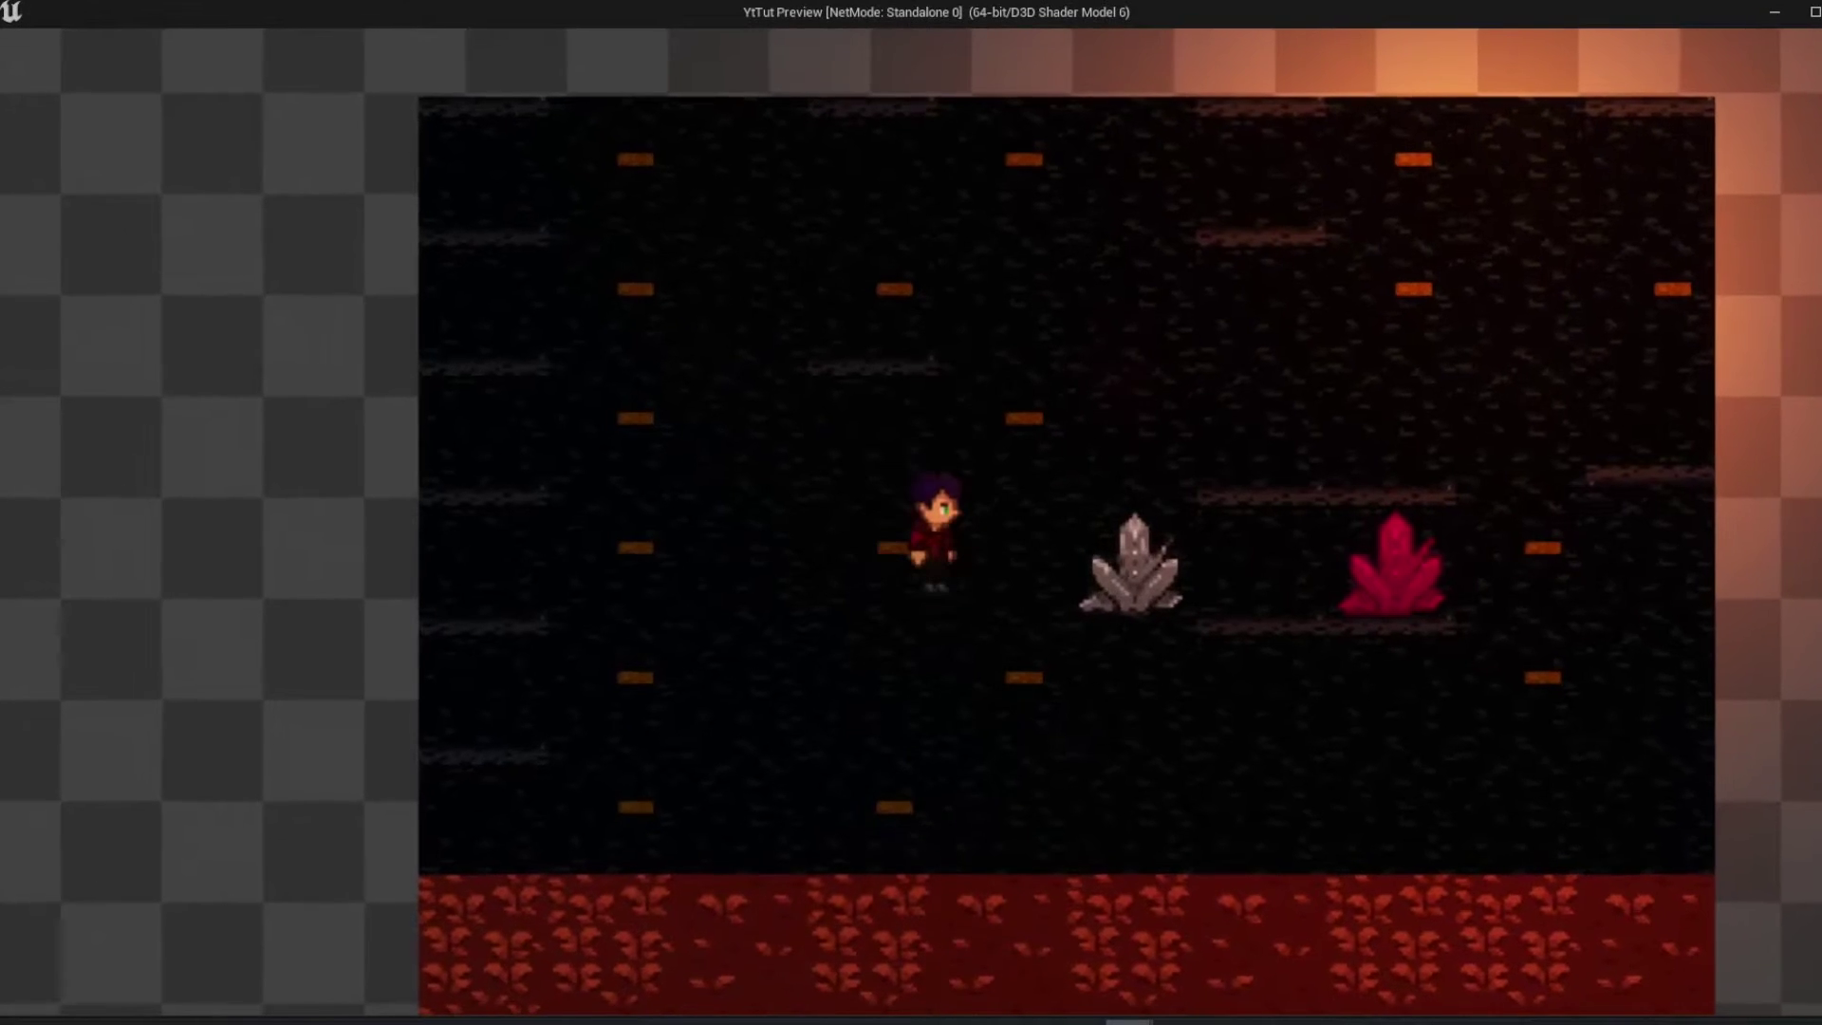
Walk the player around the level with WASD to check the green-haired NPC follows
key(a)
key(s)
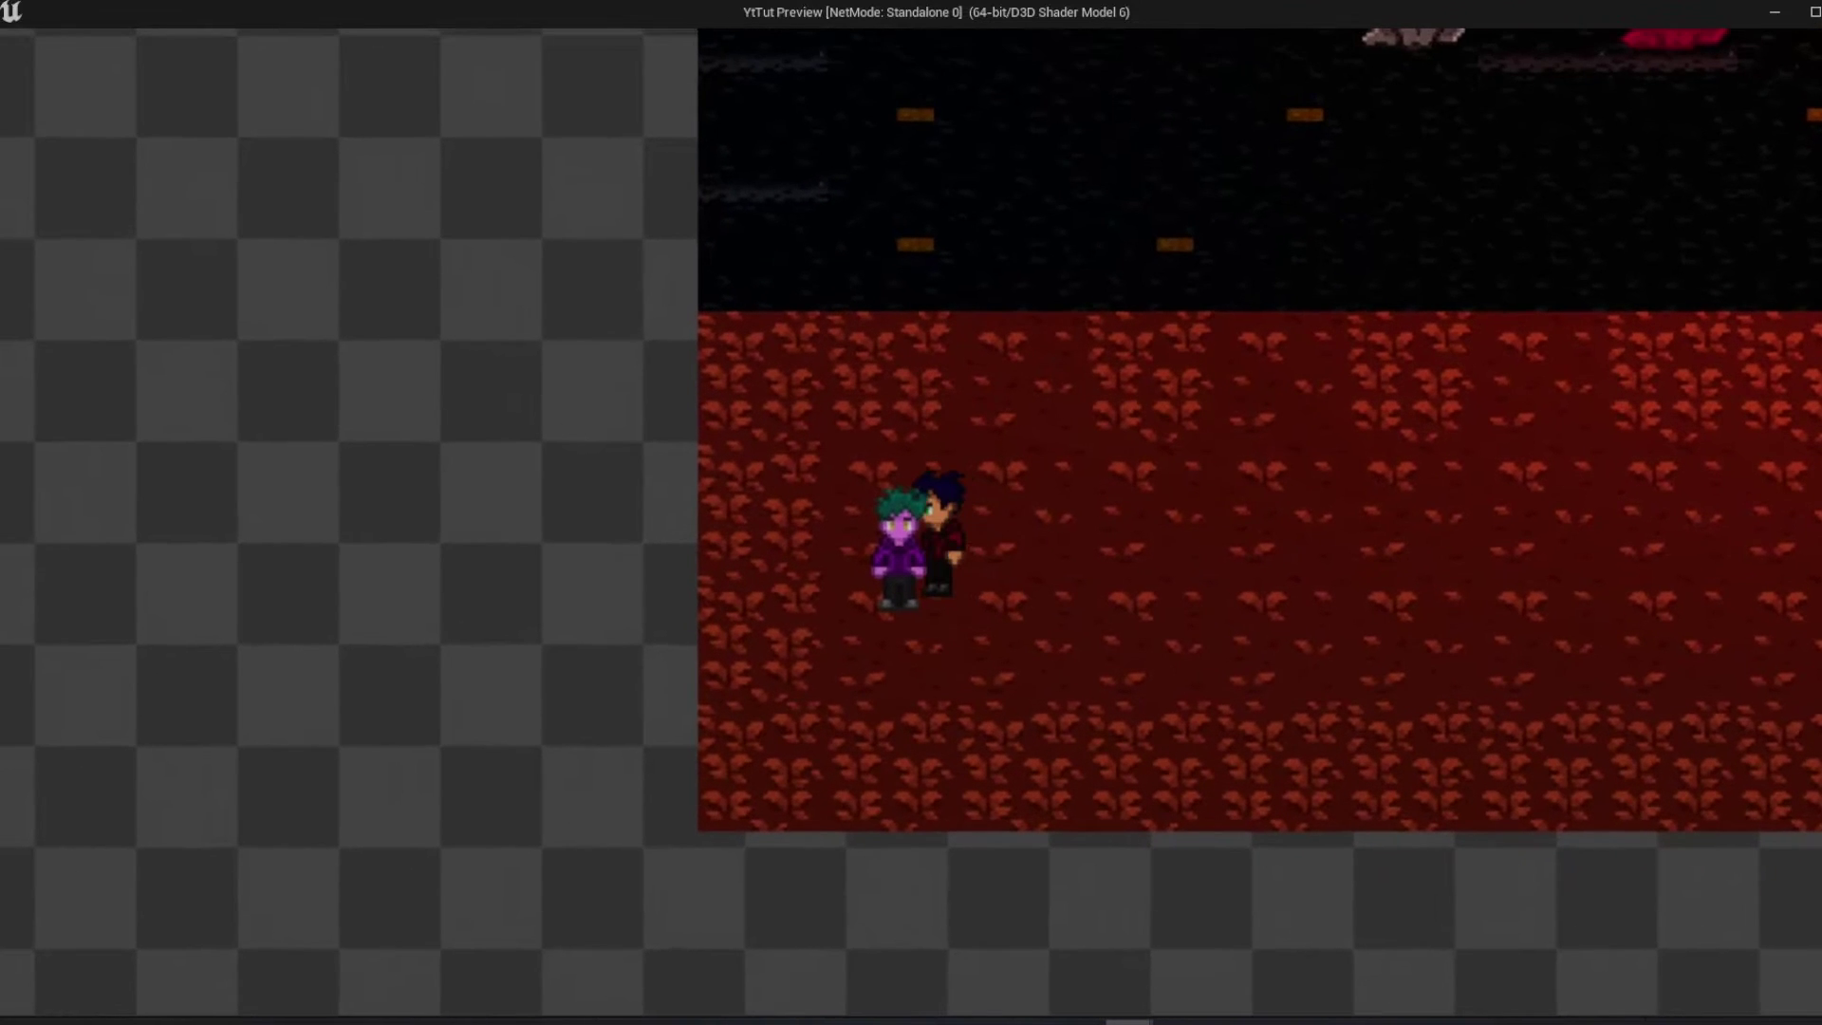
key(w)
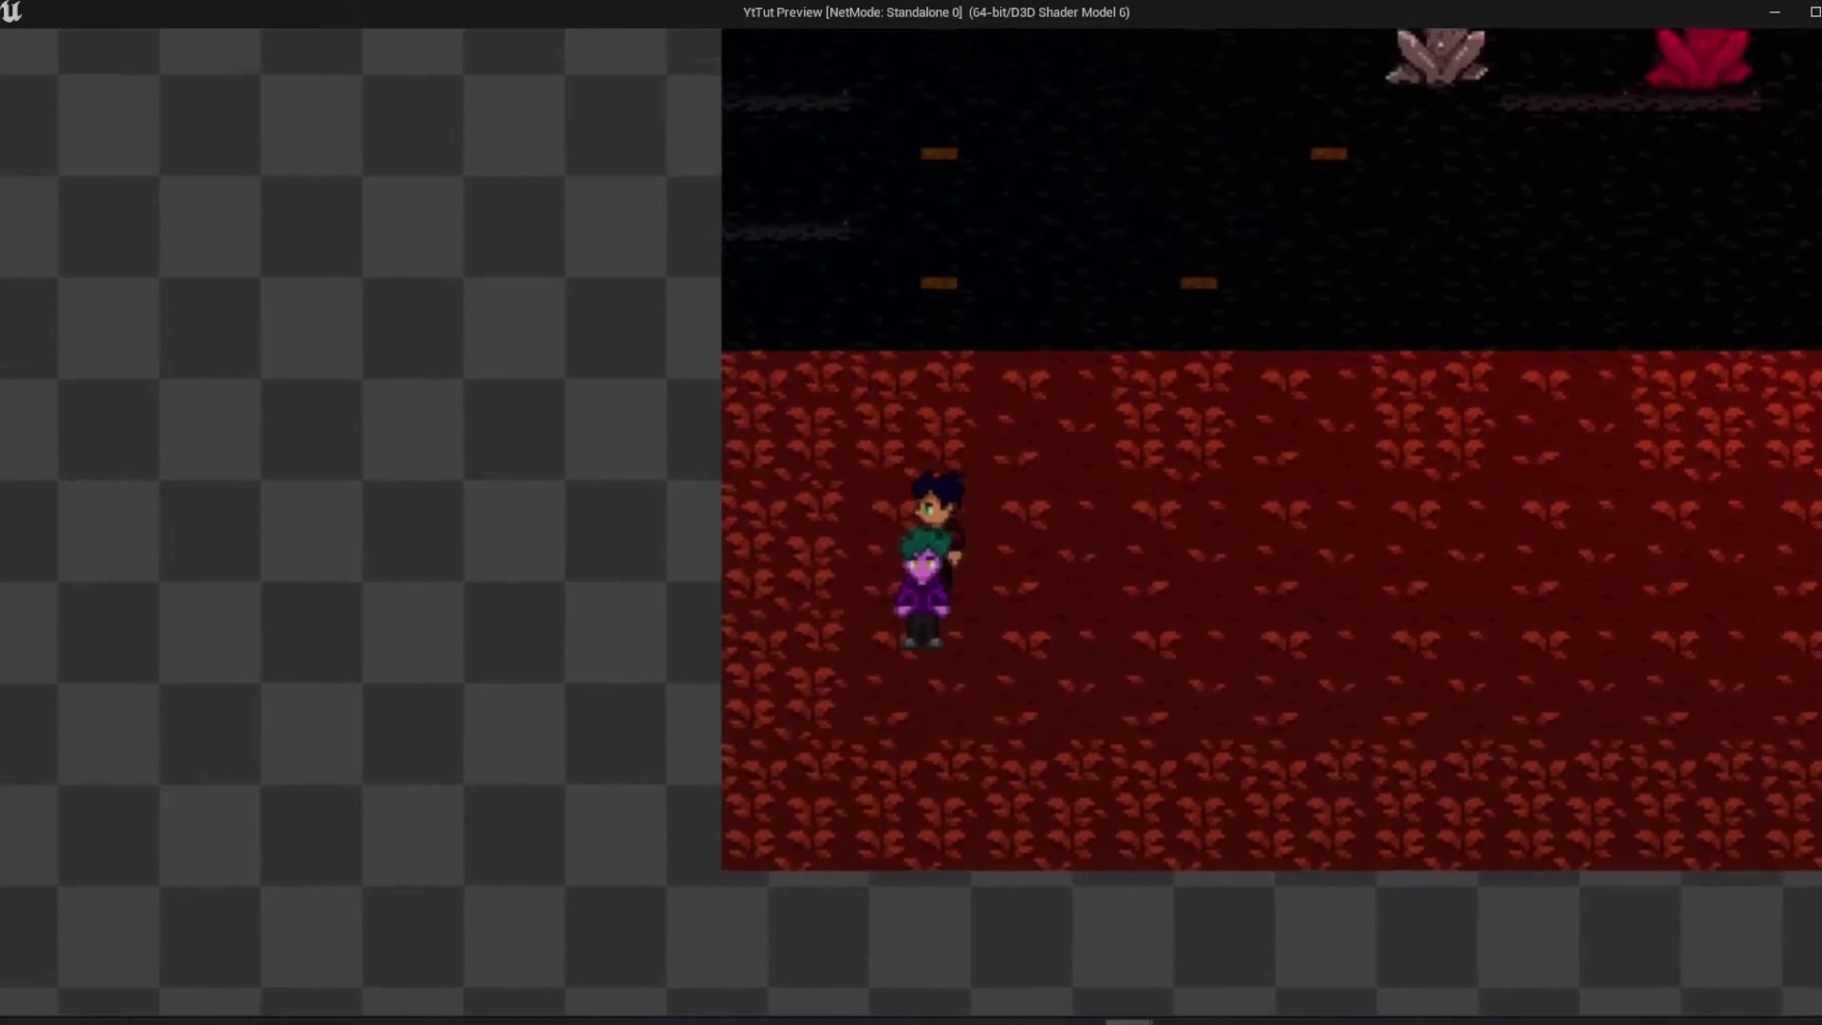
key(s)
key(w)
key(a)
key(s)
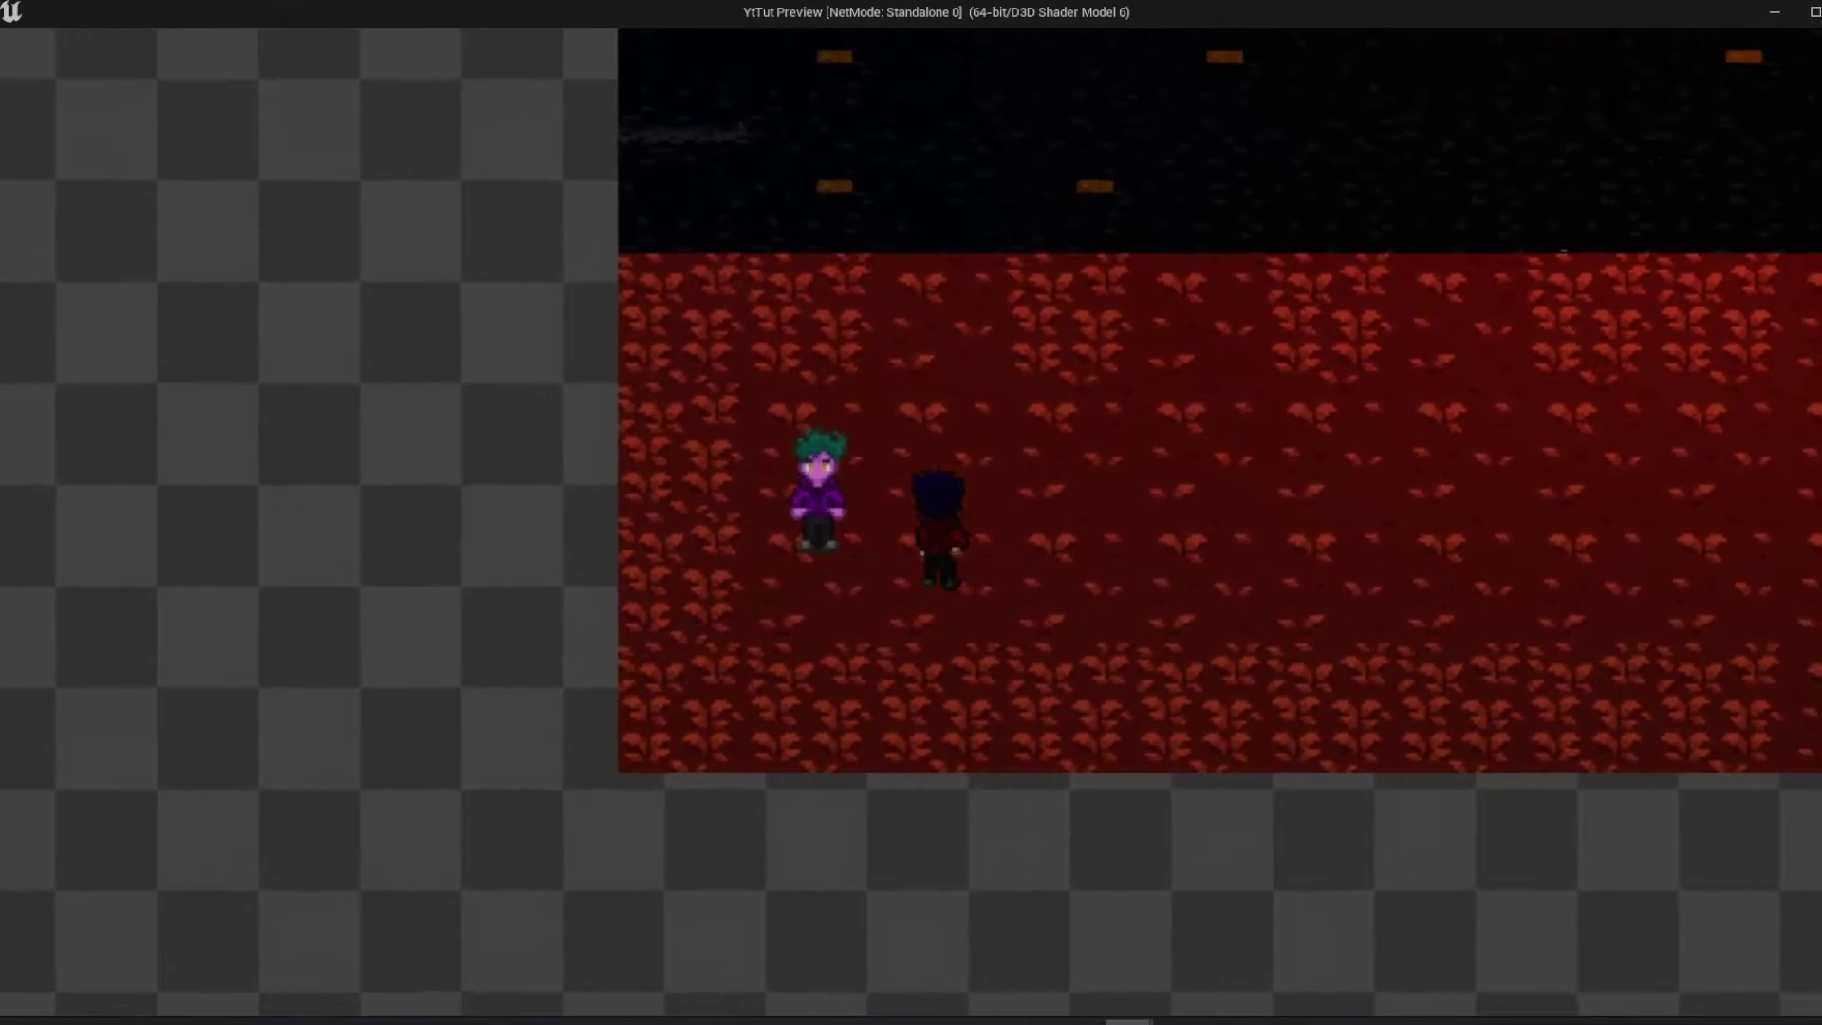
key(d)
key(w)
key(d)
key(s)
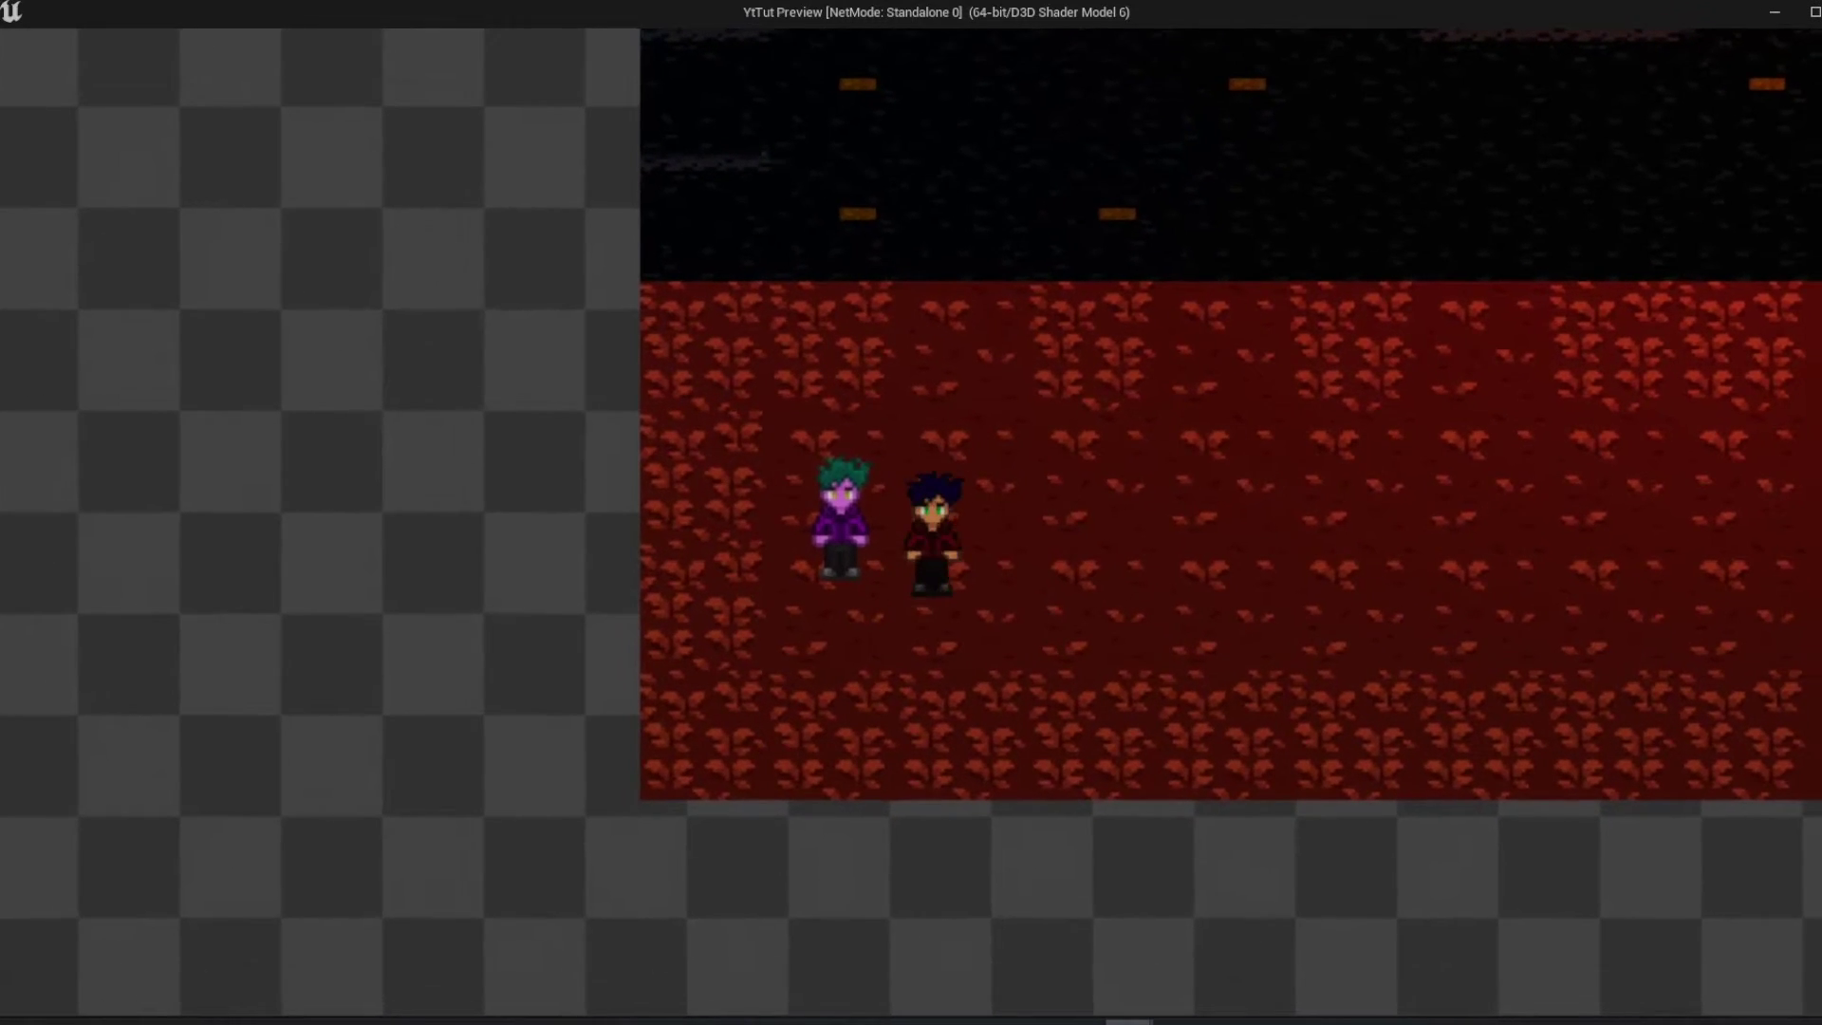
key(a)
key(d)
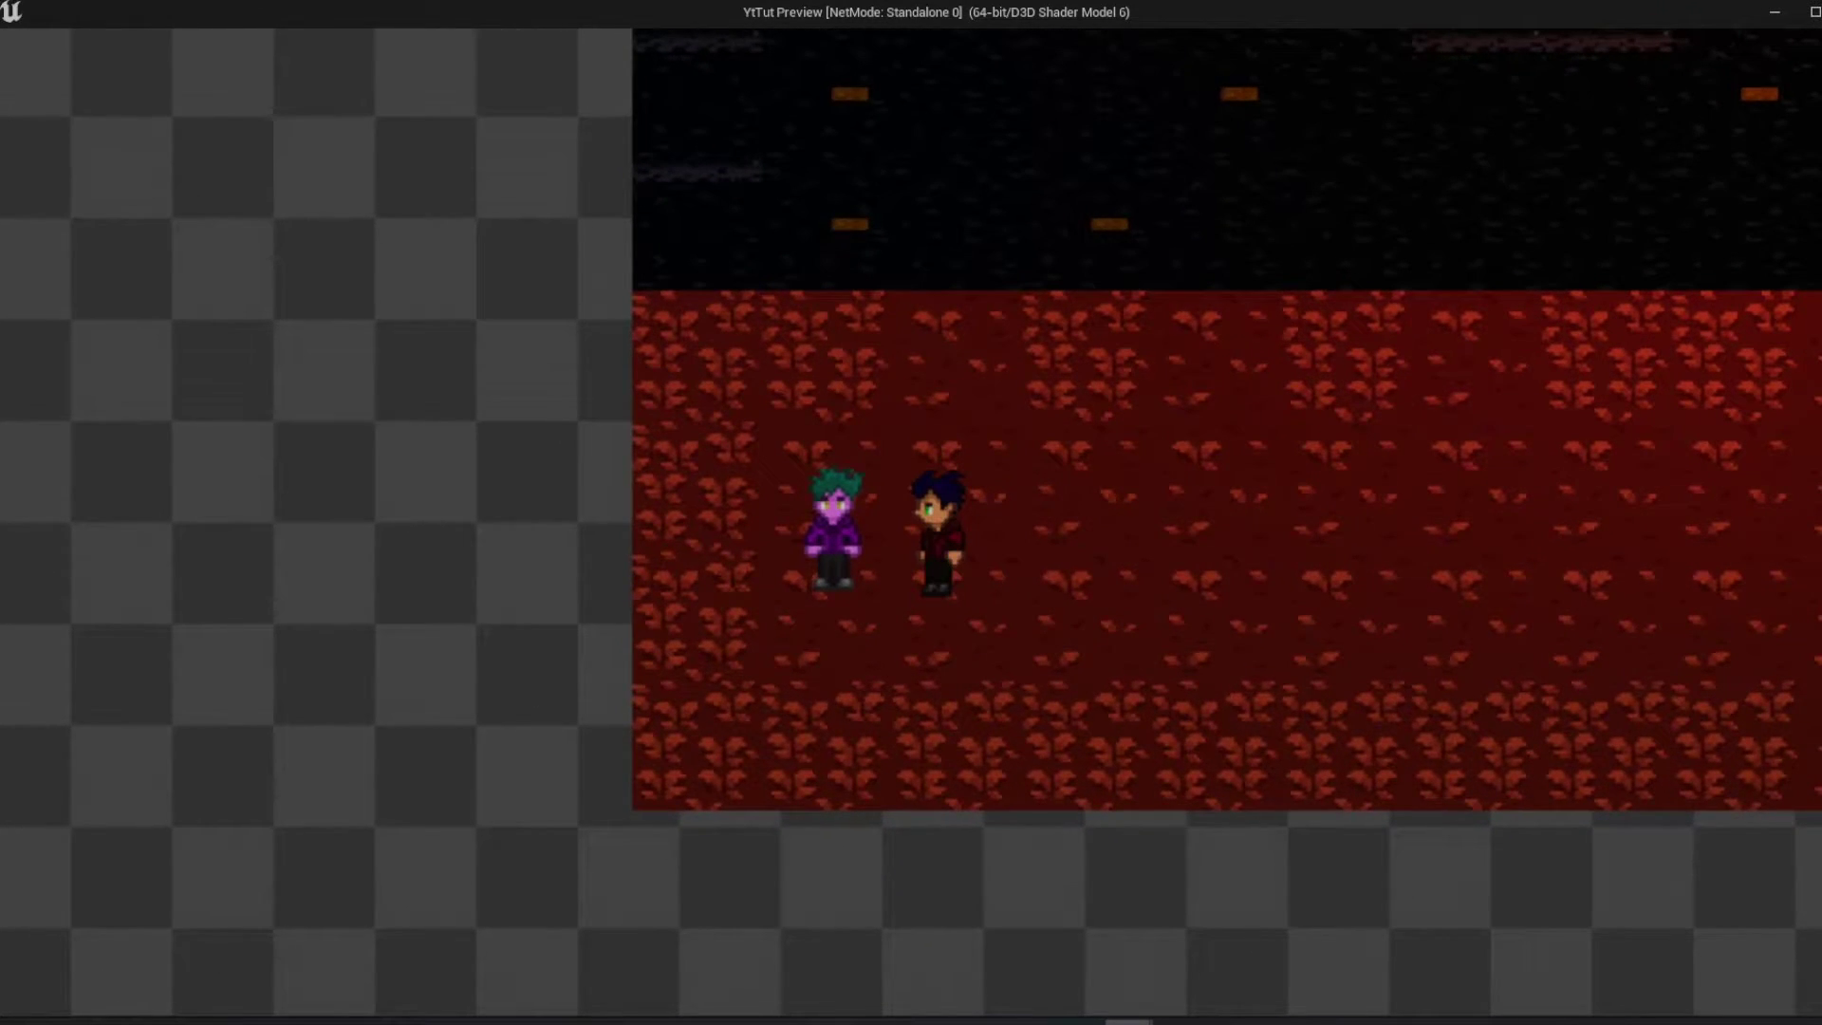
End the play test and create a Dialogue folder inside Bluebrints
key(Escape)
right_click(911, 784)
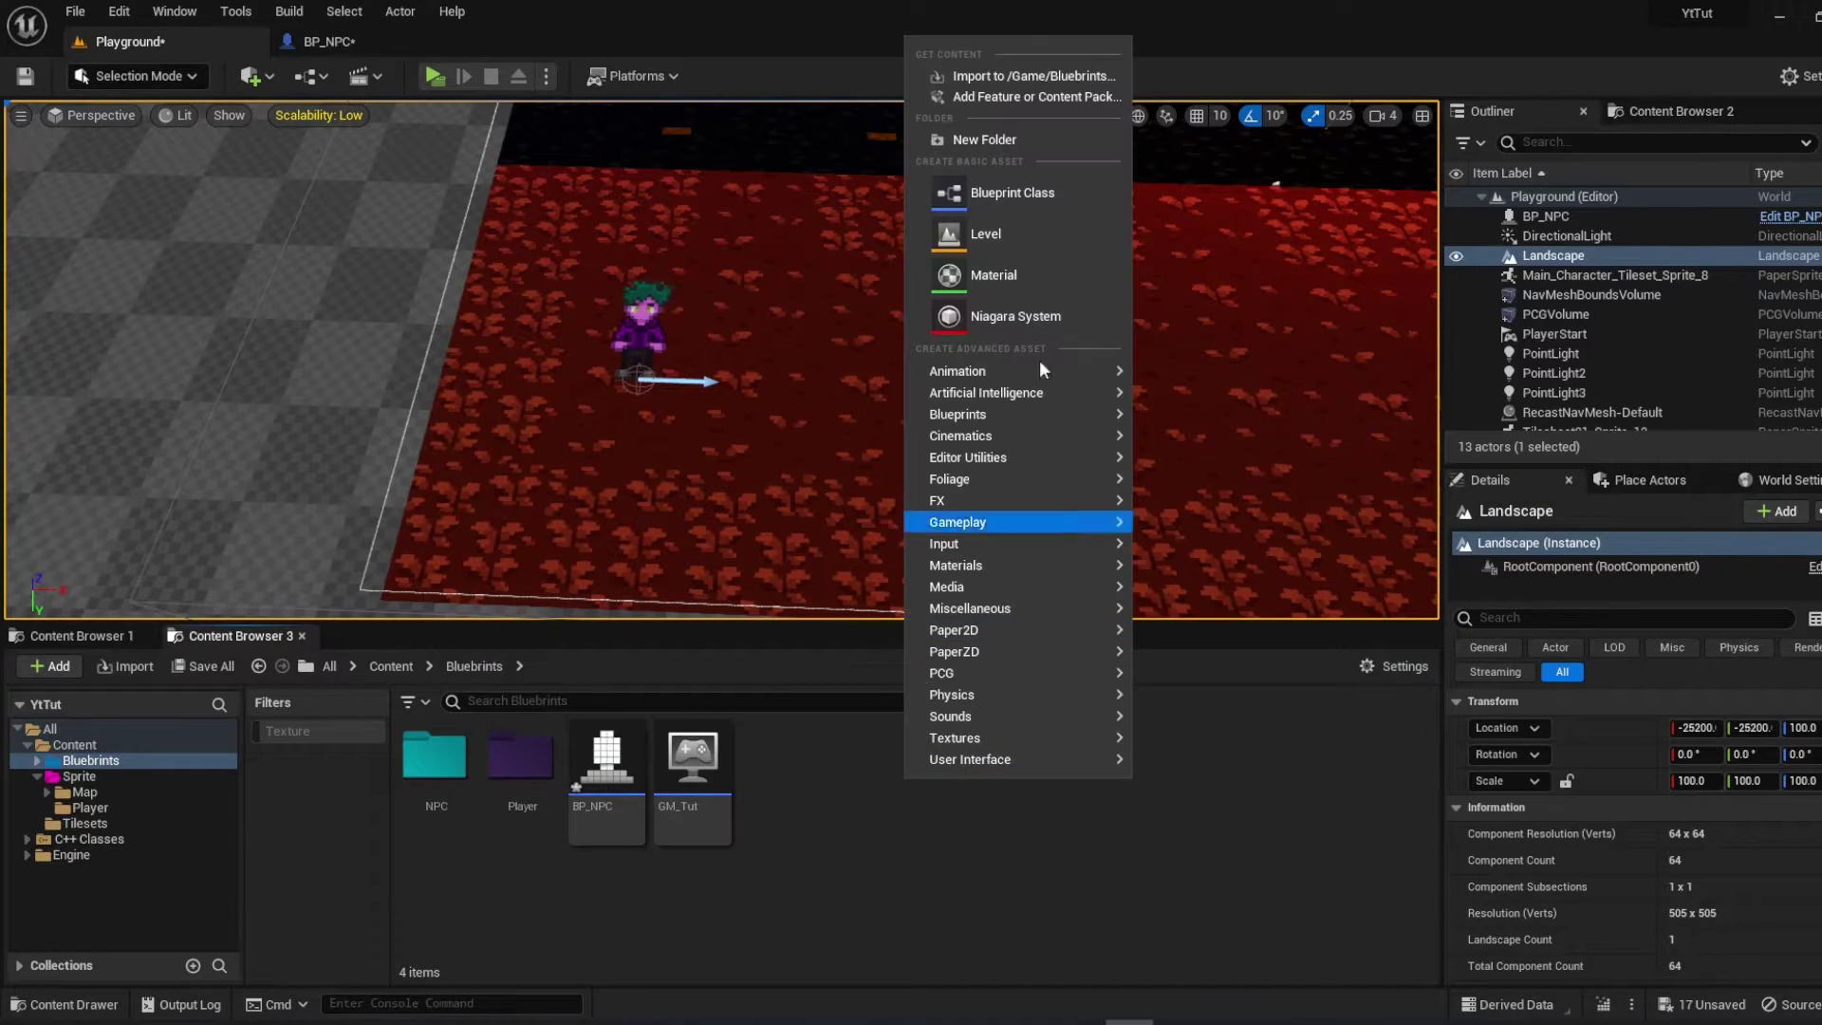
click(1011, 138)
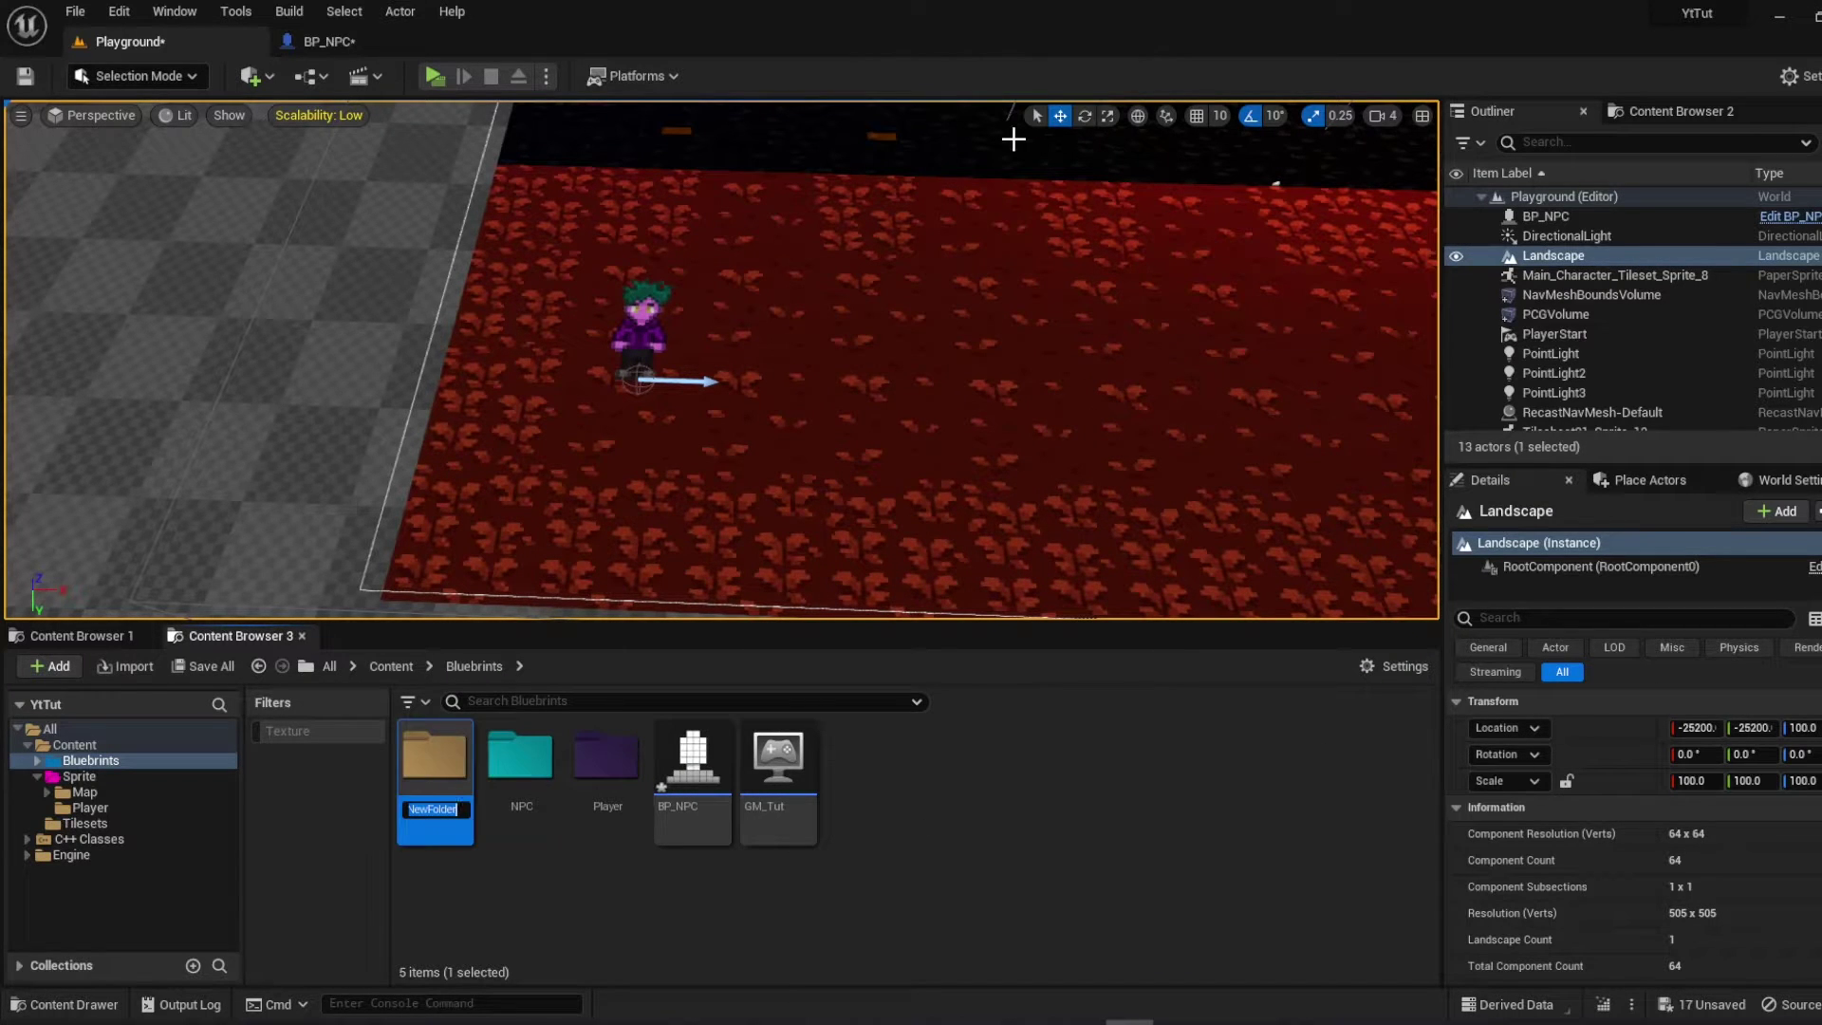
text(Dialogue)
key(Return)
double_click(434, 761)
Create a BP_Interface blueprint interface with an Interact function, then close its editor
right_click(571, 791)
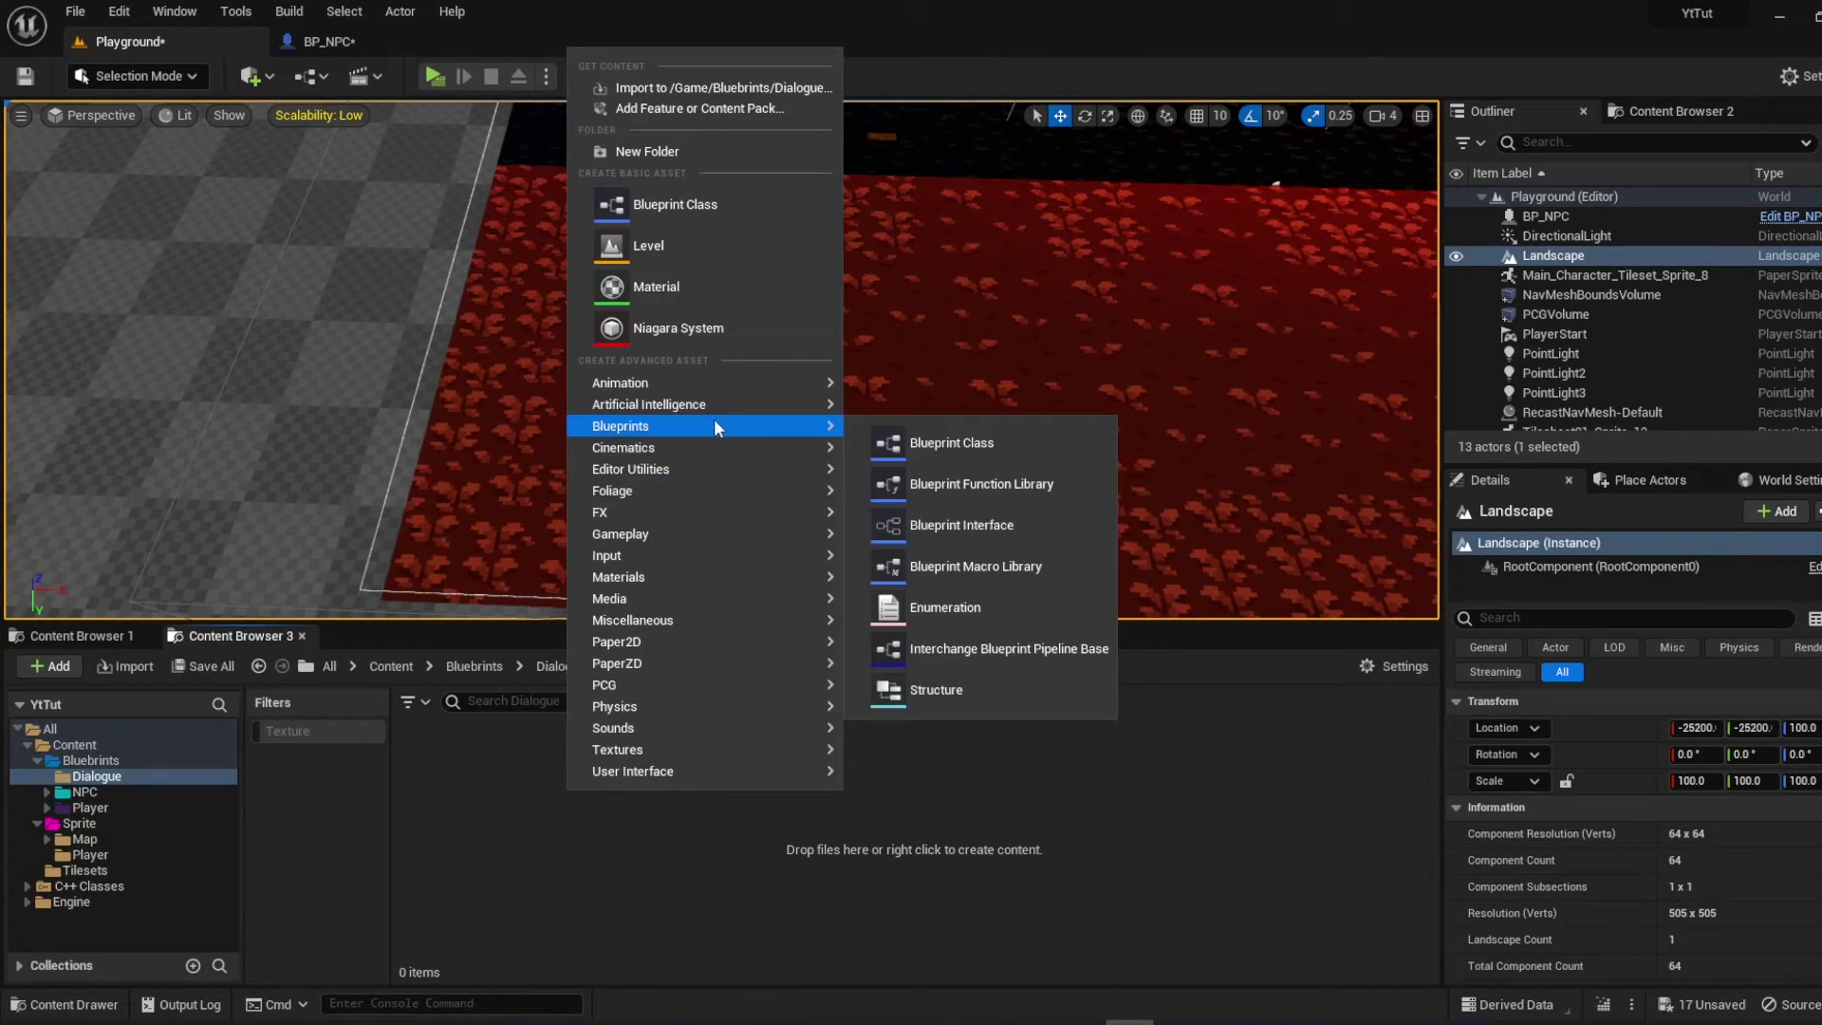
click(916, 534)
text(BP_Interface)
key(Return)
double_click(432, 775)
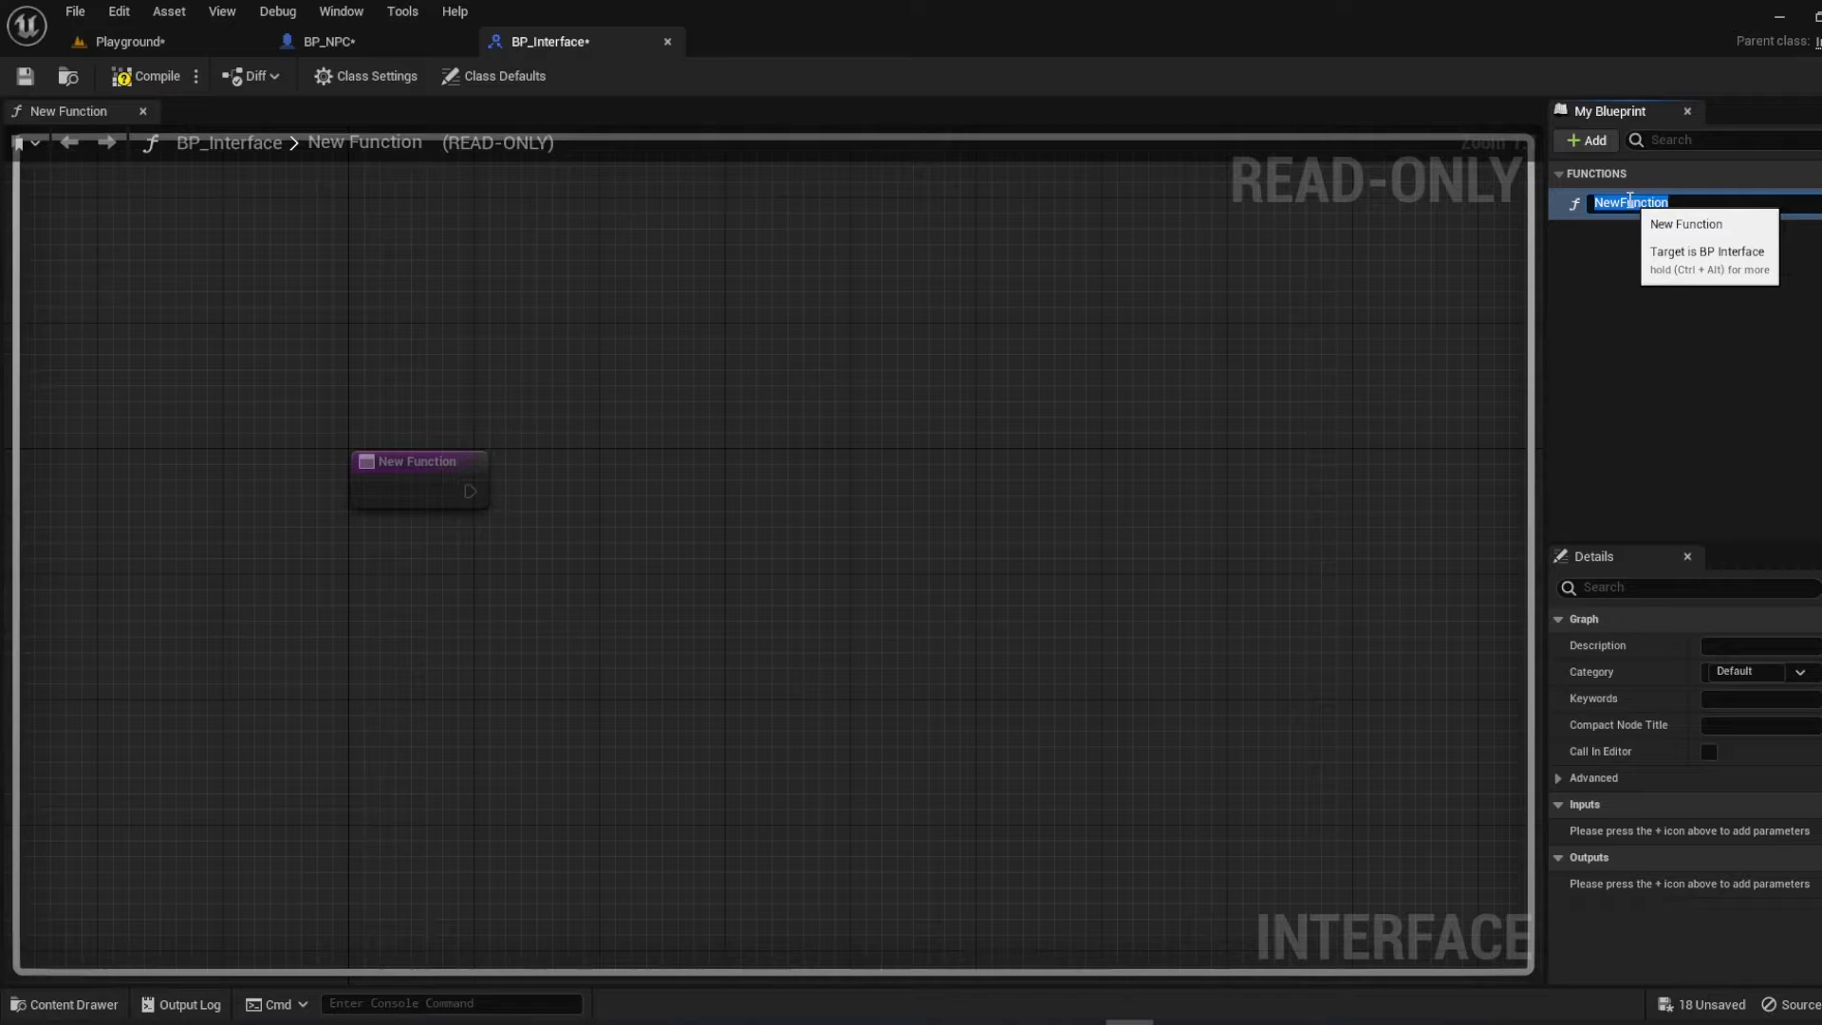
text(teract)
key(Return)
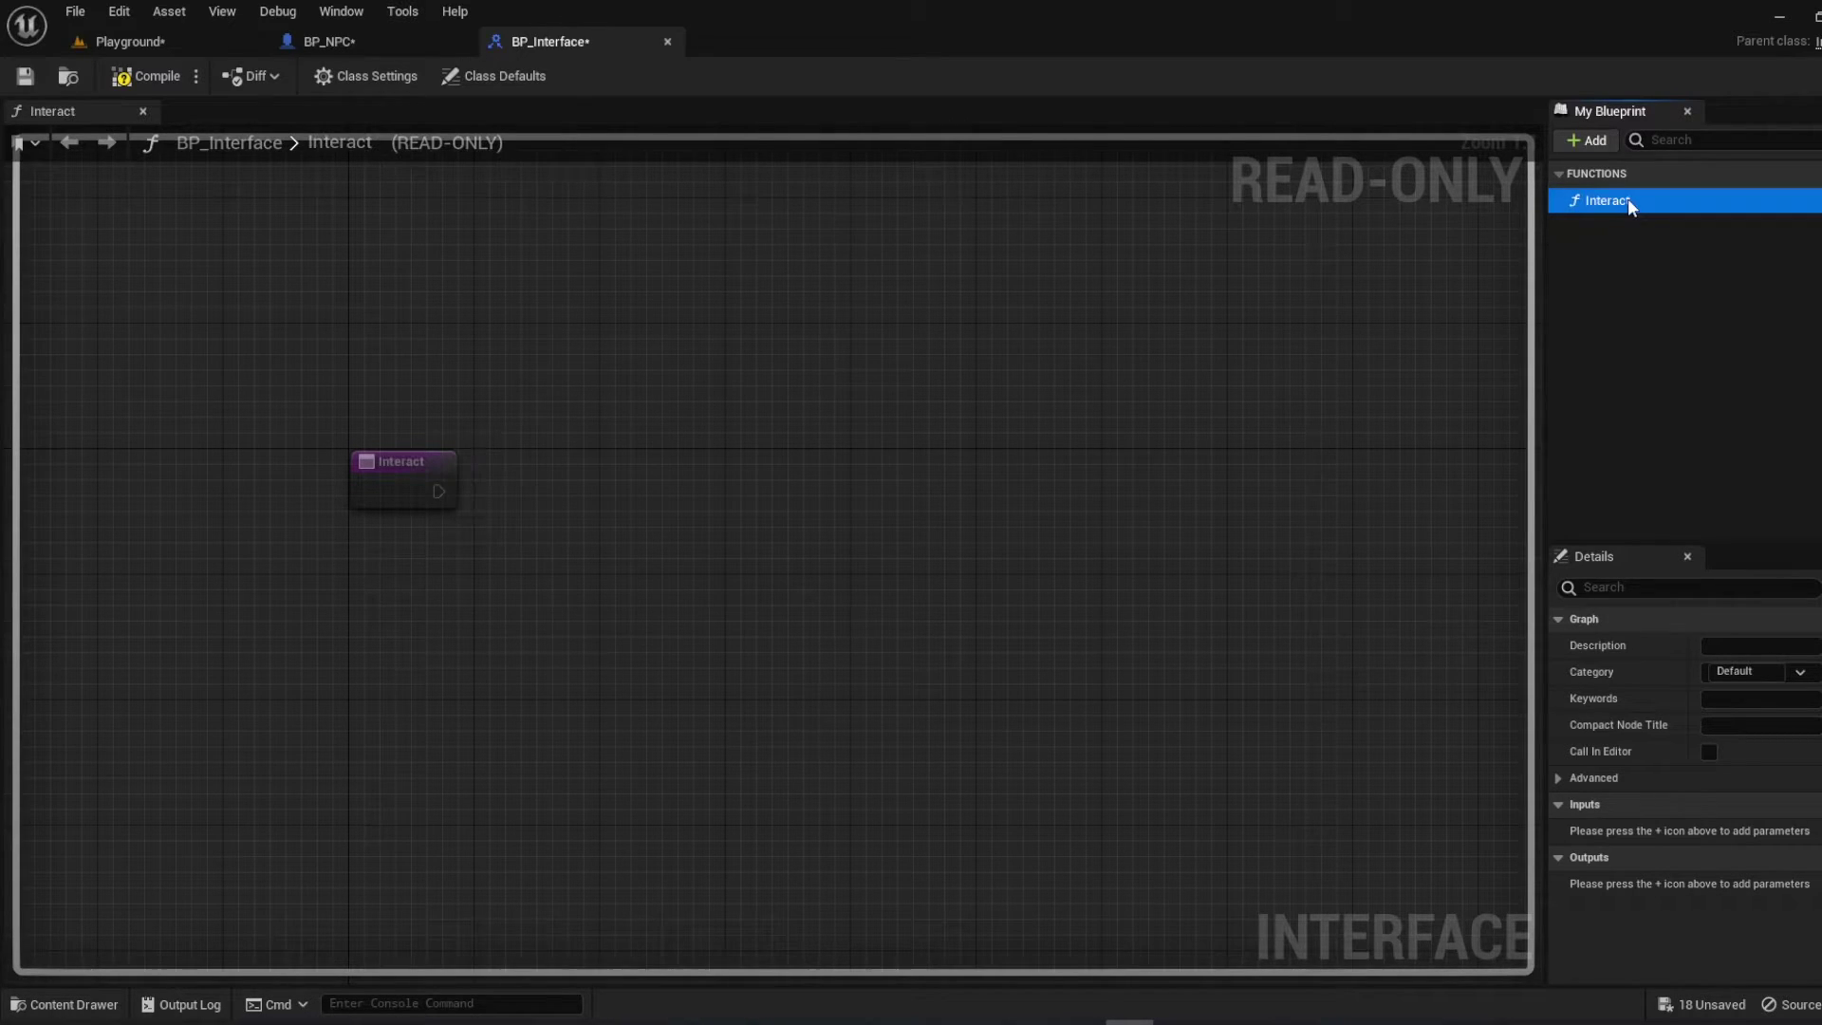
click(665, 41)
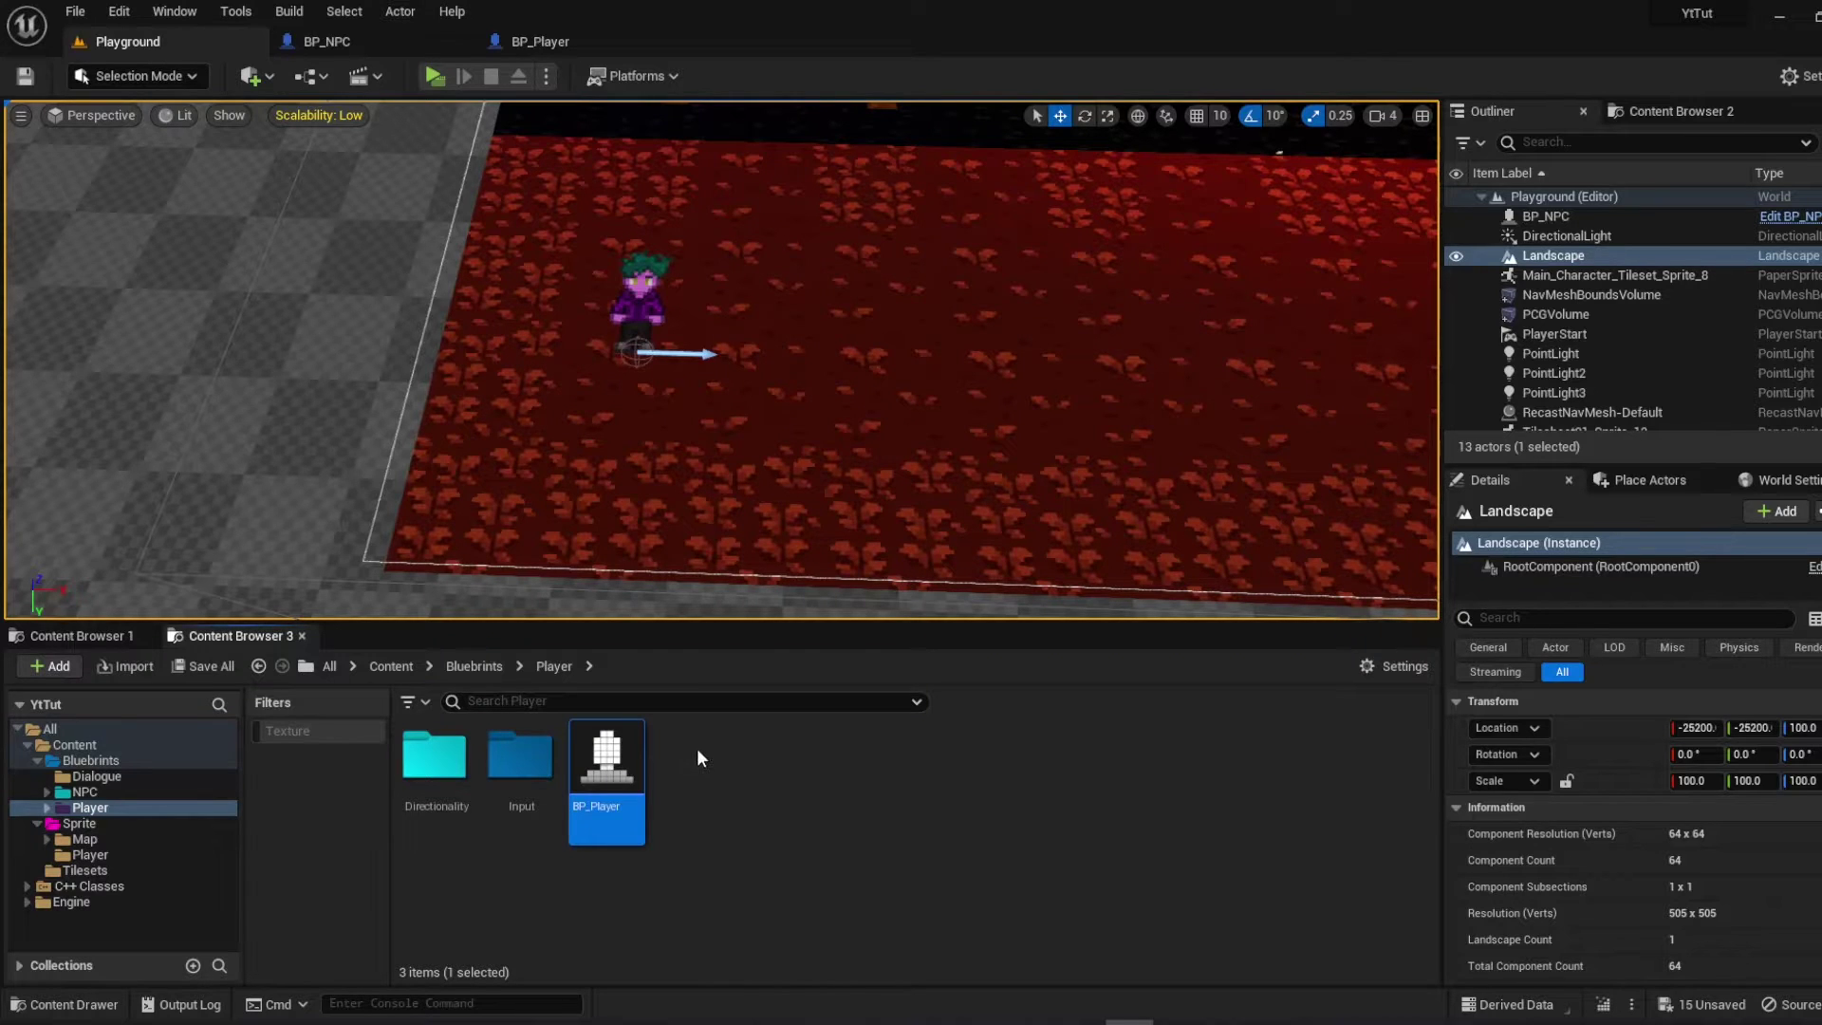
Create a new Input Action asset named IA_Interact in the Player/Input folder
double_click(535, 751)
right_click(654, 779)
mouse_move(721, 759)
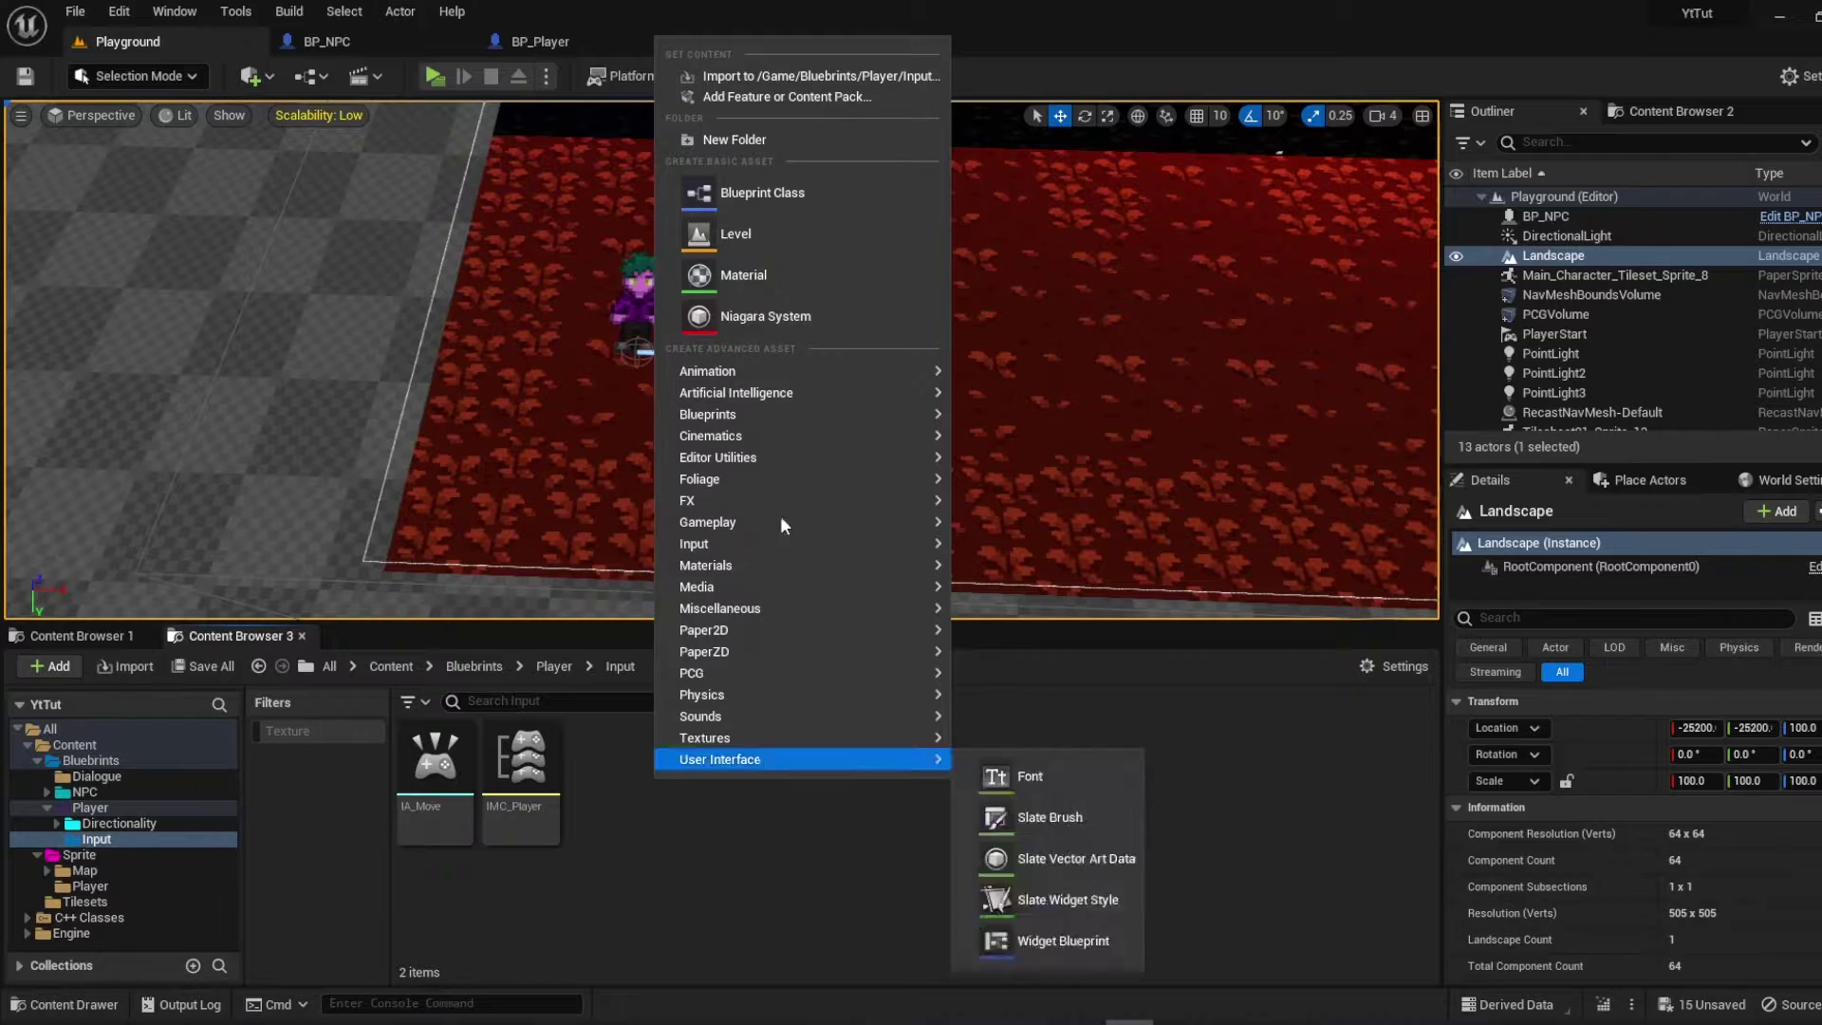
click(653, 756)
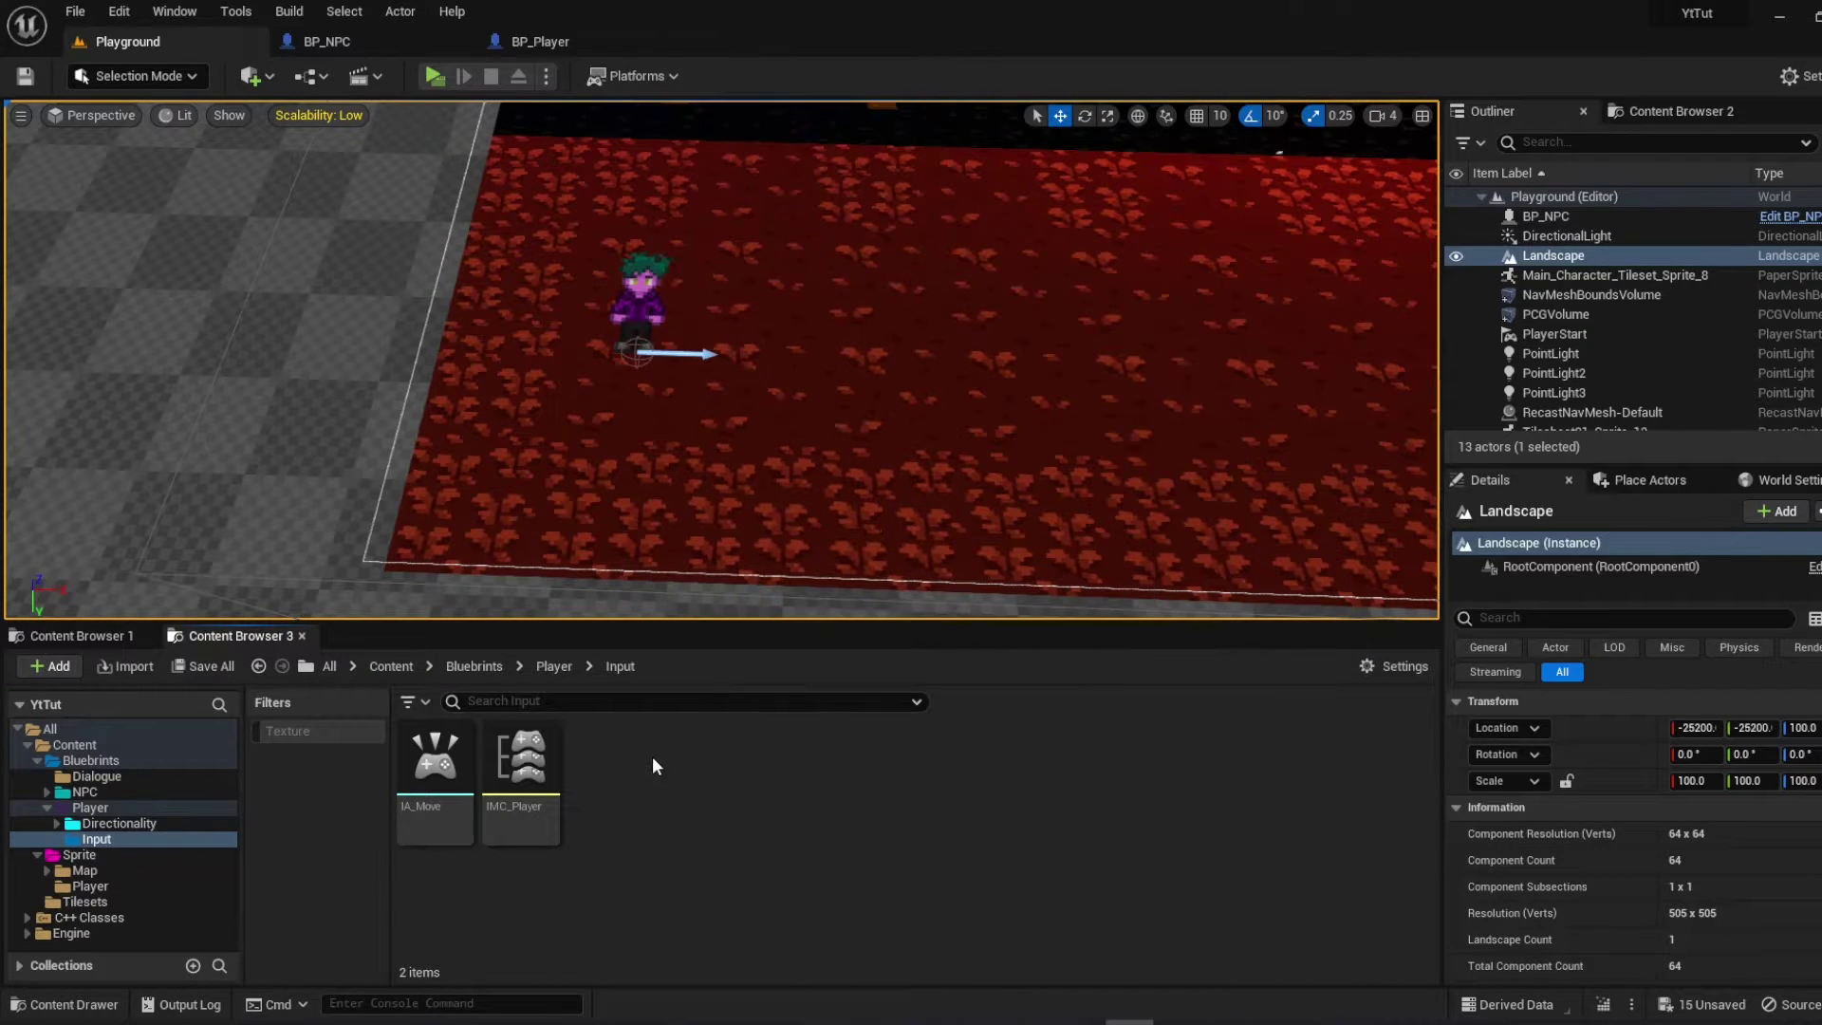
right_click(647, 784)
mouse_move(687, 547)
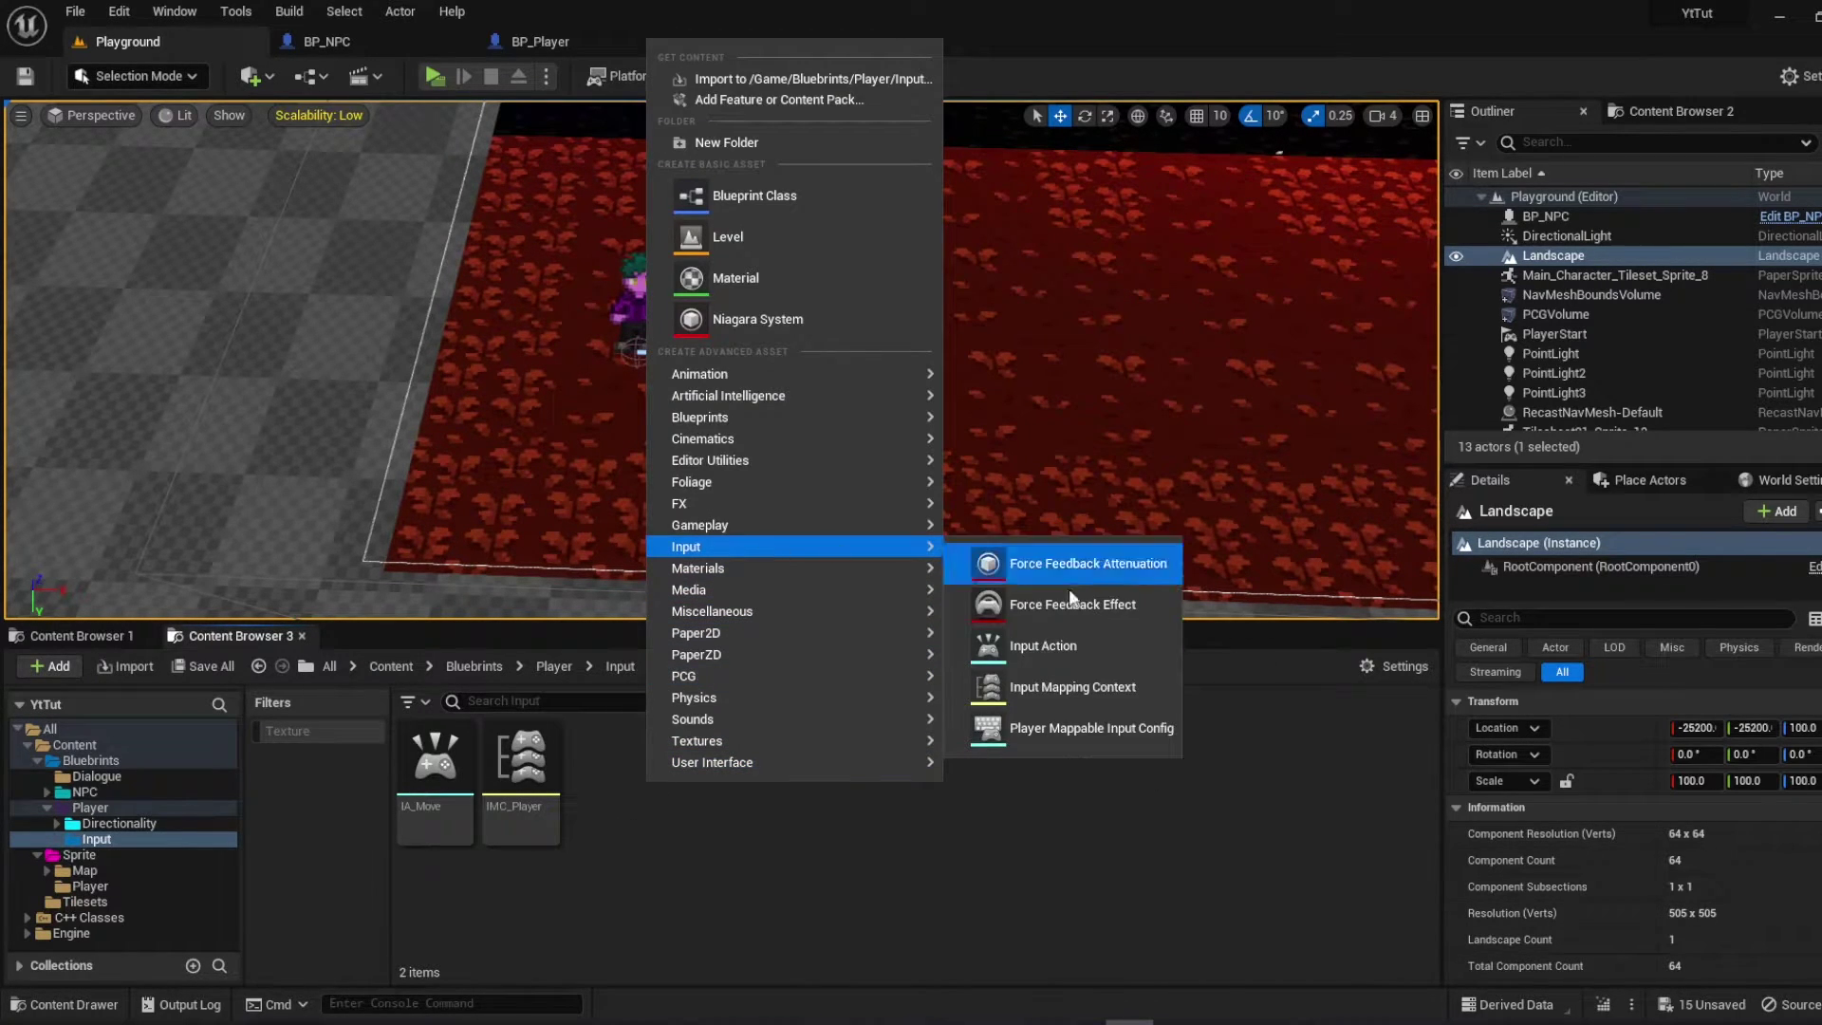
click(1084, 647)
text(IA_Interac)
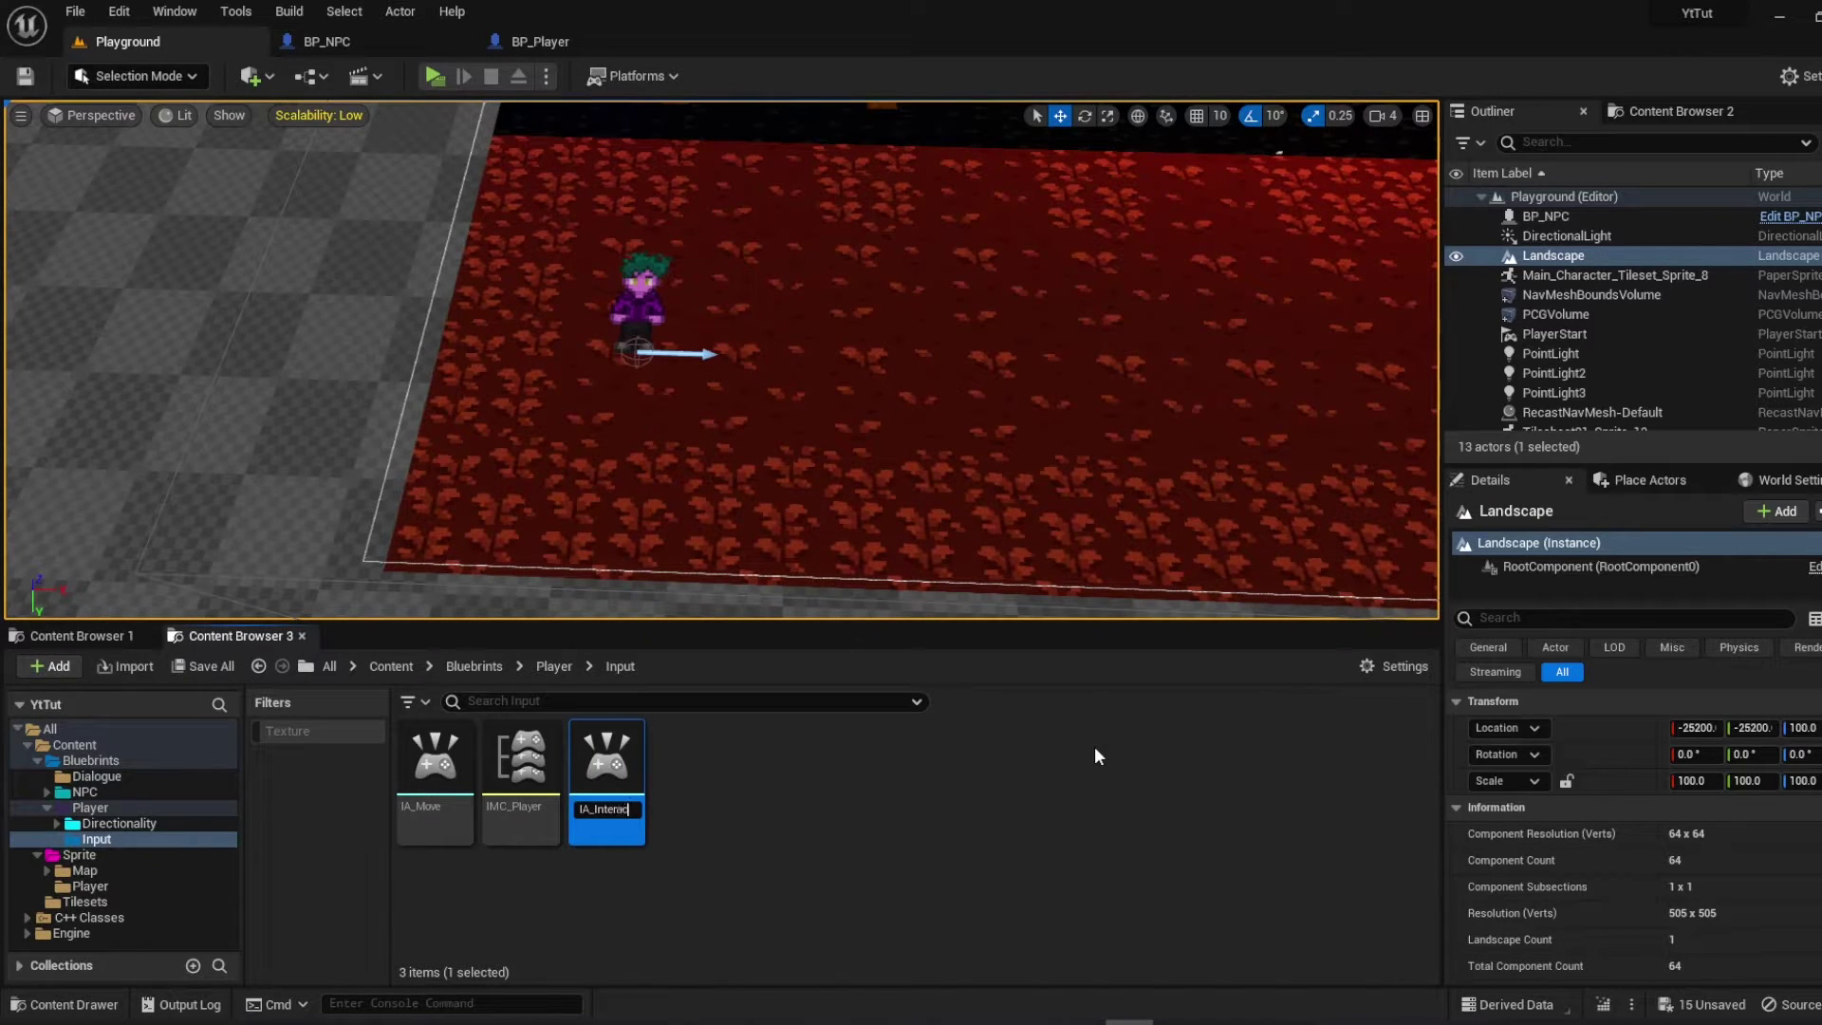
text(t)
key(Return)
In IMC_Player add a mapping for IA_Interact bound to the E key
double_click(521, 768)
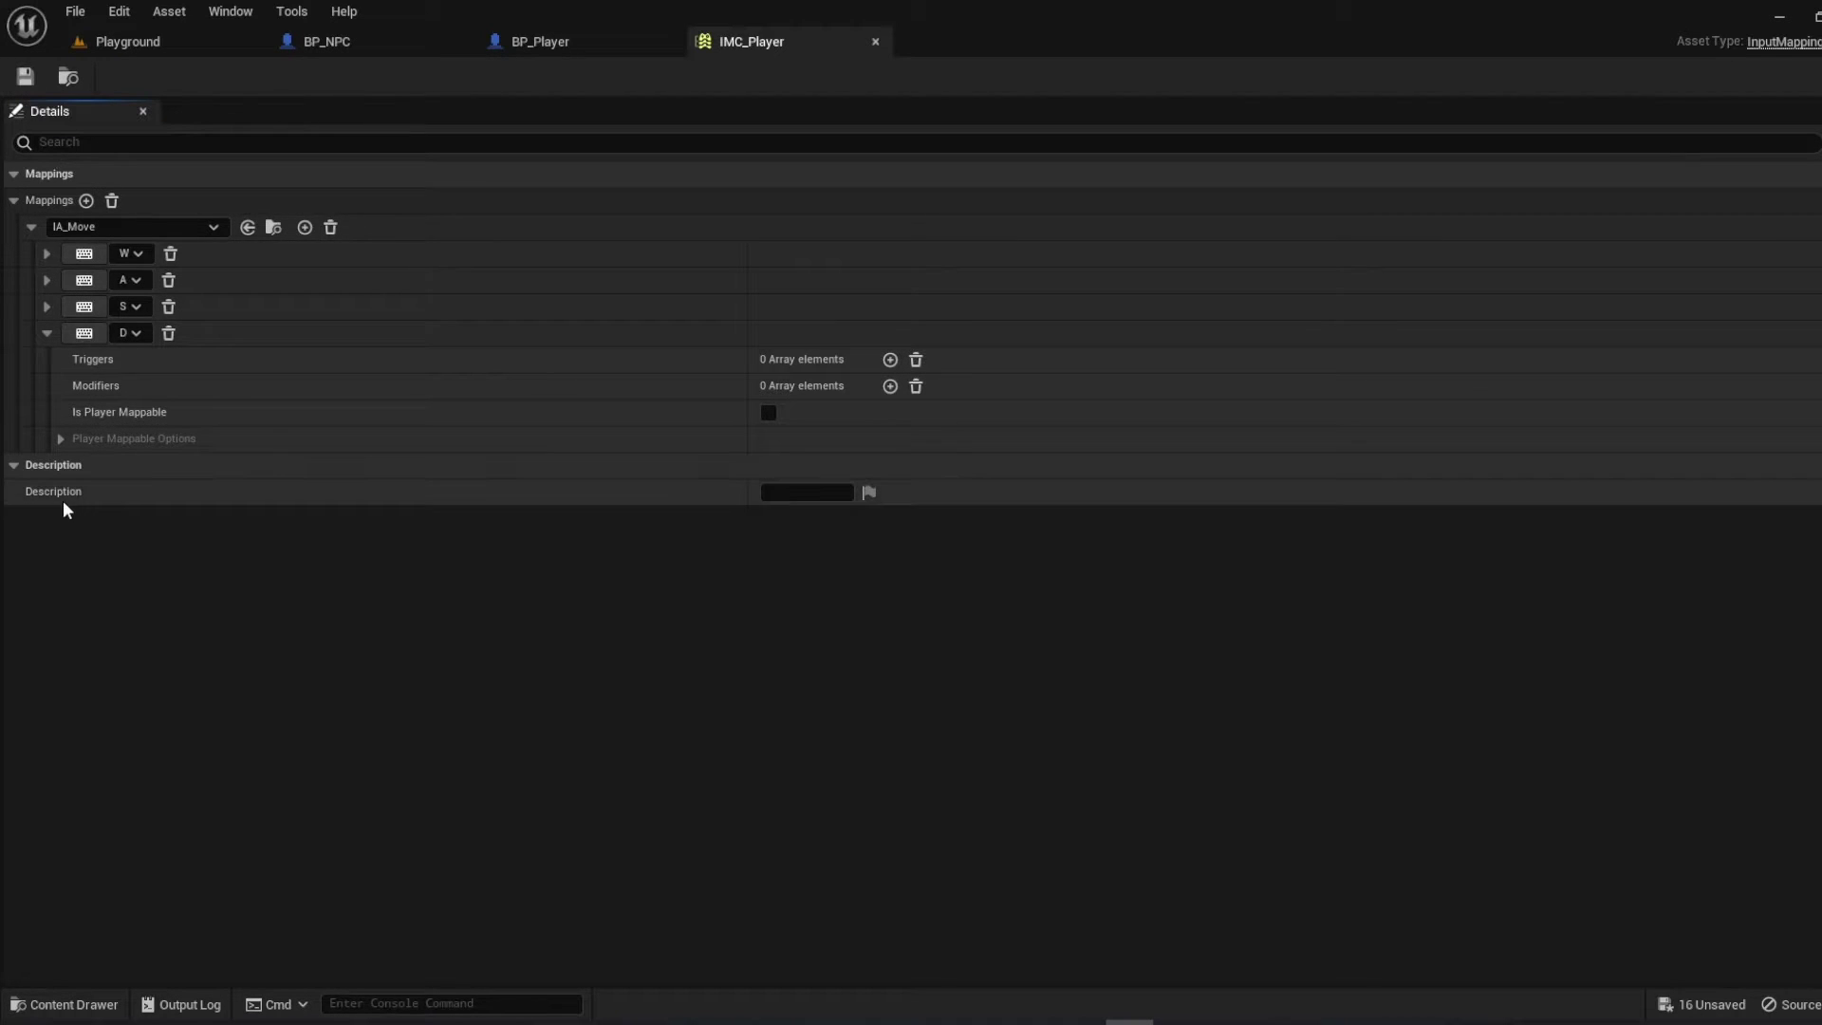
click(87, 200)
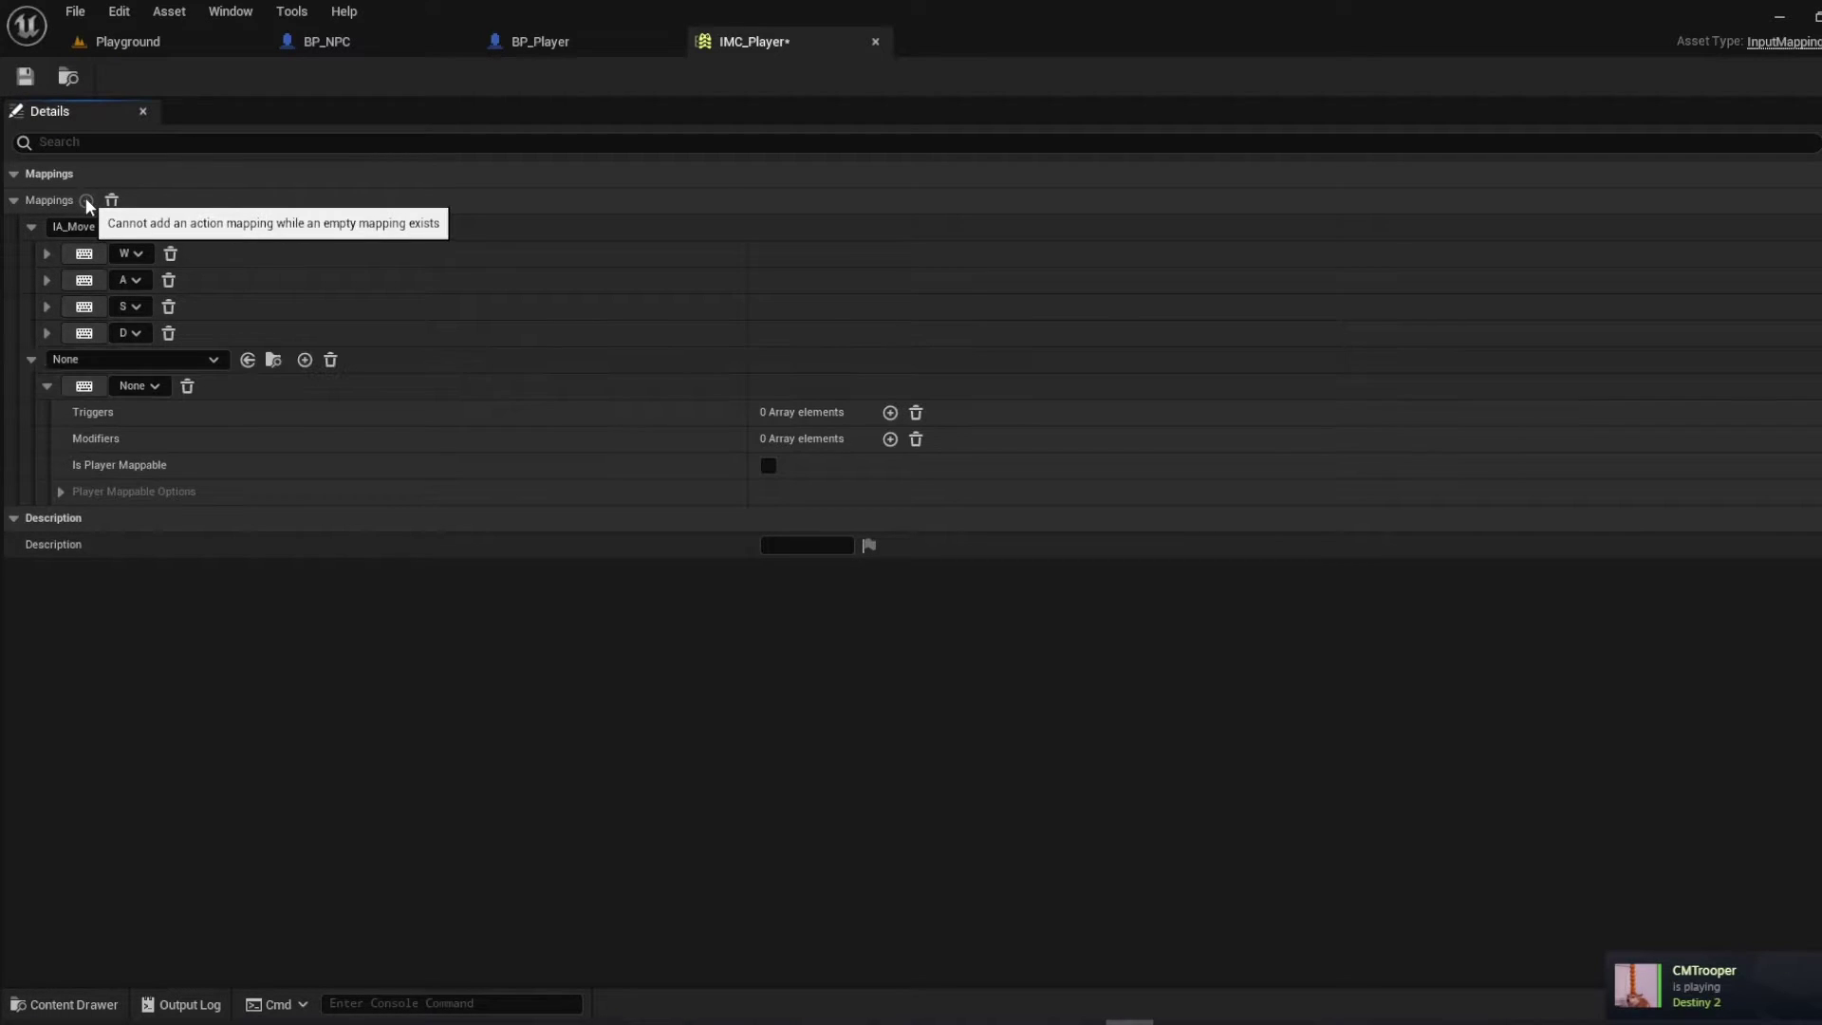
click(149, 355)
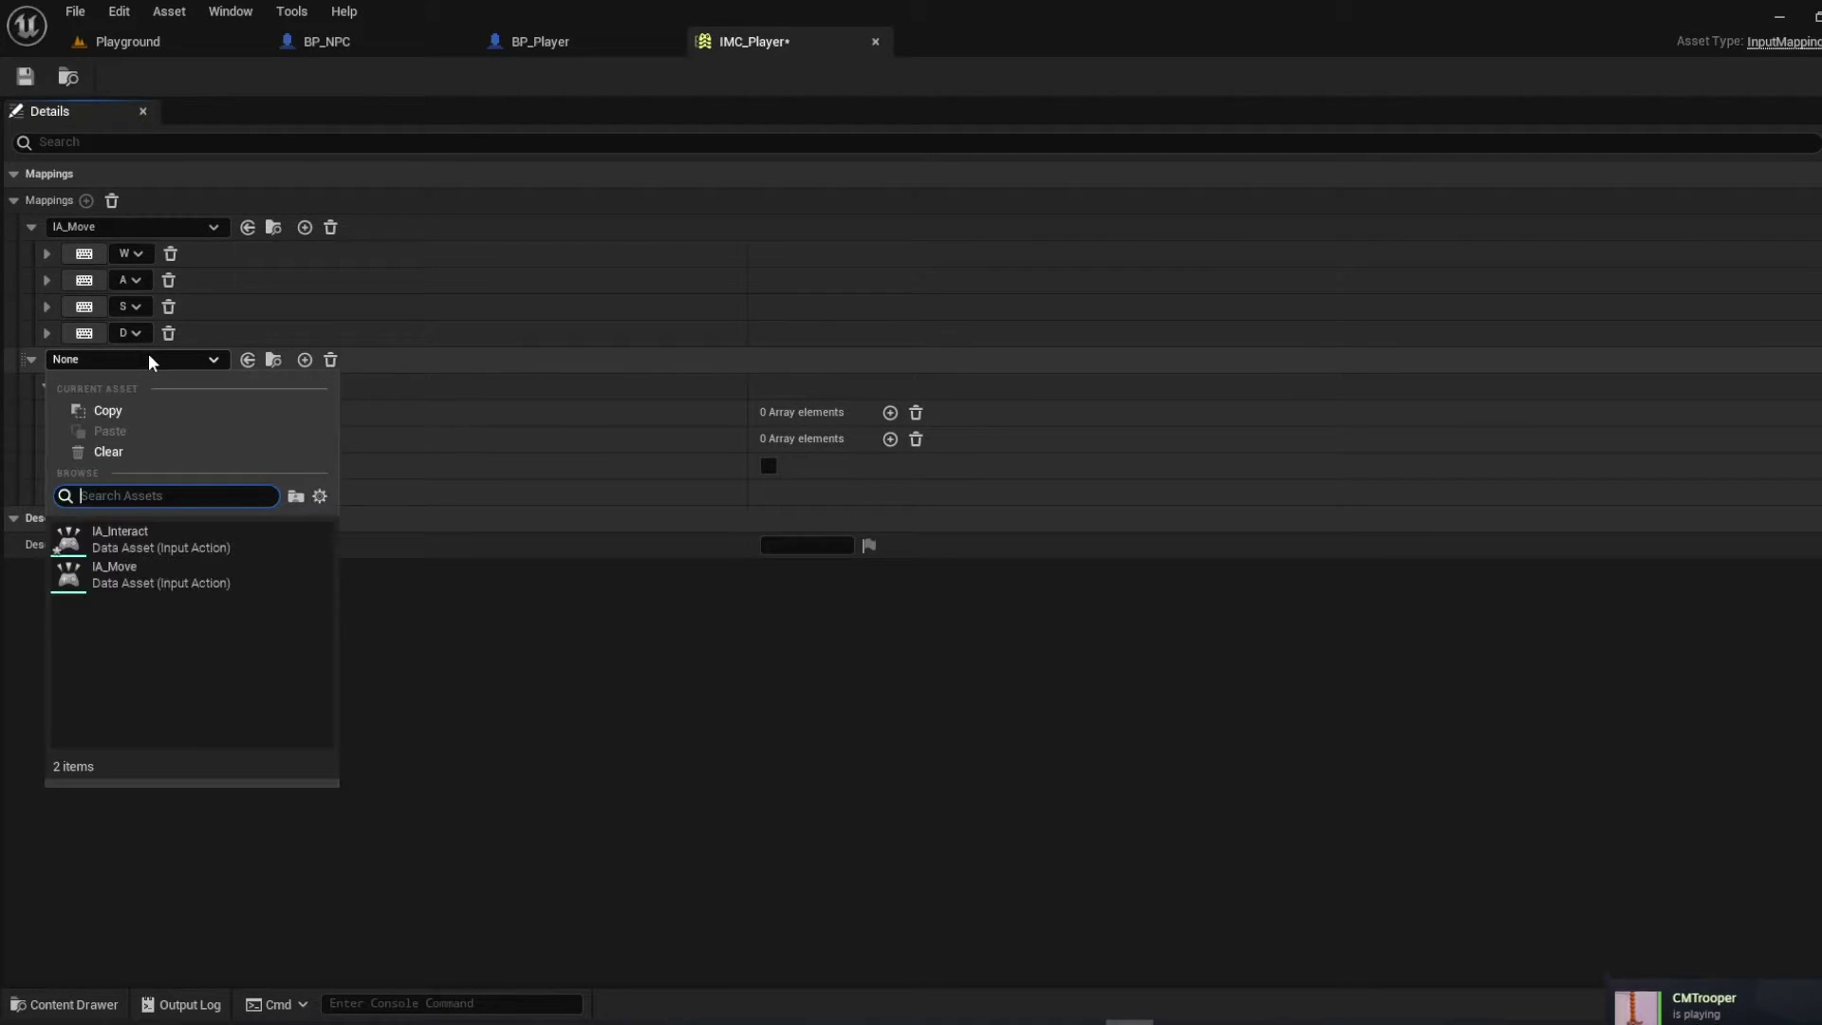
click(144, 536)
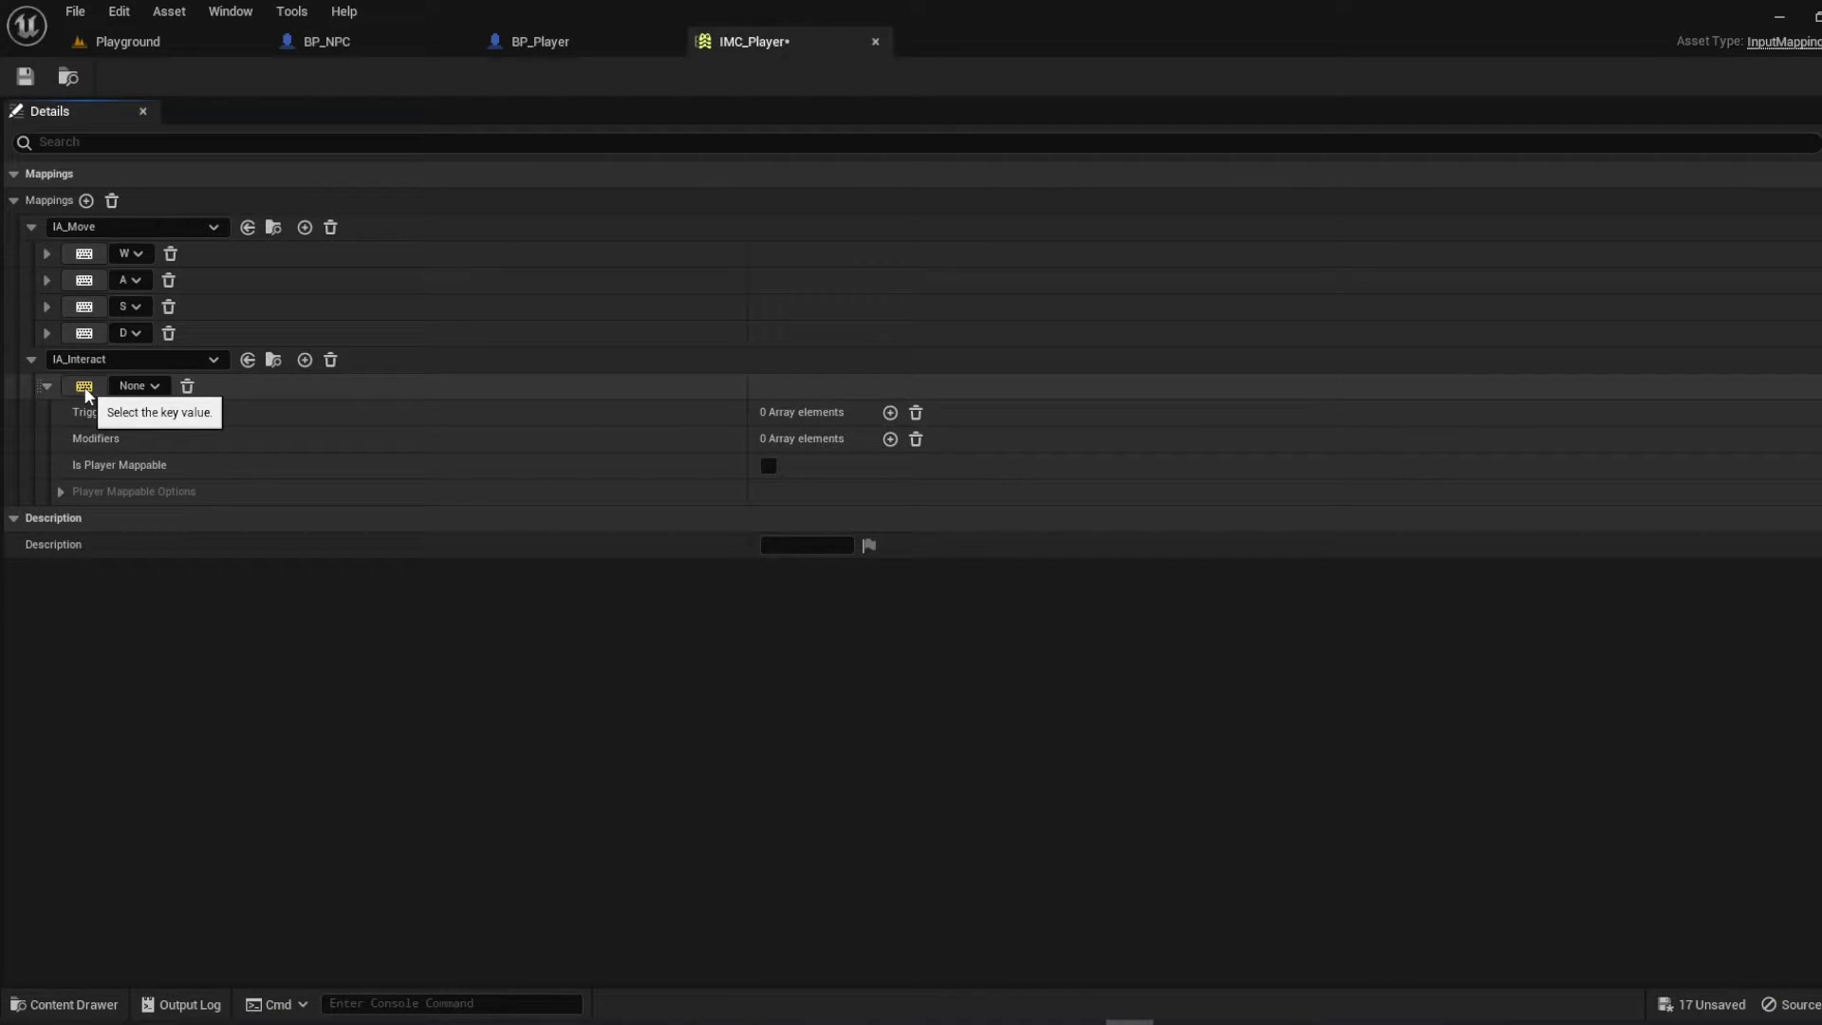
click(84, 386)
key(e)
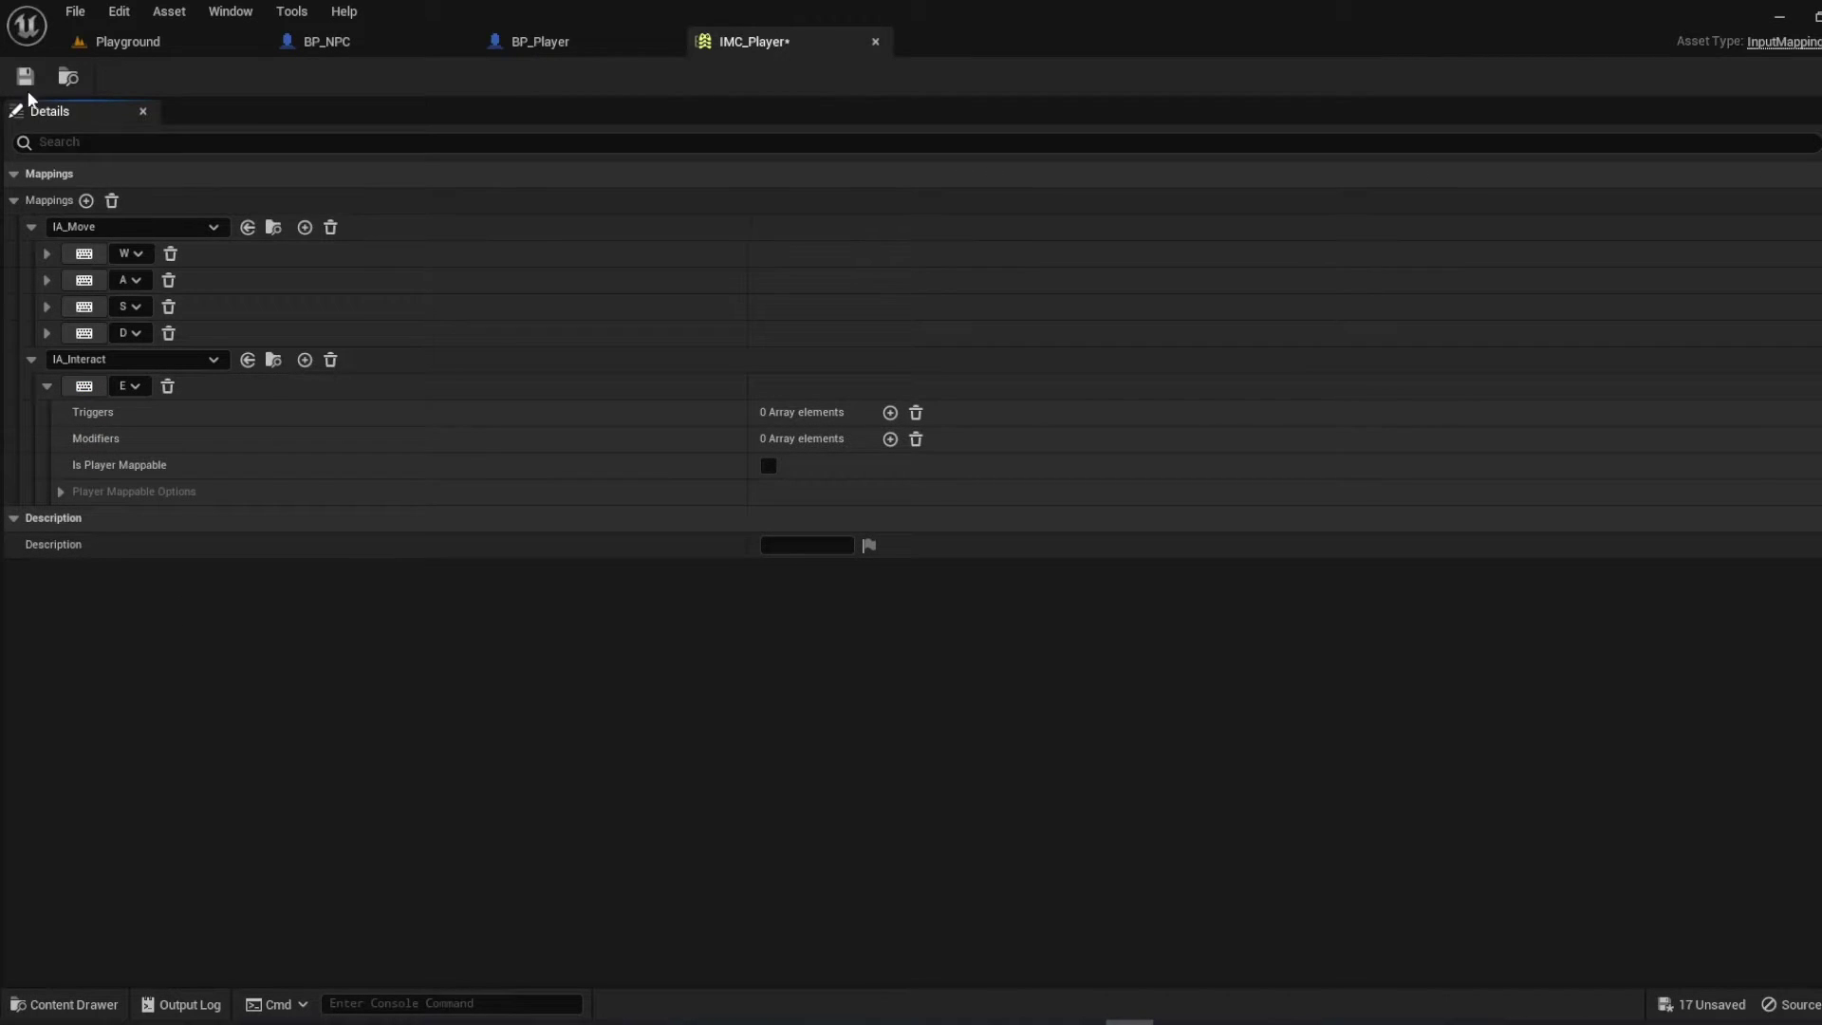
Add an IA_Move input event in BP_Player inside a purple comment titled Dialogue
click(878, 42)
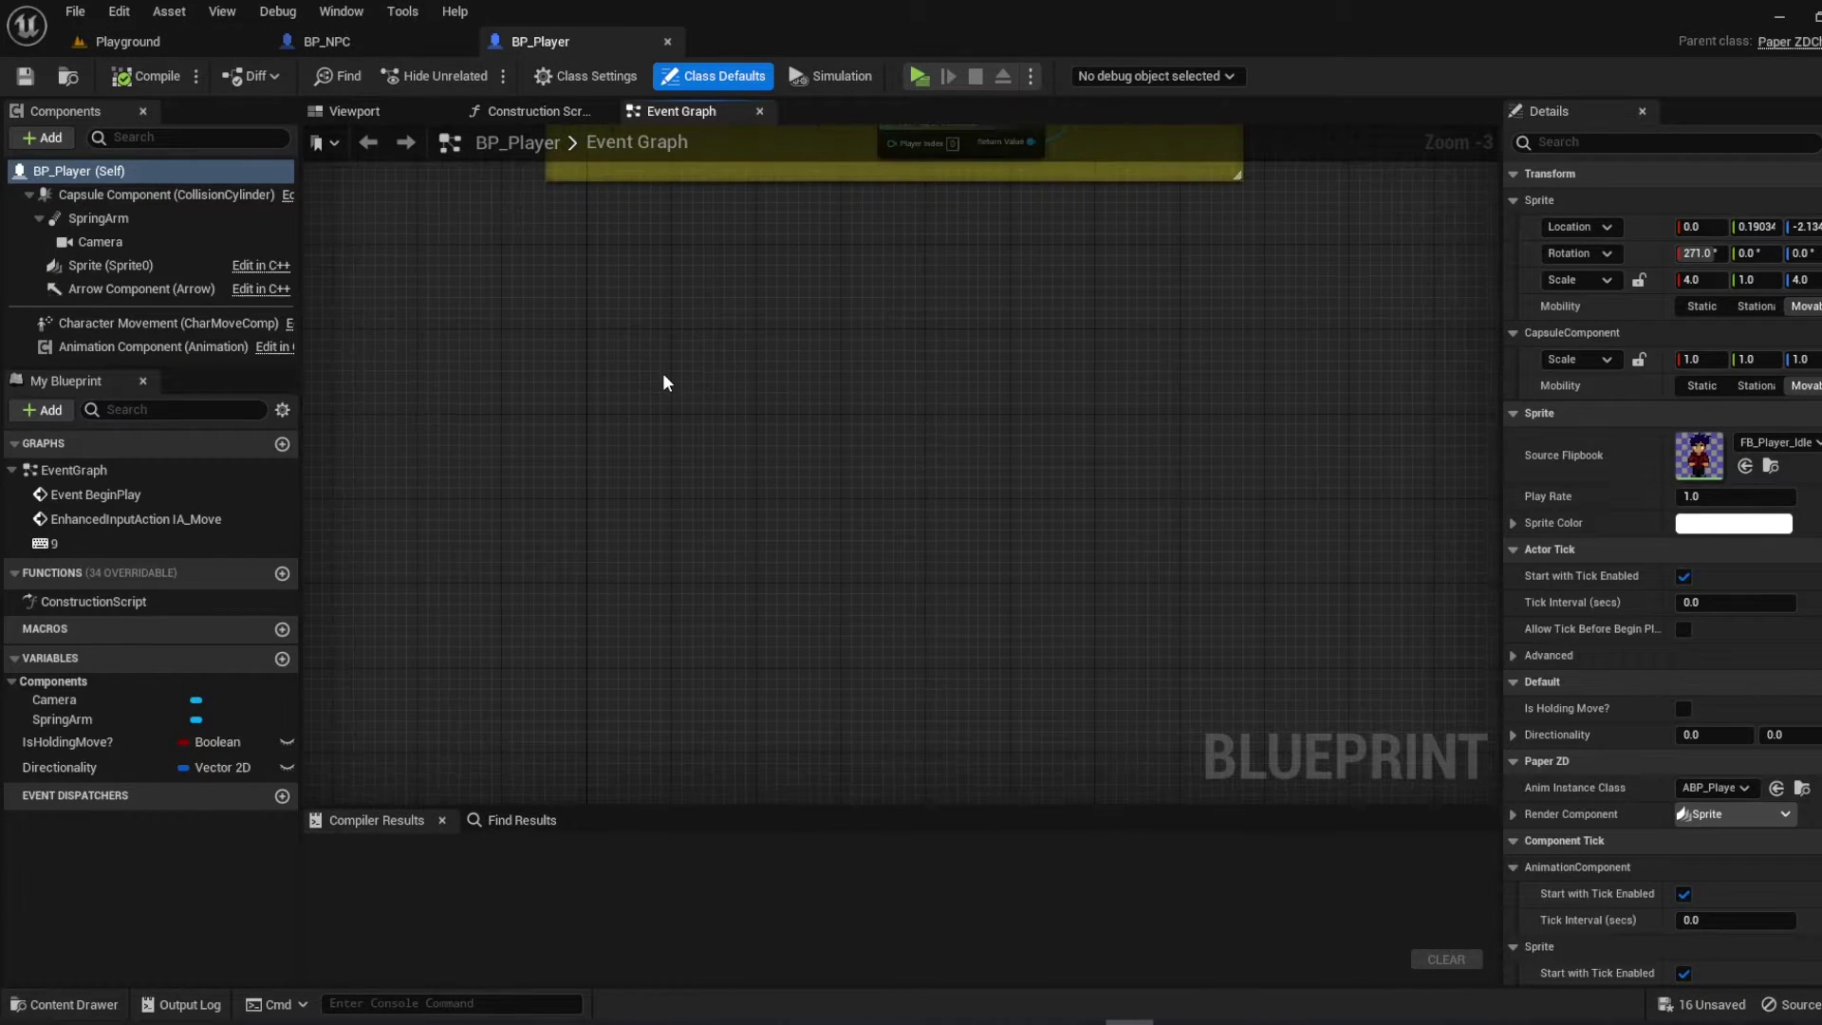
right_click(650, 423)
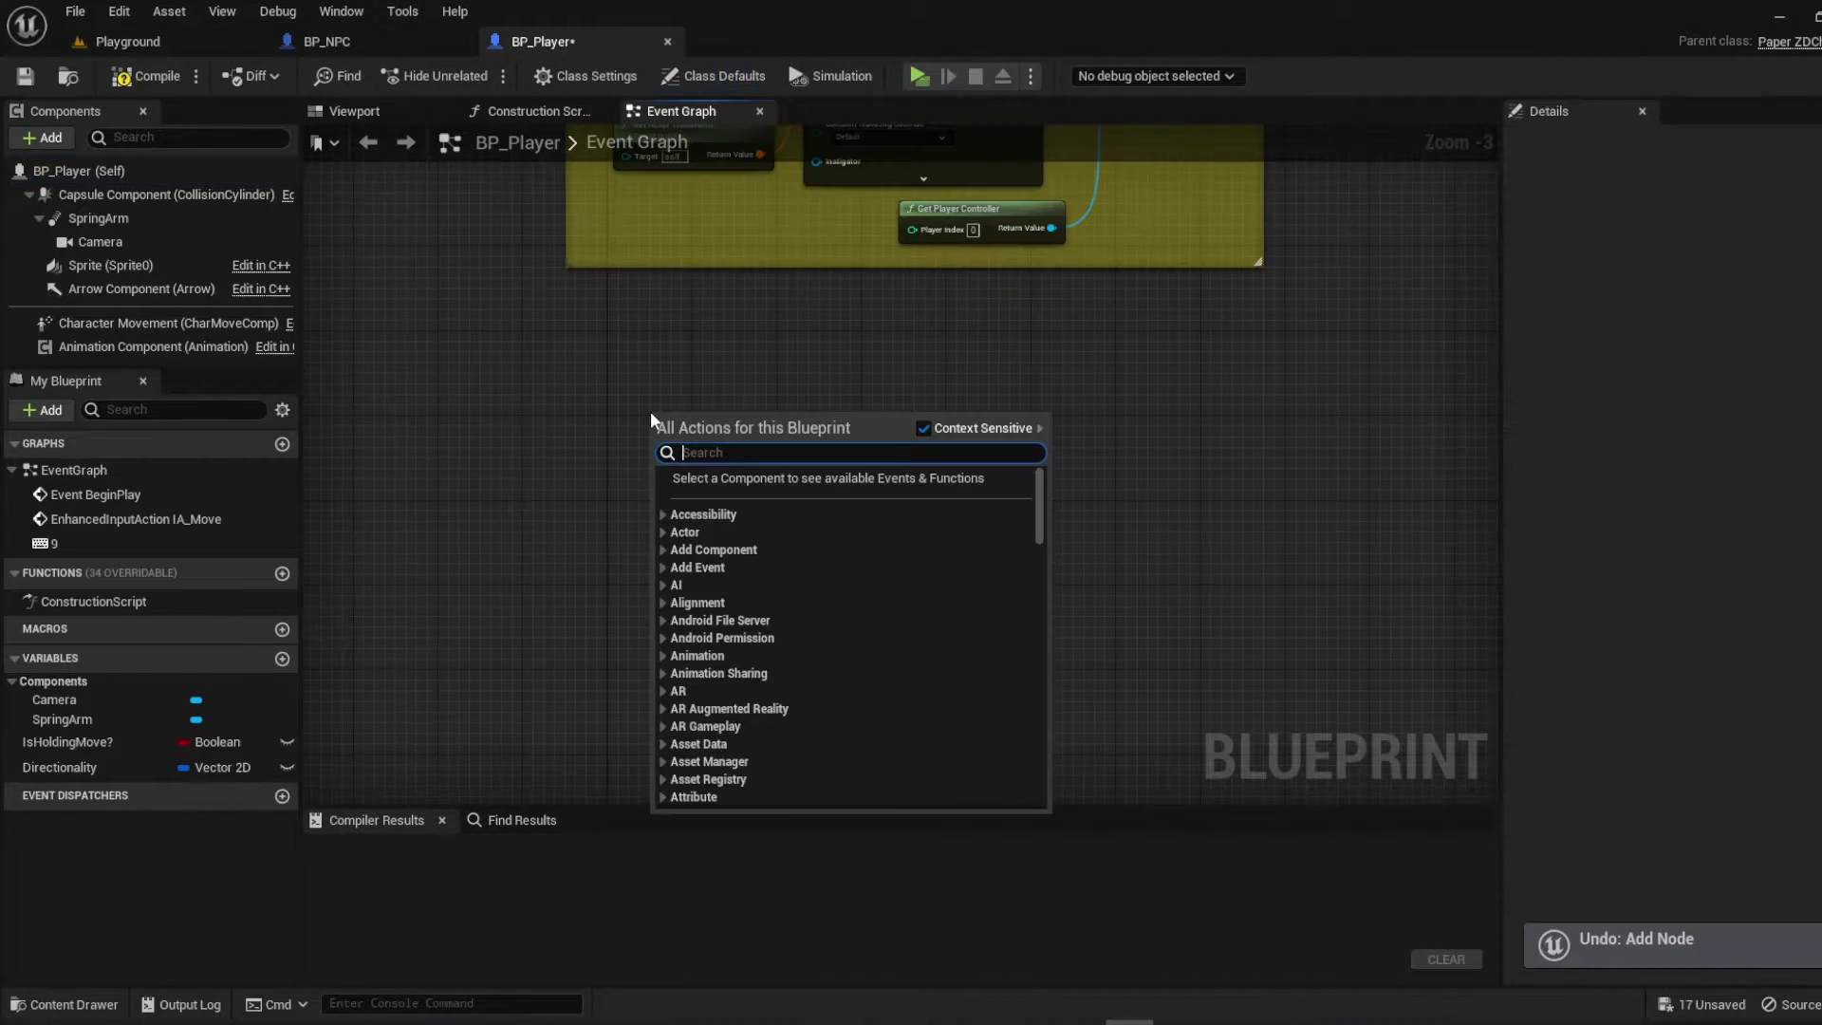
text(ia move)
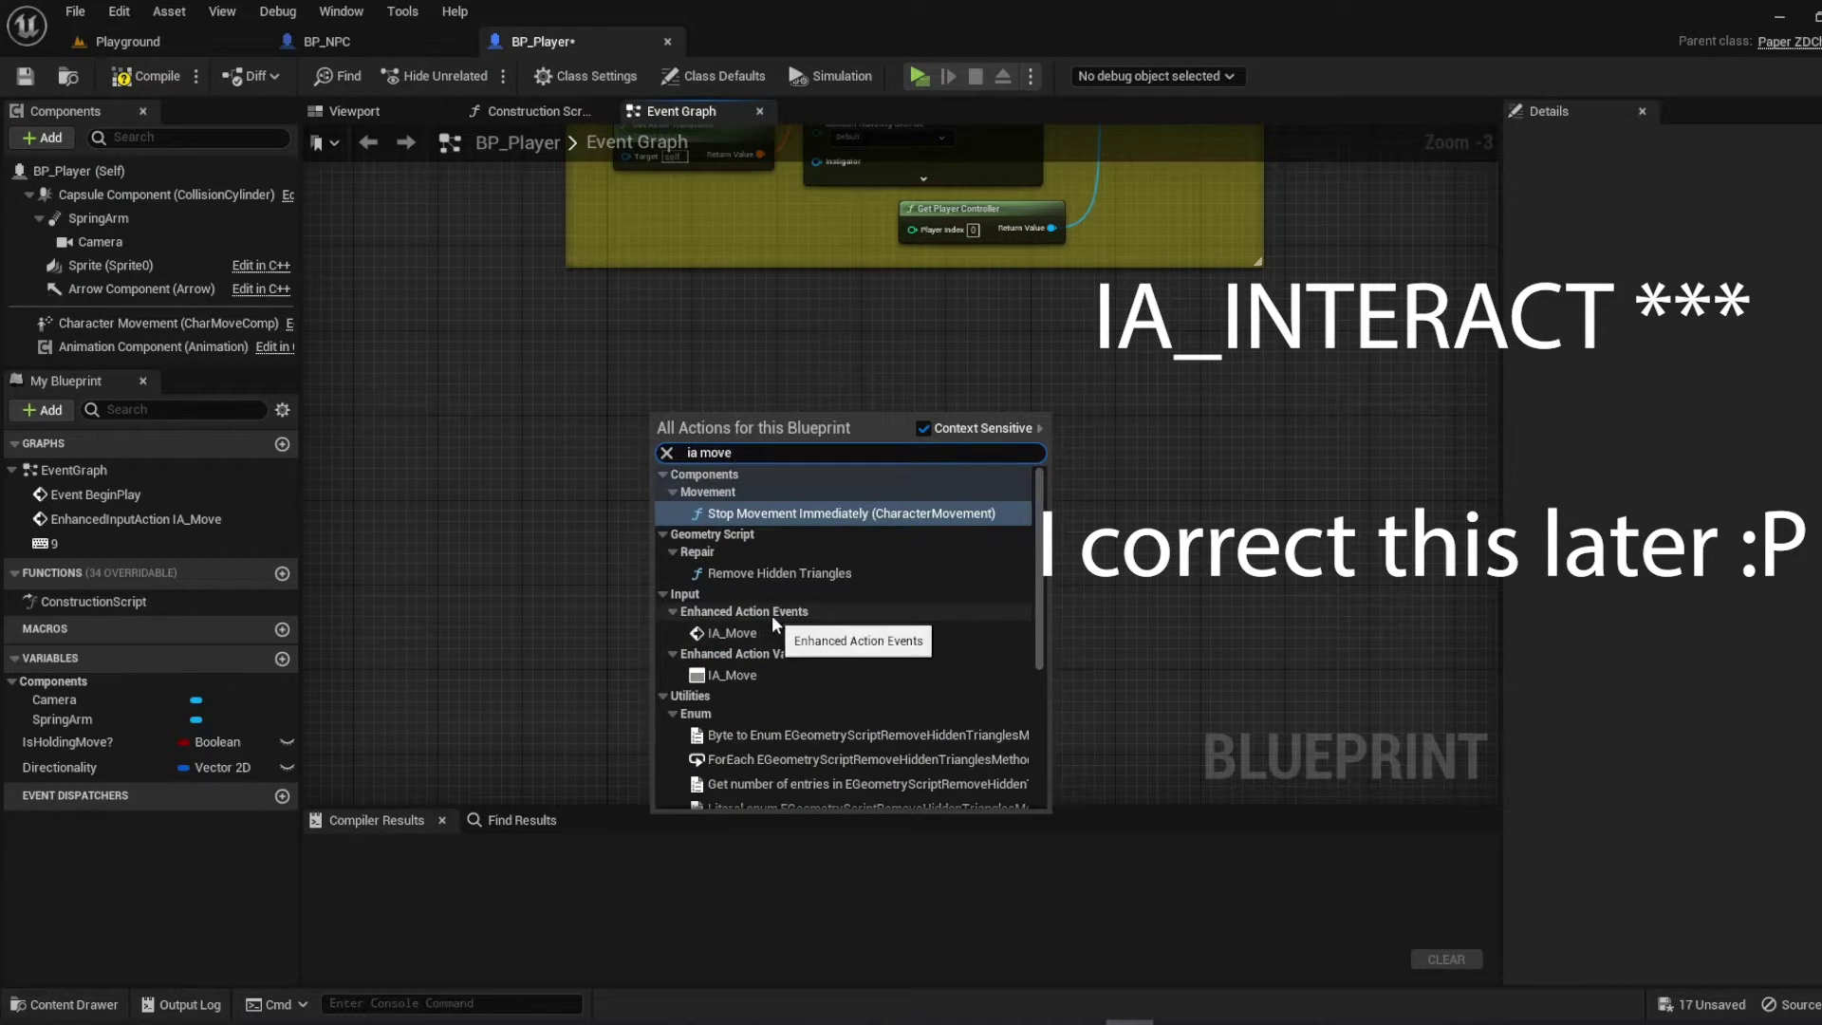
click(720, 632)
scroll(588, 397, up, 1)
text(cDialogue)
key(Return)
click(1732, 254)
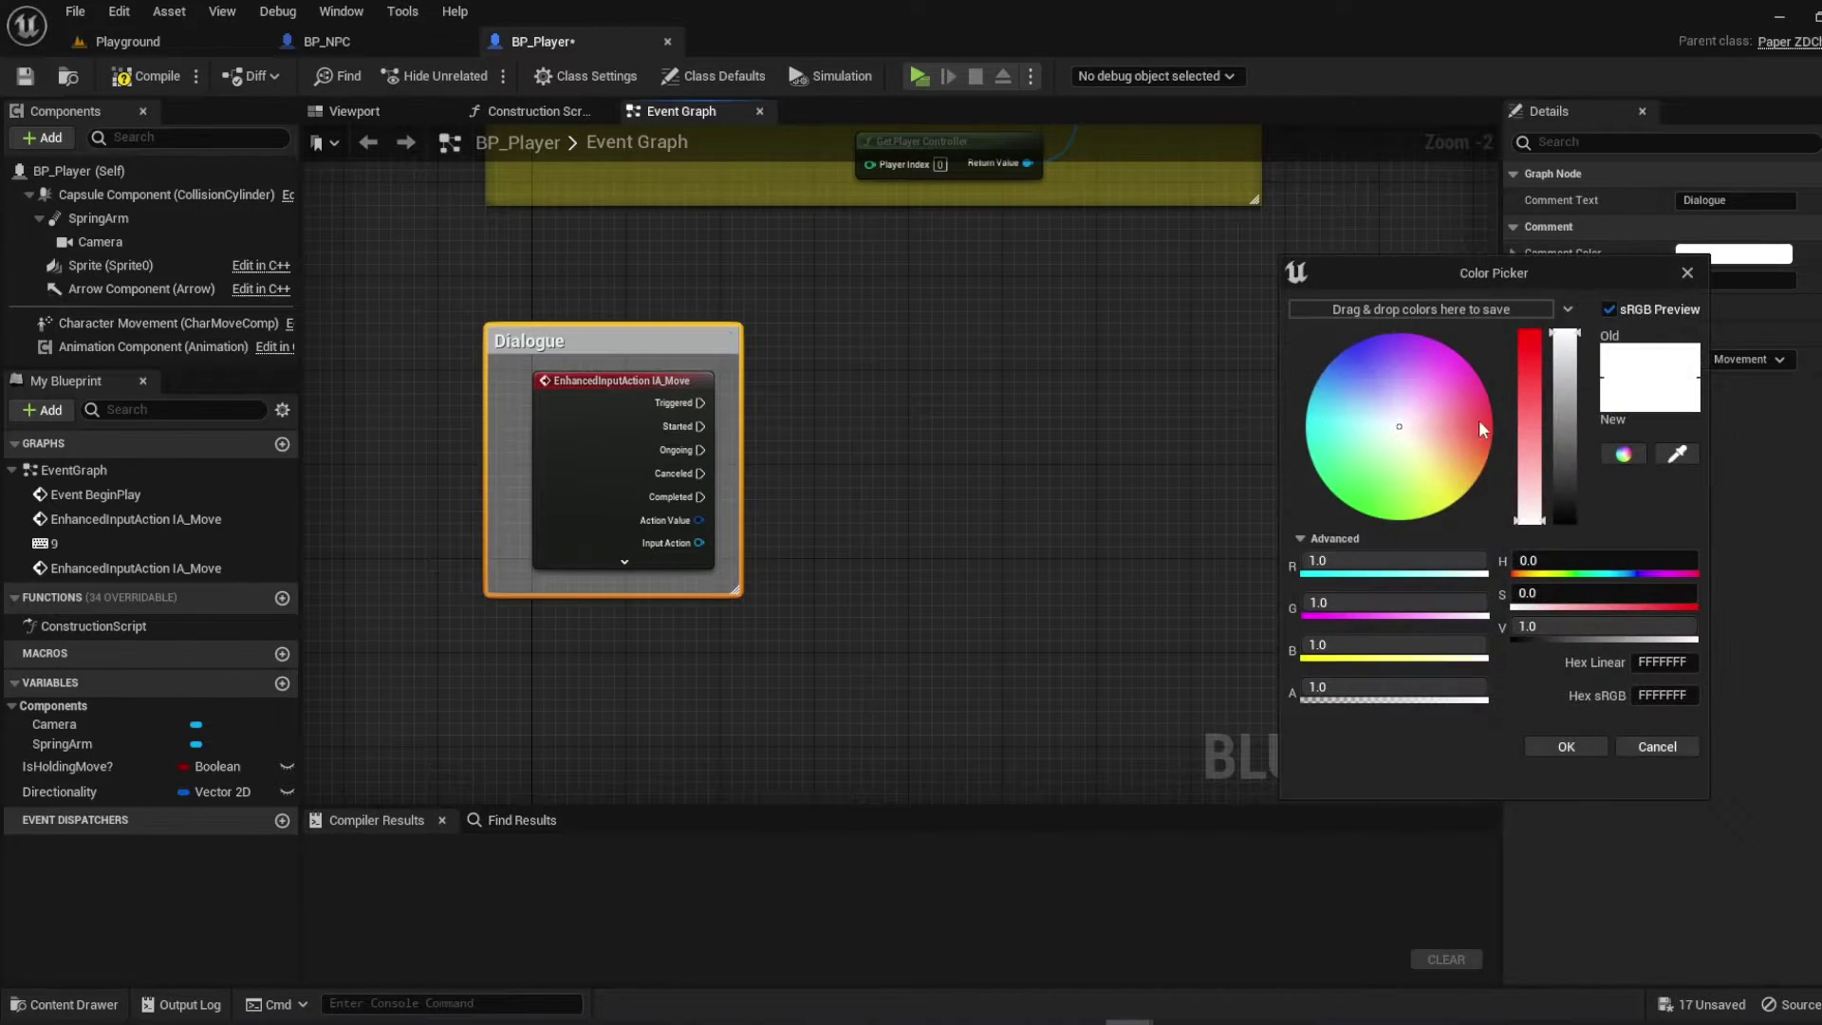
click(1443, 406)
click(998, 428)
scroll(569, 407, up, 1)
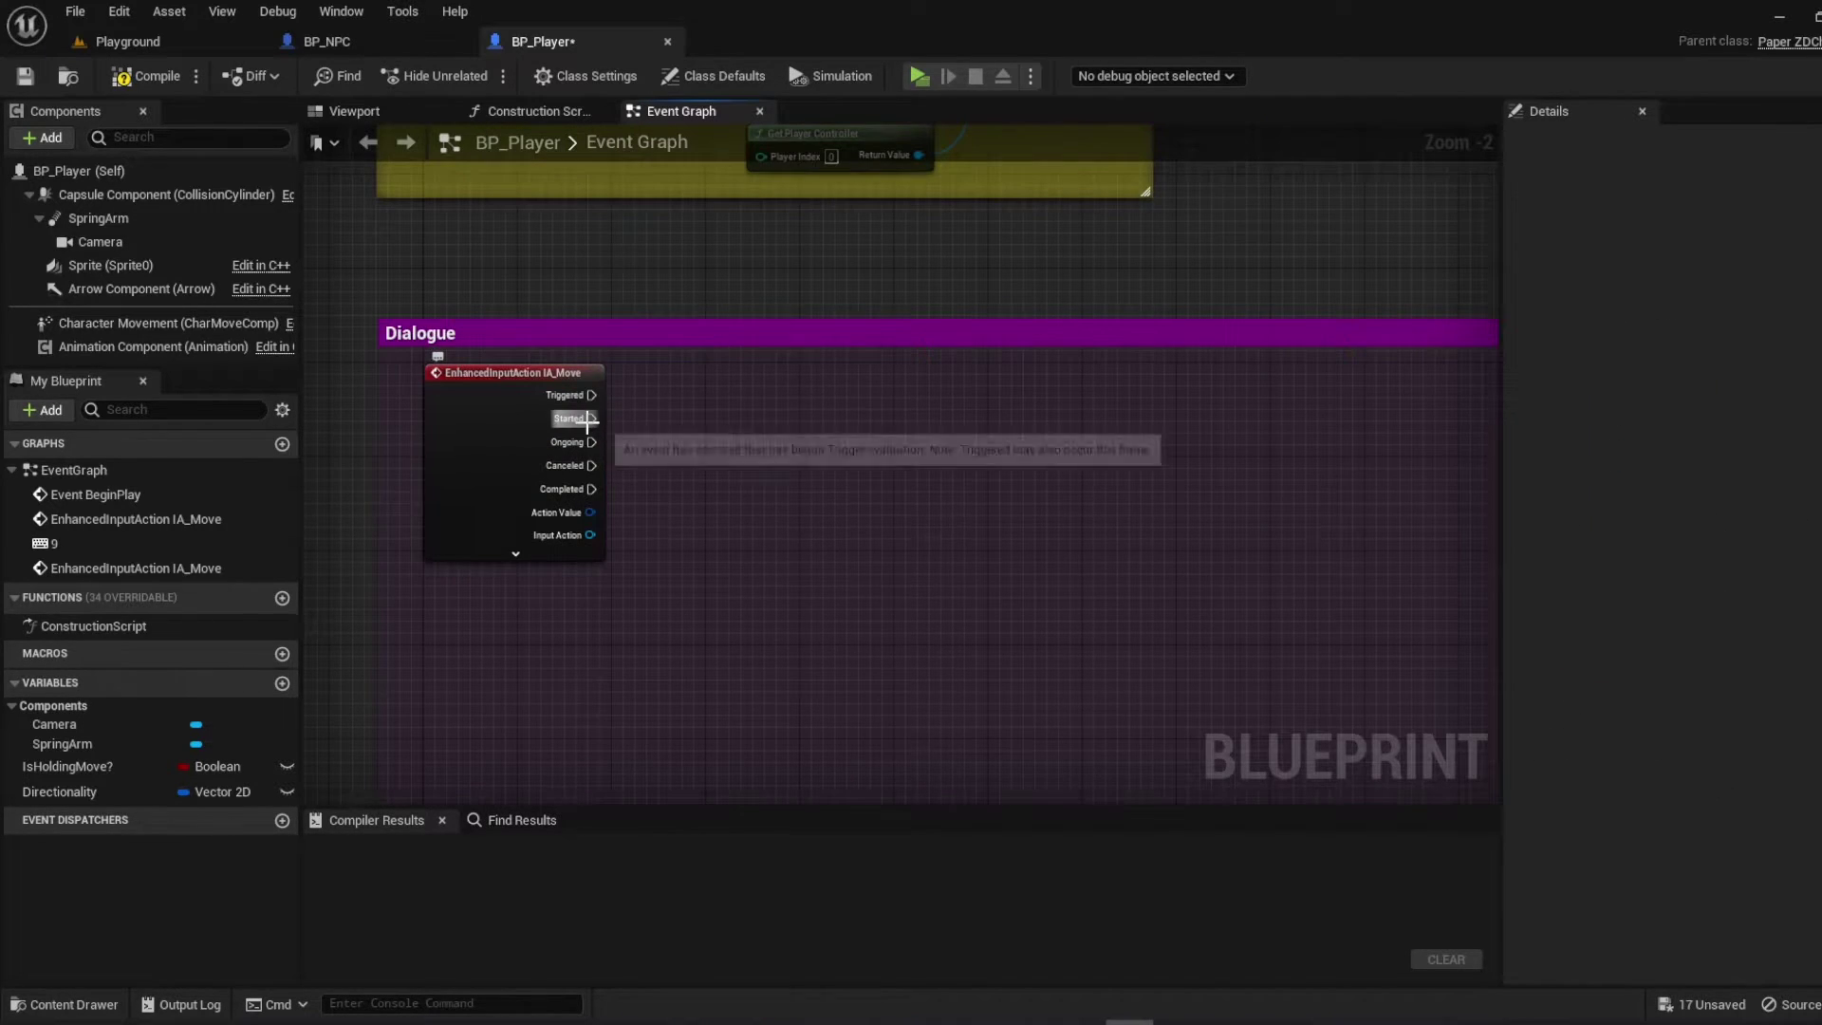
scroll(584, 416, up, 1)
Run a For Each Loop from Started whose Array comes from Get Overlapping Actors
drag(586, 417, 768, 415)
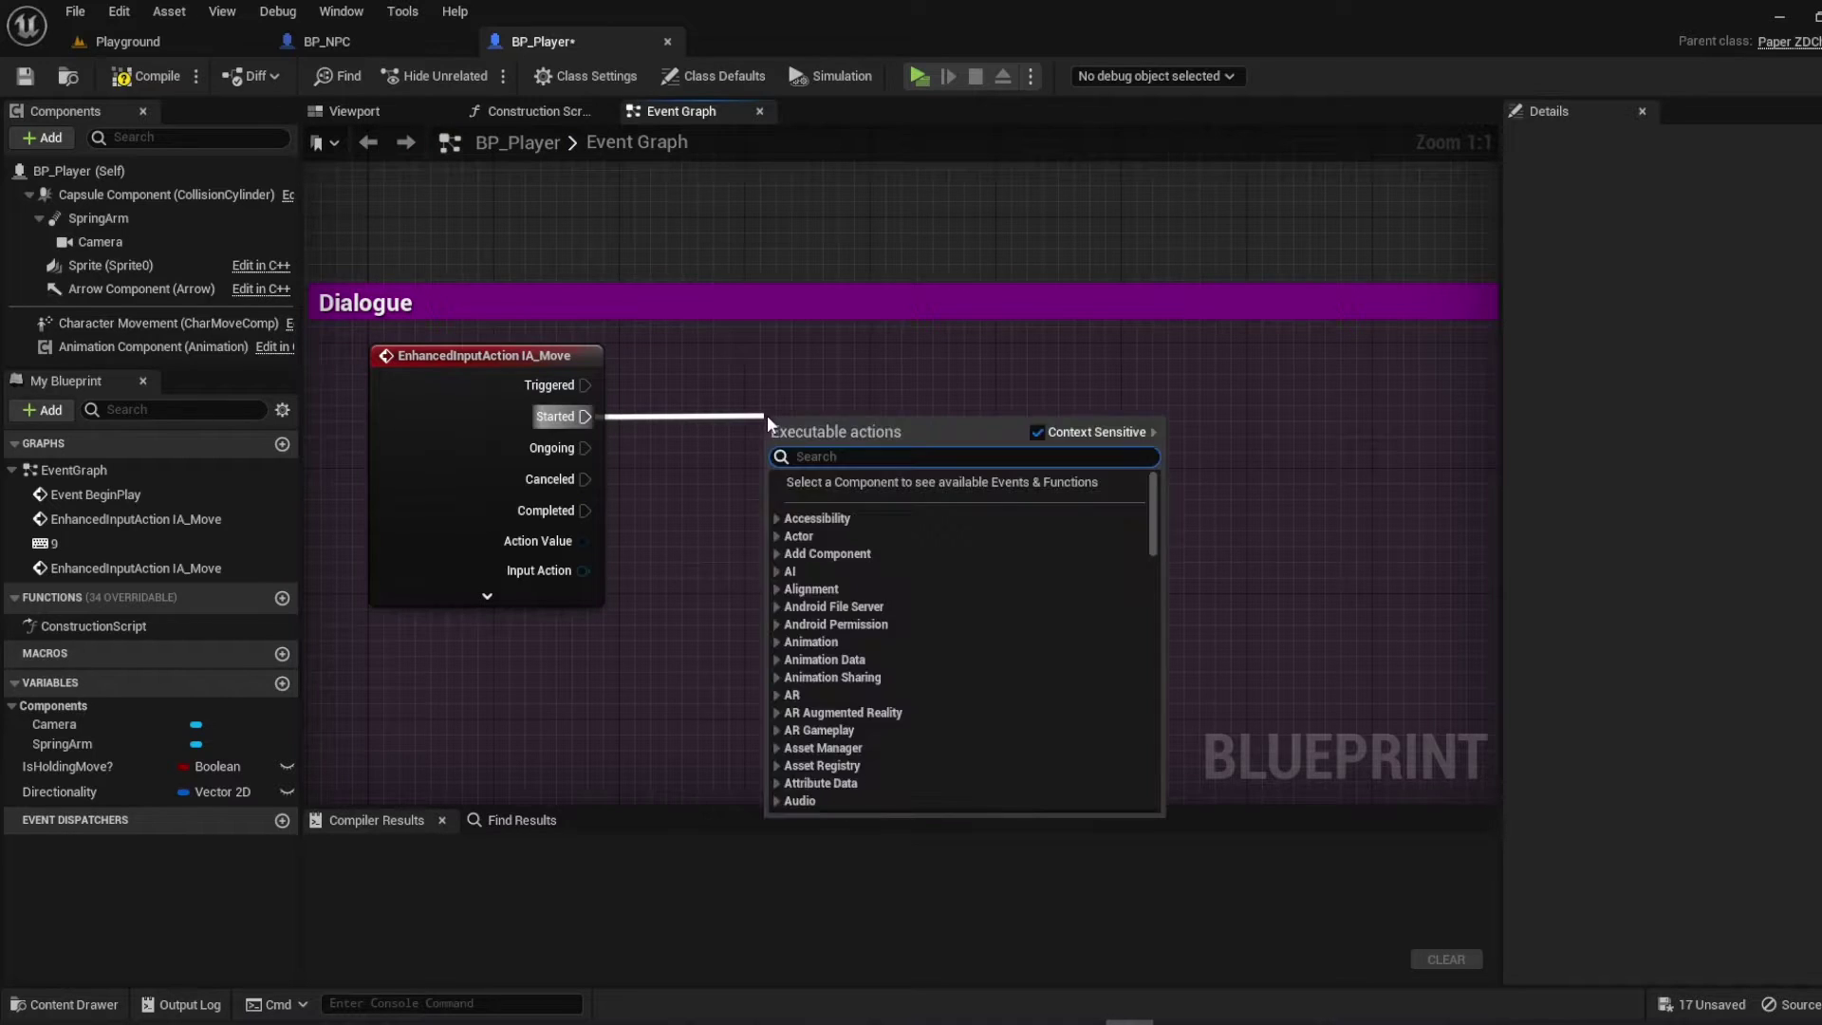
text(For)
click(861, 661)
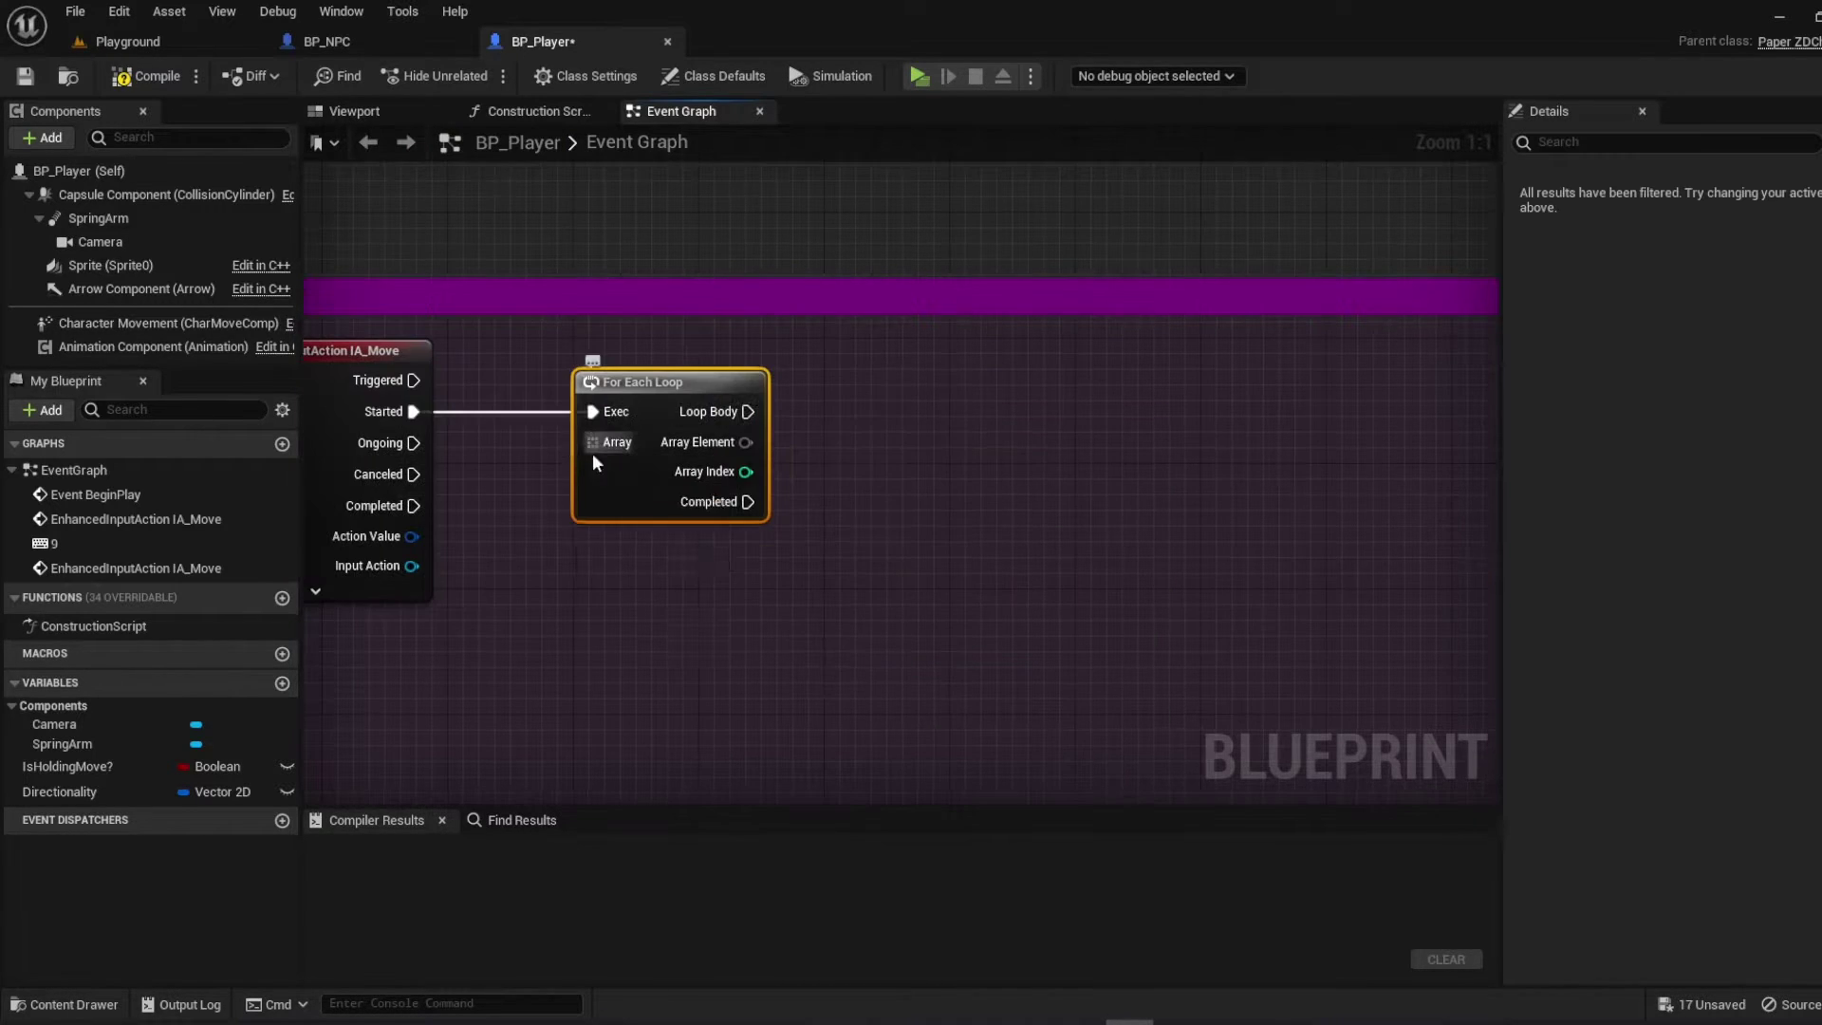
drag(592, 441, 540, 688)
text(get overla)
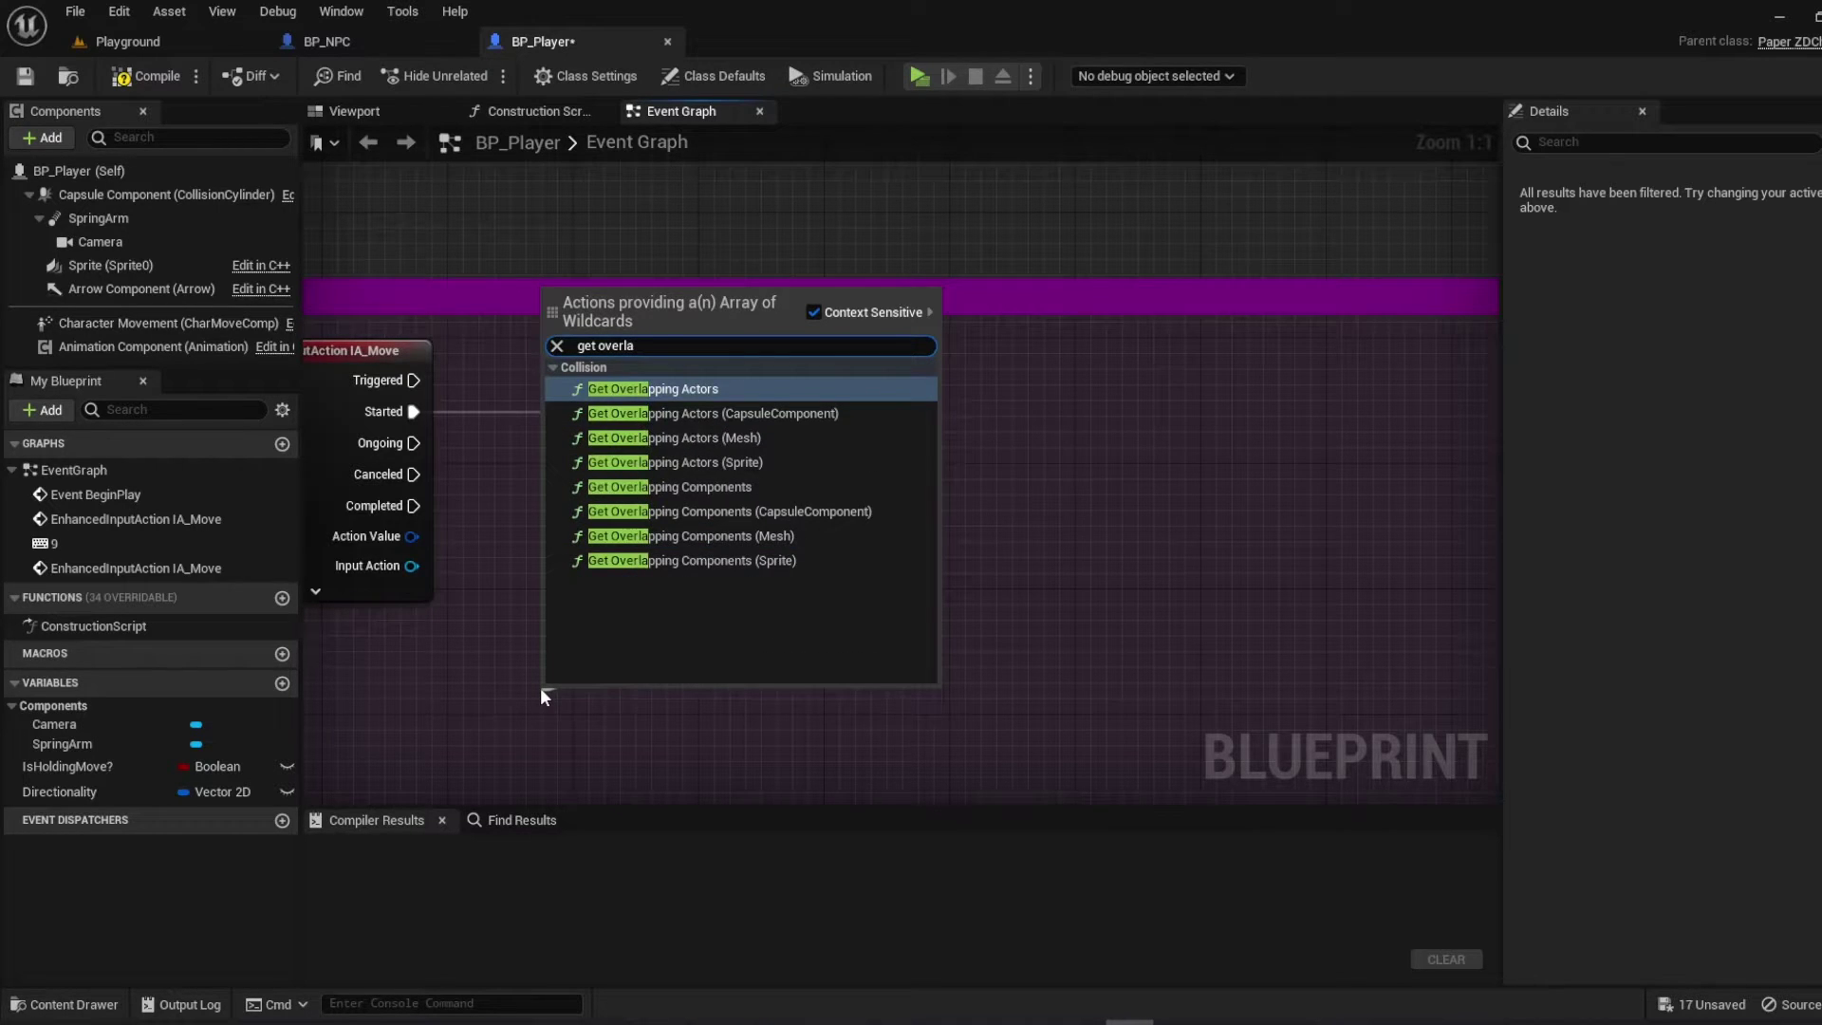
click(652, 388)
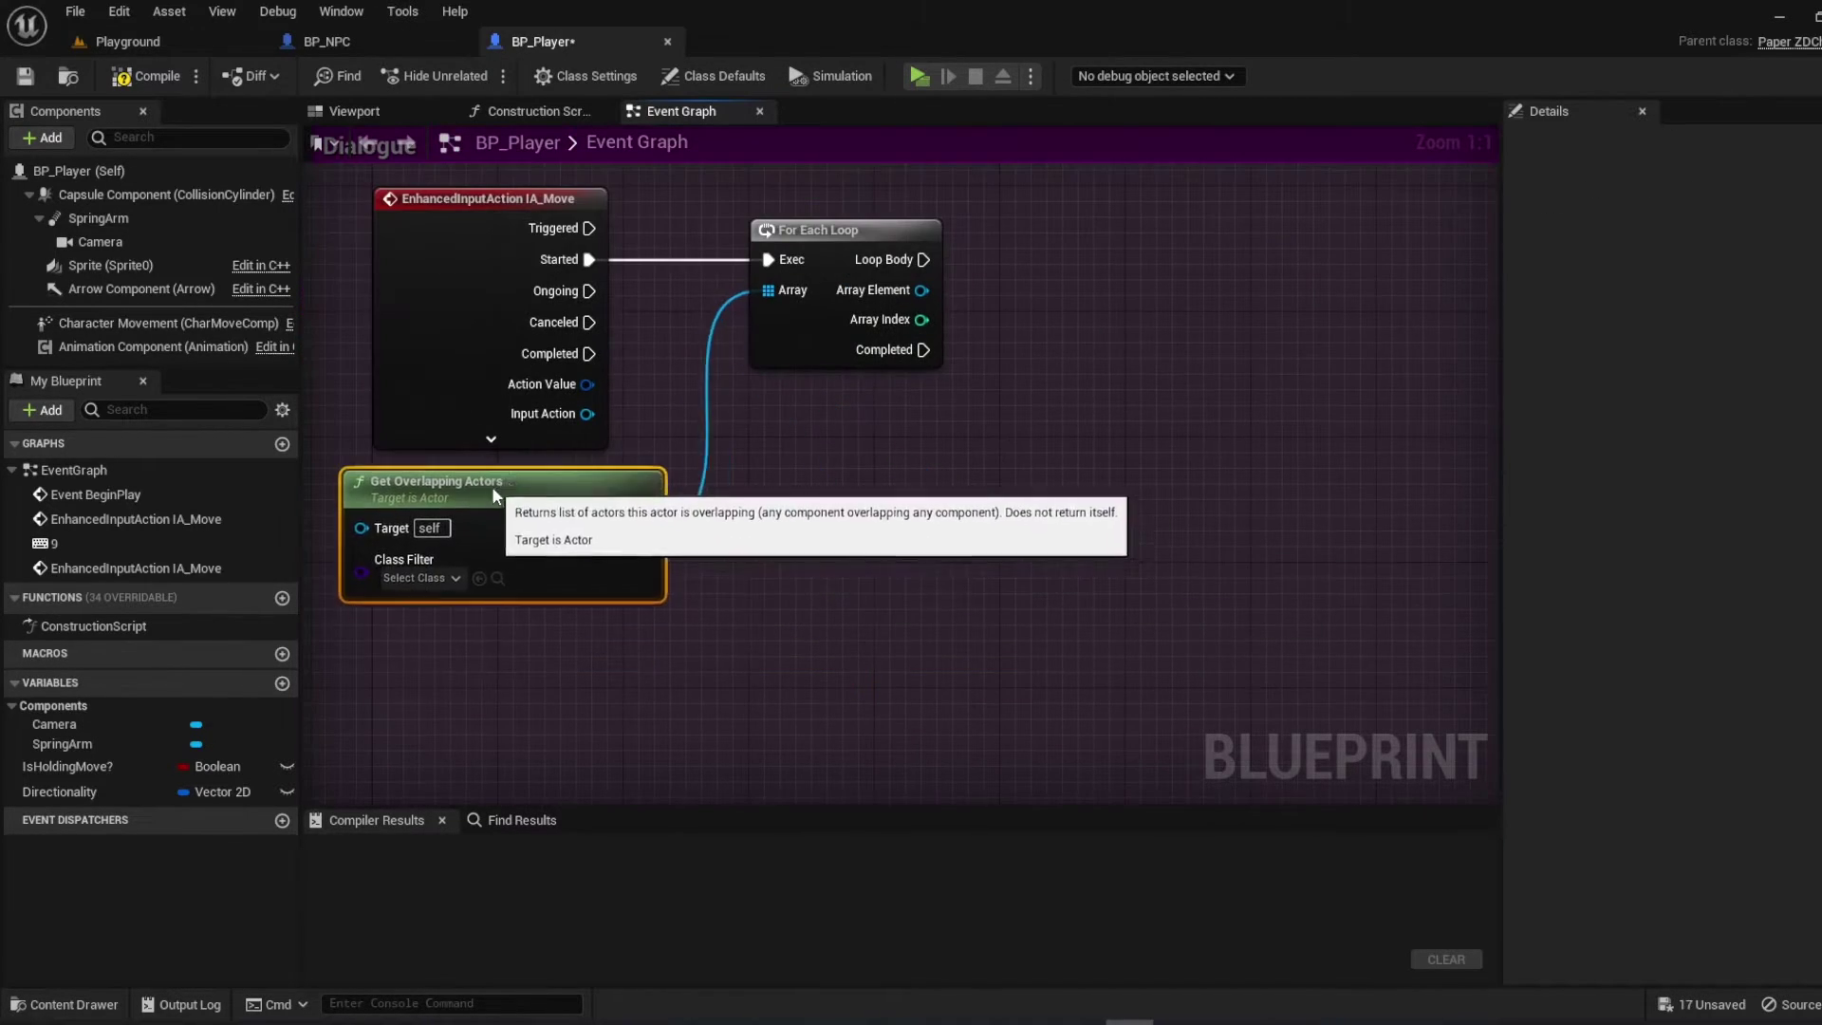
Add a Sphere Collision component to BP_Player named TriggerOverlap
click(382, 104)
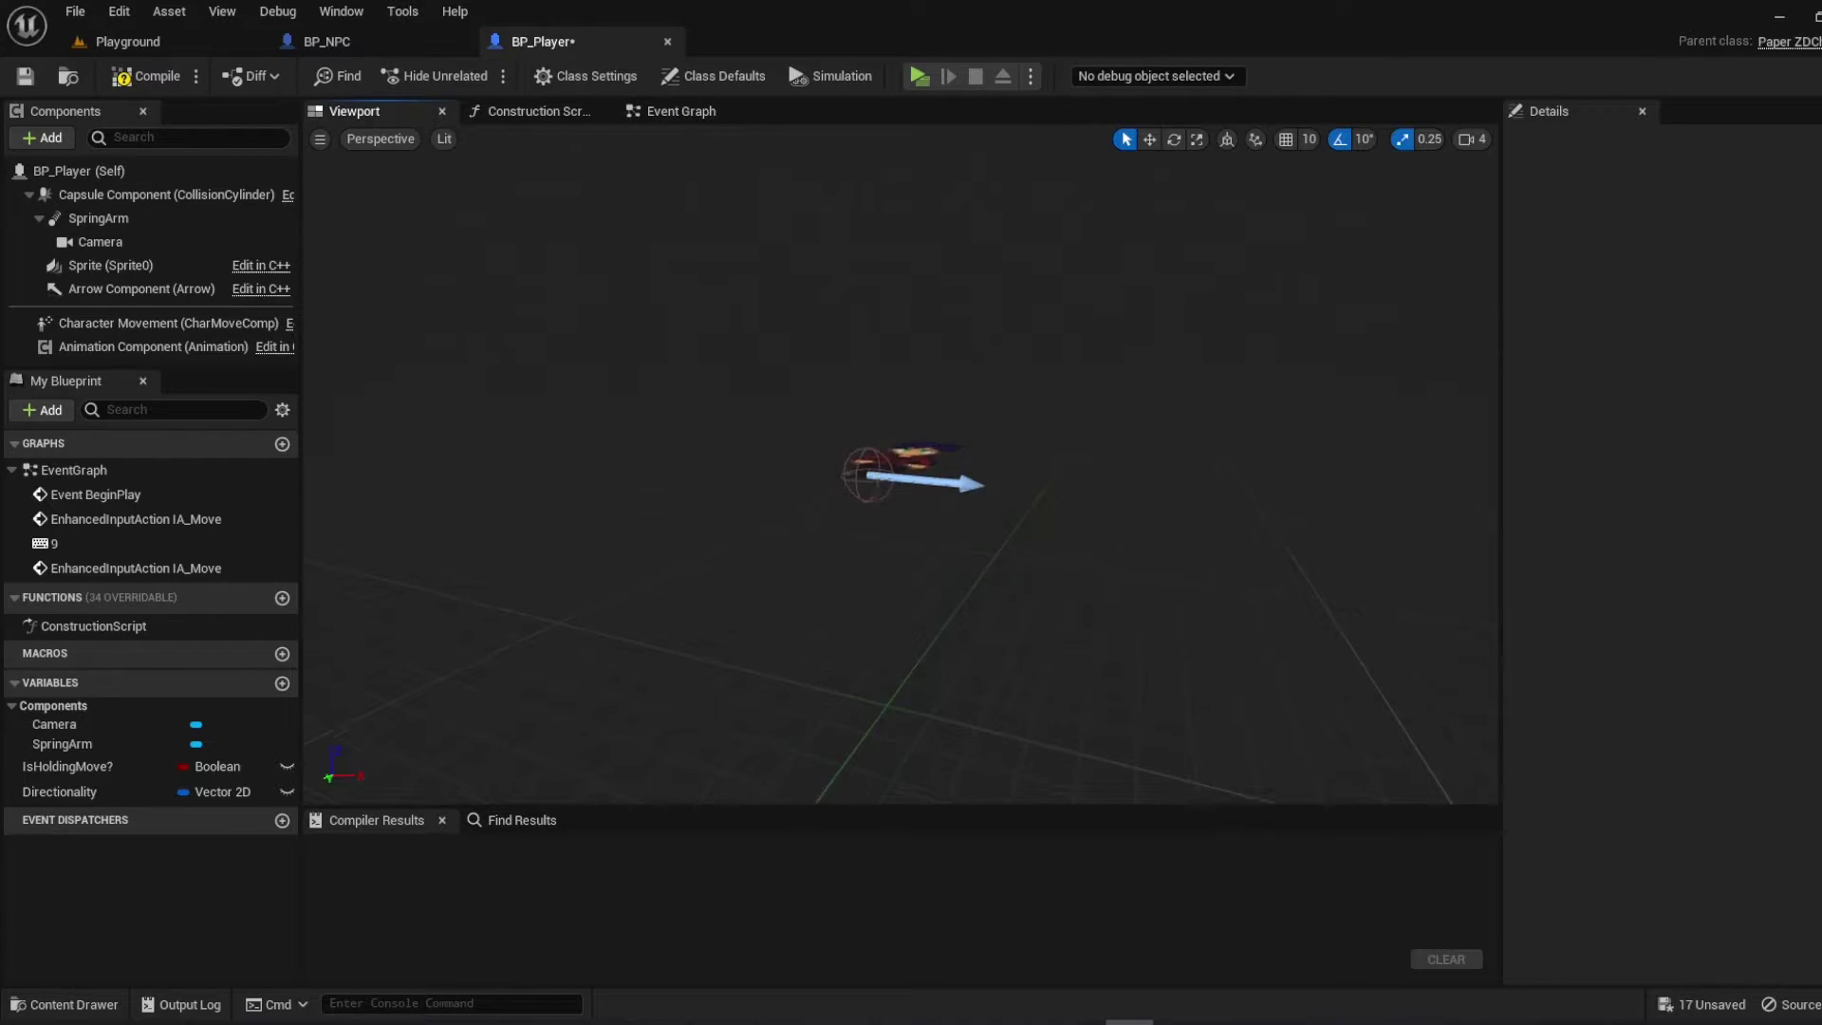
click(47, 138)
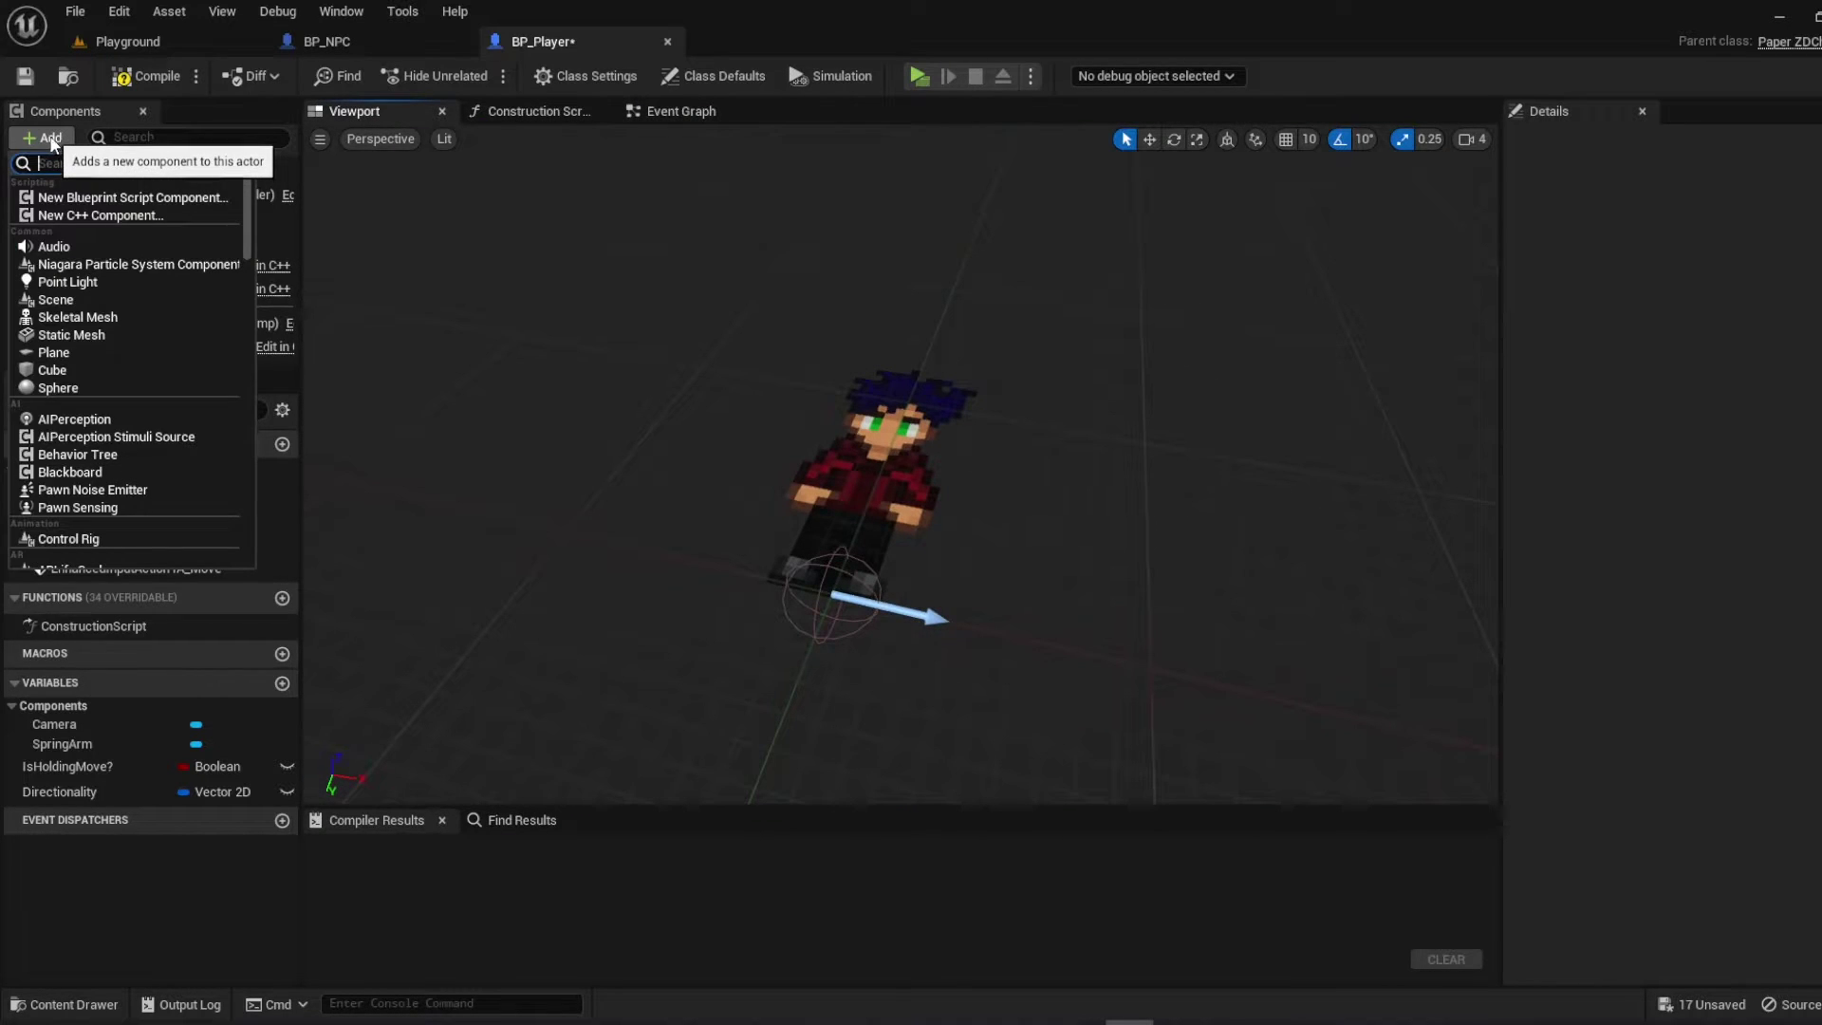
text(Spere)
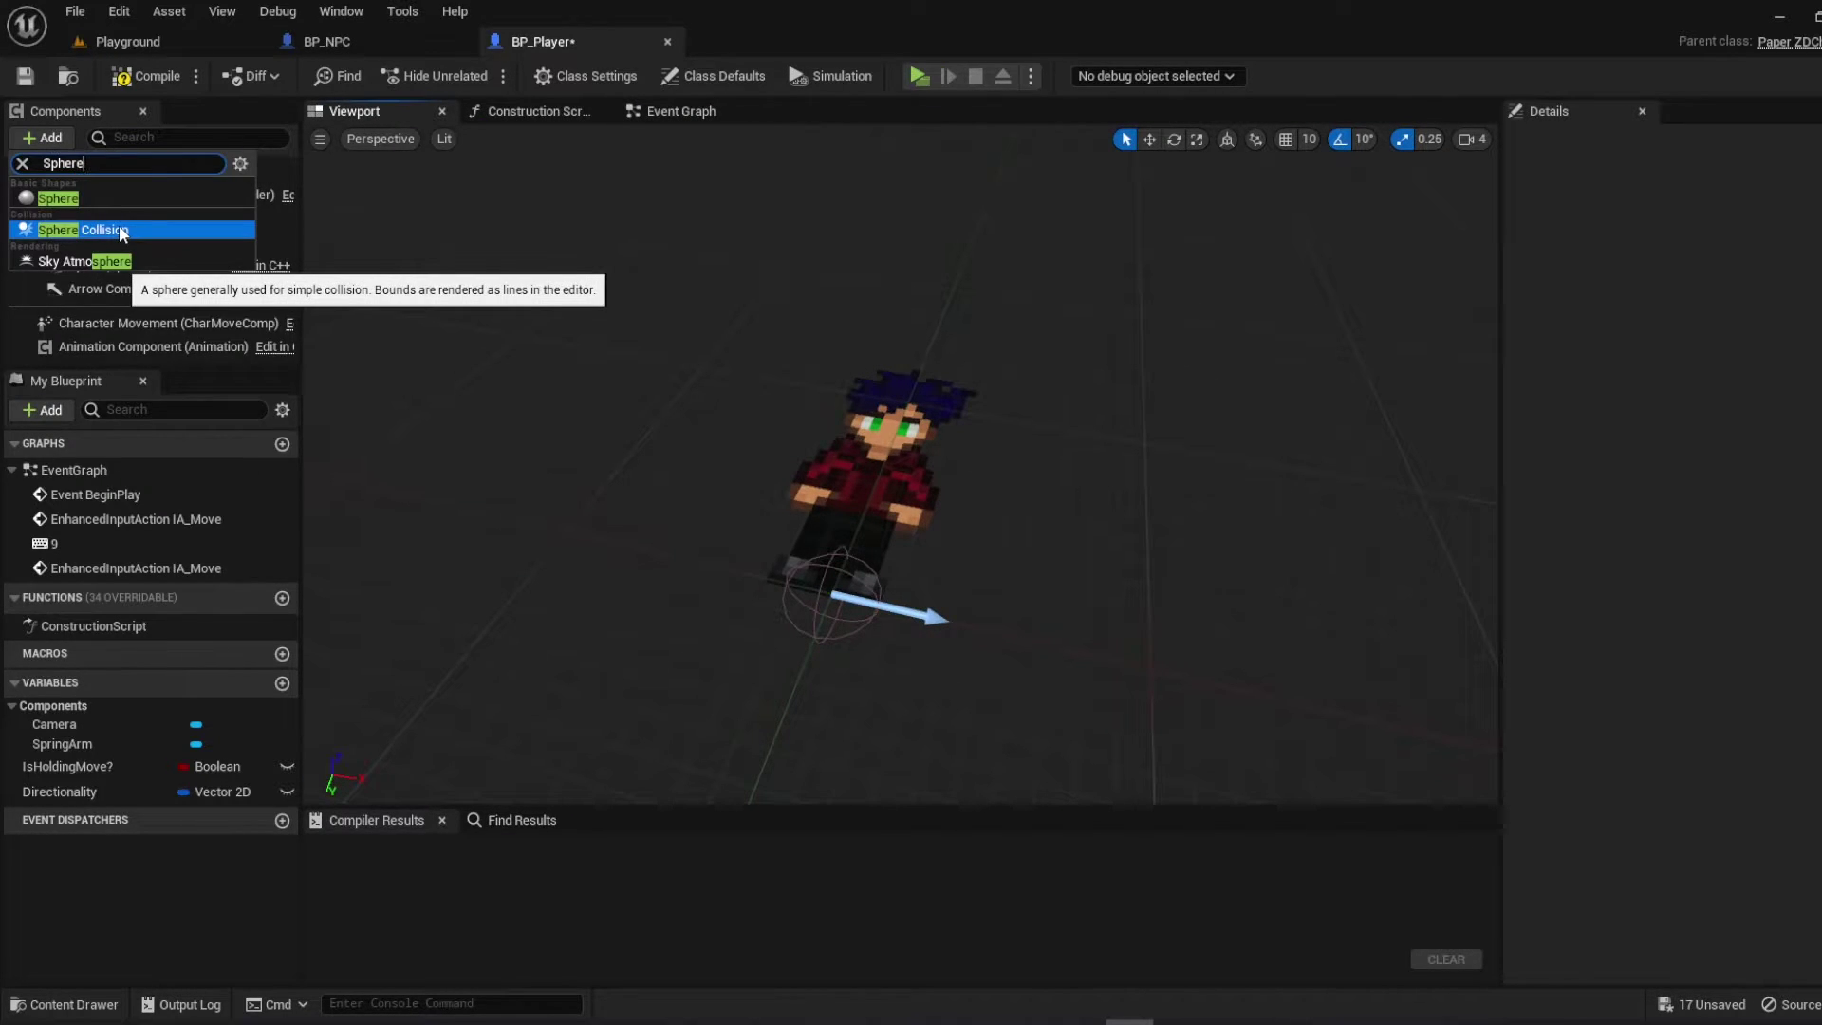
click(117, 225)
text(TriggerOverlap)
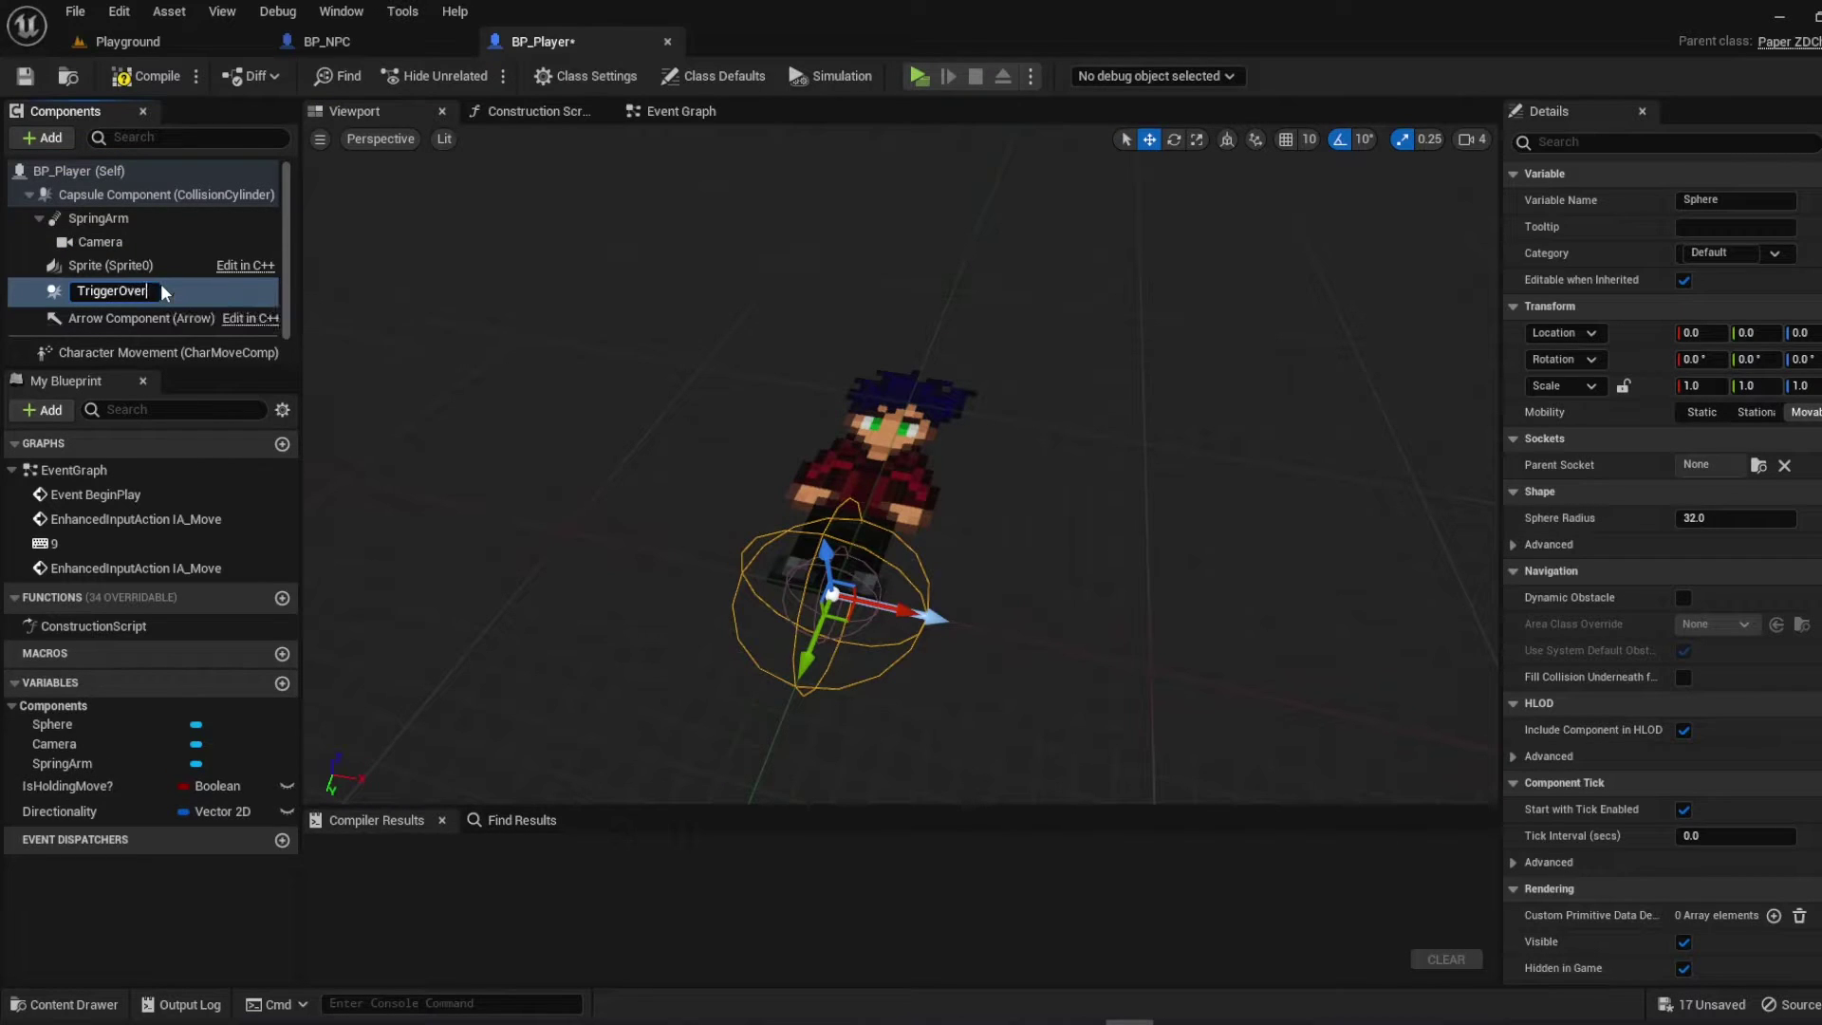
key(Return)
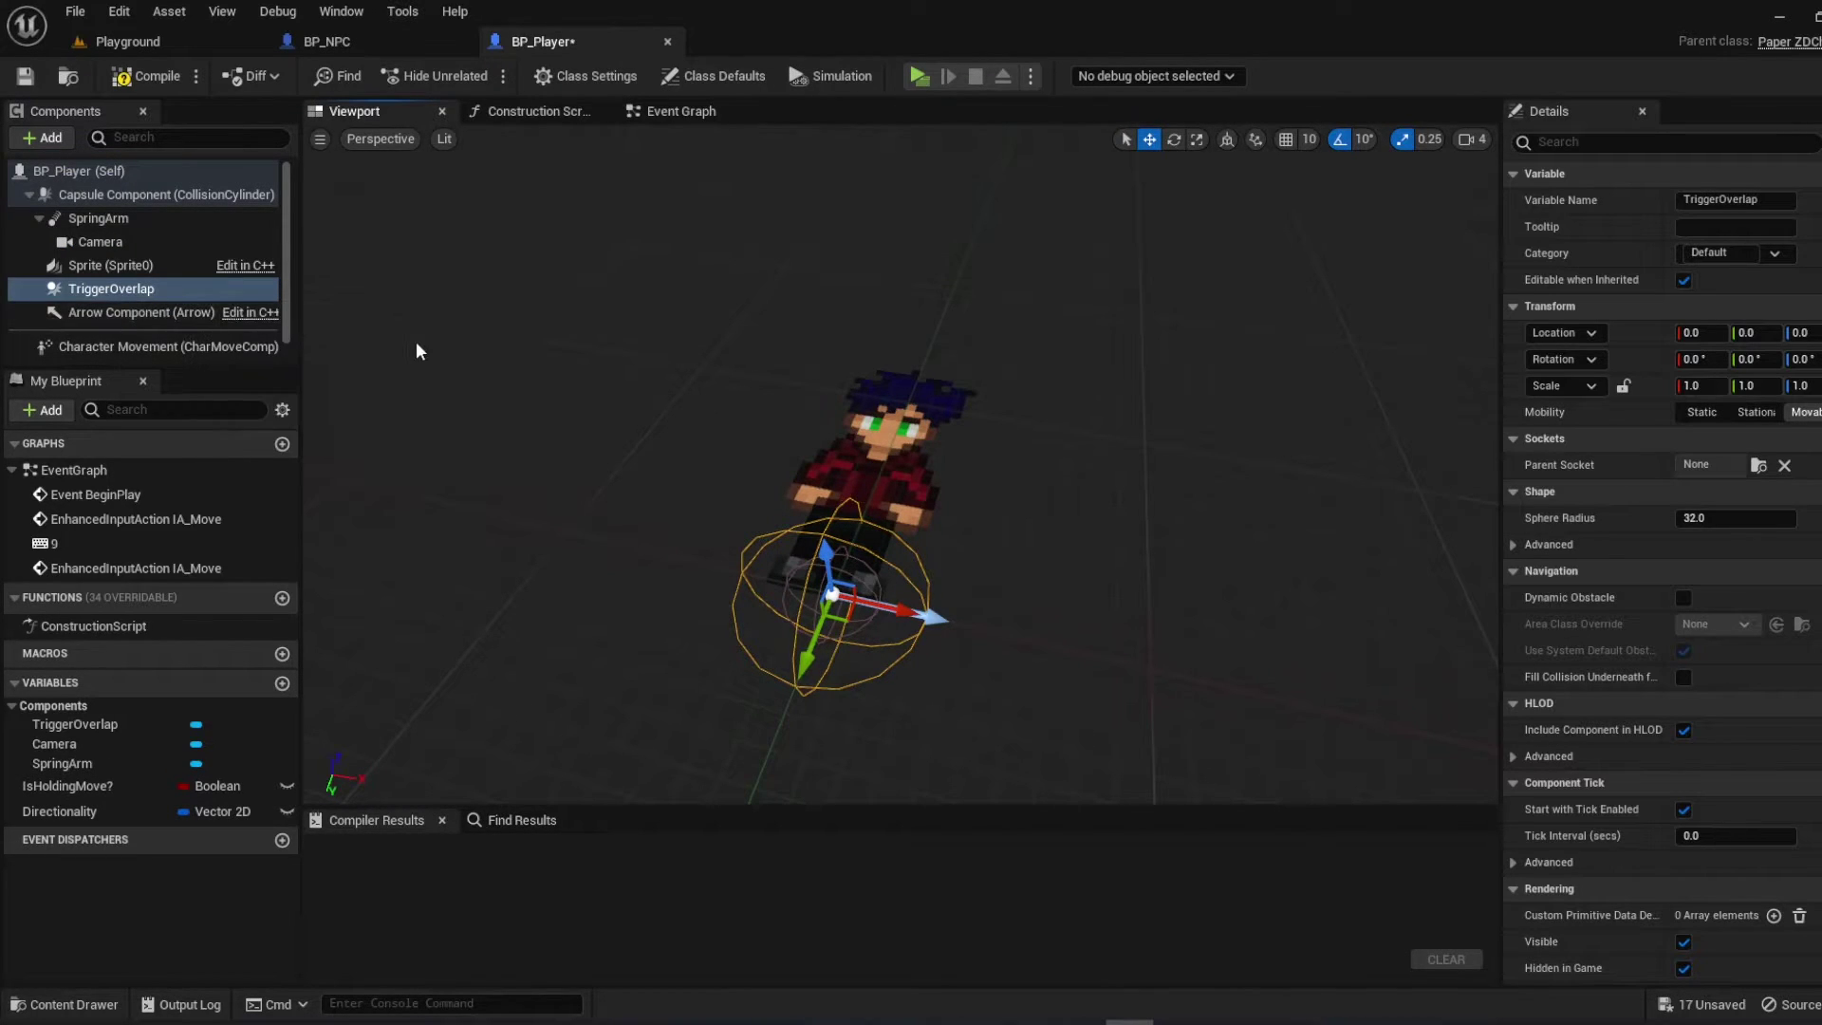
scroll(497, 428, down, 2)
scroll(497, 428, down, 2)
scroll(406, 441, down, 2)
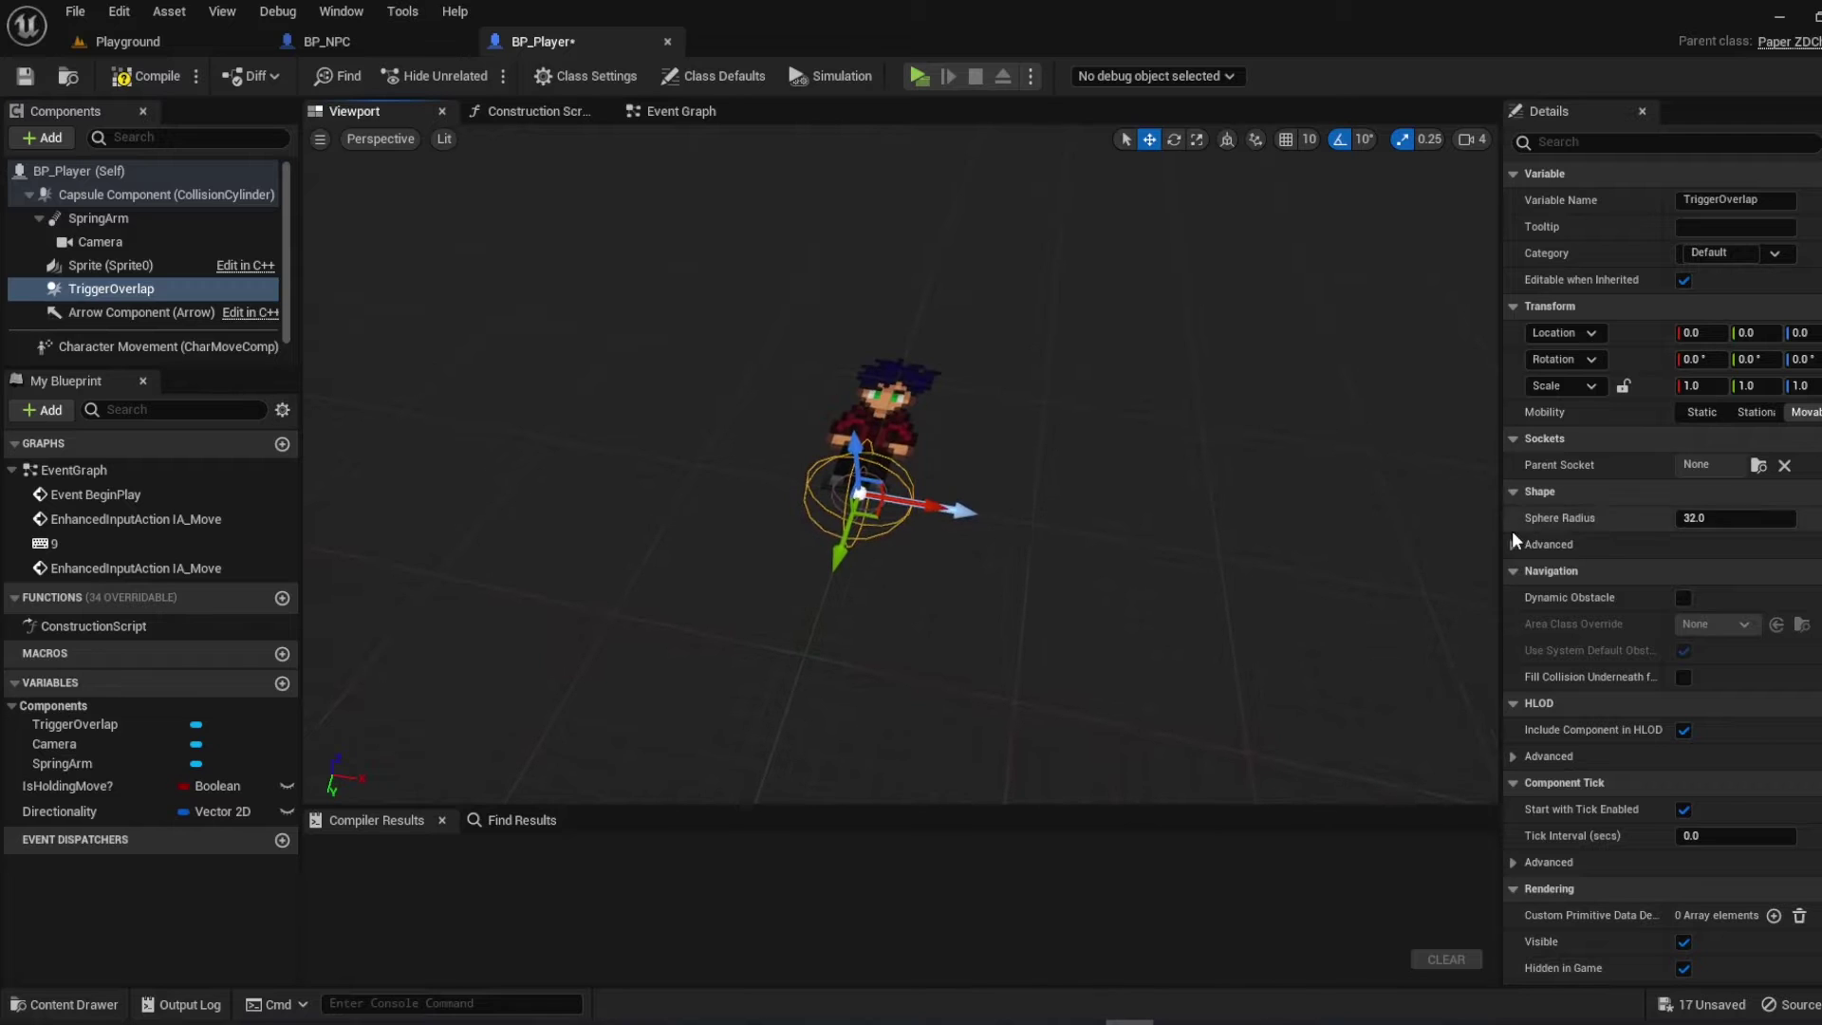
Set the sphere radius to about 137.78 around the character, undo an accidental change, compile and save
mouse_move(1713, 518)
mouse_down()
mouse_move(1753, 518)
mouse_move(1612, 536)
mouse_up()
drag(912, 485, 997, 489)
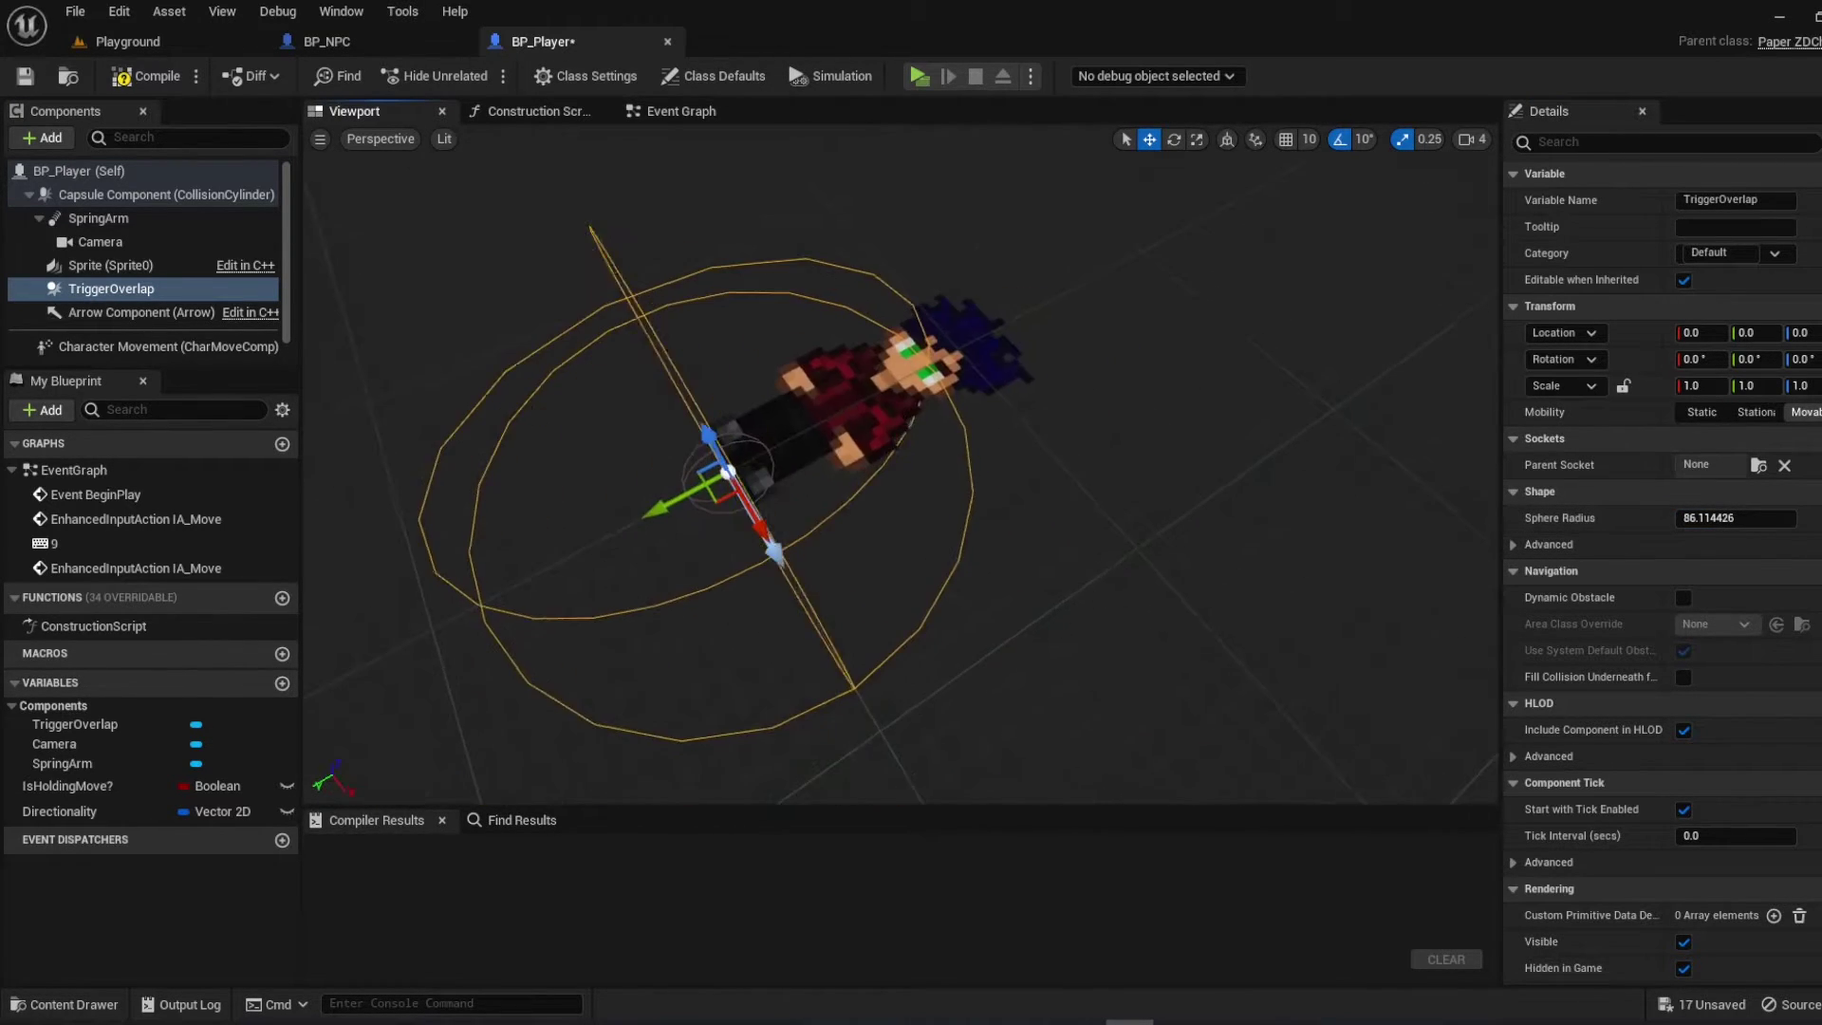
drag(1722, 519, 1780, 518)
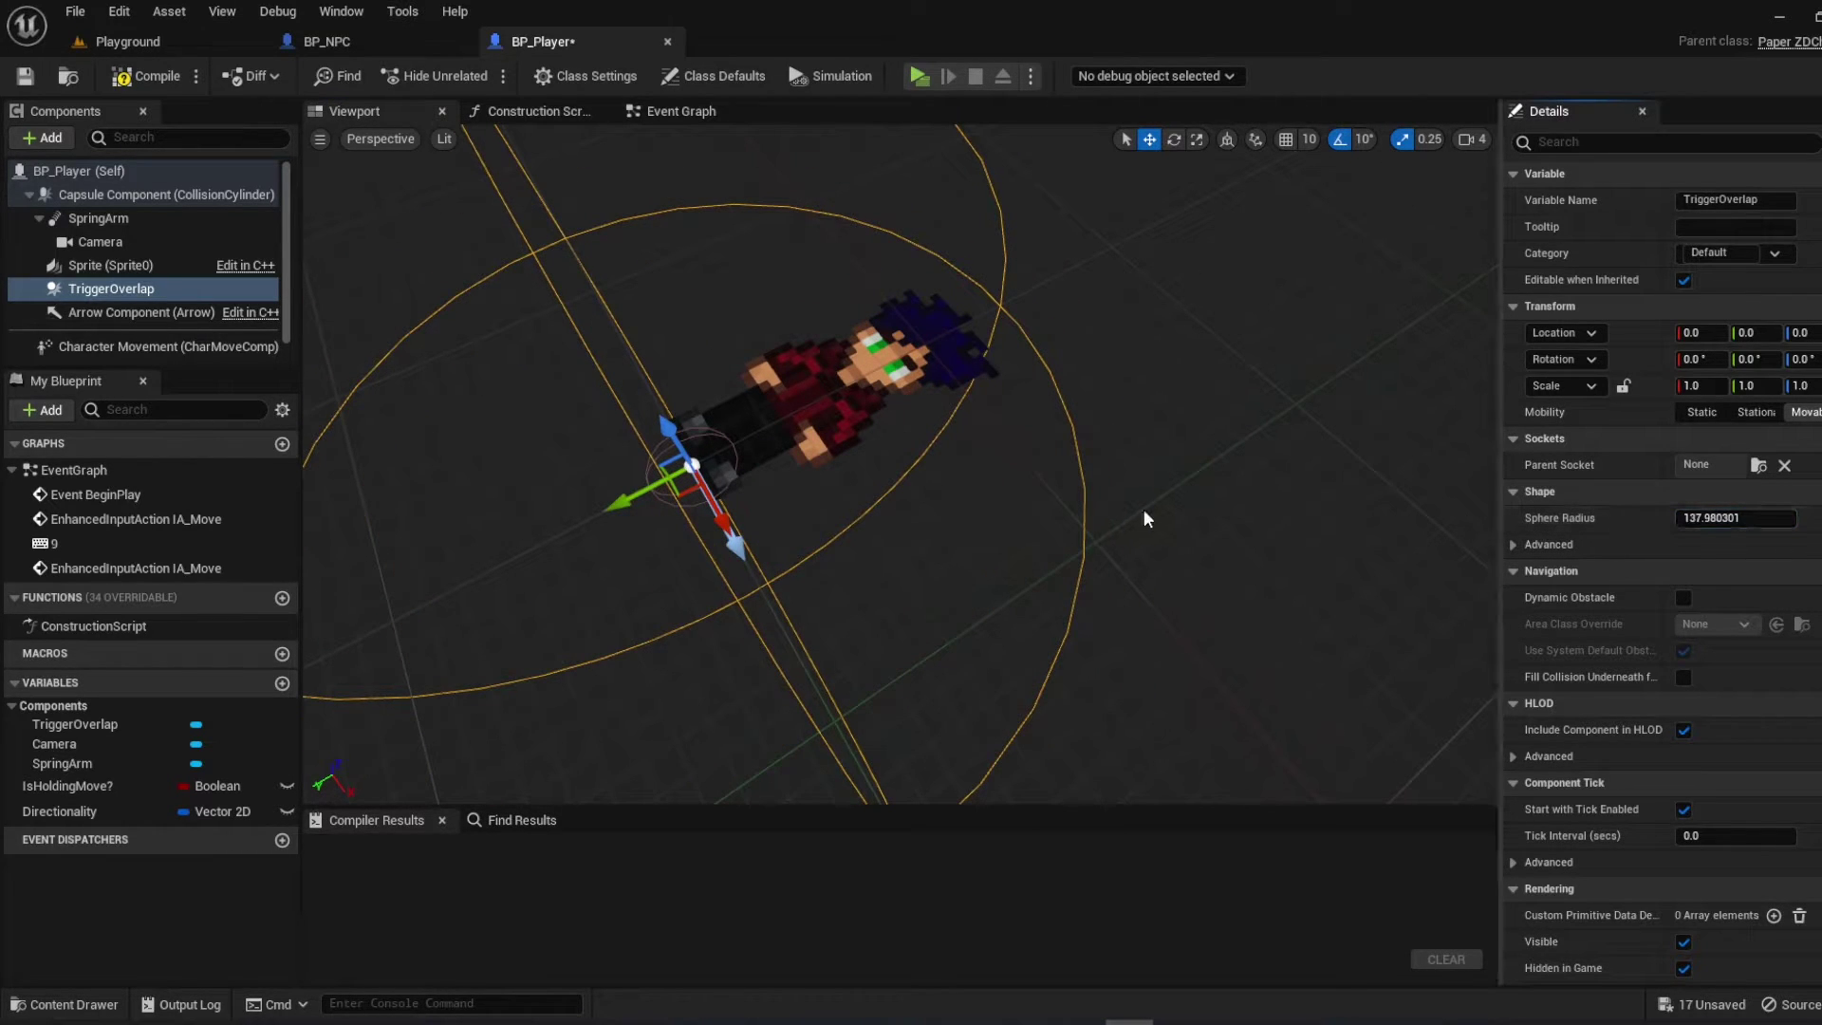
drag(1144, 518, 1142, 522)
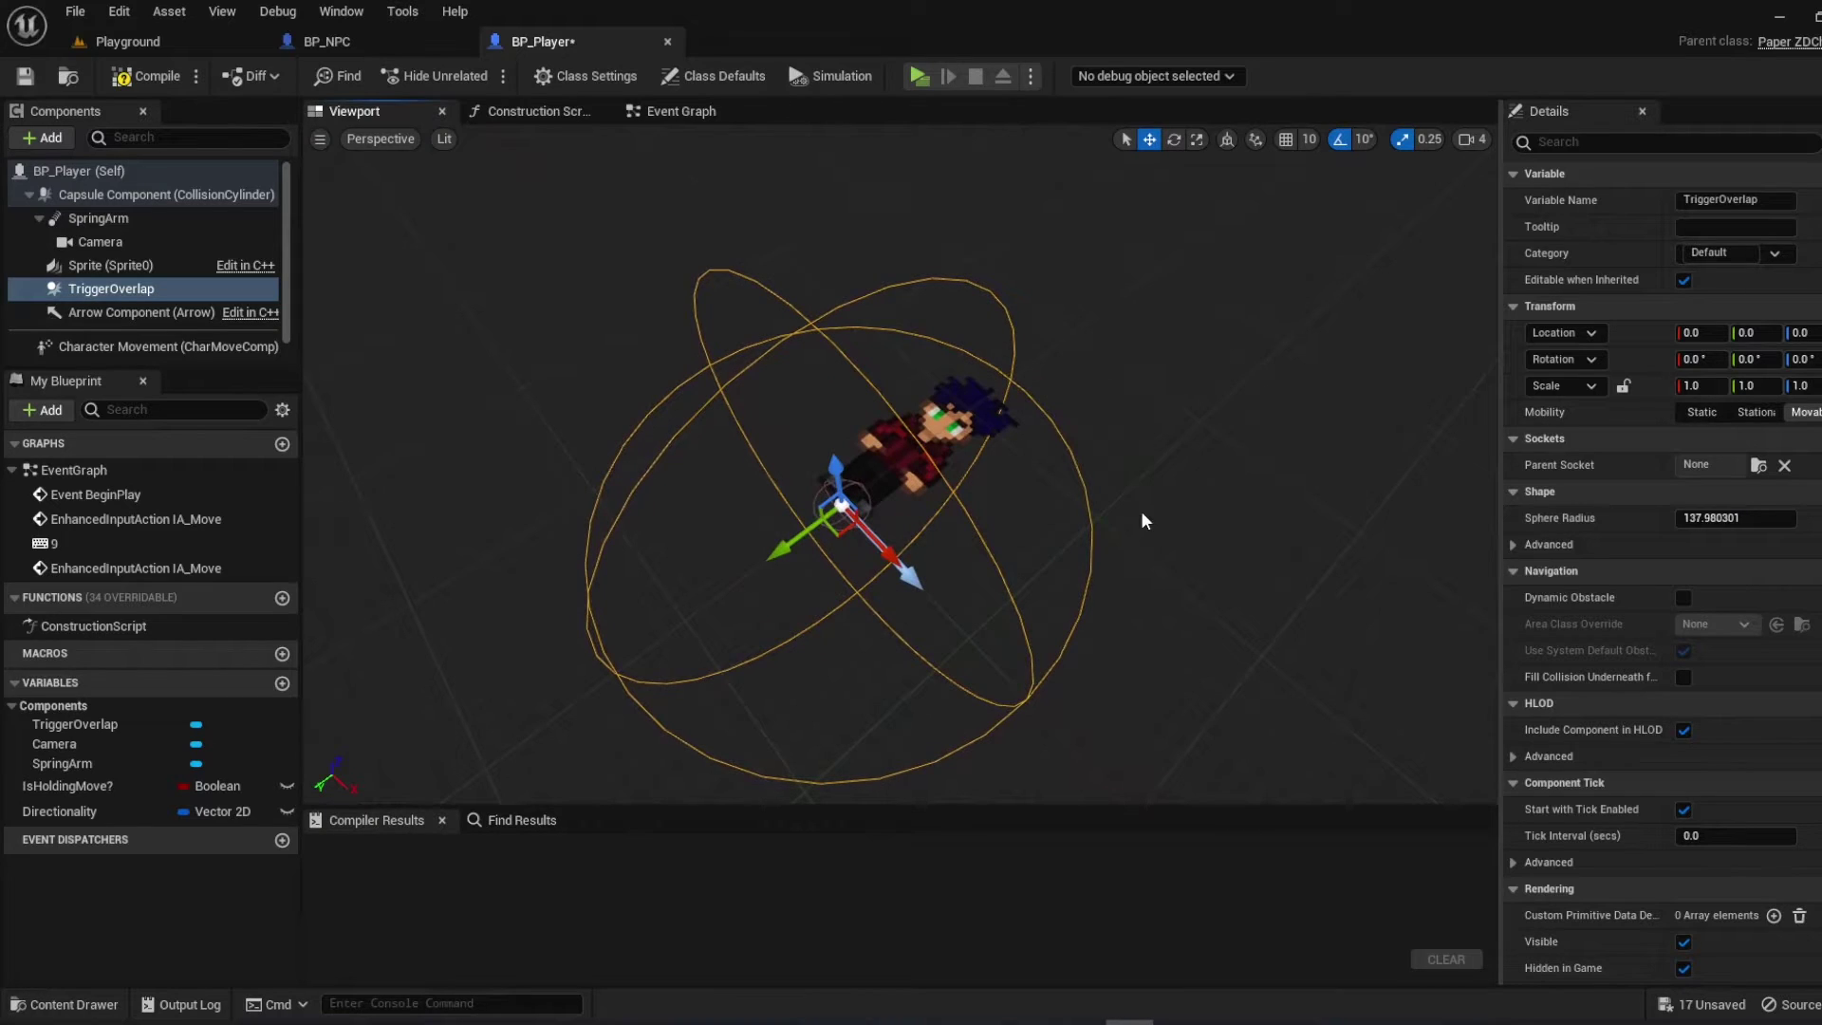
key(ctrl+s)
mouse_move(1088, 550)
mouse_down()
mouse_move(982, 477)
mouse_move(997, 471)
mouse_up()
drag(1730, 520, 1653, 518)
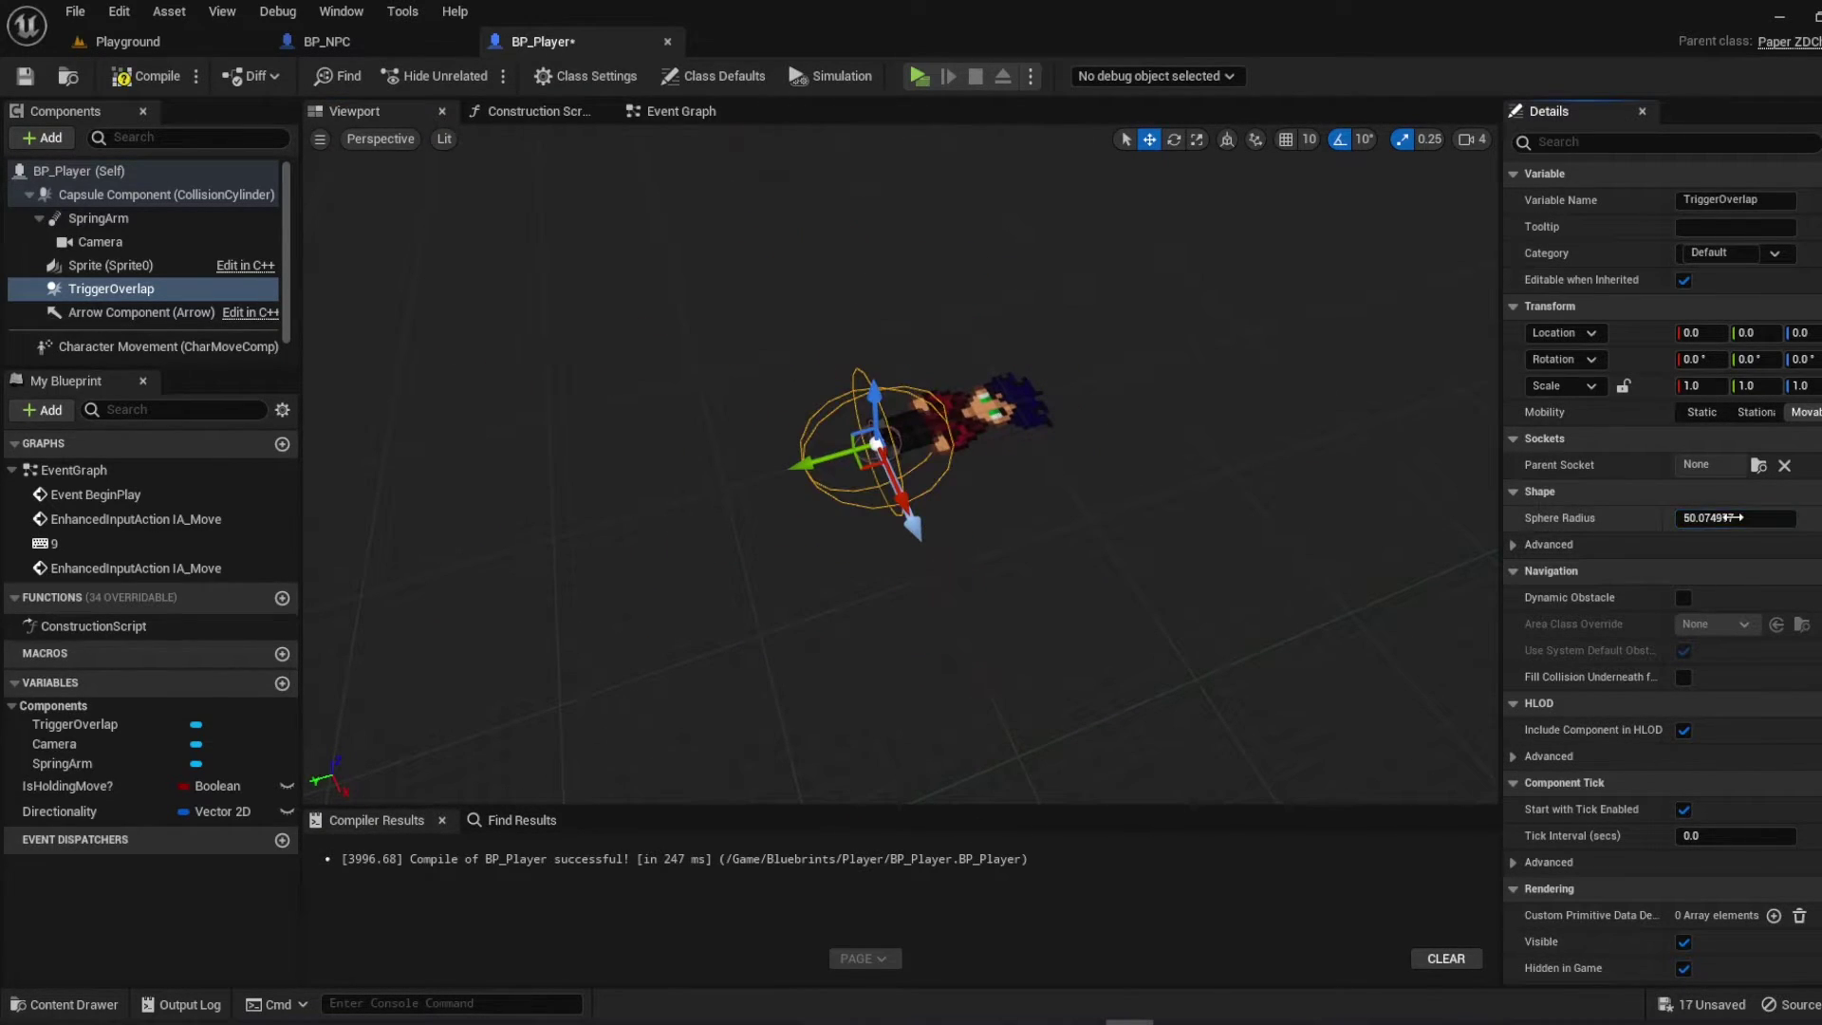
drag(783, 463, 868, 428)
key(ctrl+z)
key(ctrl+z)
key(ctrl+s)
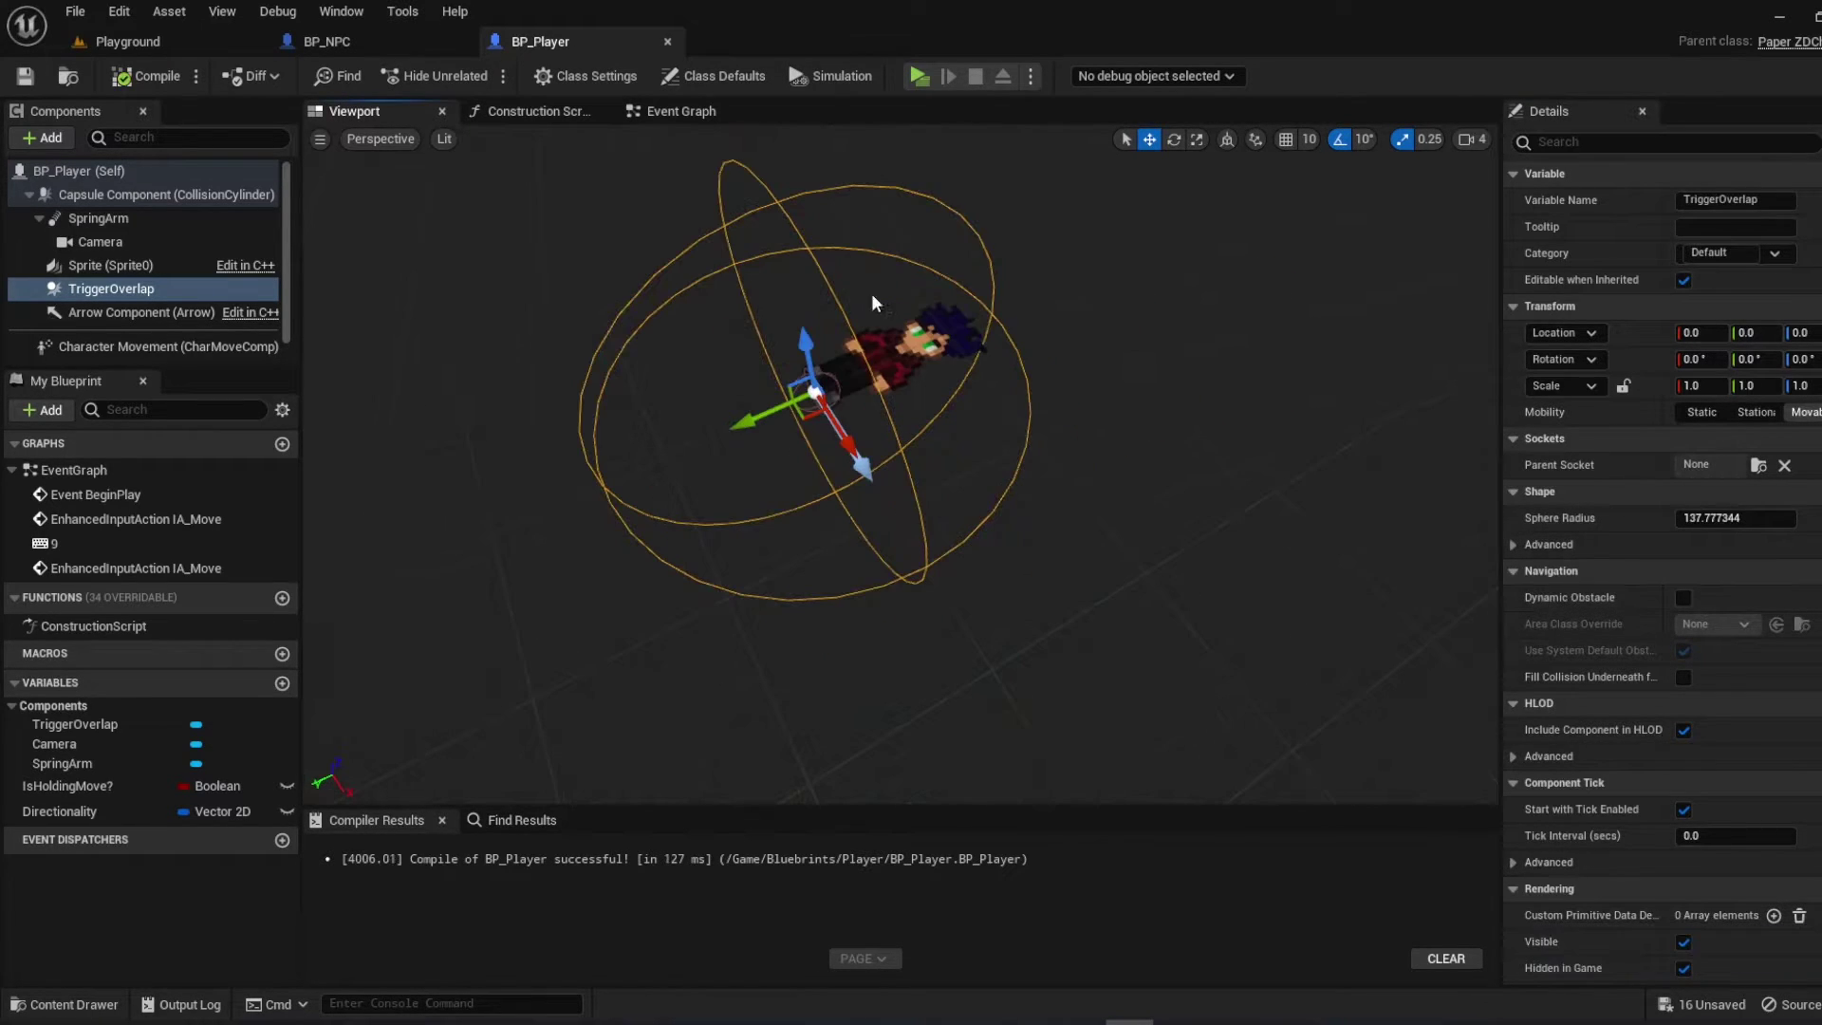
Set Get Overlapping Actors' Class Filter to BP_NPC
click(650, 115)
click(512, 551)
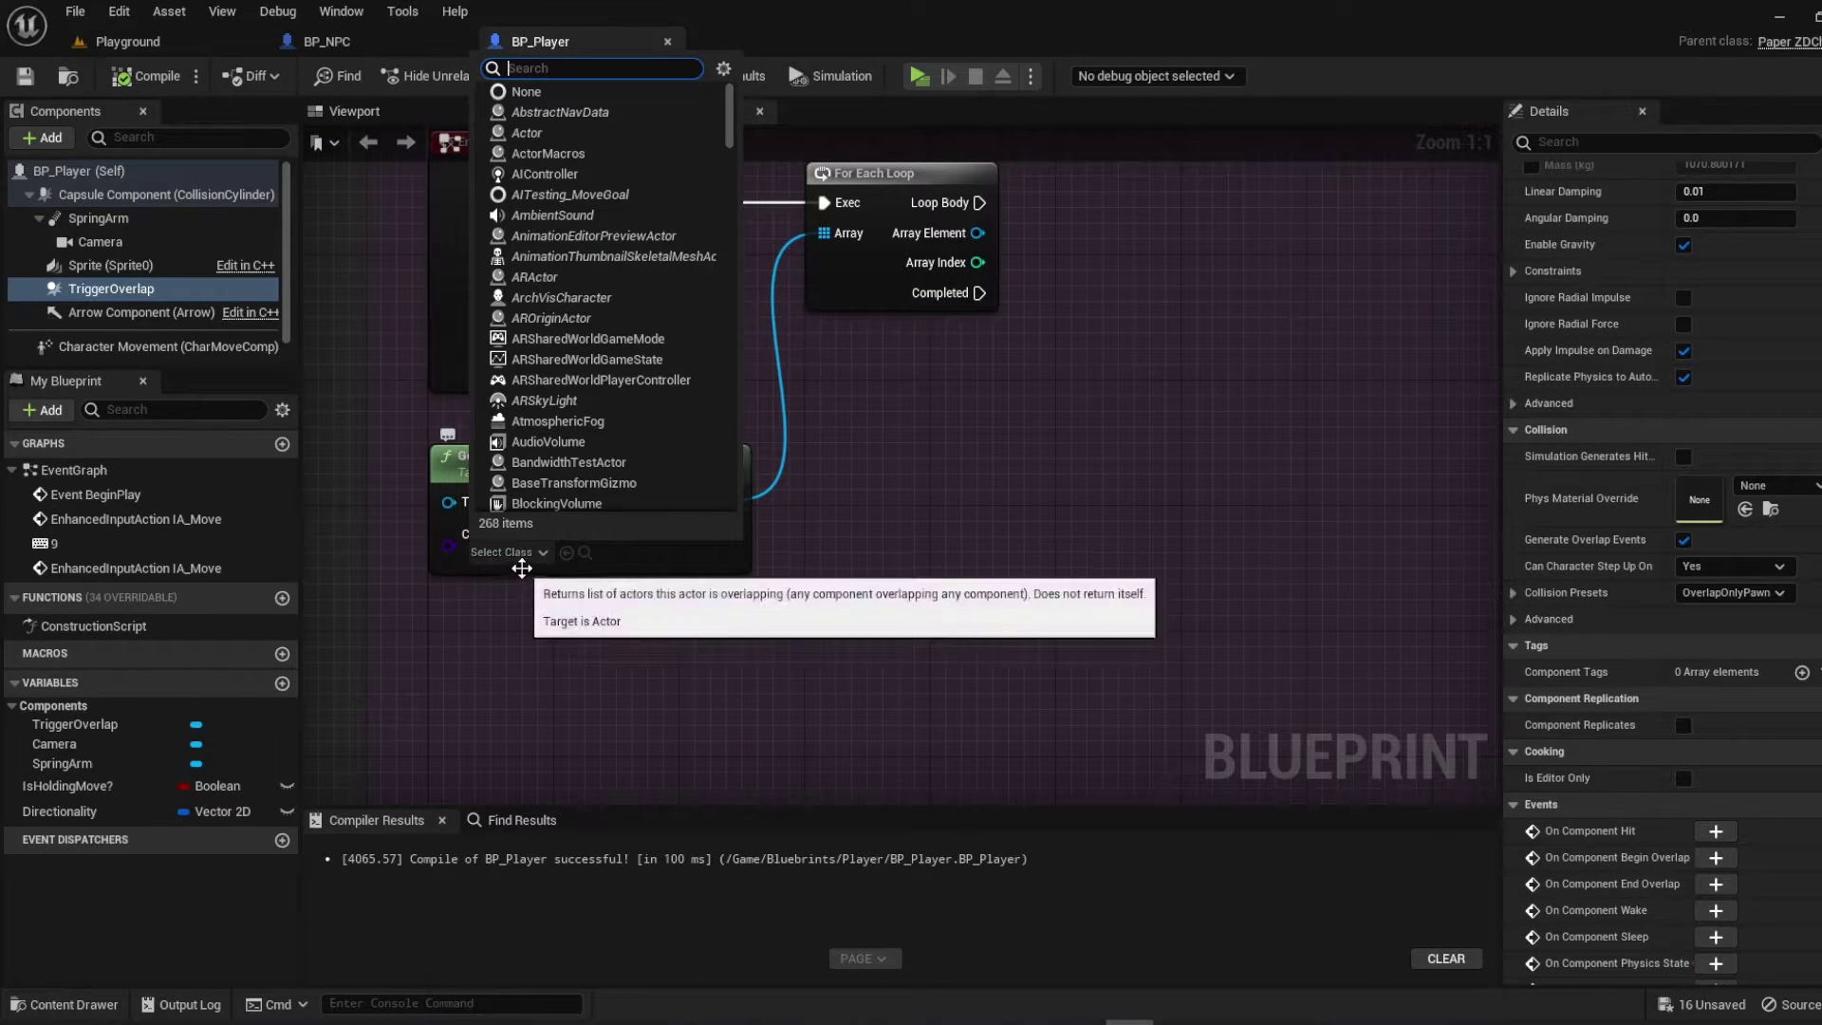
text(npc)
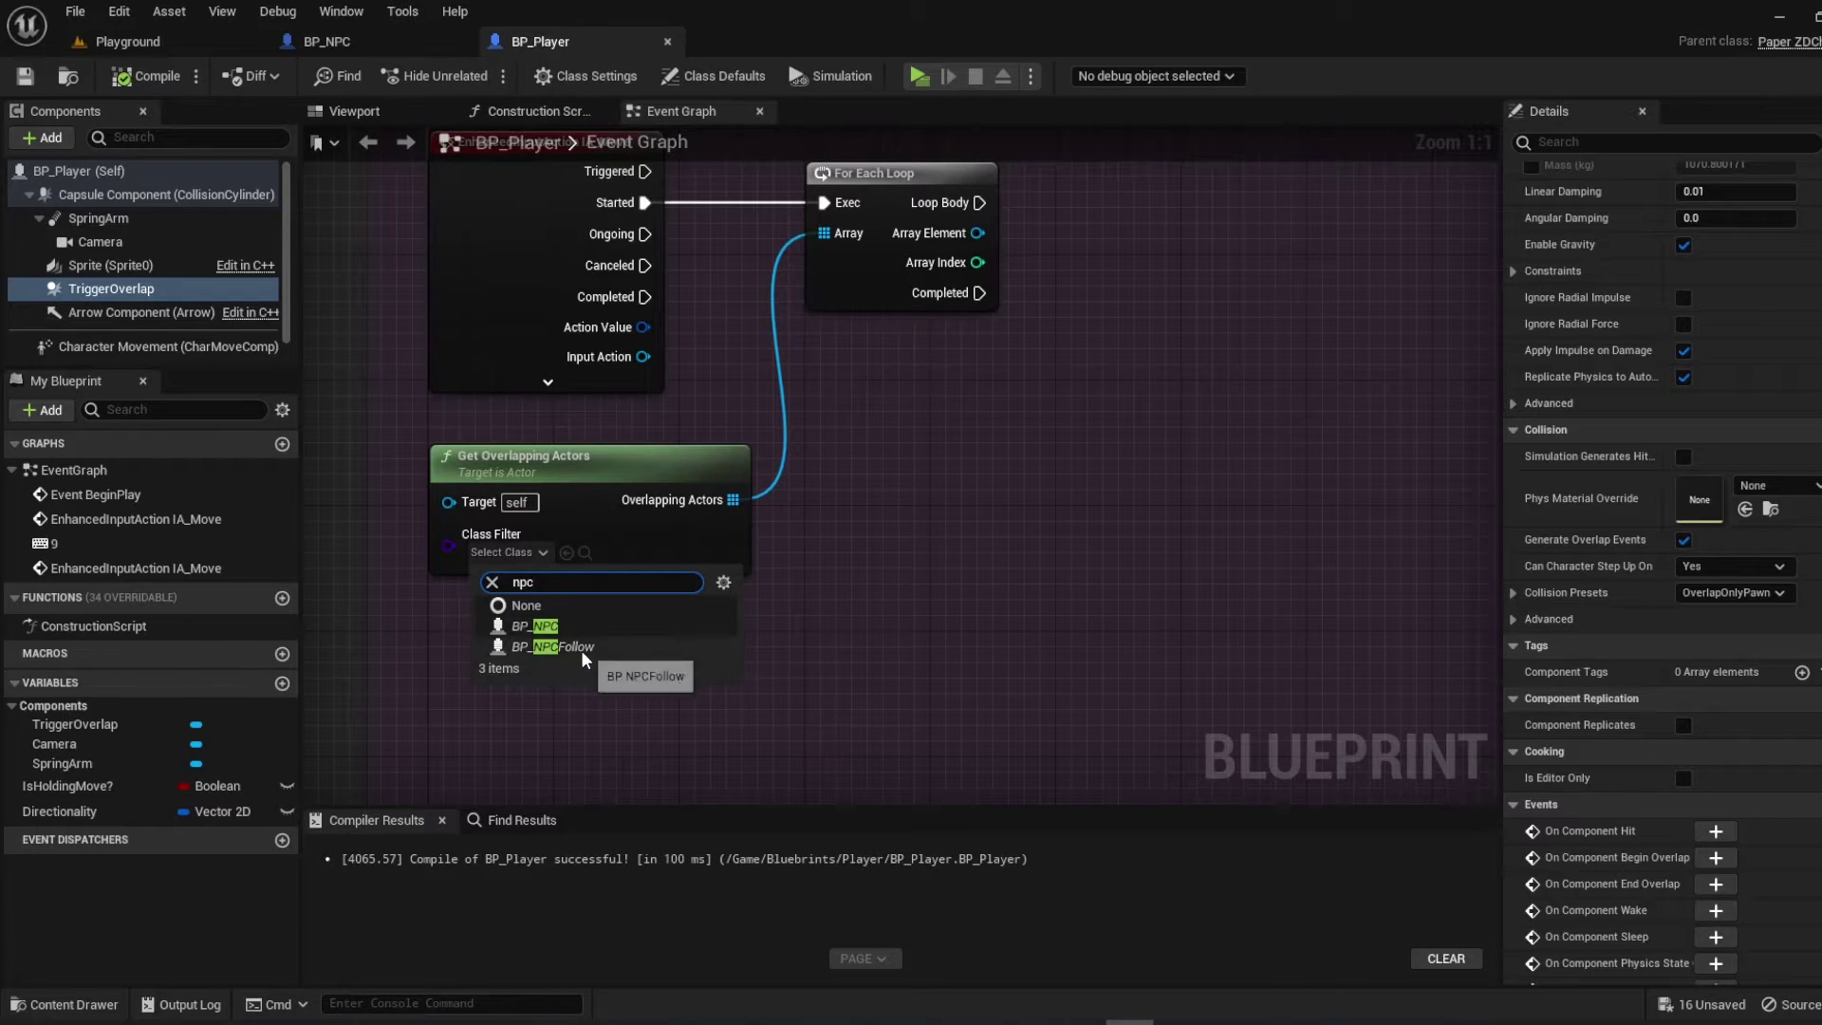
click(611, 621)
right_drag(624, 622, 481, 764)
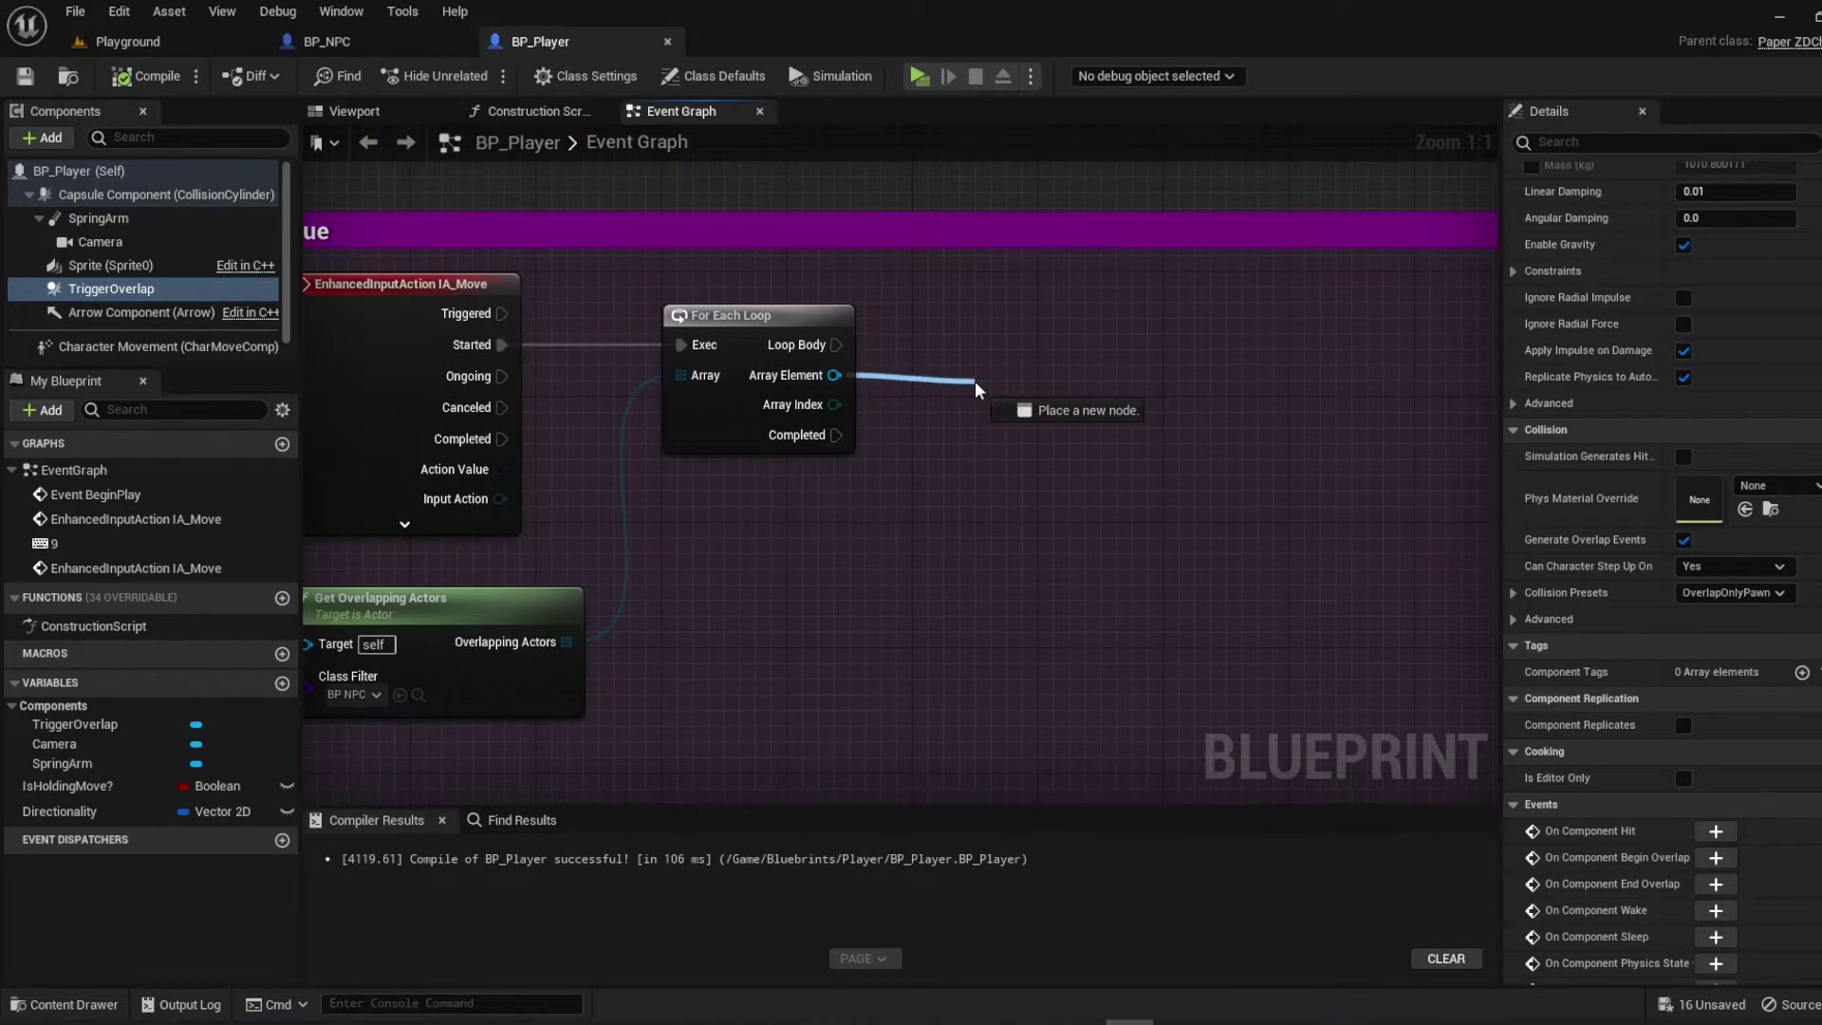
Test each Array Element with Does Implement Interface set to BP_Interface
drag(834, 375, 975, 379)
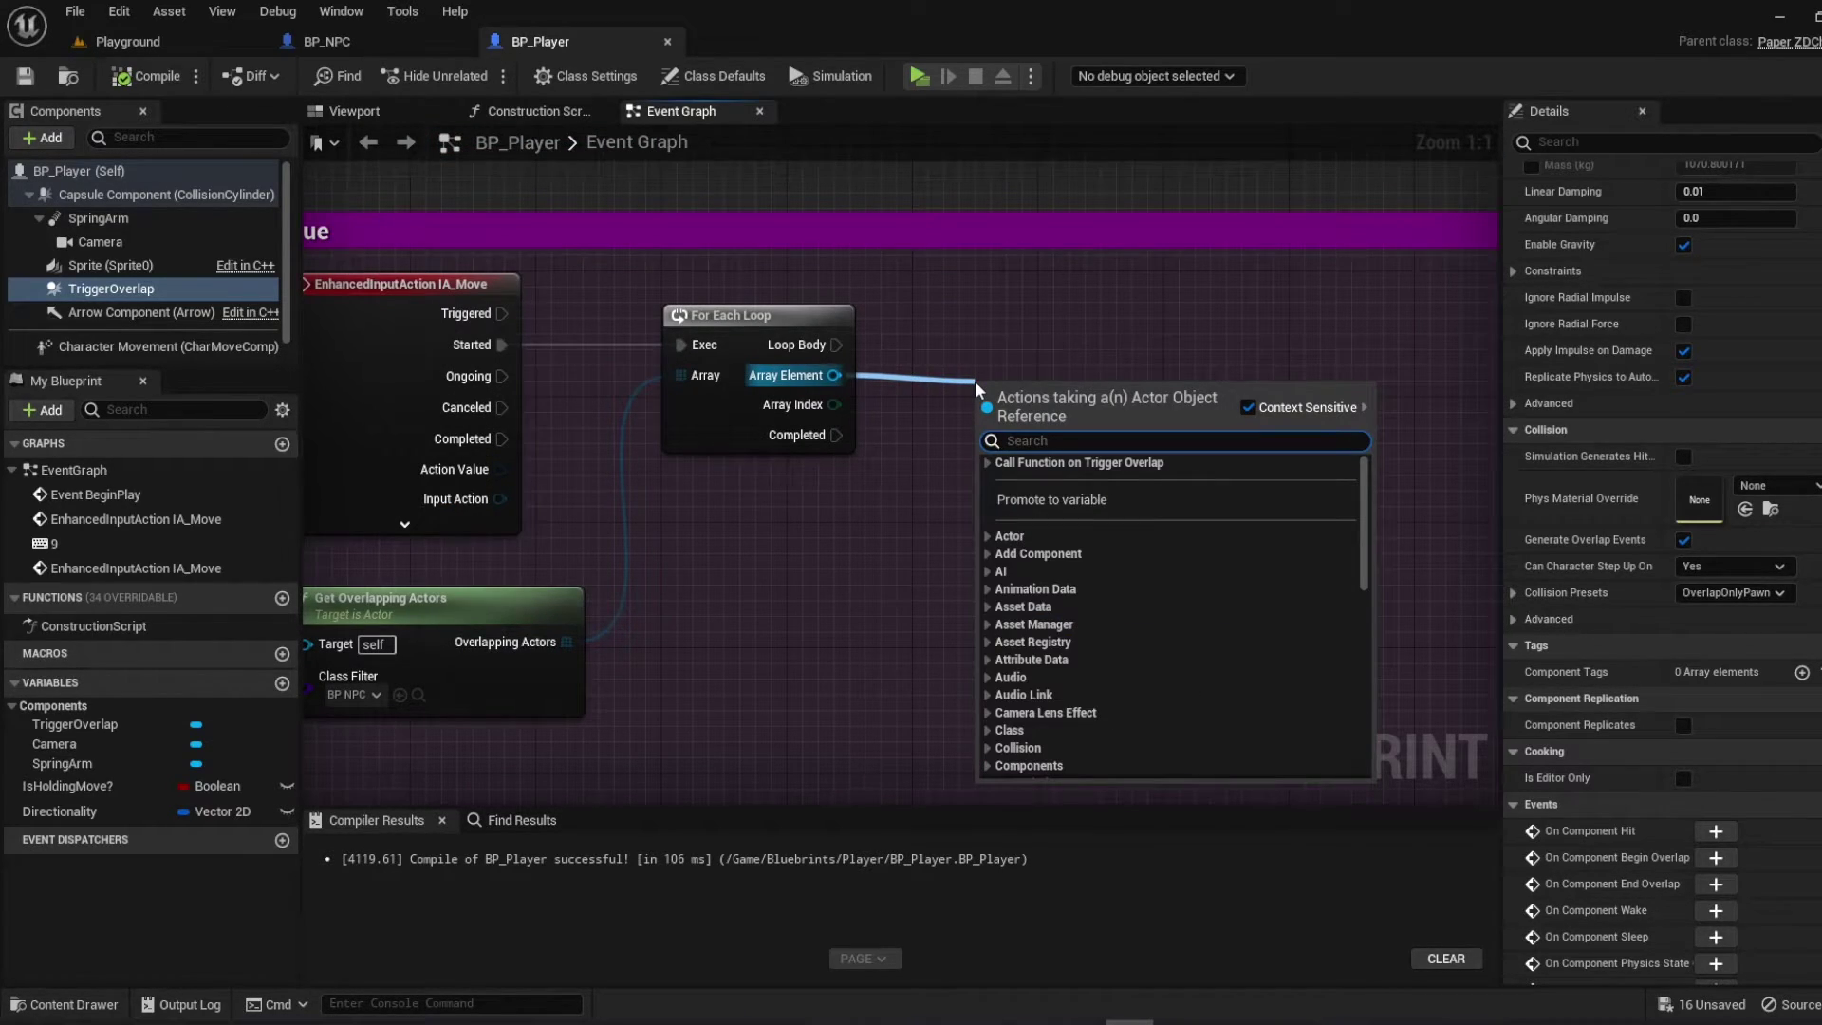
text(implem)
key(Return)
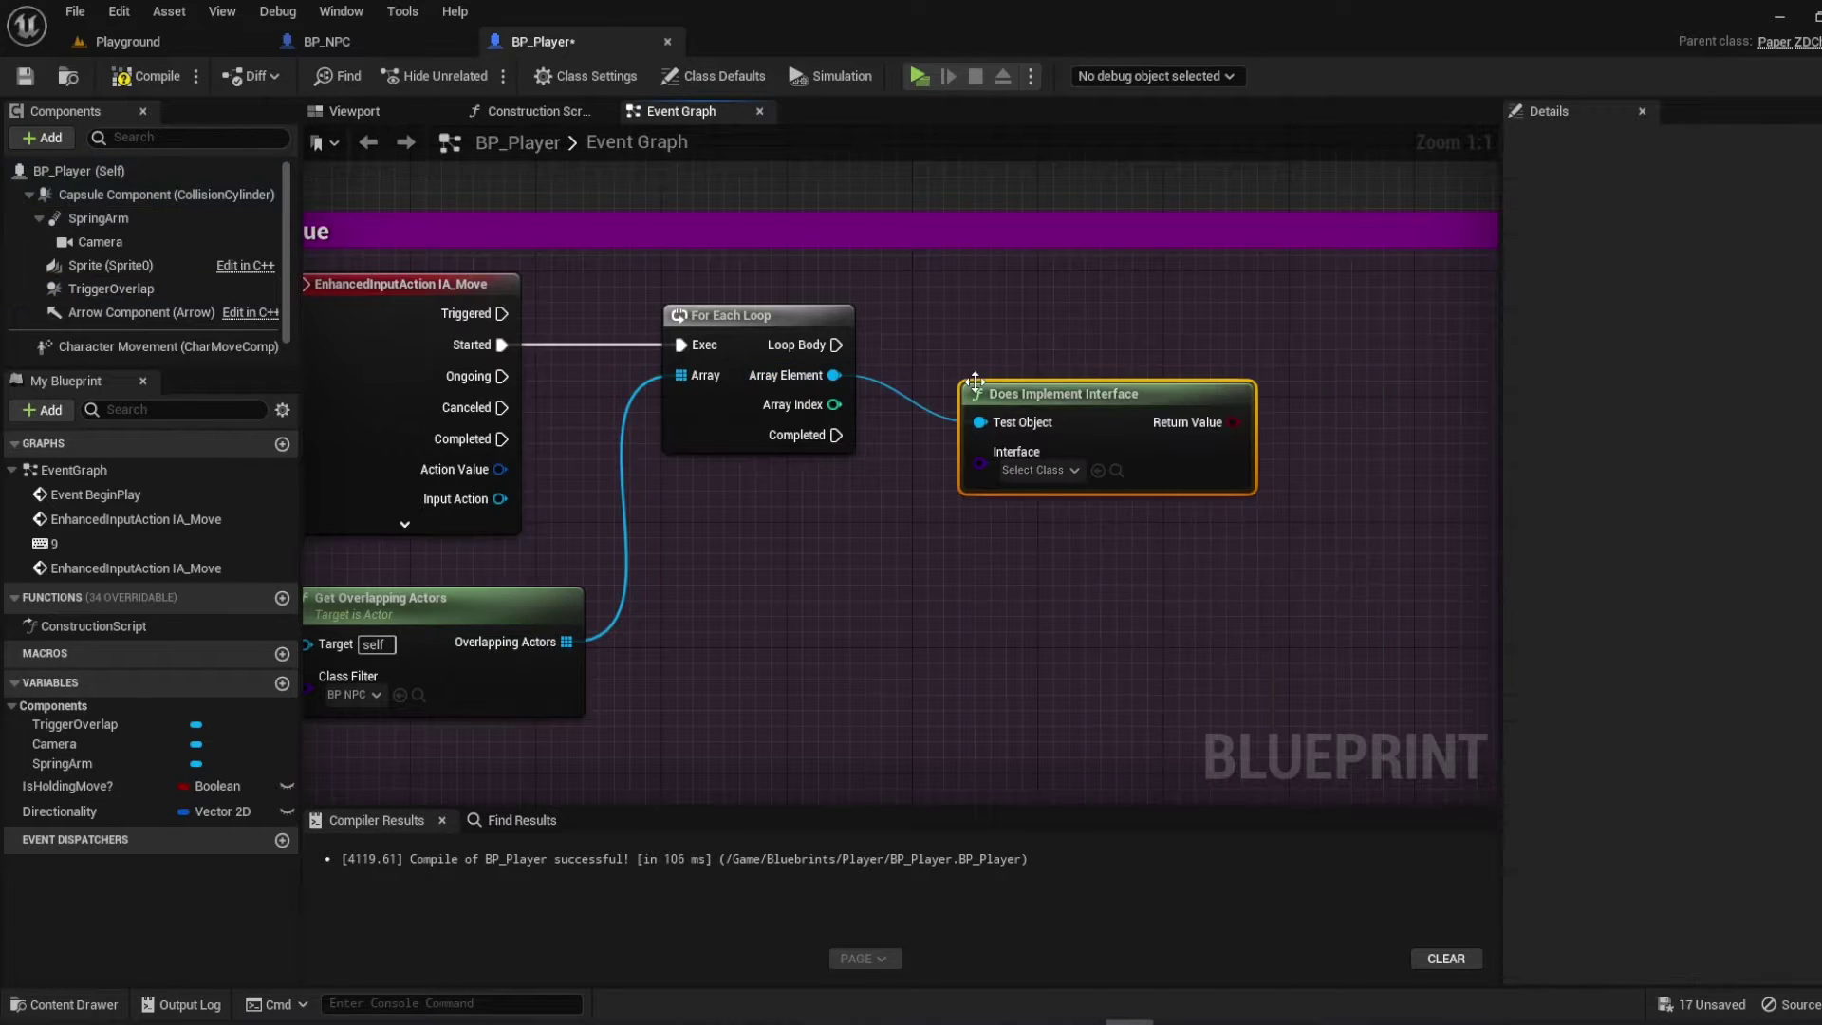
drag(1047, 474, 939, 427)
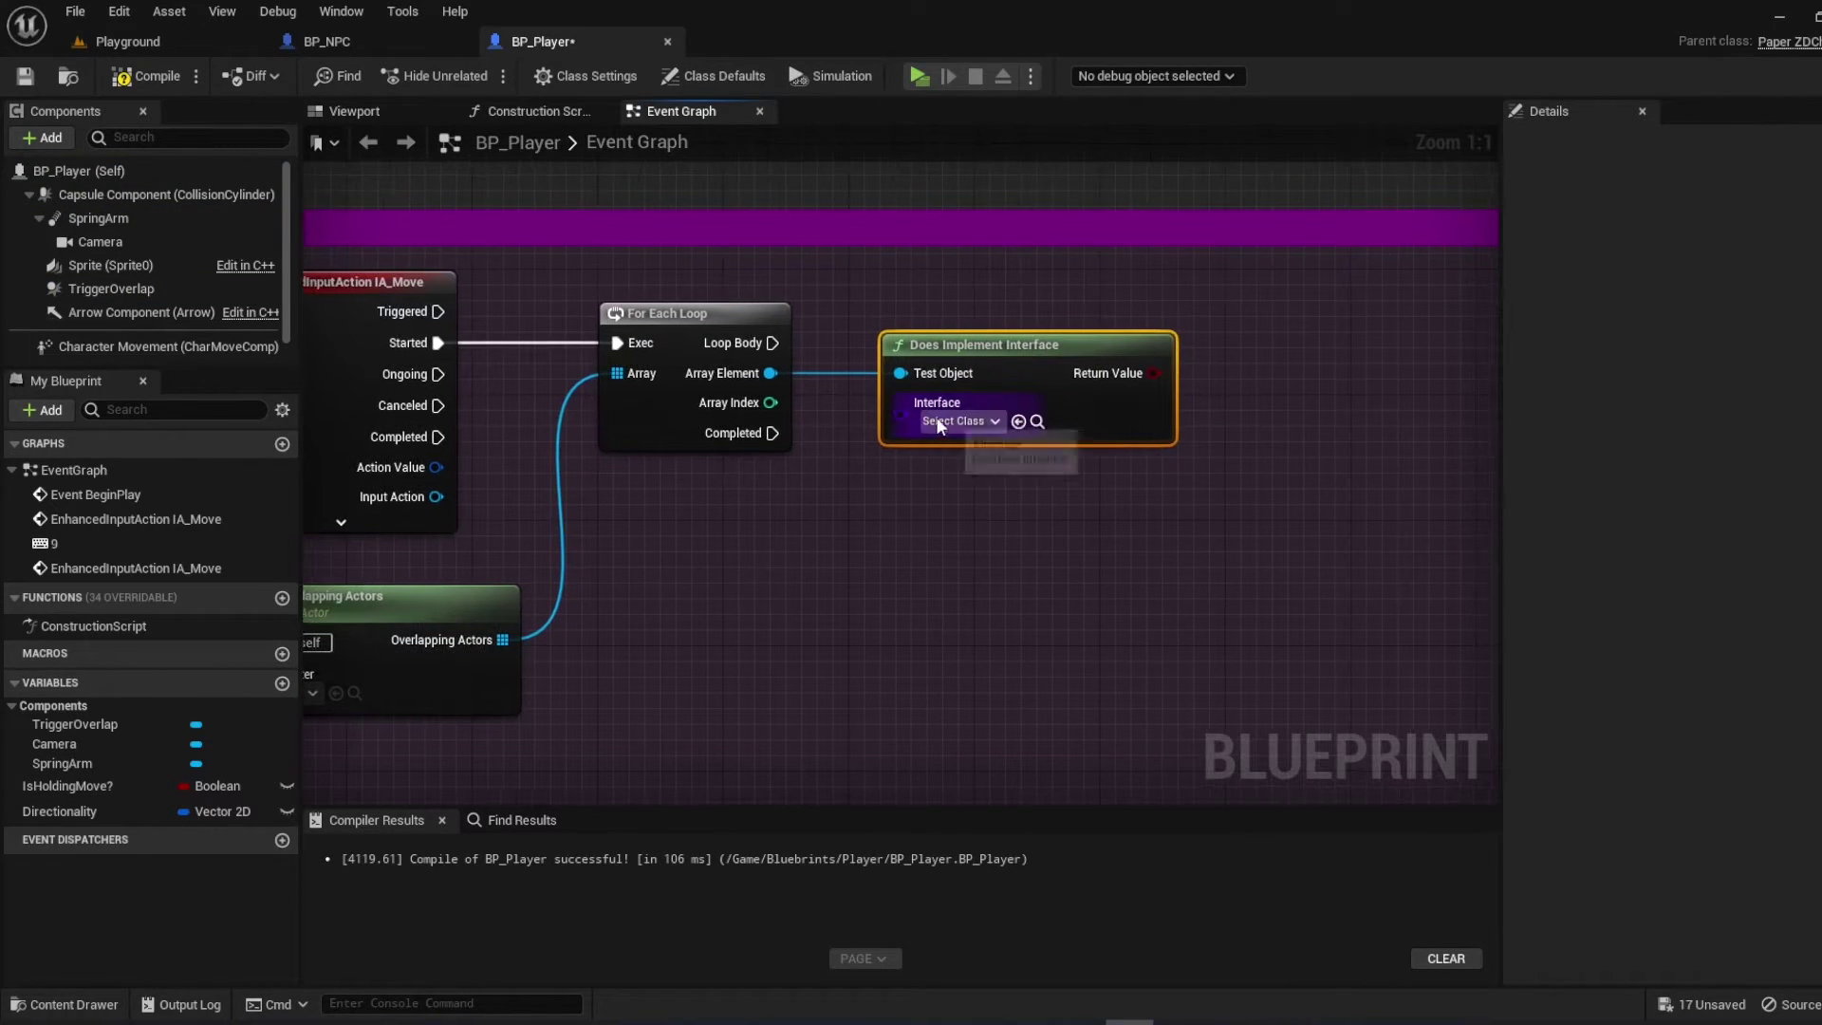
click(957, 421)
text(bp)
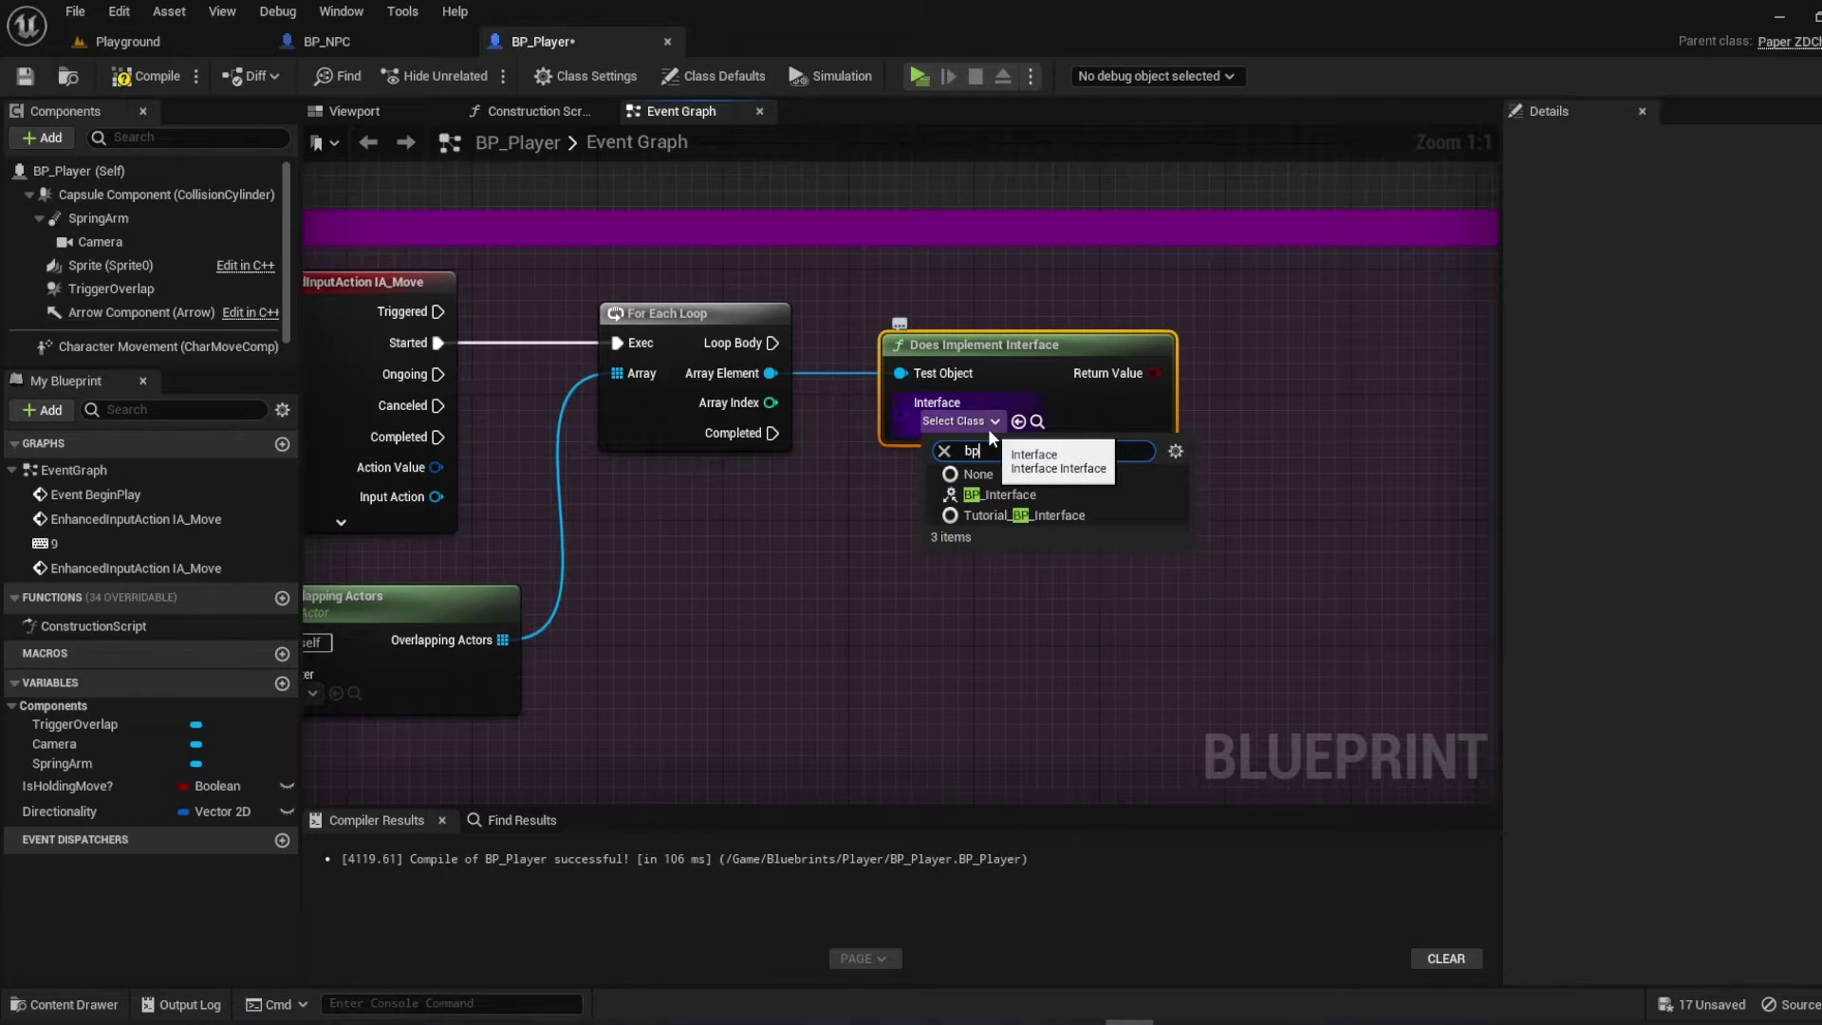
click(1004, 494)
drag(982, 346, 977, 503)
Feed the Loop Body into a Branch node, removing an accidental duplicate
right_drag(768, 346, 602, 378)
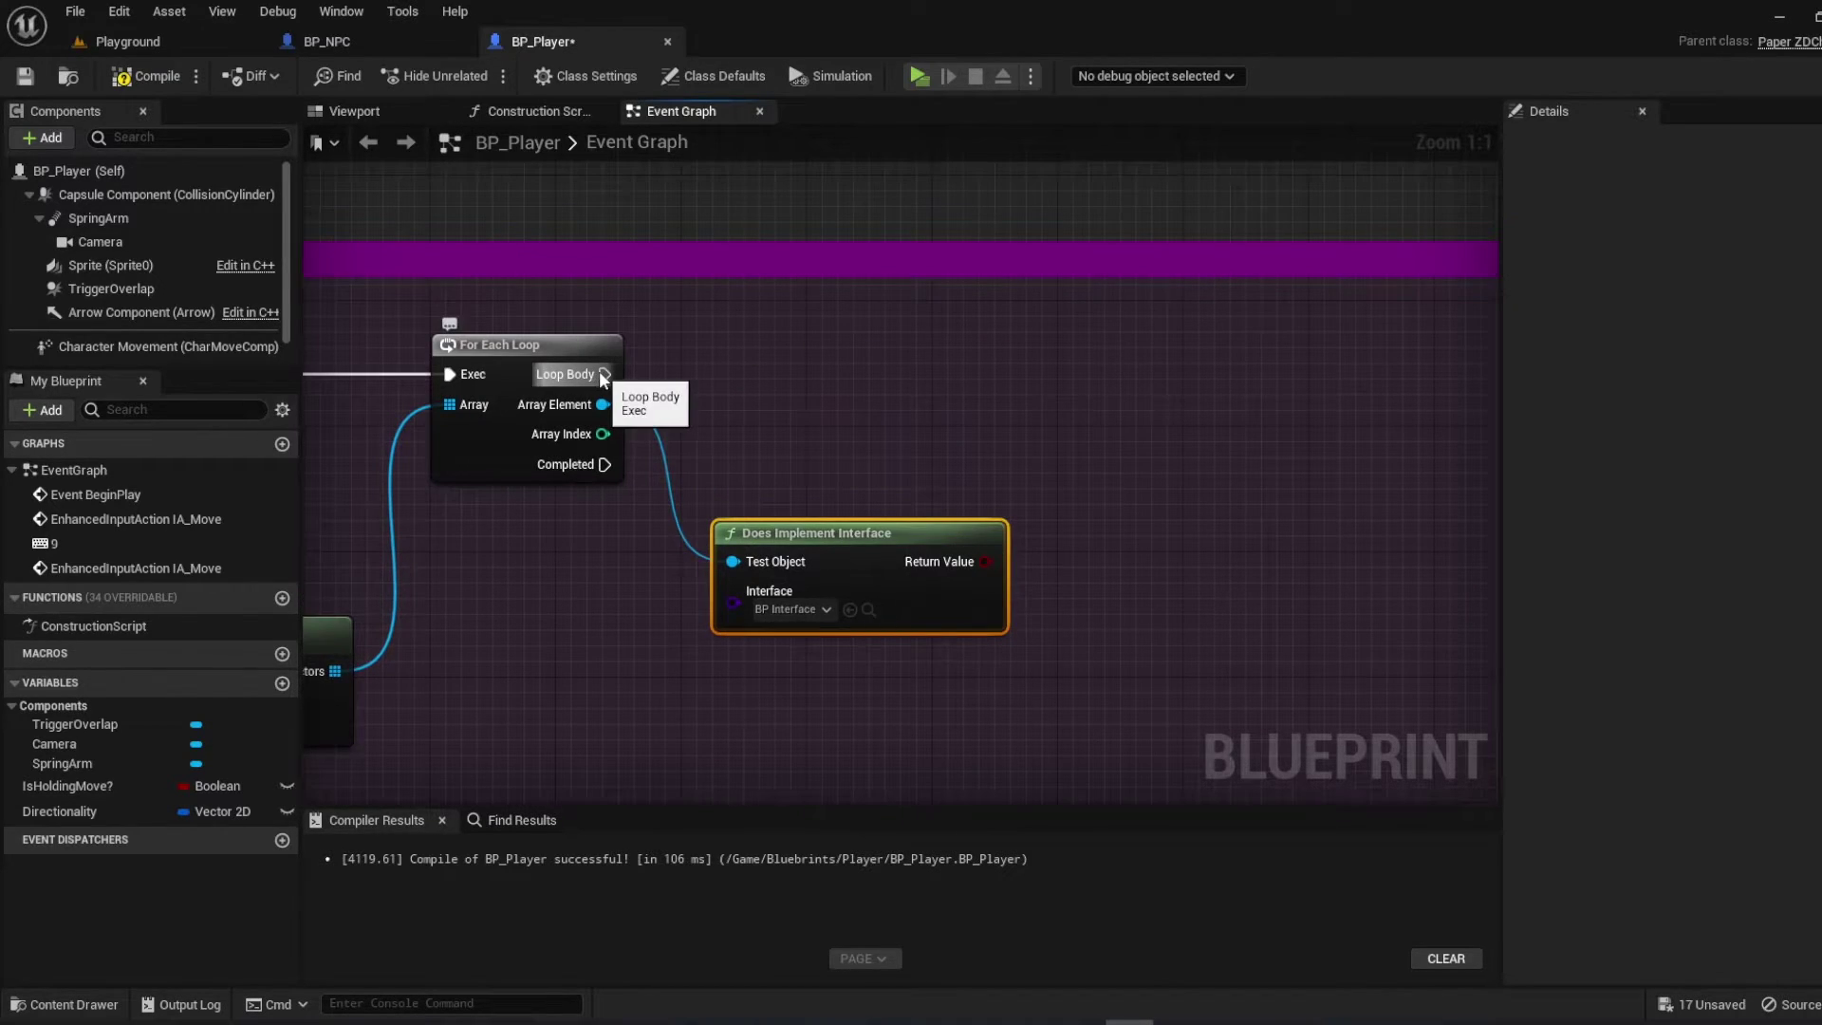
drag(604, 373, 985, 368)
text(bra)
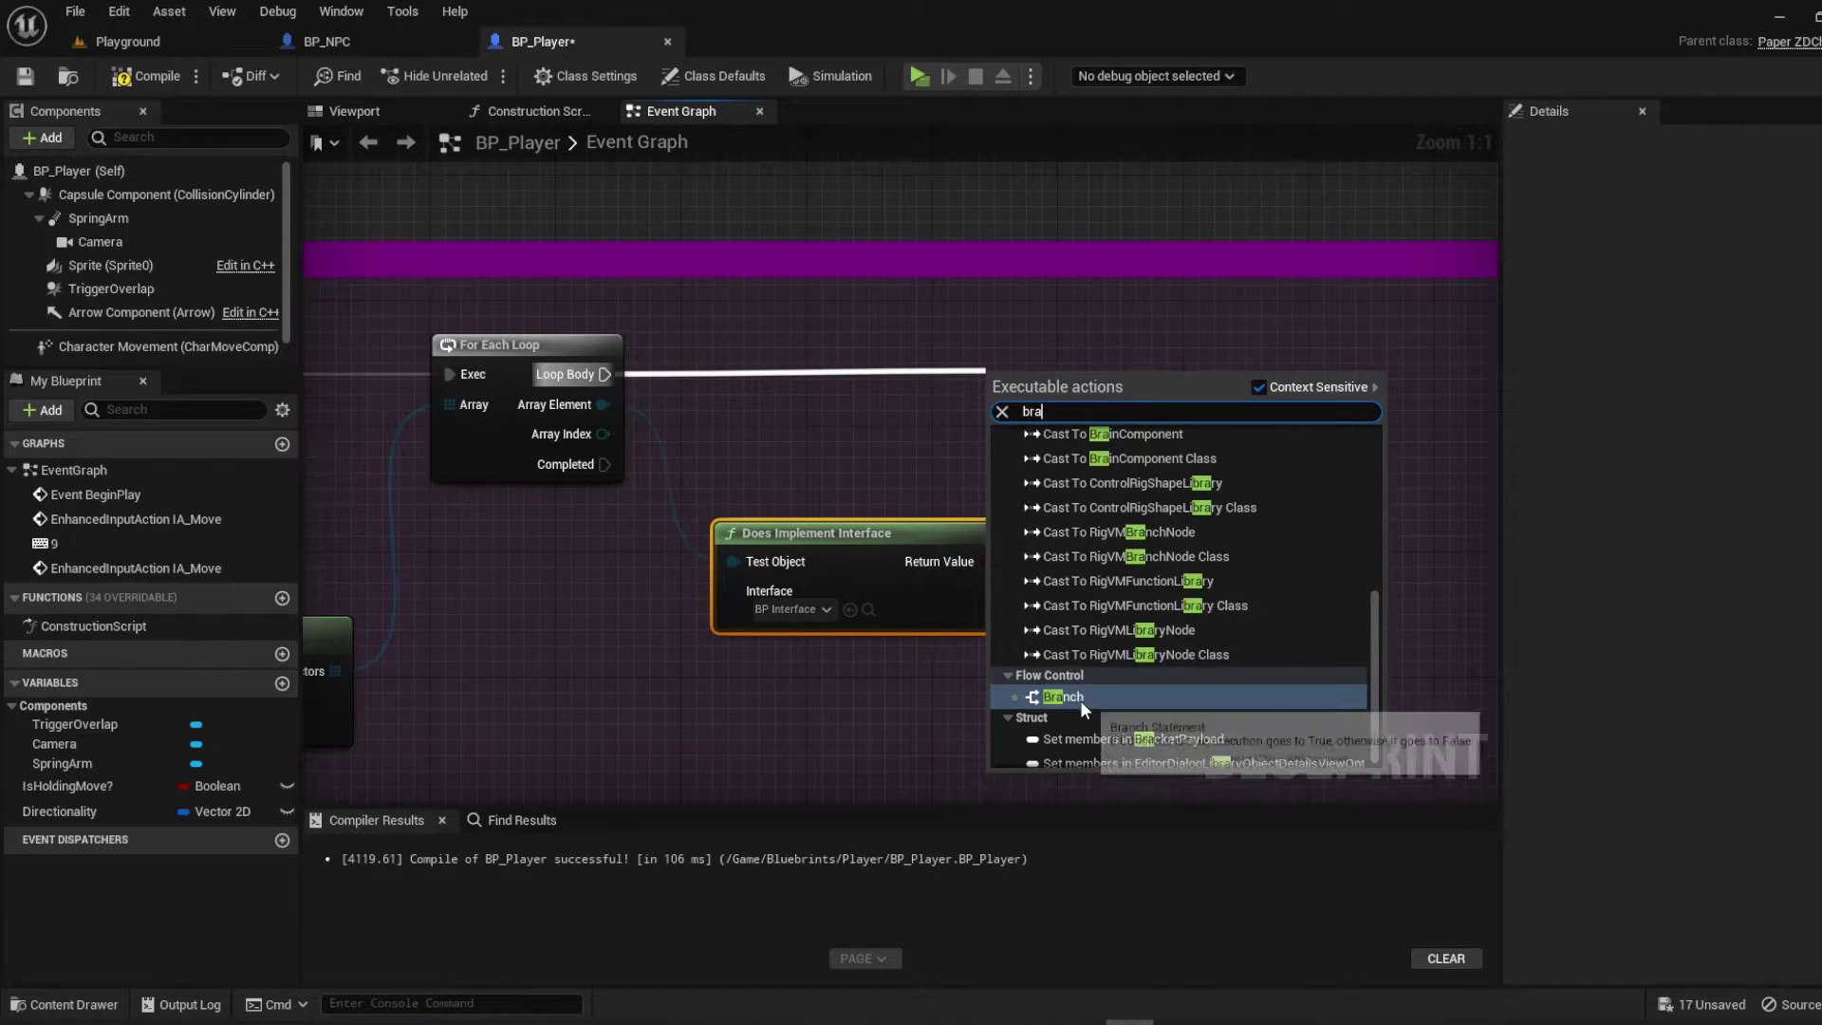
click(1080, 701)
right_drag(831, 389, 589, 407)
right_drag(1044, 499, 1084, 502)
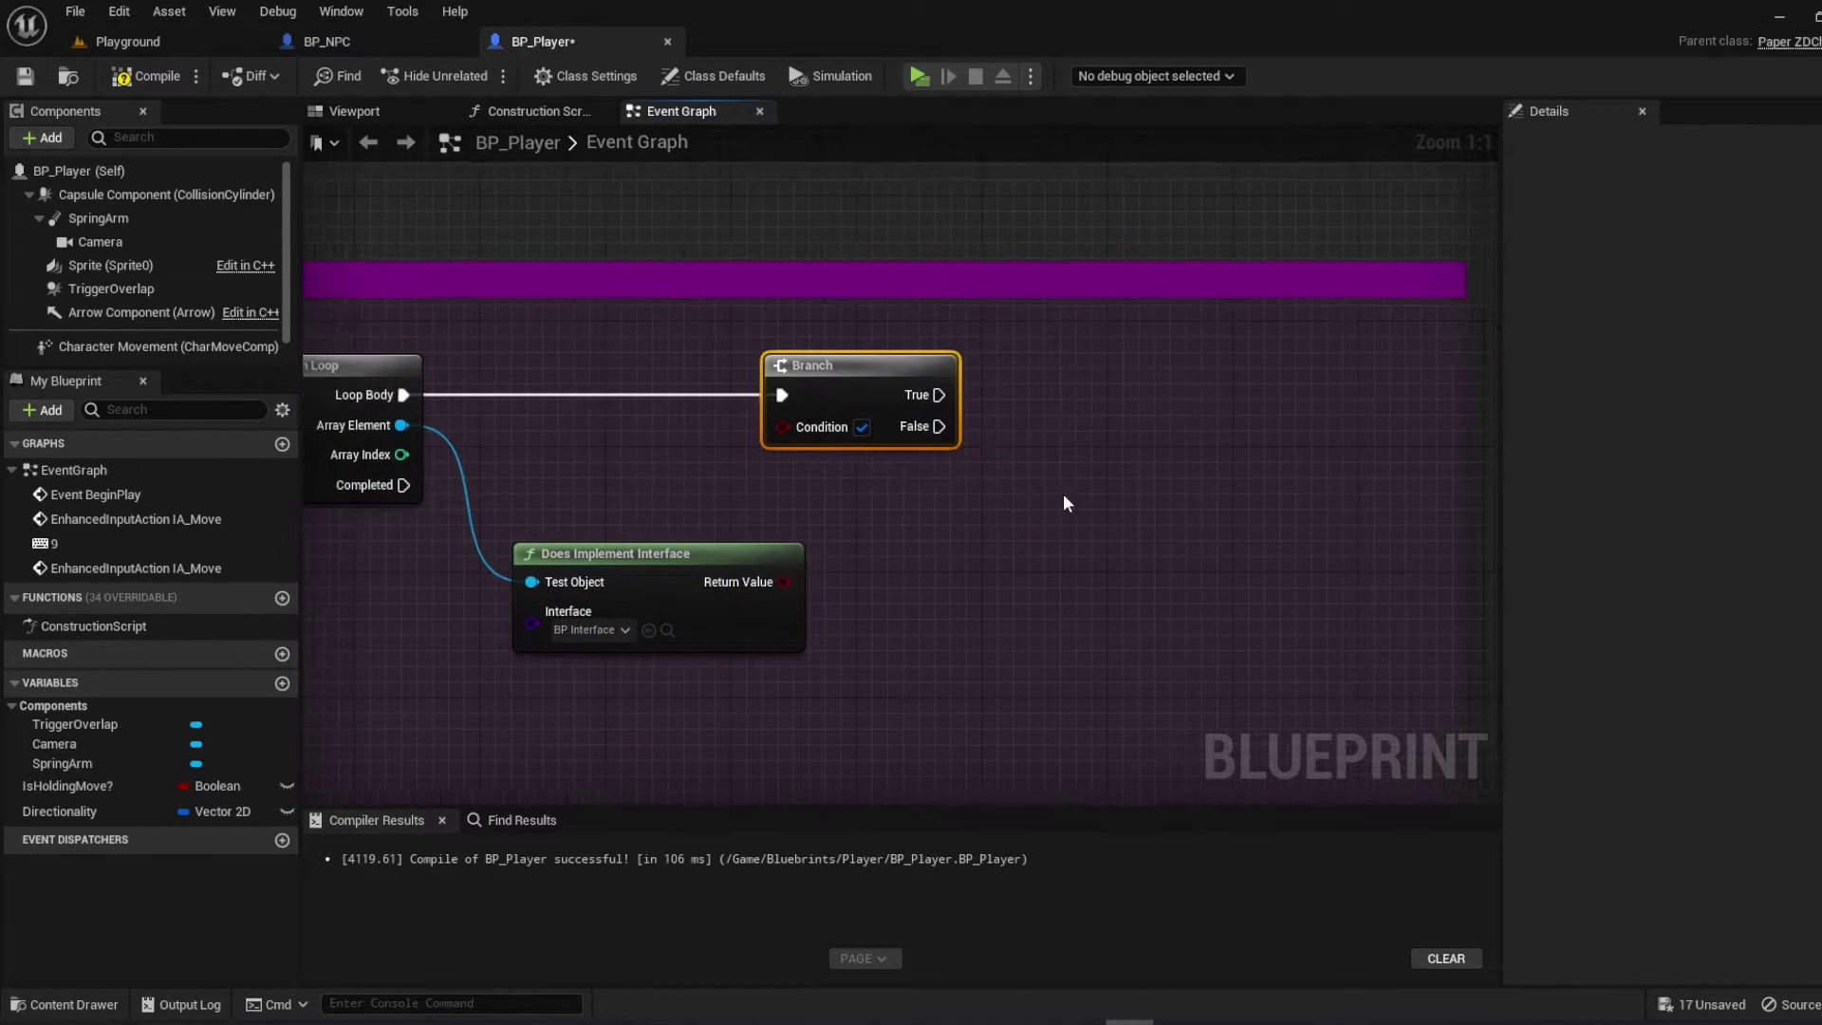
key(ctrl+d)
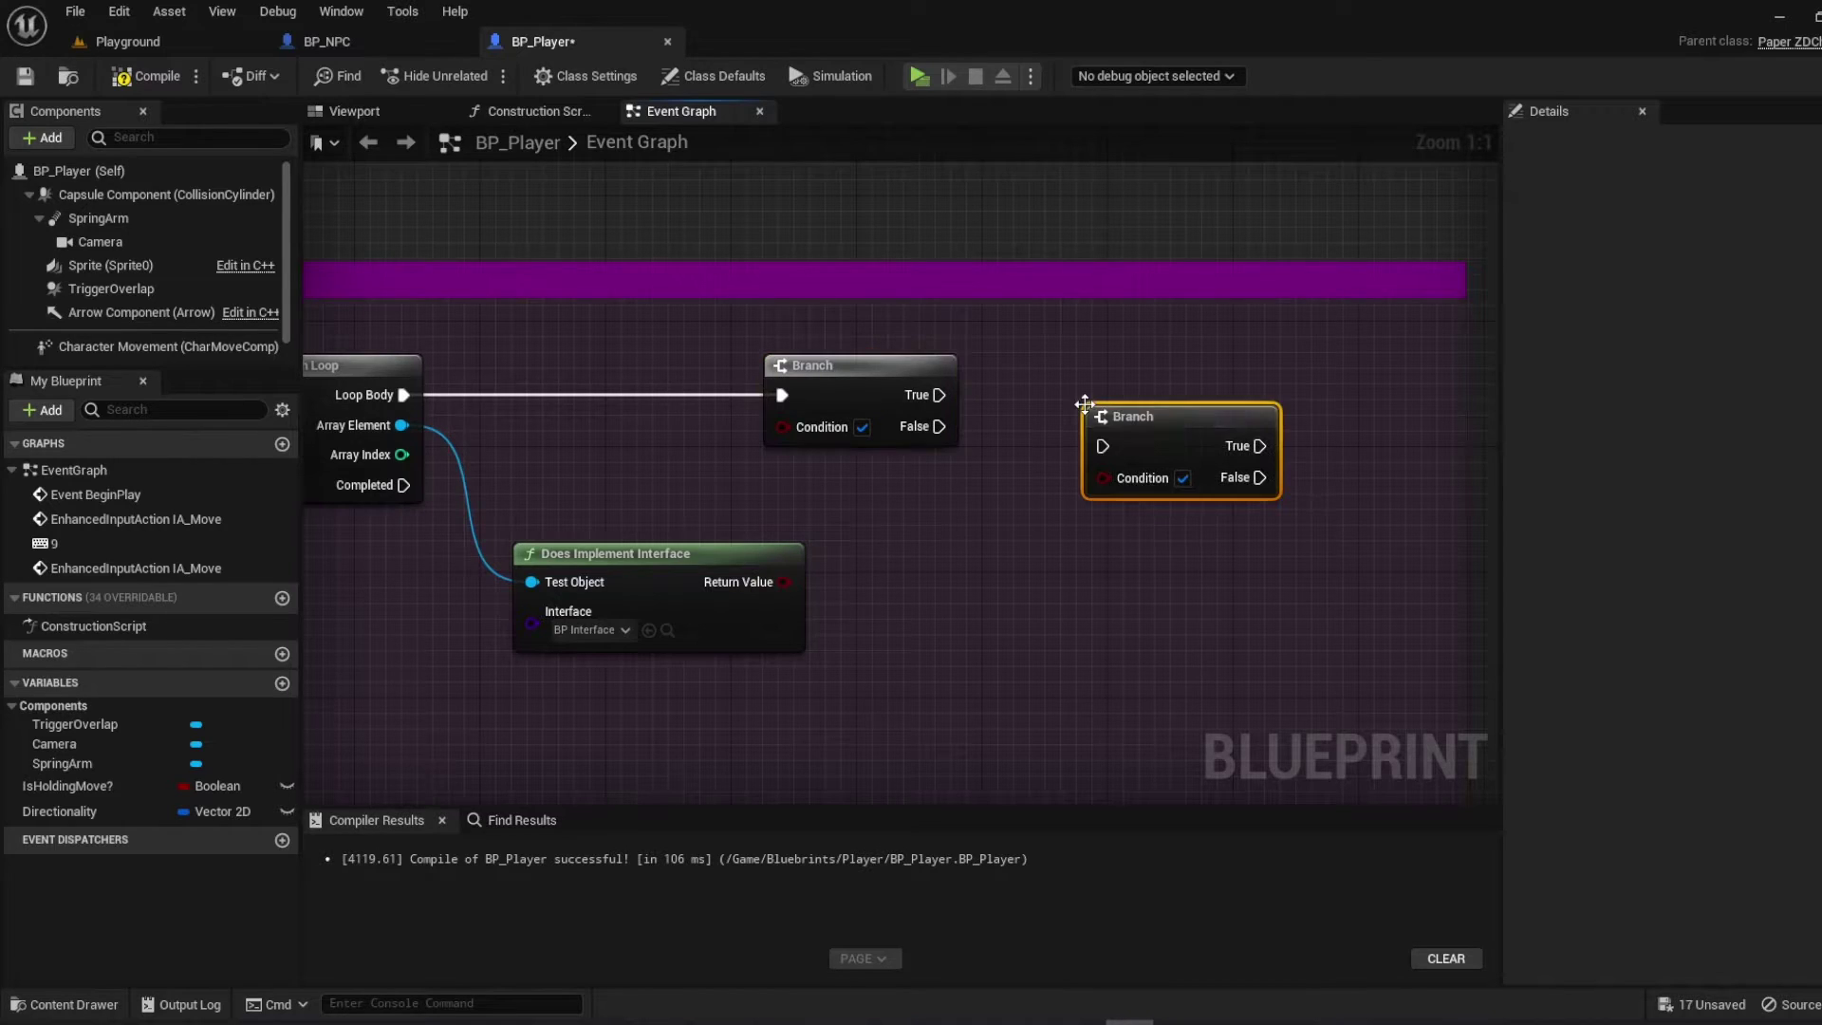
key(Delete)
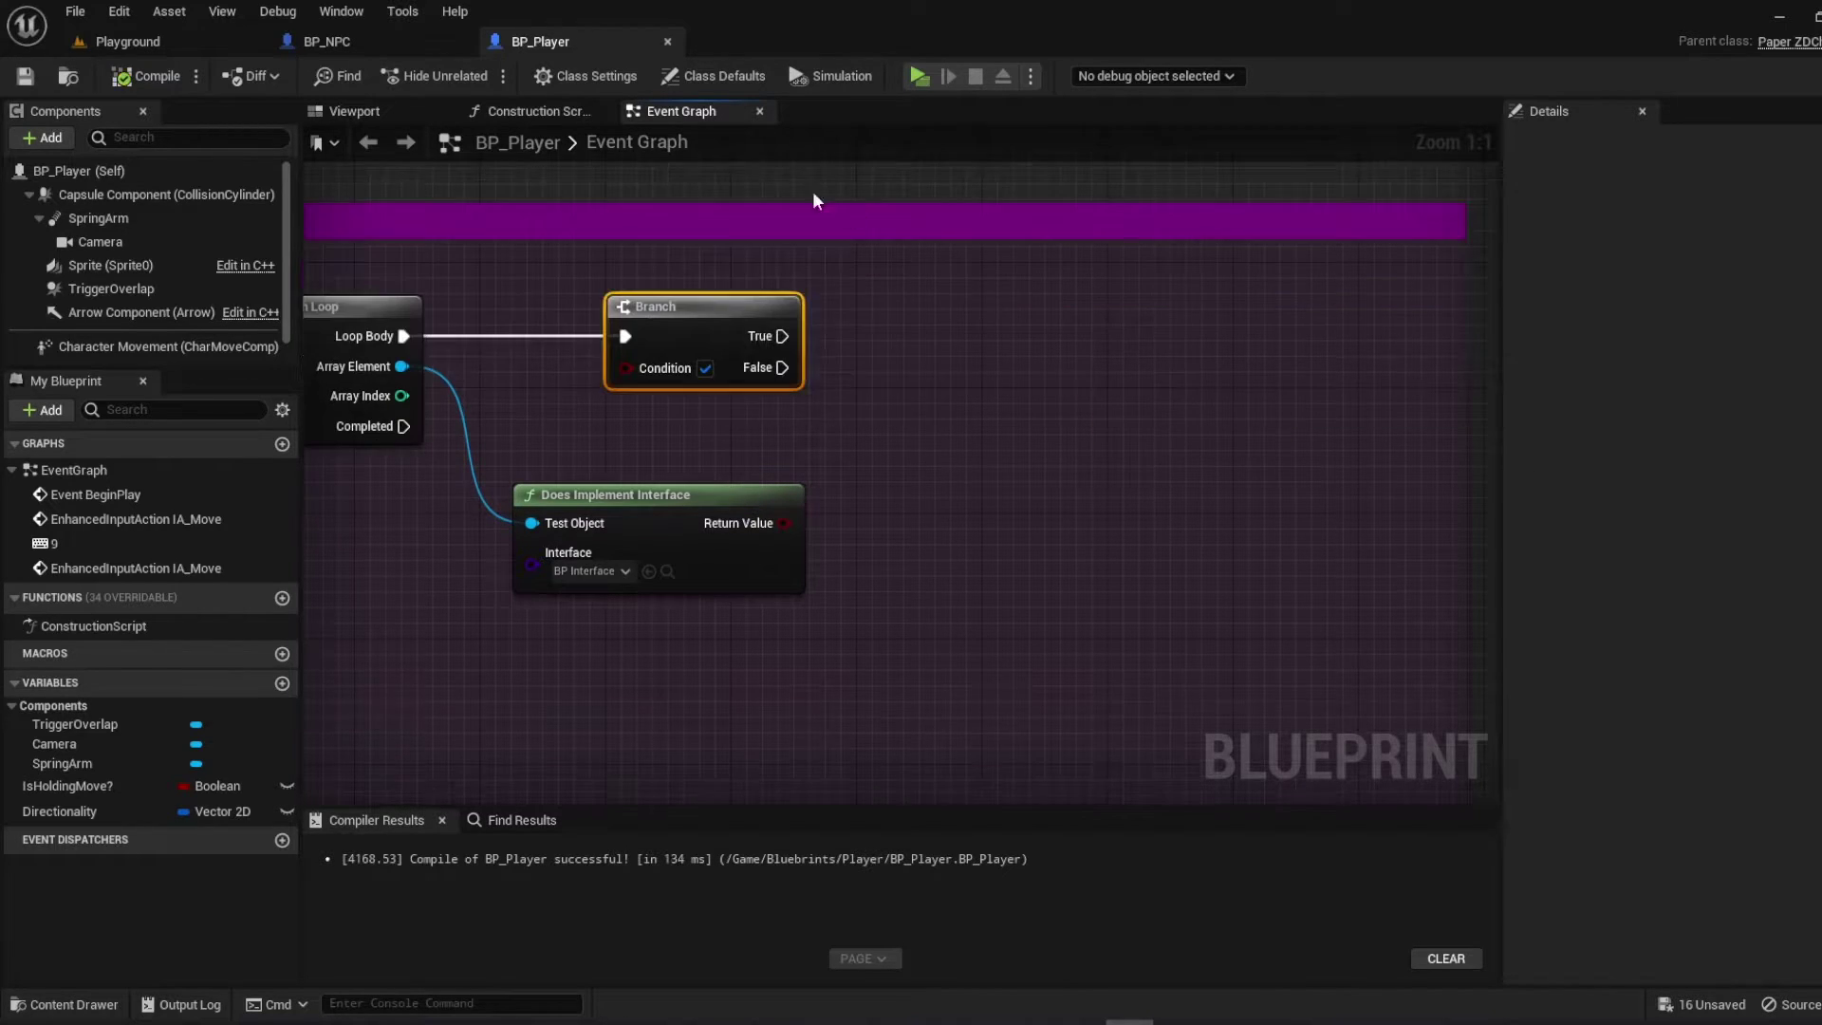
Make BP_Player implement BP_Interface in Class Settings
click(591, 76)
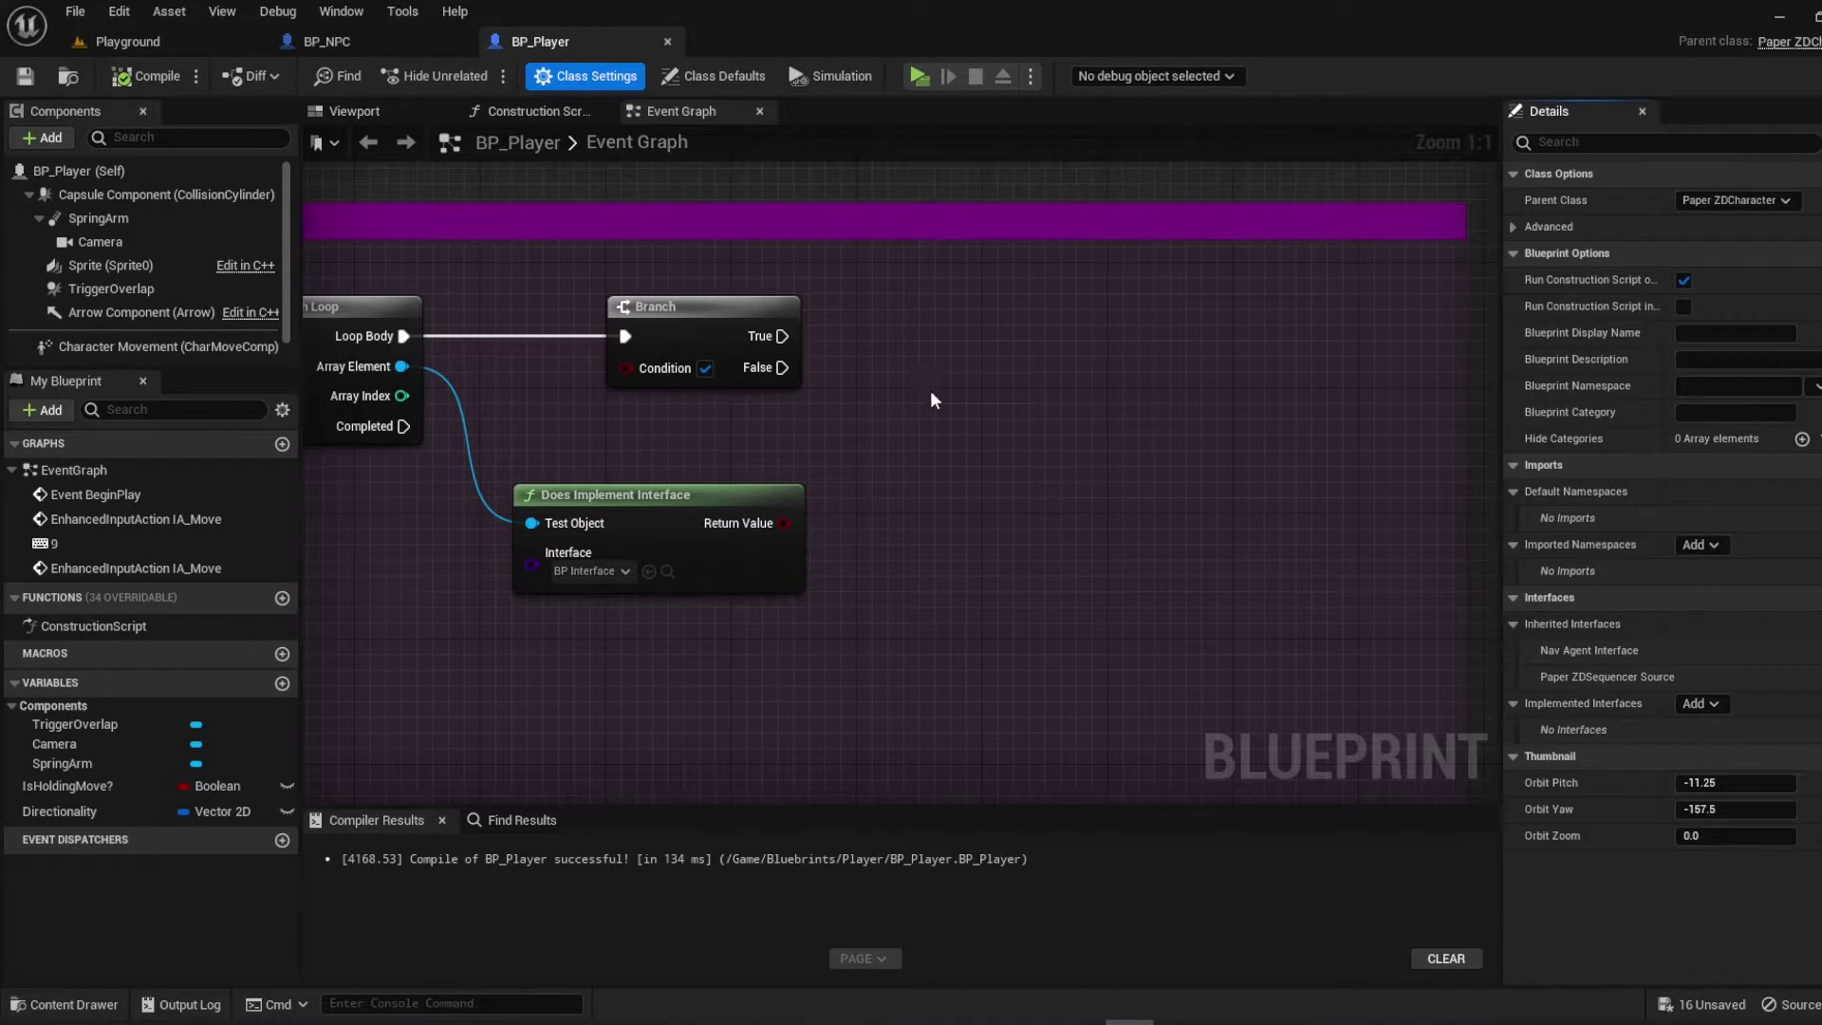
click(1699, 703)
text(bp)
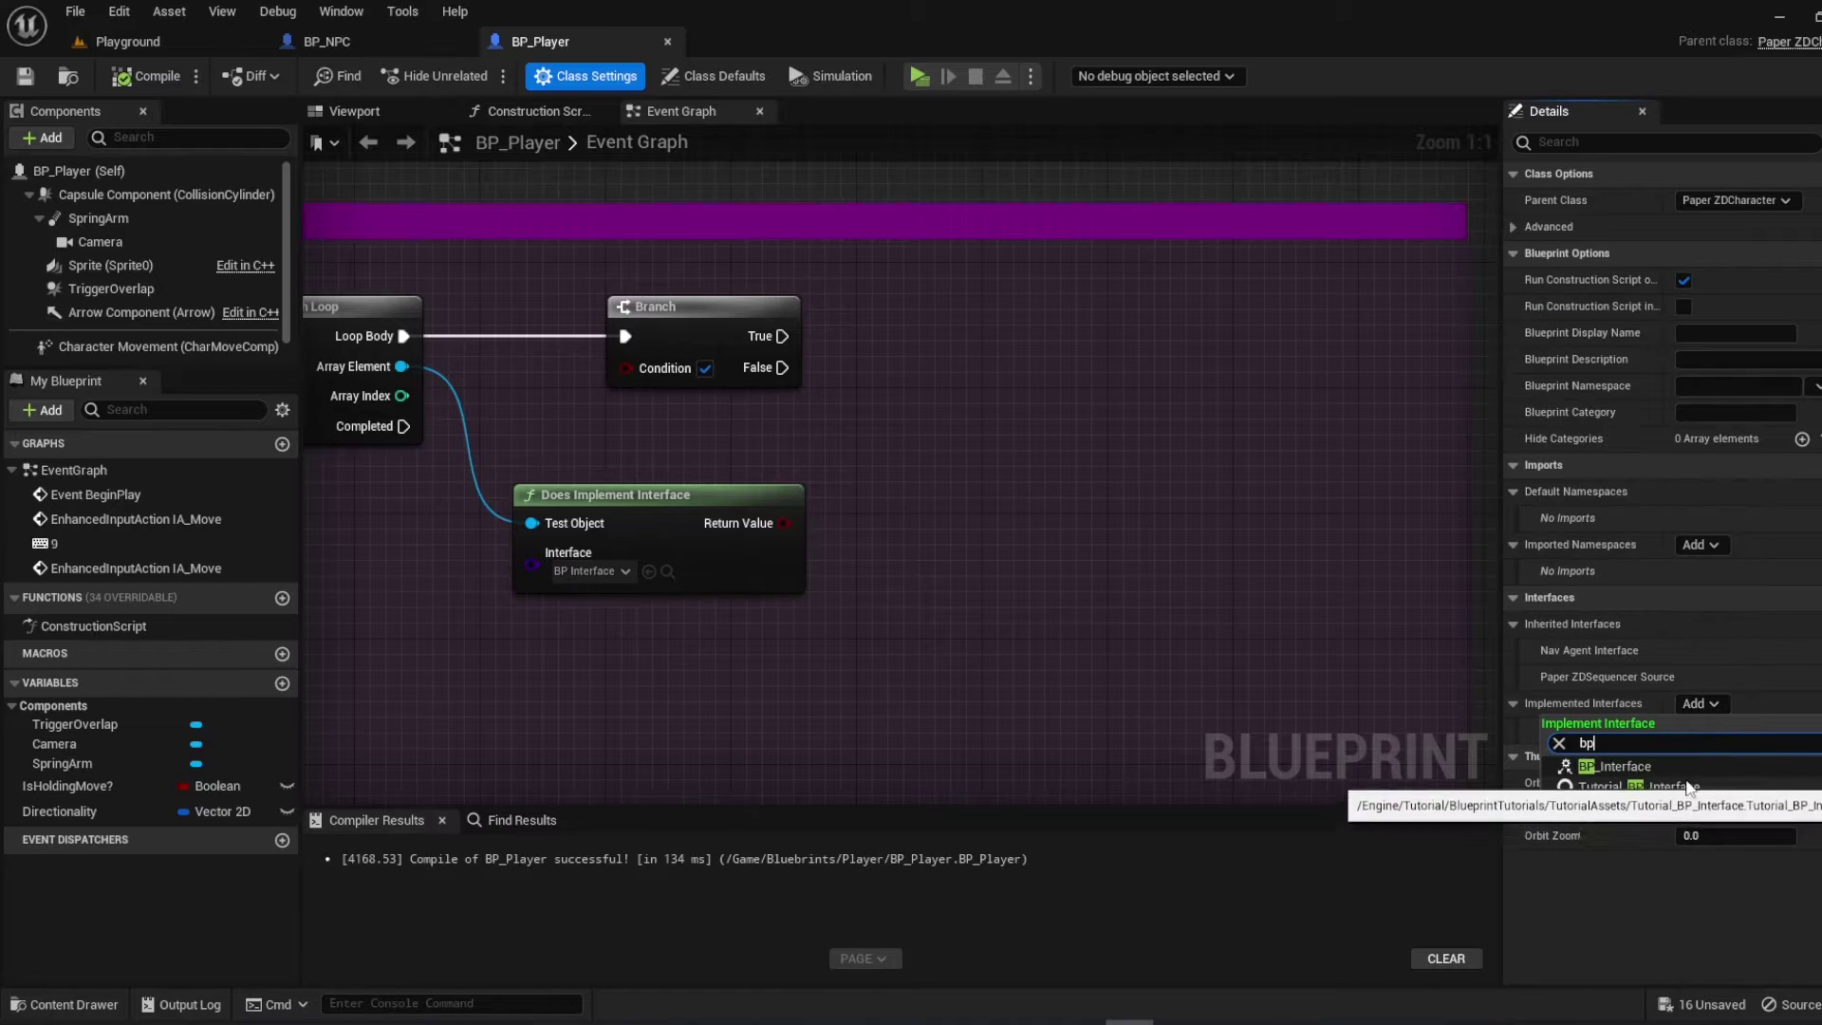
click(1682, 767)
Call the Interact message on each Array Element from the Branch's True output
mouse_move(416, 356)
mouse_down()
mouse_move(686, 425)
mouse_move(501, 409)
mouse_up()
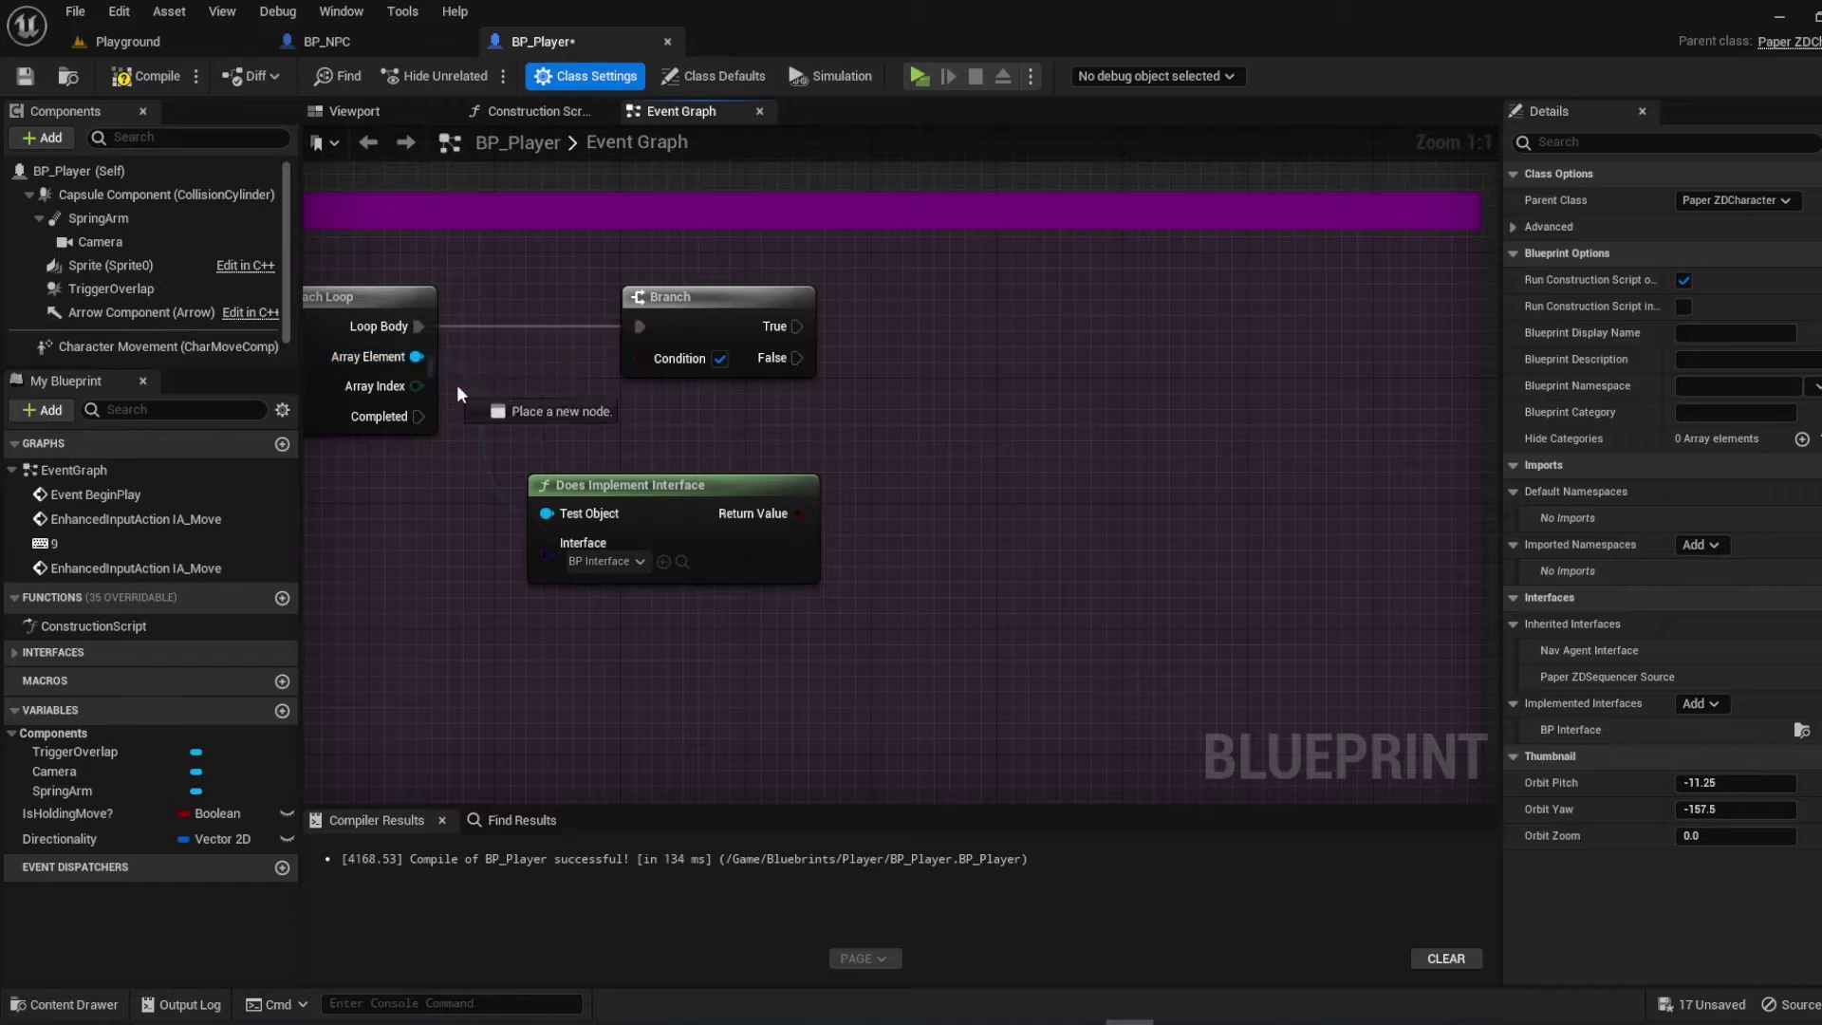
drag(501, 409, 808, 423)
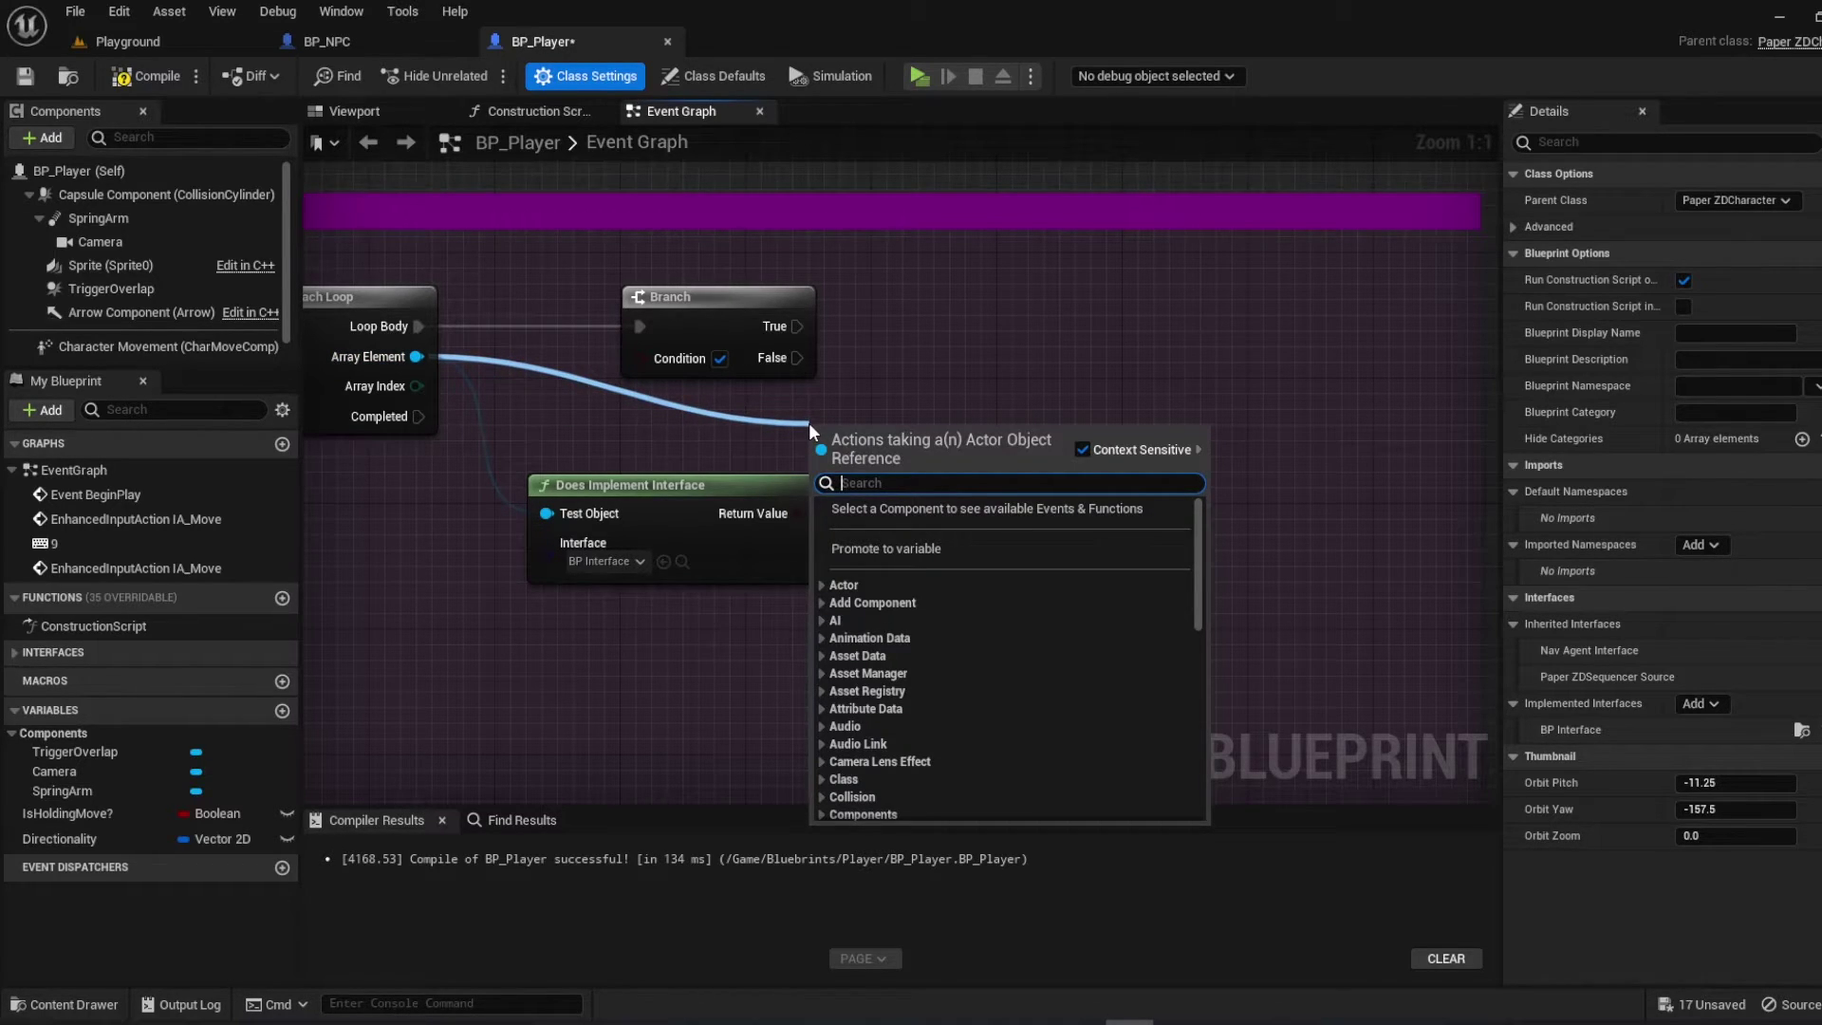
text(interac)
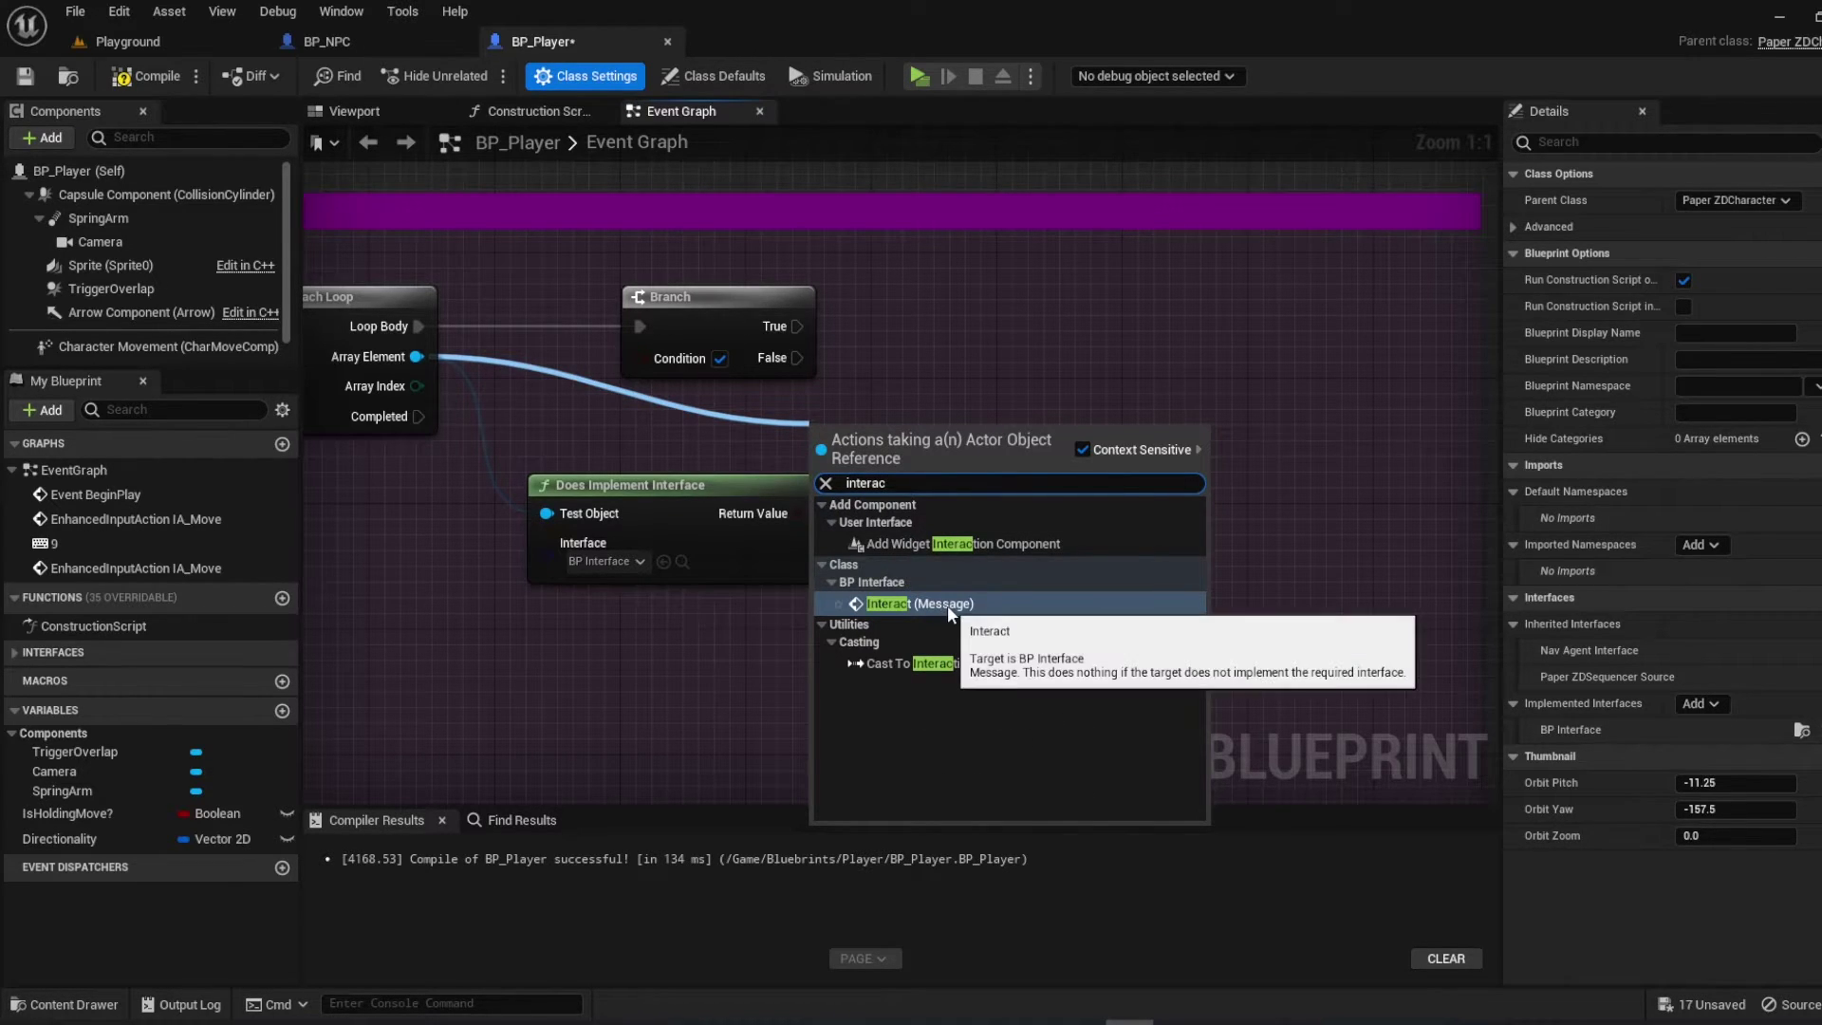
click(947, 605)
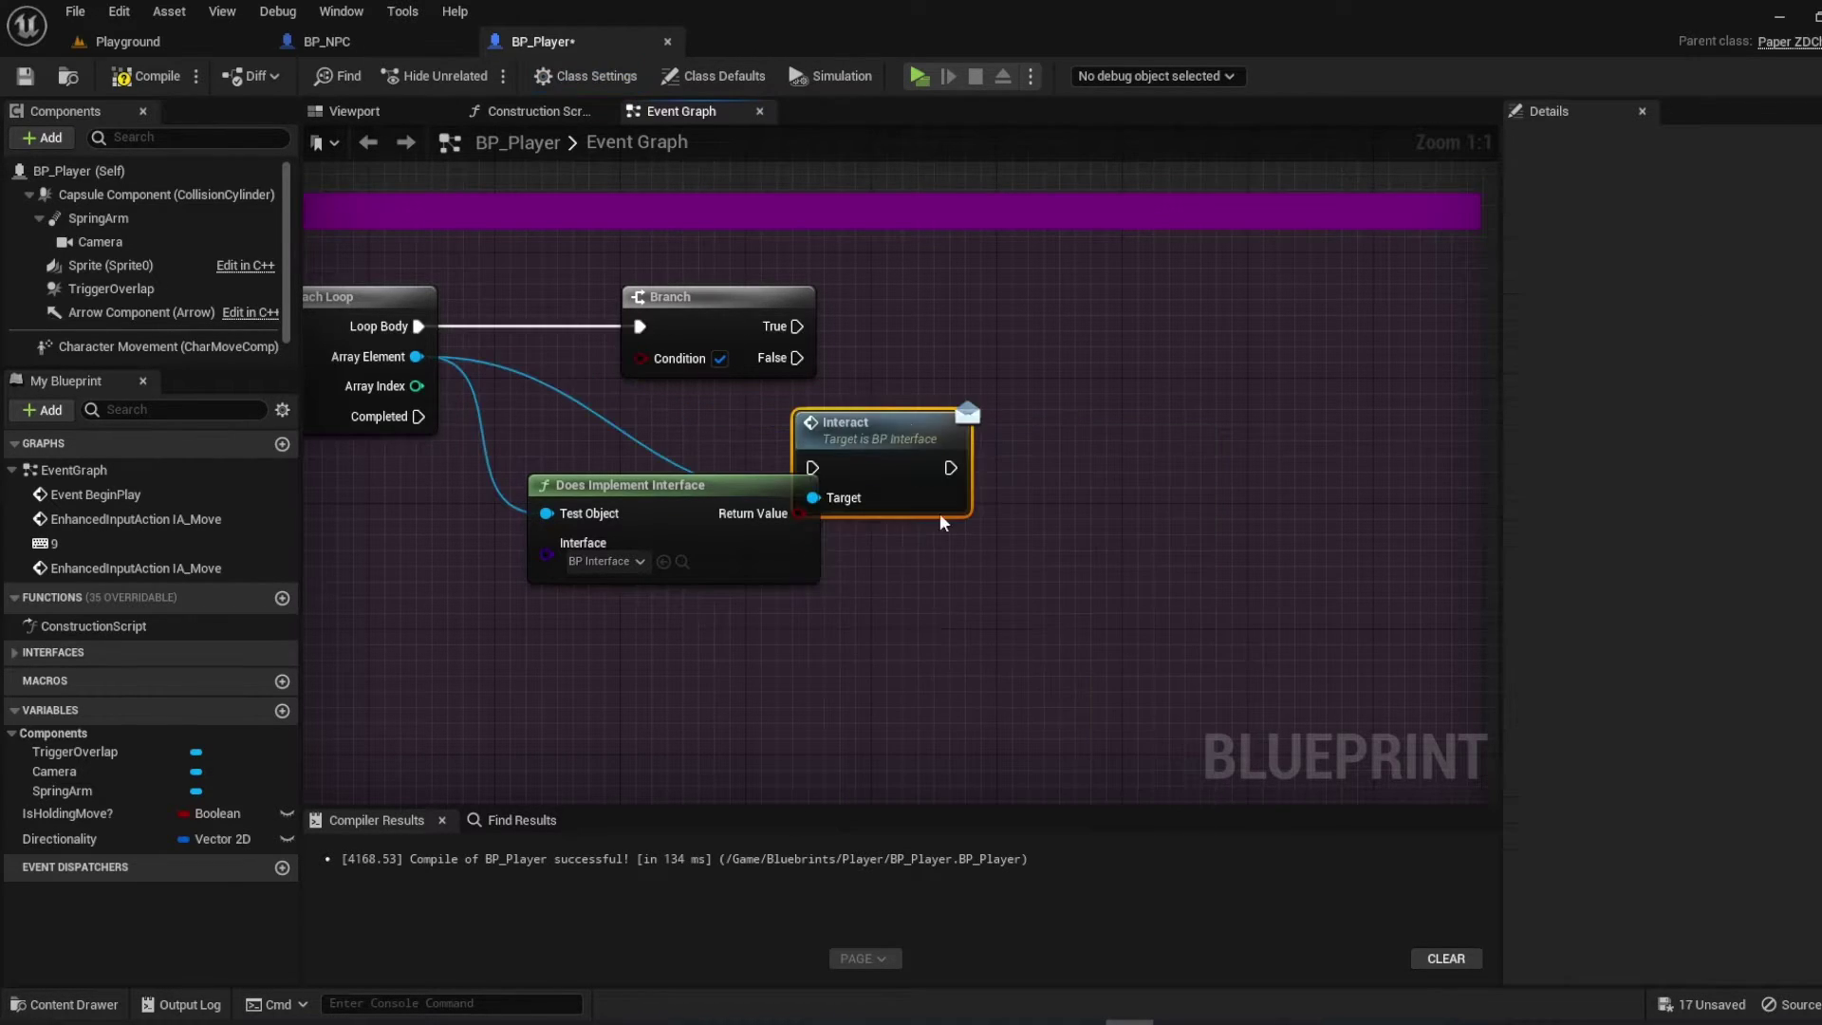
drag(927, 469, 972, 404)
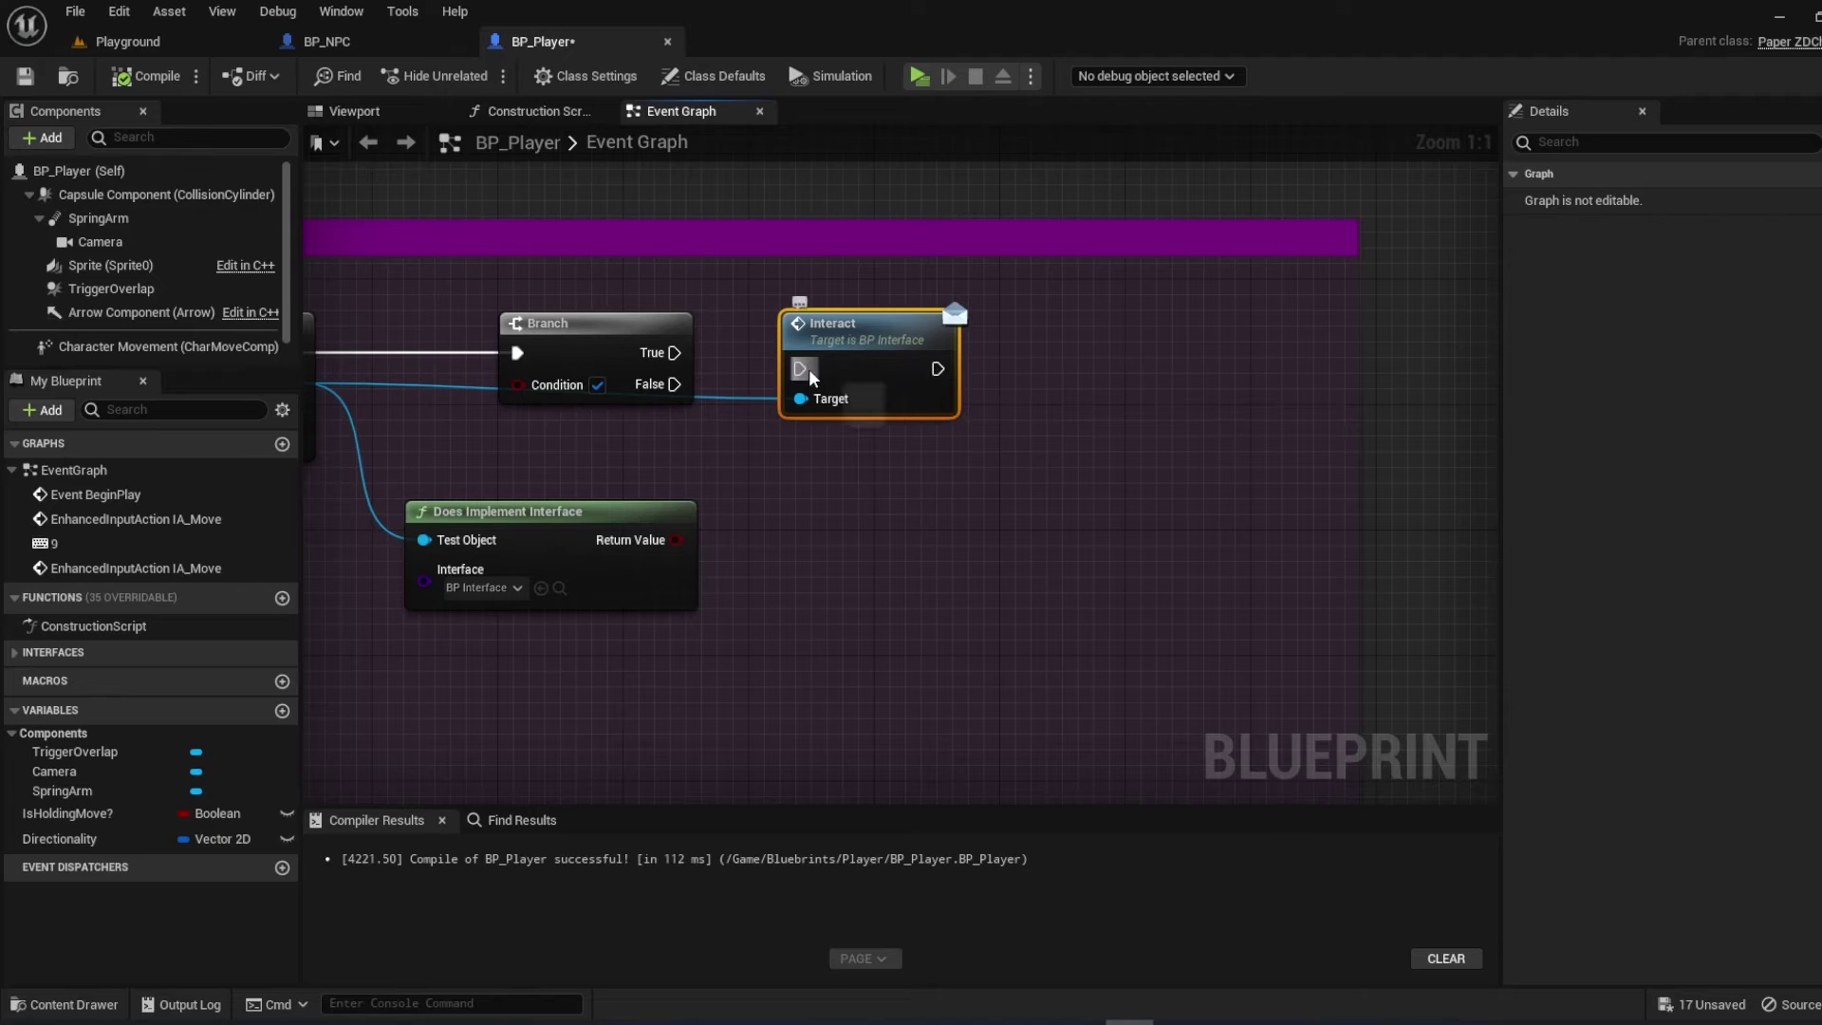
drag(809, 374, 800, 370)
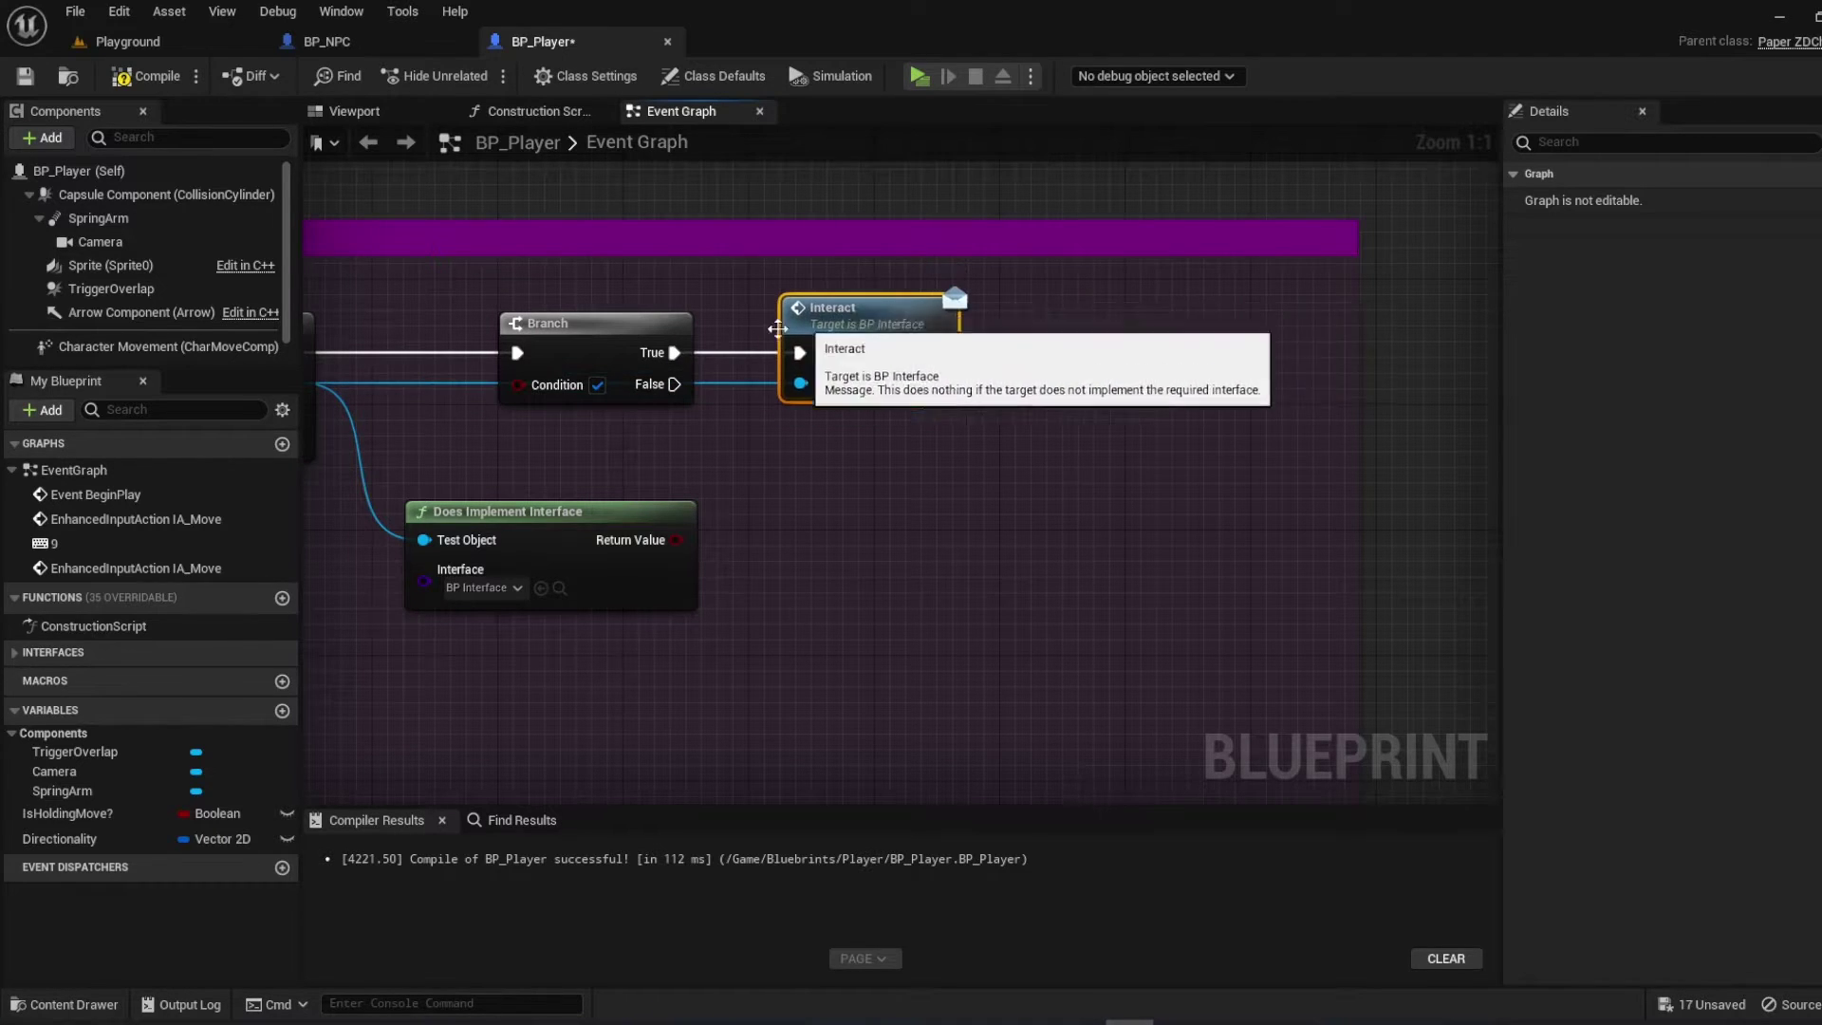
Make BP_NPC implement BP Interface and add its Event Interact to the graph
click(353, 37)
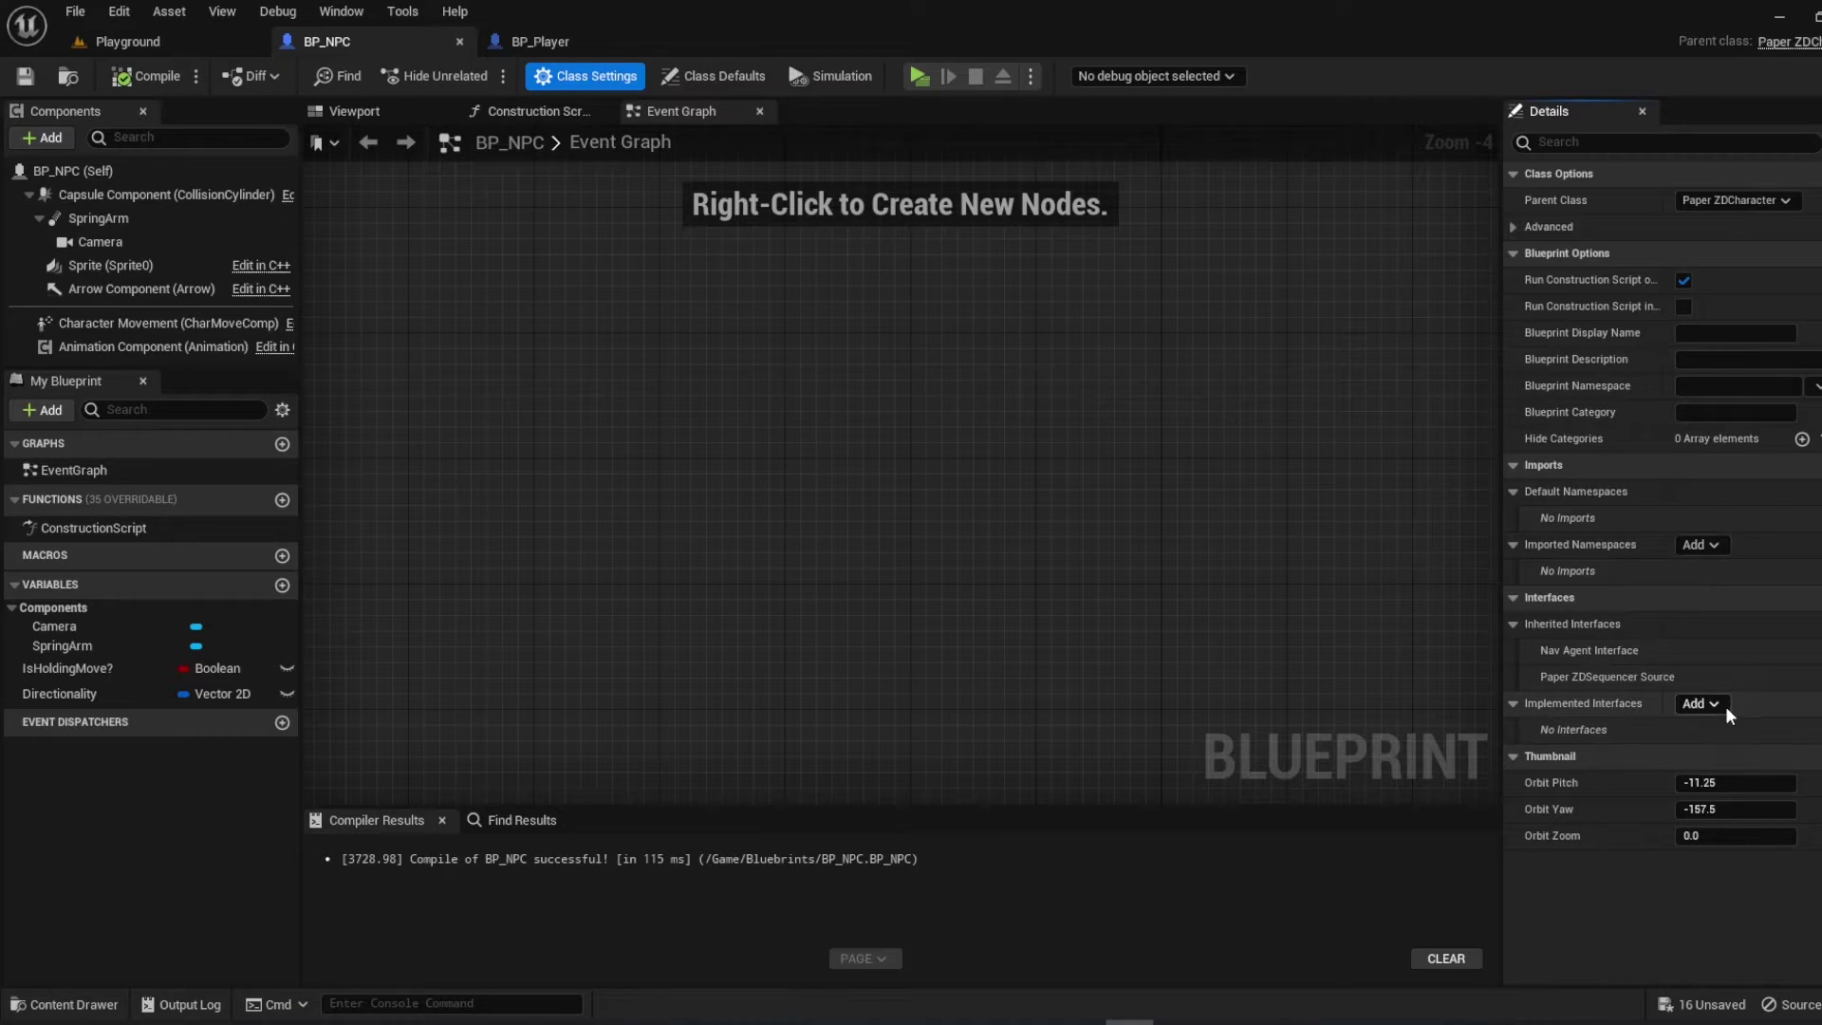
click(1709, 704)
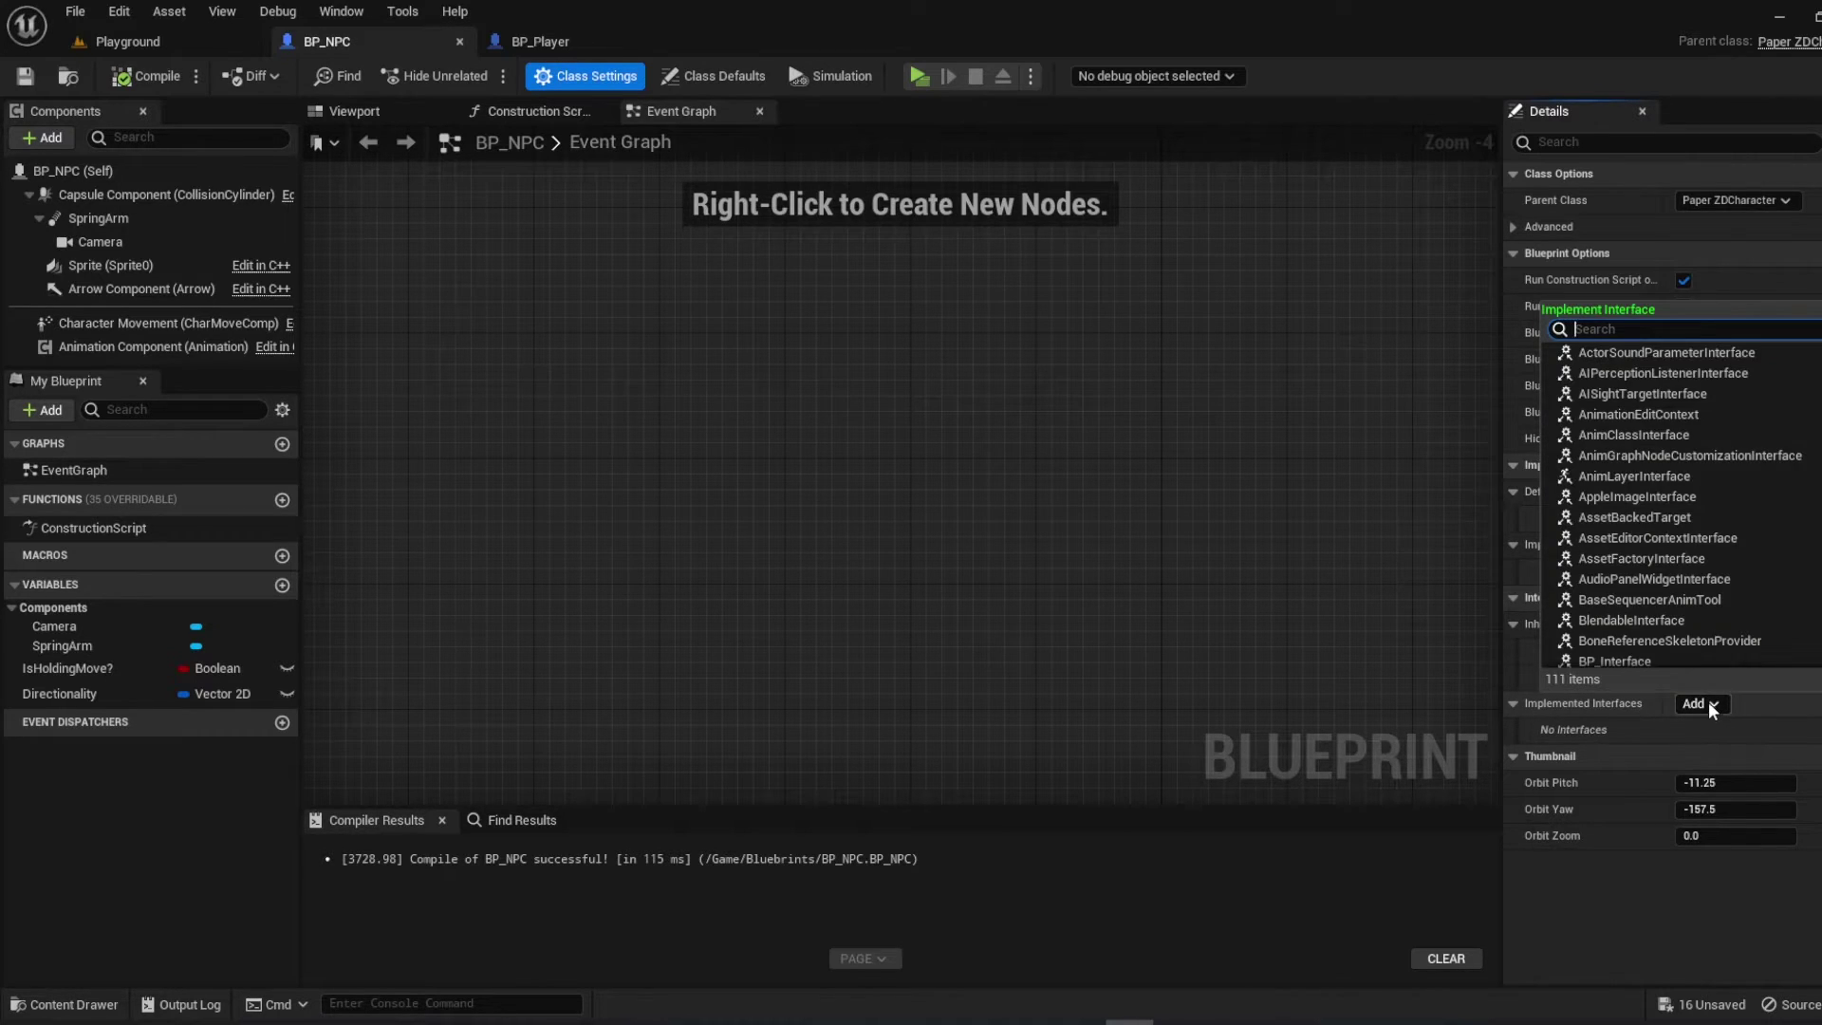
scroll(1660, 651, down, 3)
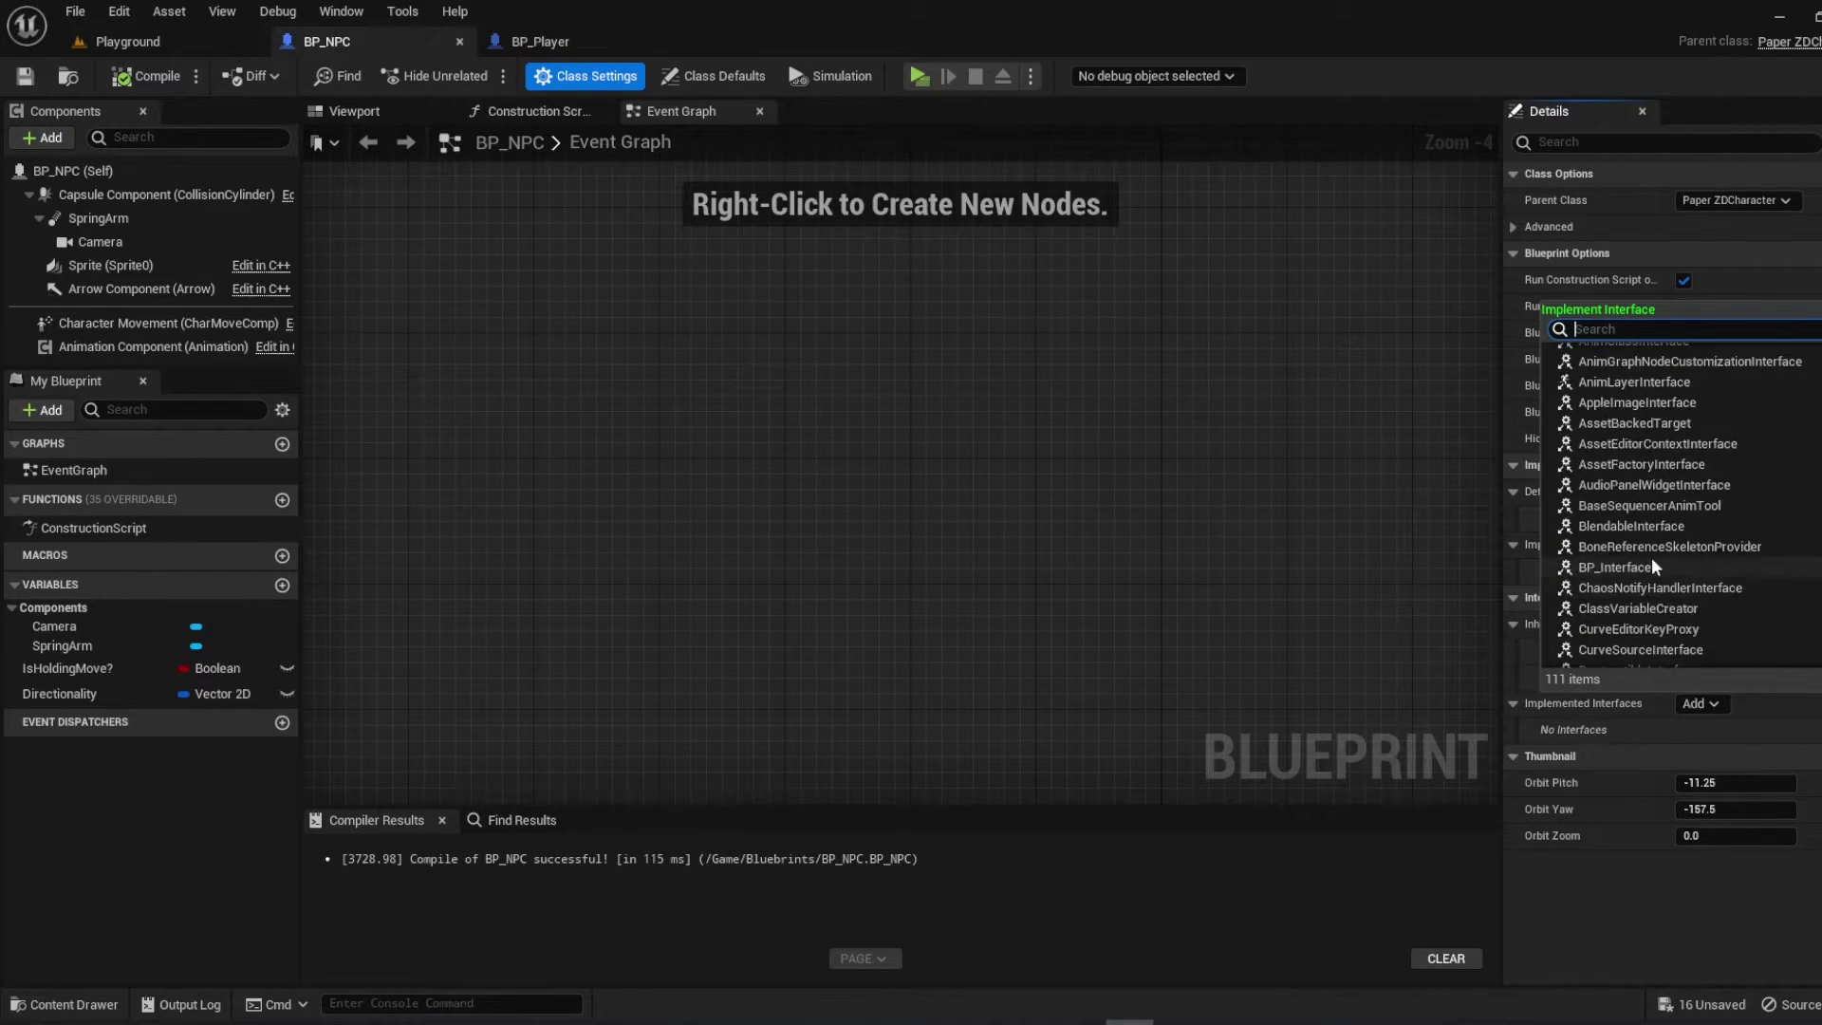
text(bp)
click(1610, 769)
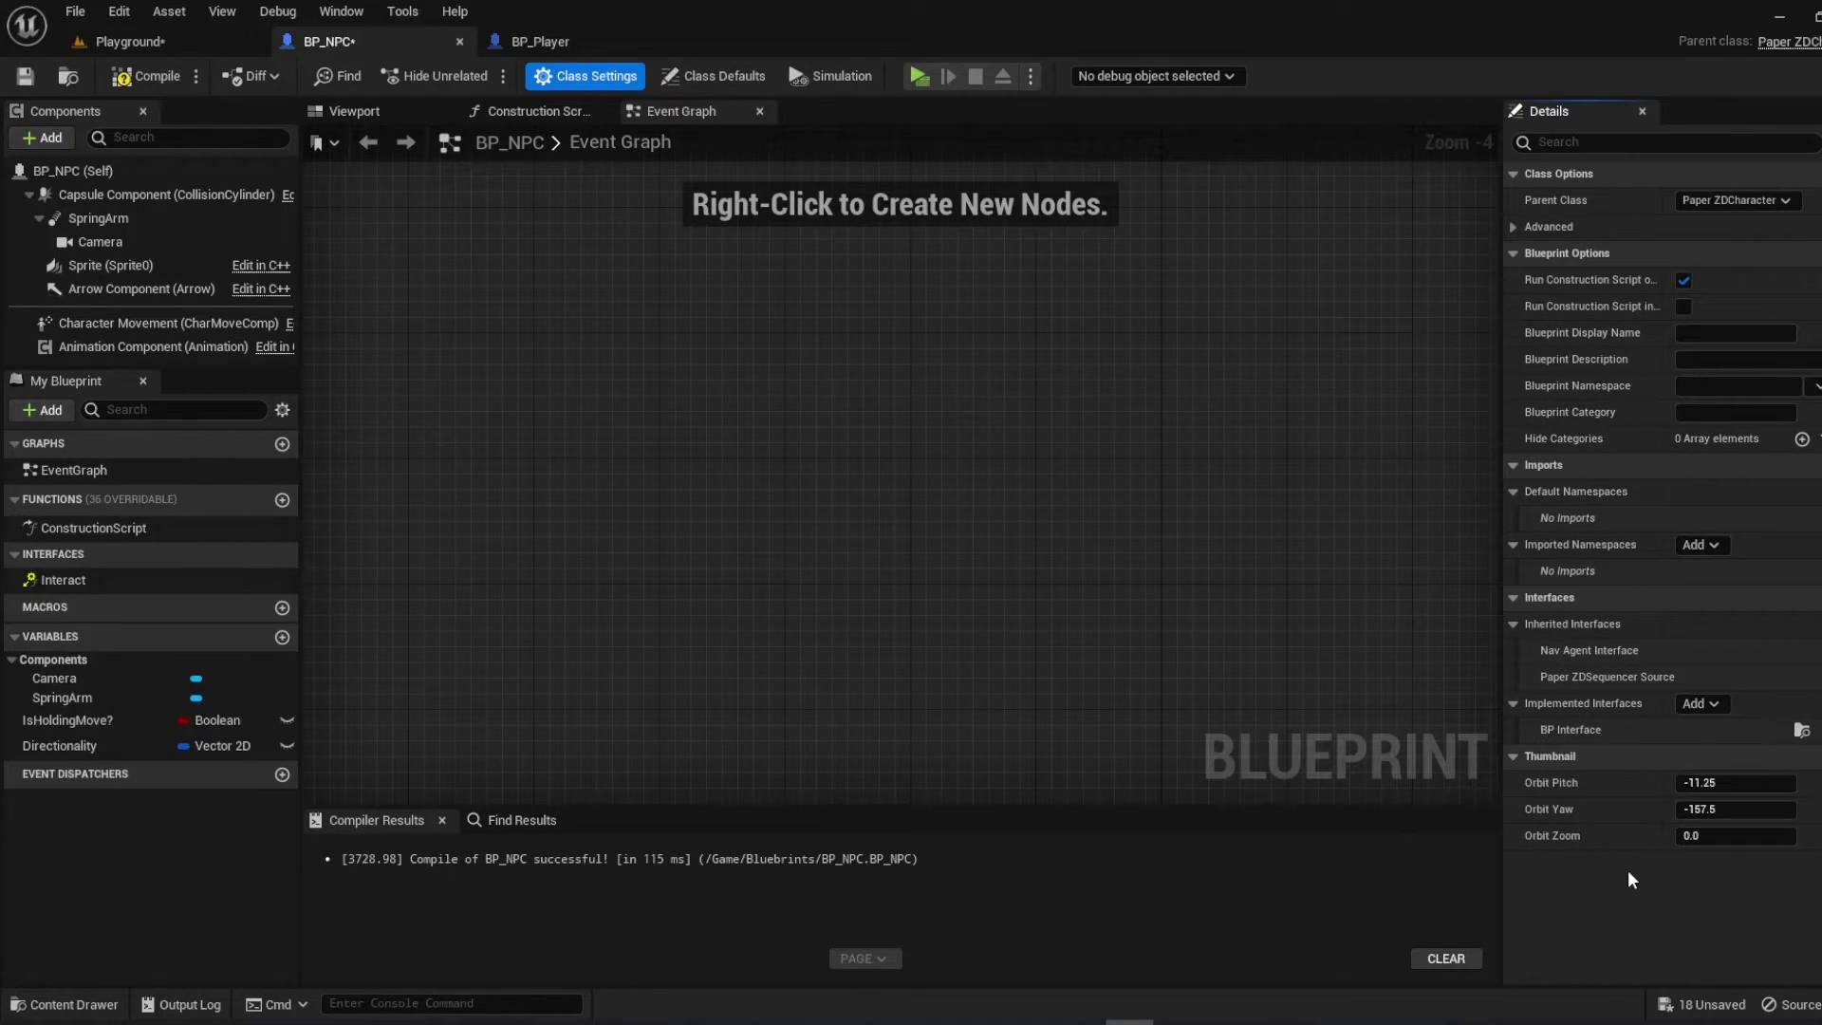
right_click(128, 581)
key(Escape)
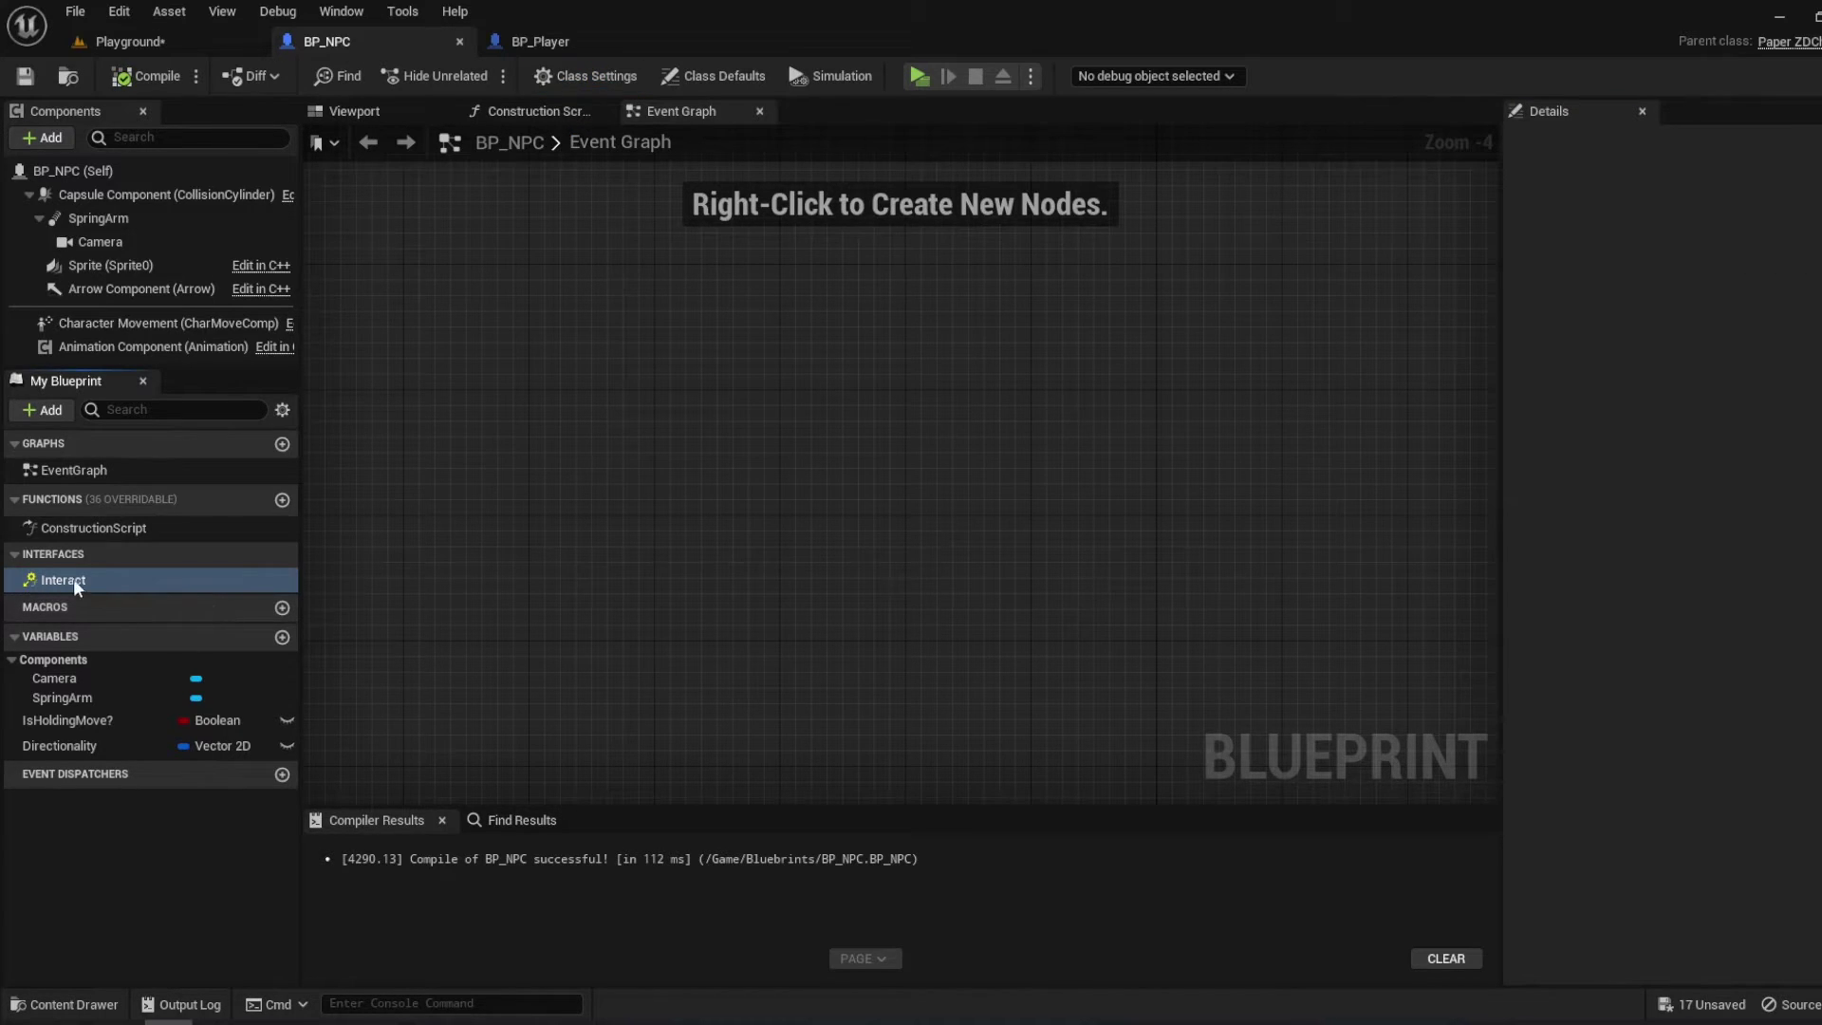
right_click(84, 580)
click(157, 619)
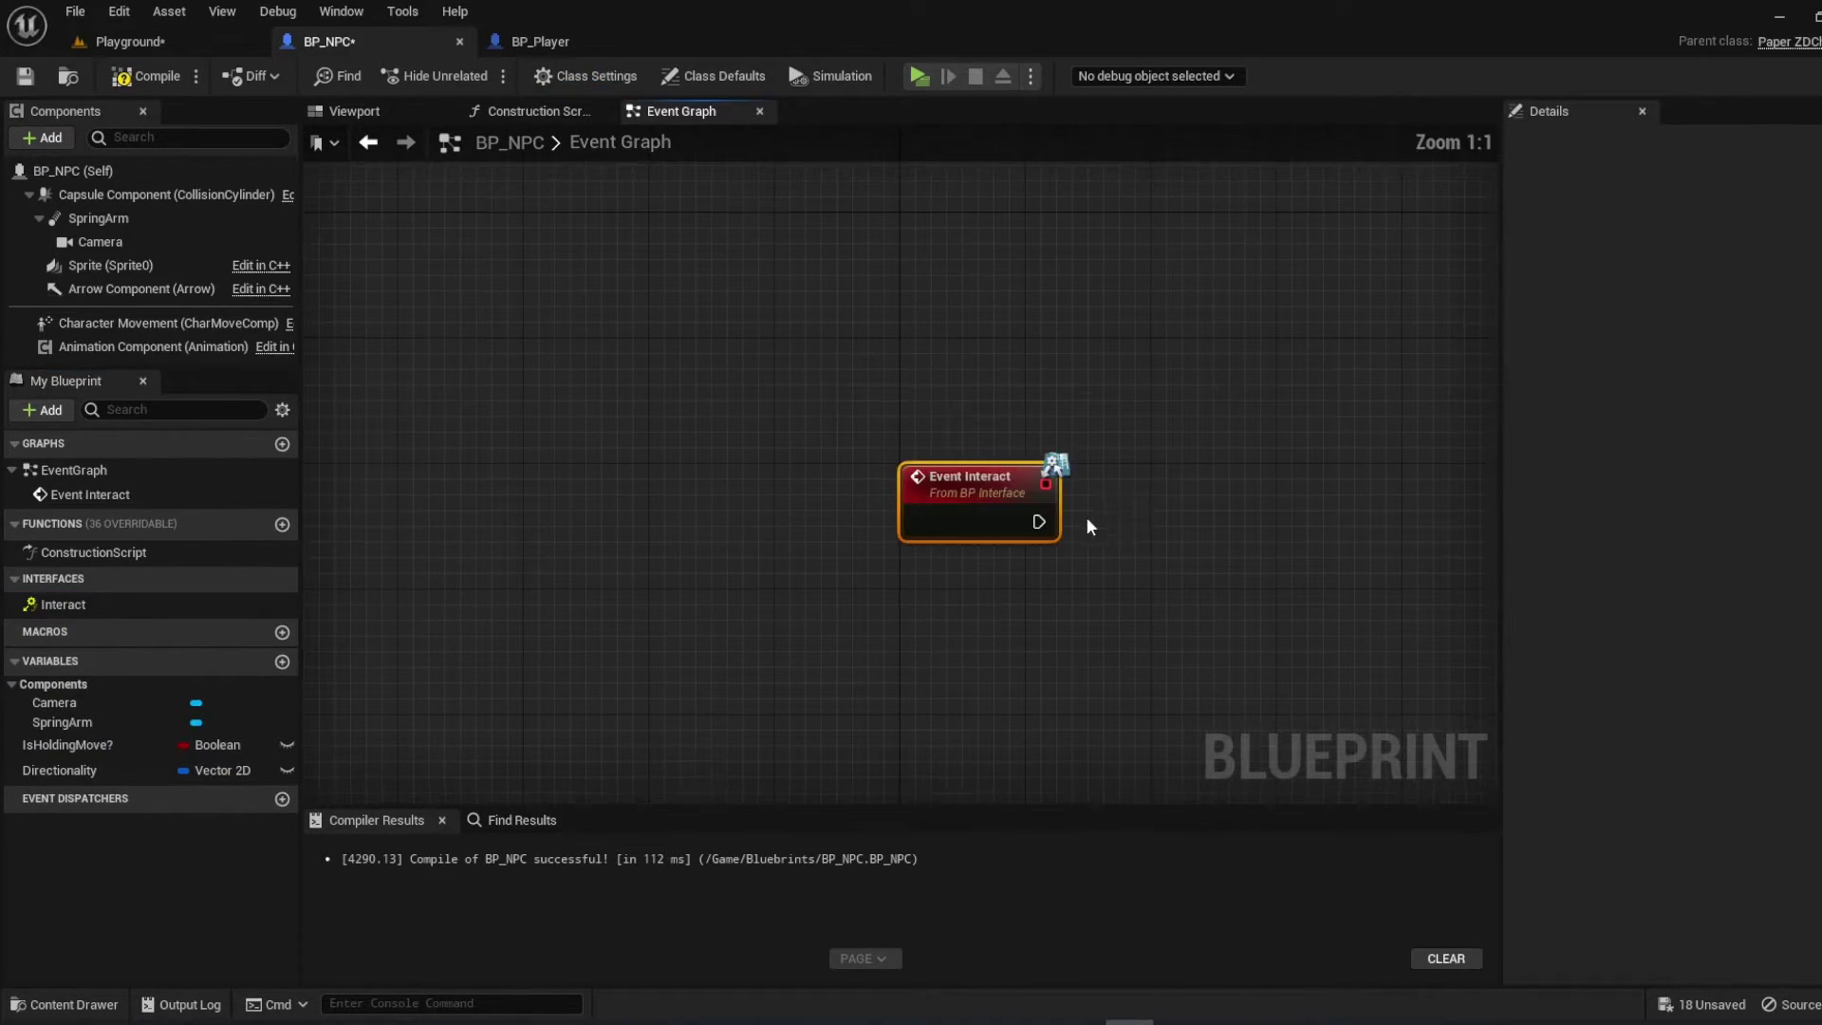
Wire Event Interact to a Print String with text 'talk' and compile
drag(670, 408, 841, 406)
text(print)
click(982, 634)
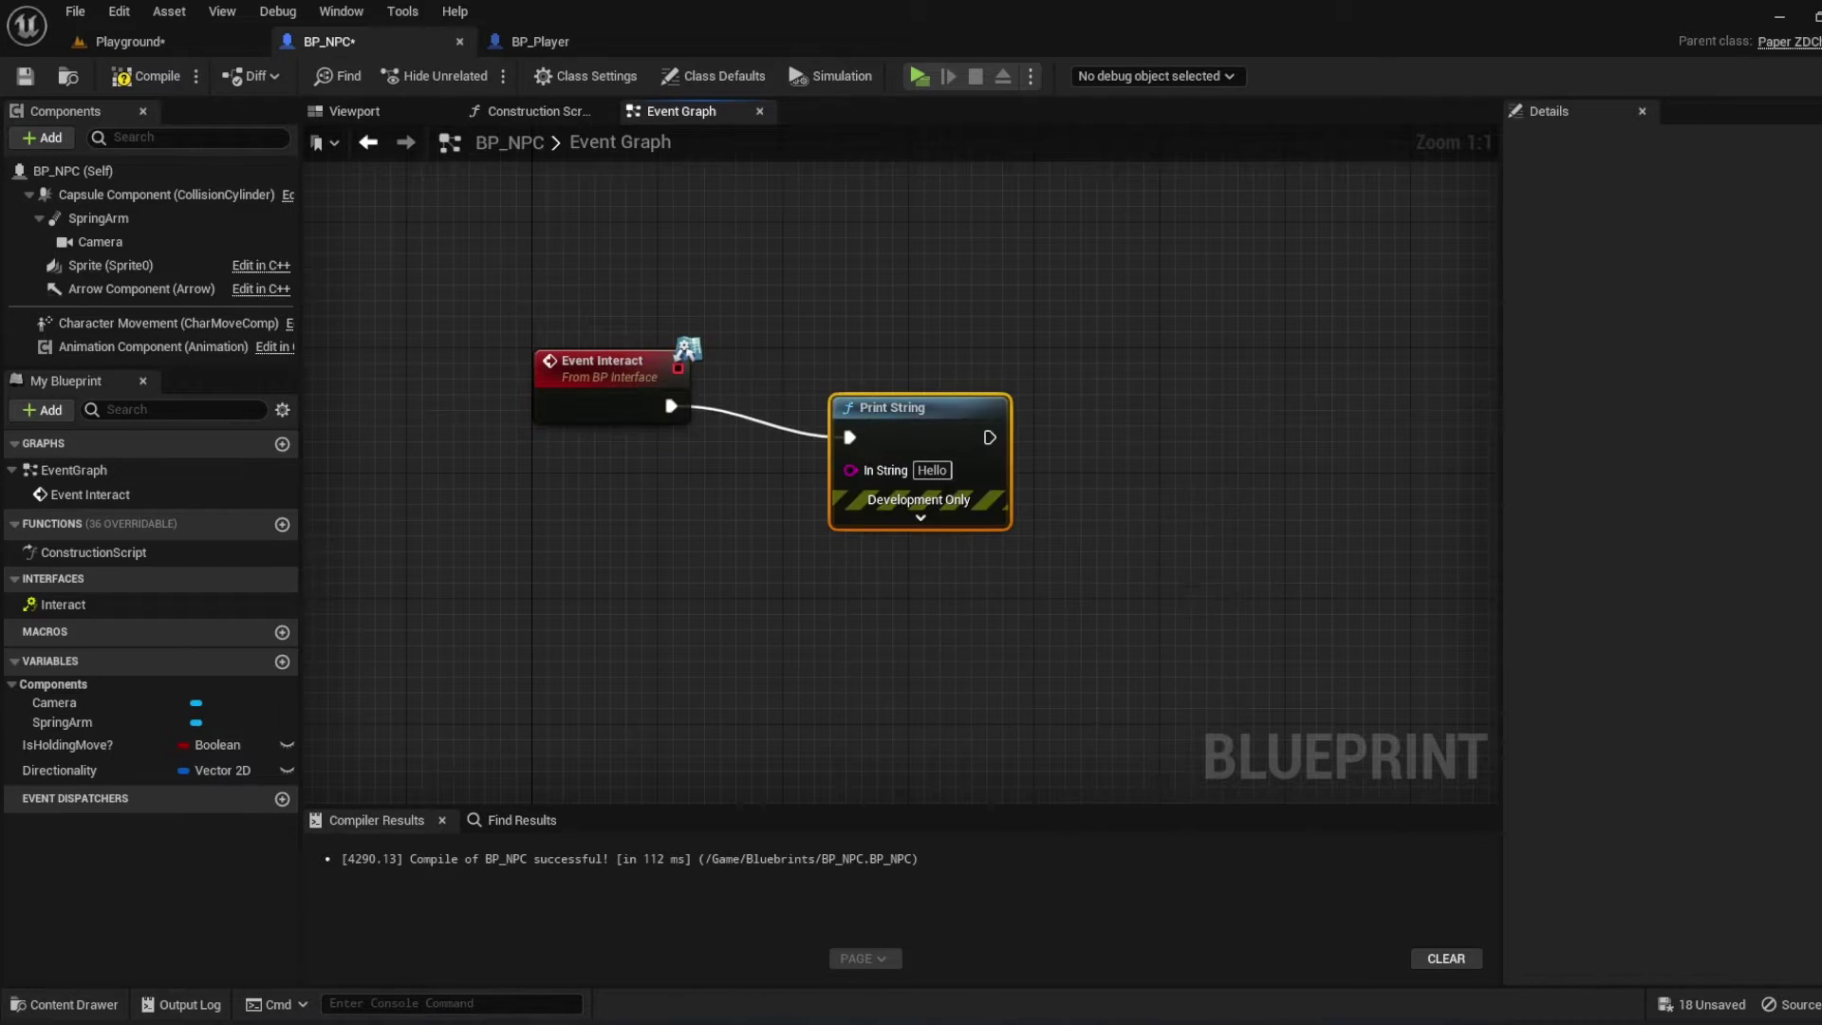
key(BackSpace)
key(BackSpace)
key(BackSpace)
text(alk)
key(Return)
click(26, 83)
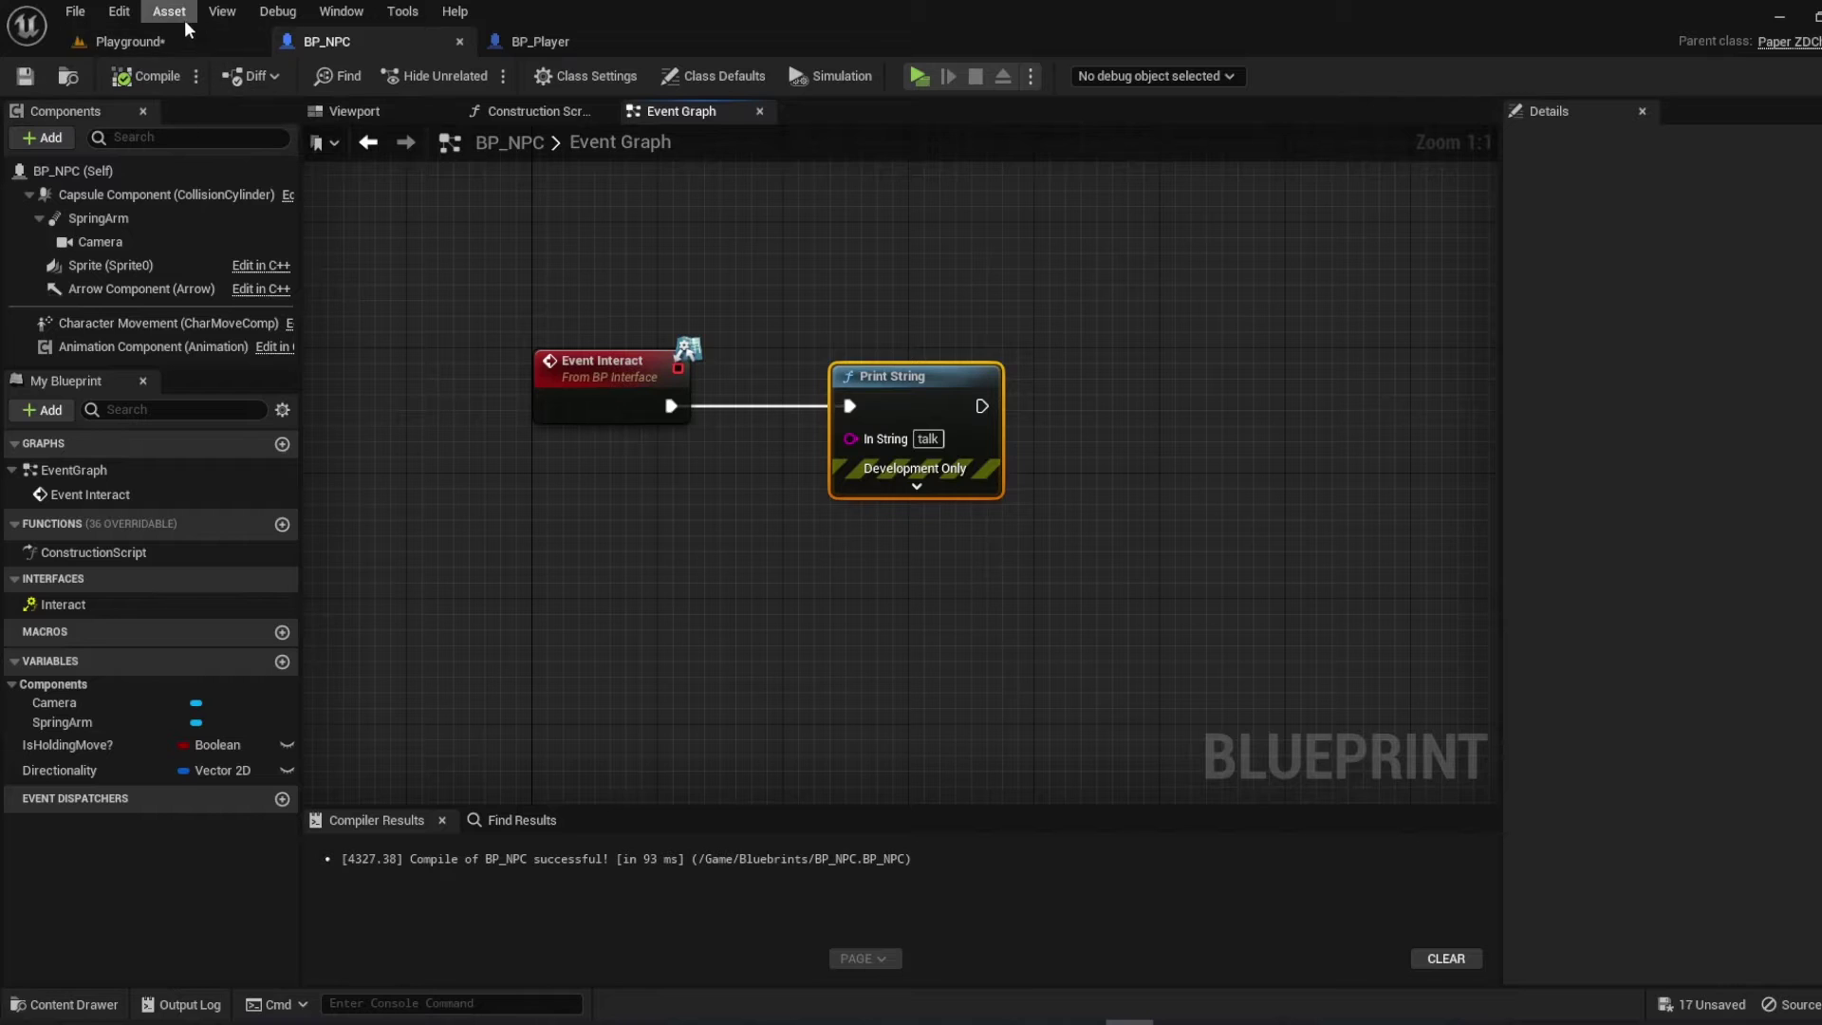
Play-test: walk to the NPC and interact so 'talk' prints
click(923, 75)
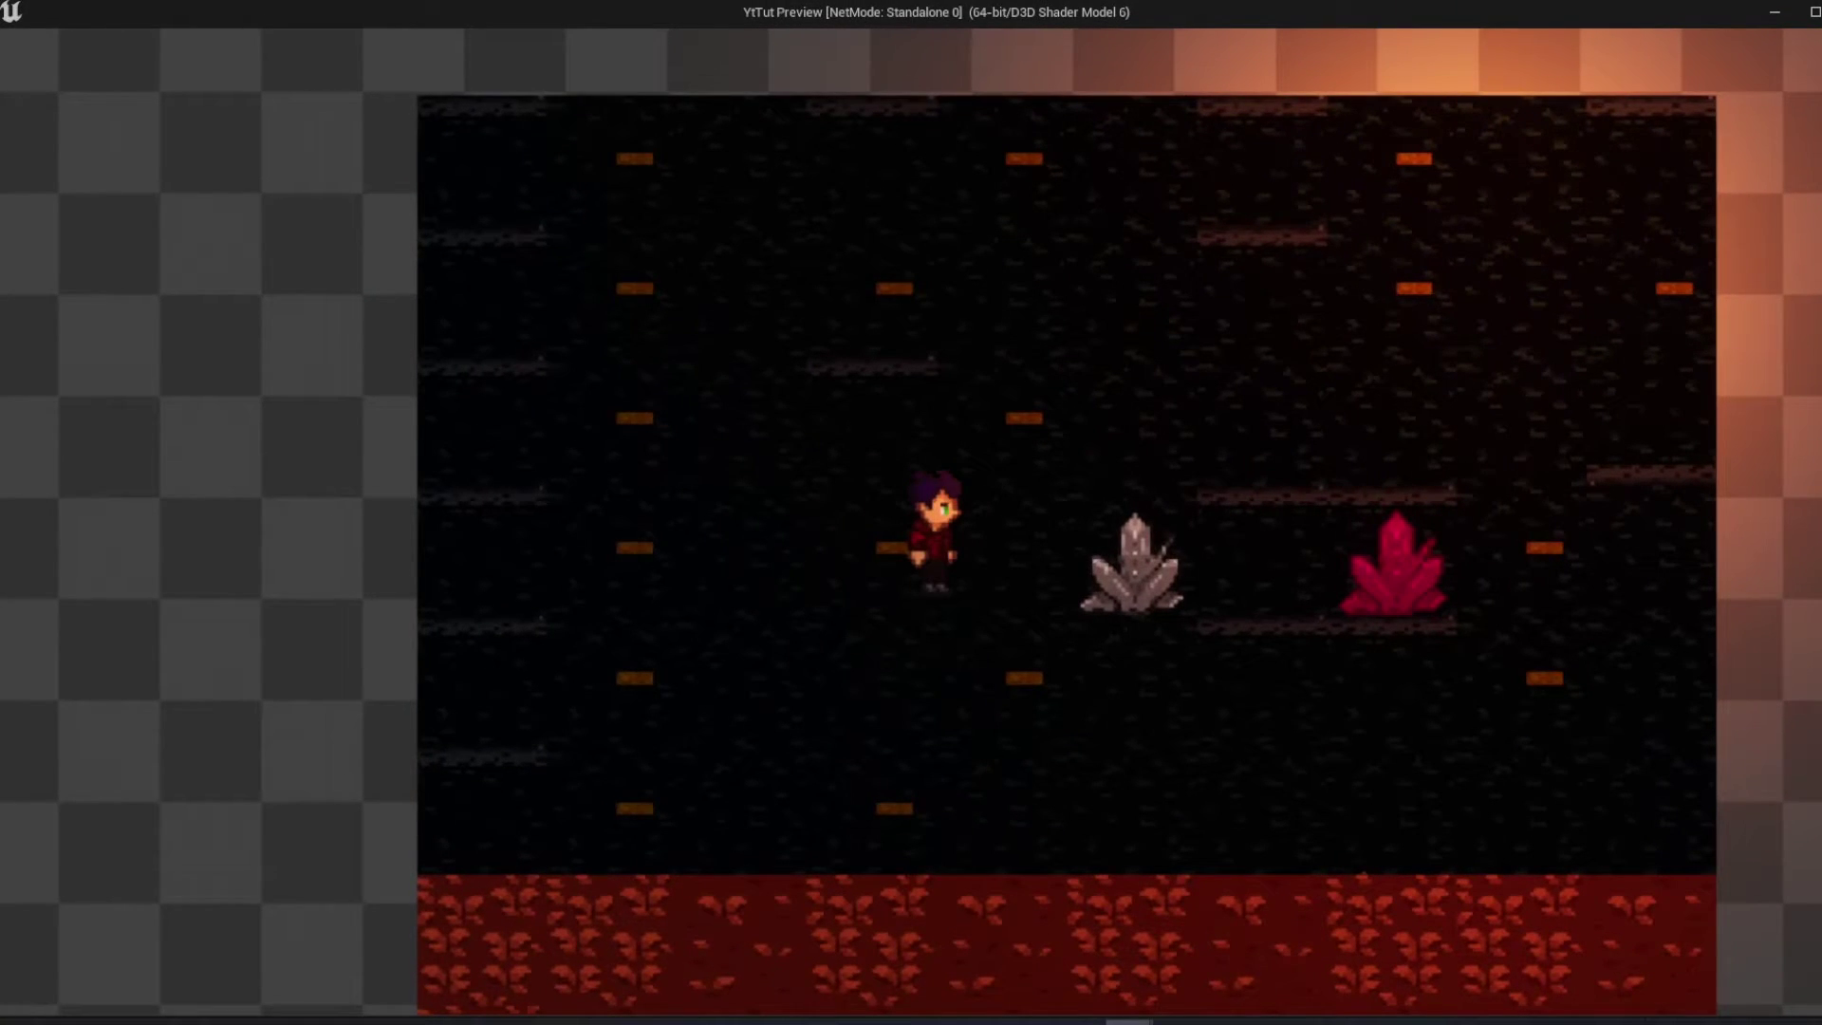
key(s)
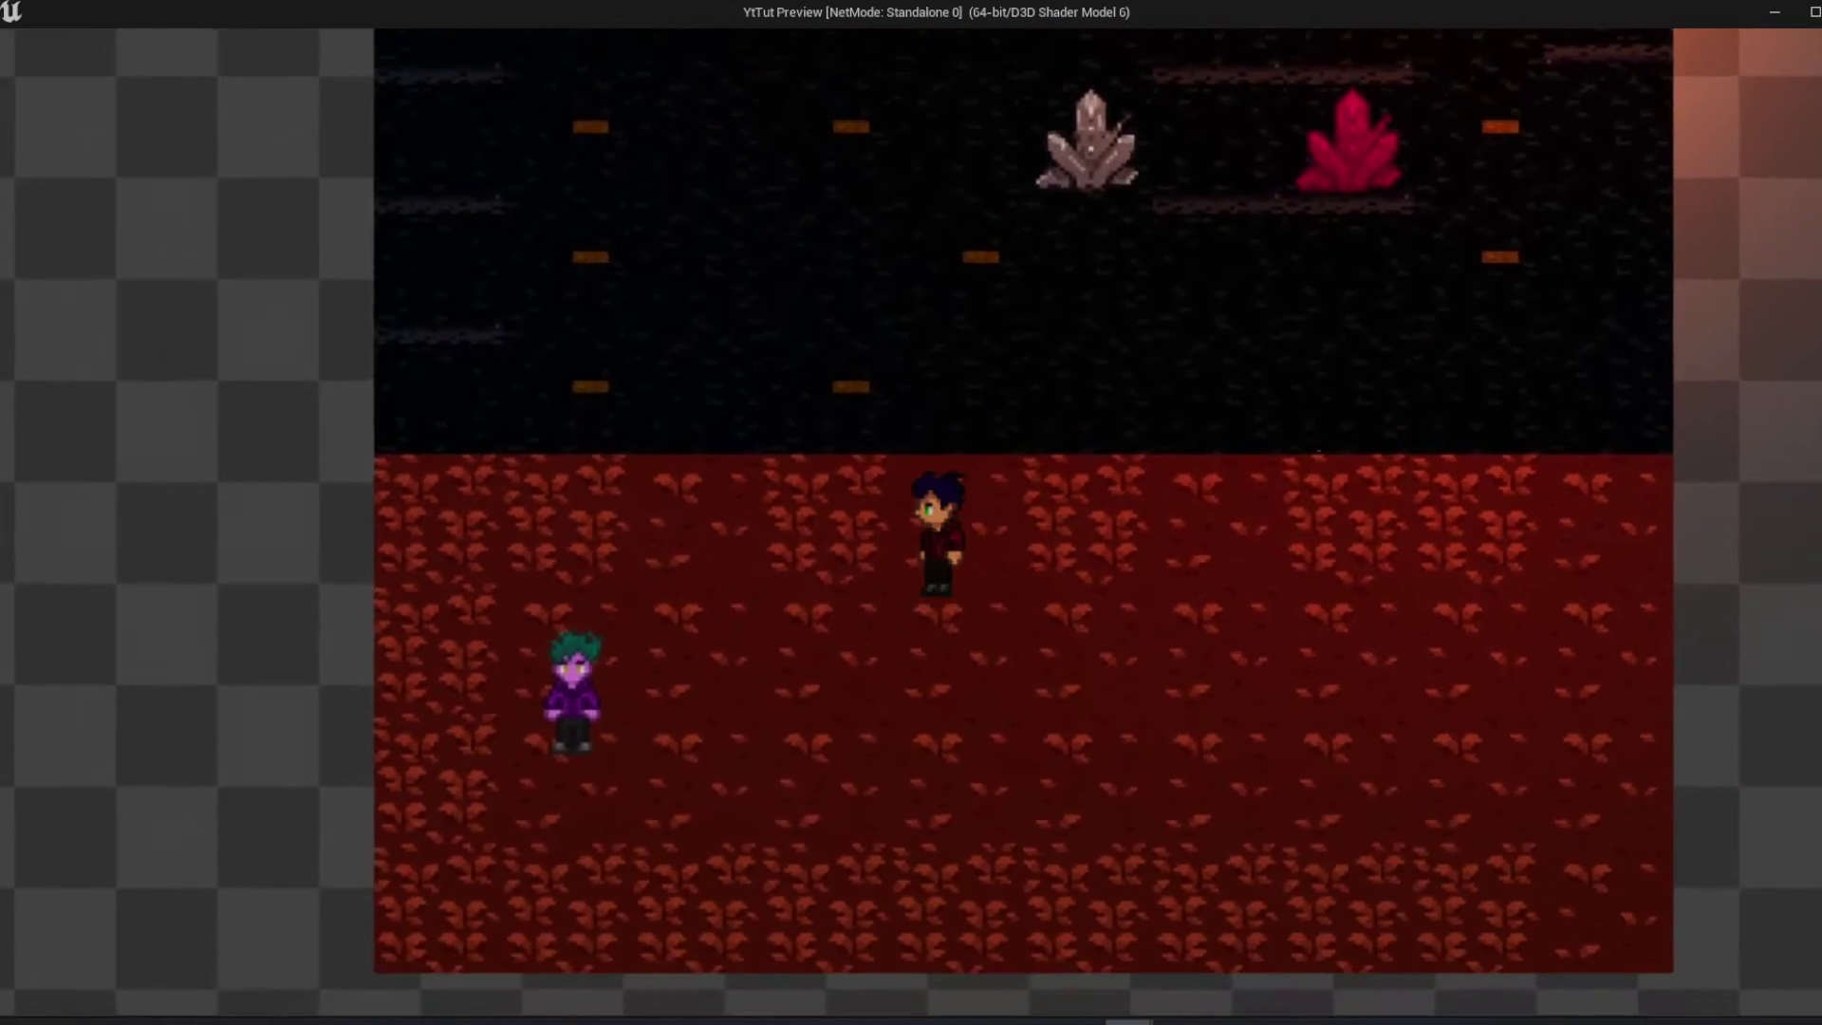
key(a)
key(e)
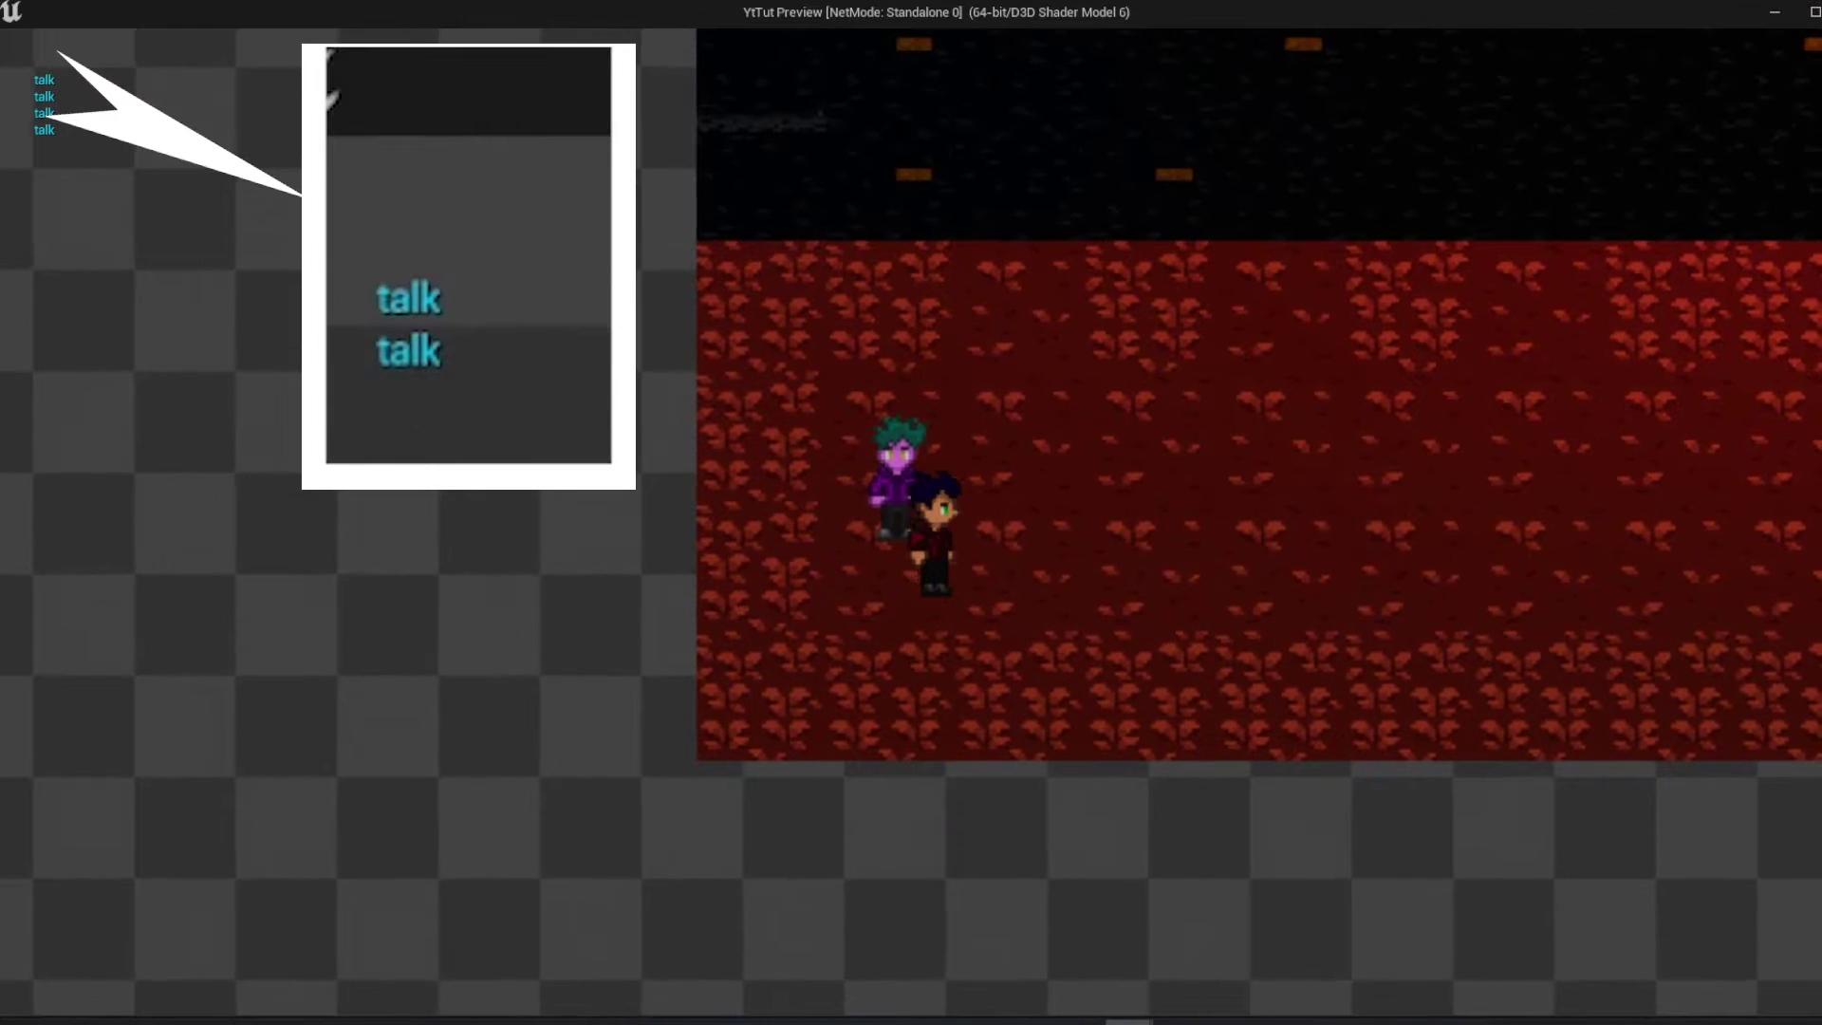
Replace the IA_Move event with IA_Interact, wiring Triggered into the For Each Loop
key(Escape)
scroll(693, 341, up, 3)
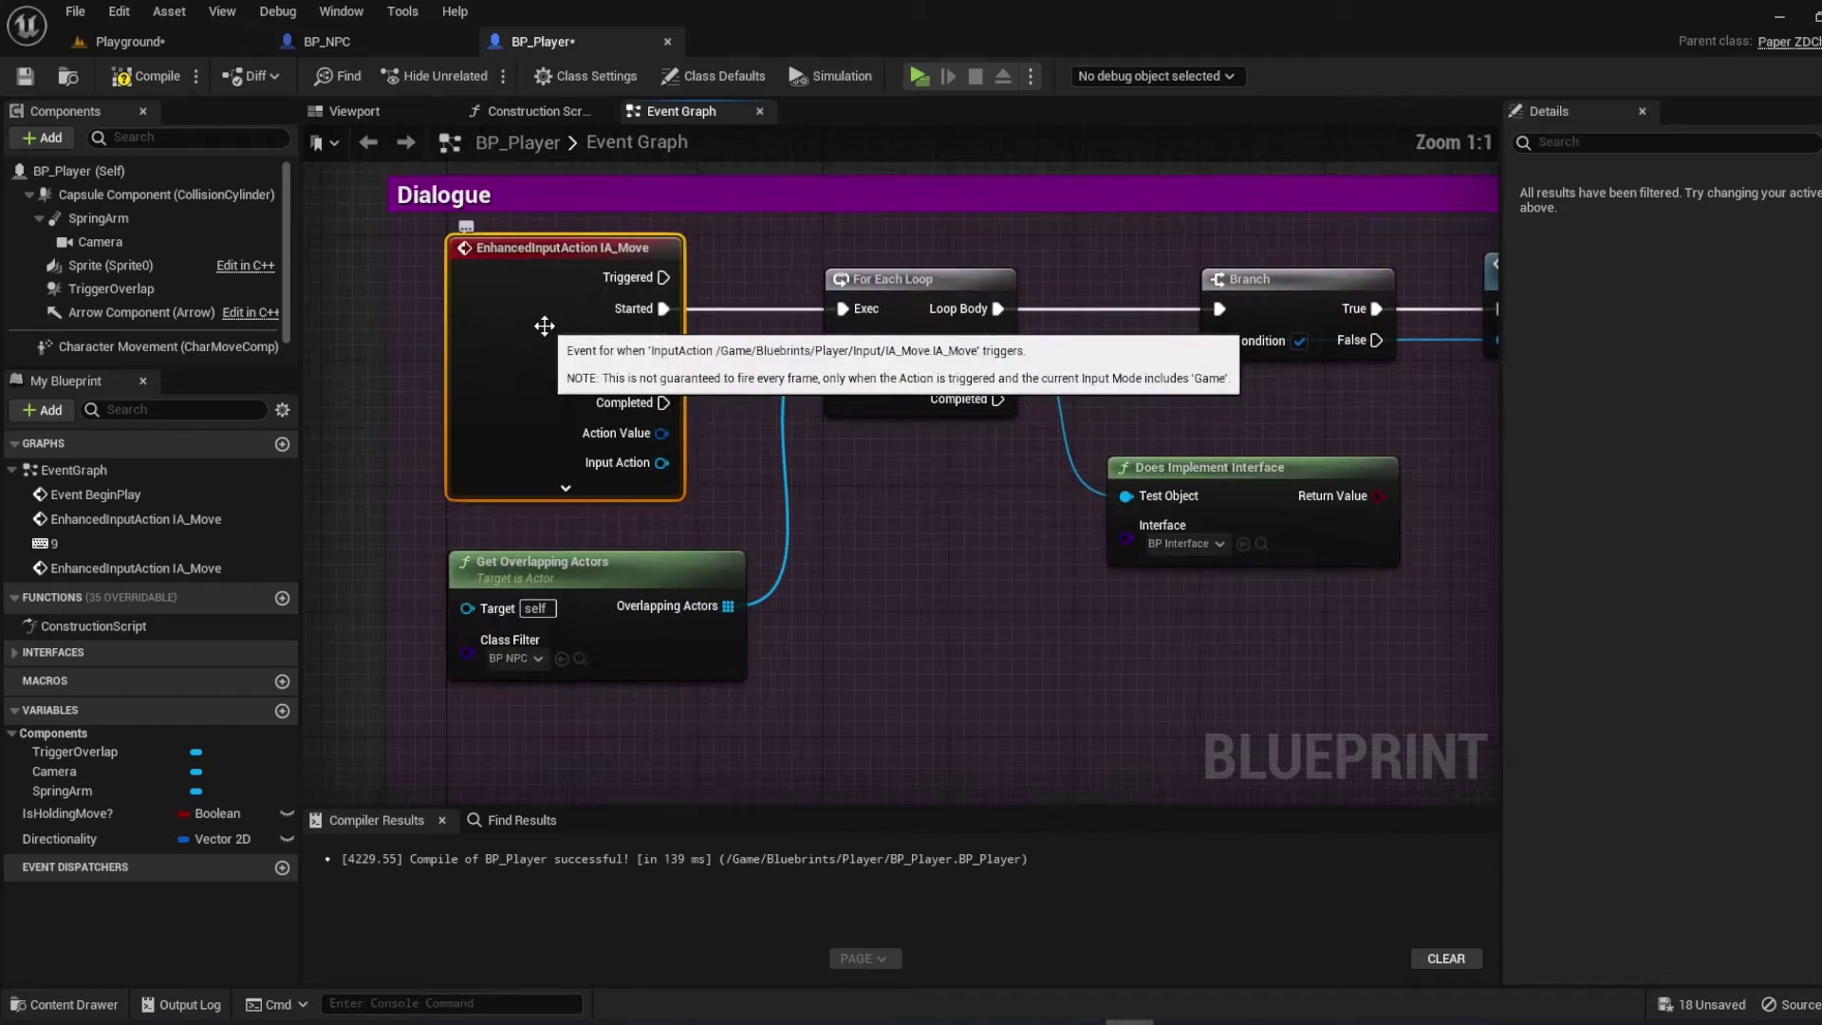
key(Delete)
right_click(538, 293)
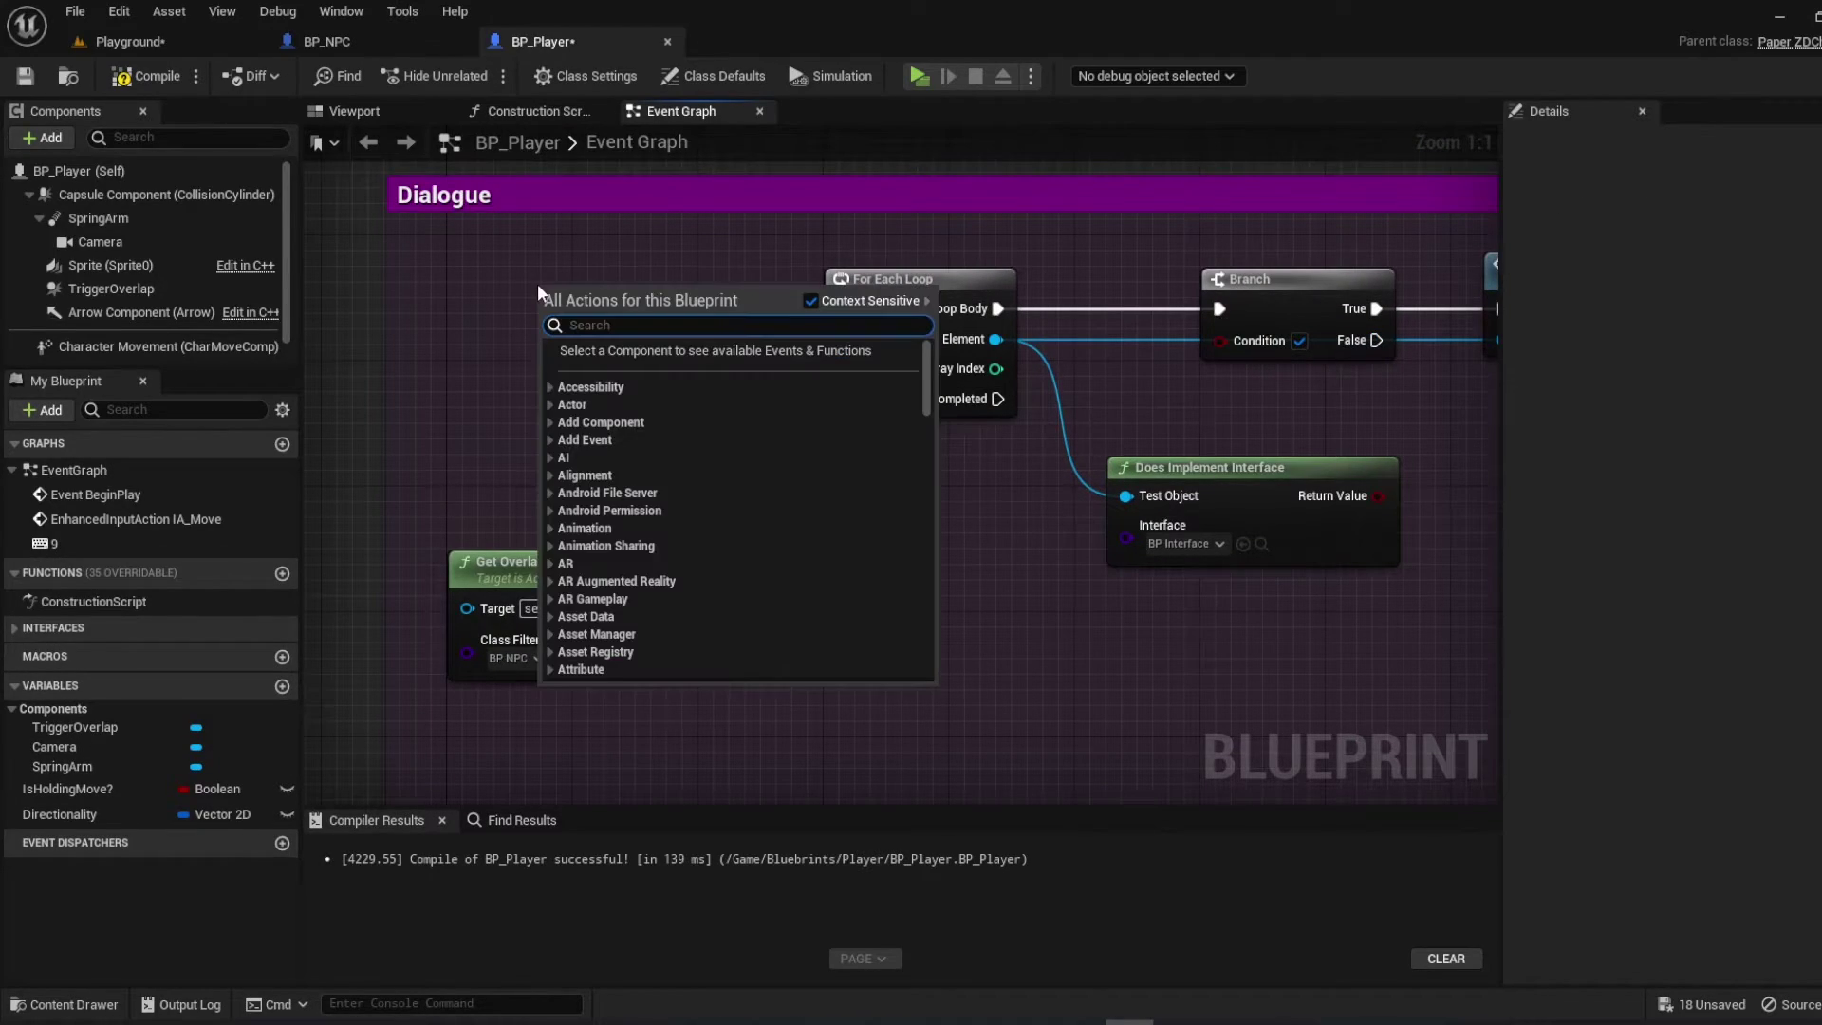
text(ai)
key(BackSpace)
key(BackSpace)
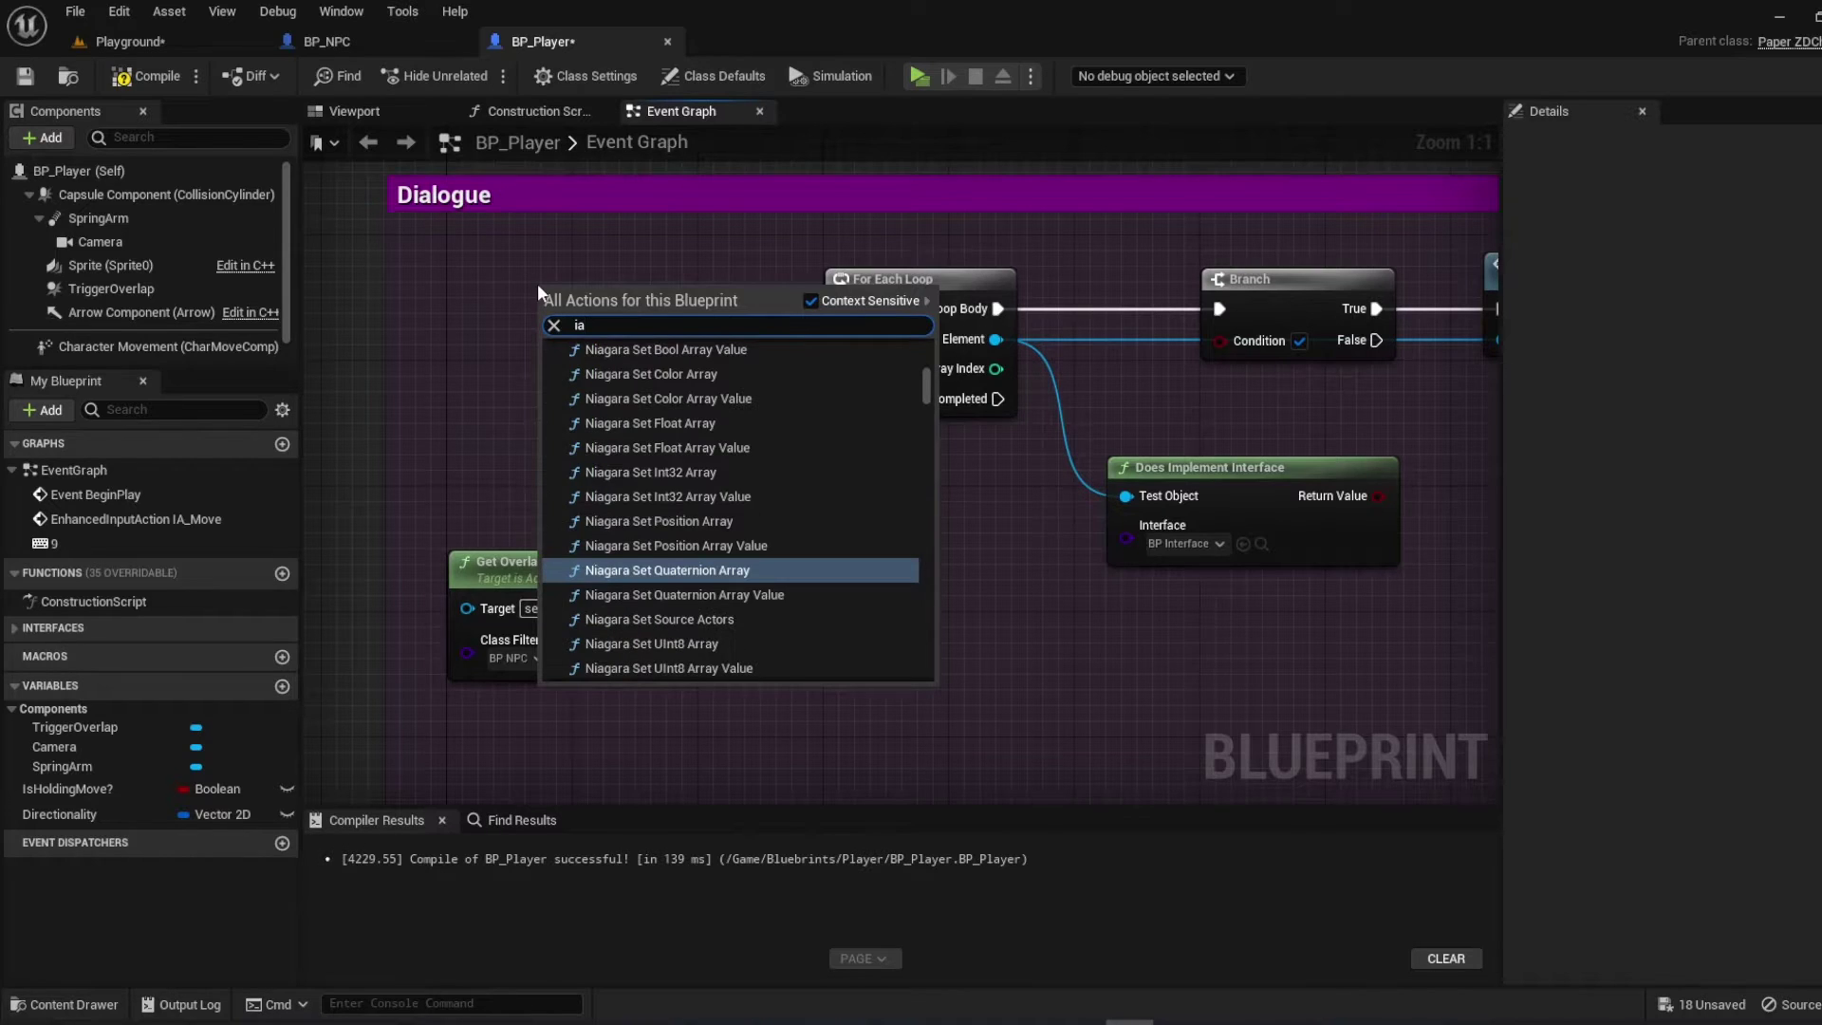
text(ia intera)
key(Return)
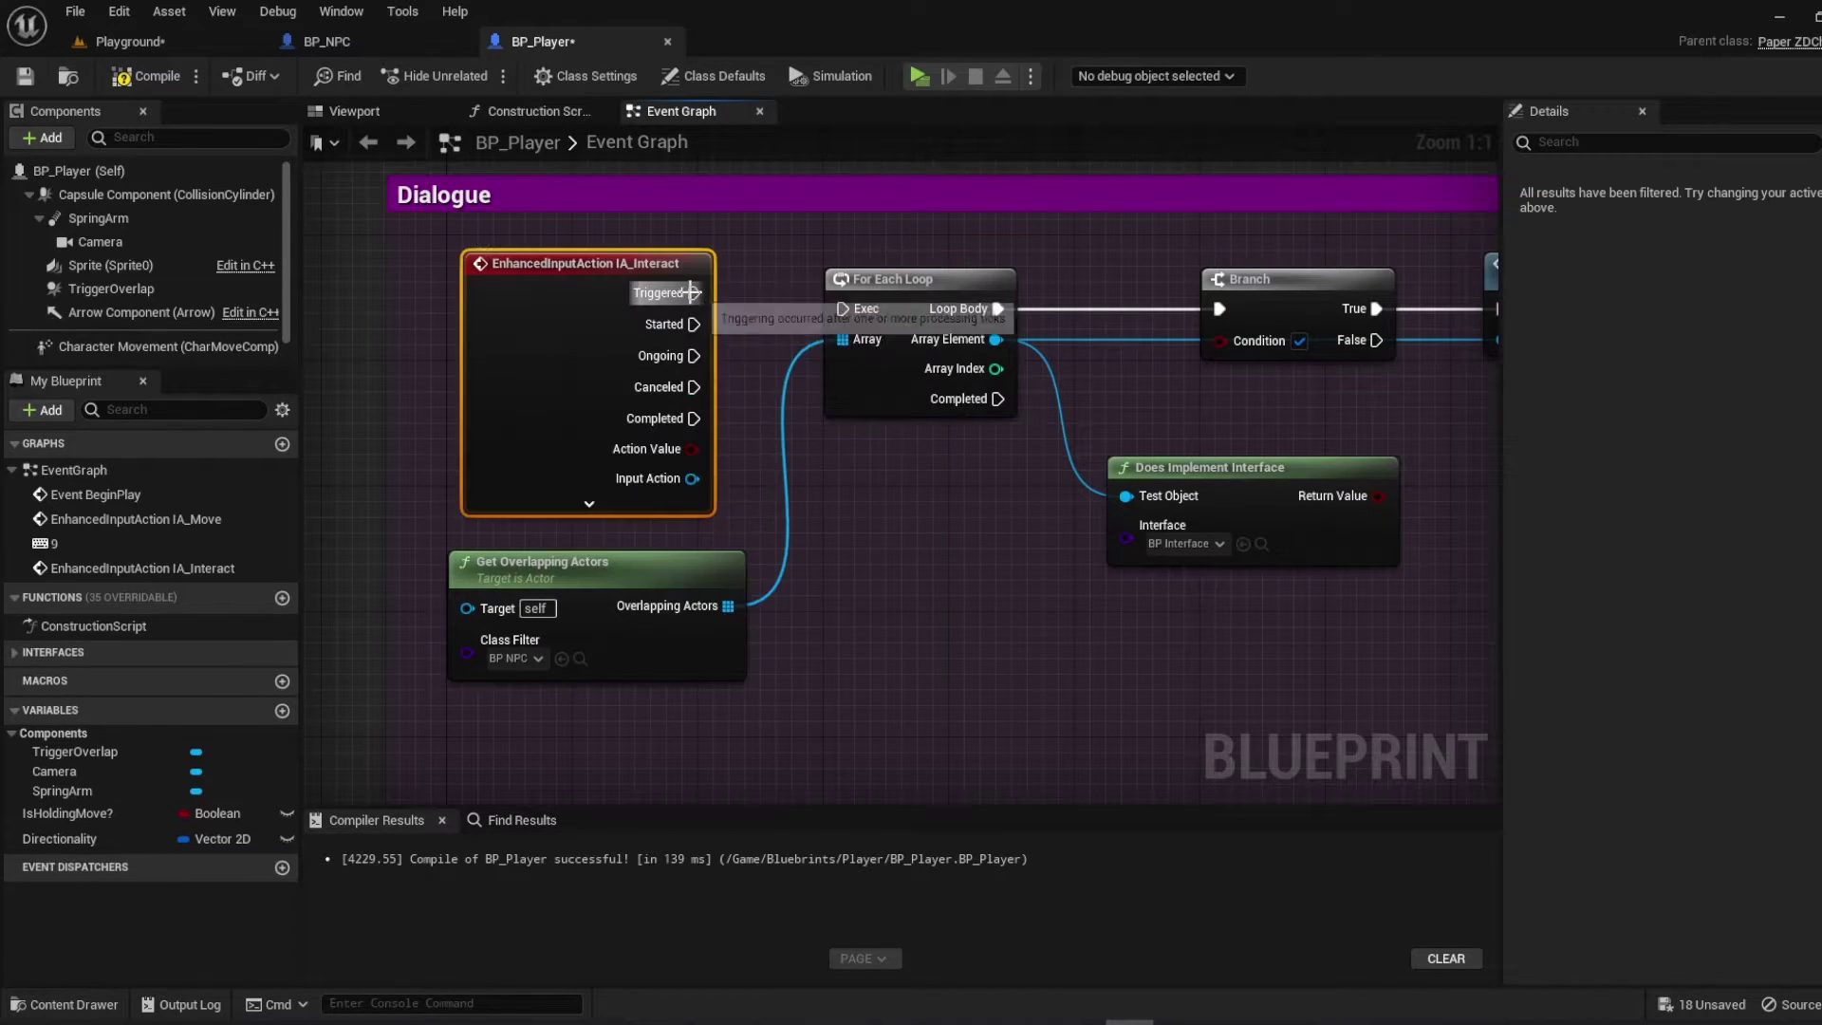
drag(693, 292, 842, 307)
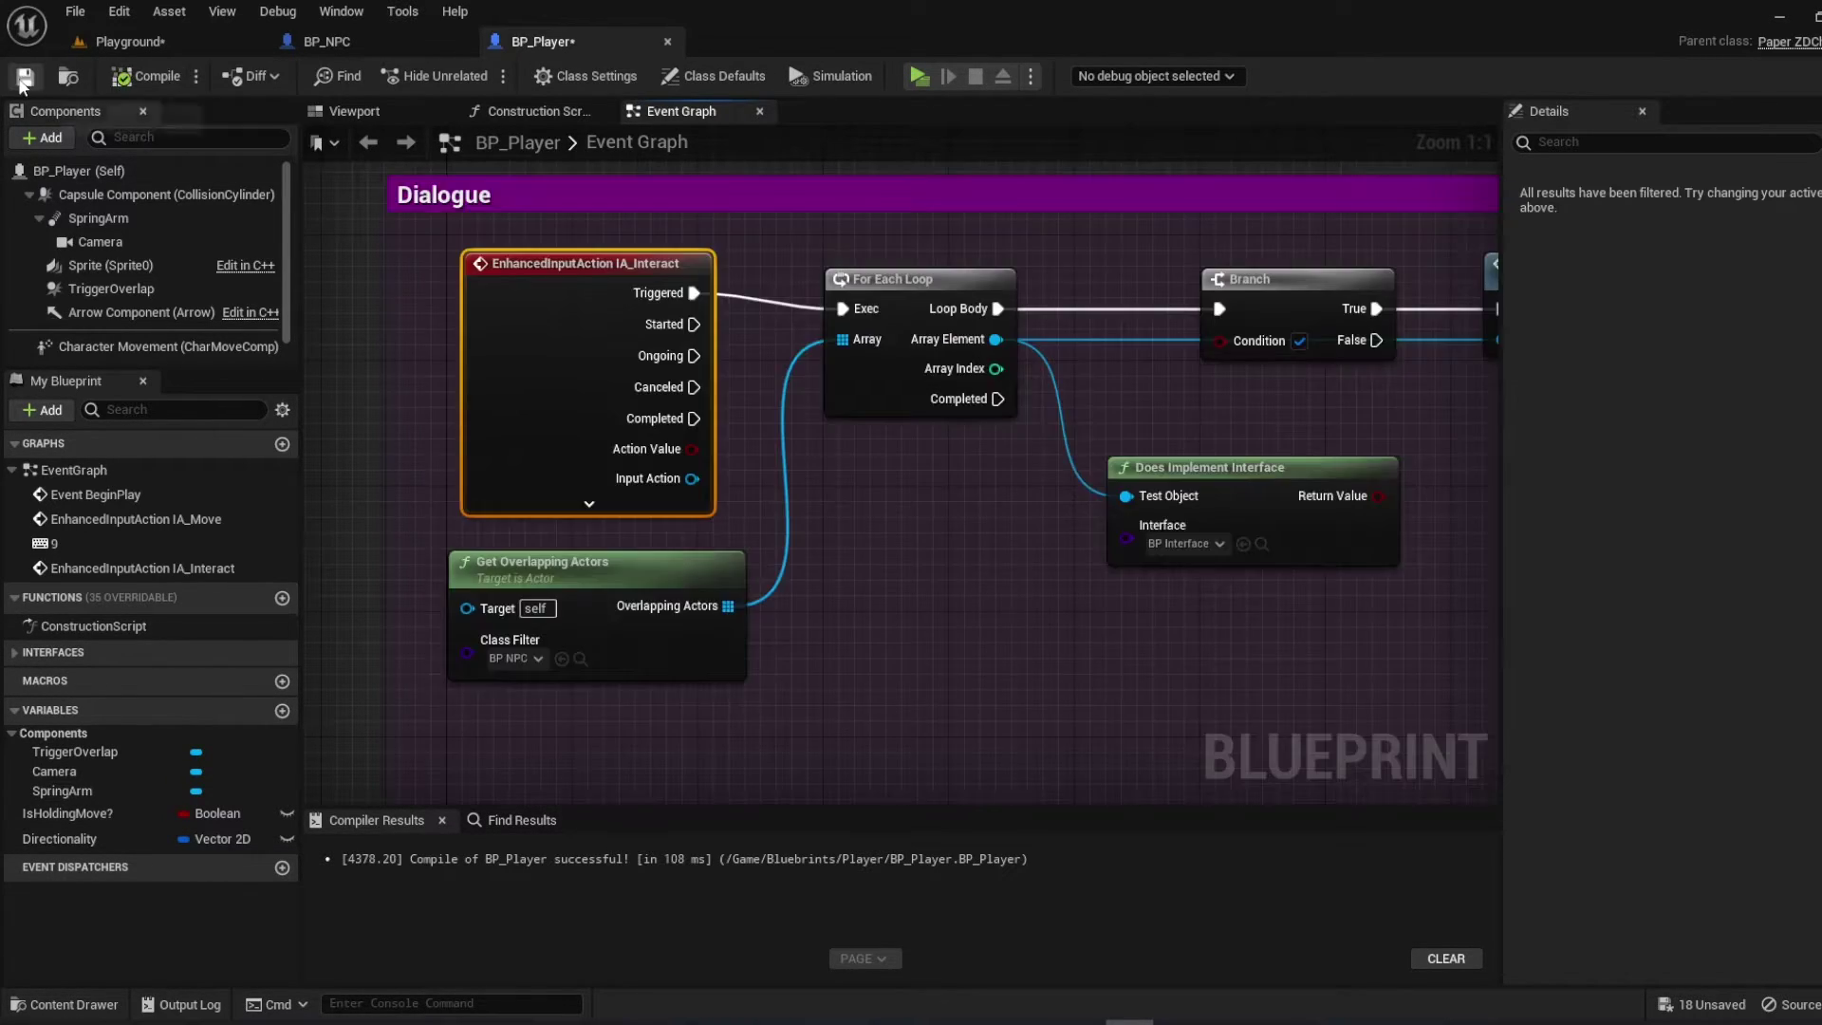
After a test, rewire so IA_Interact's Started output drives the loop instead of Triggered
click(922, 78)
key(s)
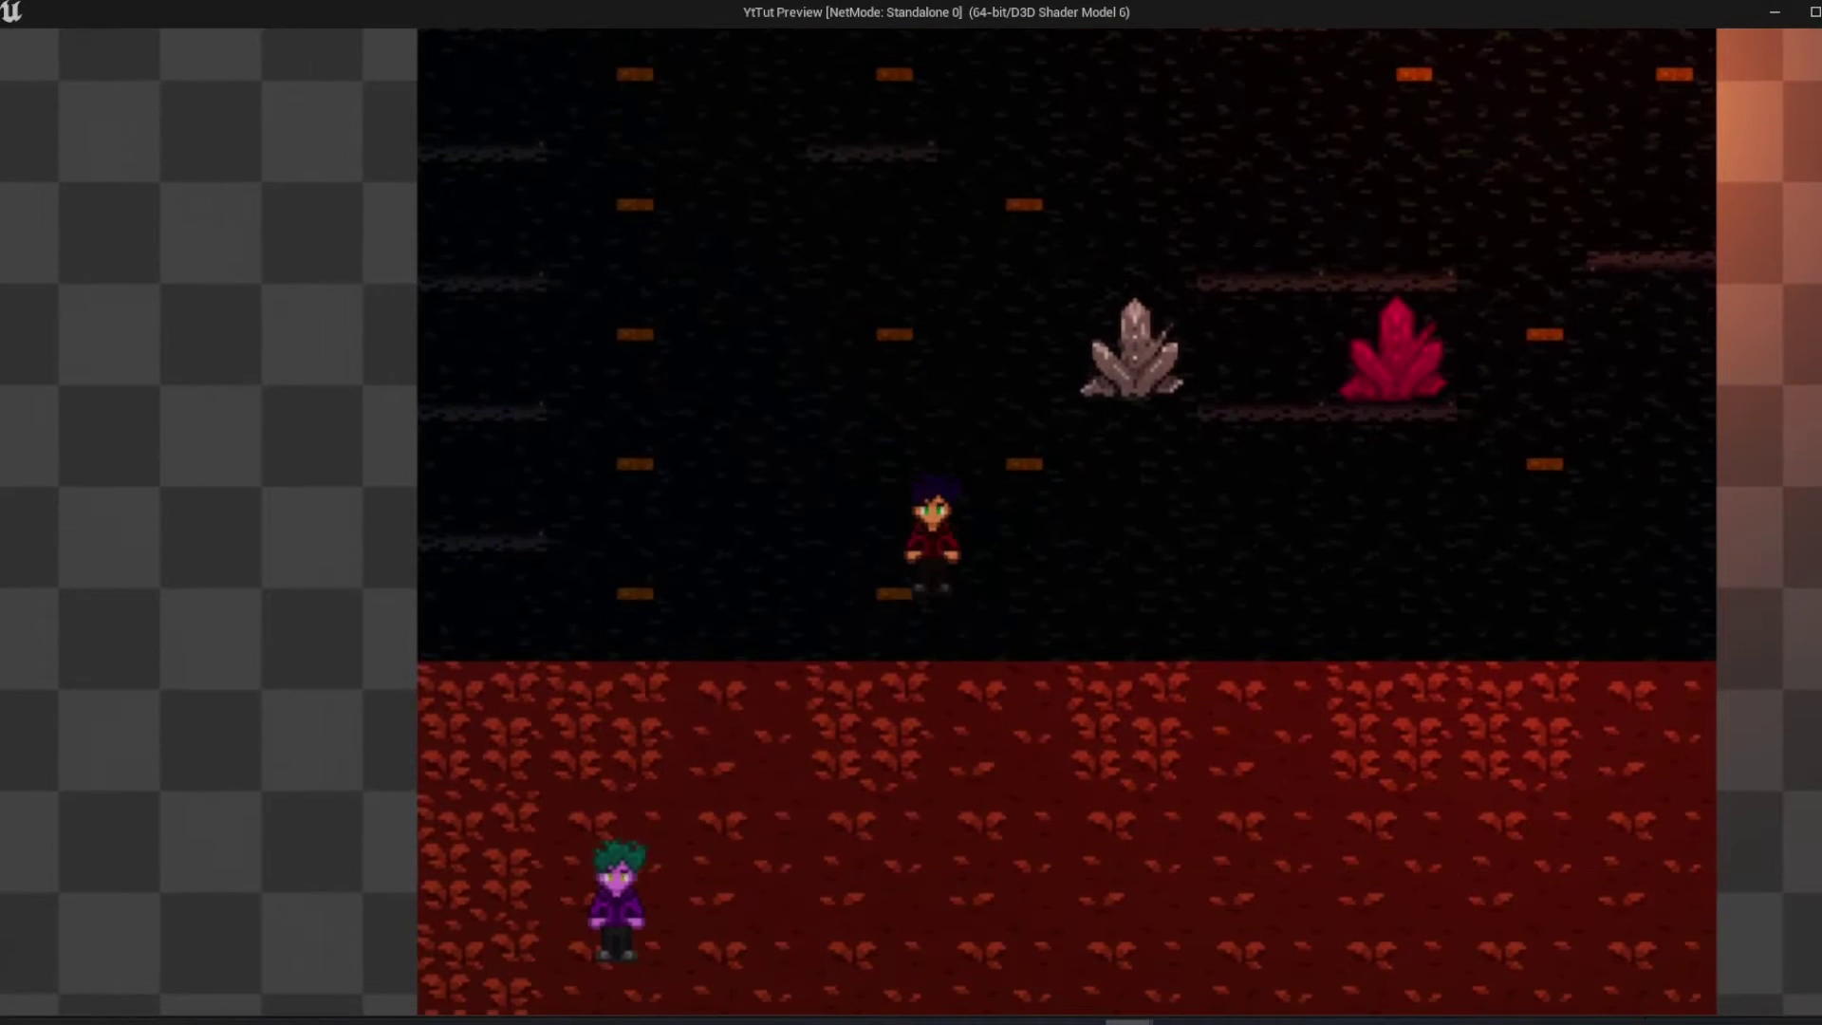
key(a)
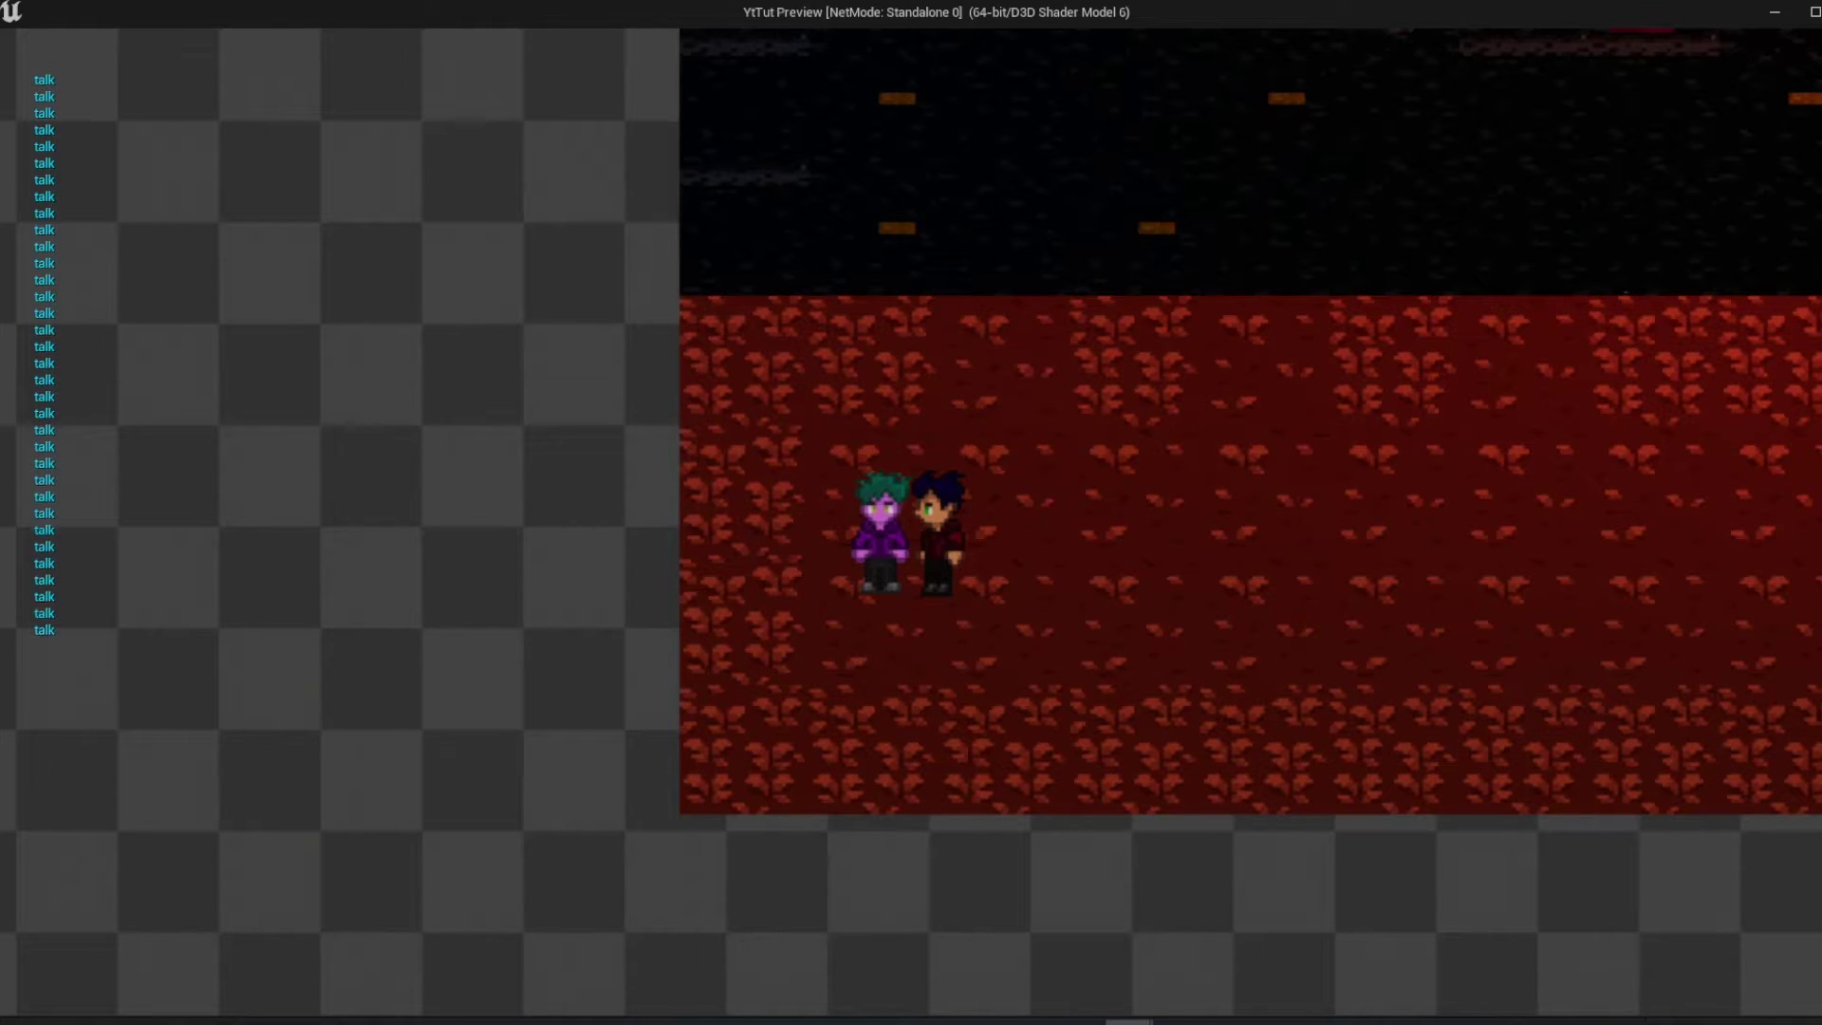
key(Escape)
drag(694, 322, 841, 308)
alt+click(694, 291)
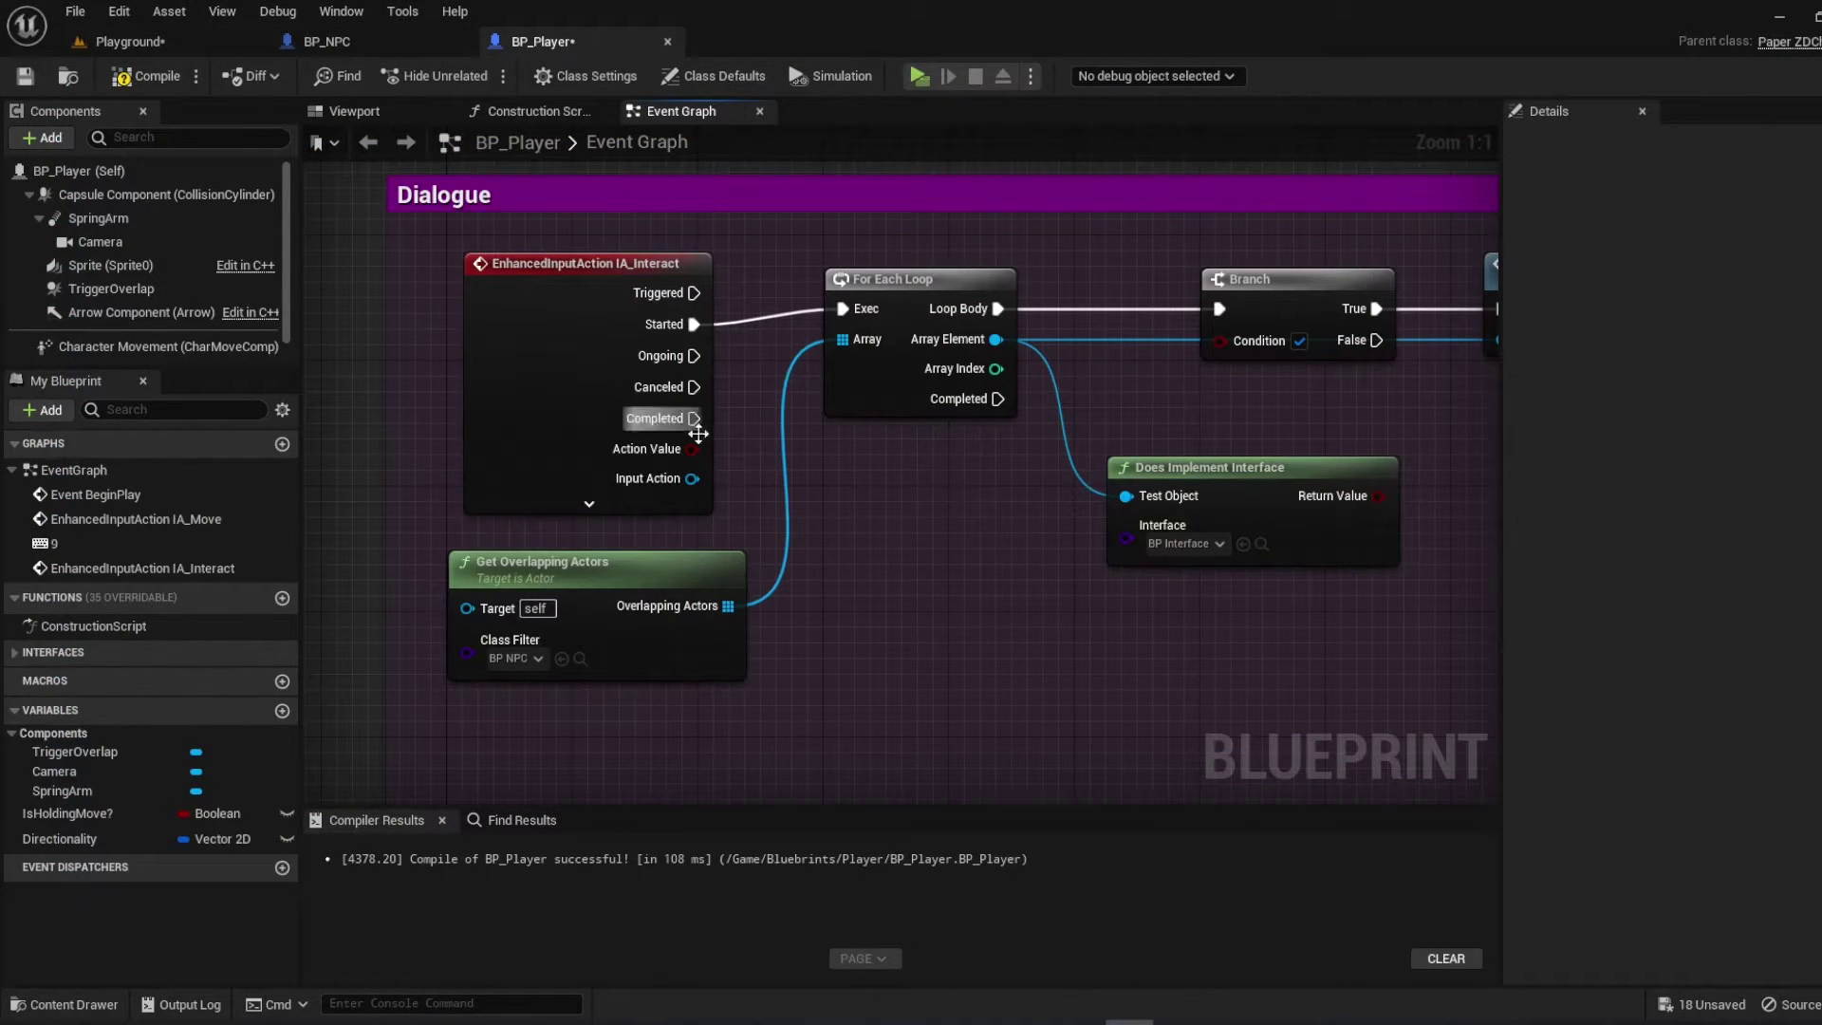
Retest: walk to the NPC and interact with E so 'talk' prints
key(alt+p)
key(s)
key(e)
key(e)
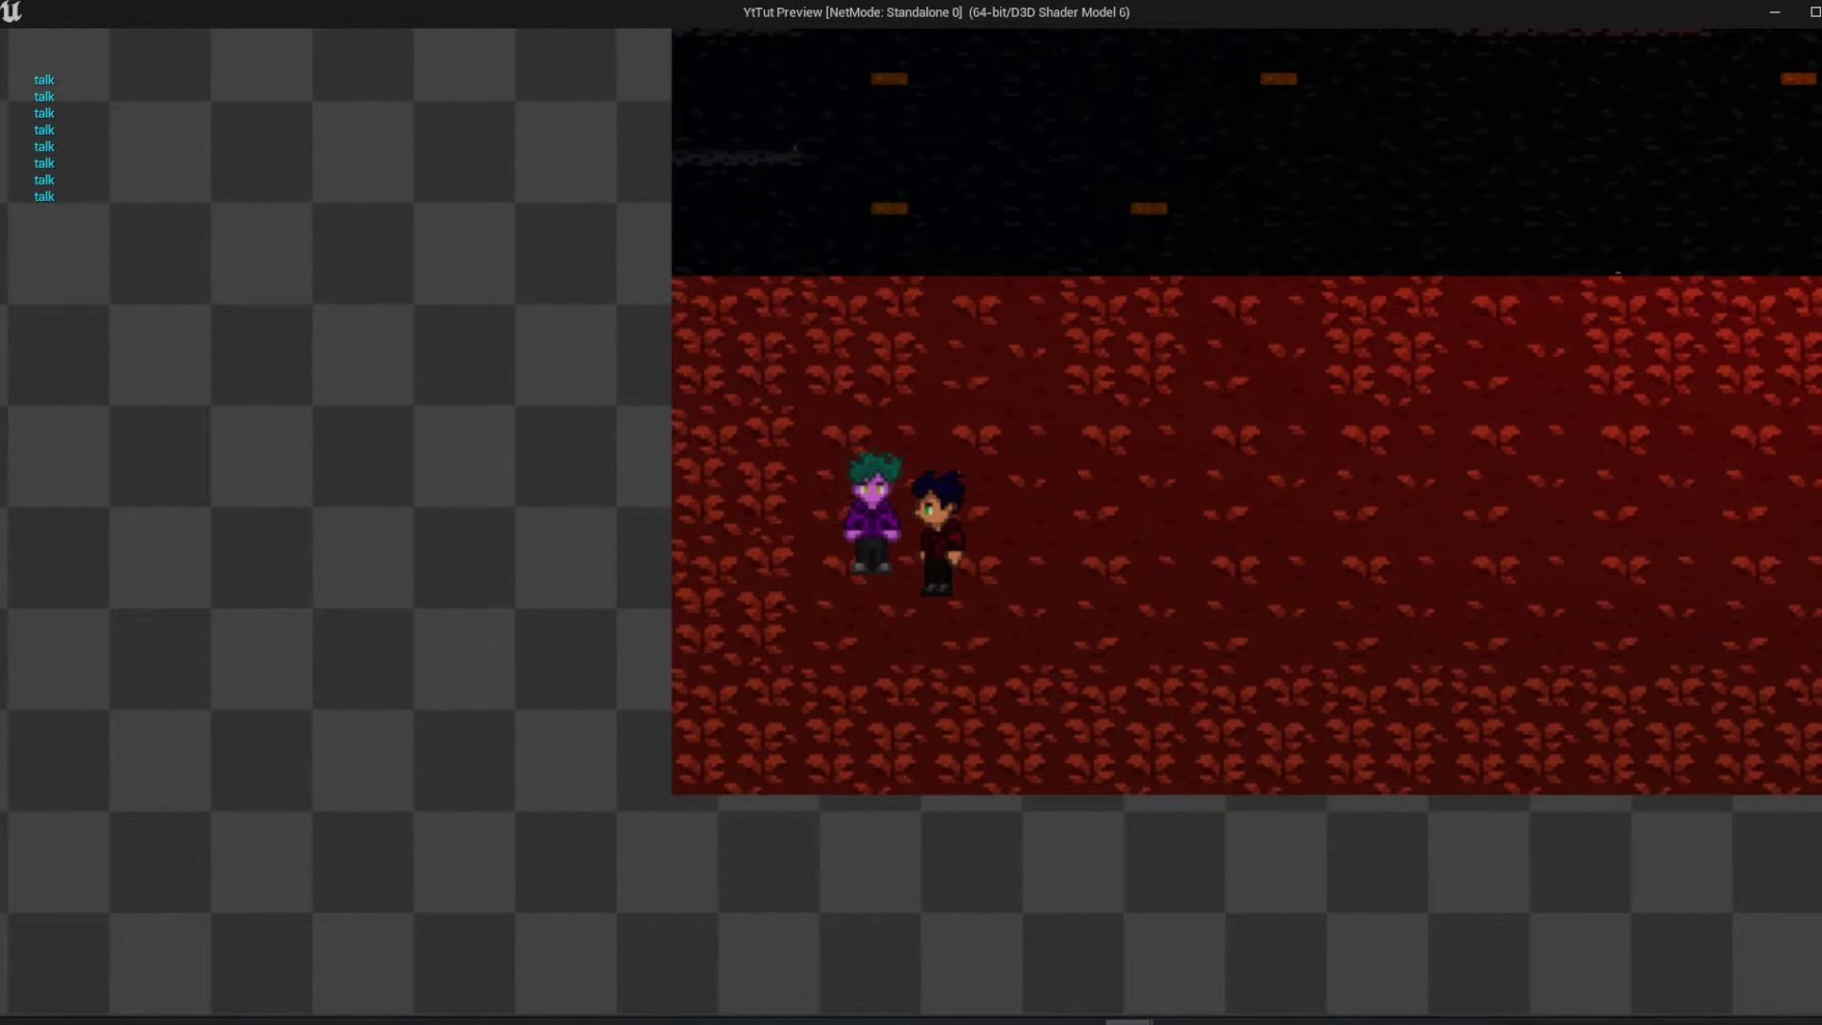
key(Escape)
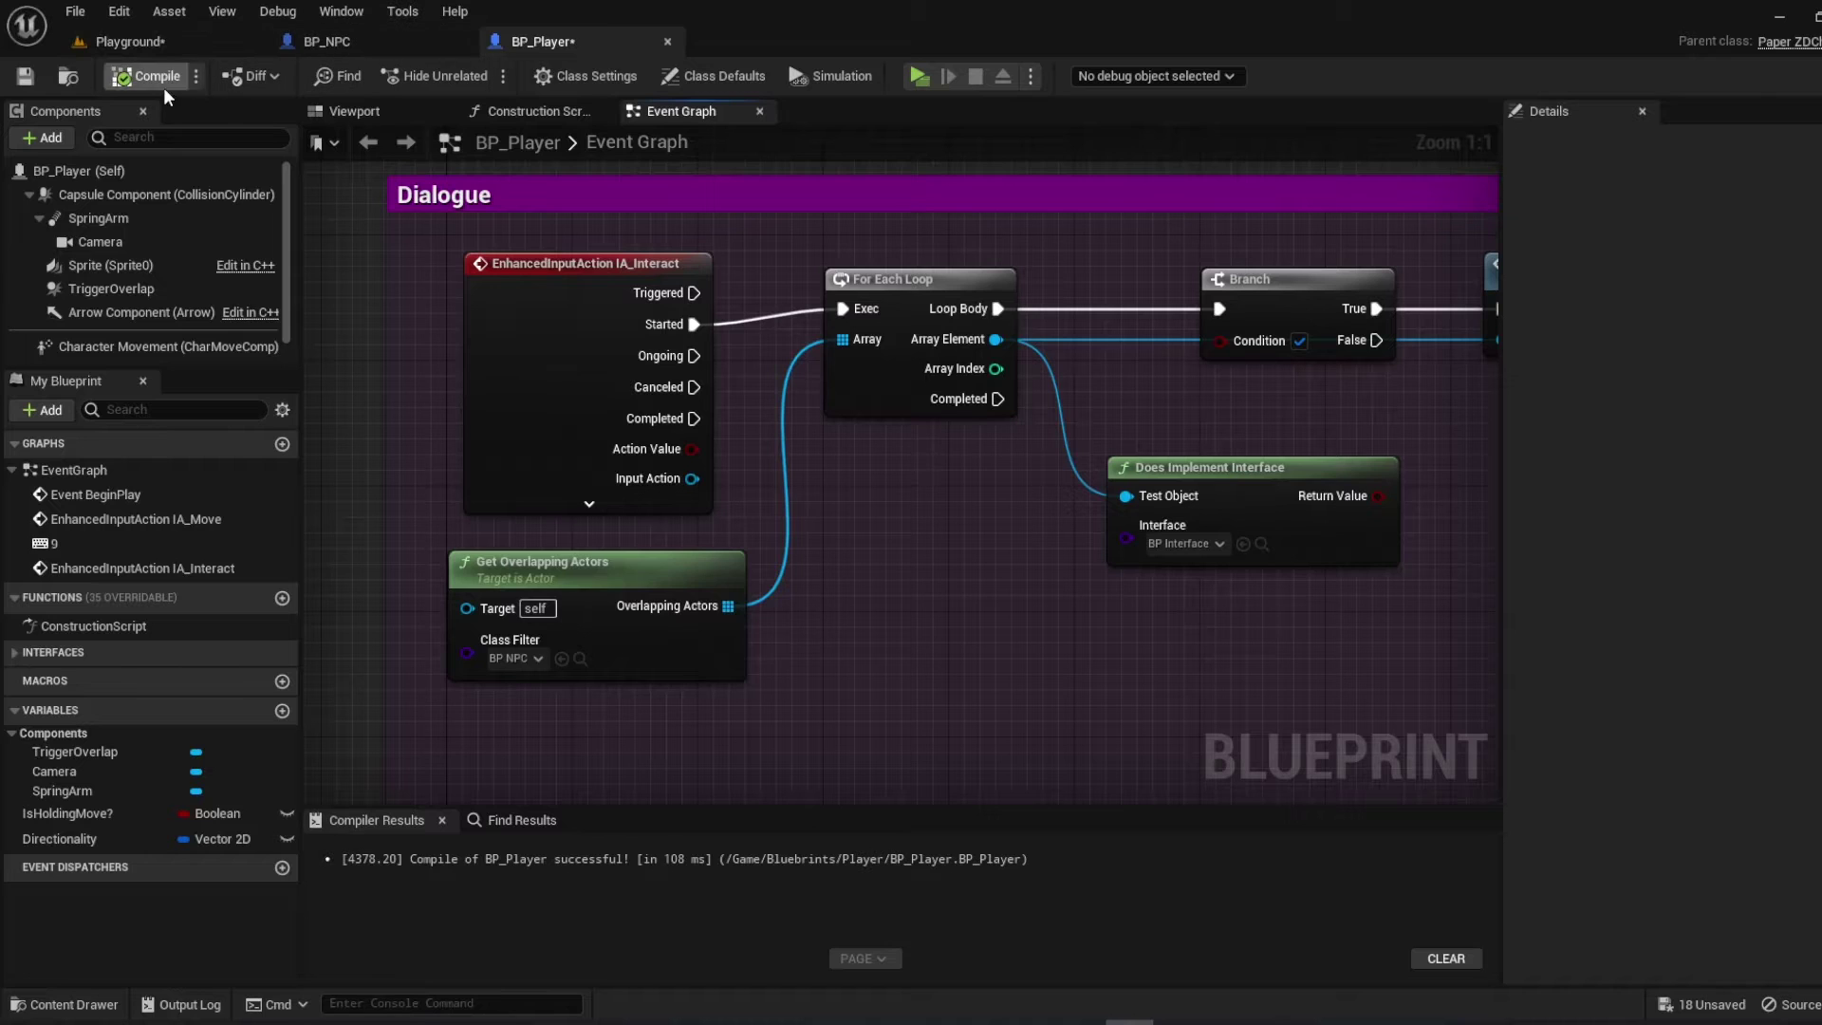
Delete the Print String from BP_NPC's Event Interact and return to BP_Player's viewport
right_drag(603, 313, 532, 312)
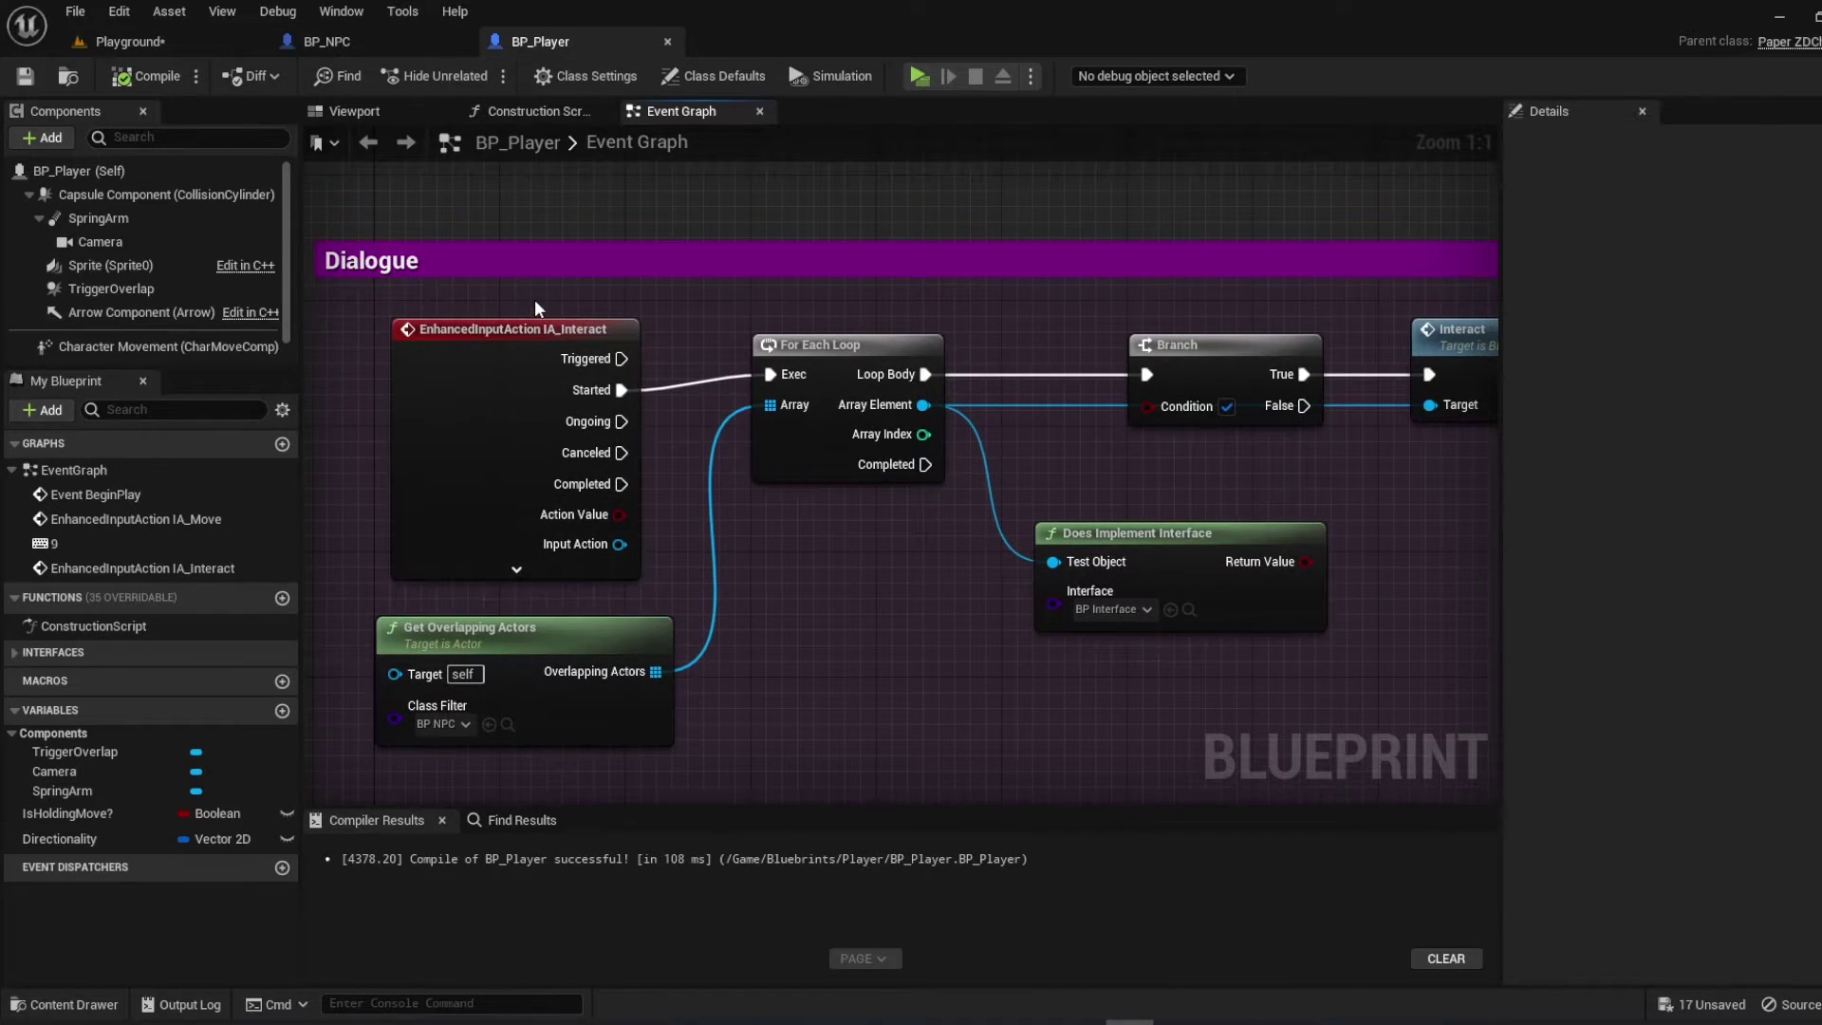
click(369, 35)
drag(716, 457, 715, 457)
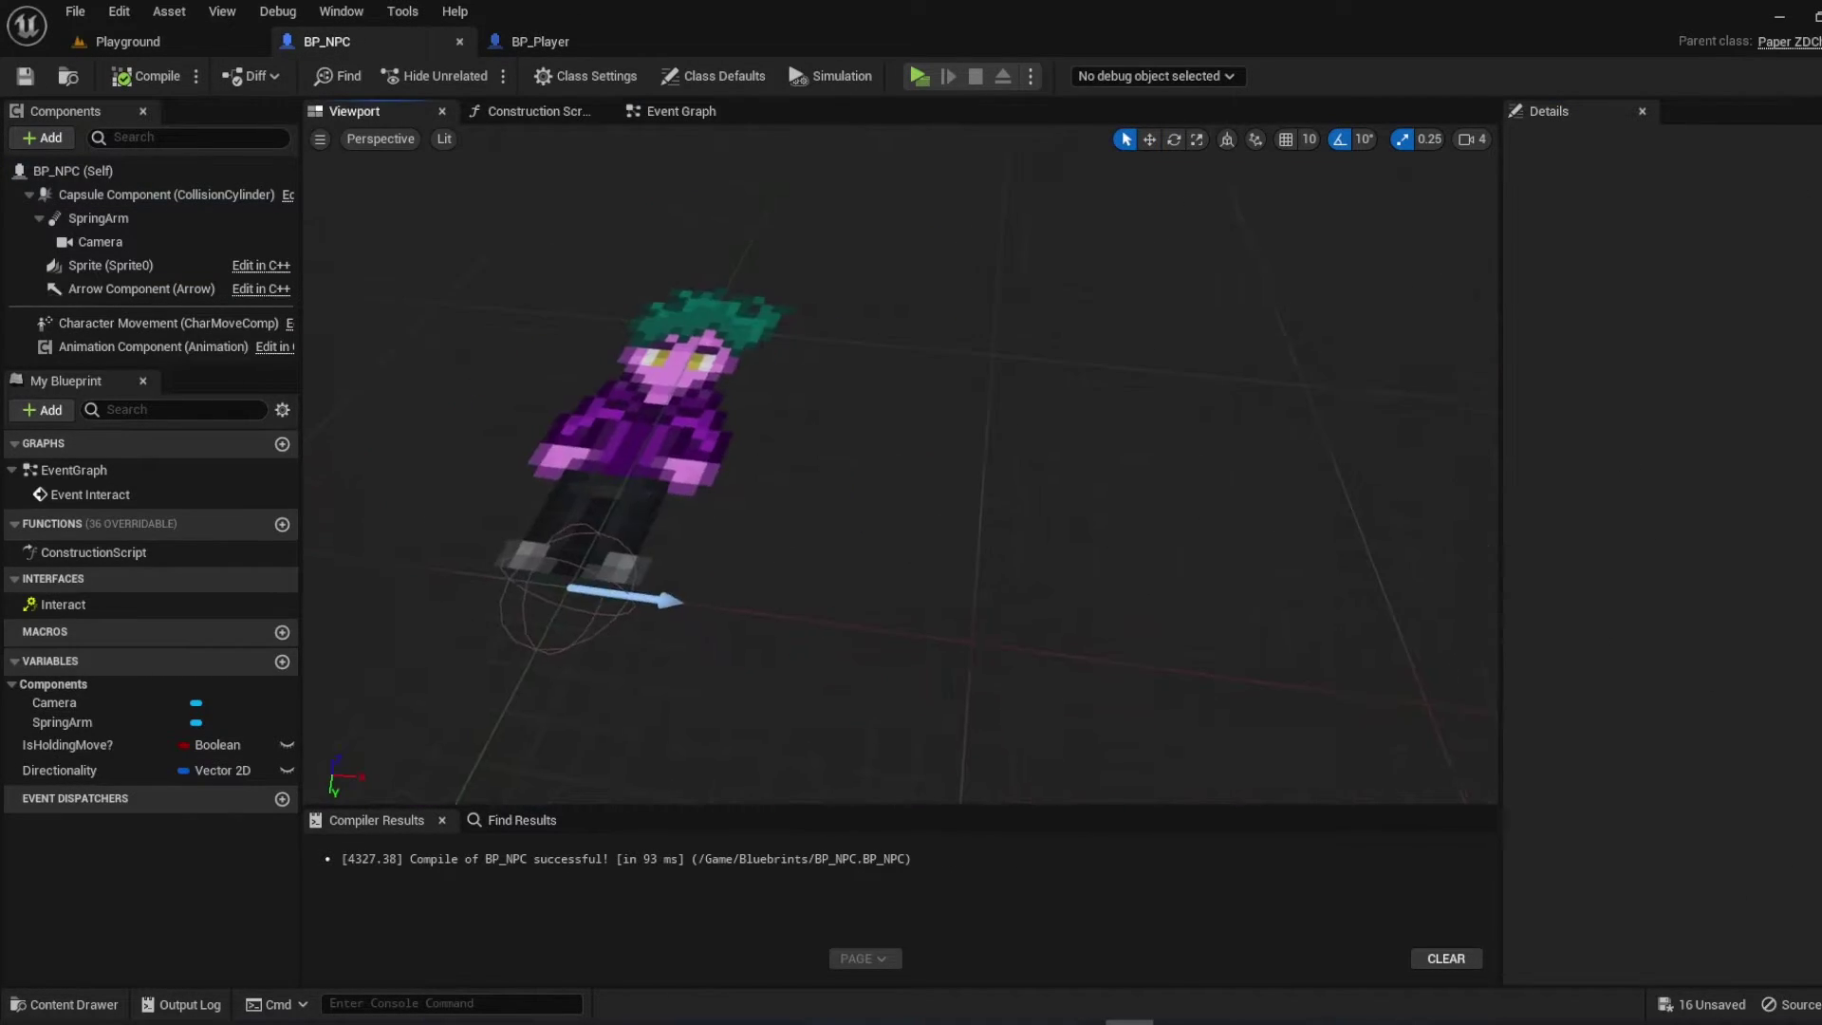
click(687, 112)
mouse_move(816, 462)
right_down()
mouse_move(631, 460)
mouse_move(745, 521)
right_up()
key(Delete)
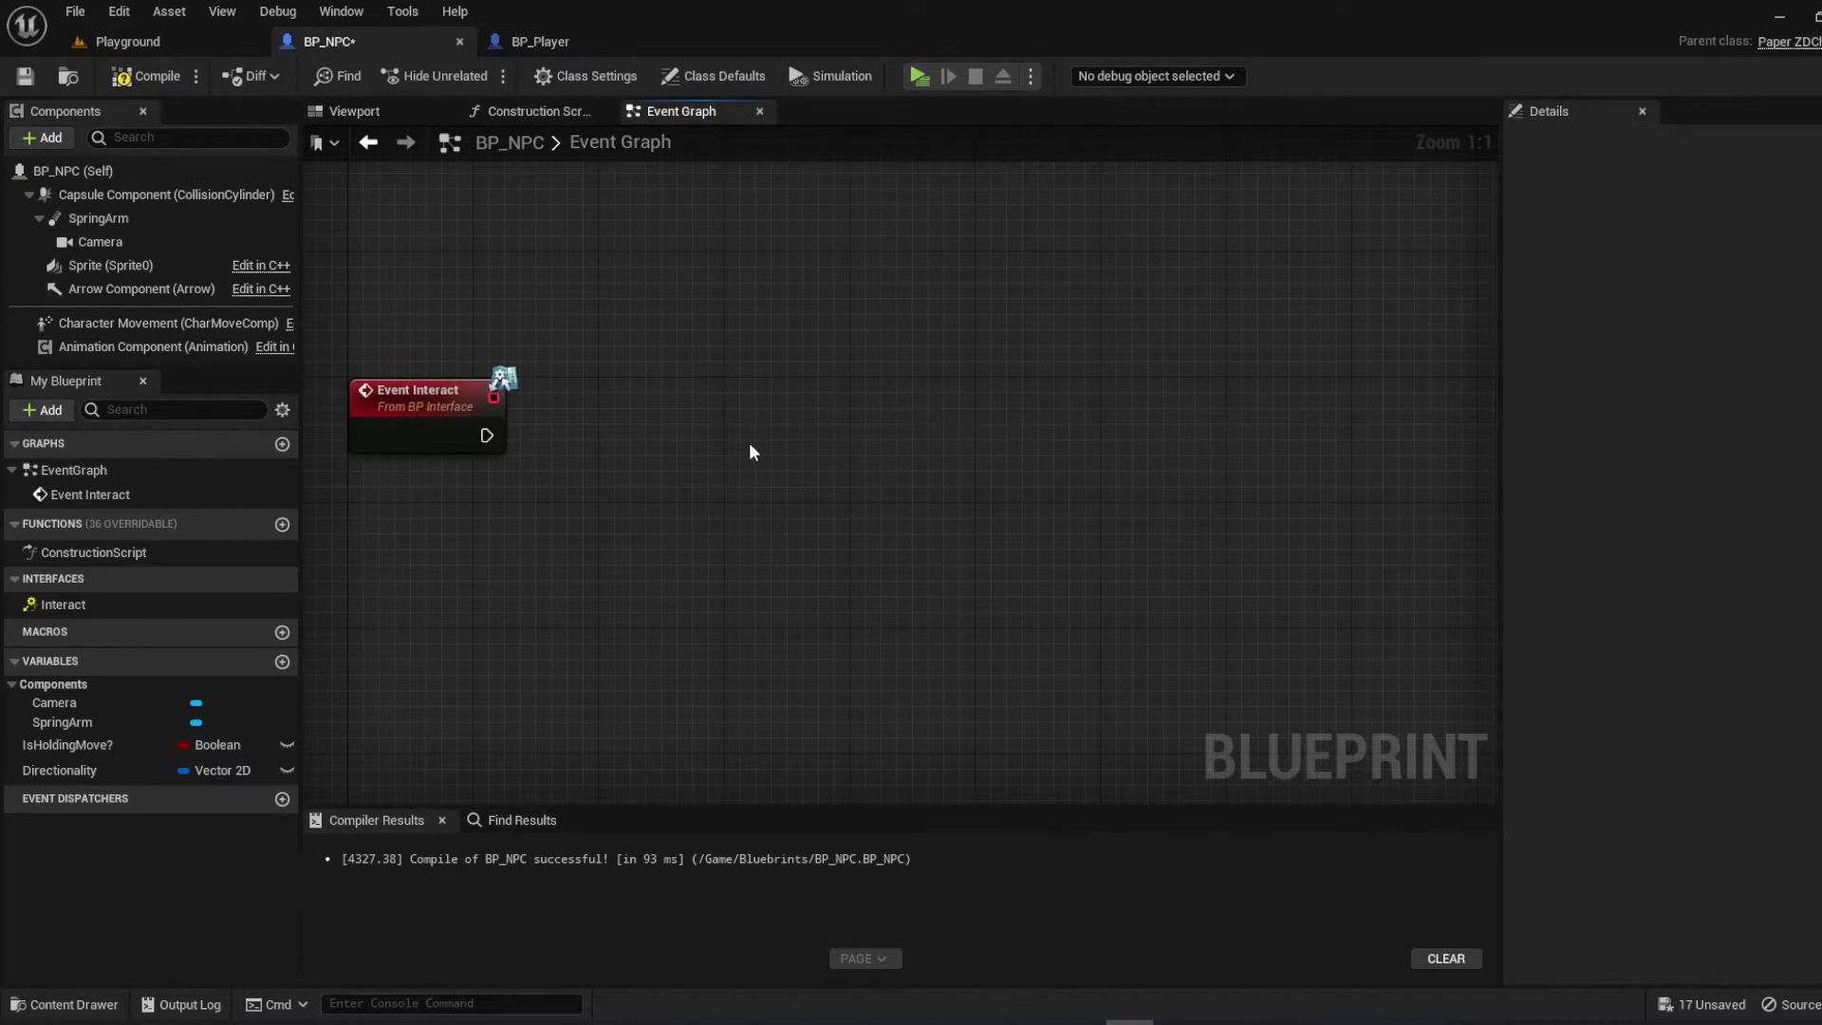
click(127, 41)
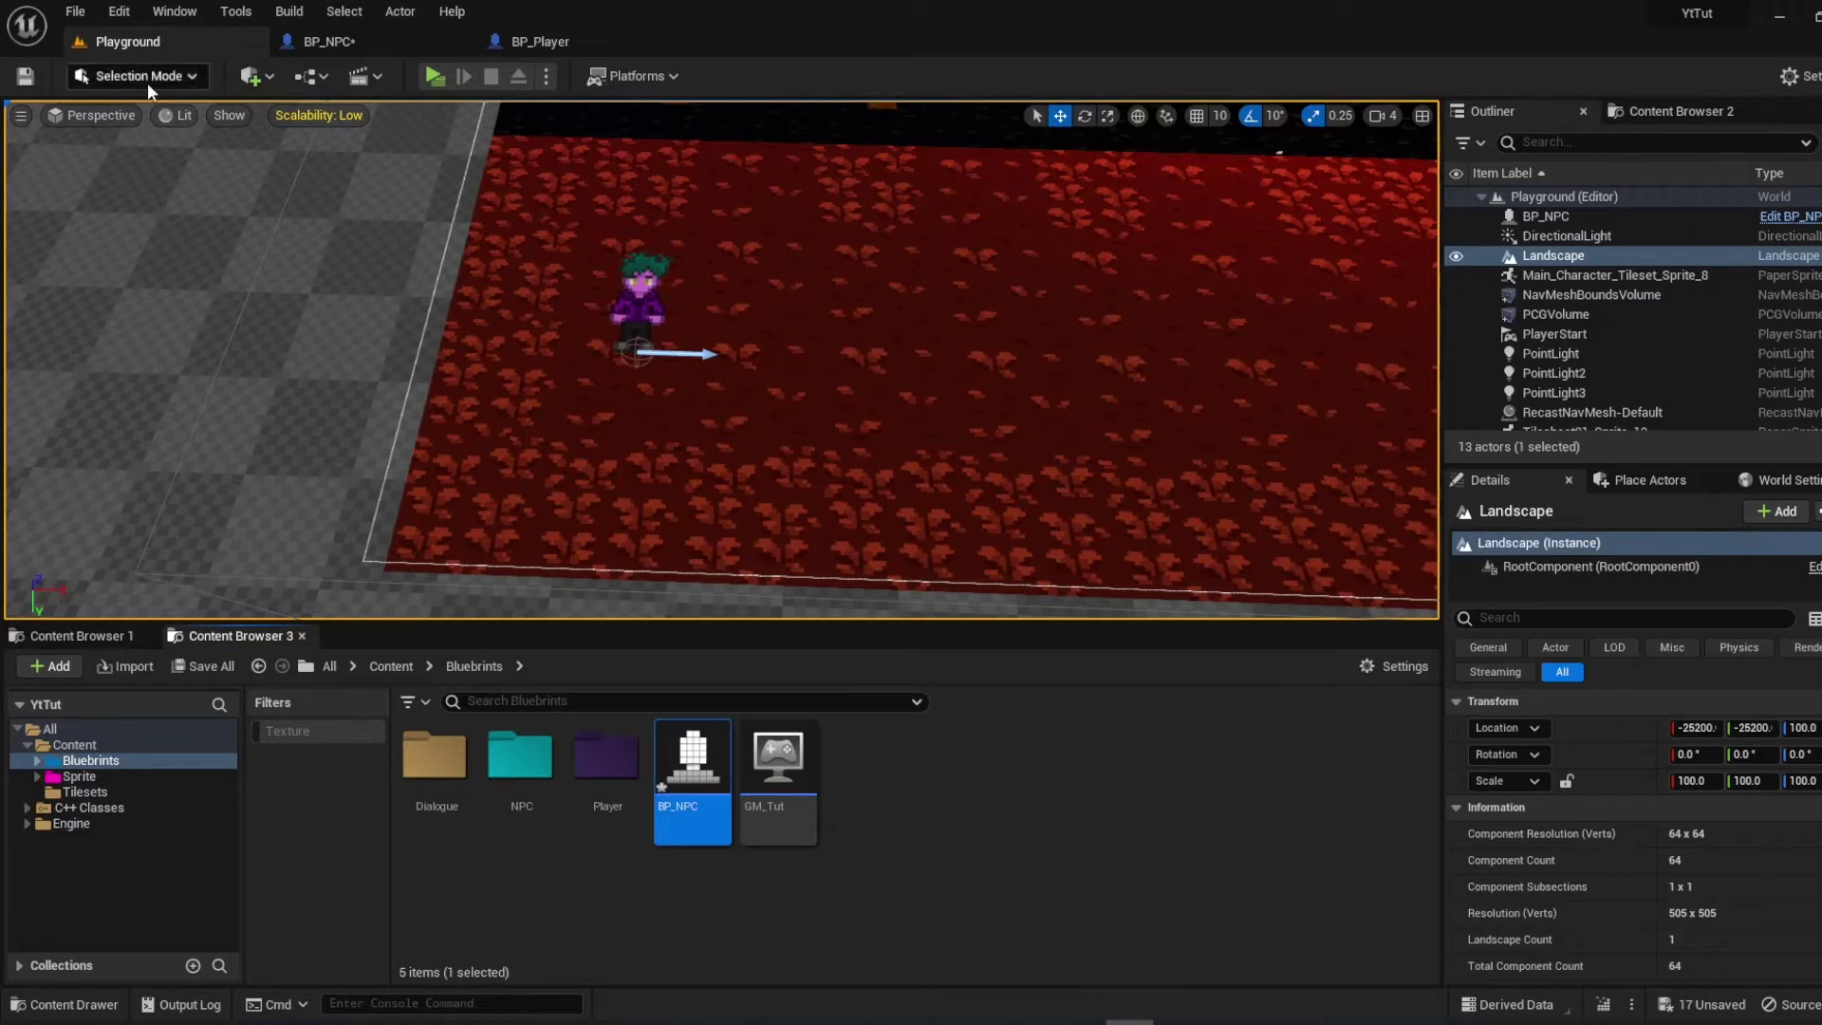
click(559, 42)
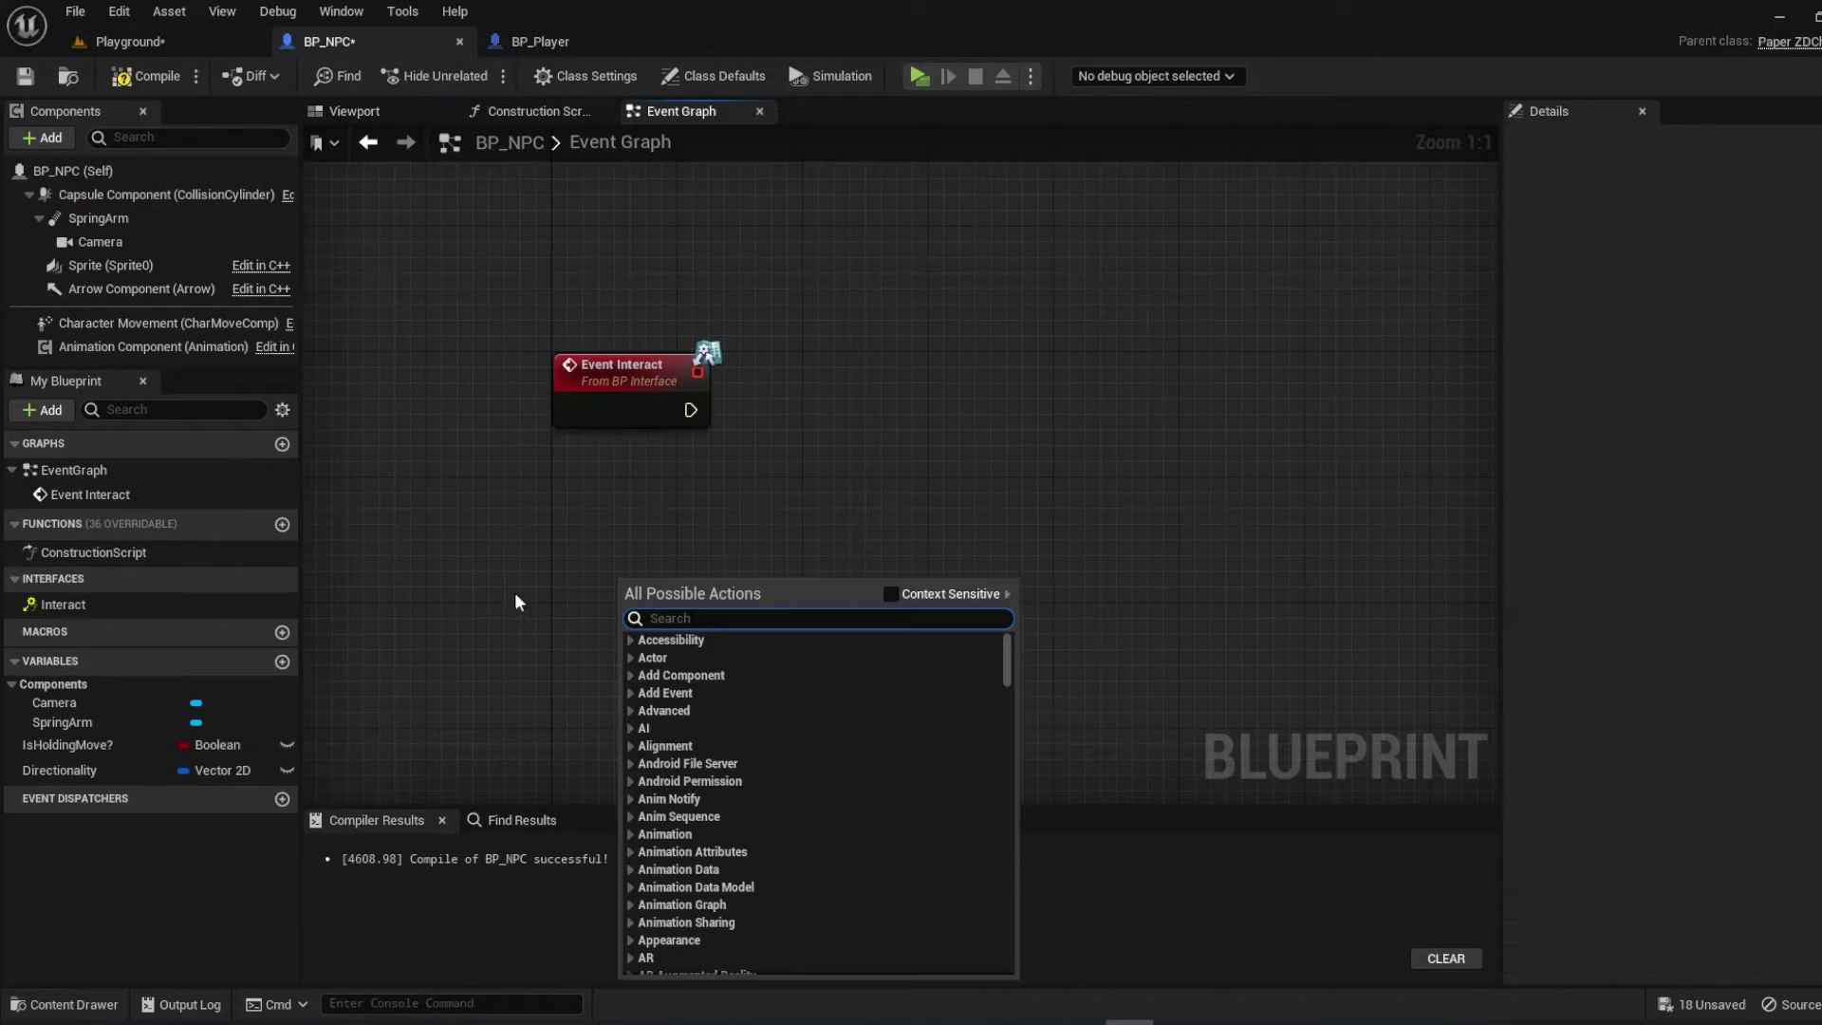
Add a Dialogue variable to BP_NPC as a String array
click(513, 593)
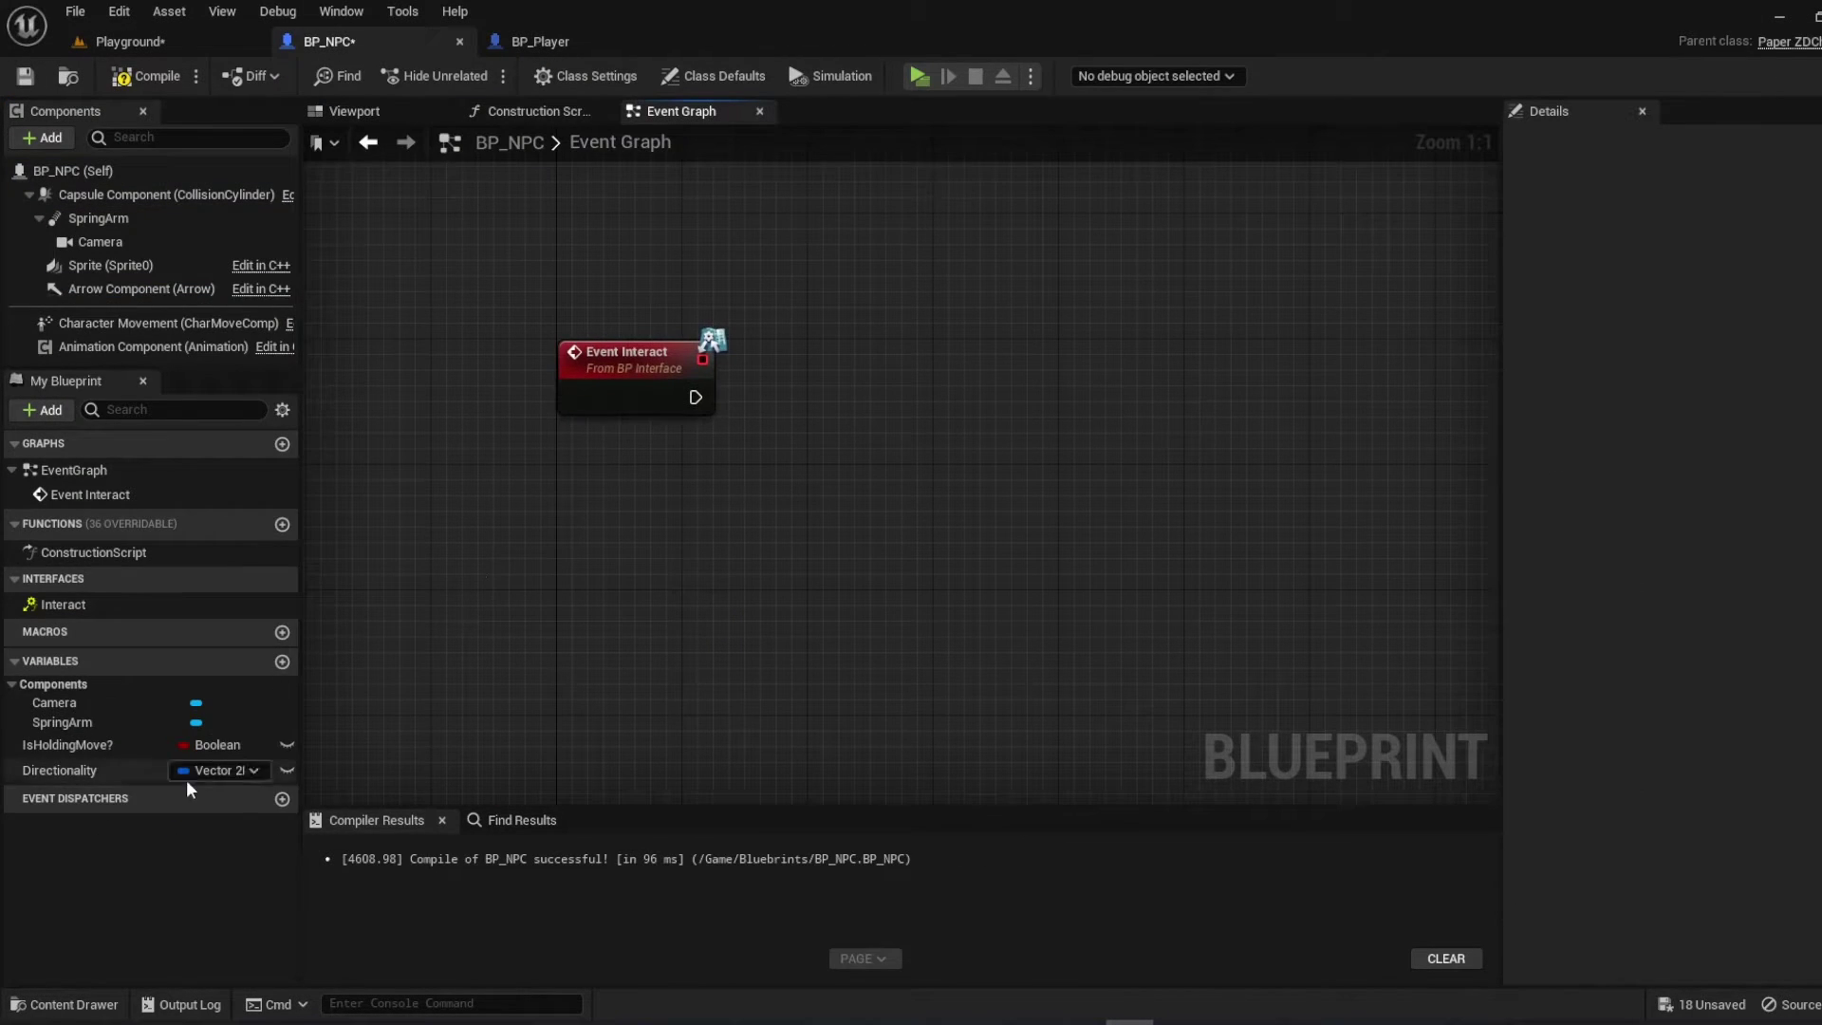
click(282, 665)
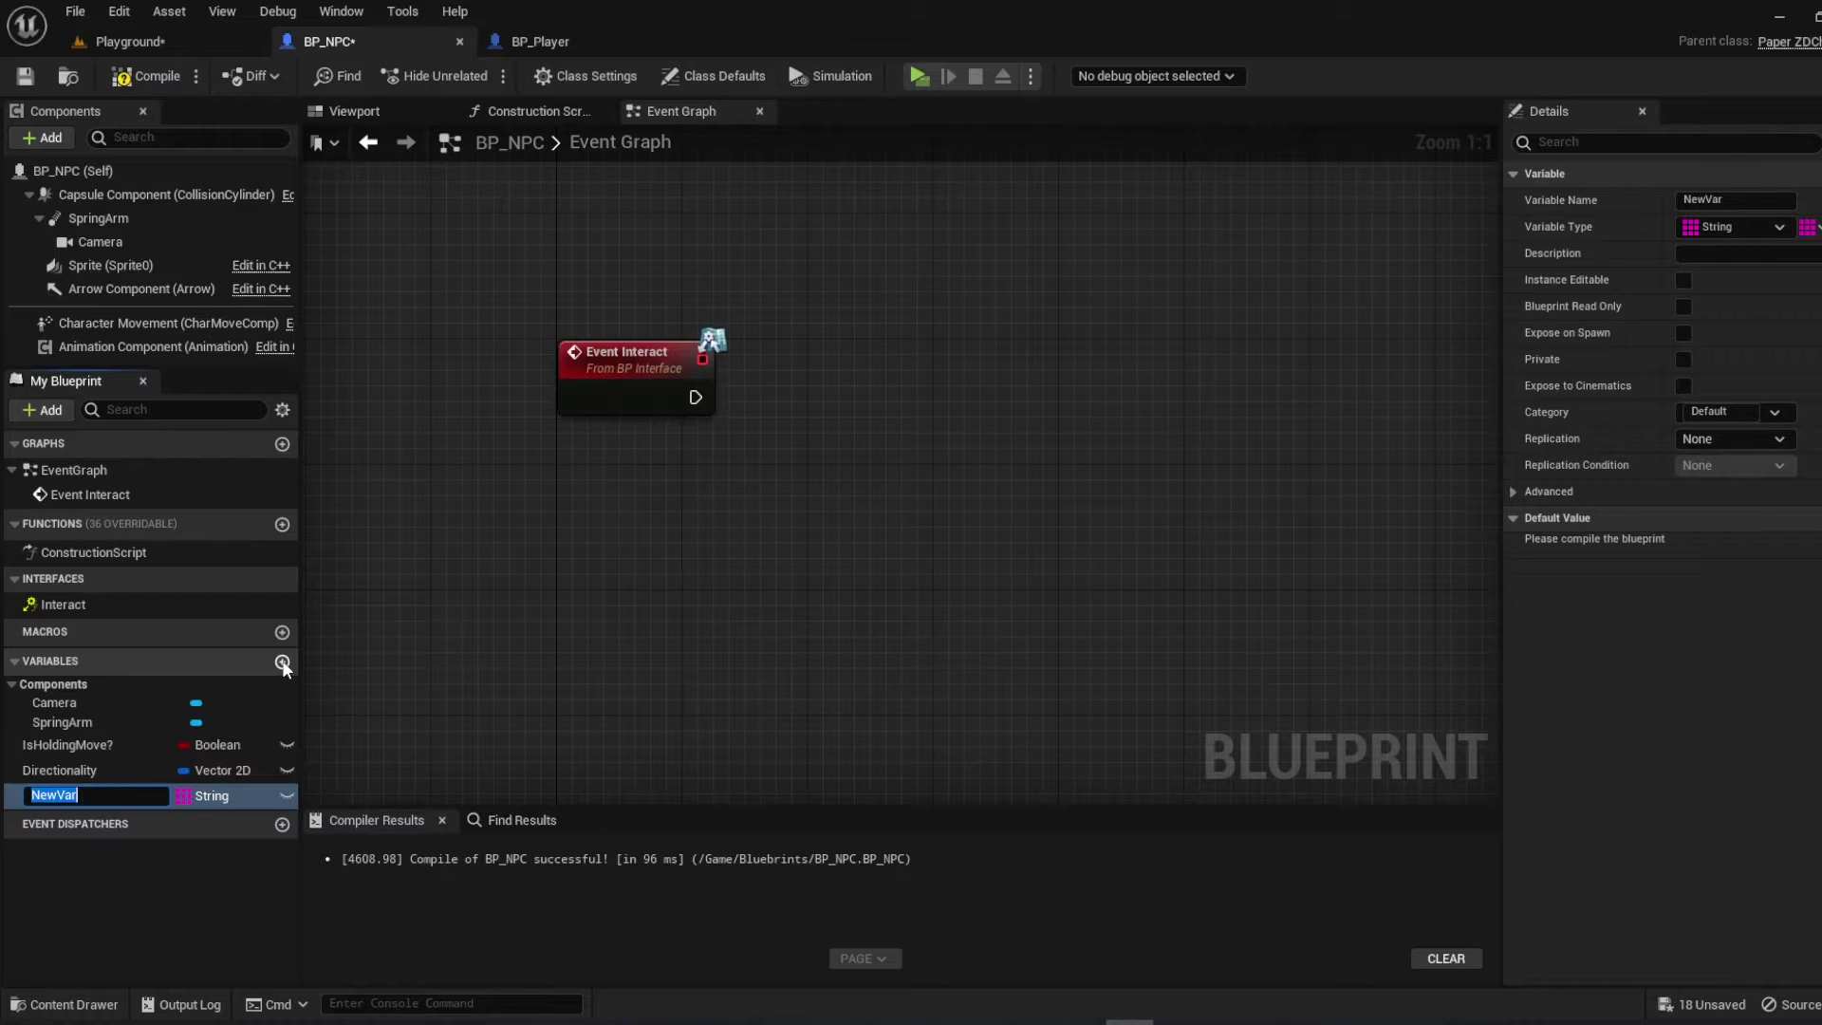
text(Dialogue)
key(Return)
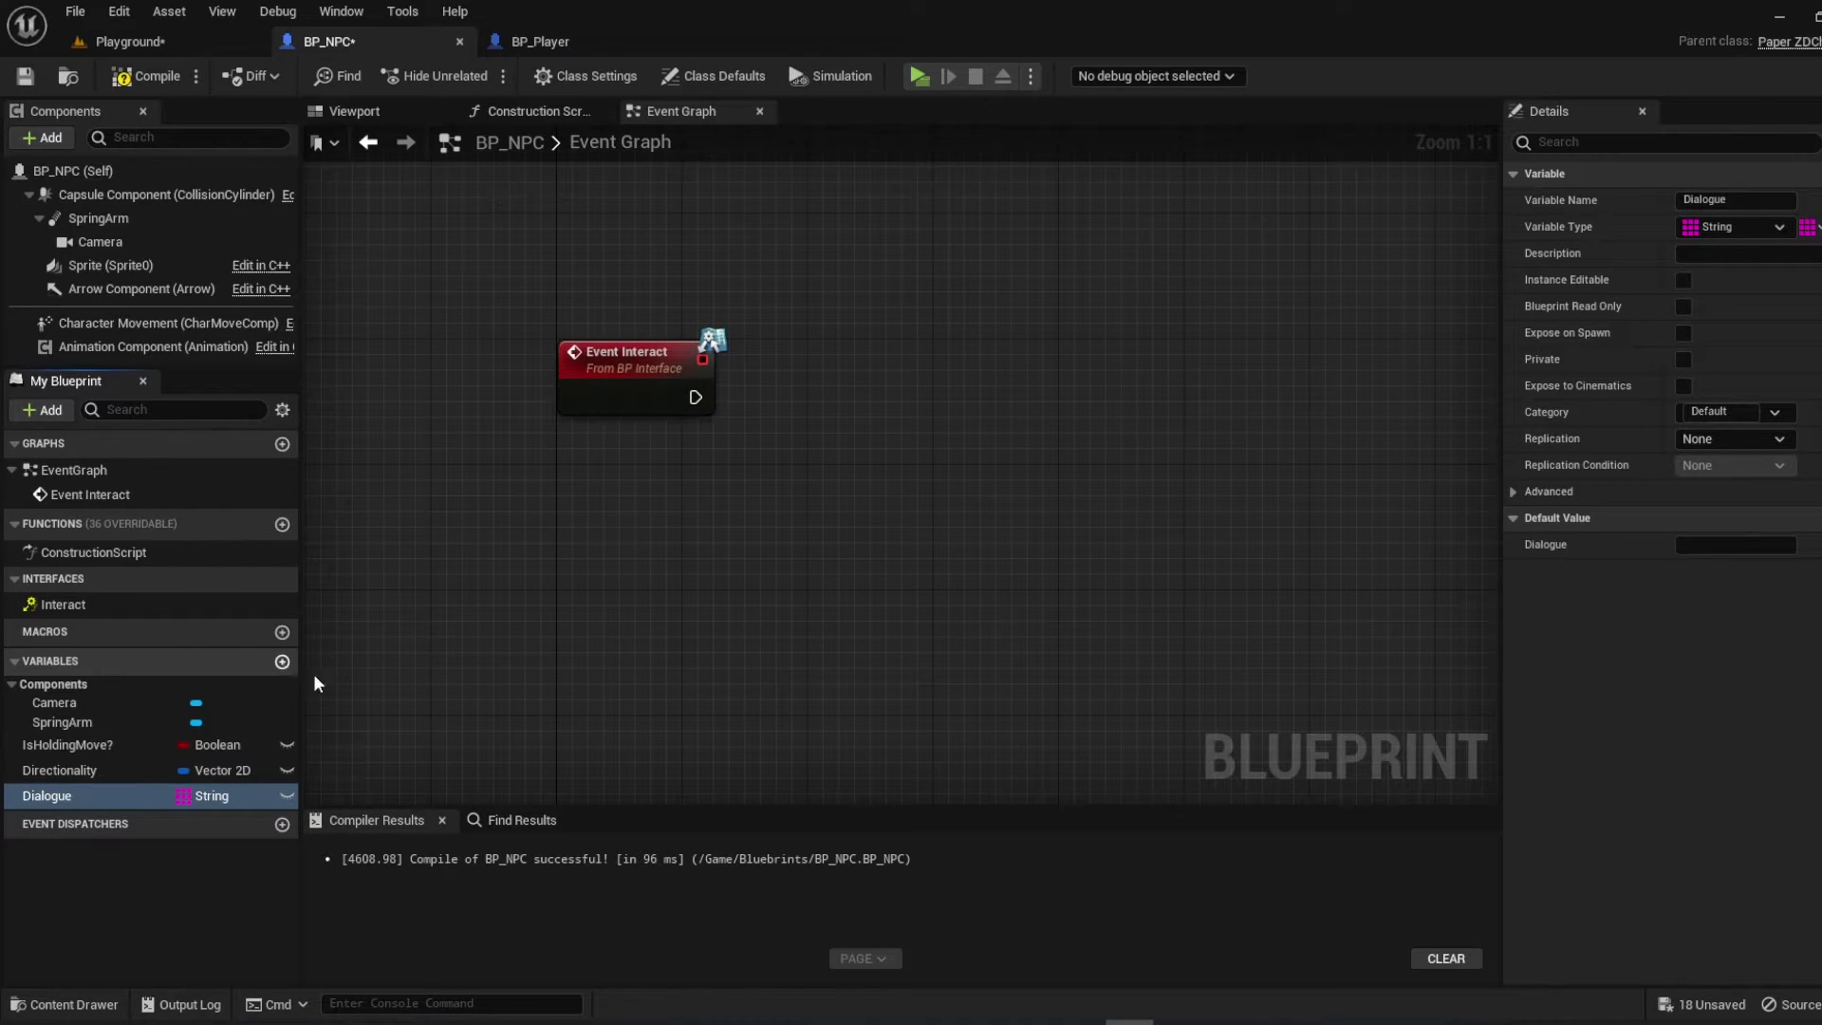
click(211, 795)
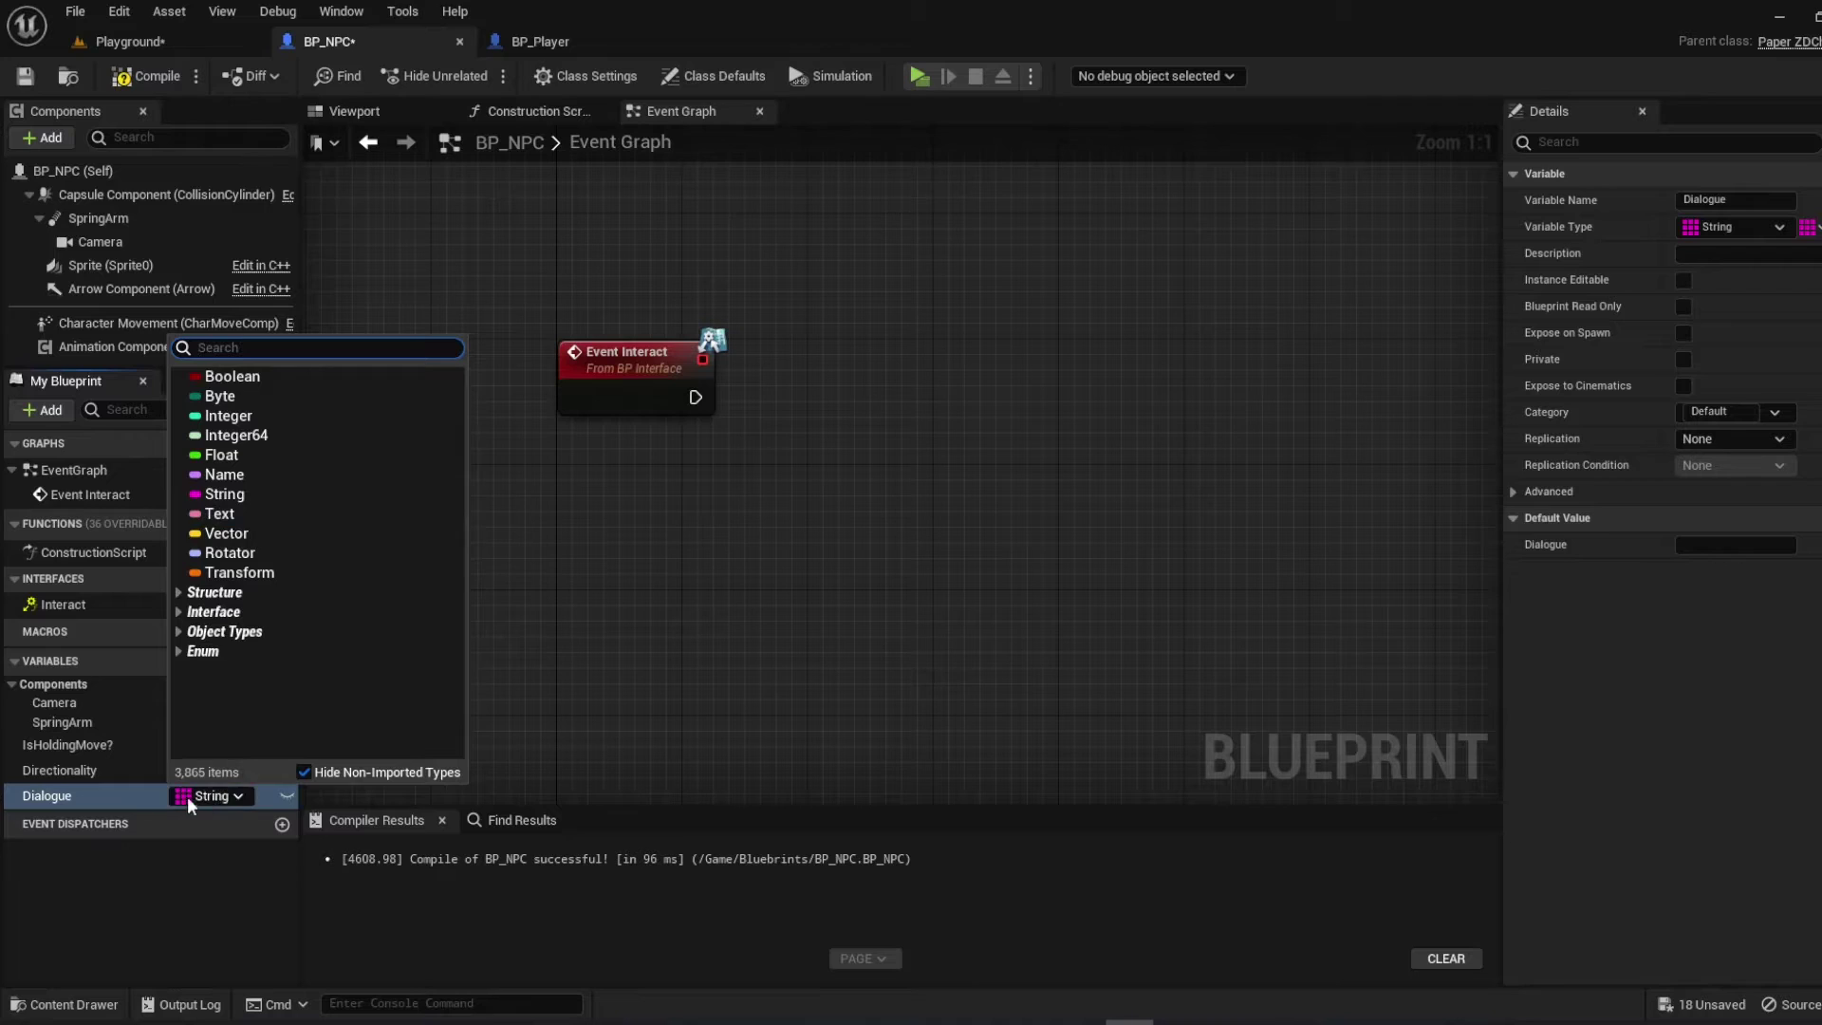
click(226, 494)
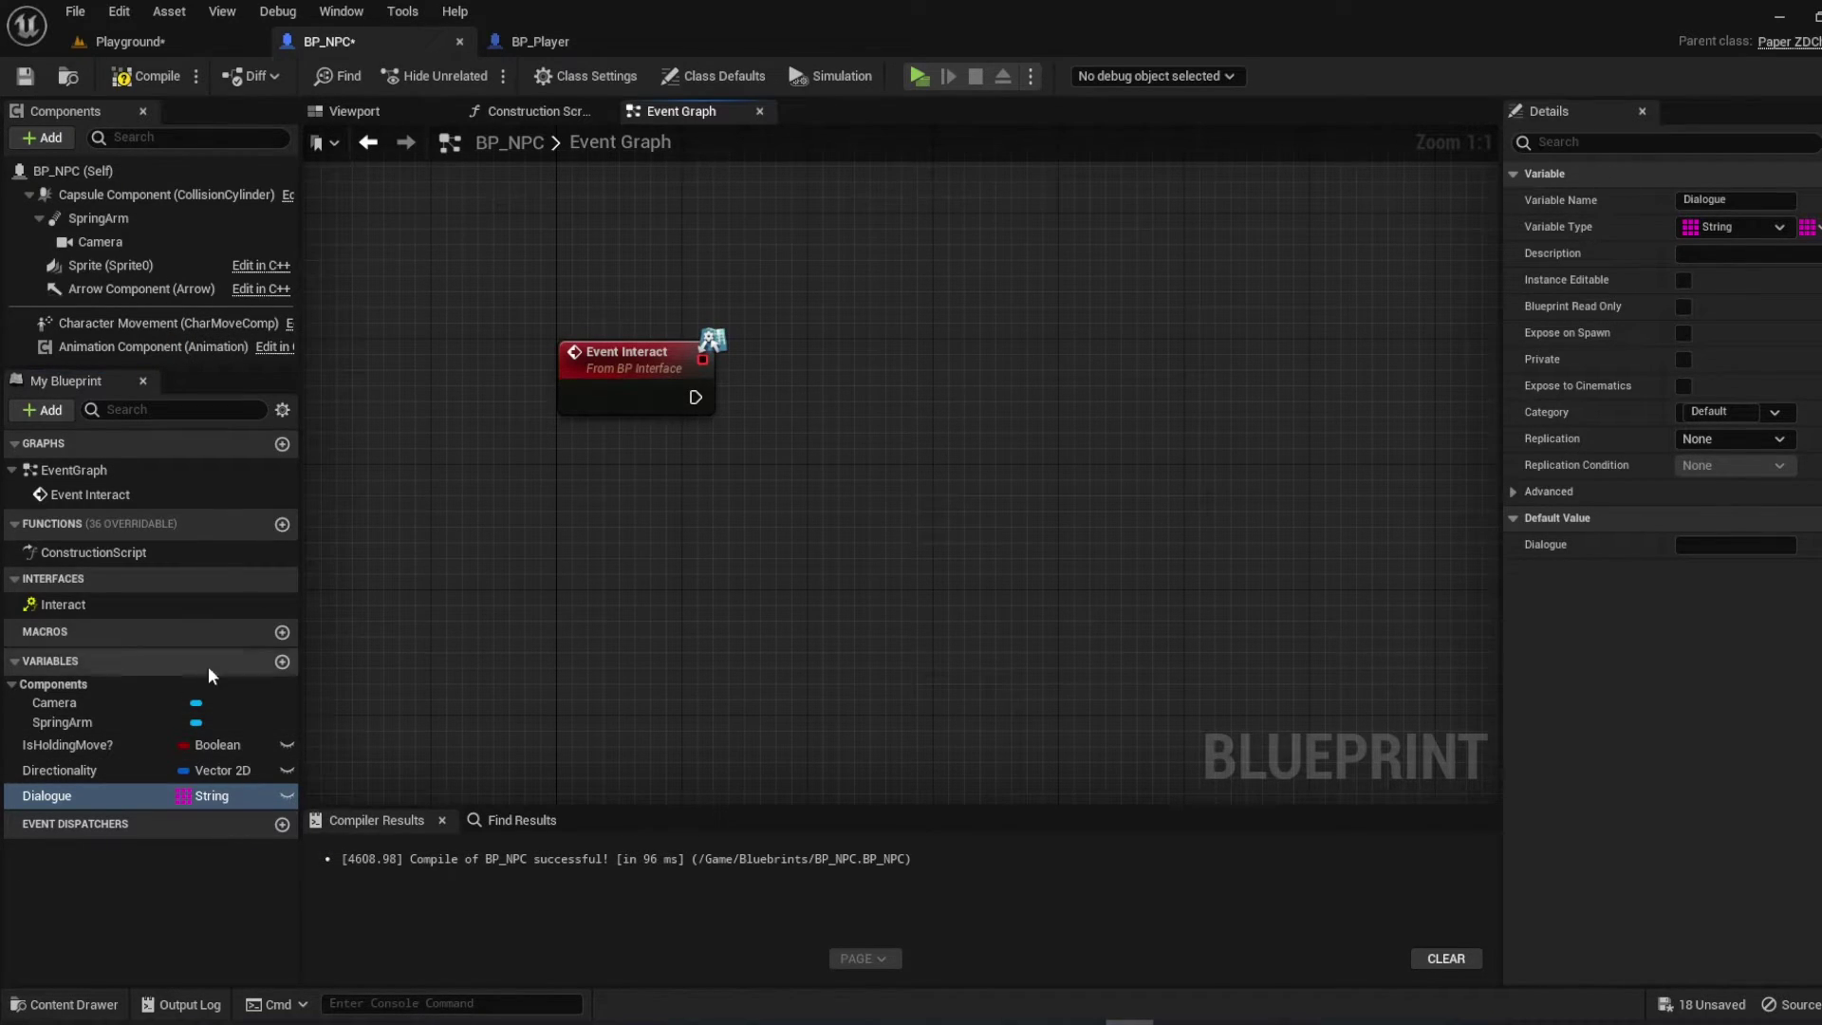
double_click(69, 797)
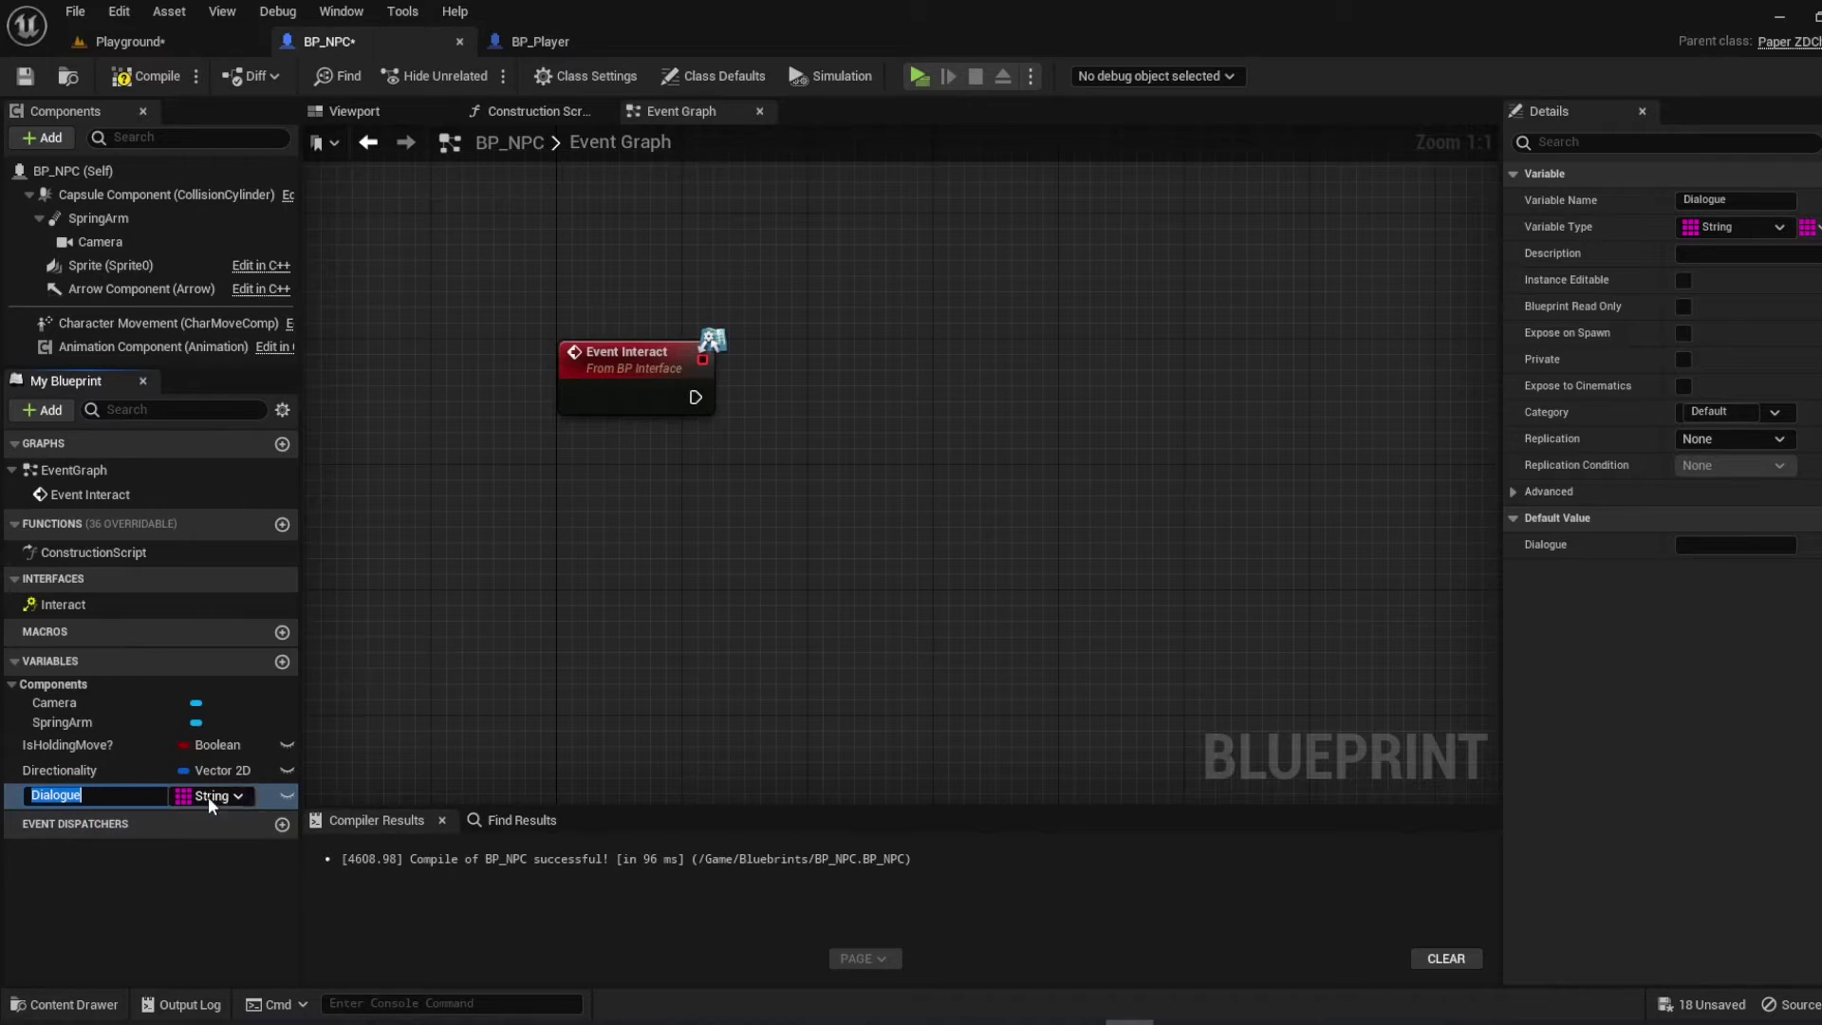
click(1674, 172)
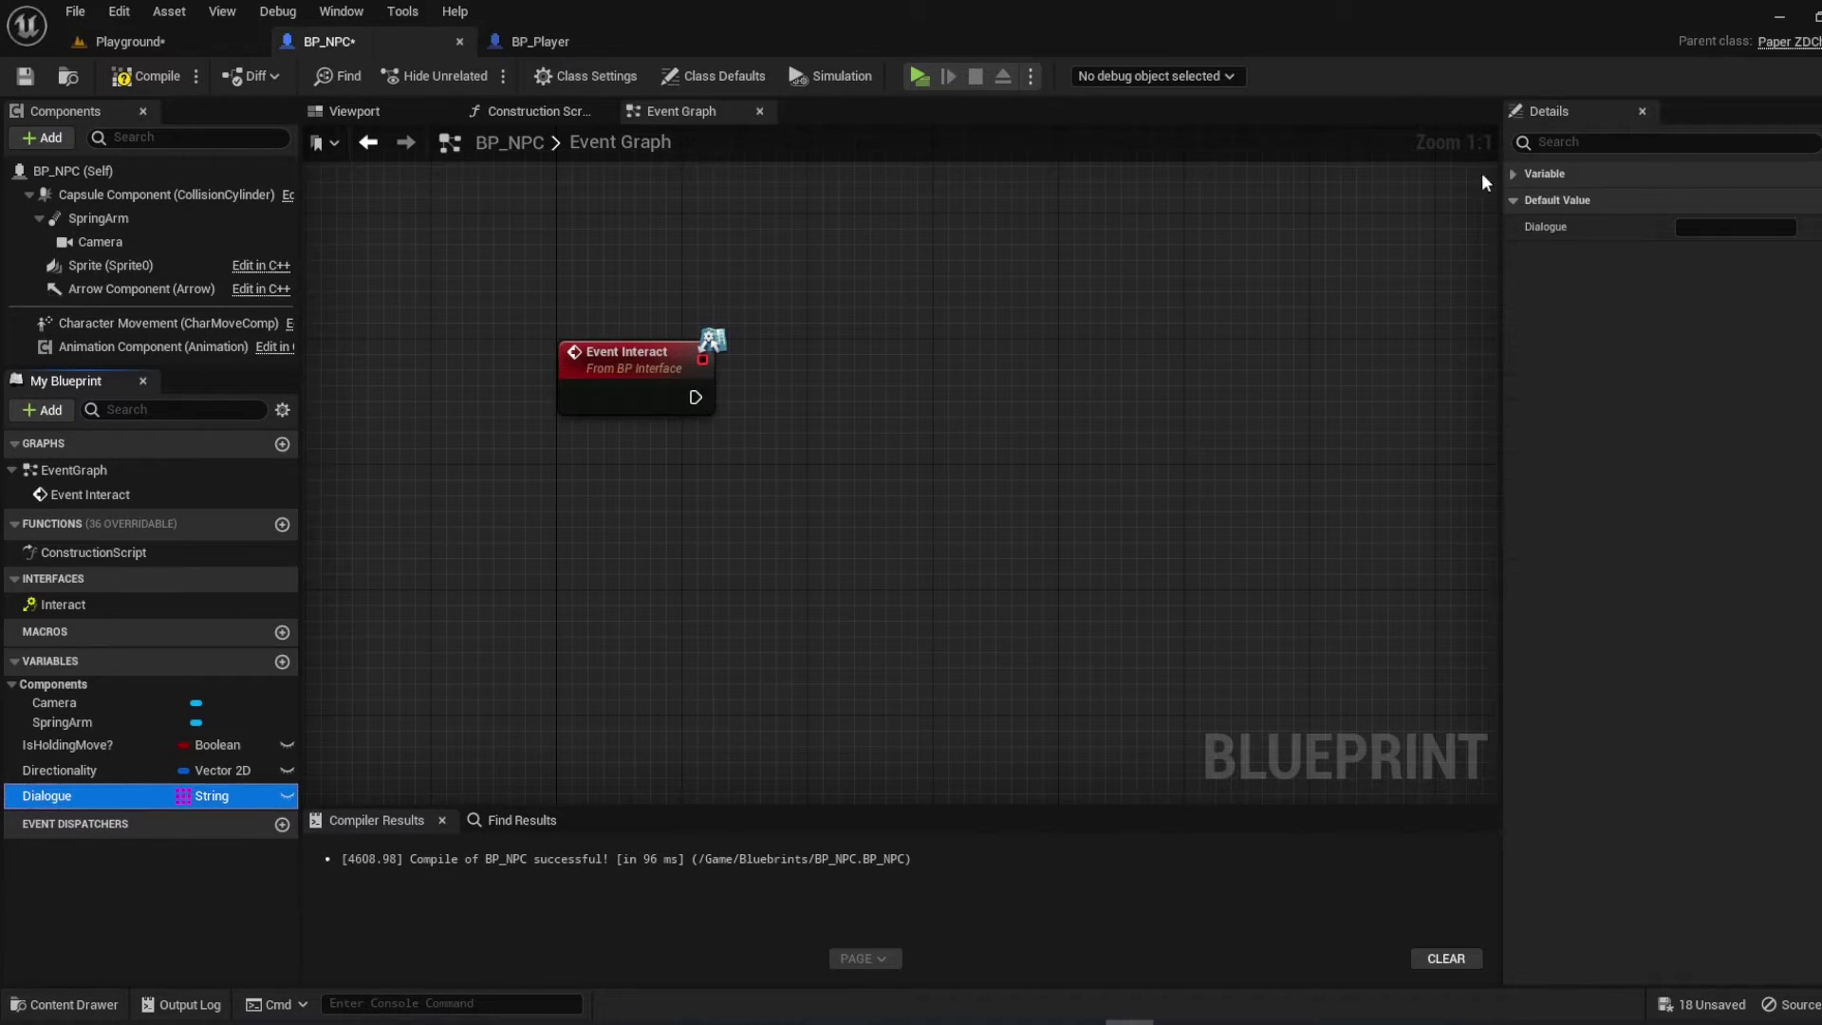
click(1513, 172)
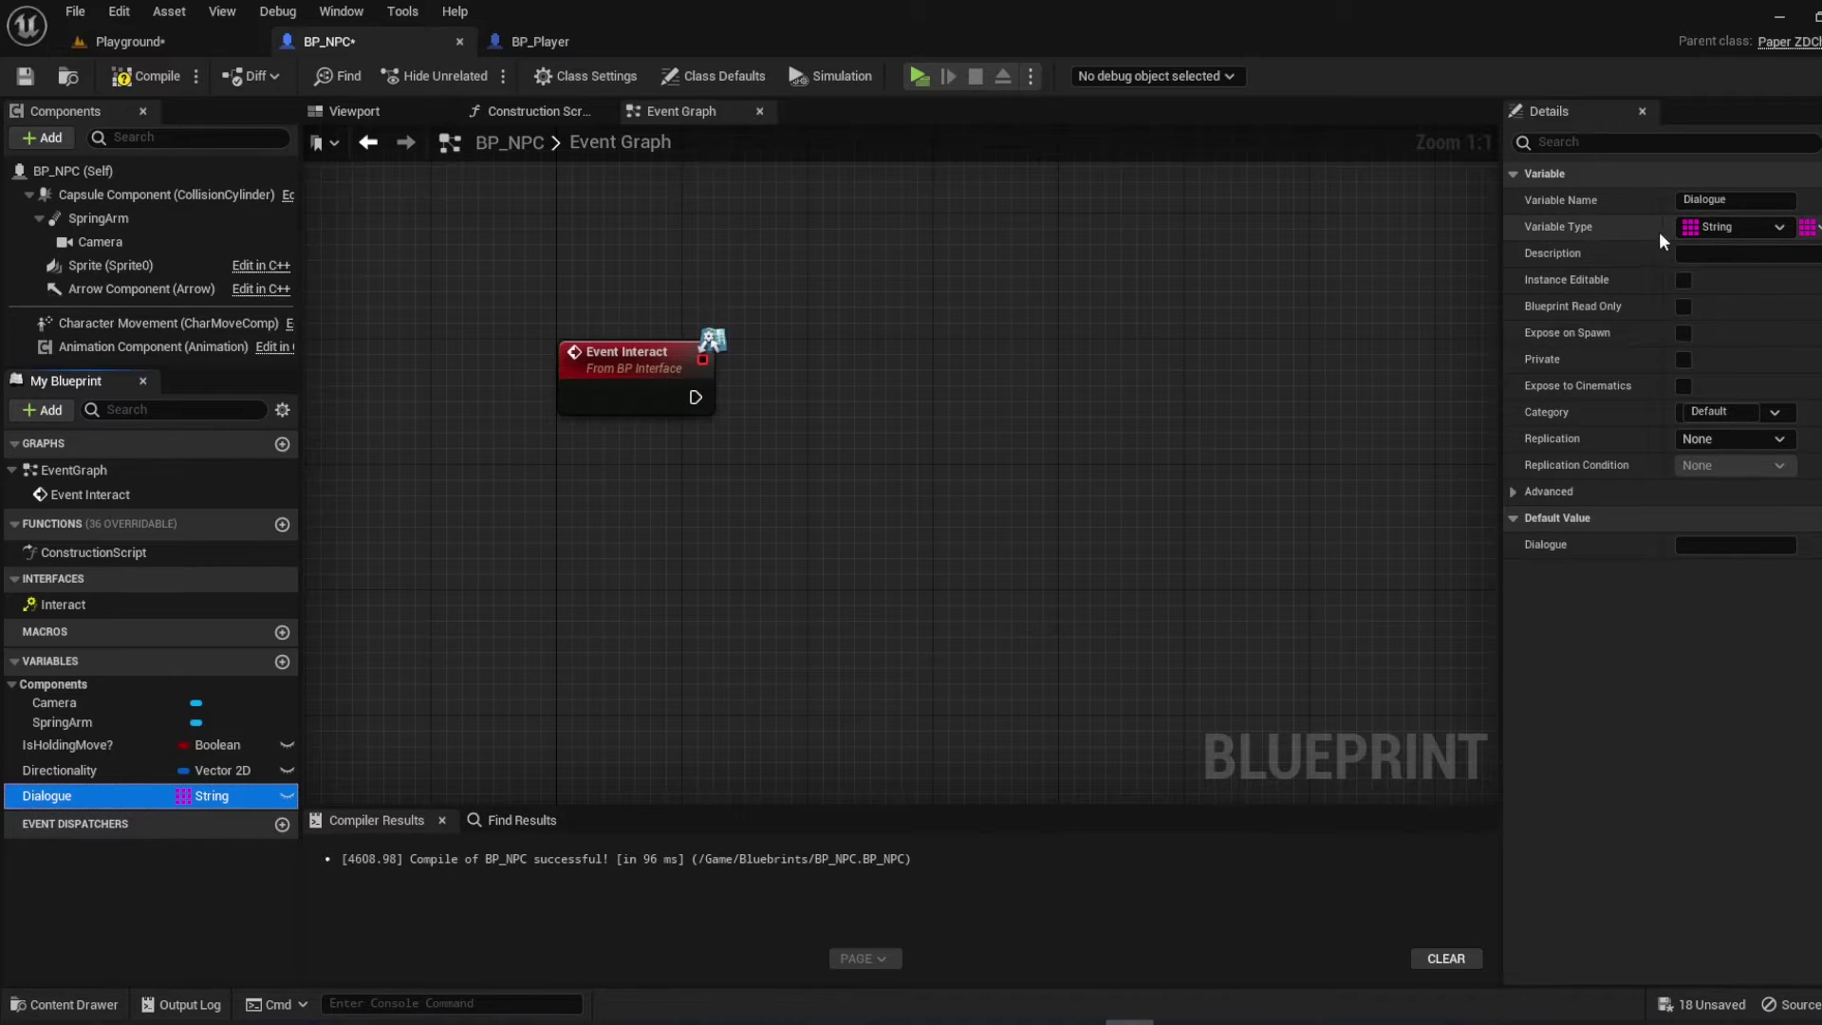
click(1808, 230)
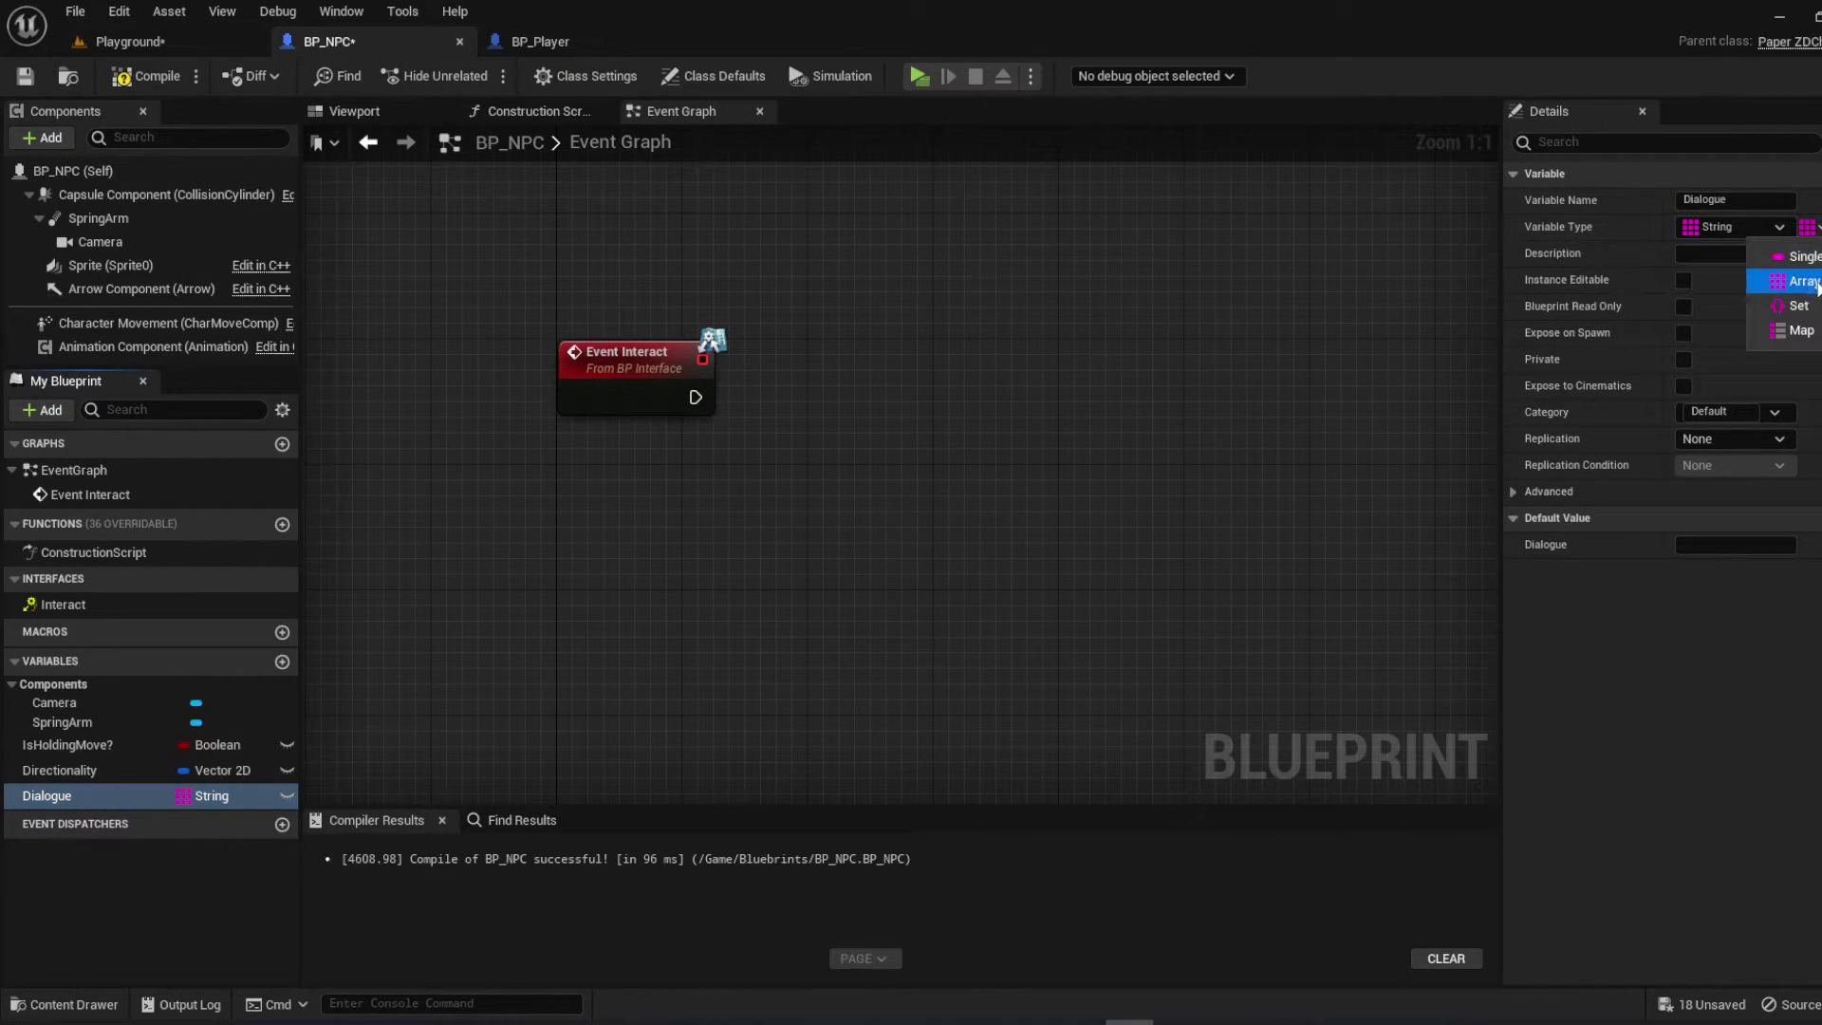
click(1802, 283)
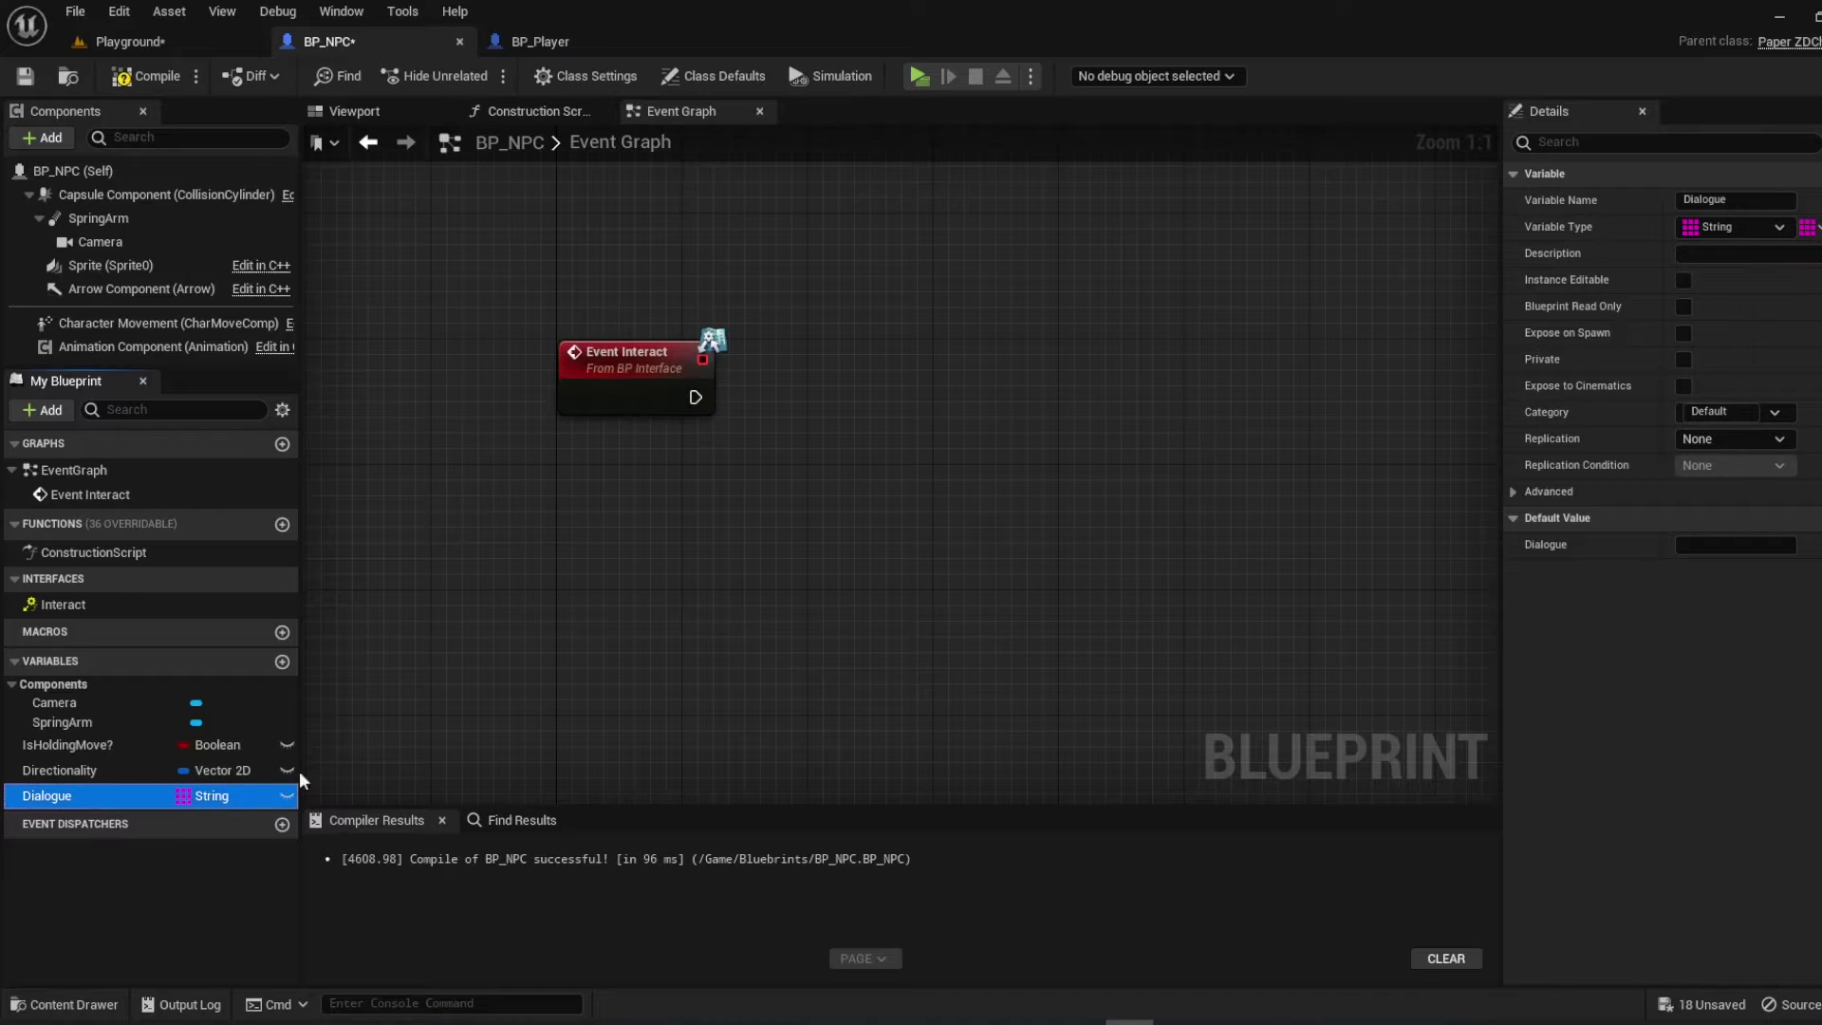
Add an Integer variable DialogueIndex, then compile and save
click(281, 661)
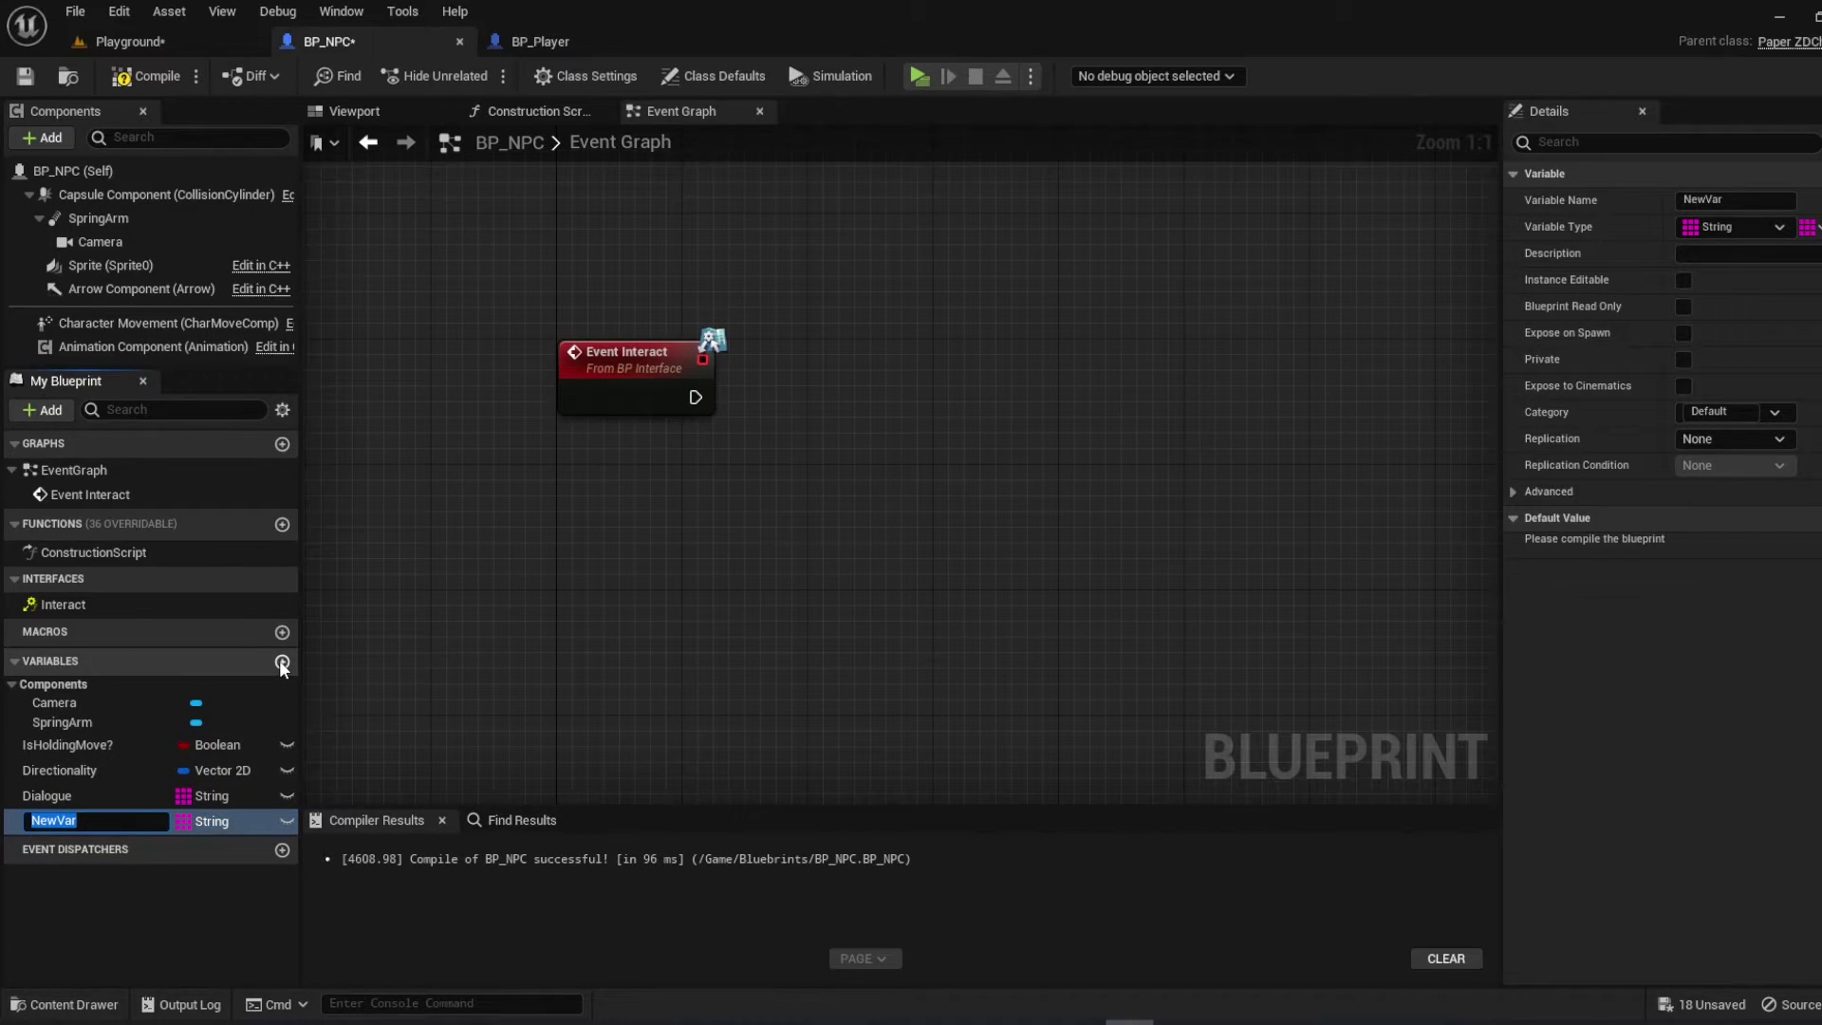
text(DialogueIndex)
key(Return)
click(247, 828)
click(248, 440)
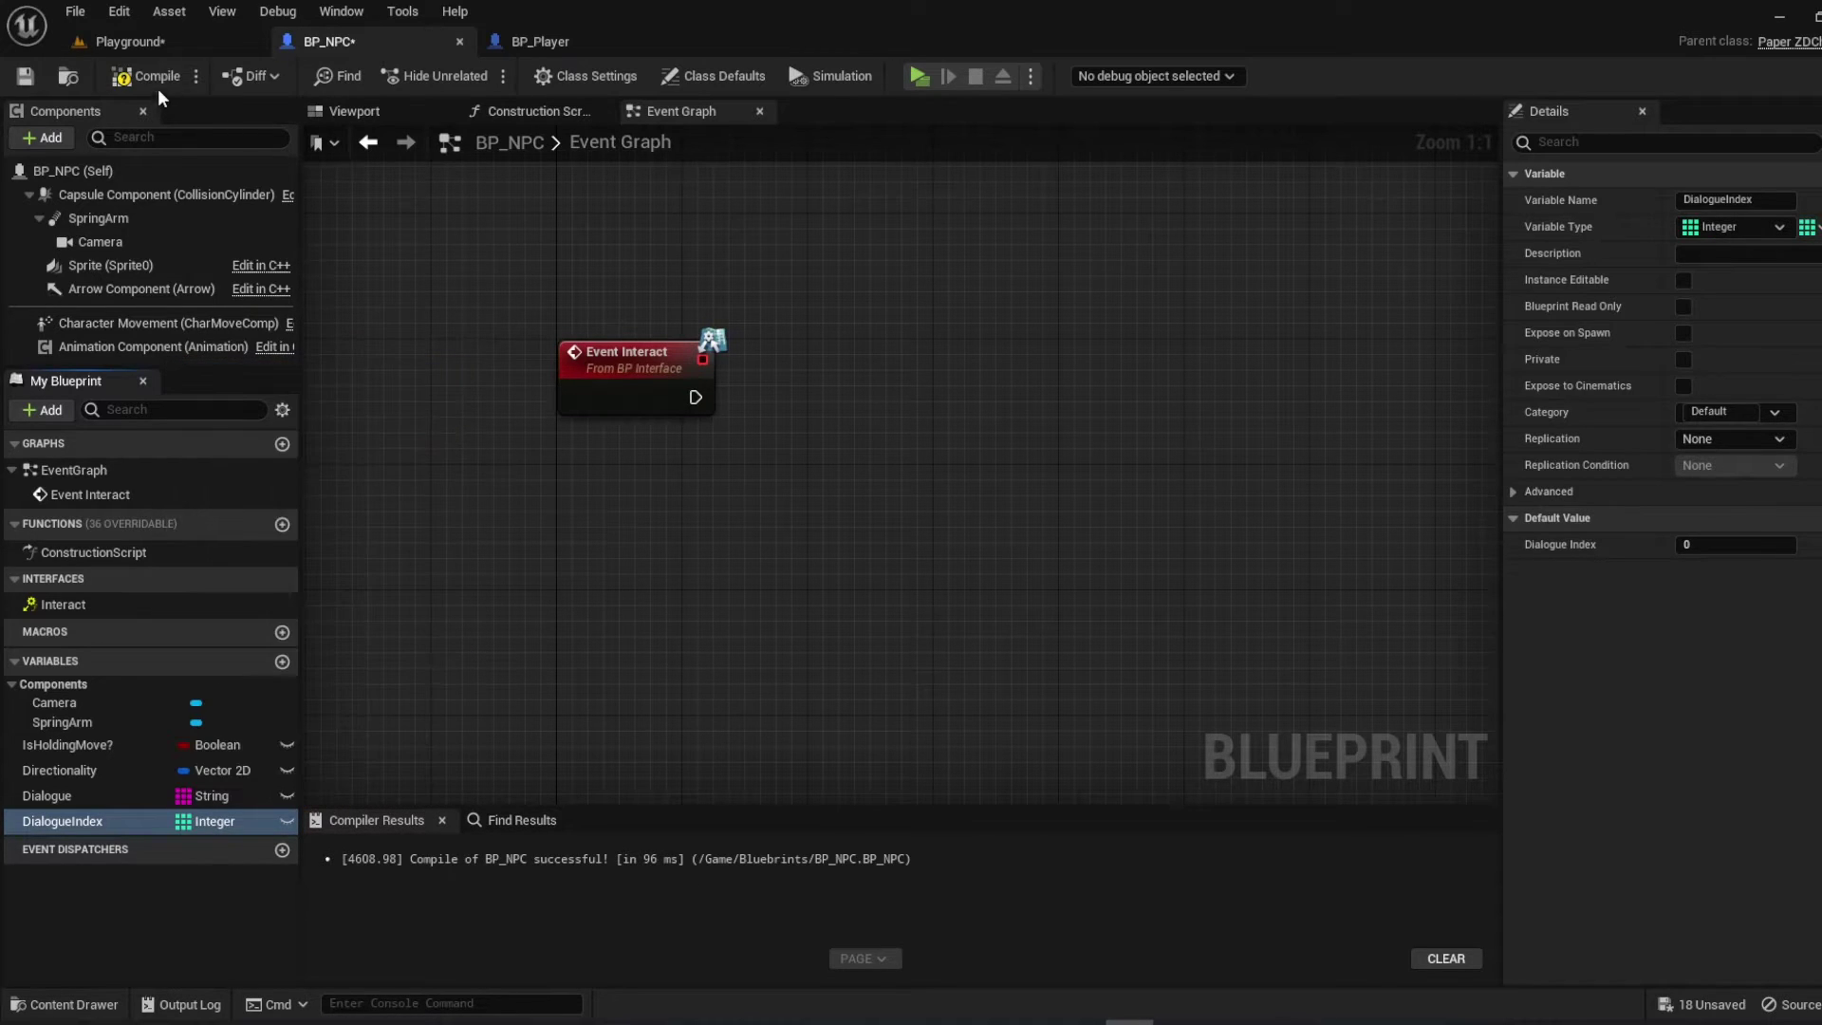
click(151, 84)
click(24, 75)
right_drag(478, 299, 475, 316)
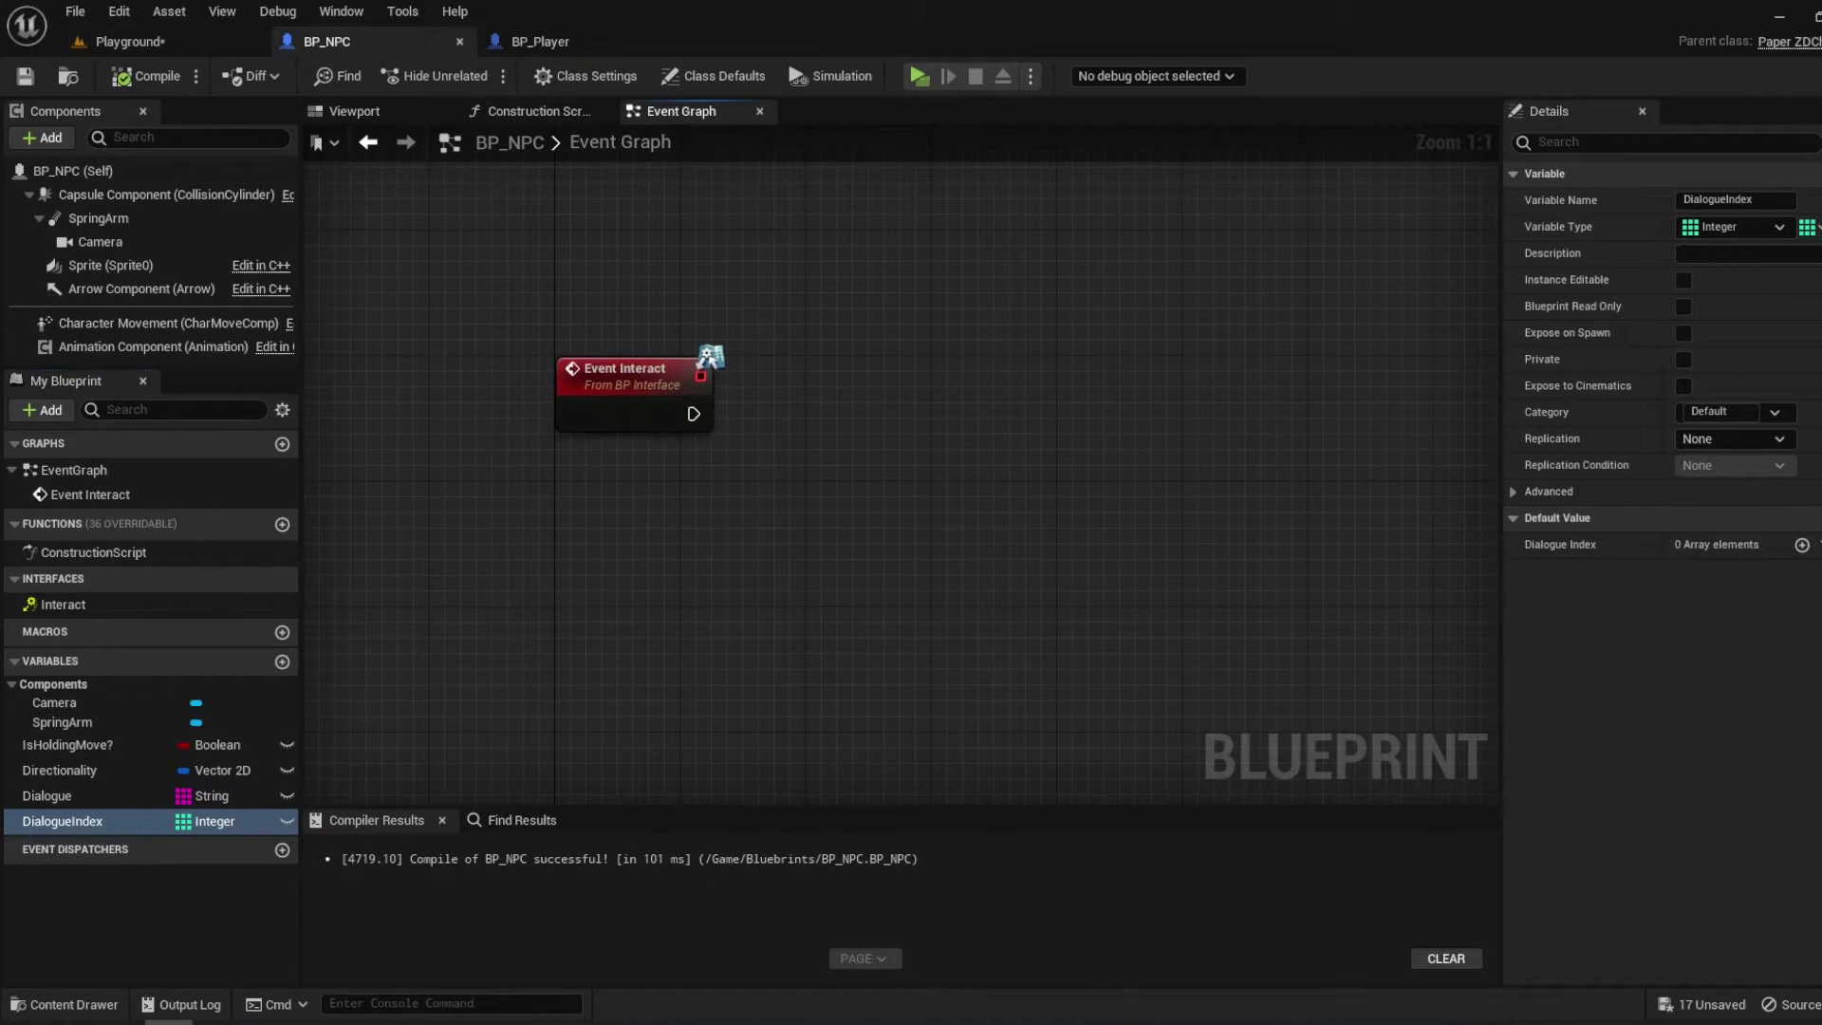
Add a Dialogue getter feeding a Get (a copy) array node
drag(47, 795, 683, 612)
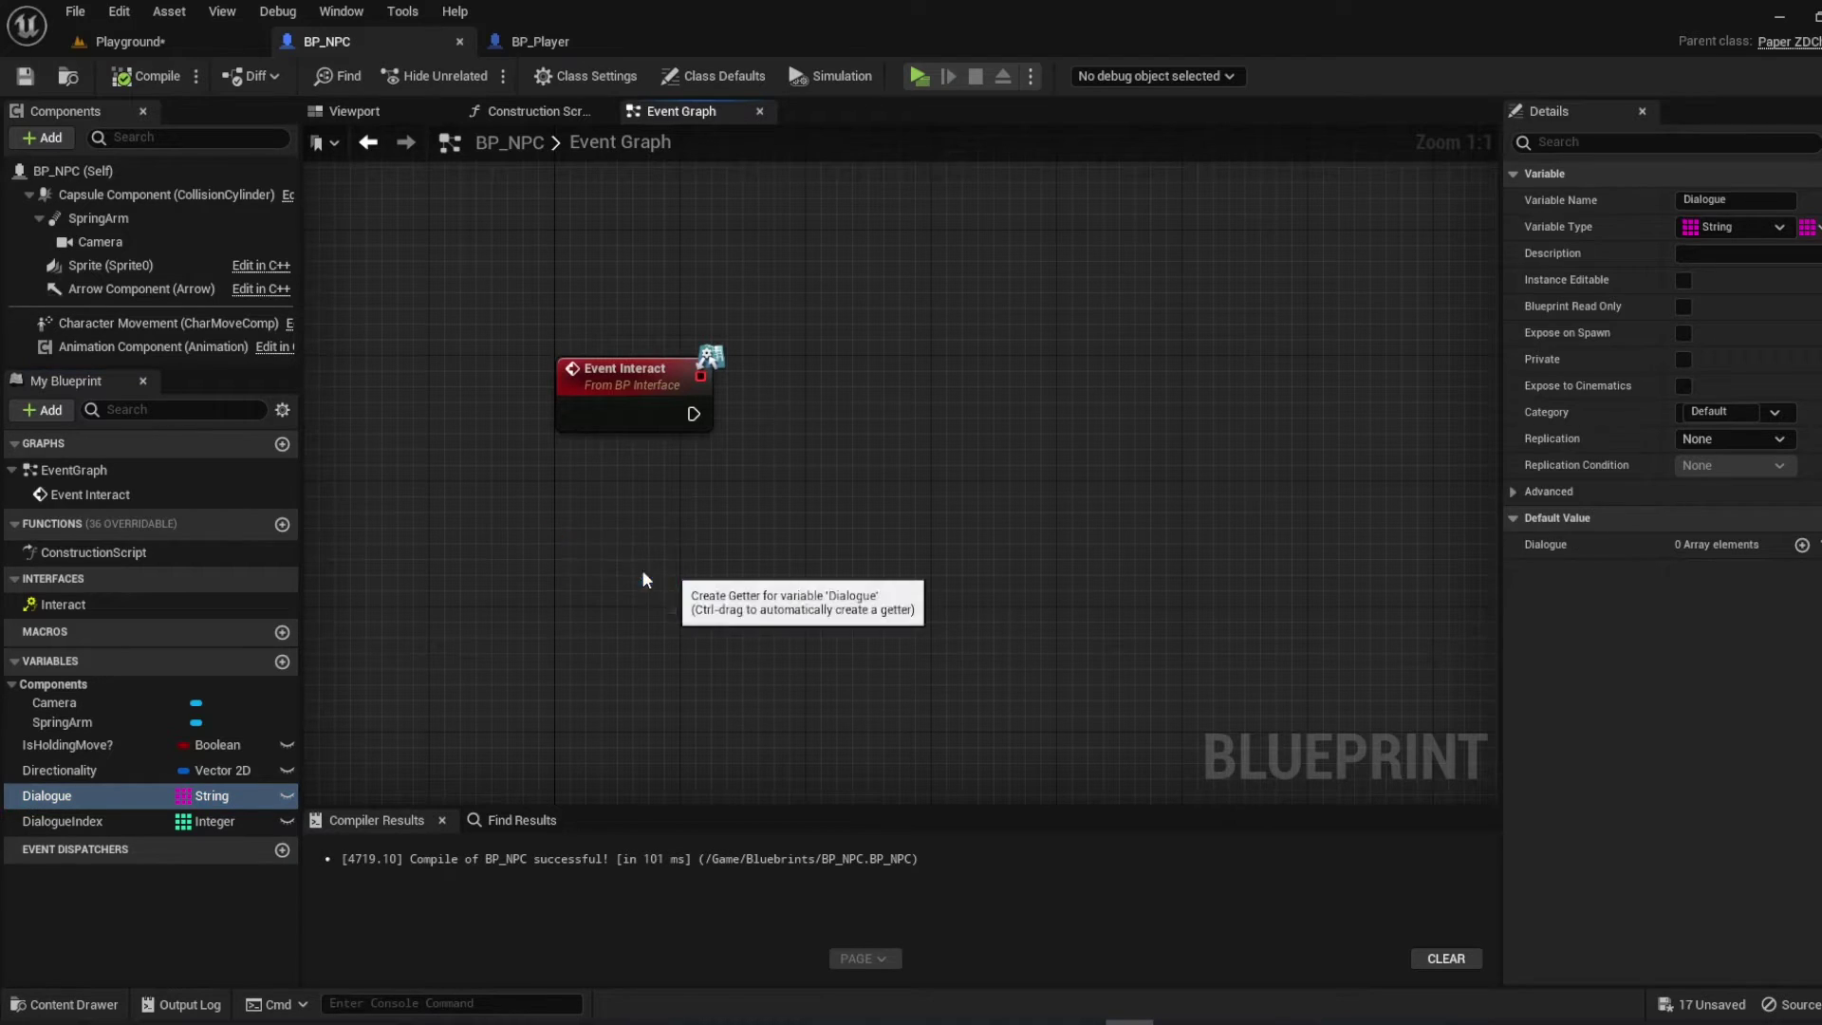
click(644, 580)
drag(662, 547, 766, 535)
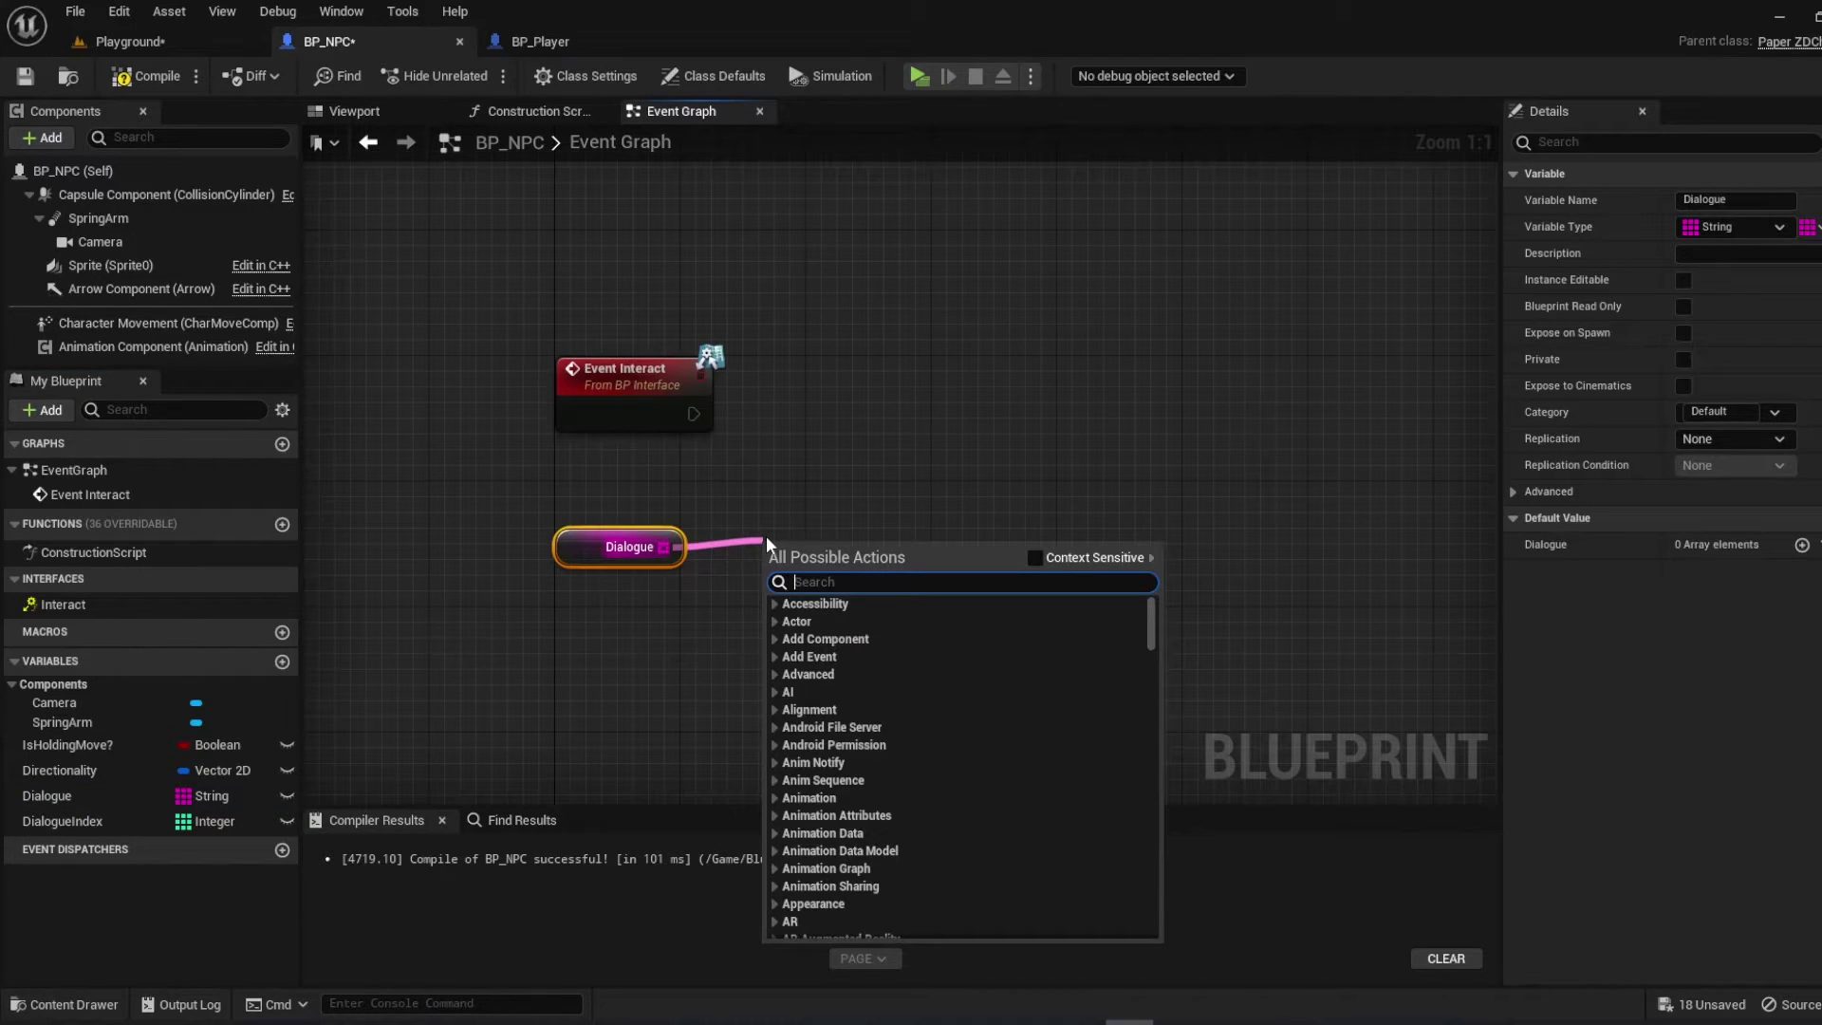
text(get a cop)
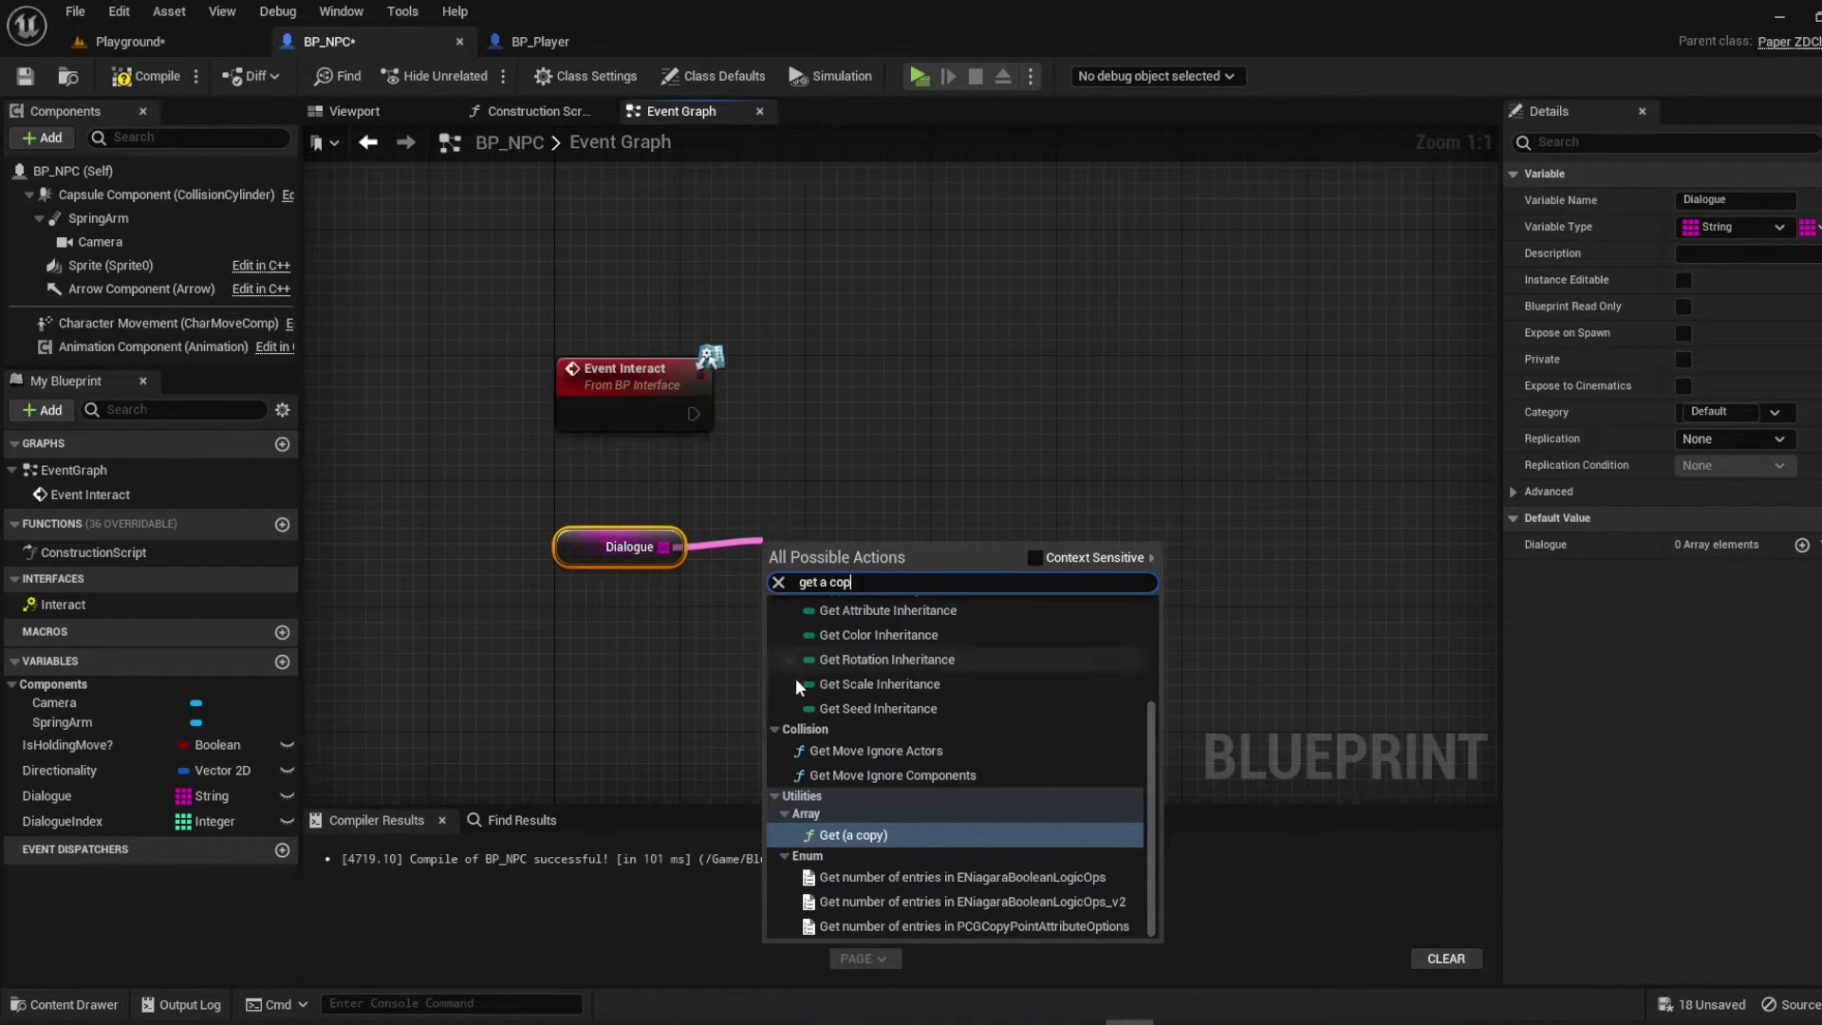
key(Return)
Make DialogueIndex a single integer rather than a container
click(63, 822)
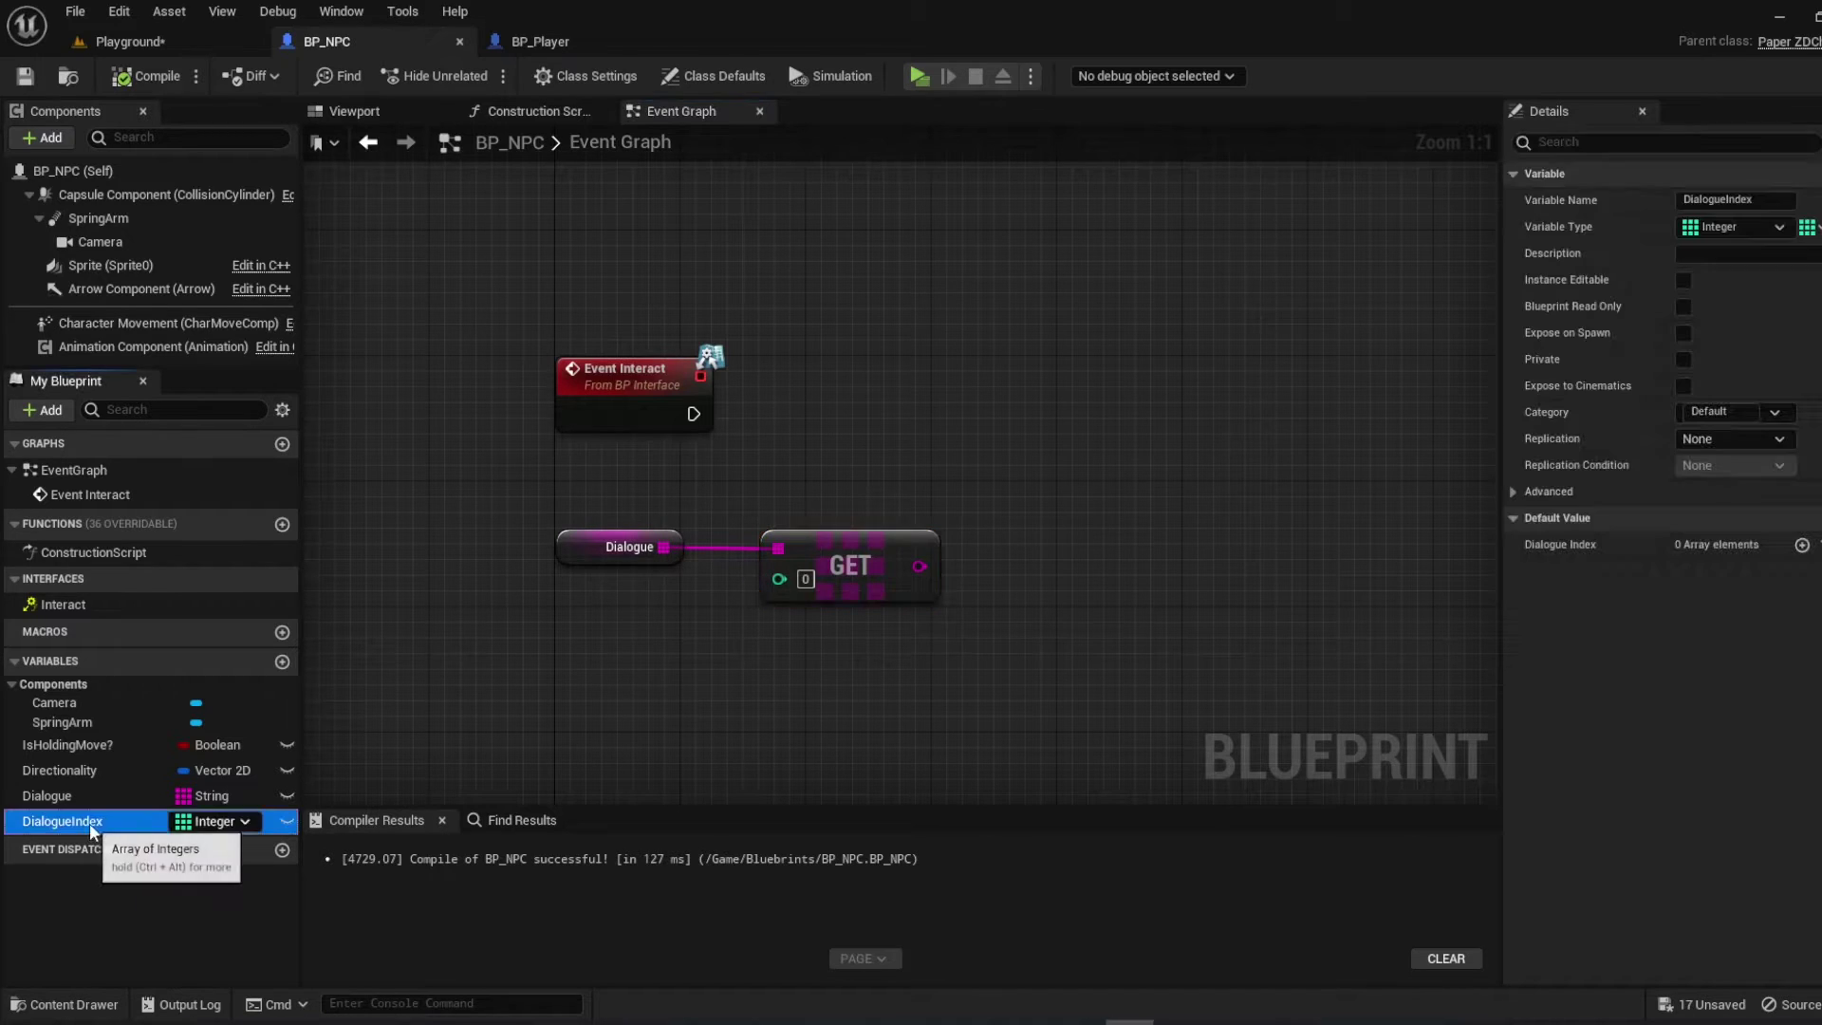
click(1807, 226)
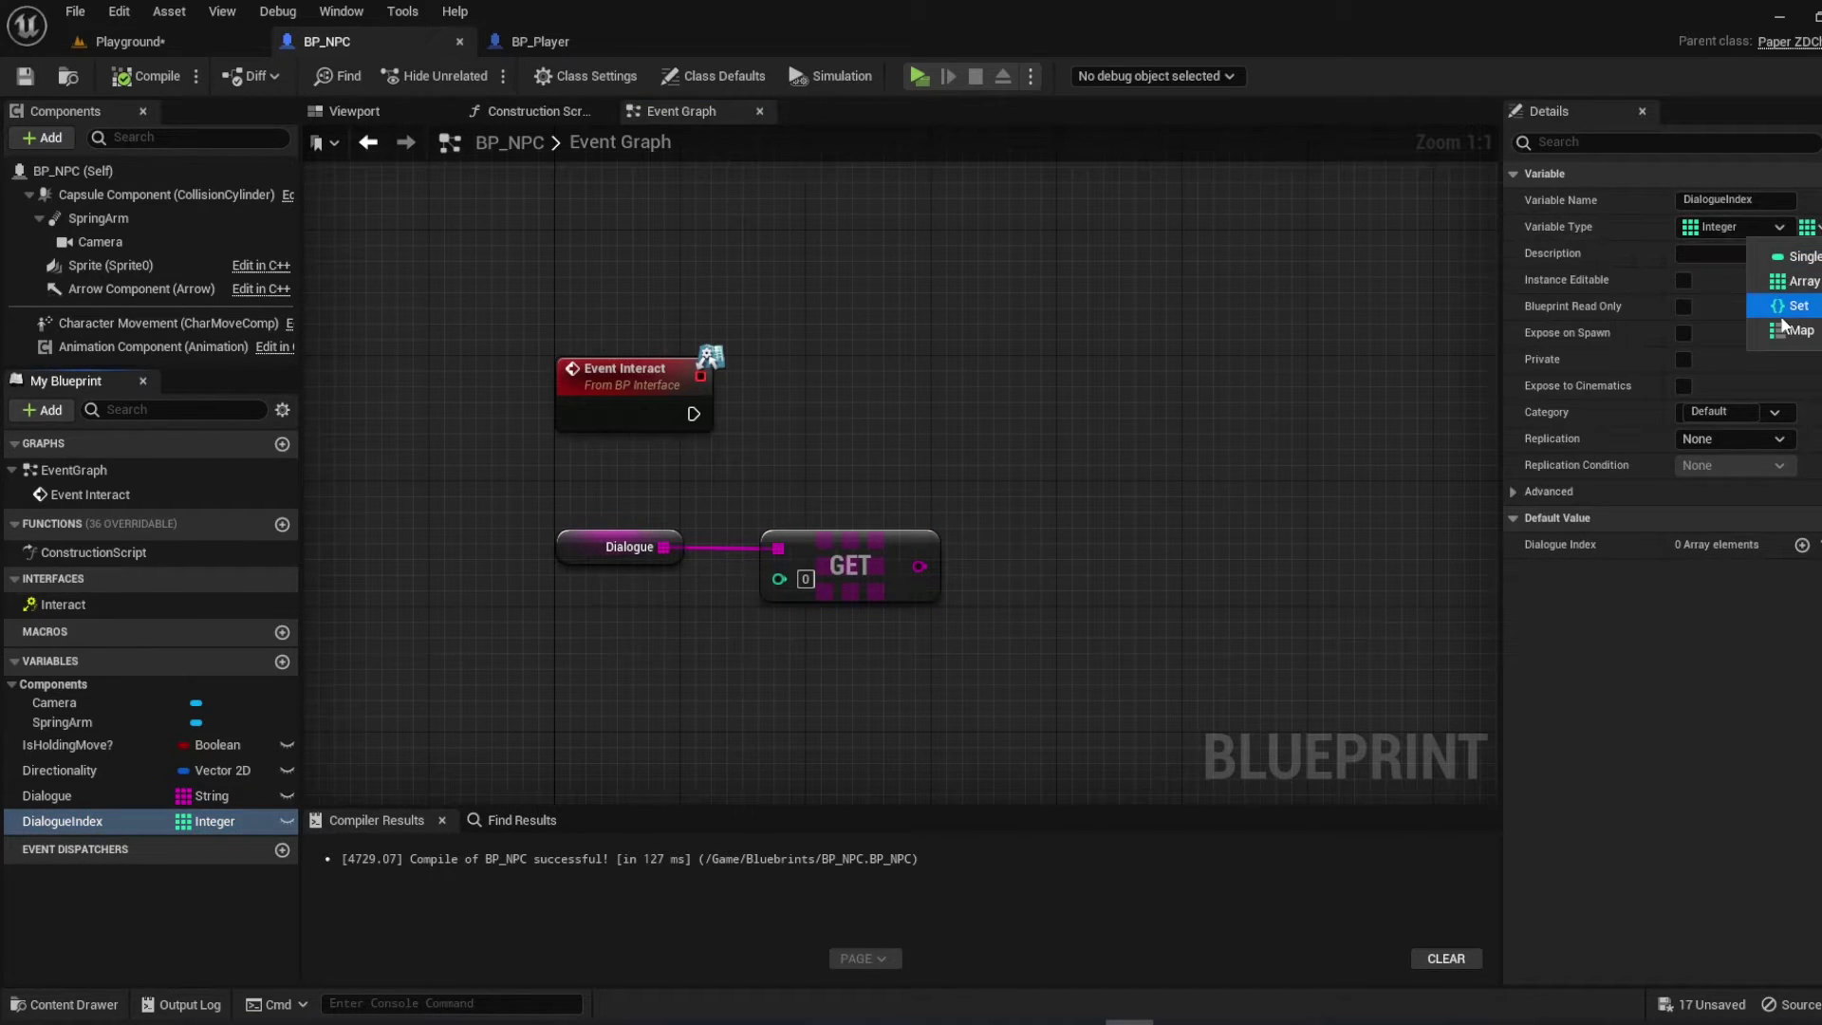
click(1780, 264)
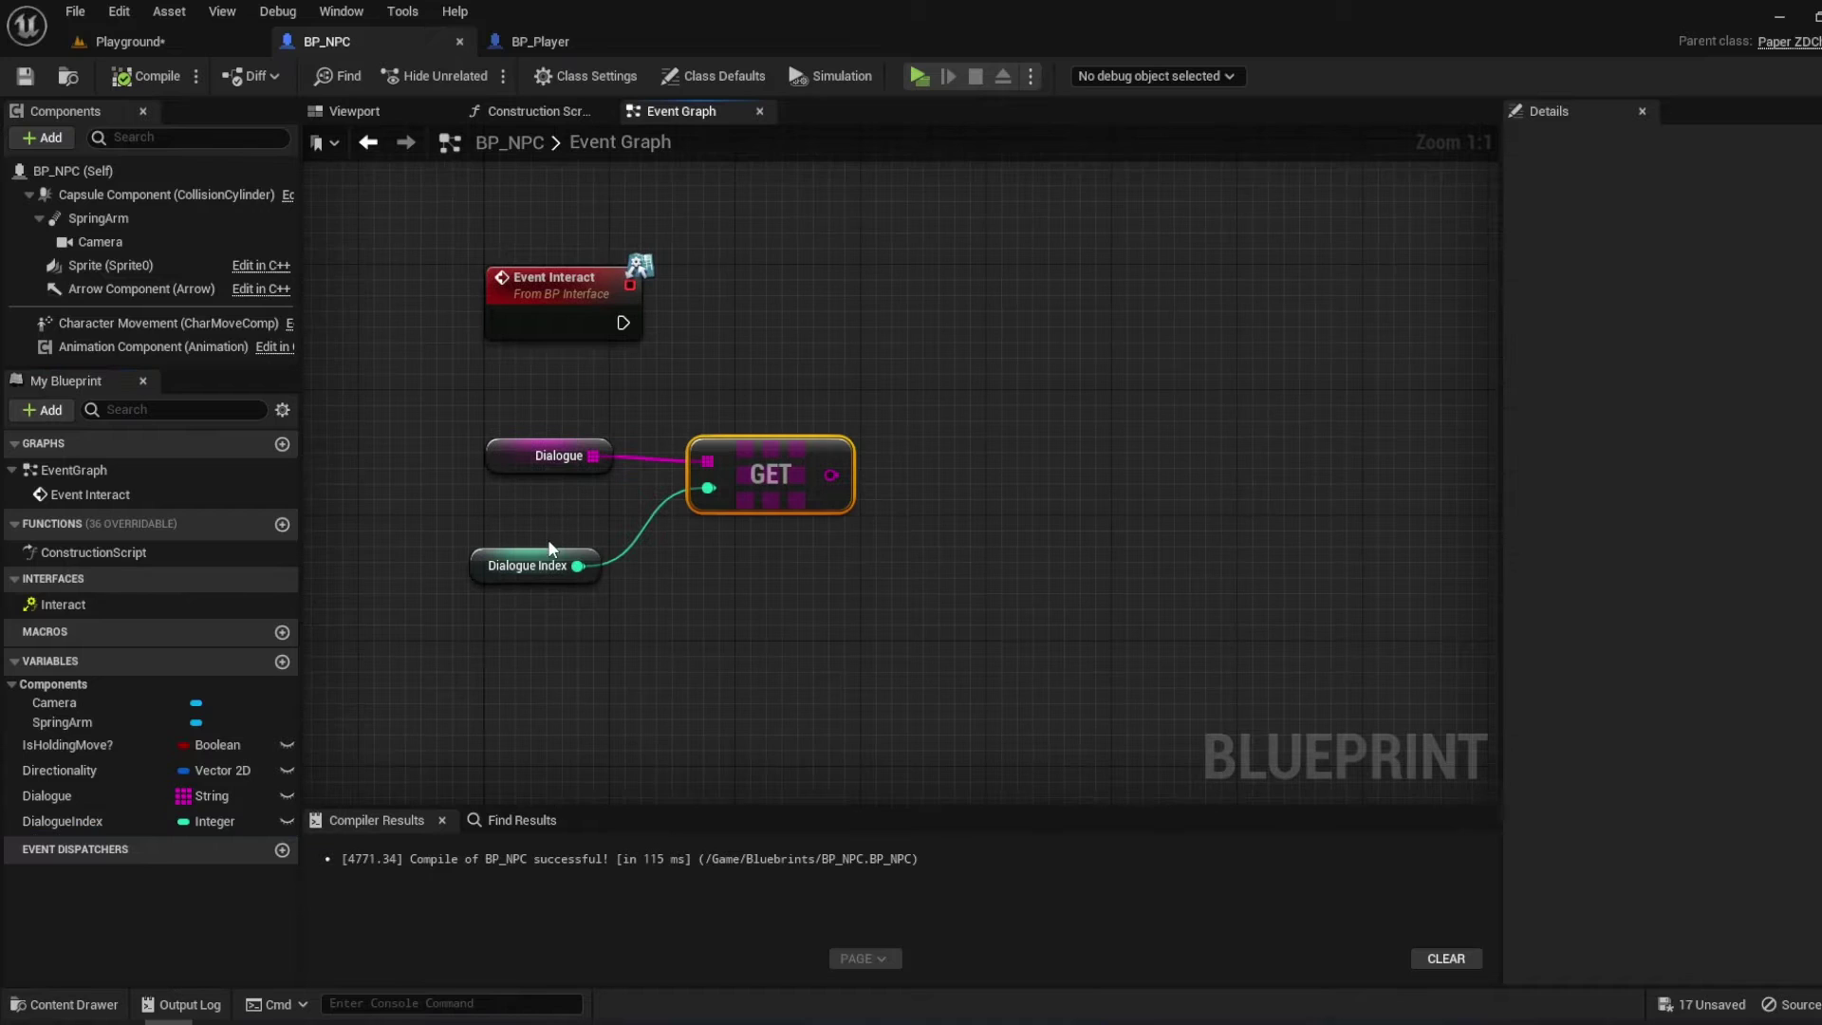
Duplicate the Dialogue Index getter and increment it right after Event Interact
click(549, 559)
key(ctrl+c)
key(ctrl+v)
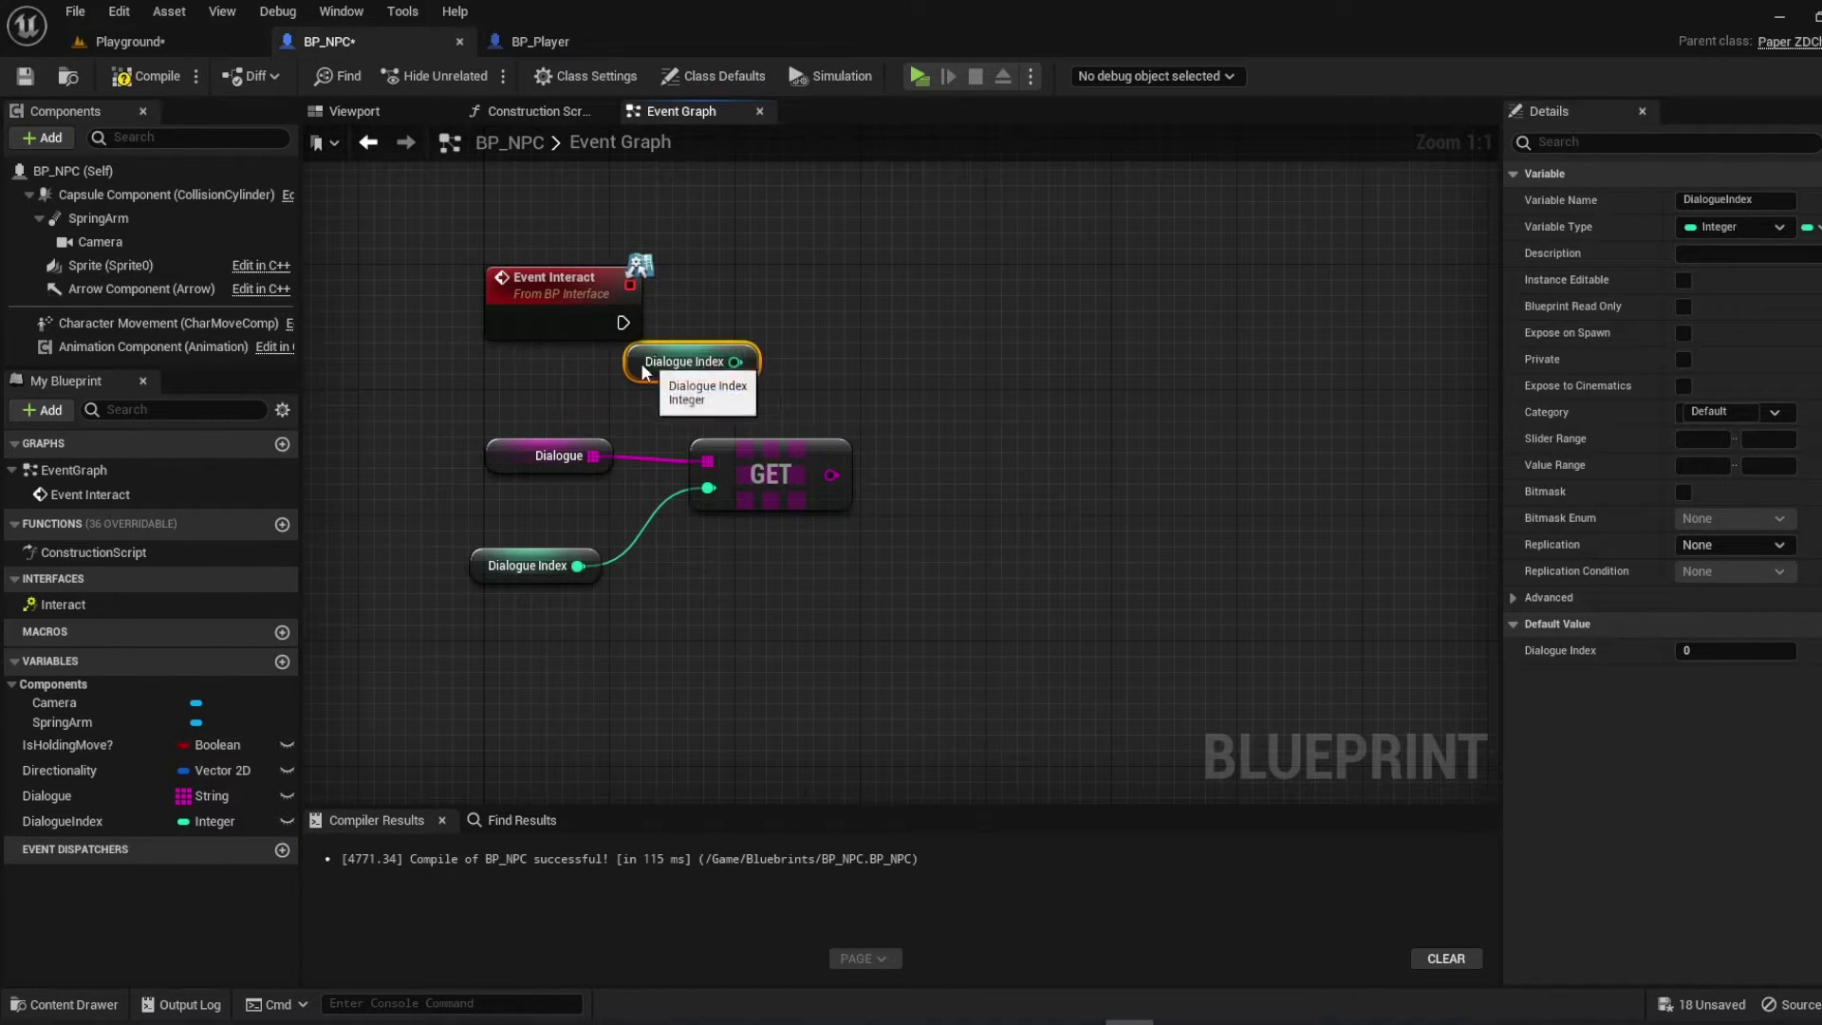
mouse_move(631, 367)
mouse_down()
mouse_move(552, 397)
mouse_move(763, 323)
mouse_up()
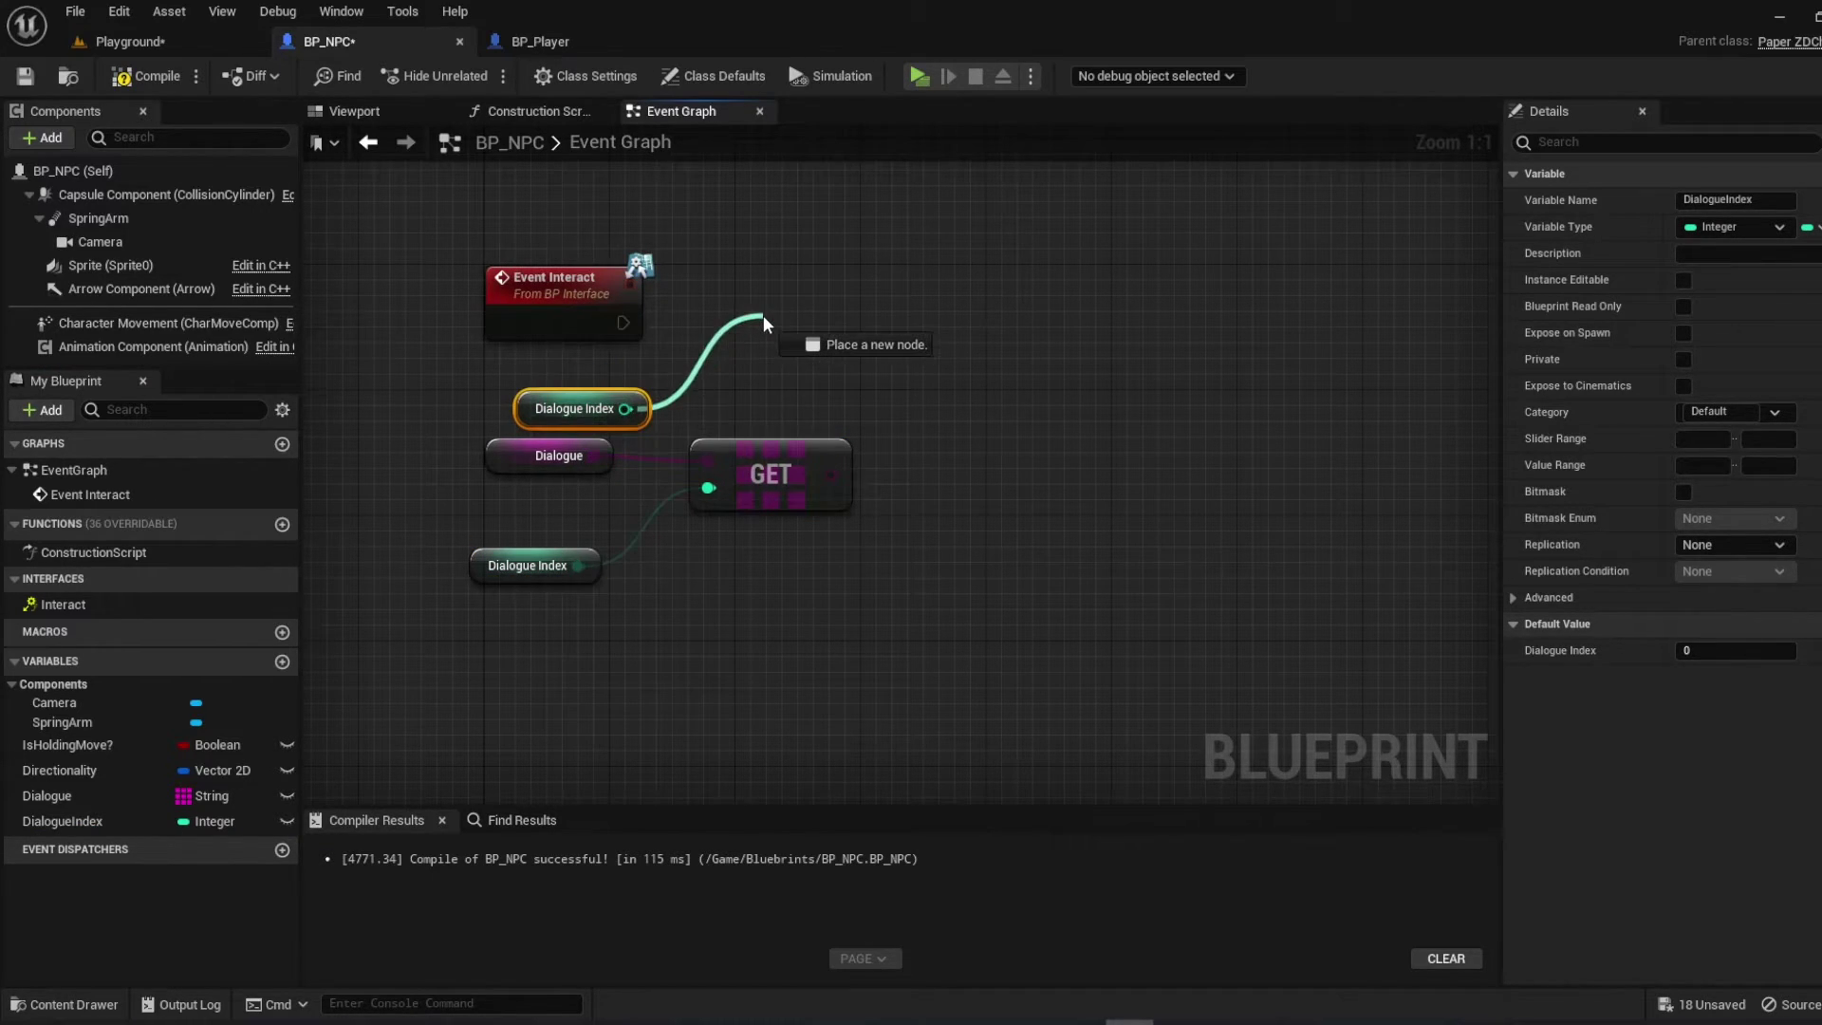
text(++)
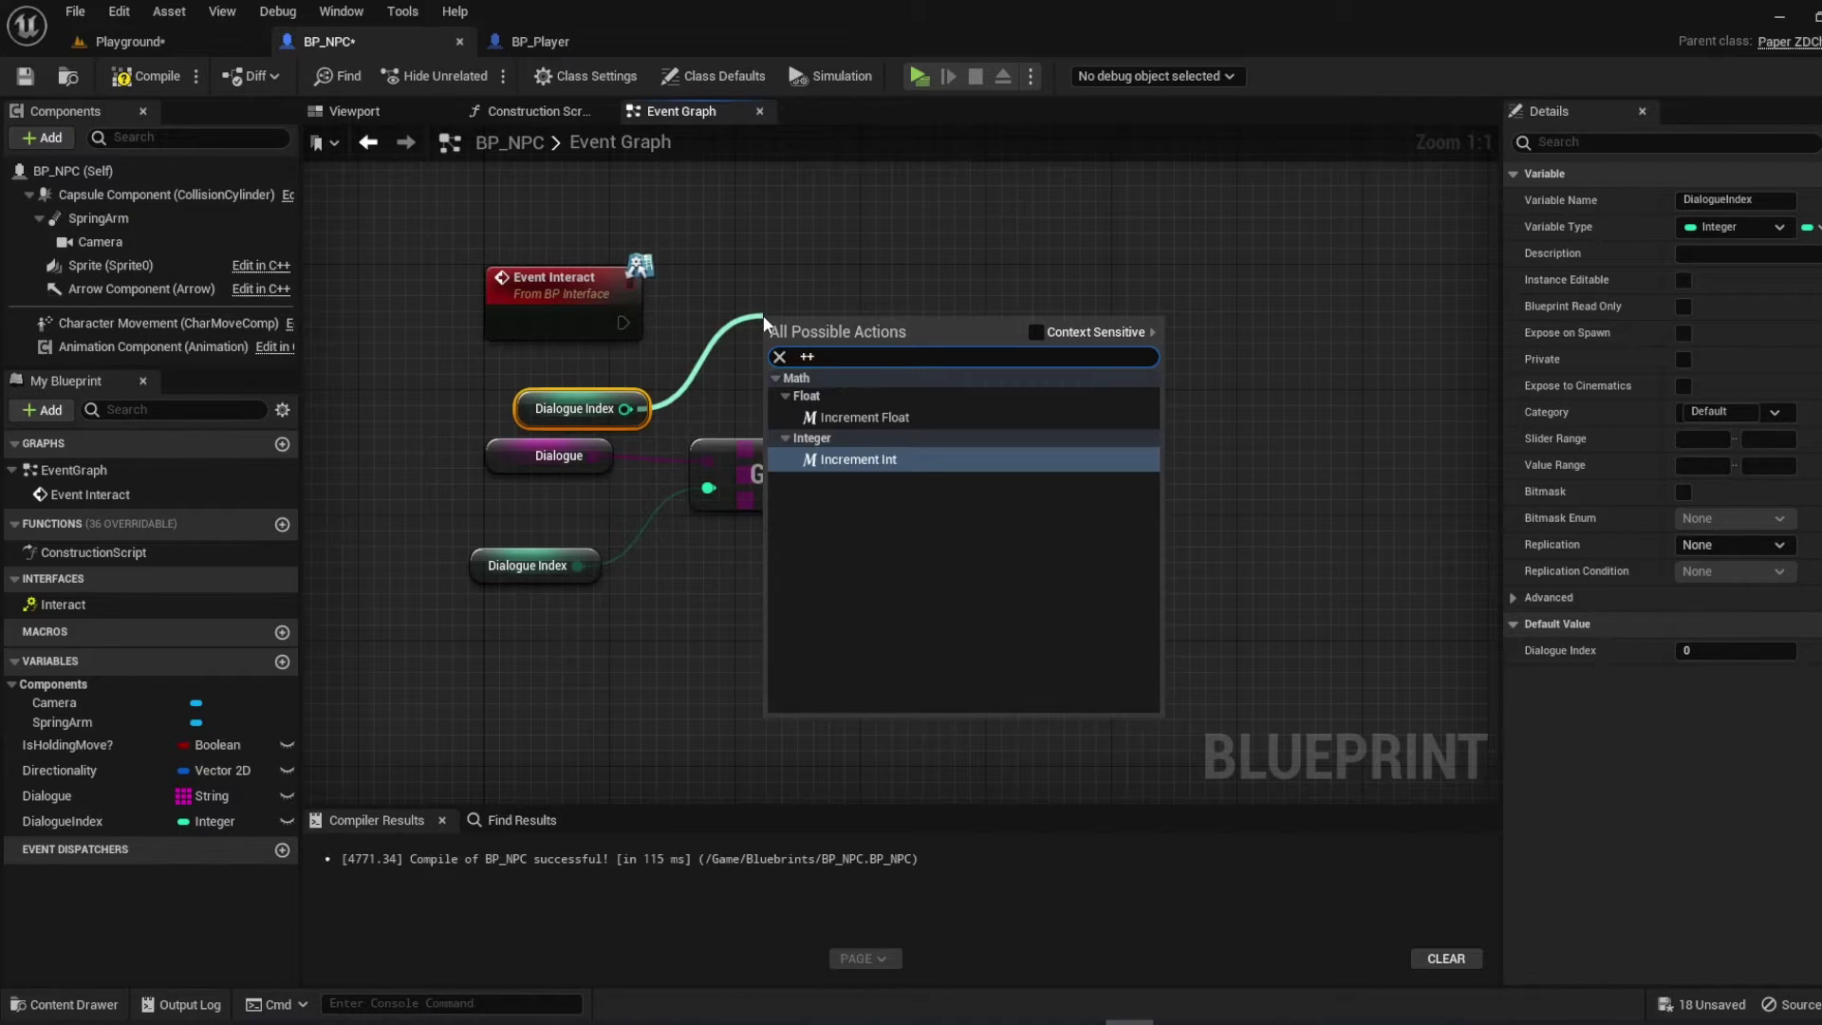
click(862, 464)
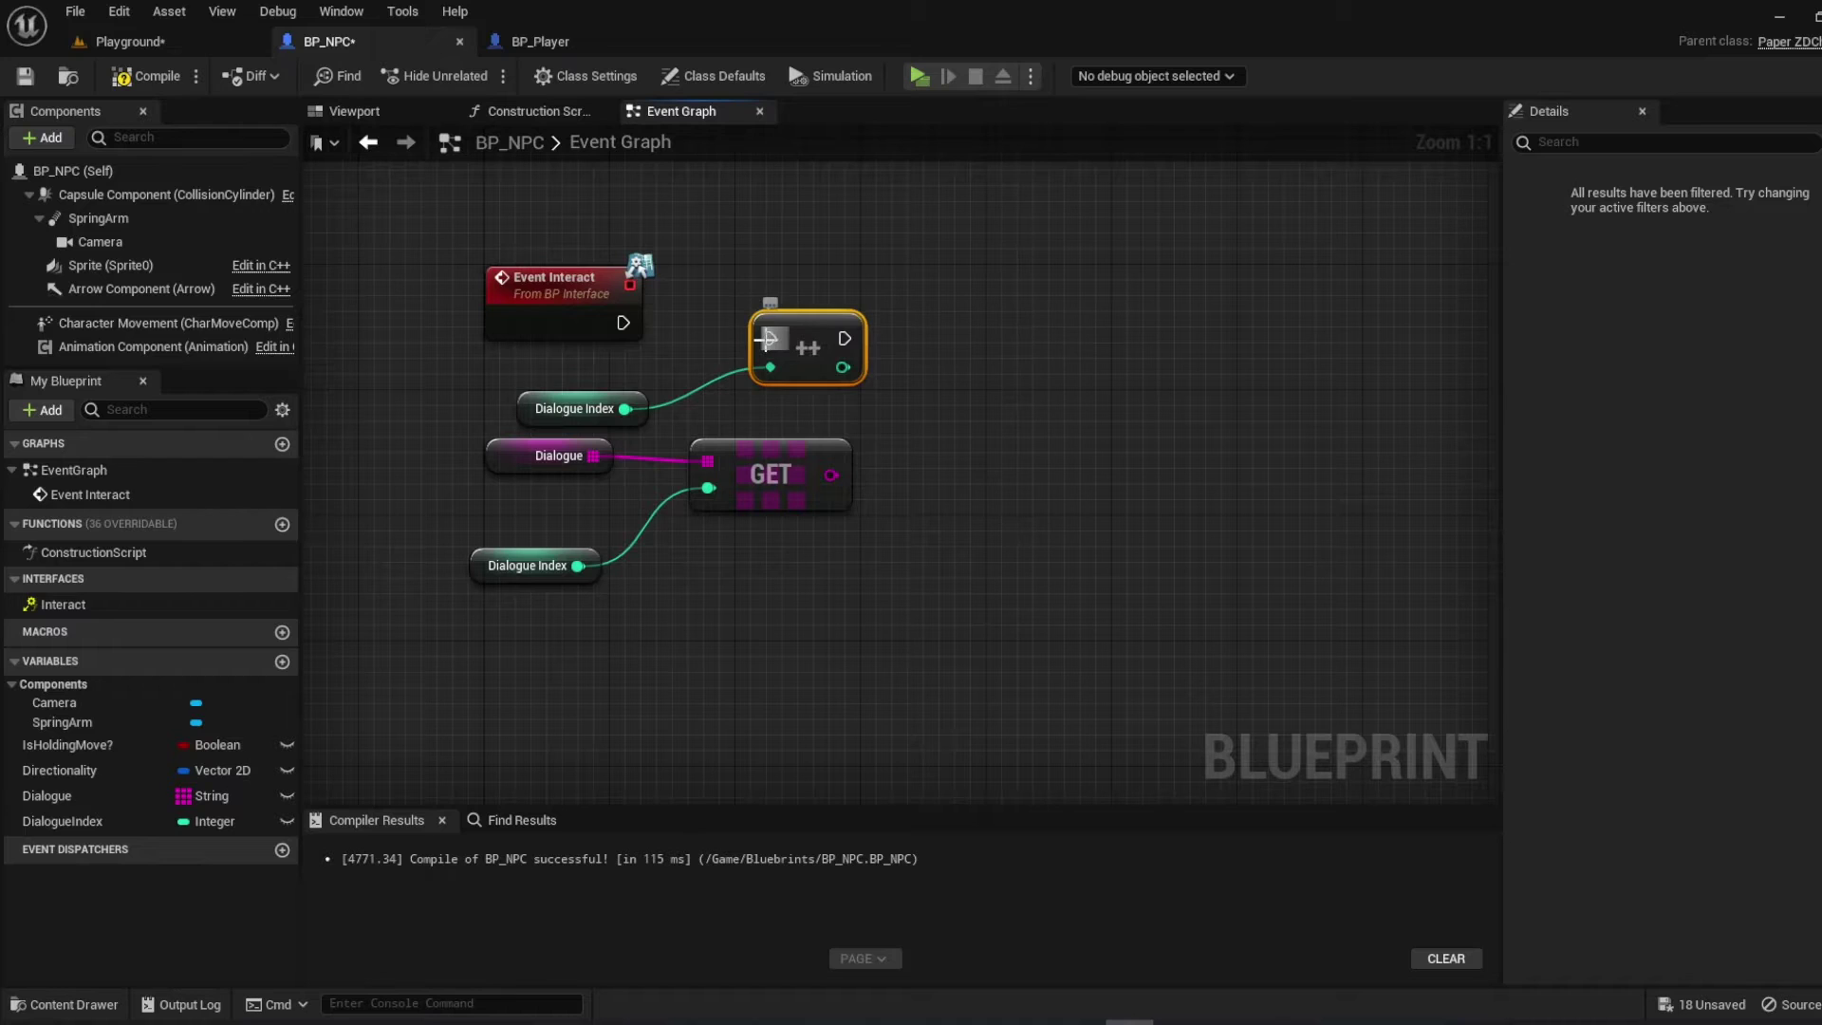
drag(770, 339, 622, 325)
Add a Print String node fed by the GET result
right_drag(616, 325, 420, 351)
drag(634, 500, 747, 377)
text(print)
key(Return)
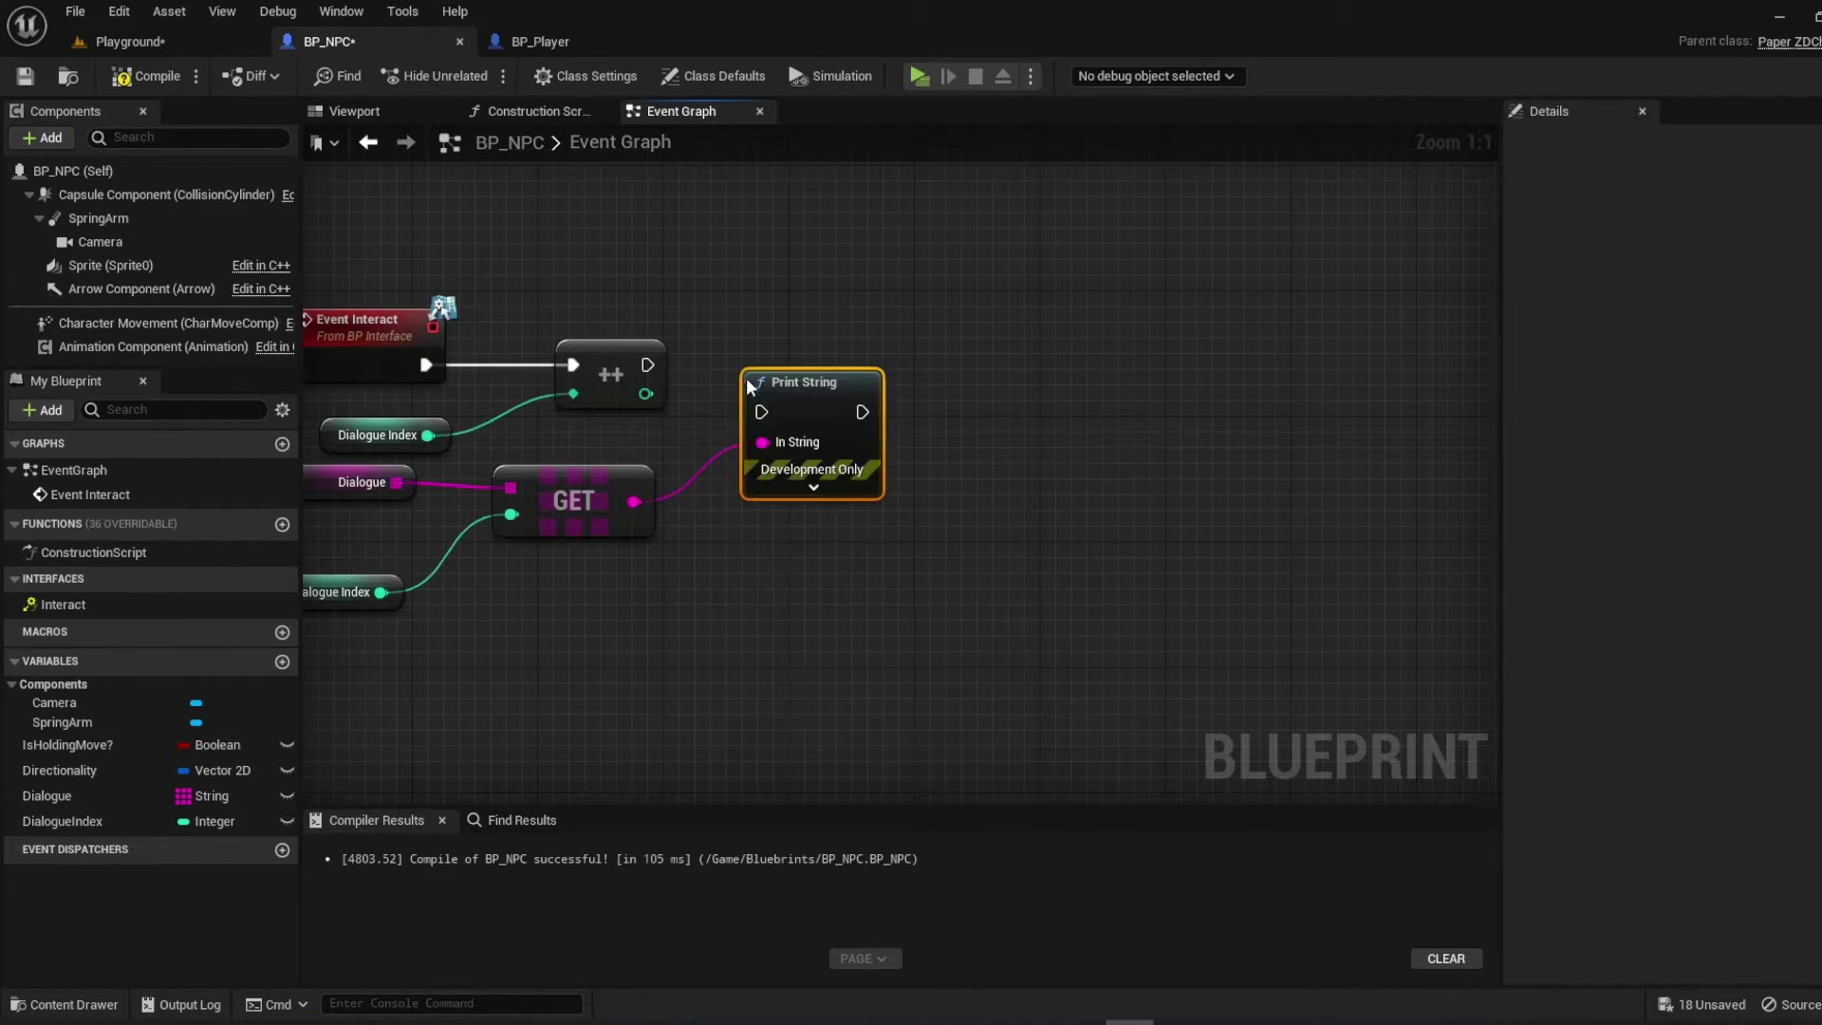
Chain Print String after the increment, add the Dialogue default lines, and compile
right_drag(747, 377, 821, 408)
click(58, 804)
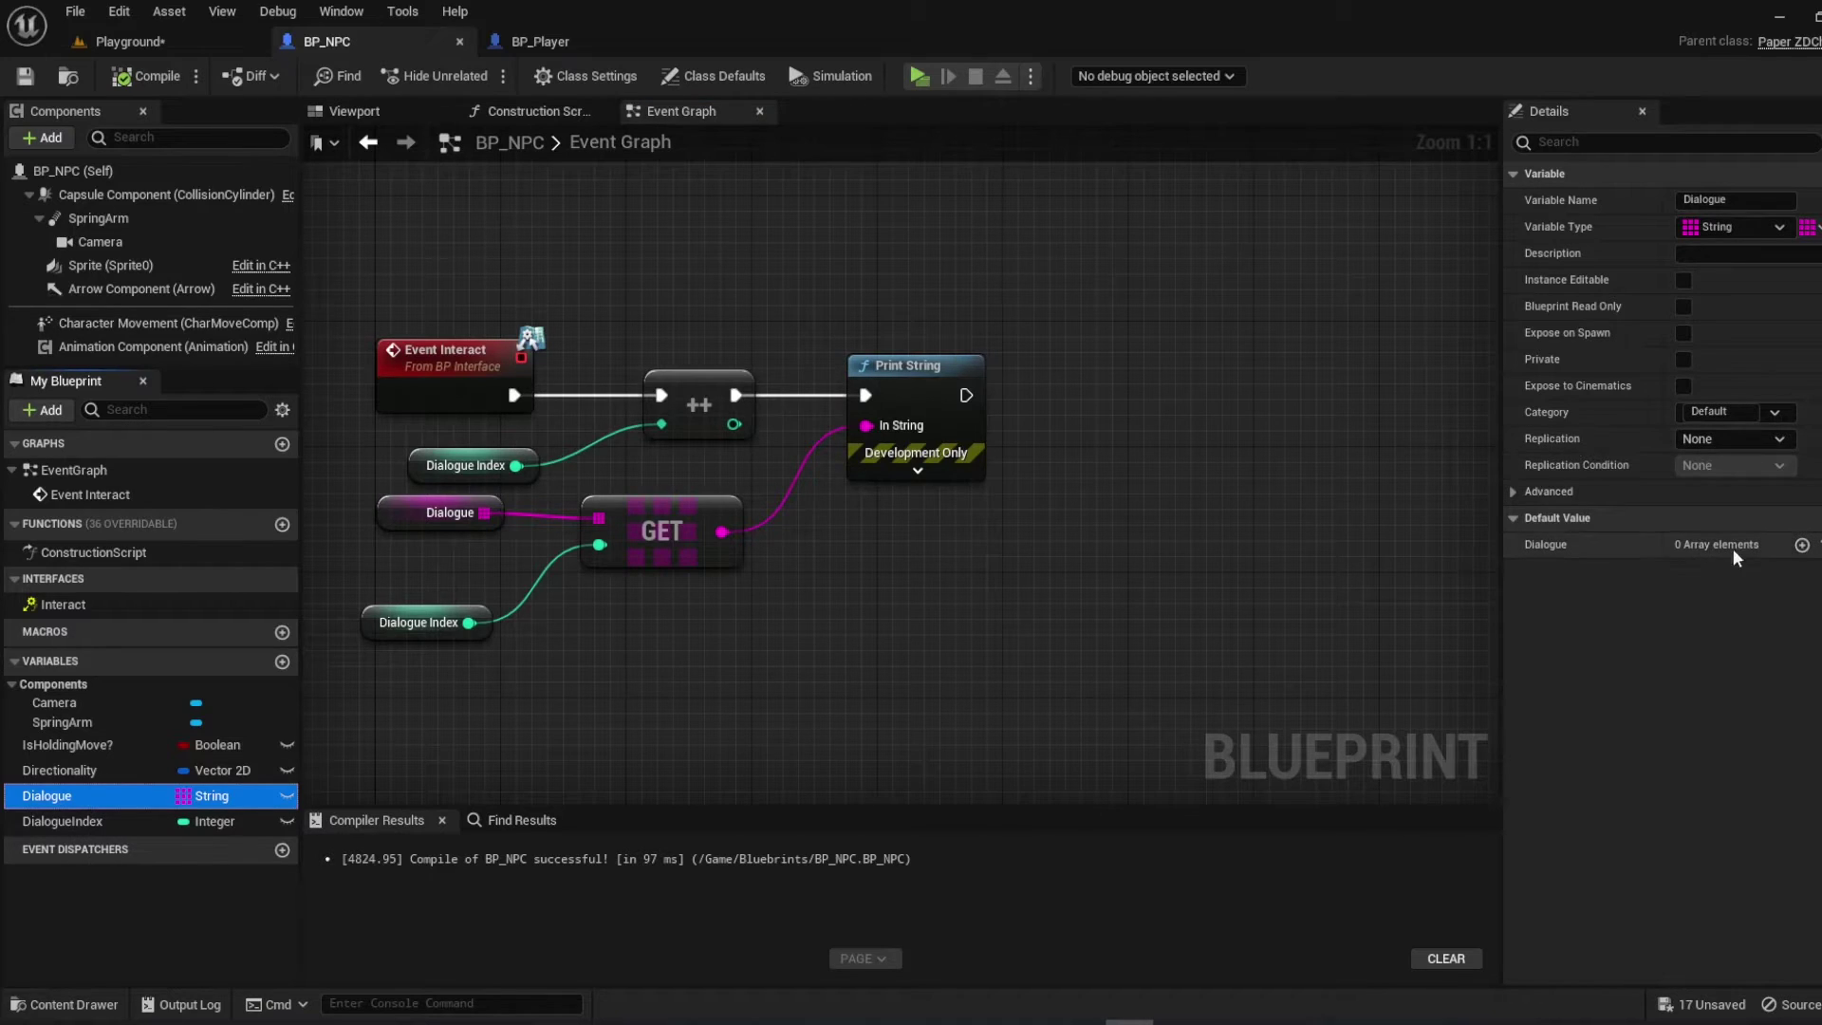
click(1801, 547)
click(1727, 572)
text(I look like you!)
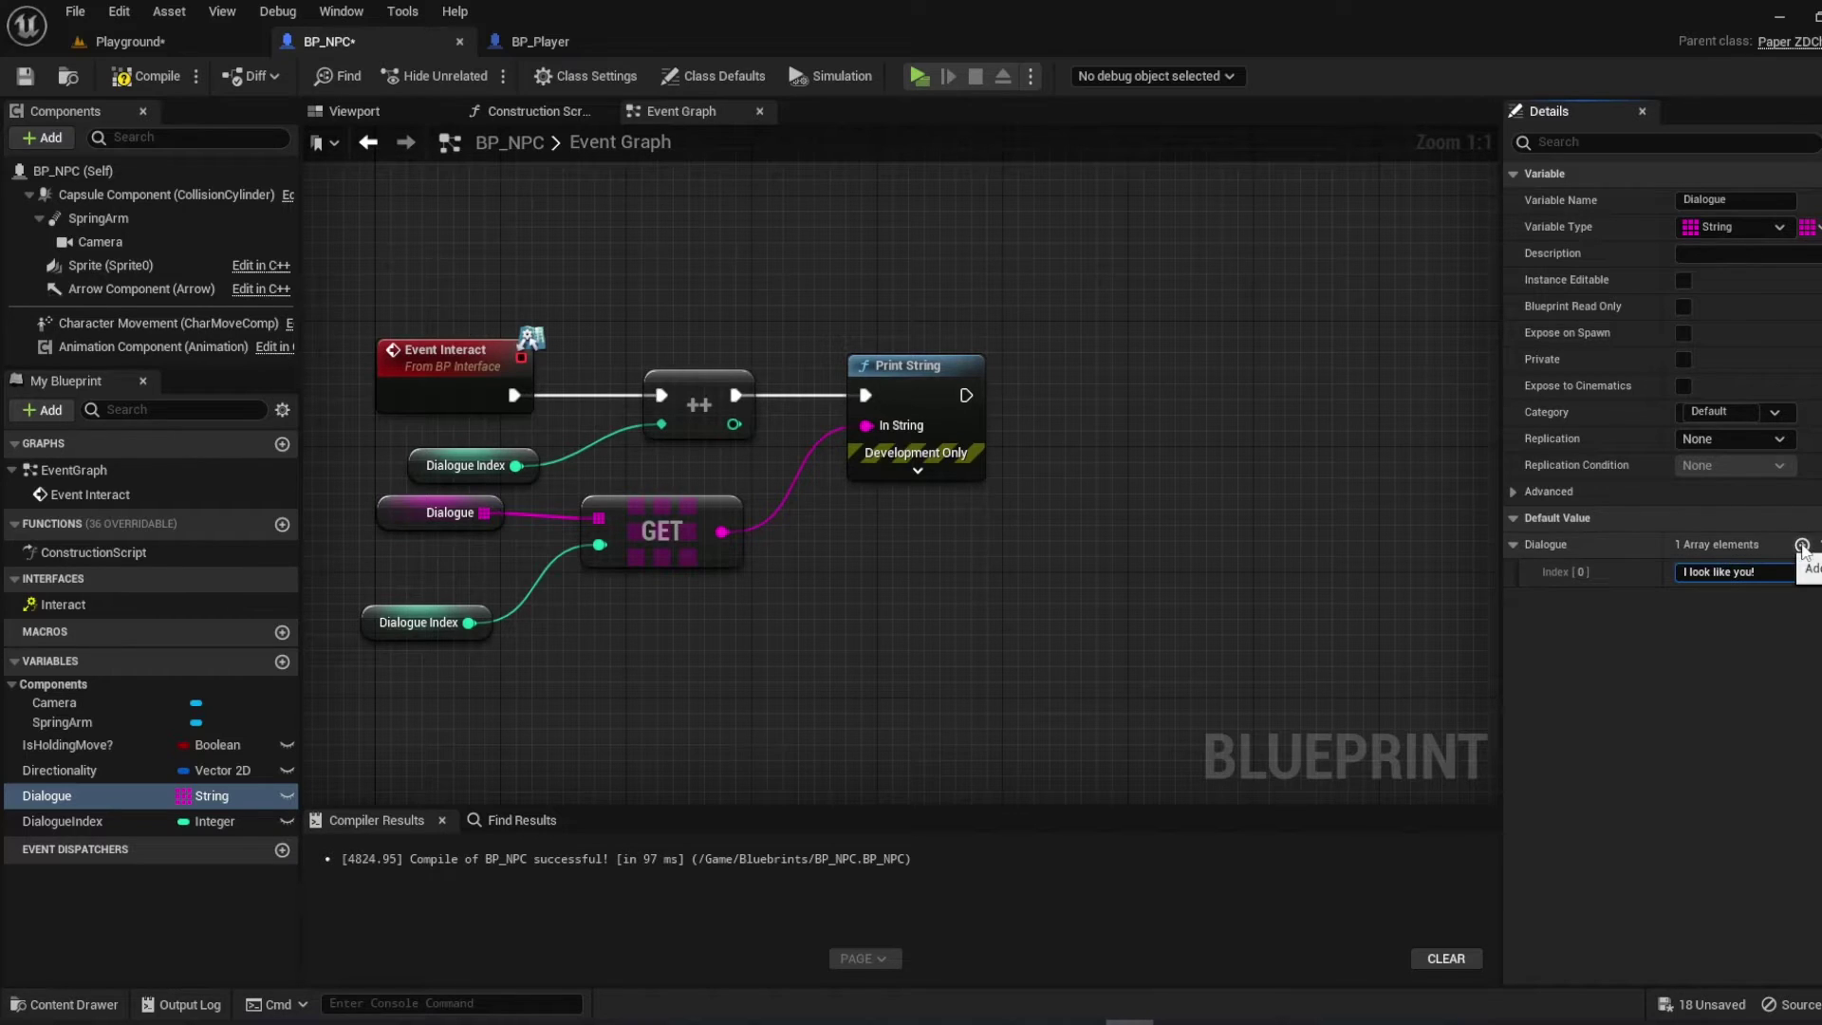
click(1801, 544)
text(Can you find my hom)
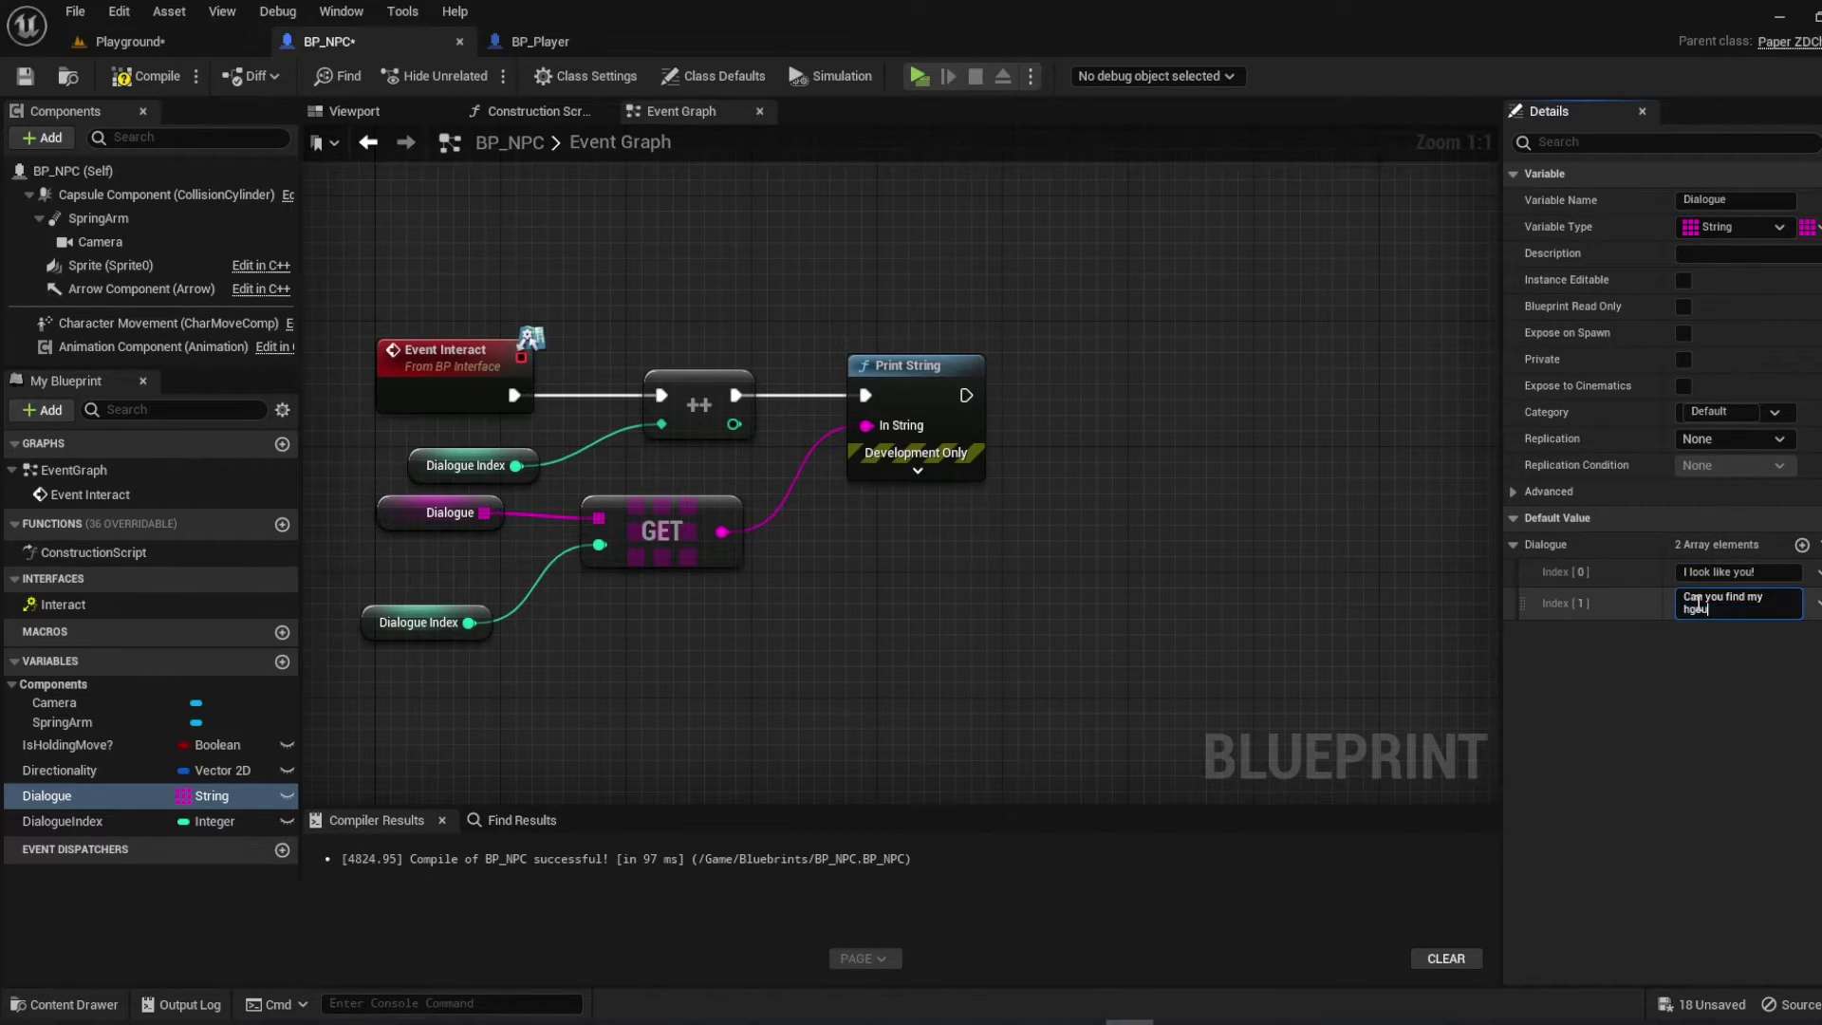
text(house?)
key(Return)
key(F7)
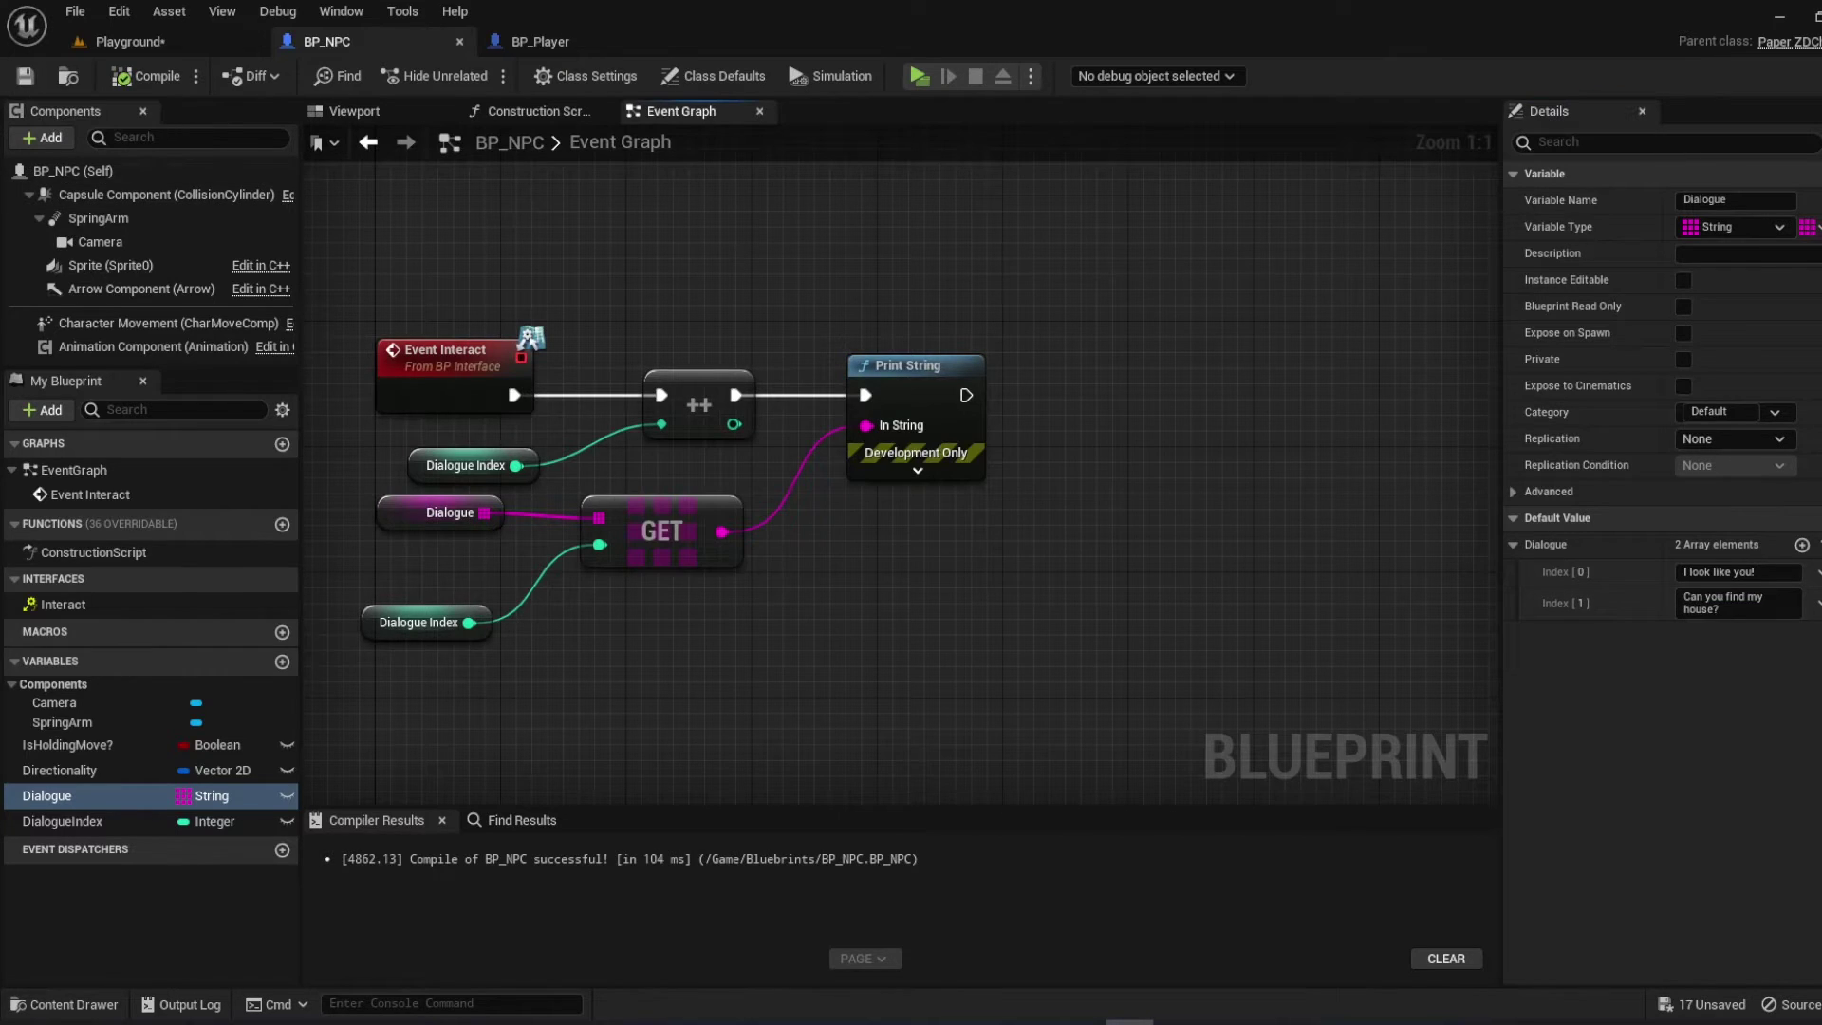
Review and tidy the Interact chain's nodes in the graph
right_drag(759, 591, 857, 566)
drag(595, 196, 1078, 704)
click(1078, 703)
drag(954, 218, 1118, 543)
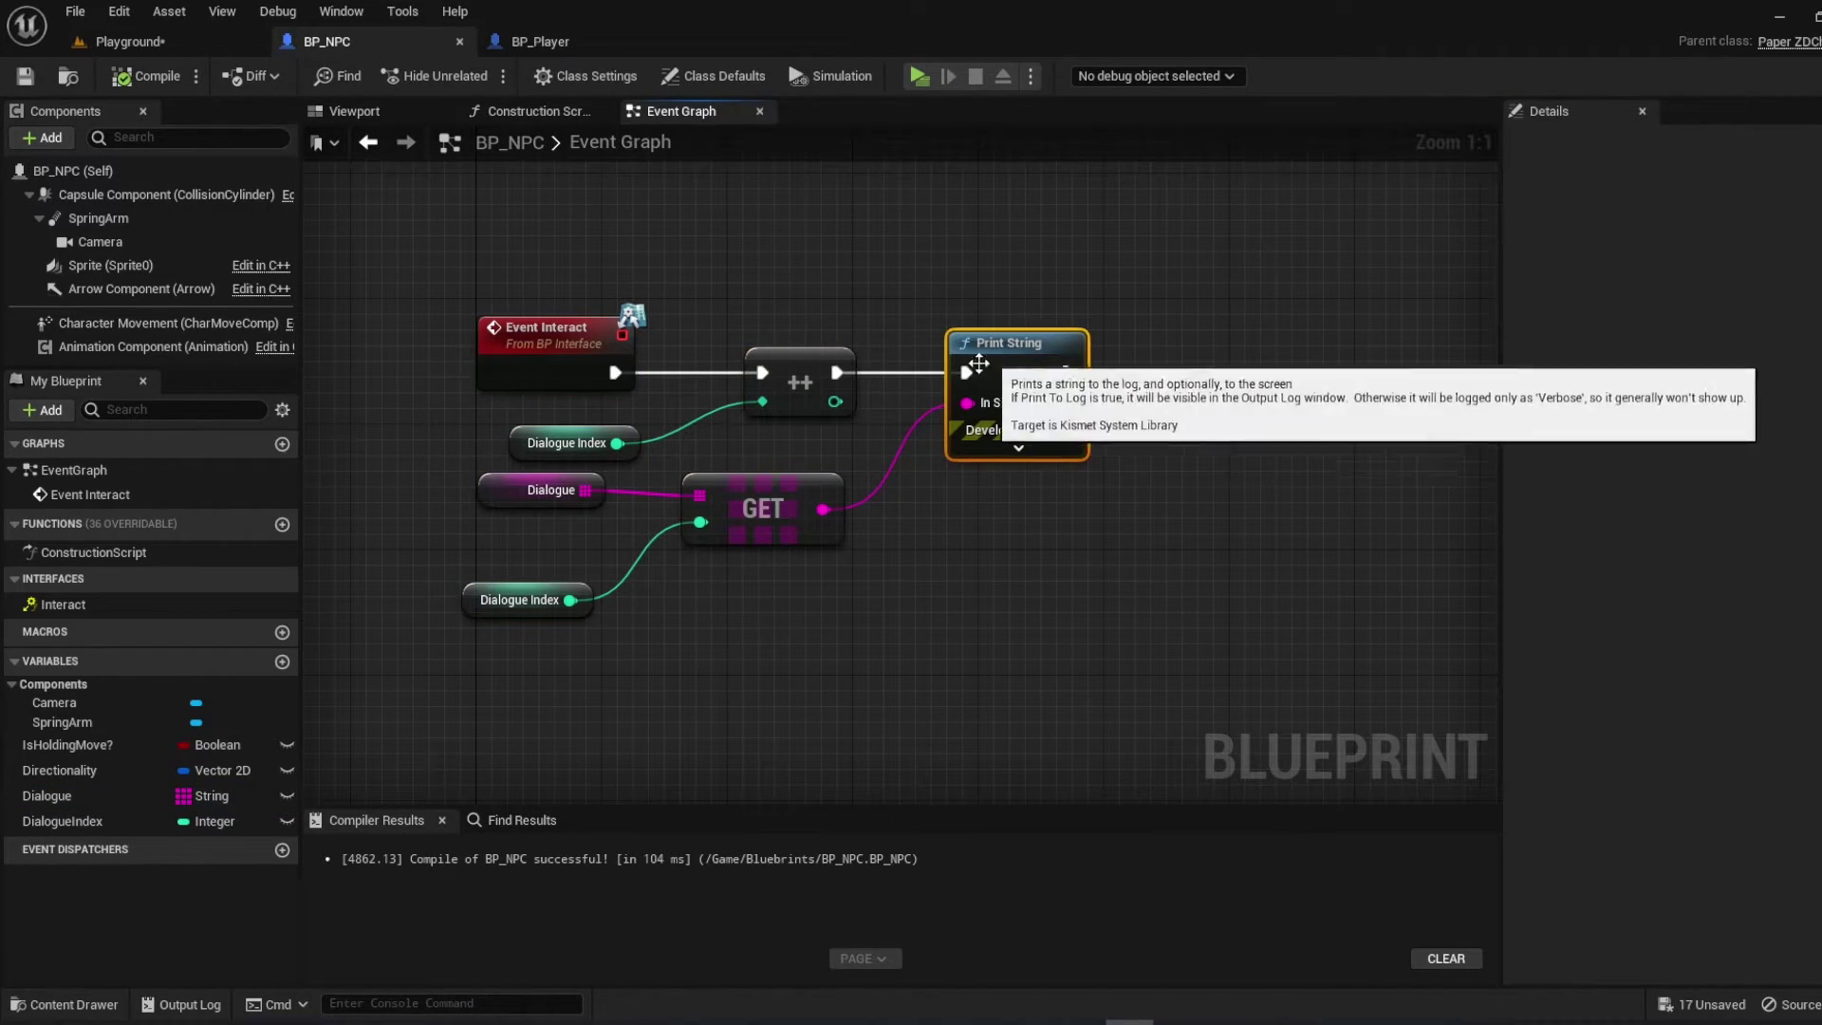
drag(522, 449, 505, 421)
key(ctrl+z)
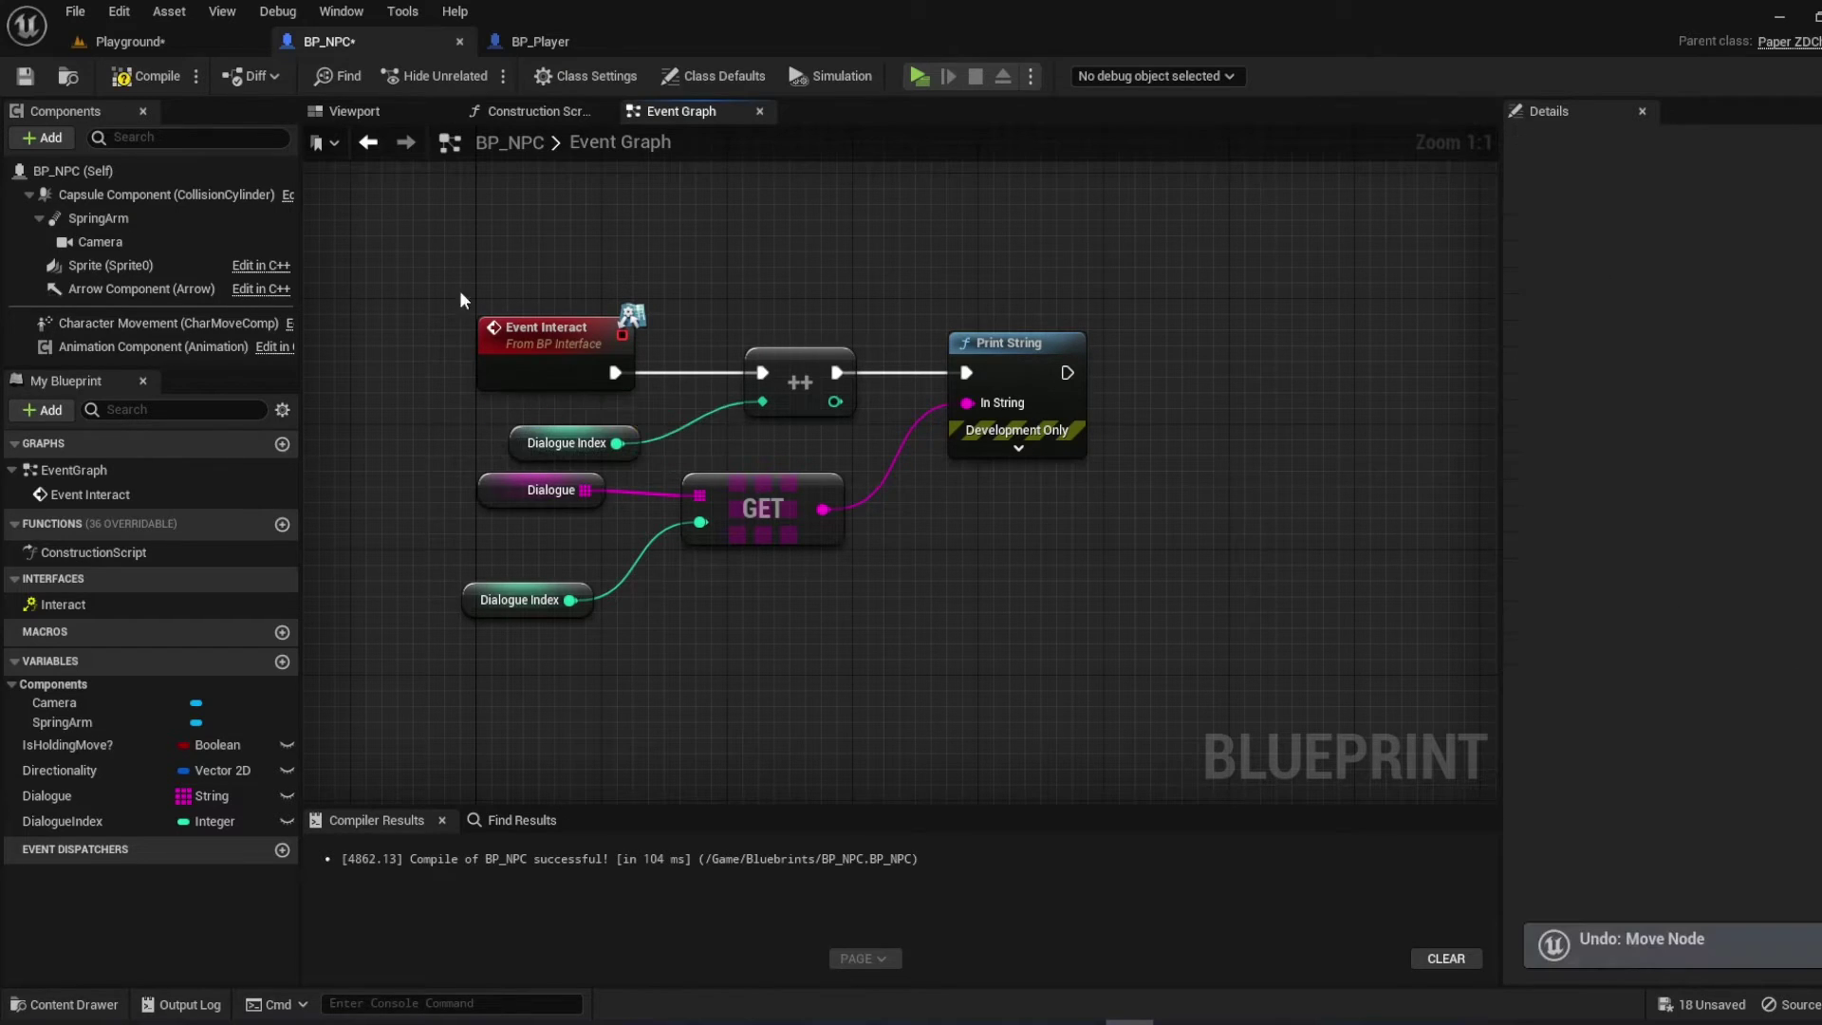
drag(617, 388, 674, 401)
mouse_move(693, 296)
mouse_down()
mouse_move(758, 300)
mouse_move(751, 423)
mouse_move(893, 428)
mouse_up()
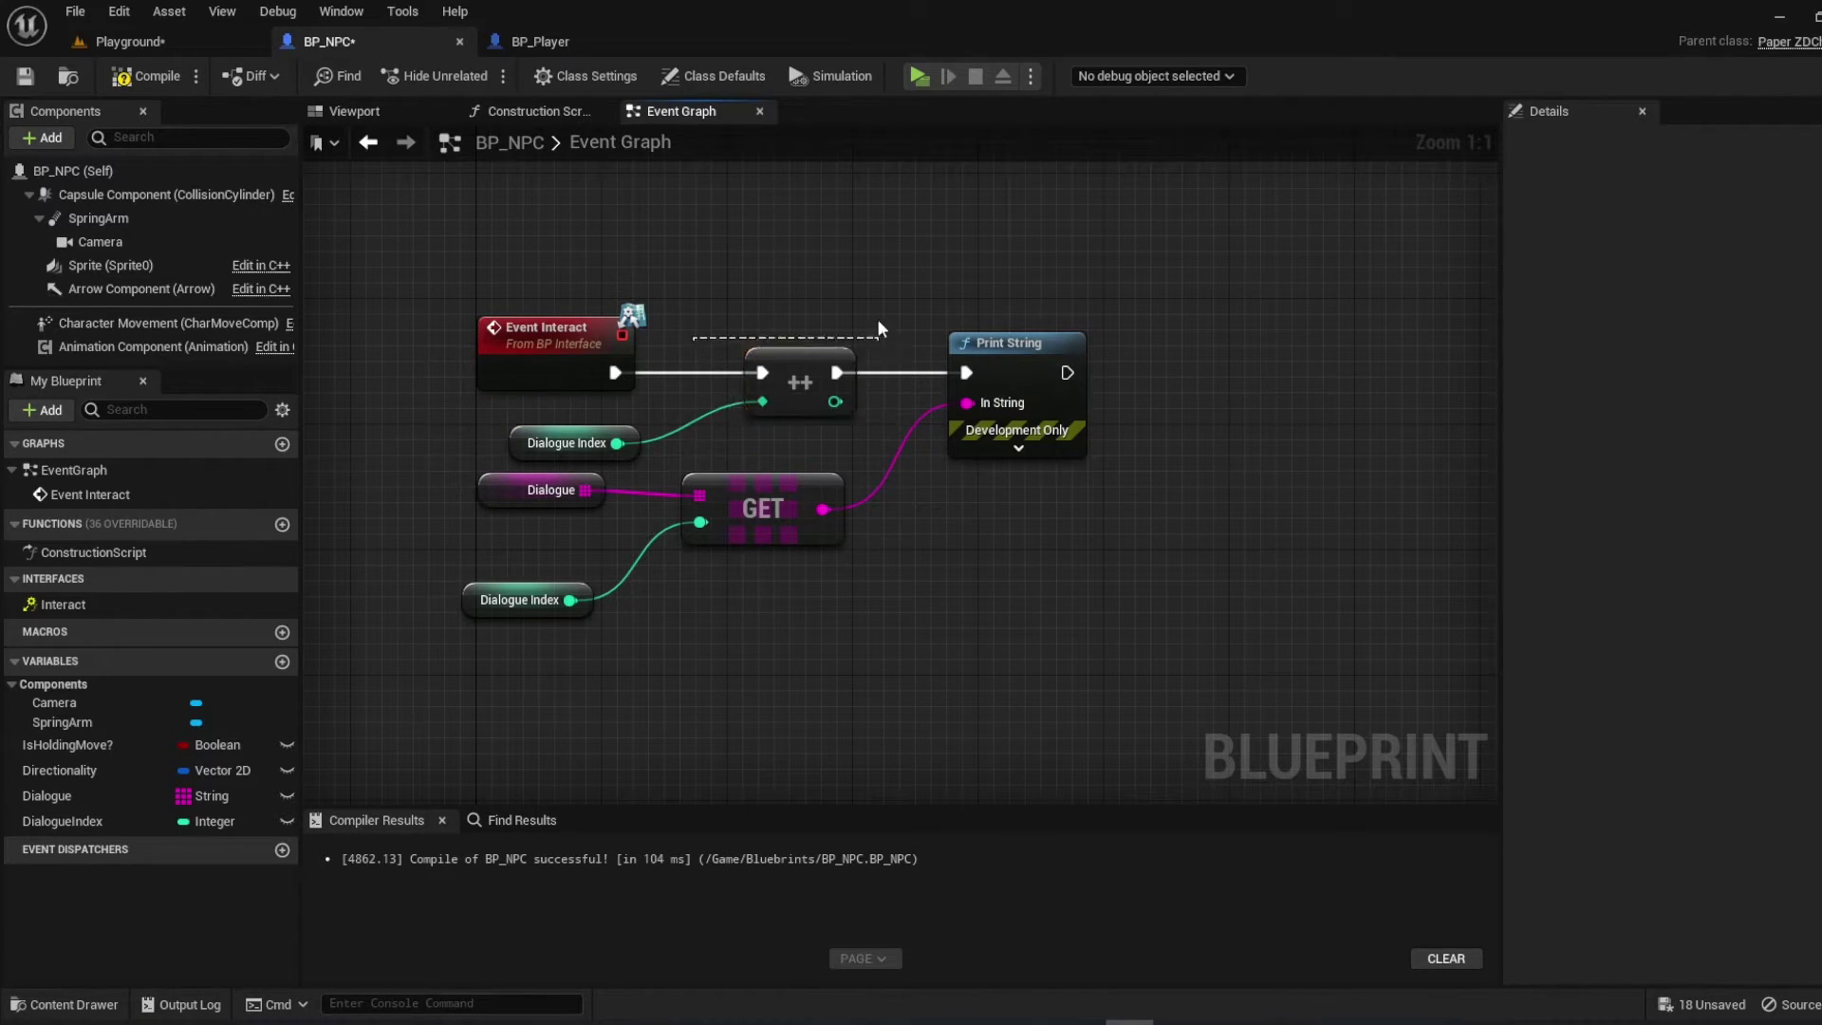
drag(754, 410, 966, 321)
click(562, 484)
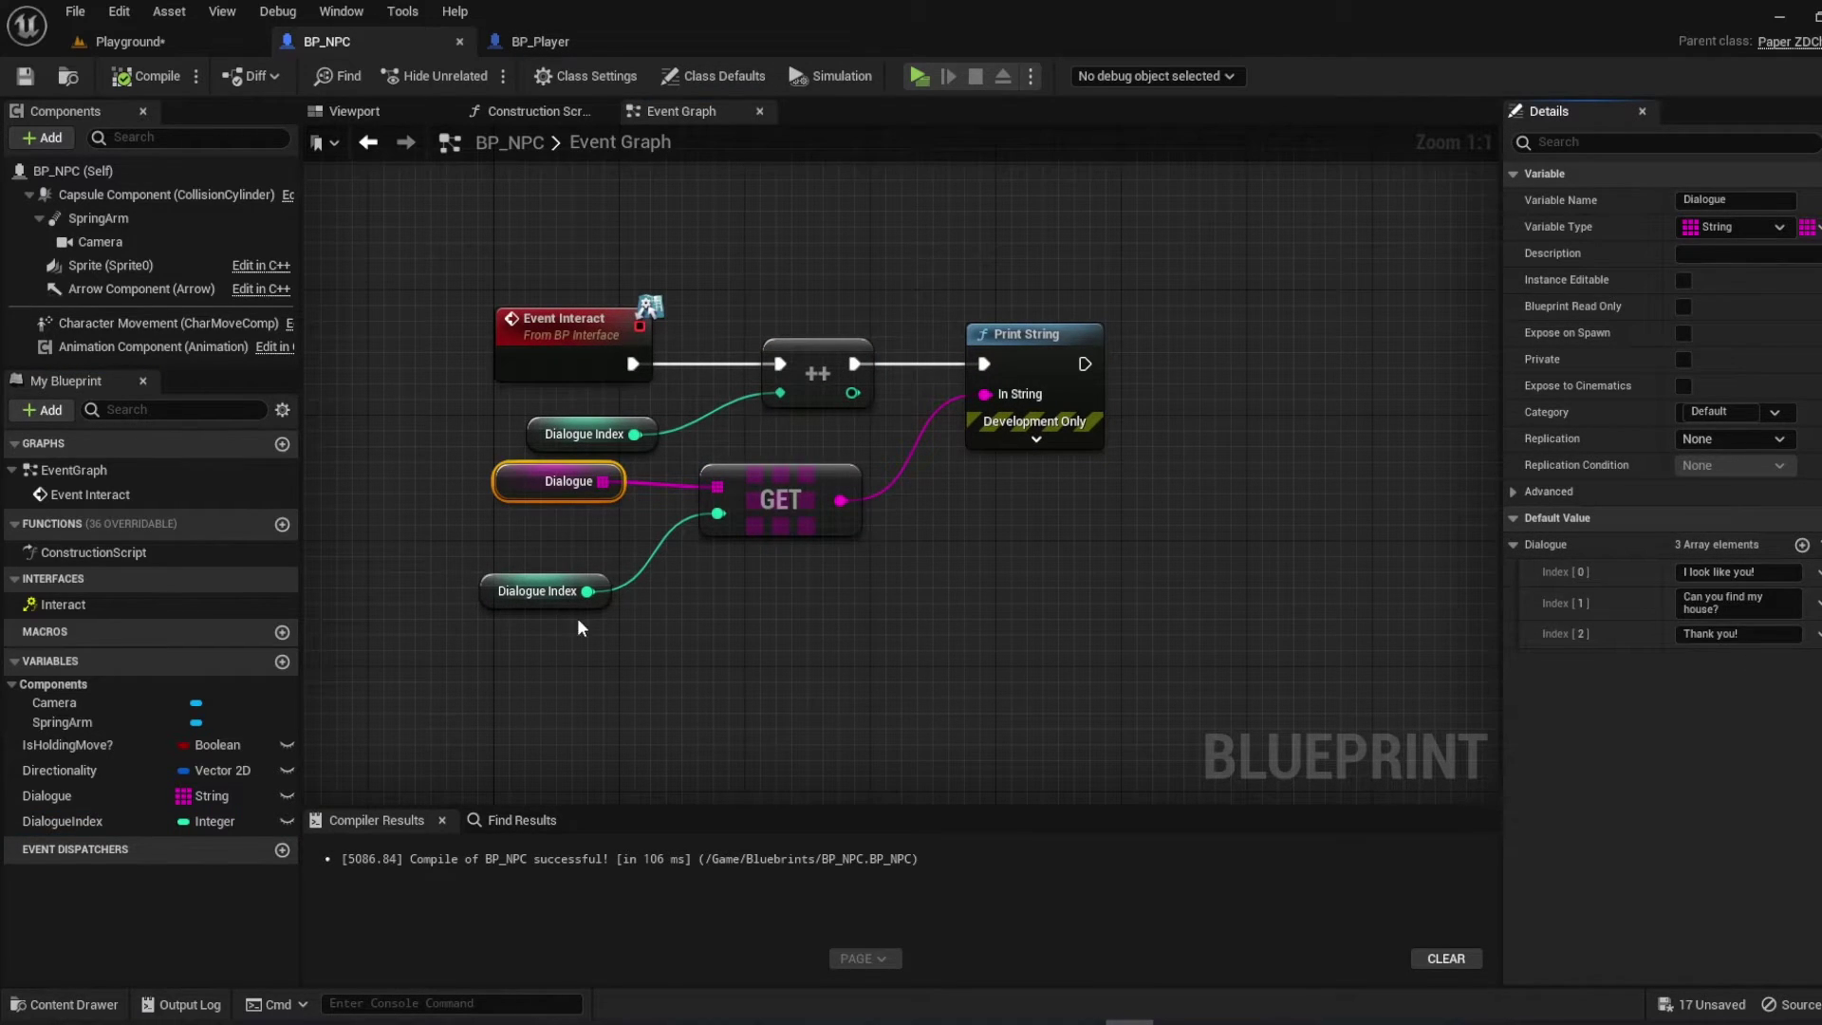
Set Dialogue Index's default to -1, save, and review the Dialogue lines
click(43, 796)
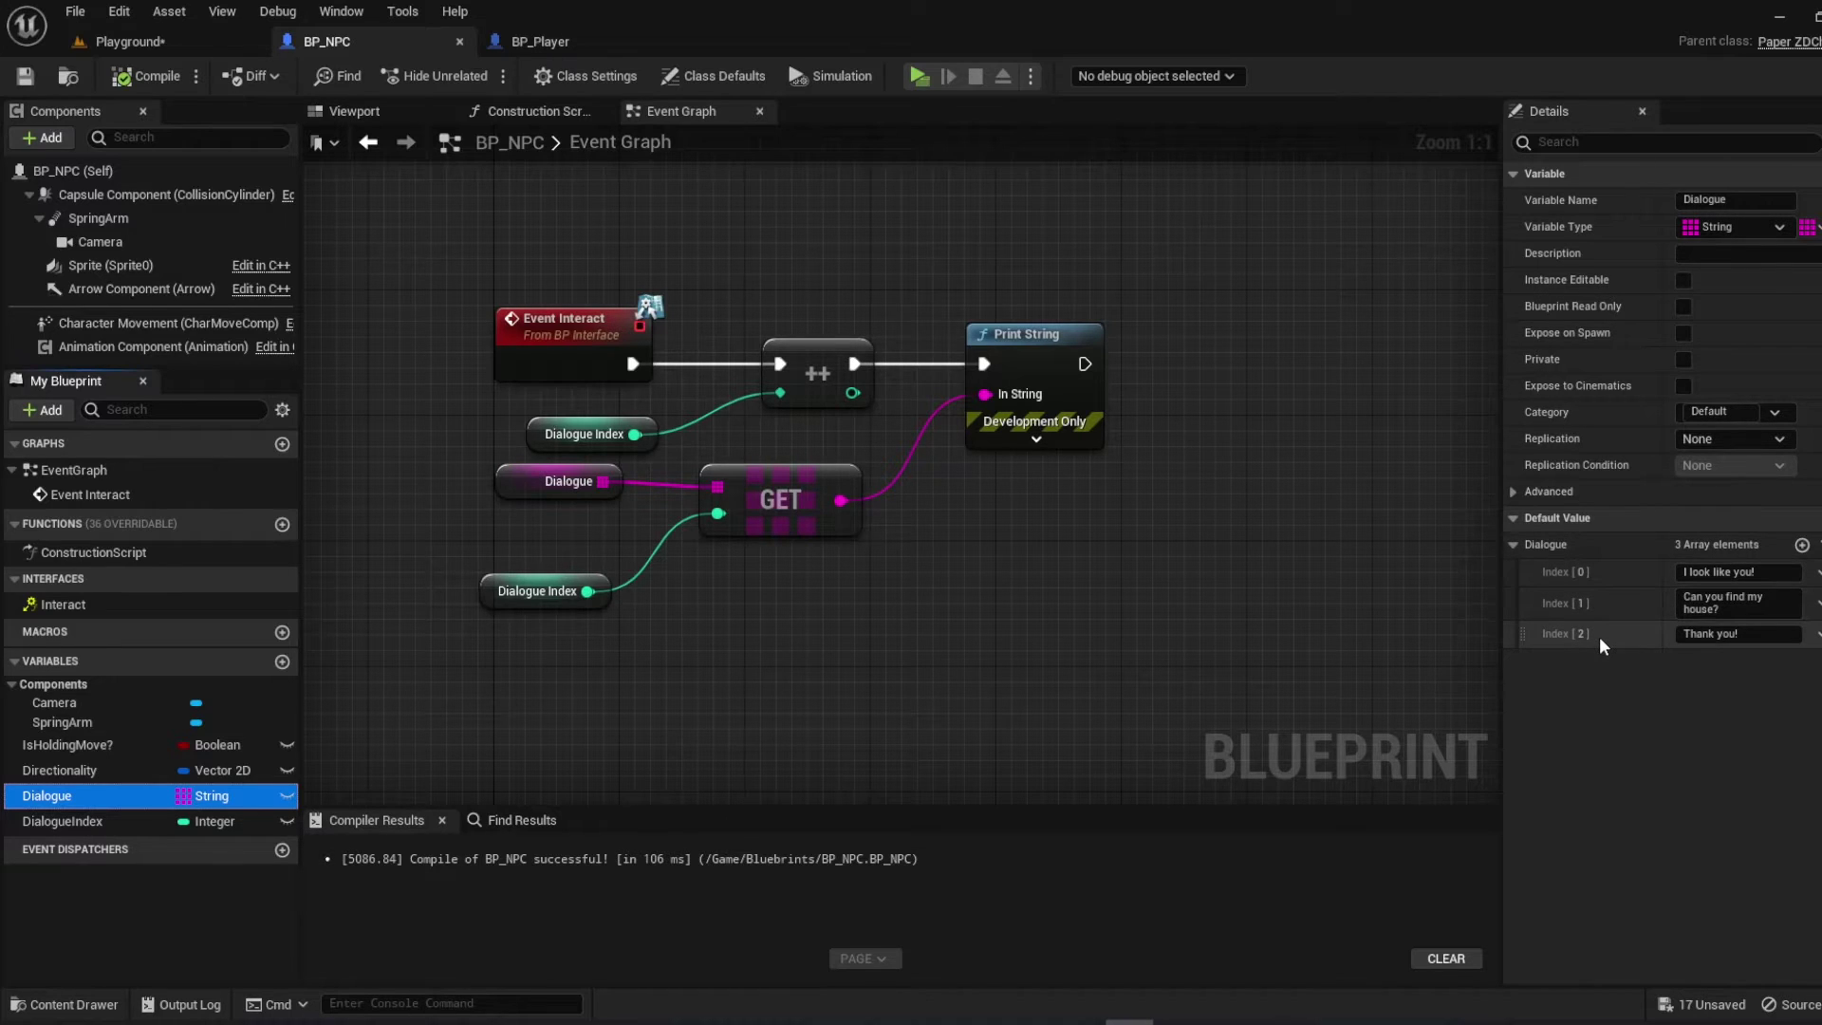
right_drag(855, 735, 826, 744)
click(88, 827)
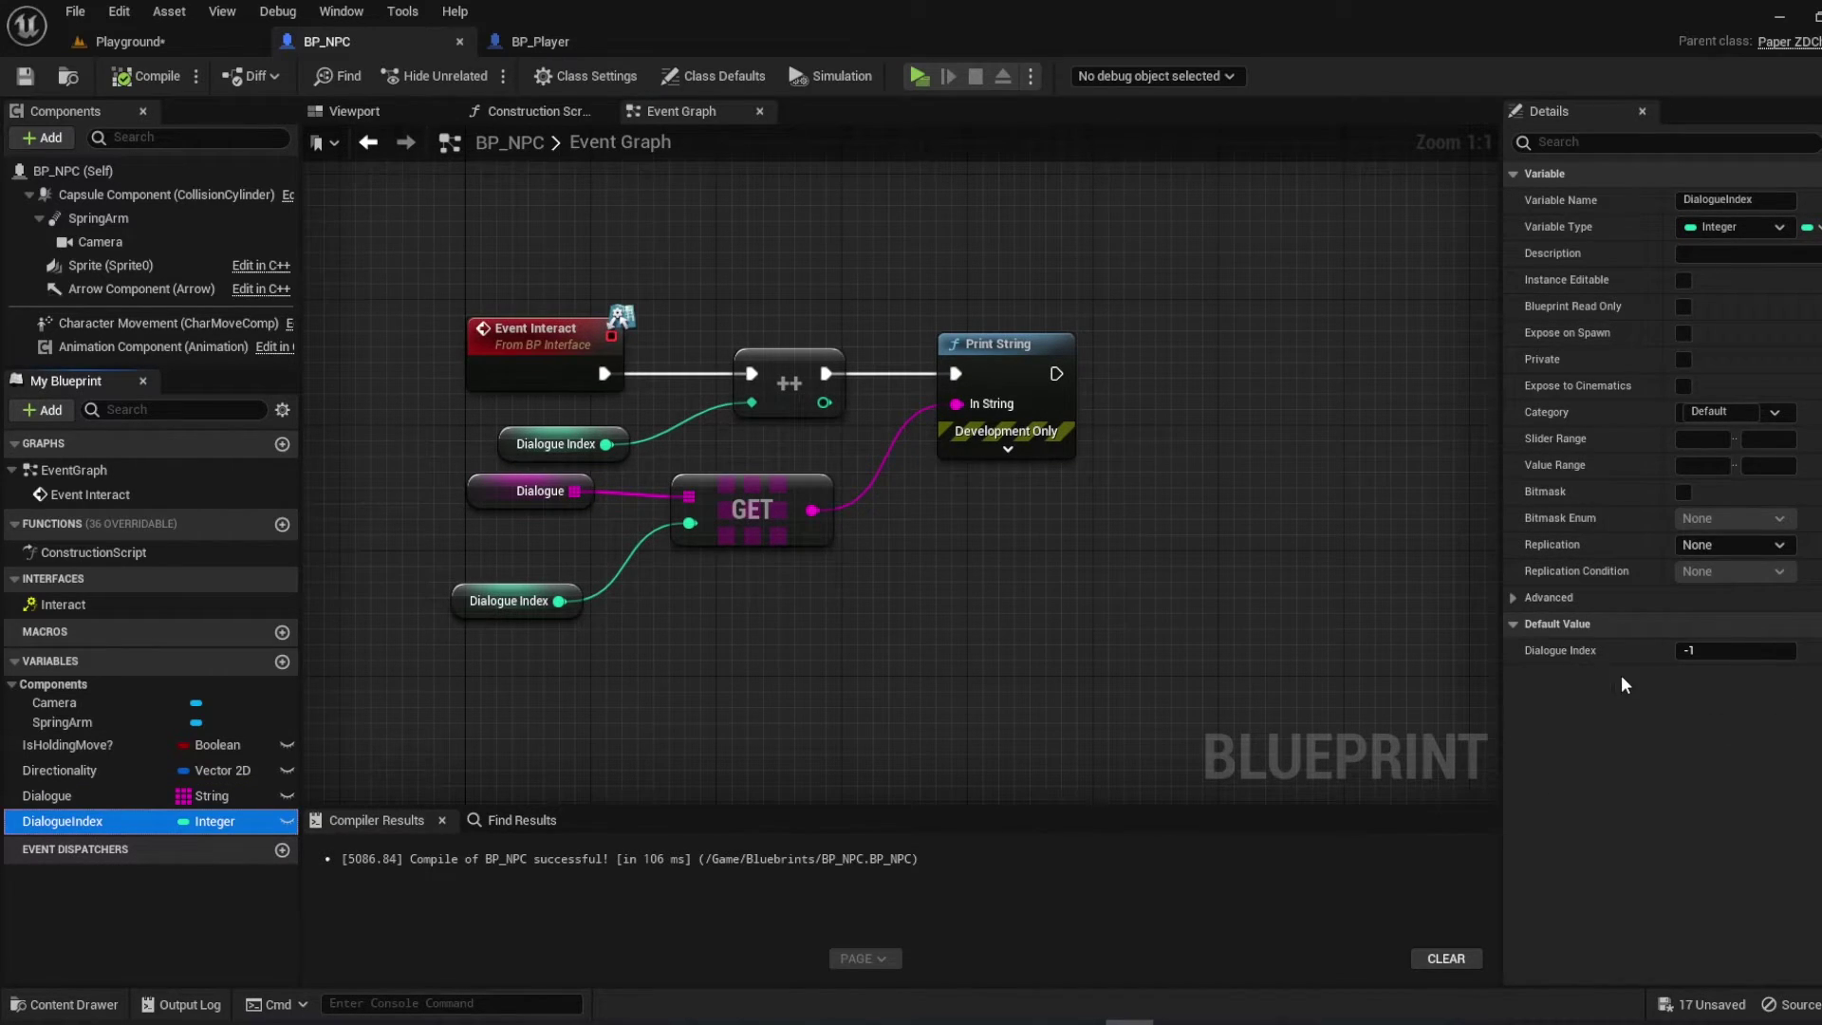
text(0)
key(Return)
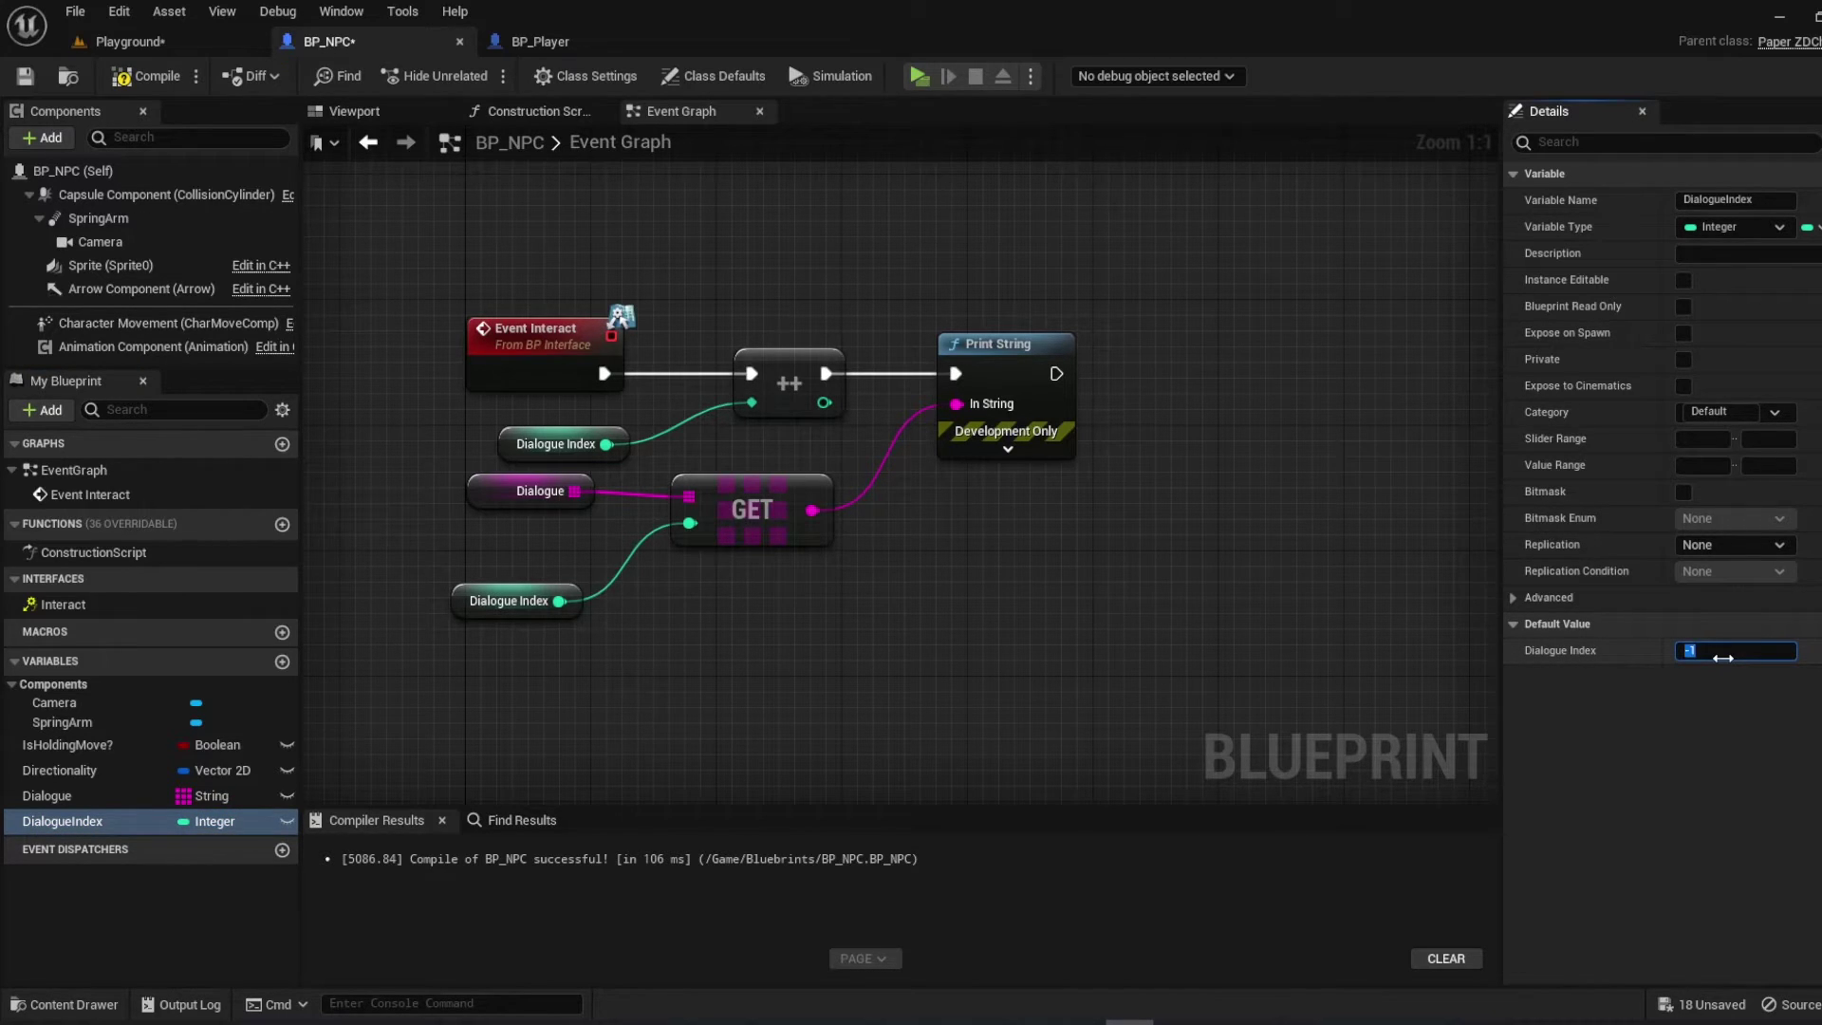
key(ctrl+s)
right_drag(628, 425, 743, 431)
click(940, 391)
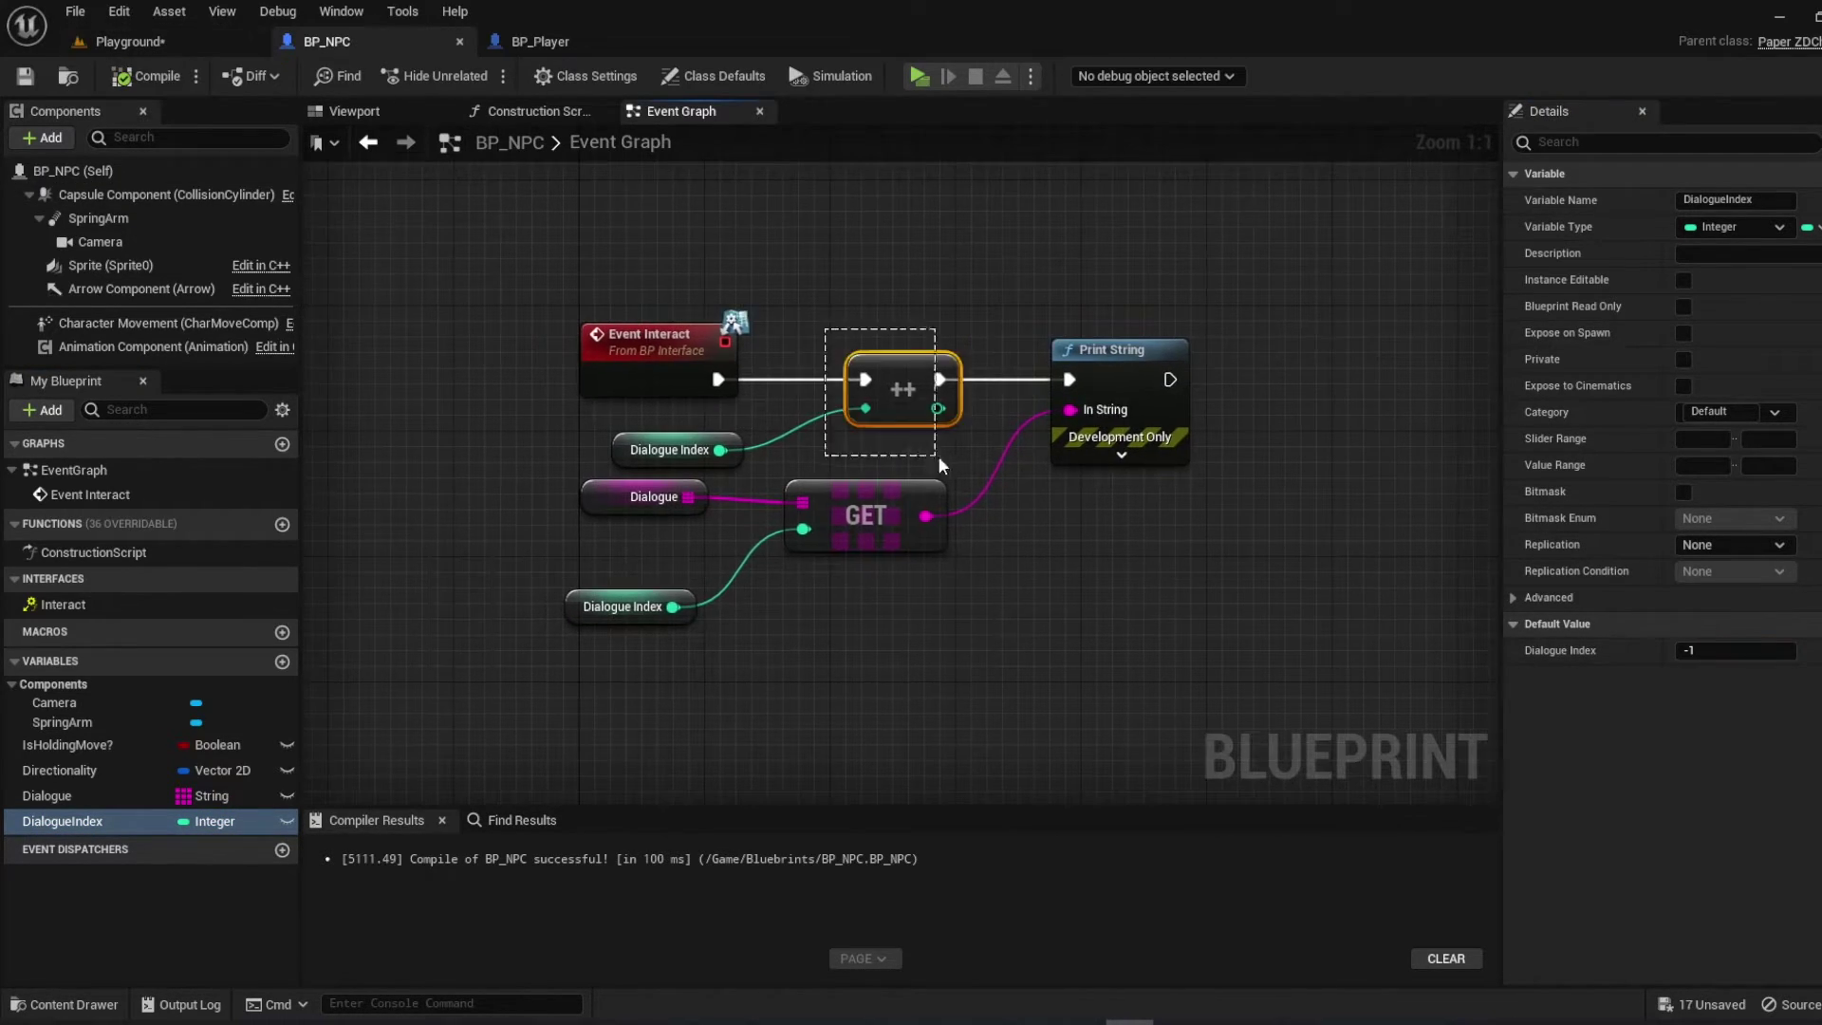
click(677, 455)
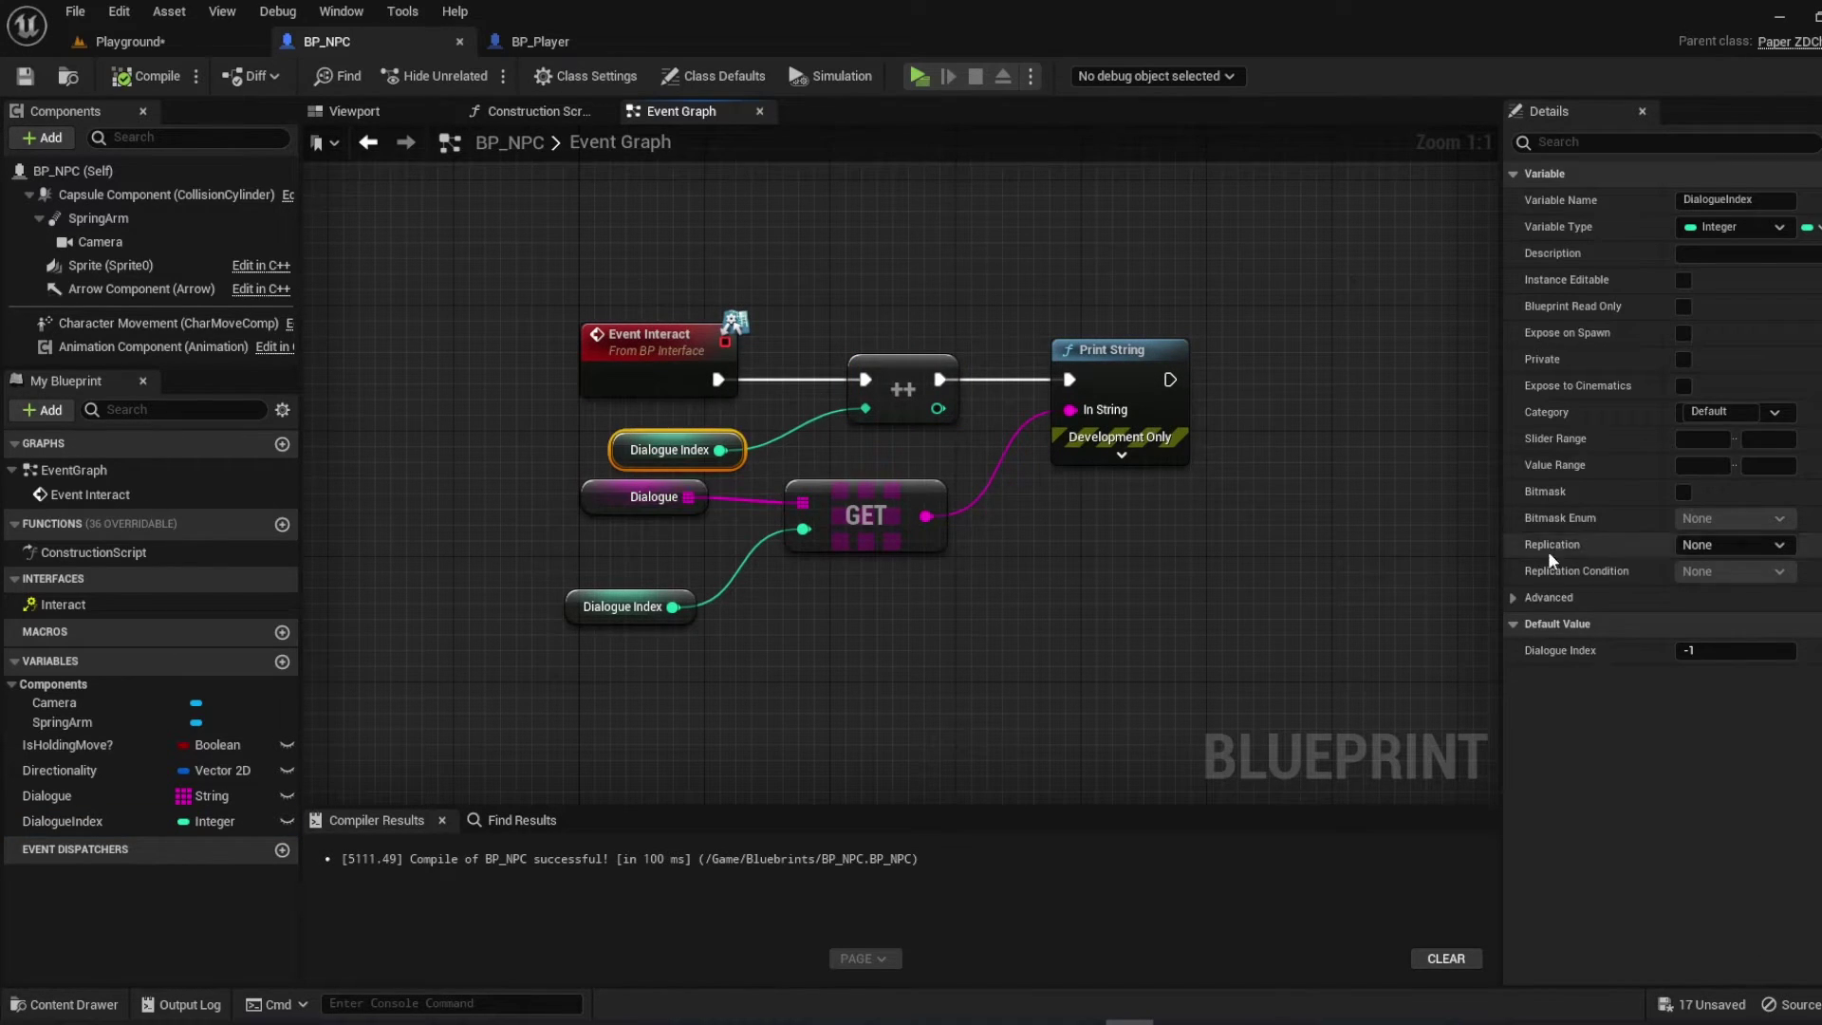
click(628, 497)
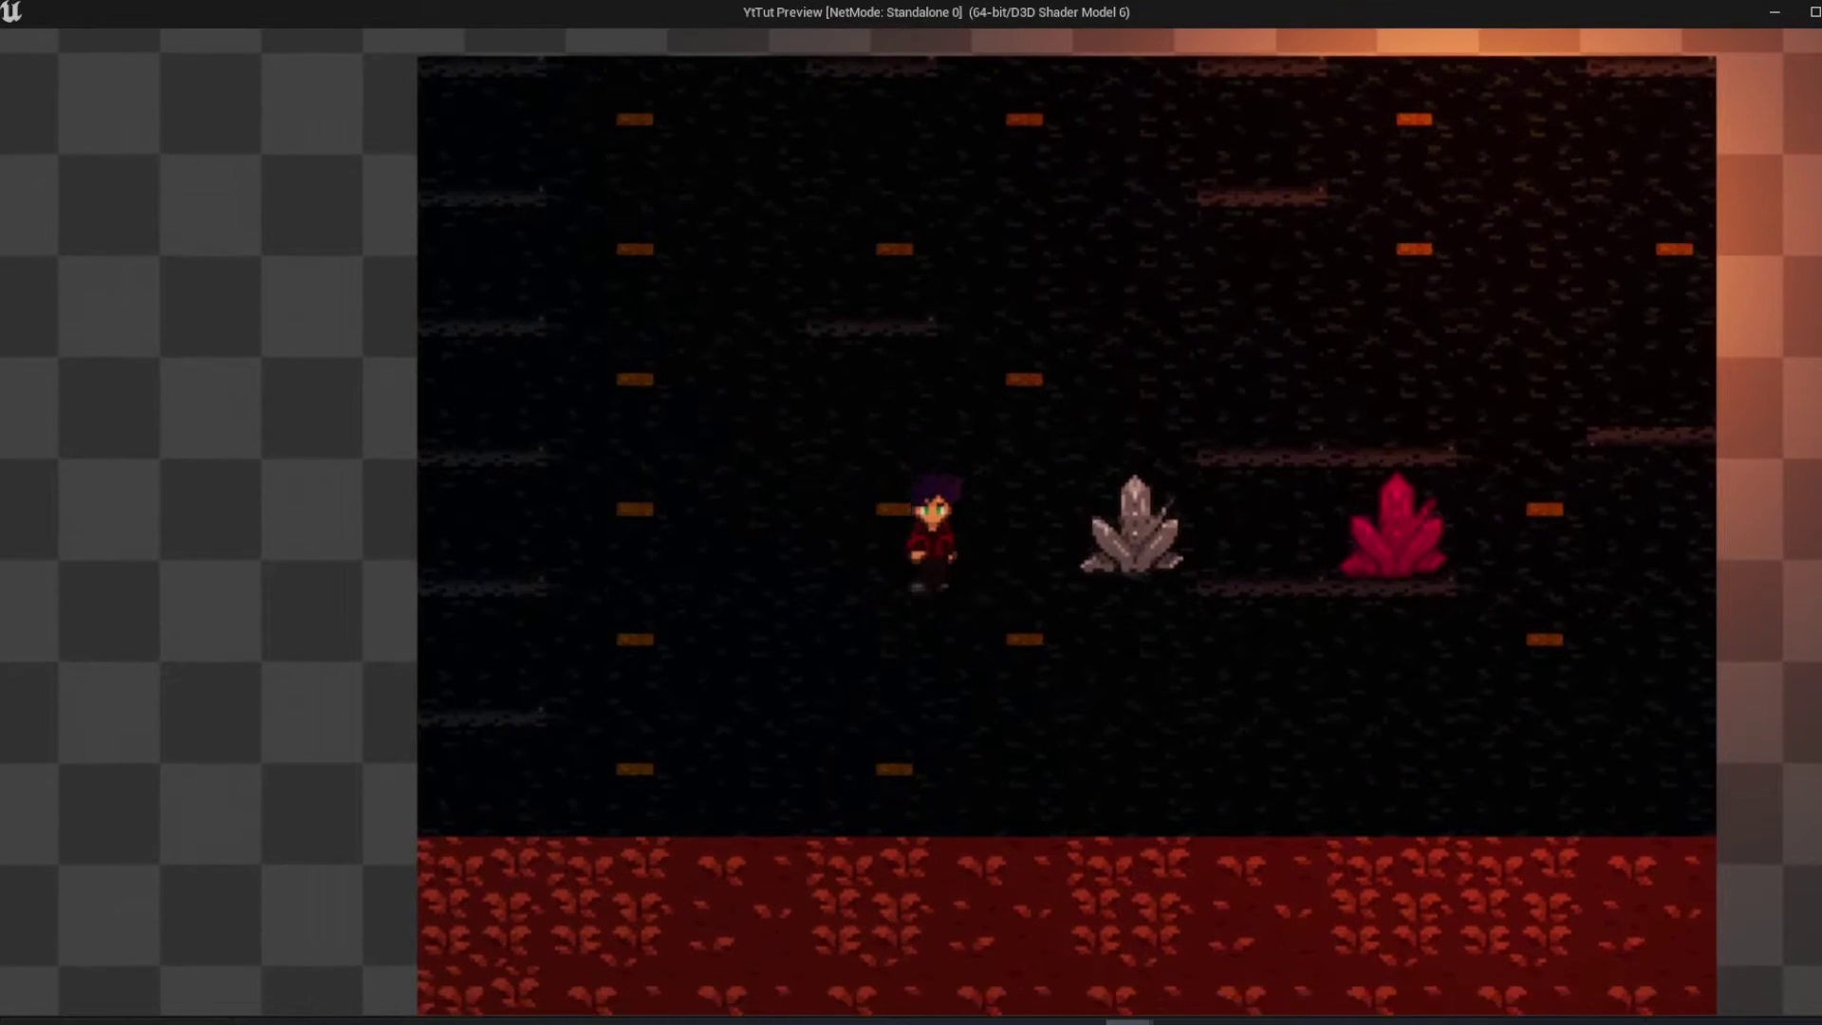
Interact with the NPC twice in play to print its first two dialogue lines
key(e)
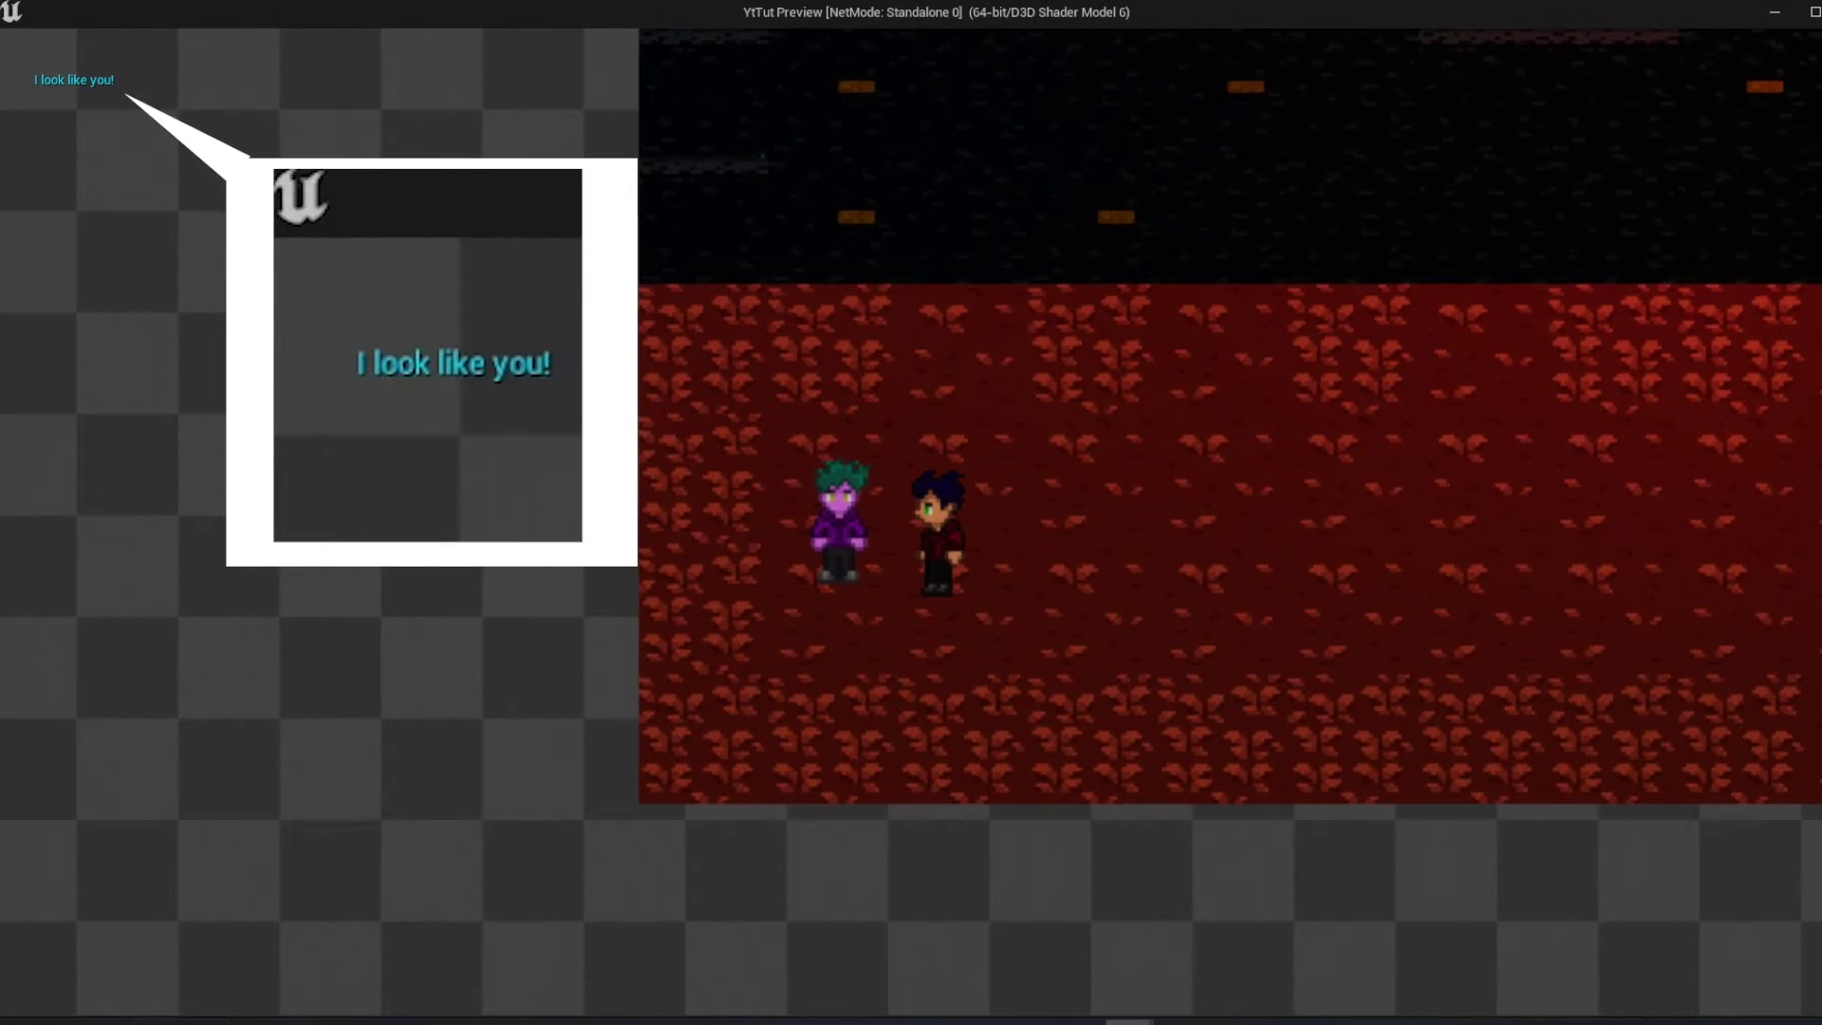
key(e)
key(e)
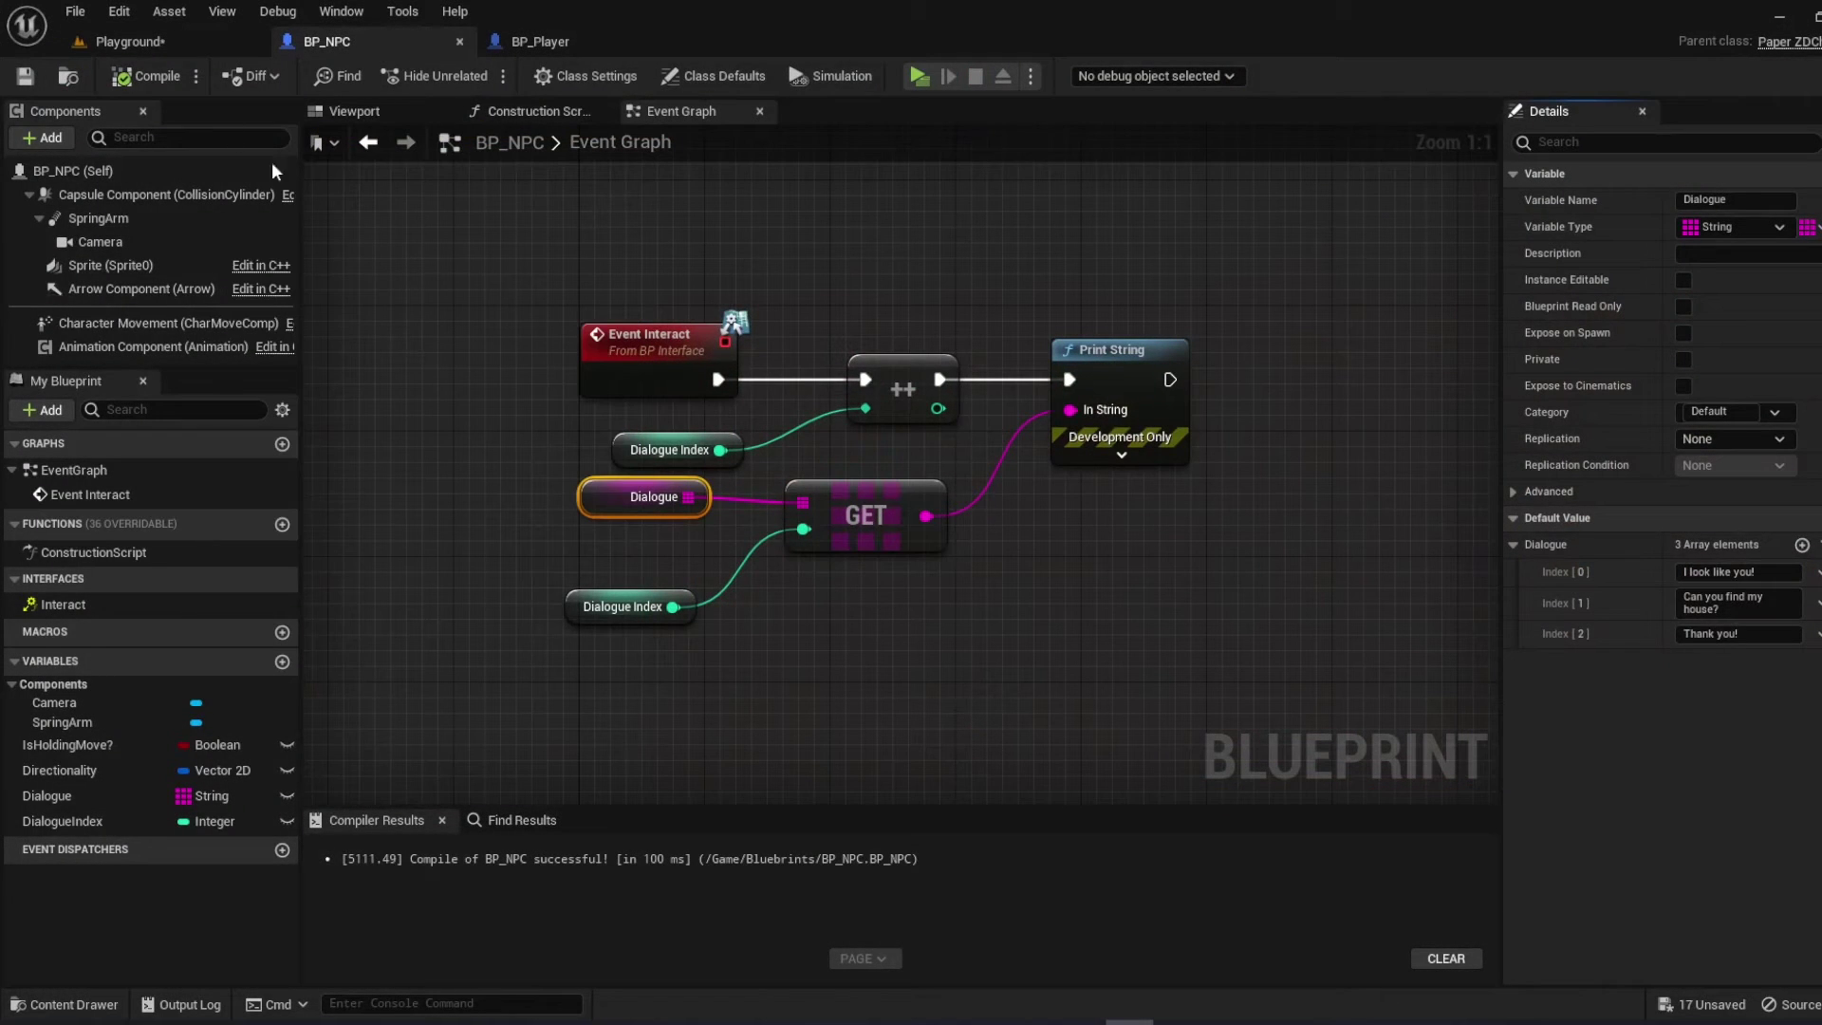
Add a Dialogue Index getter with a less-or-equal comparison
mouse_move(45, 822)
mouse_down()
mouse_move(513, 617)
mouse_move(668, 606)
mouse_up()
click(563, 647)
text(<)
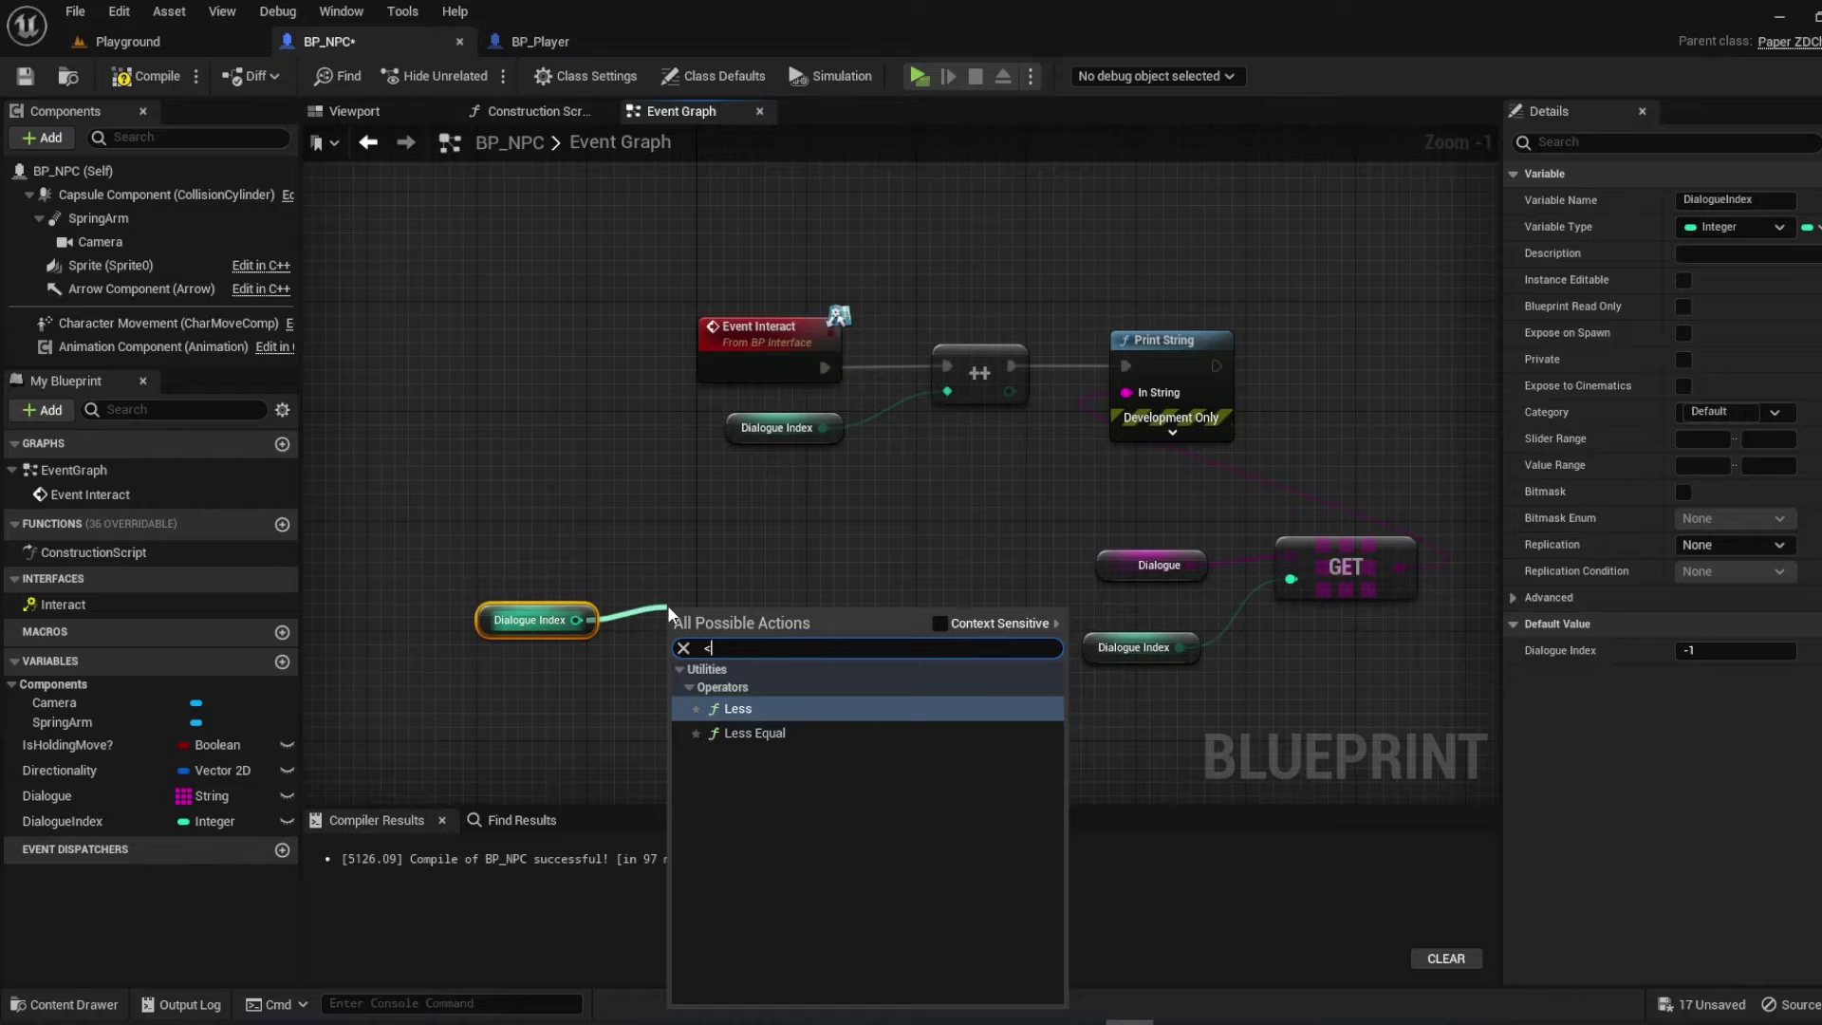
click(734, 732)
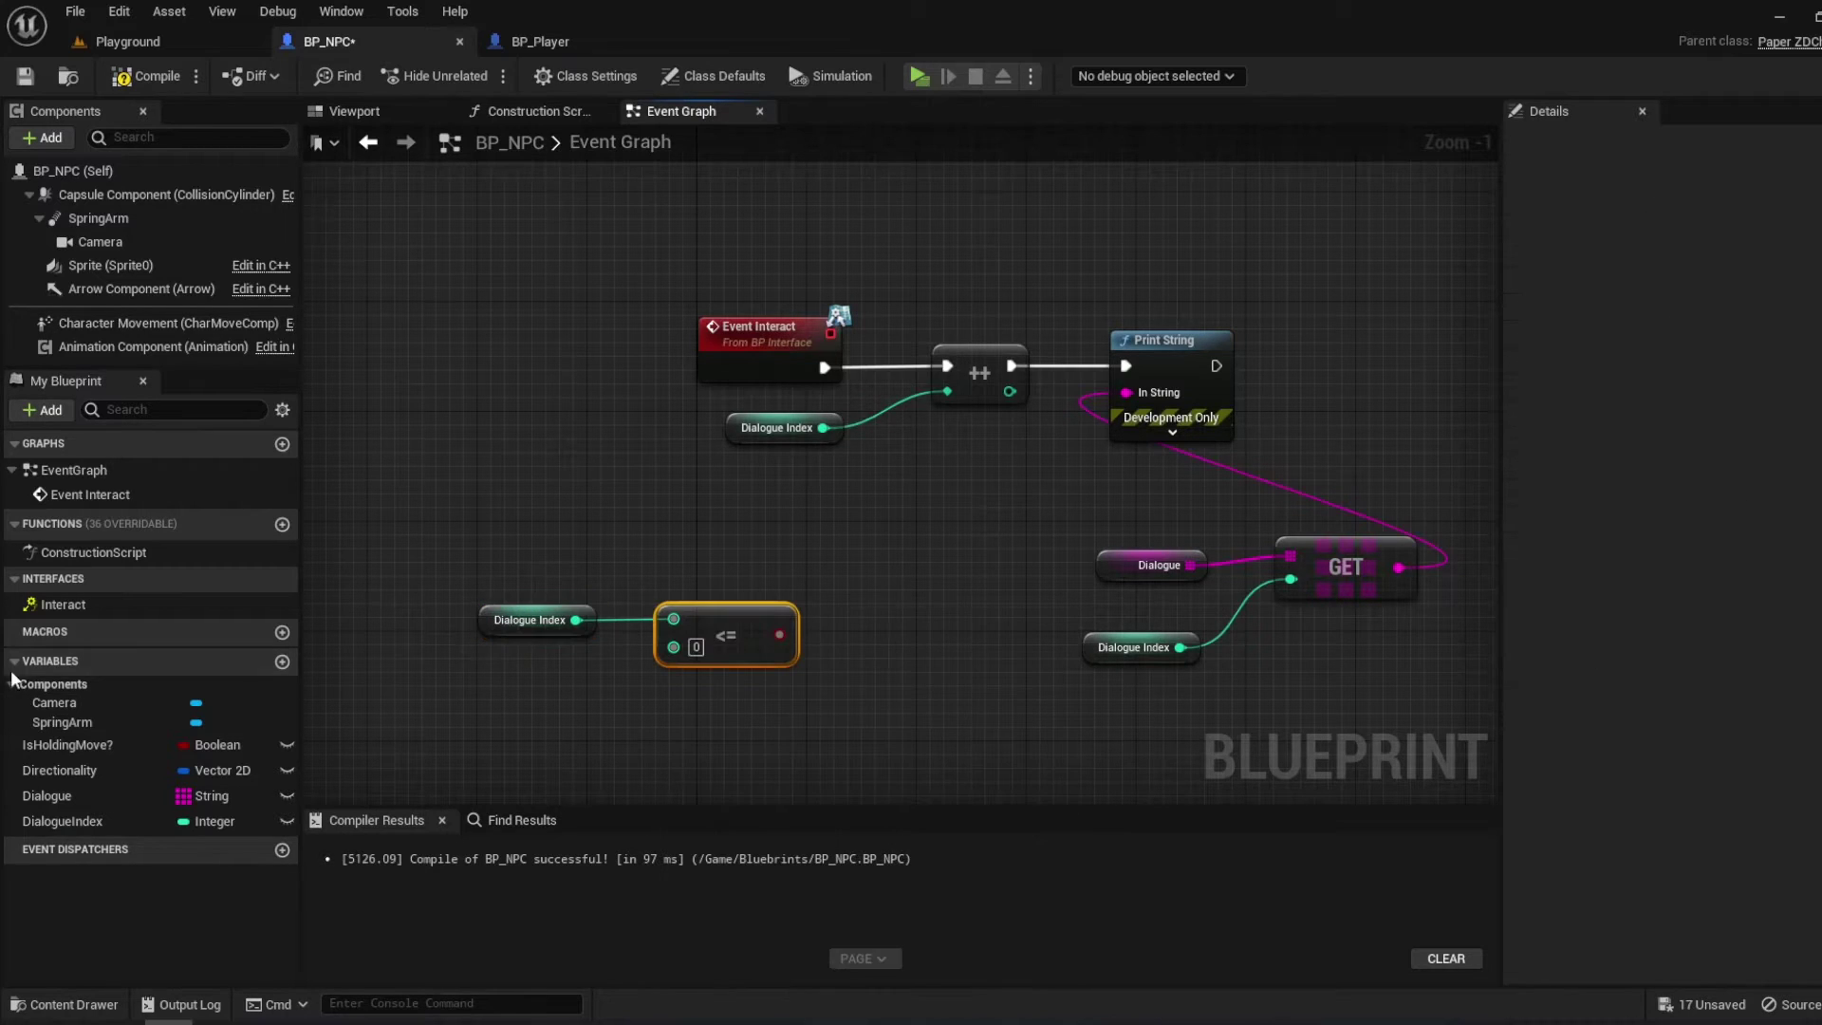
click(478, 729)
Feed the Dialogue array's Length into the comparison's second input
mouse_move(46, 797)
mouse_down()
mouse_move(510, 777)
mouse_move(605, 733)
mouse_up()
click(492, 763)
text(len)
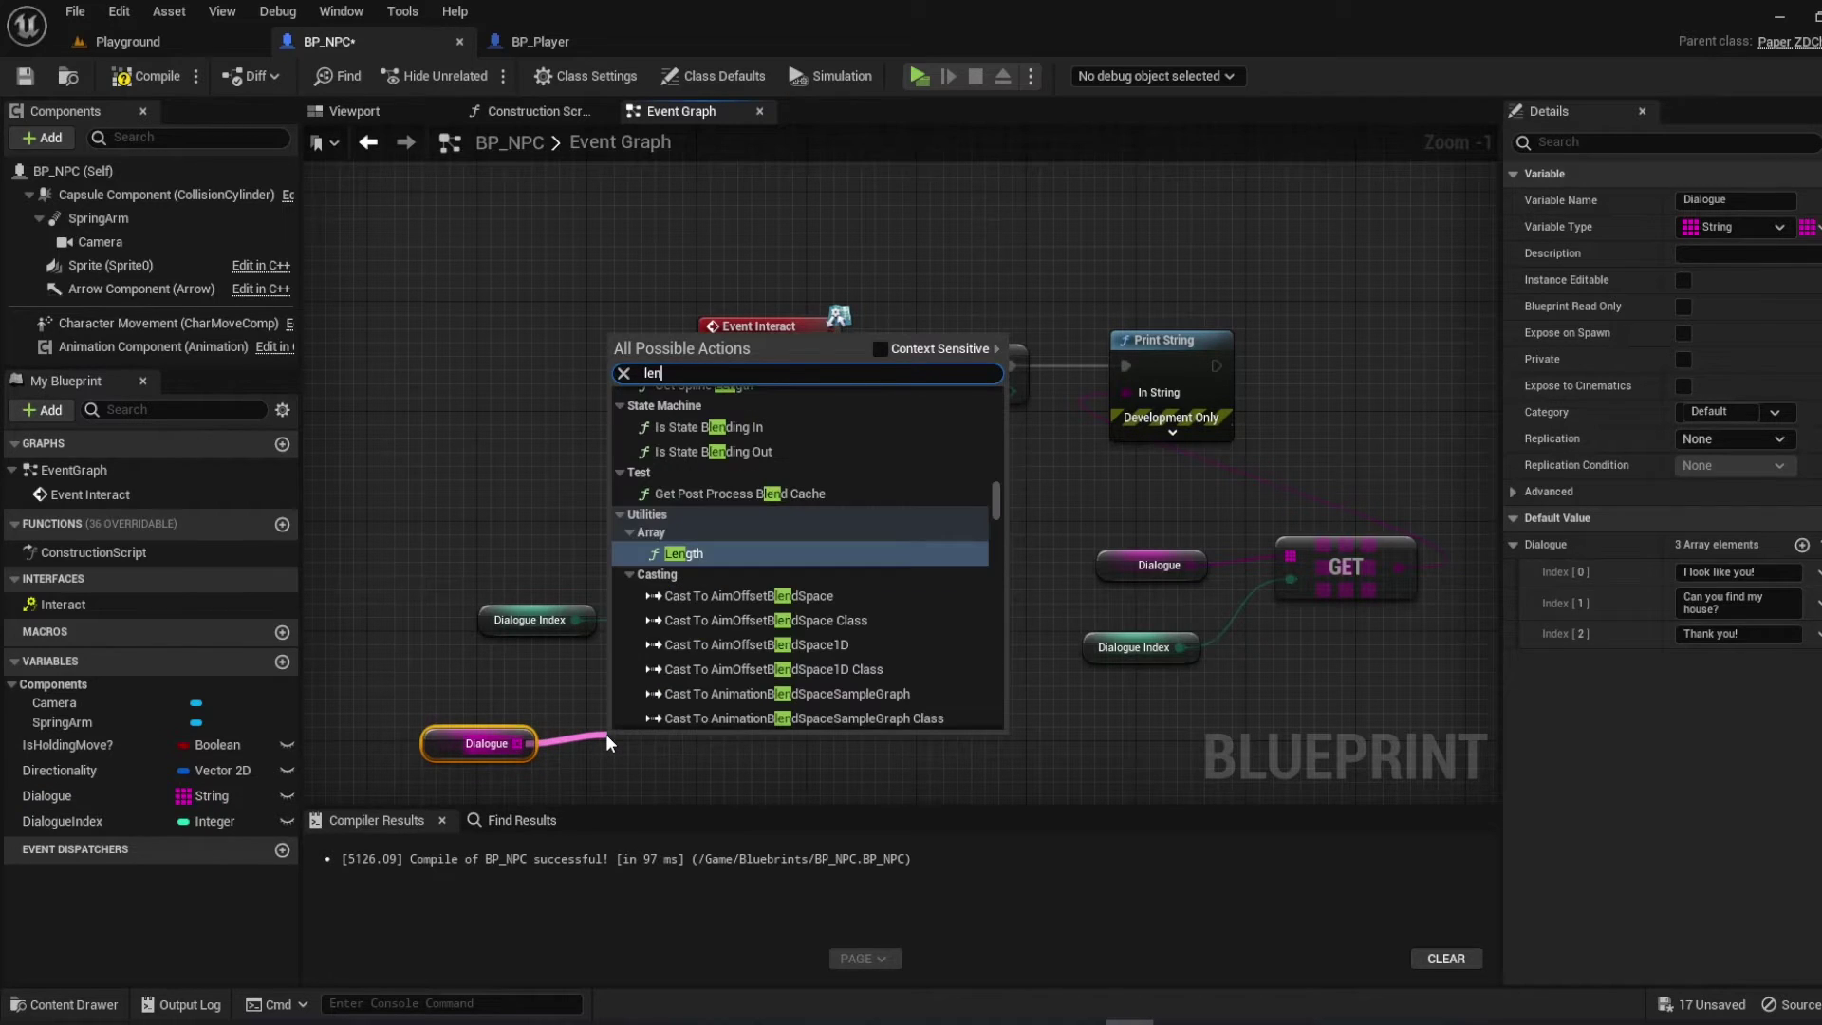
key(Return)
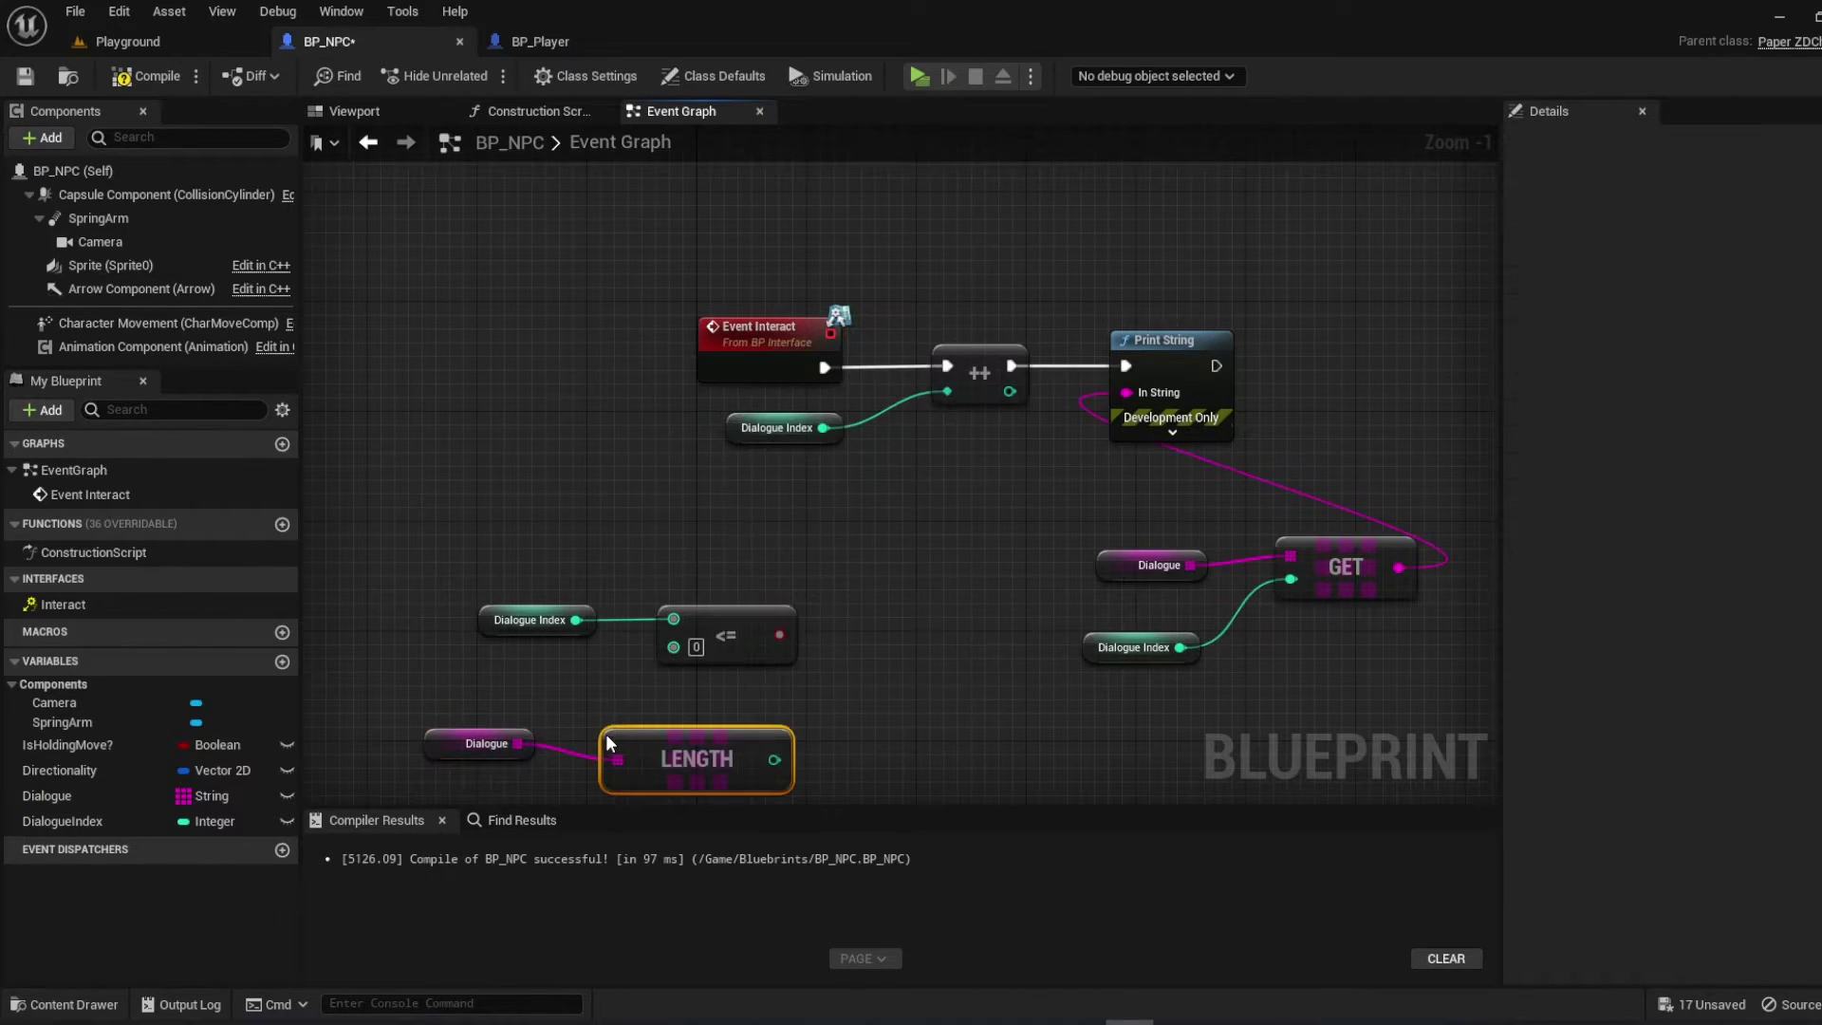
drag(789, 759, 623, 608)
mouse_move(765, 486)
right_down()
mouse_move(683, 471)
mouse_move(811, 450)
right_up()
Insert a Branch on that condition so Print String runs only on True
click(815, 457)
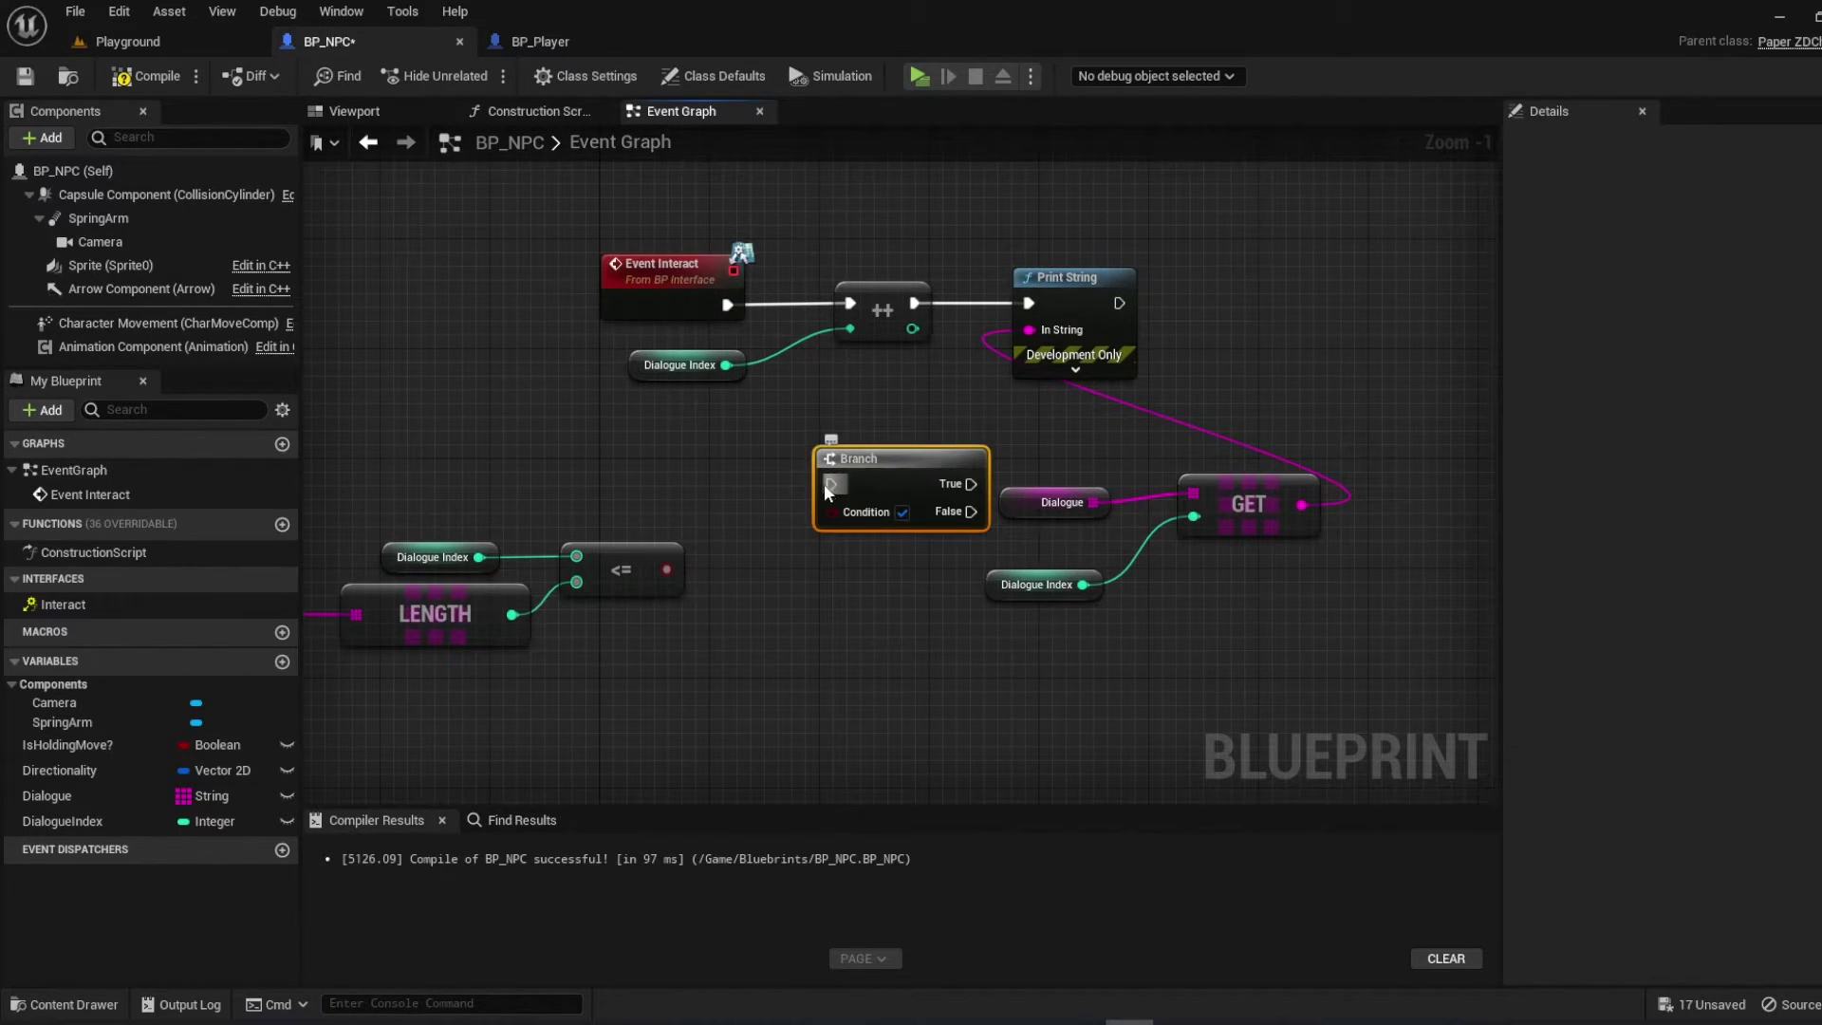
drag(833, 510, 665, 569)
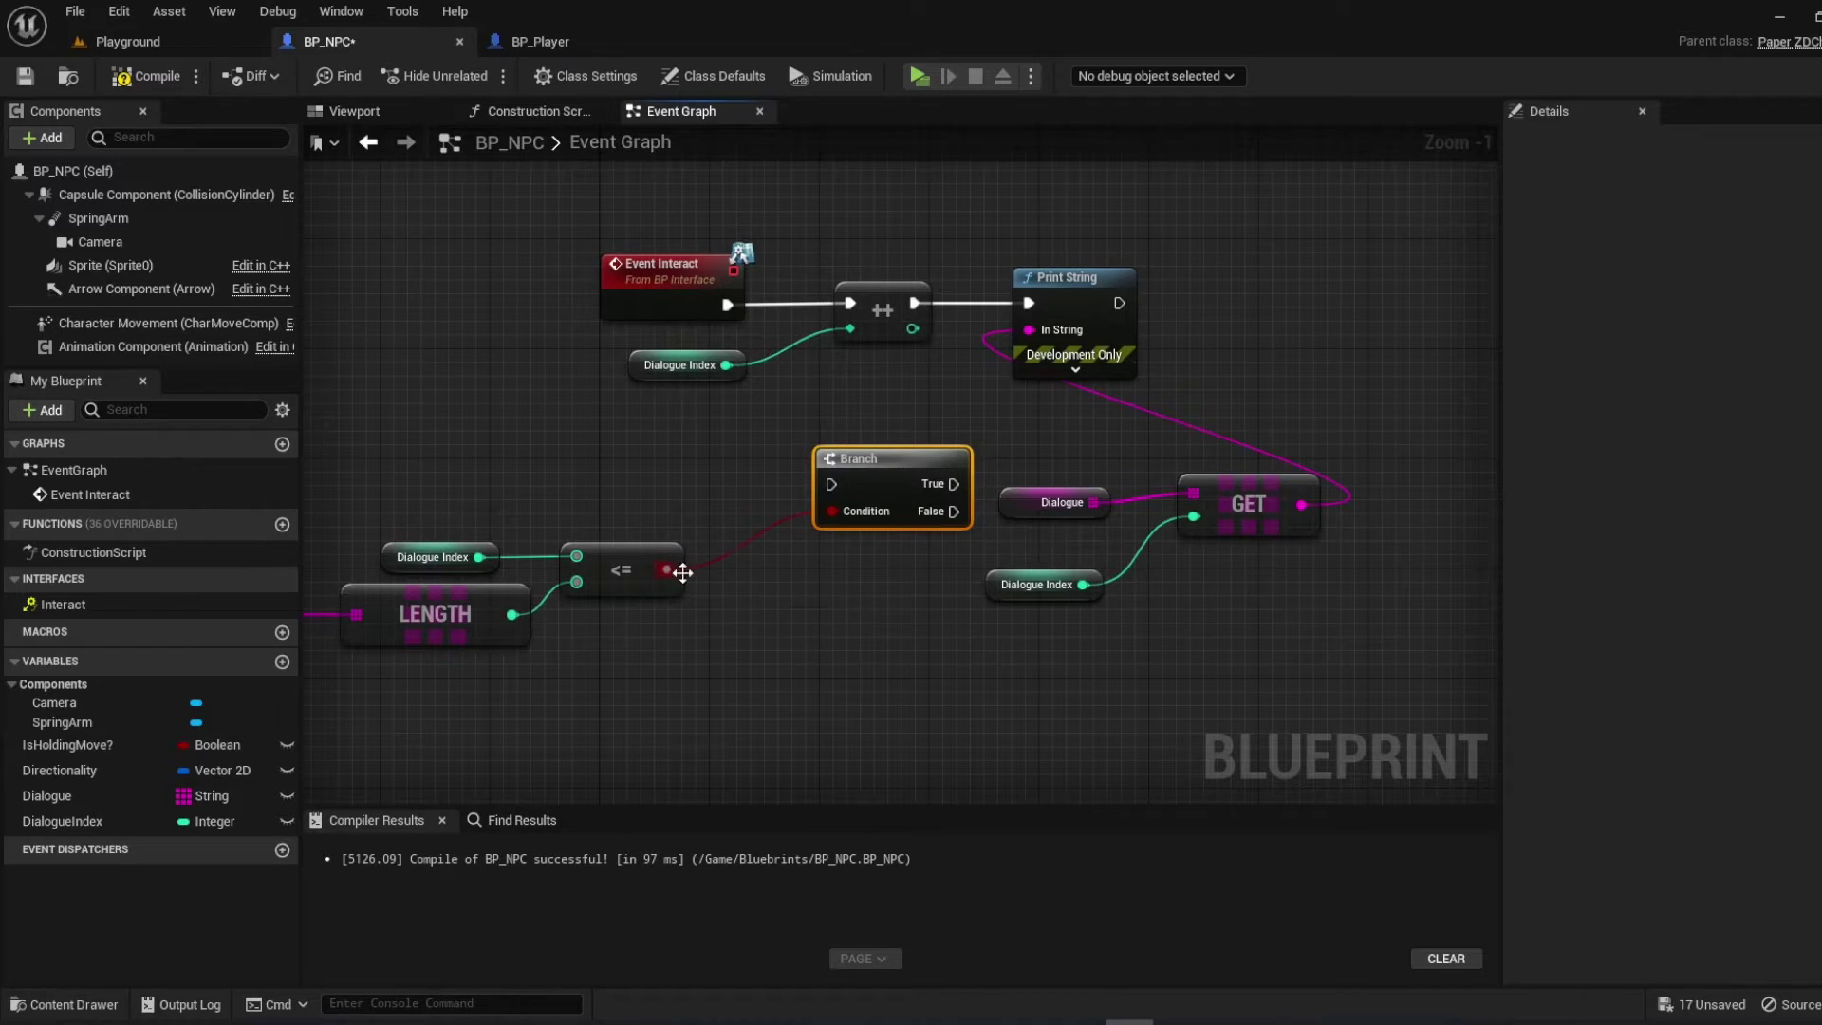
right_drag(739, 546, 568, 611)
mouse_move(807, 302)
mouse_down()
mouse_move(864, 387)
mouse_move(1241, 370)
mouse_up()
mouse_move(706, 541)
mouse_down()
mouse_move(858, 381)
mouse_move(1234, 385)
mouse_up()
drag(876, 373, 891, 359)
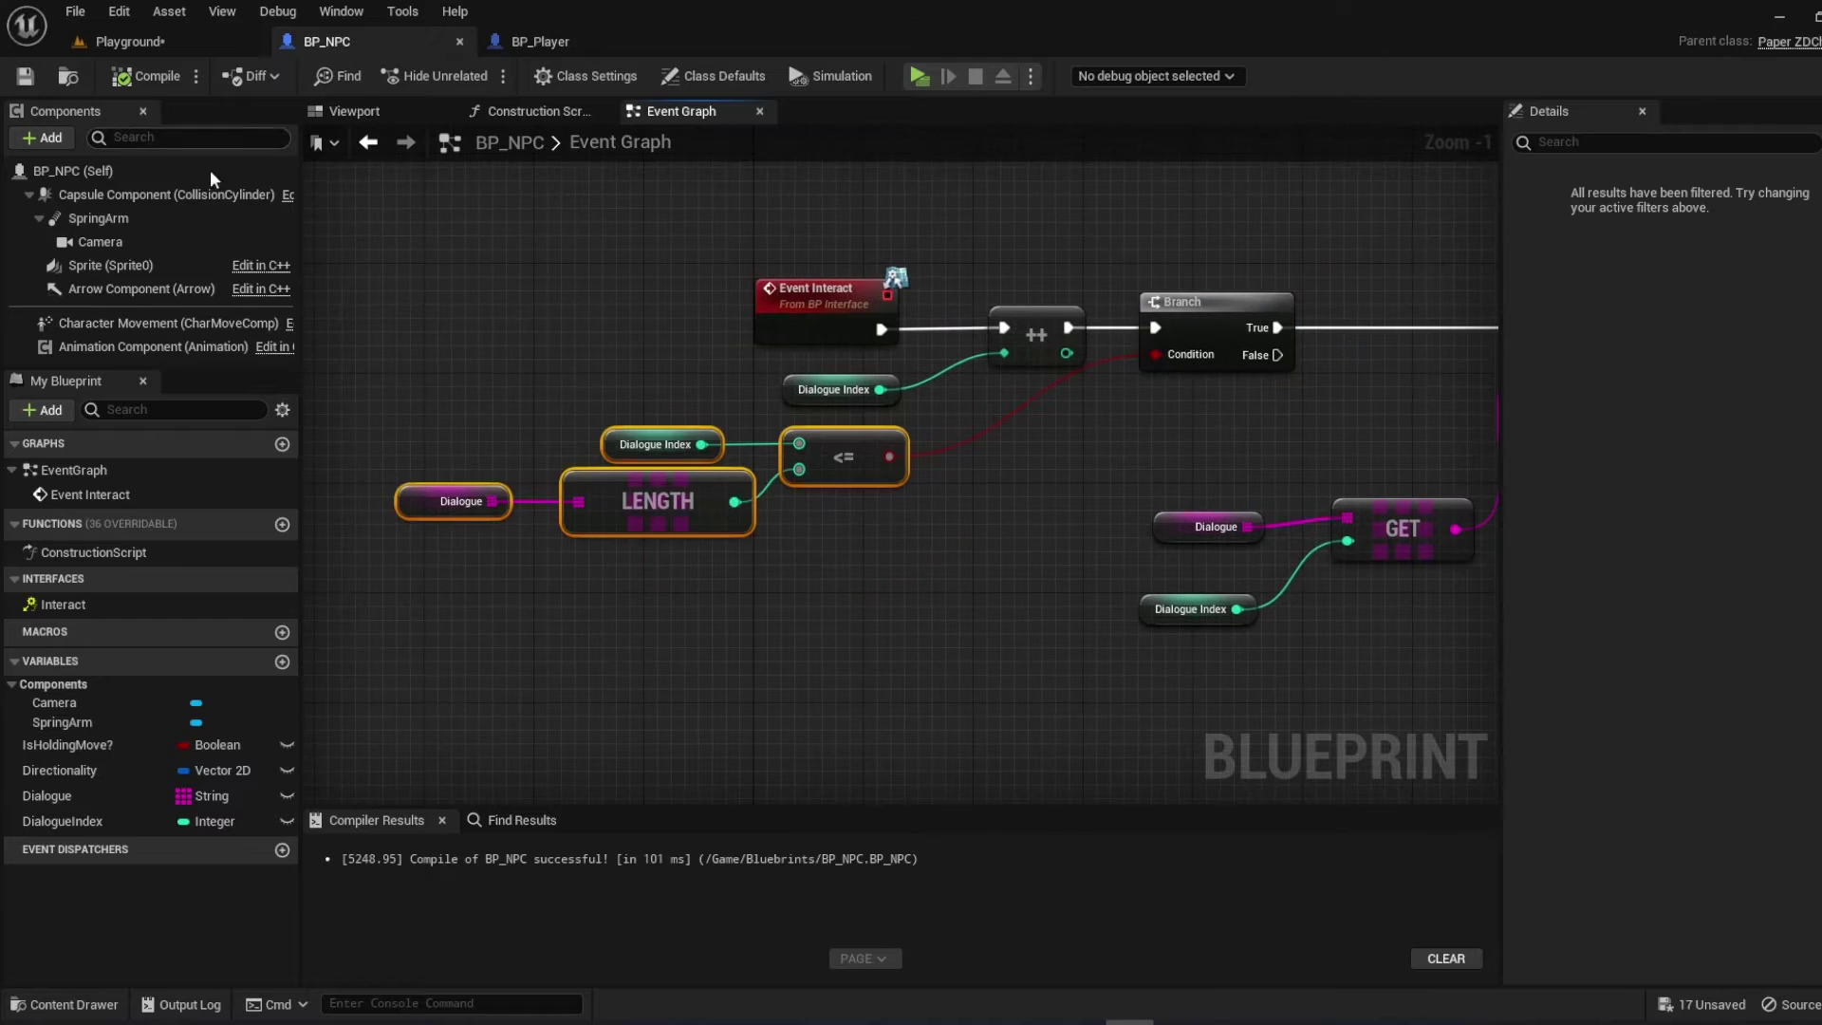
right_drag(923, 343, 475, 384)
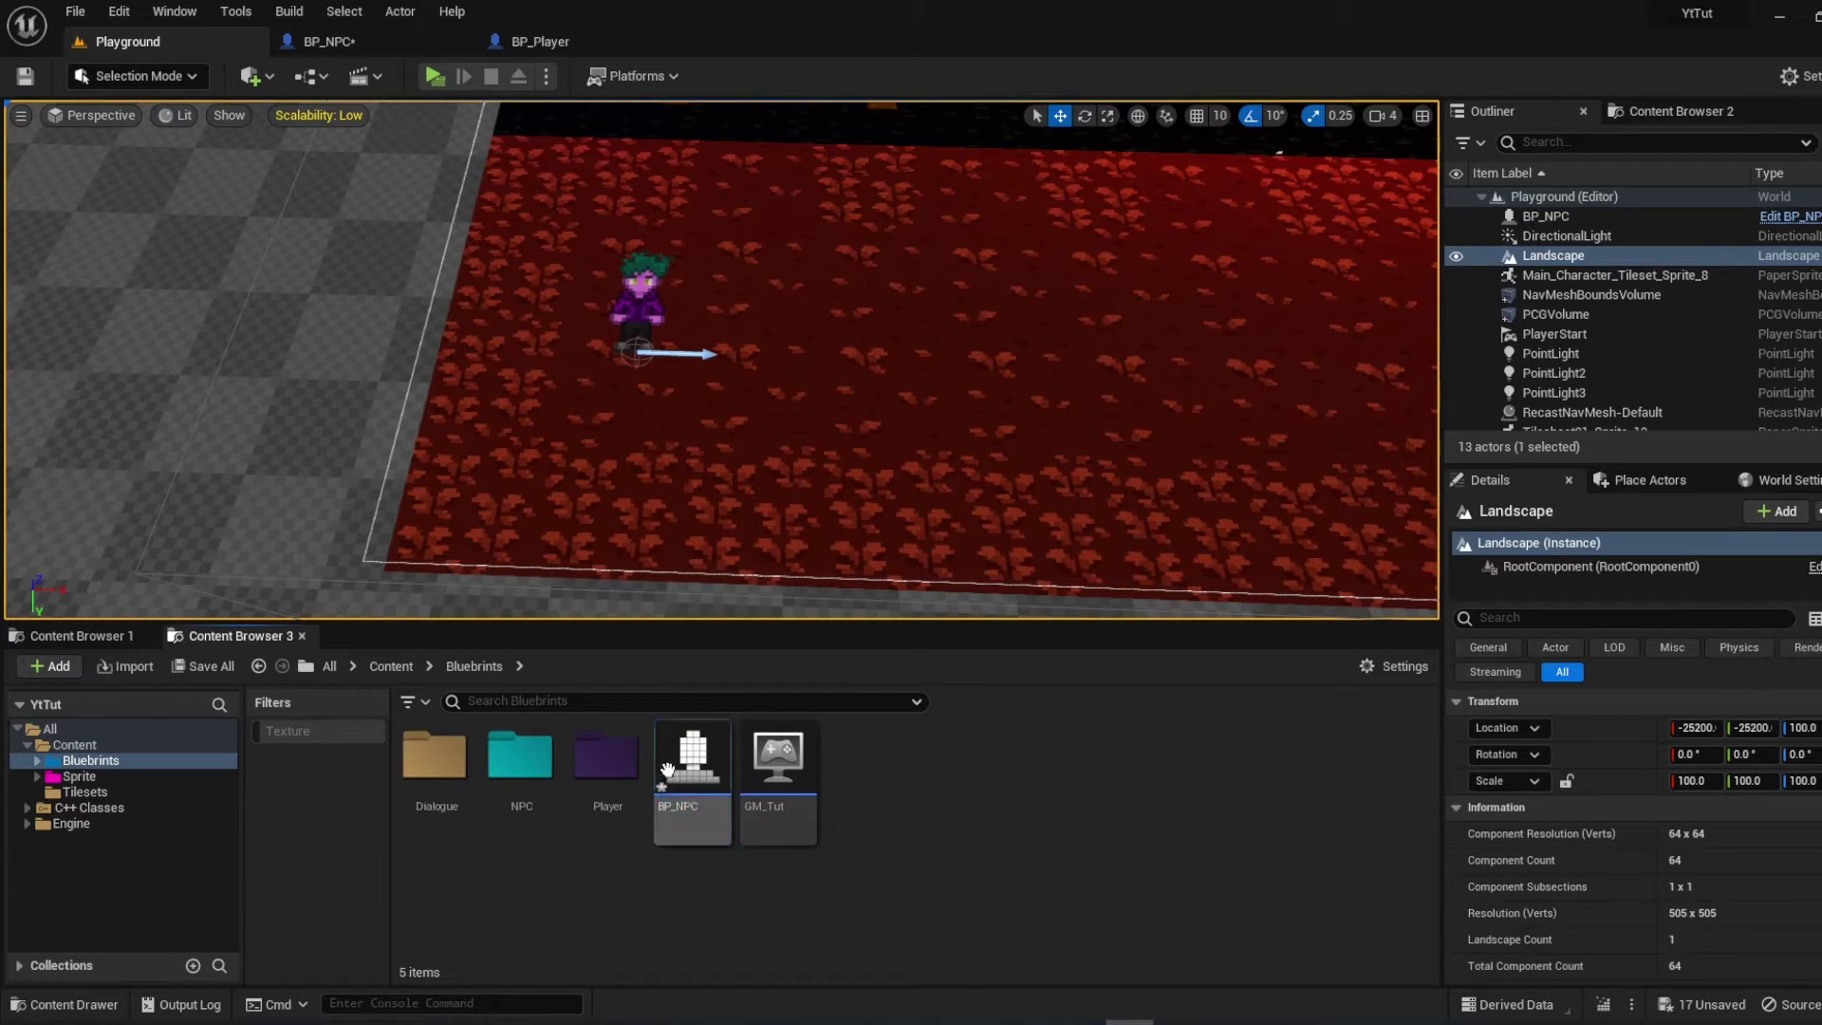
Create widget blueprint WB_Dialogue in the Dialogue folder and open it in the designer
double_click(435, 761)
right_click(571, 790)
mouse_move(637, 773)
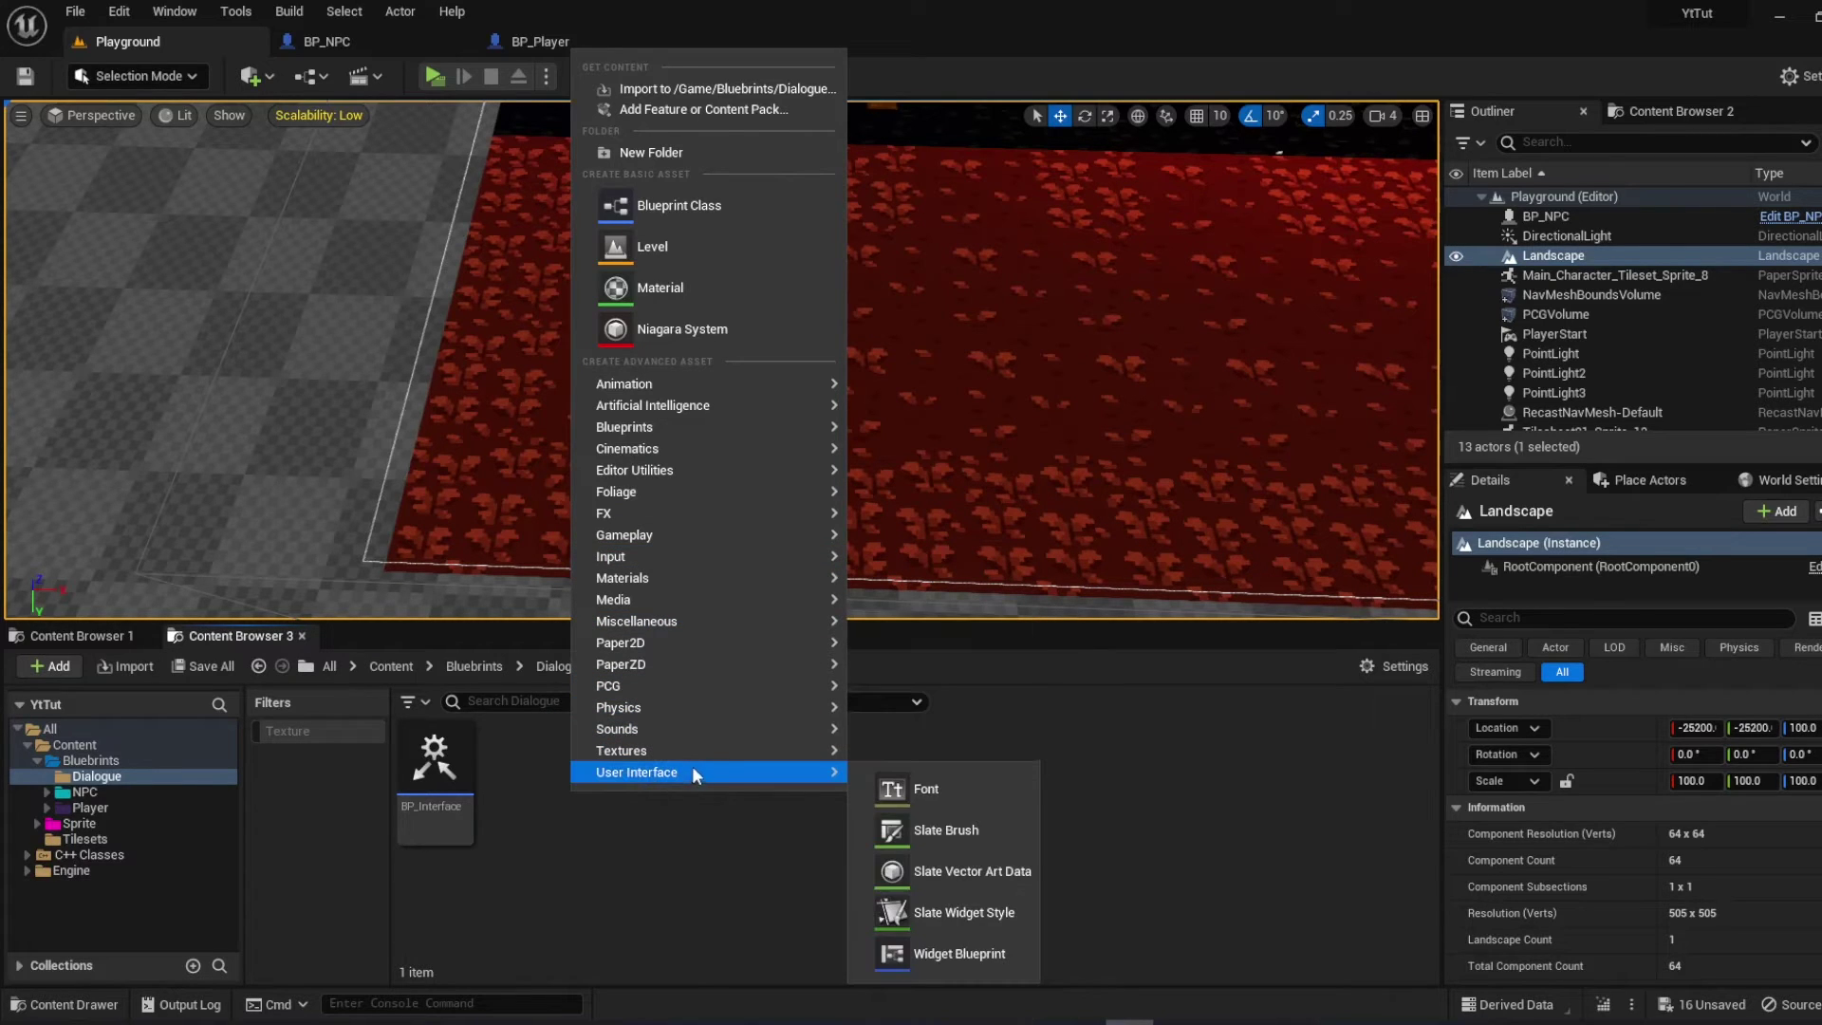
click(947, 954)
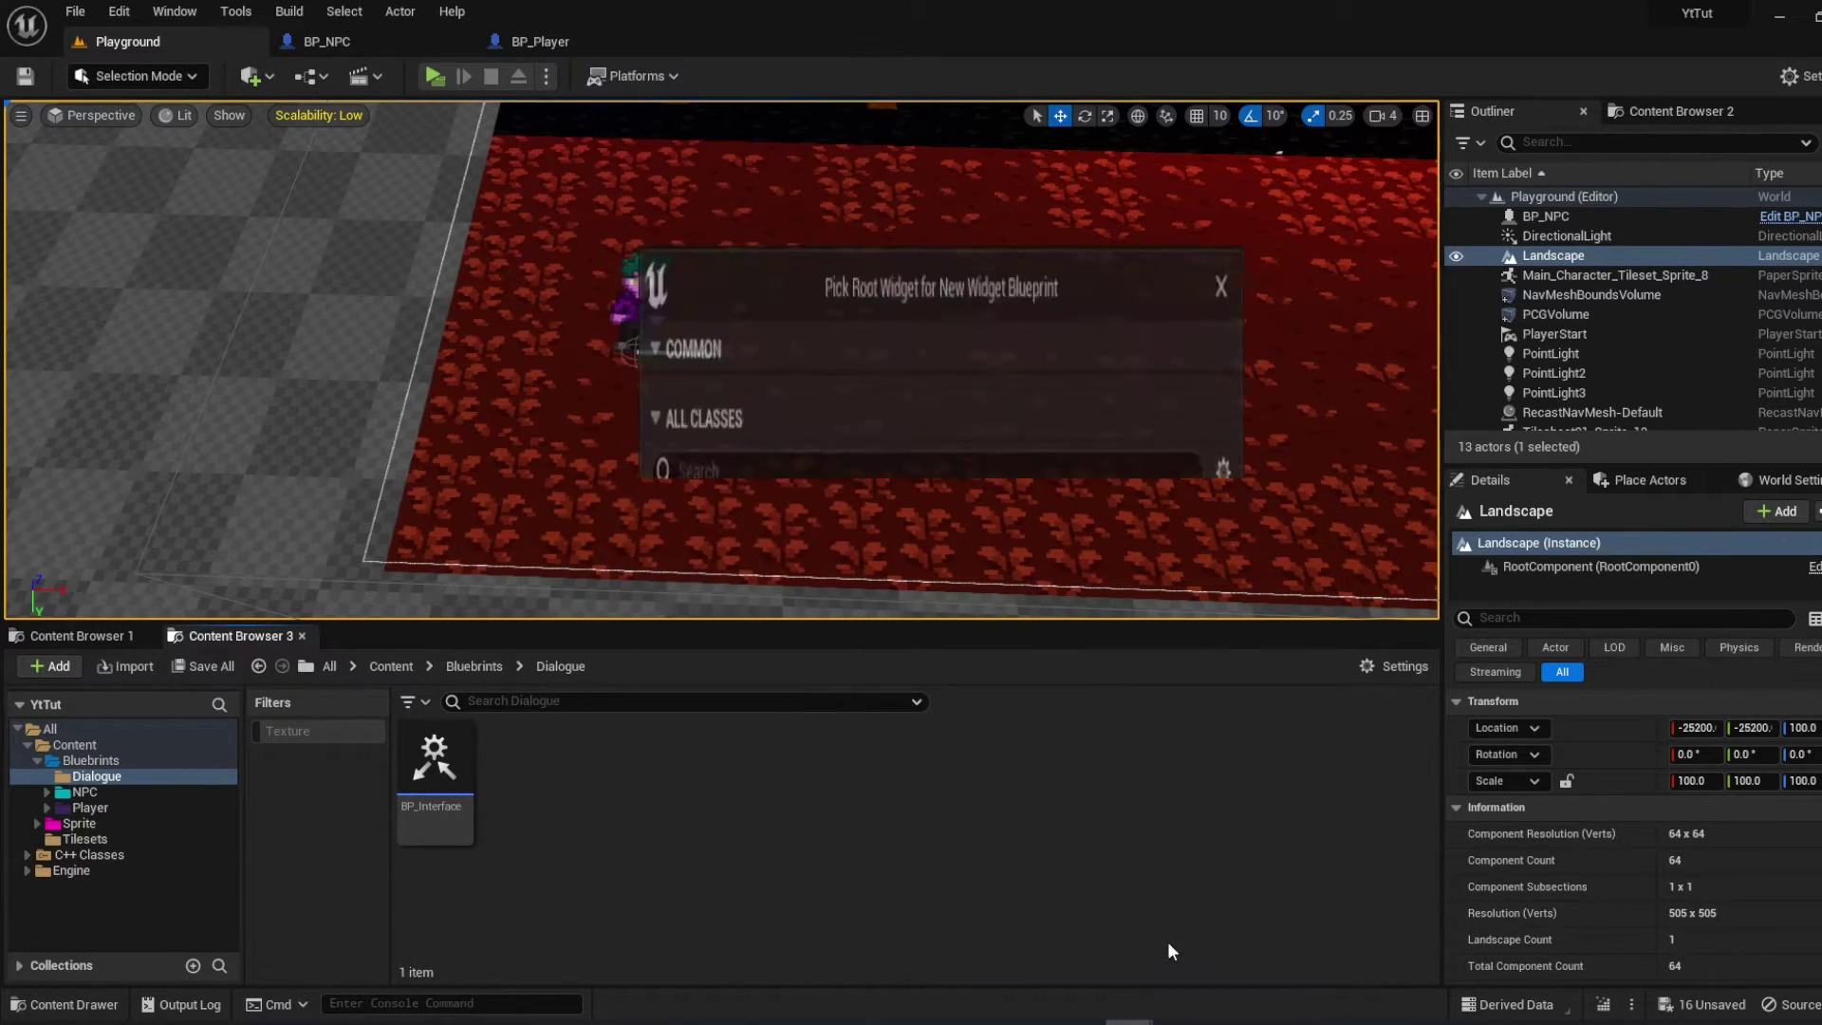
click(698, 326)
text(WB_Dialogue)
key(Return)
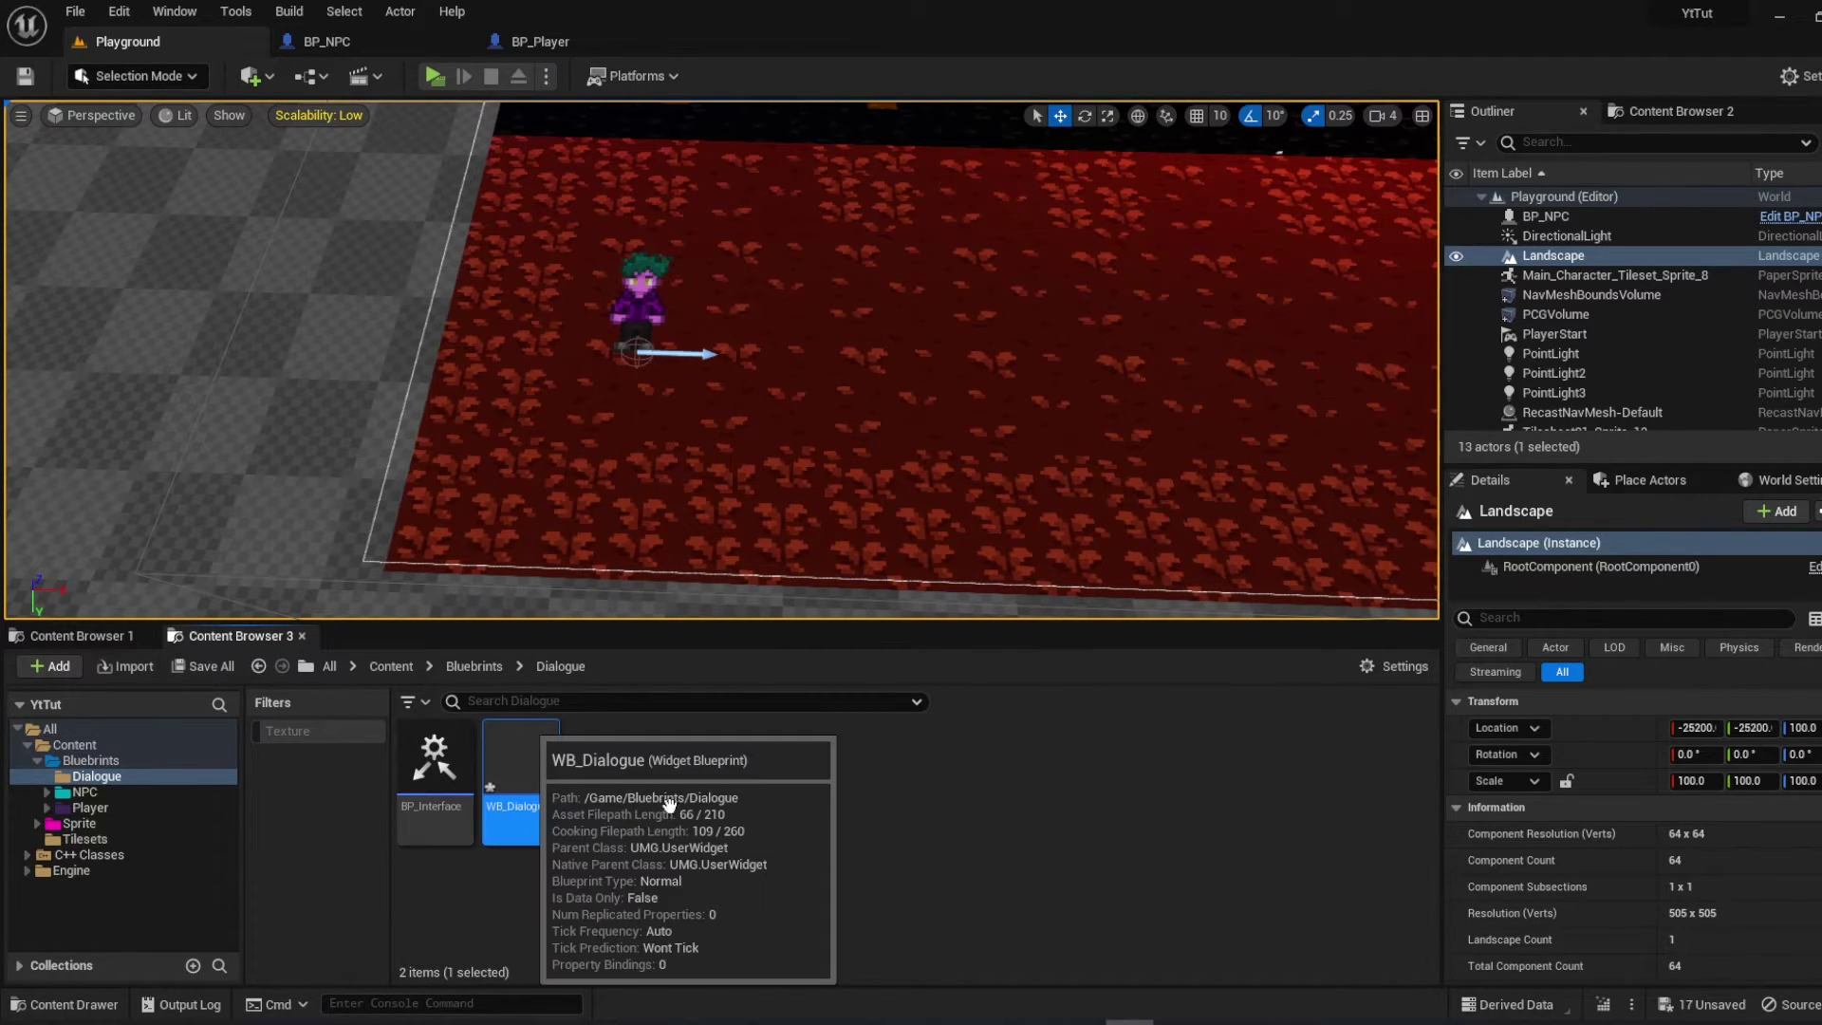
double_click(522, 762)
click(142, 138)
text(ca)
Add a Canvas Panel and a wide Text block along the canvas bottom
drag(98, 185, 509, 440)
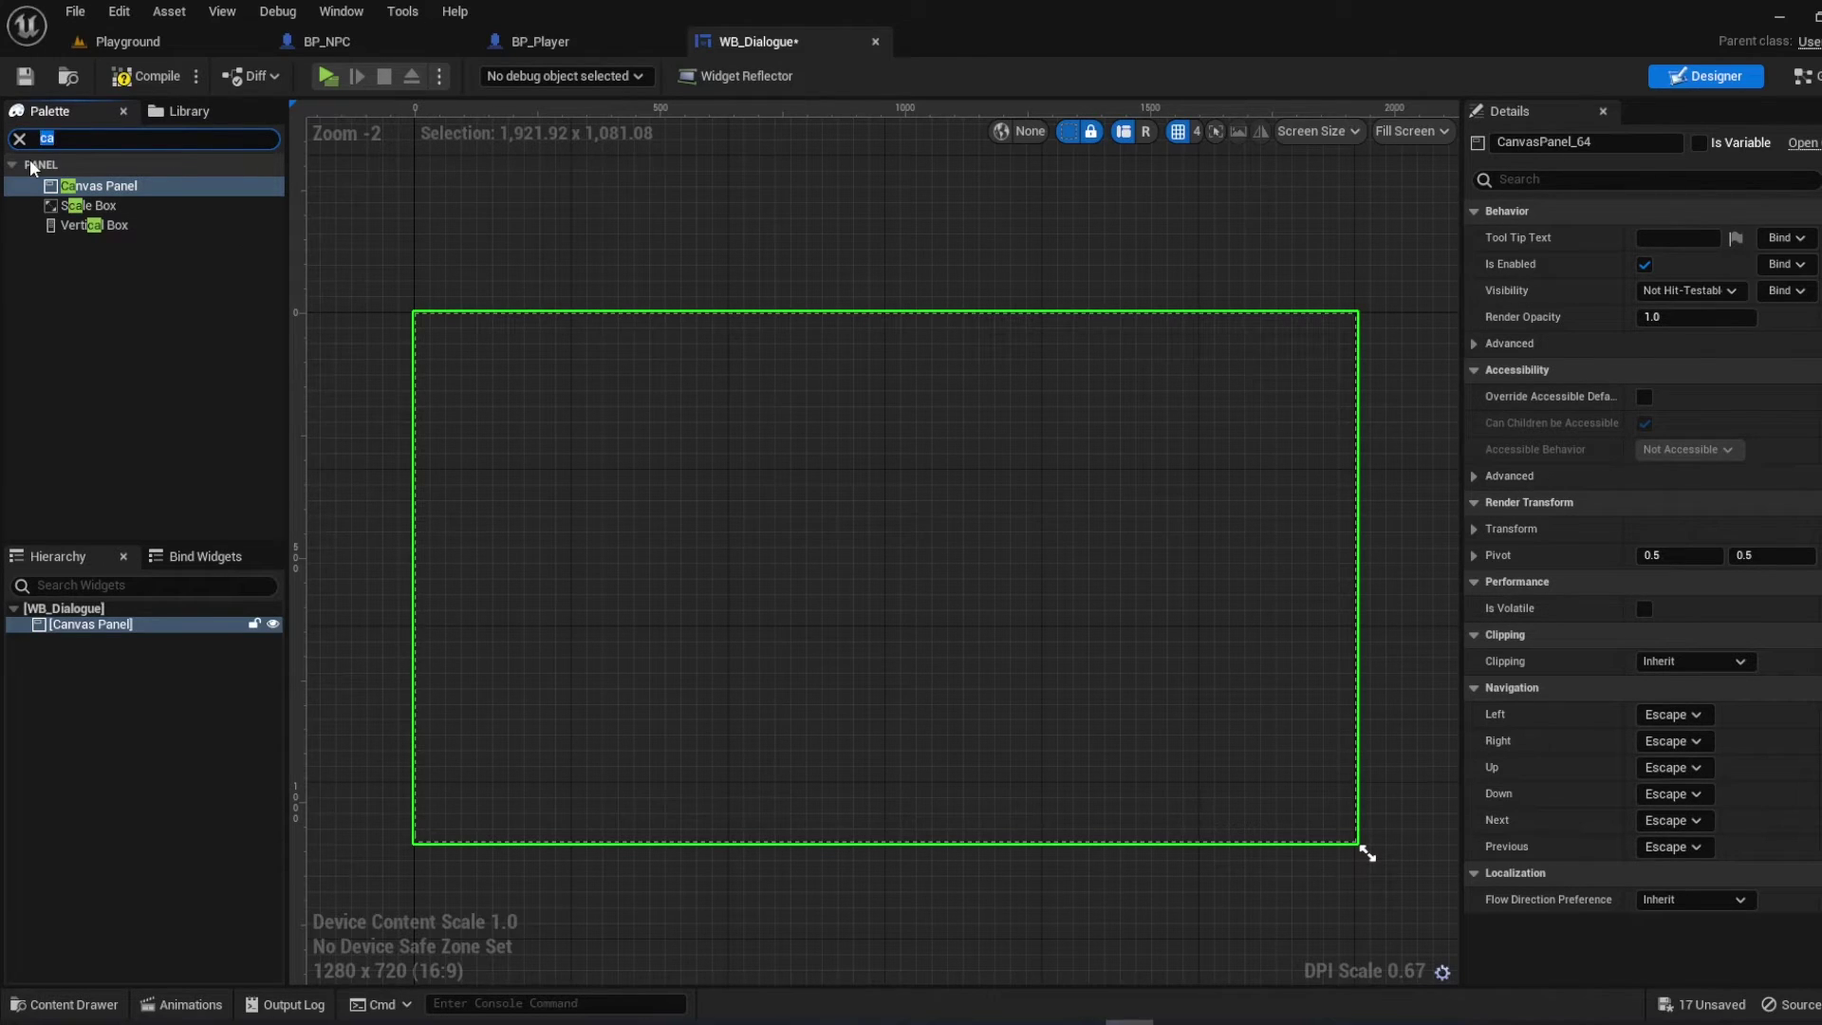
text(xt)
drag(72, 206, 873, 597)
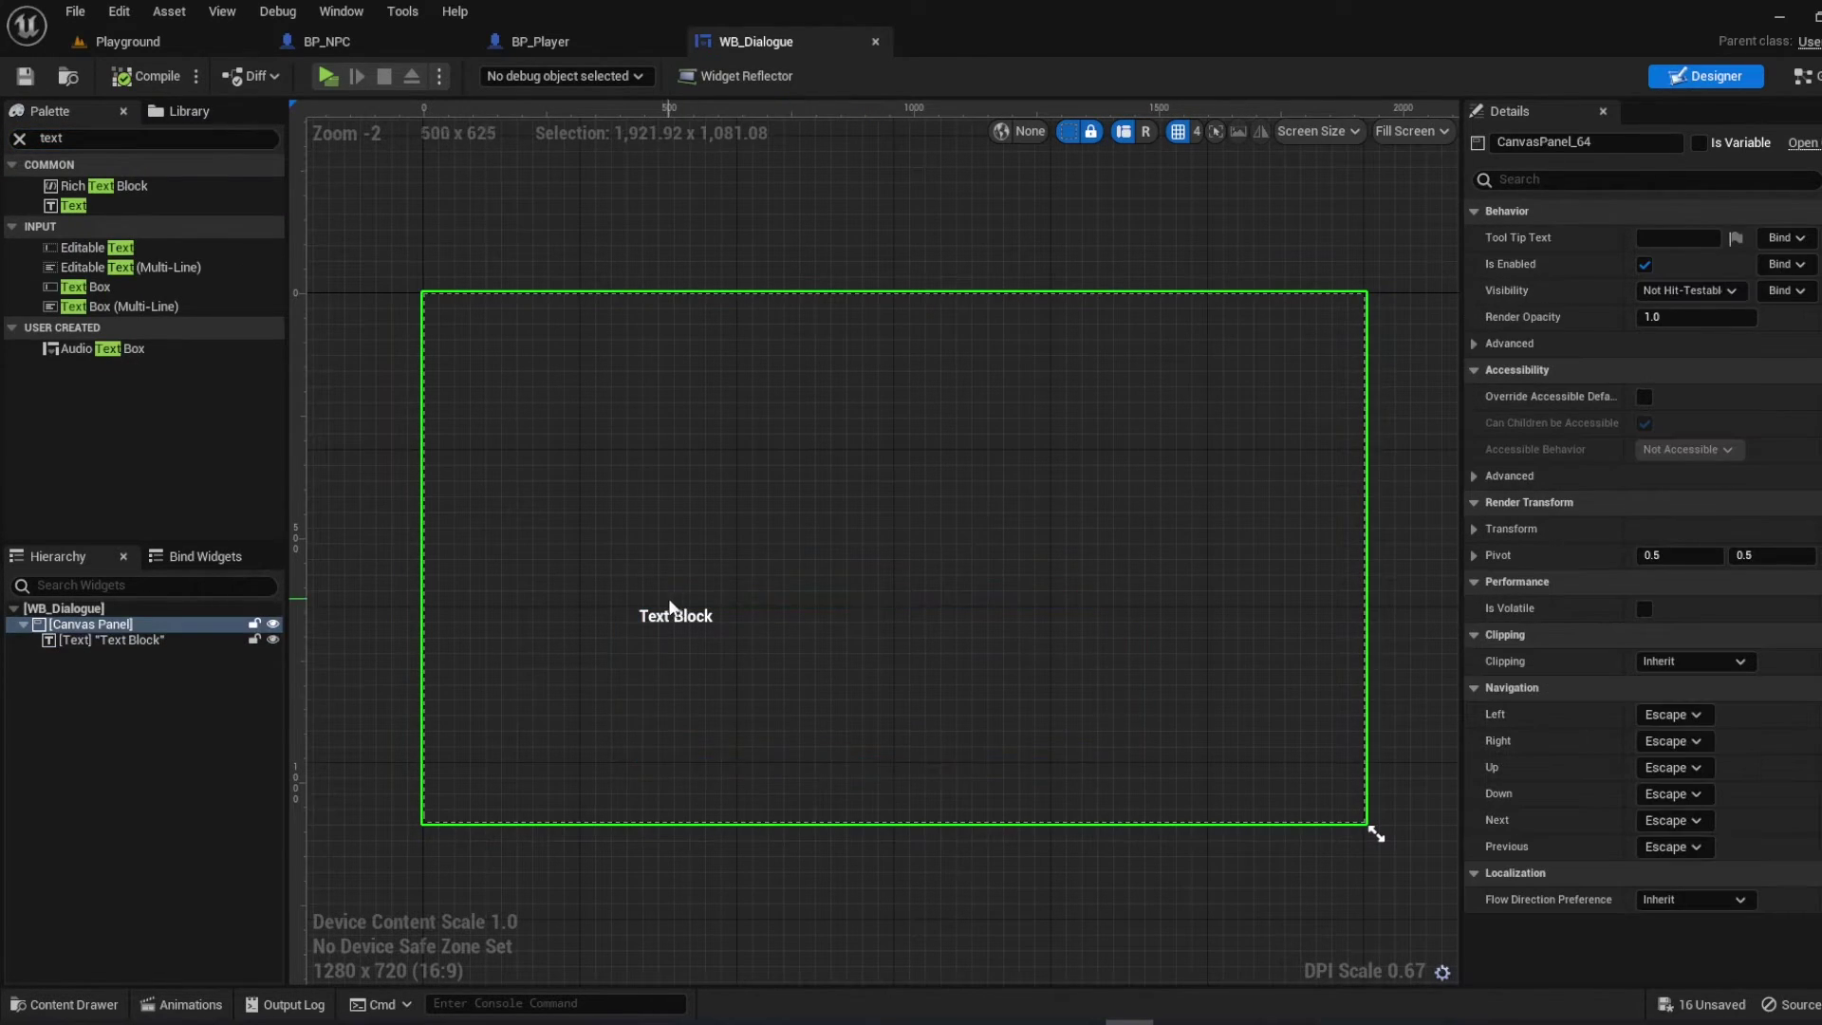
drag(868, 665, 875, 669)
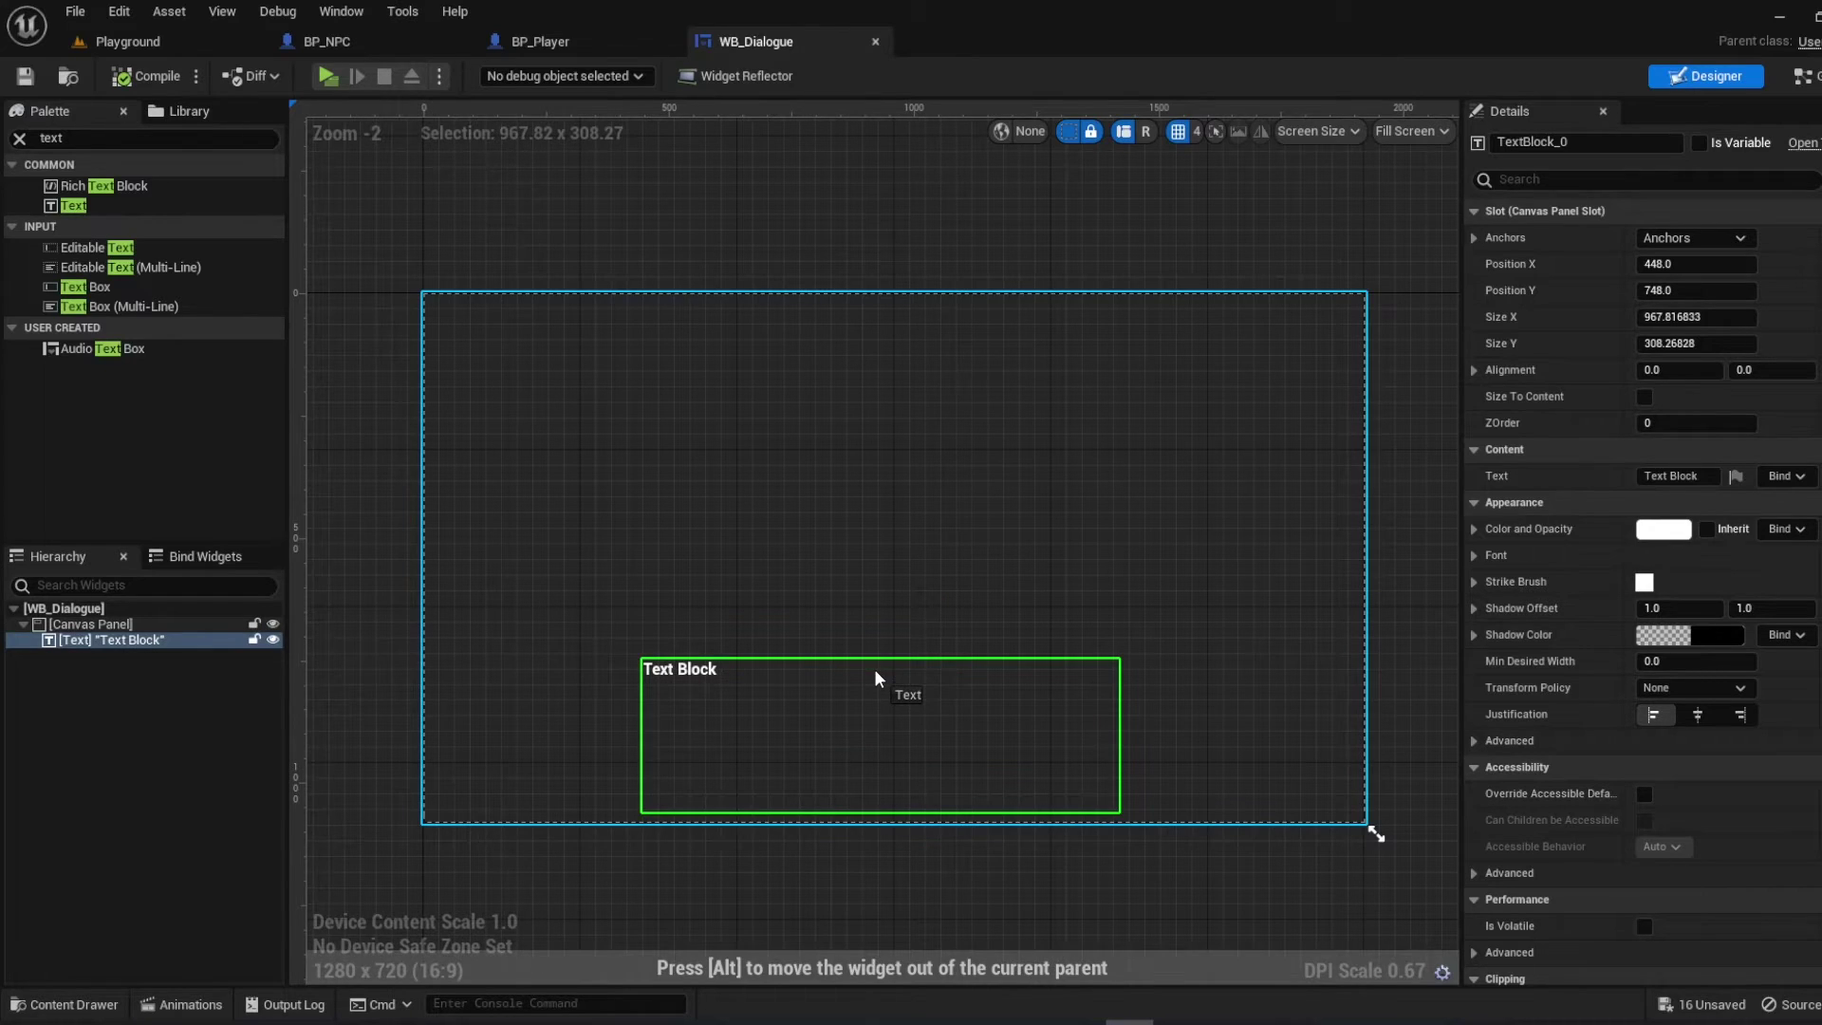
drag(643, 737, 541, 736)
drag(1122, 732, 1213, 727)
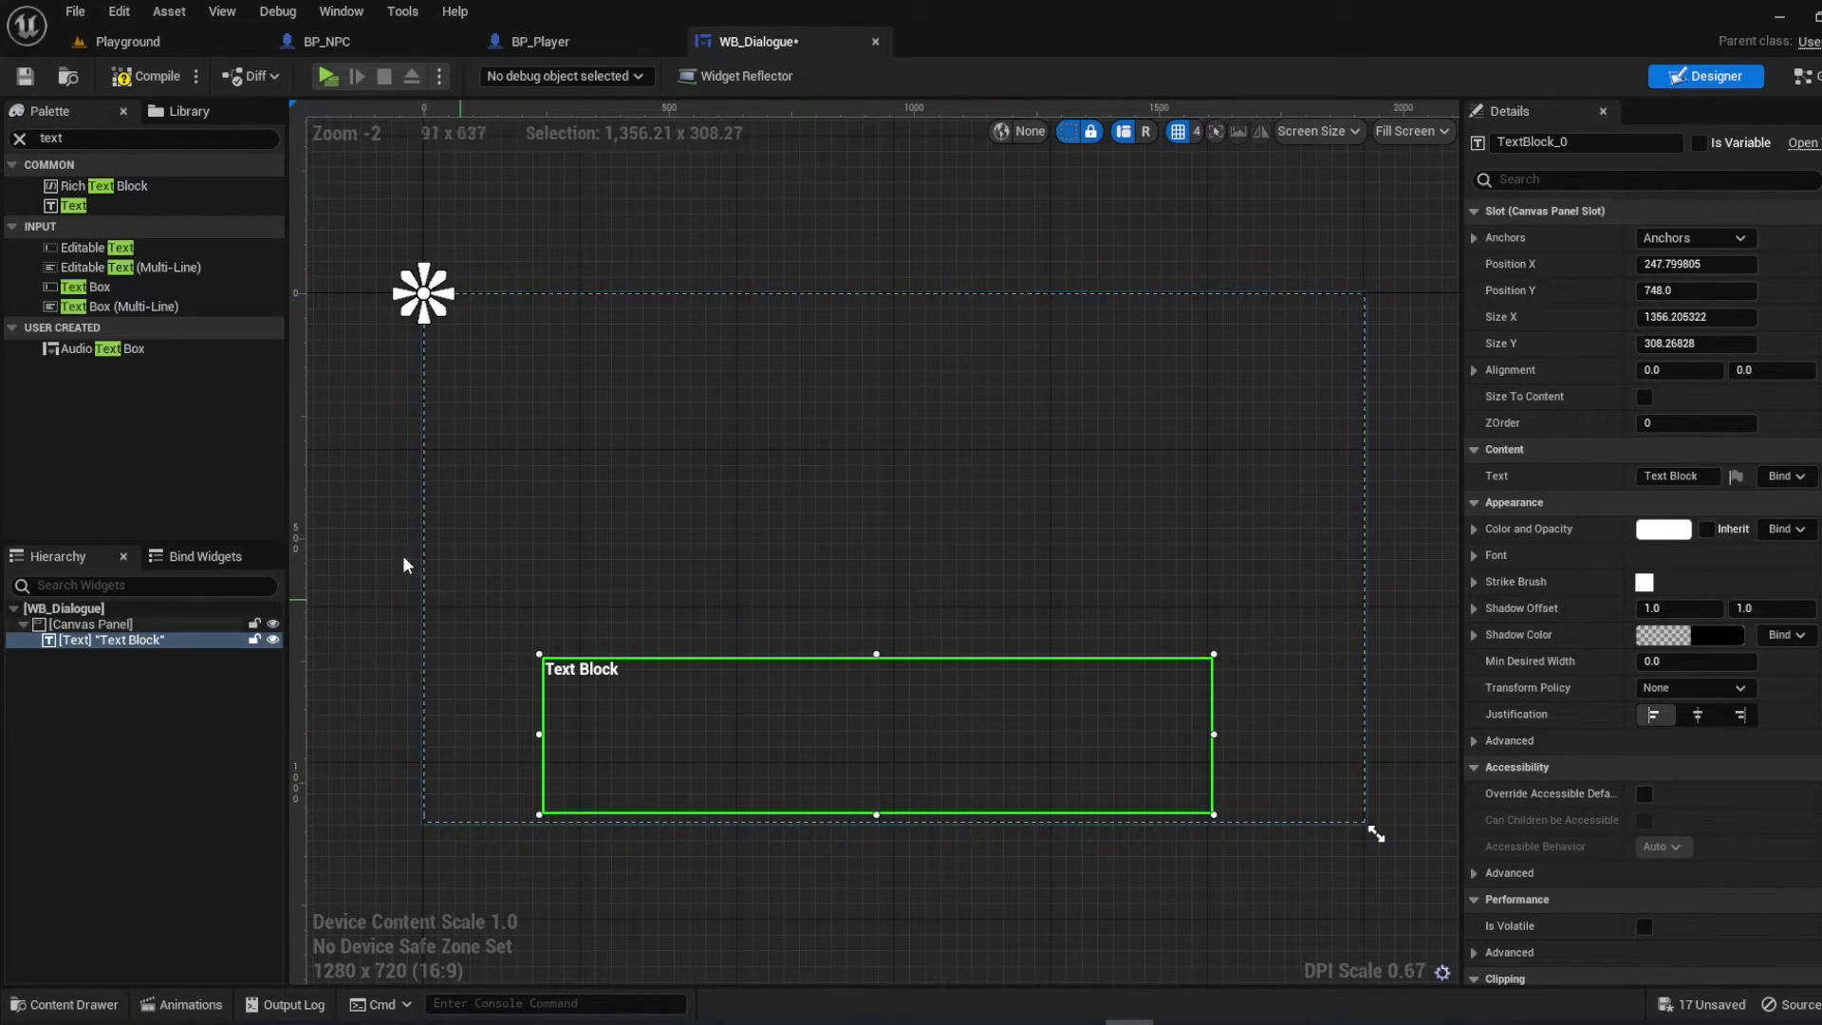
Split the text block's anchors, set its text to Example Text, and save
drag(450, 295, 1246, 809)
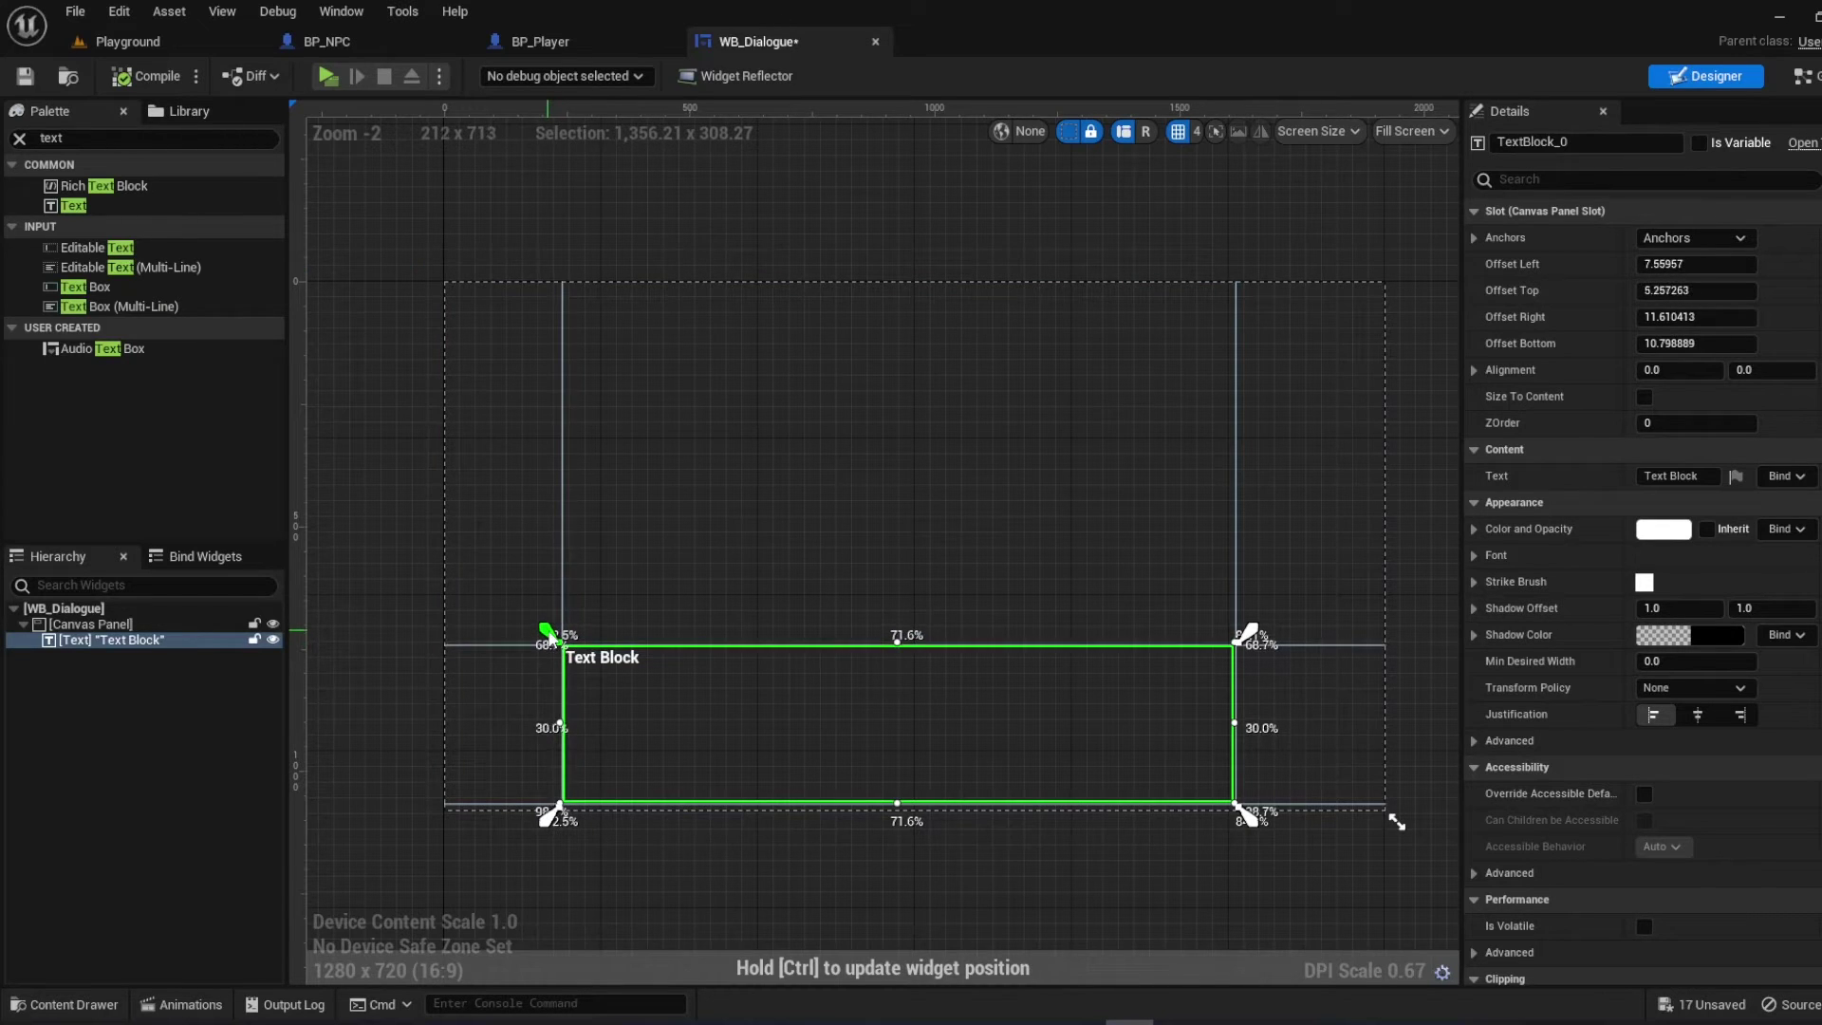
drag(435, 274, 556, 640)
click(25, 76)
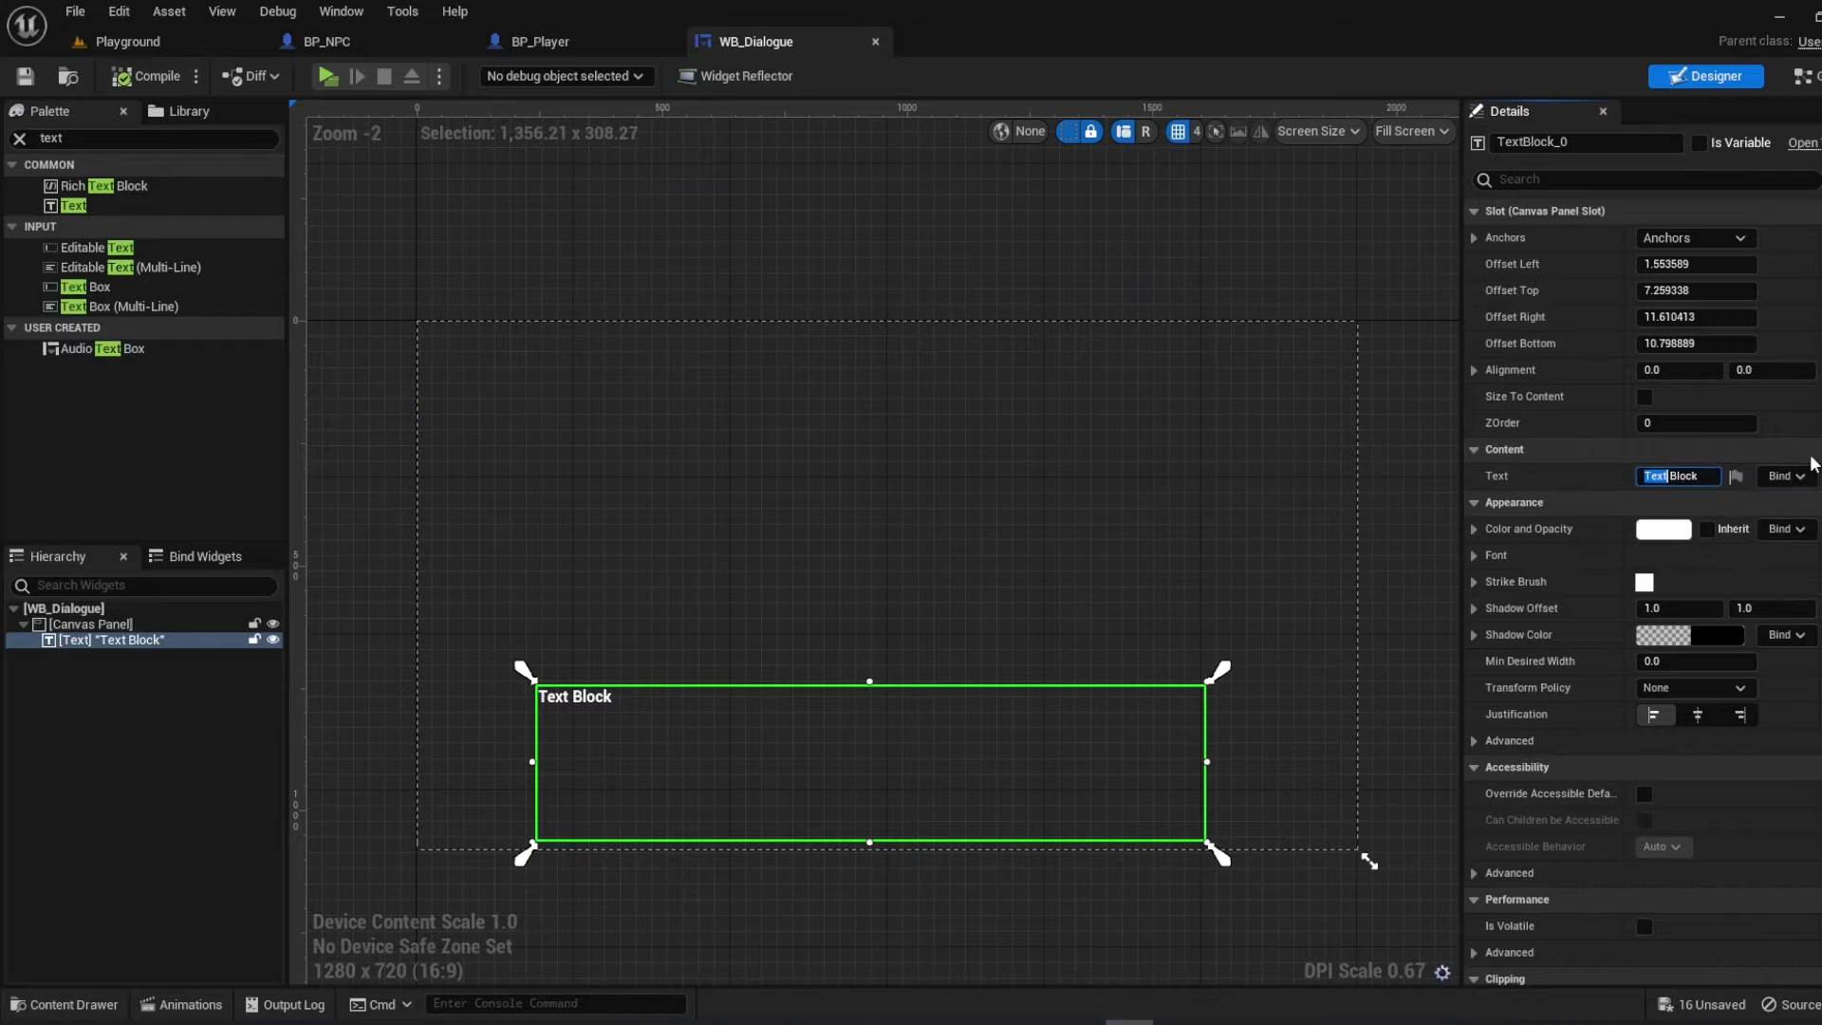
text(Exam)
text(ple)
text( Tes)
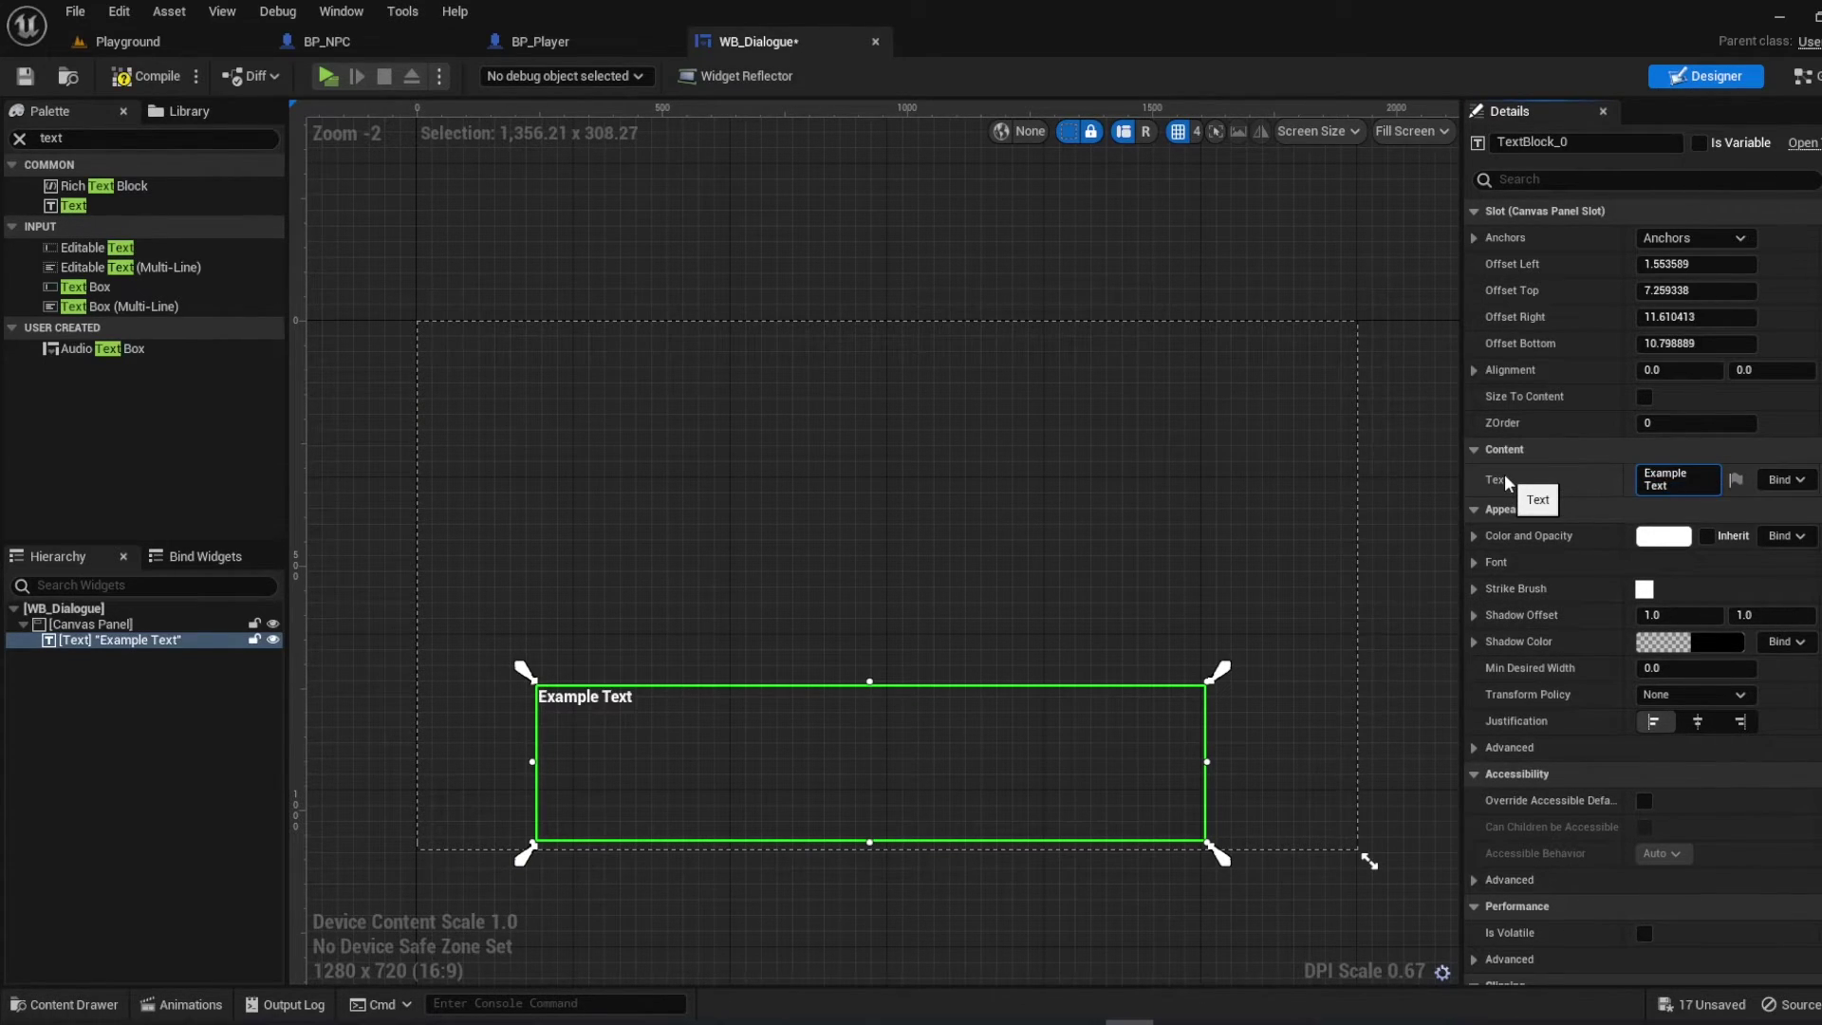
key(Return)
key(ctrl+s)
scroll(569, 631, up, 4)
scroll(338, 407, up, 6)
scroll(337, 407, up, 5)
Give the text a drop shadow offset and adjust its shadow and text colours
drag(1682, 578, 1708, 579)
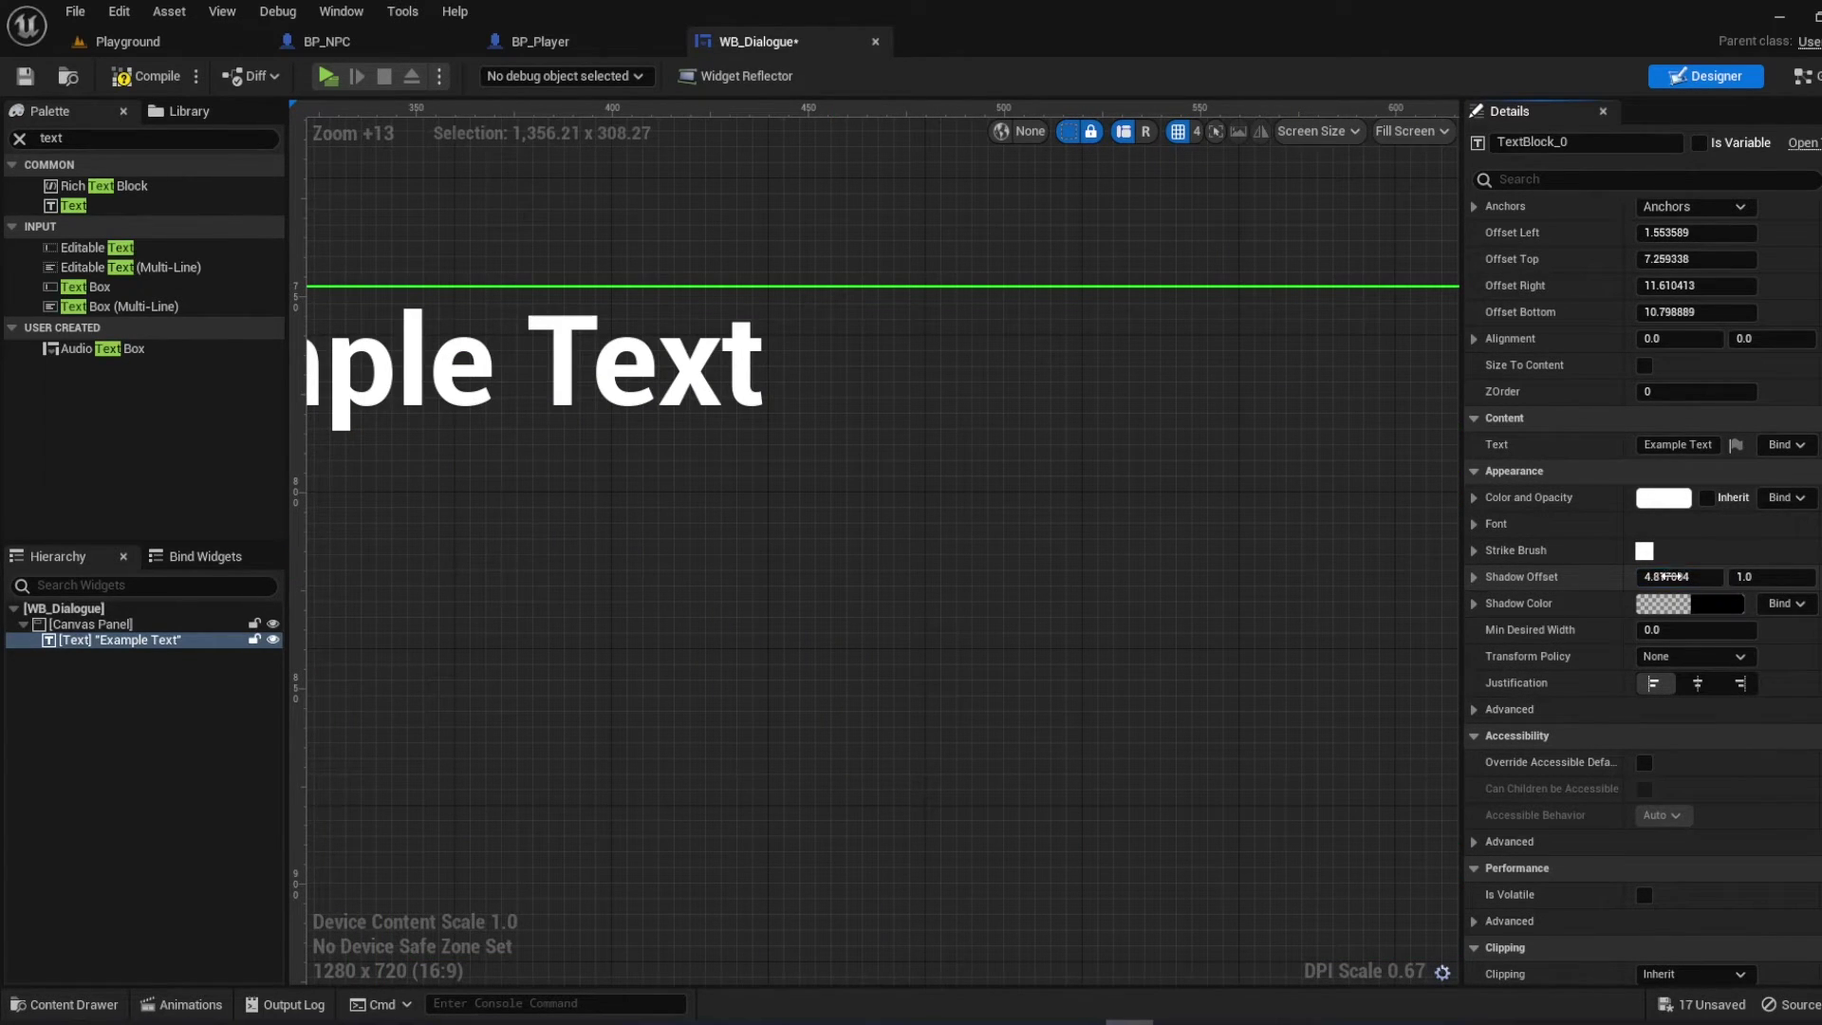
click(1680, 615)
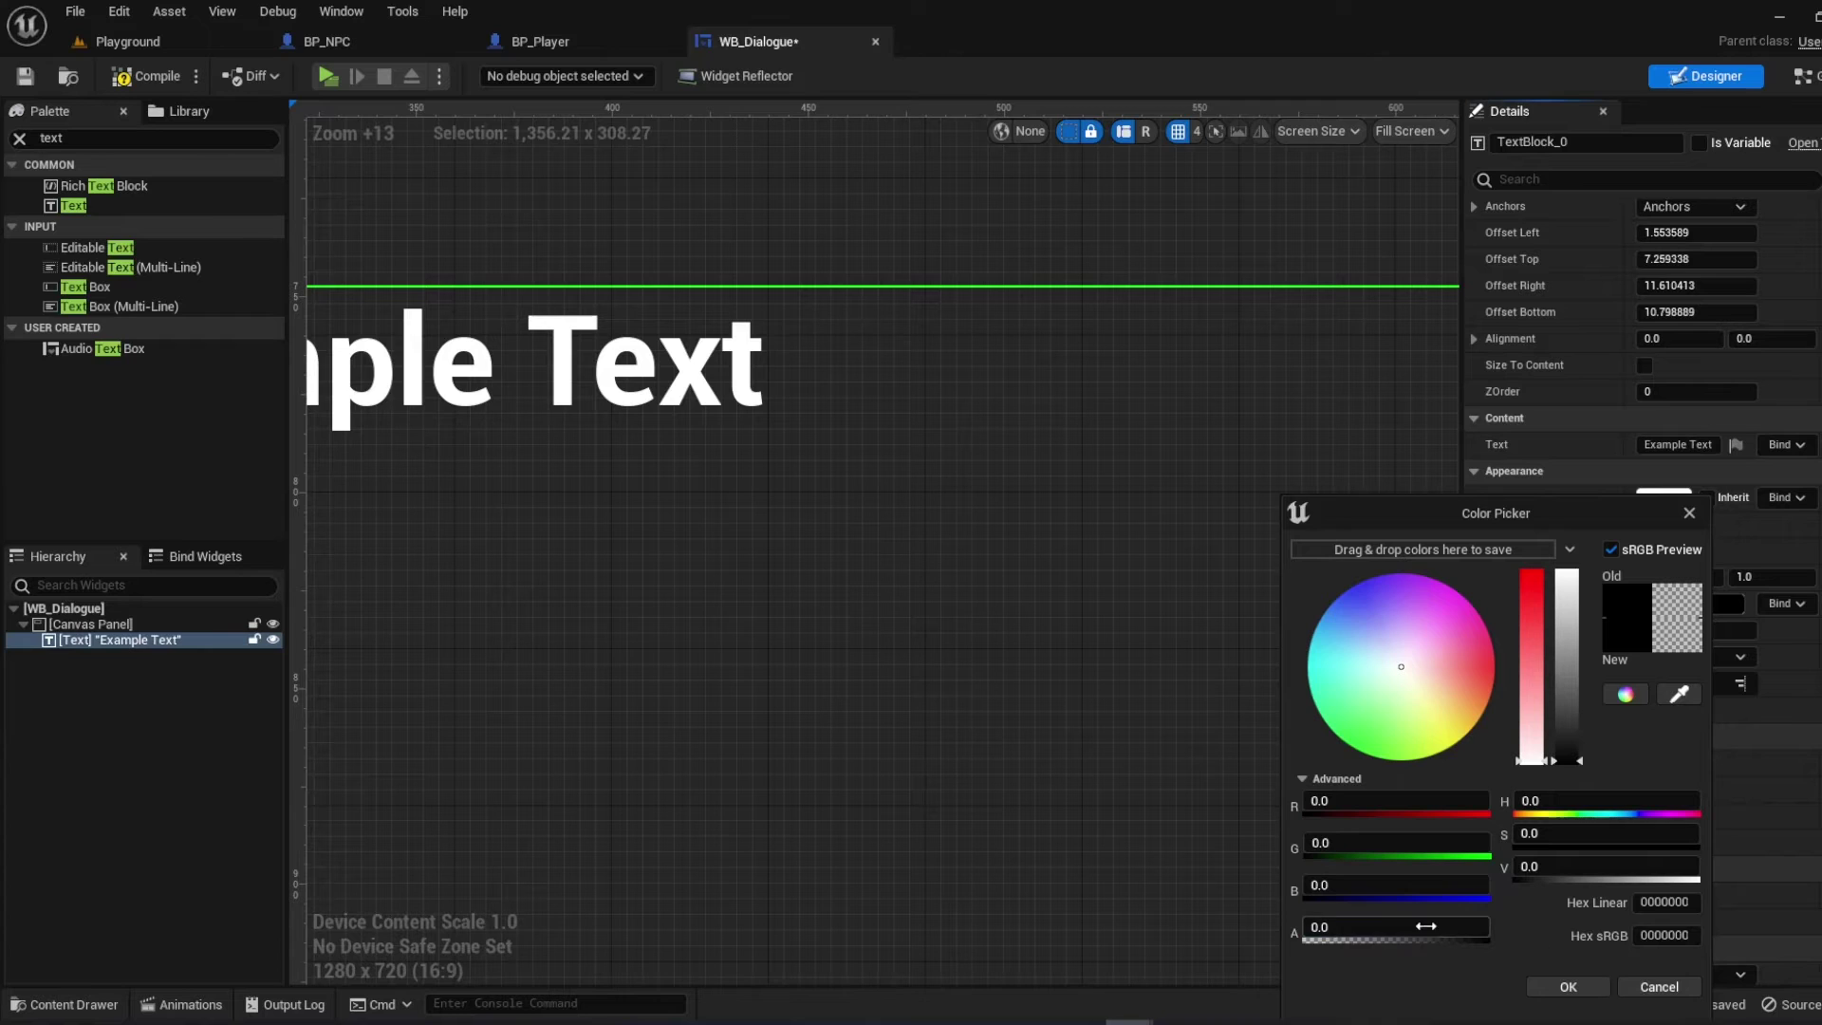
click(1376, 923)
click(1568, 987)
scroll(883, 700, down, 4)
scroll(1160, 595, down, 2)
click(1673, 528)
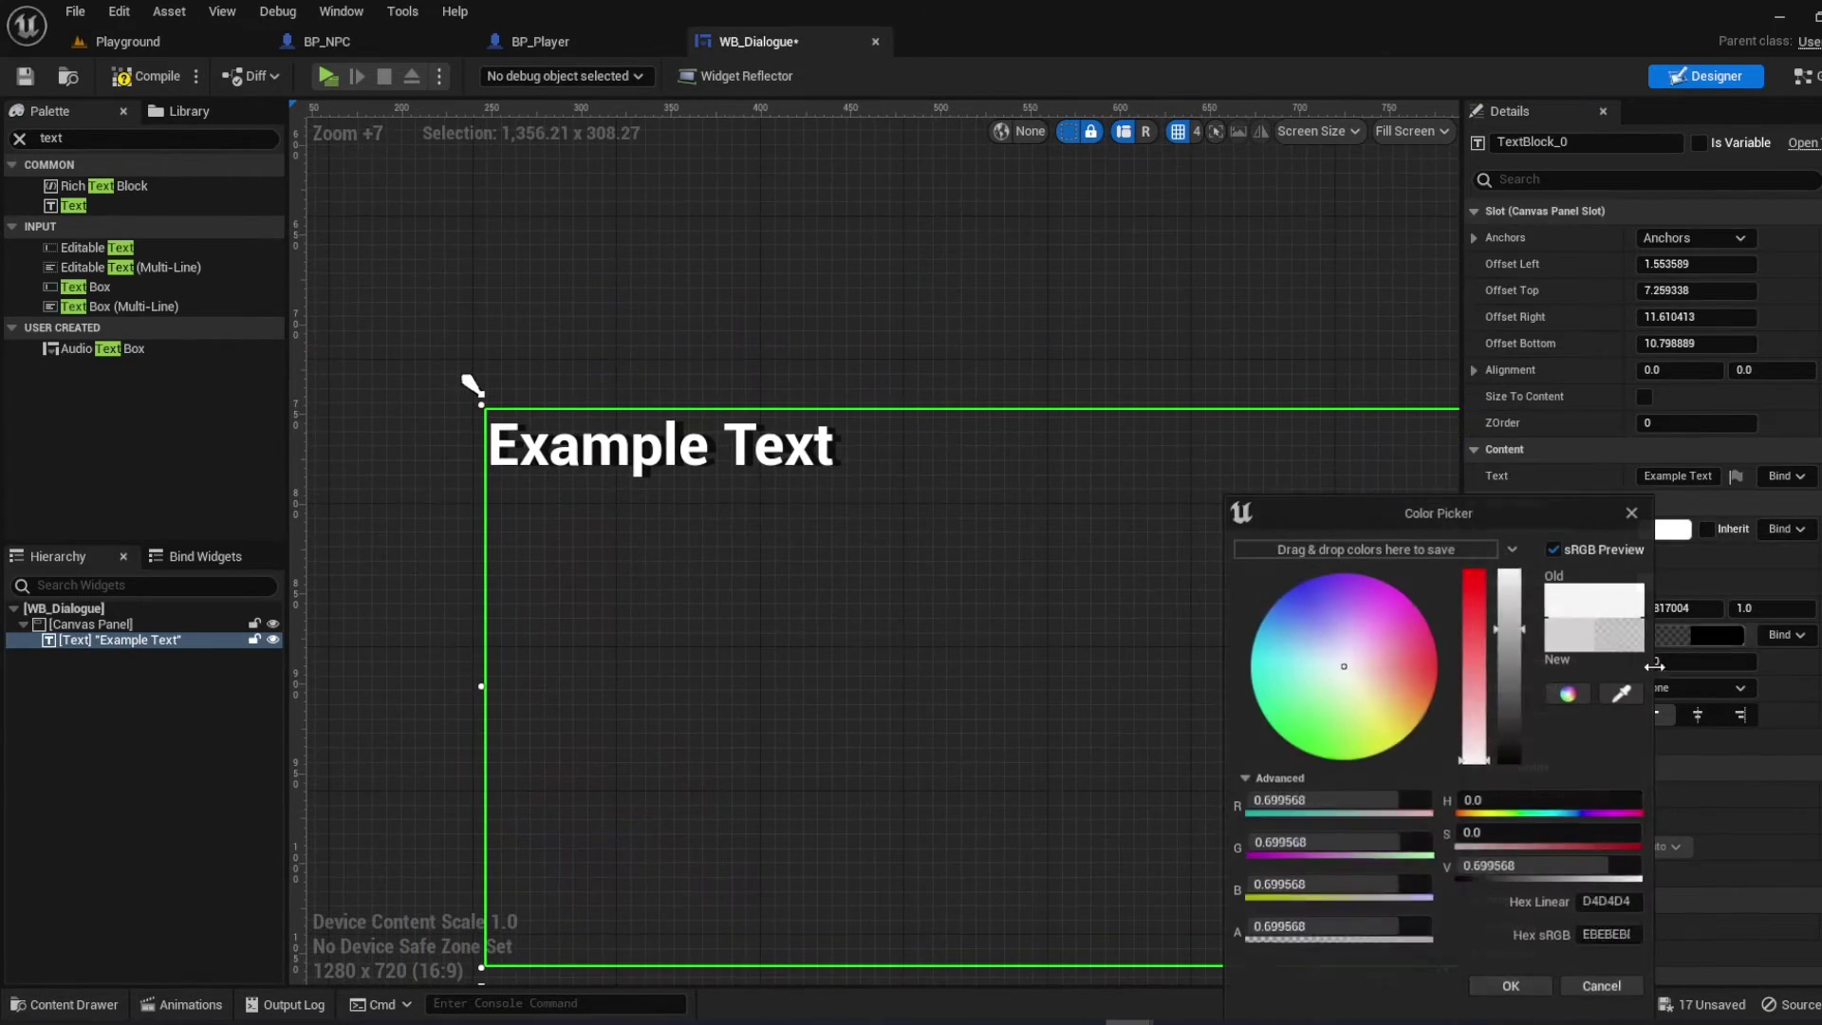
drag(1485, 866, 1566, 866)
click(1511, 987)
scroll(1582, 331, down, 2)
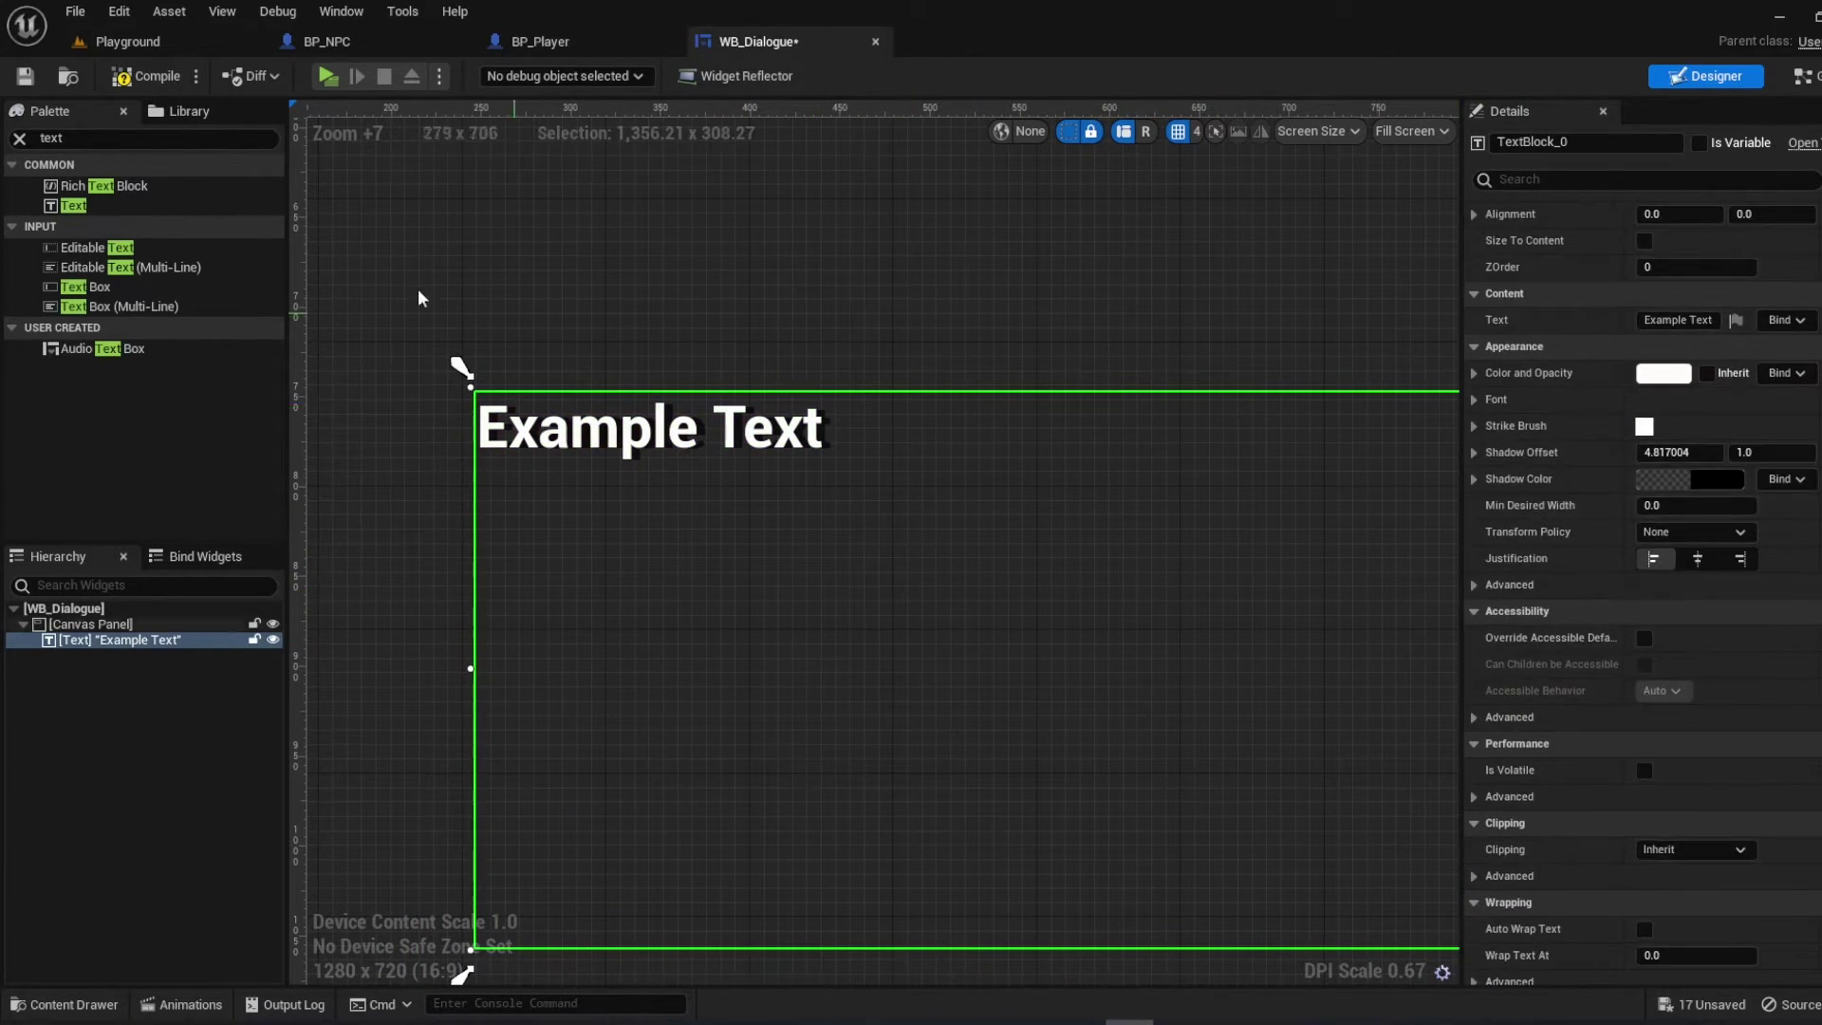
Add an Image widget under the canvas panel stretched to cover the text box
click(20, 79)
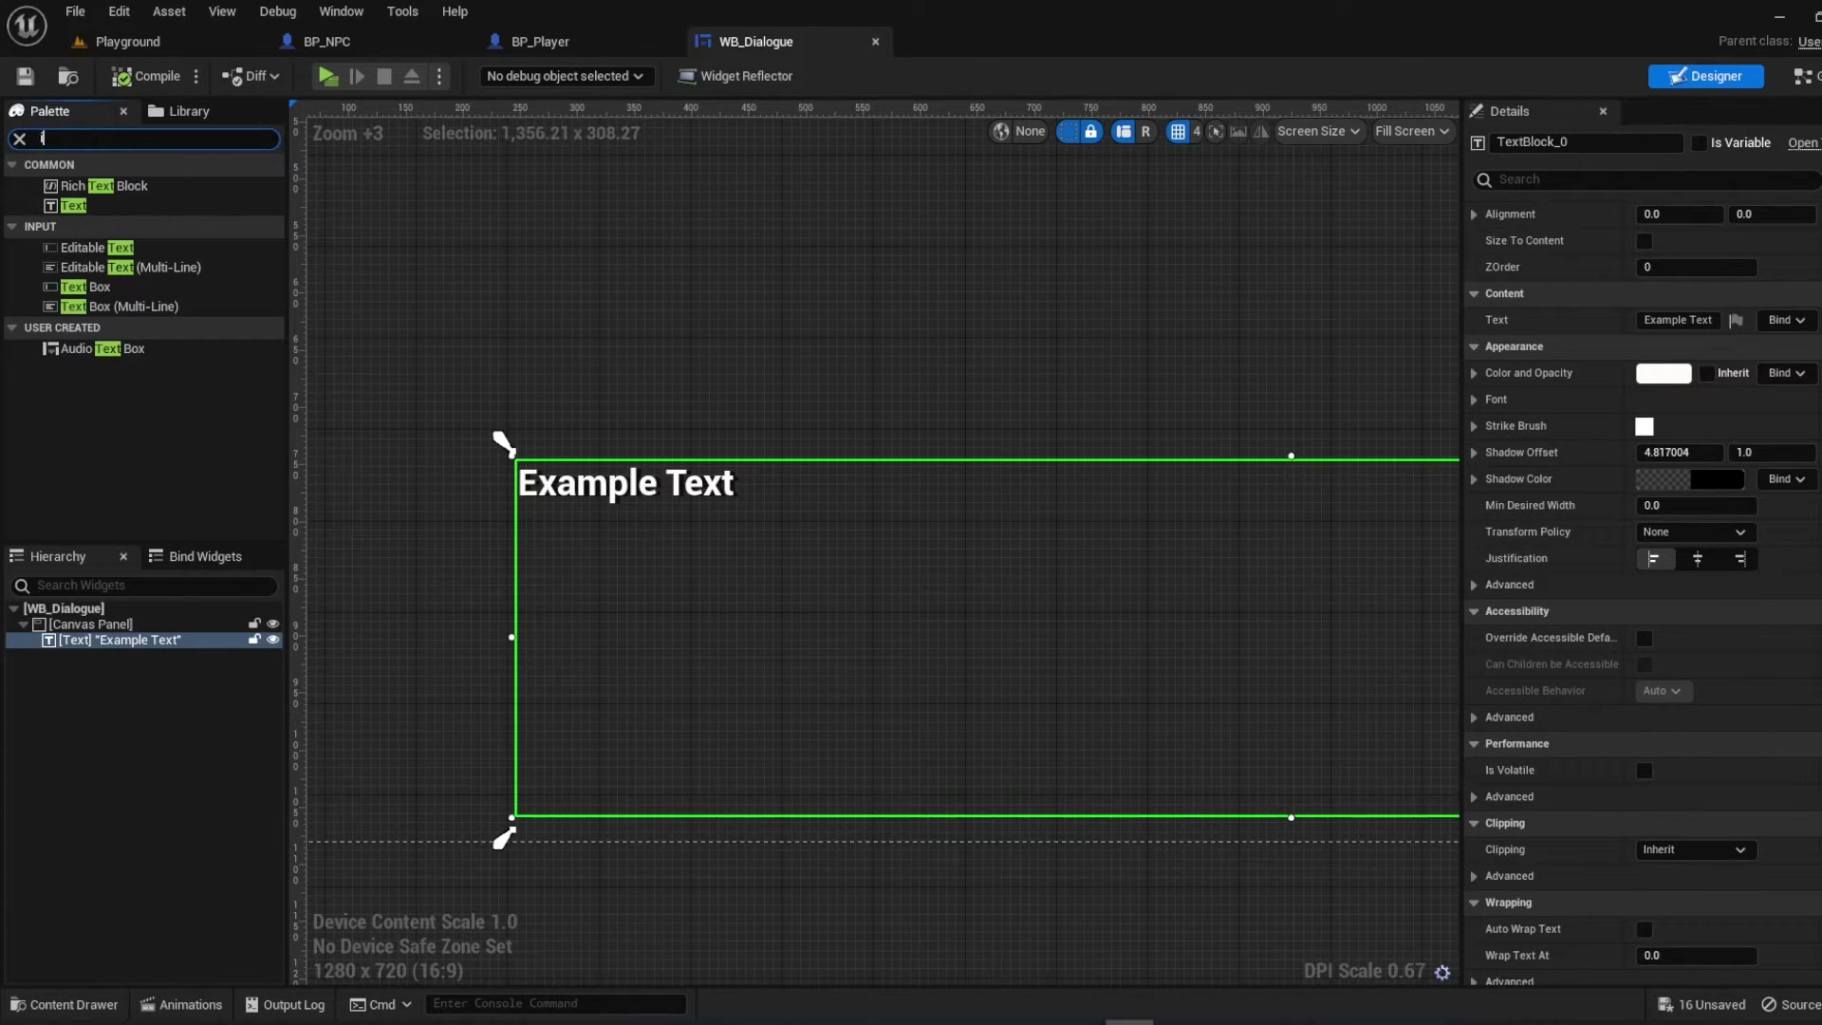
drag(79, 185, 577, 543)
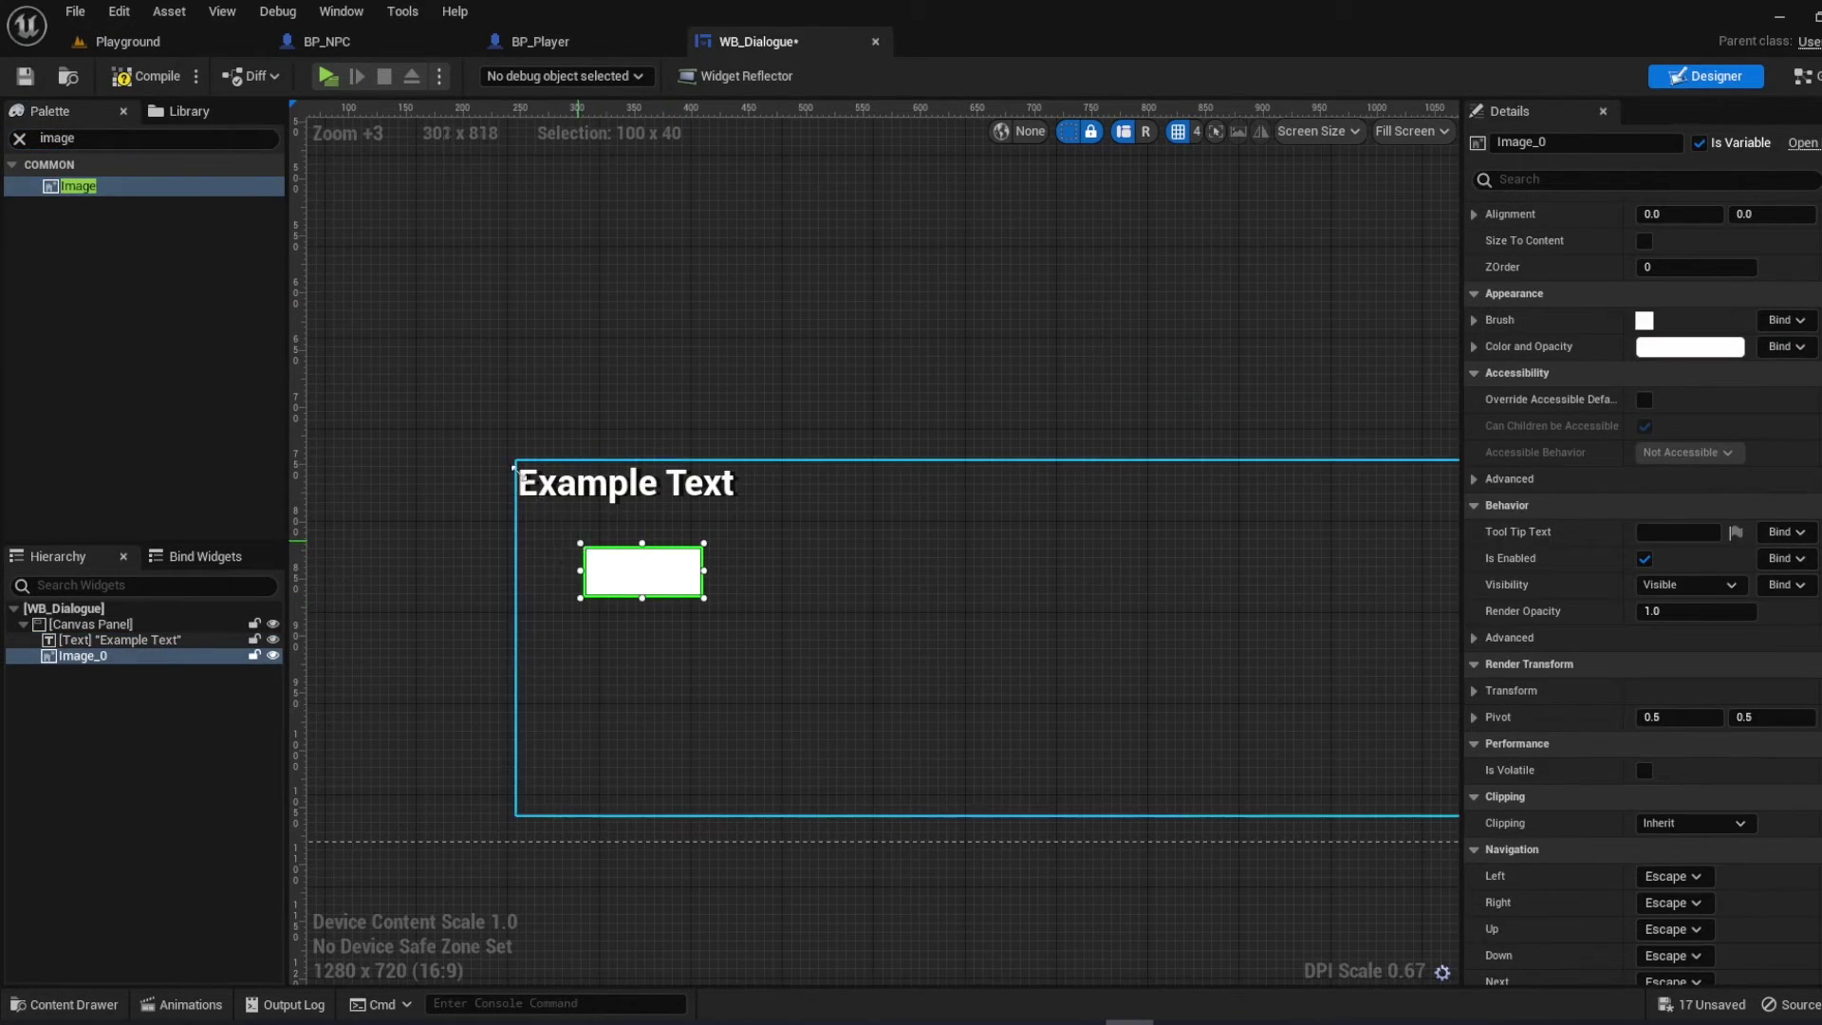
drag(514, 468, 509, 458)
scroll(719, 527, down, 3)
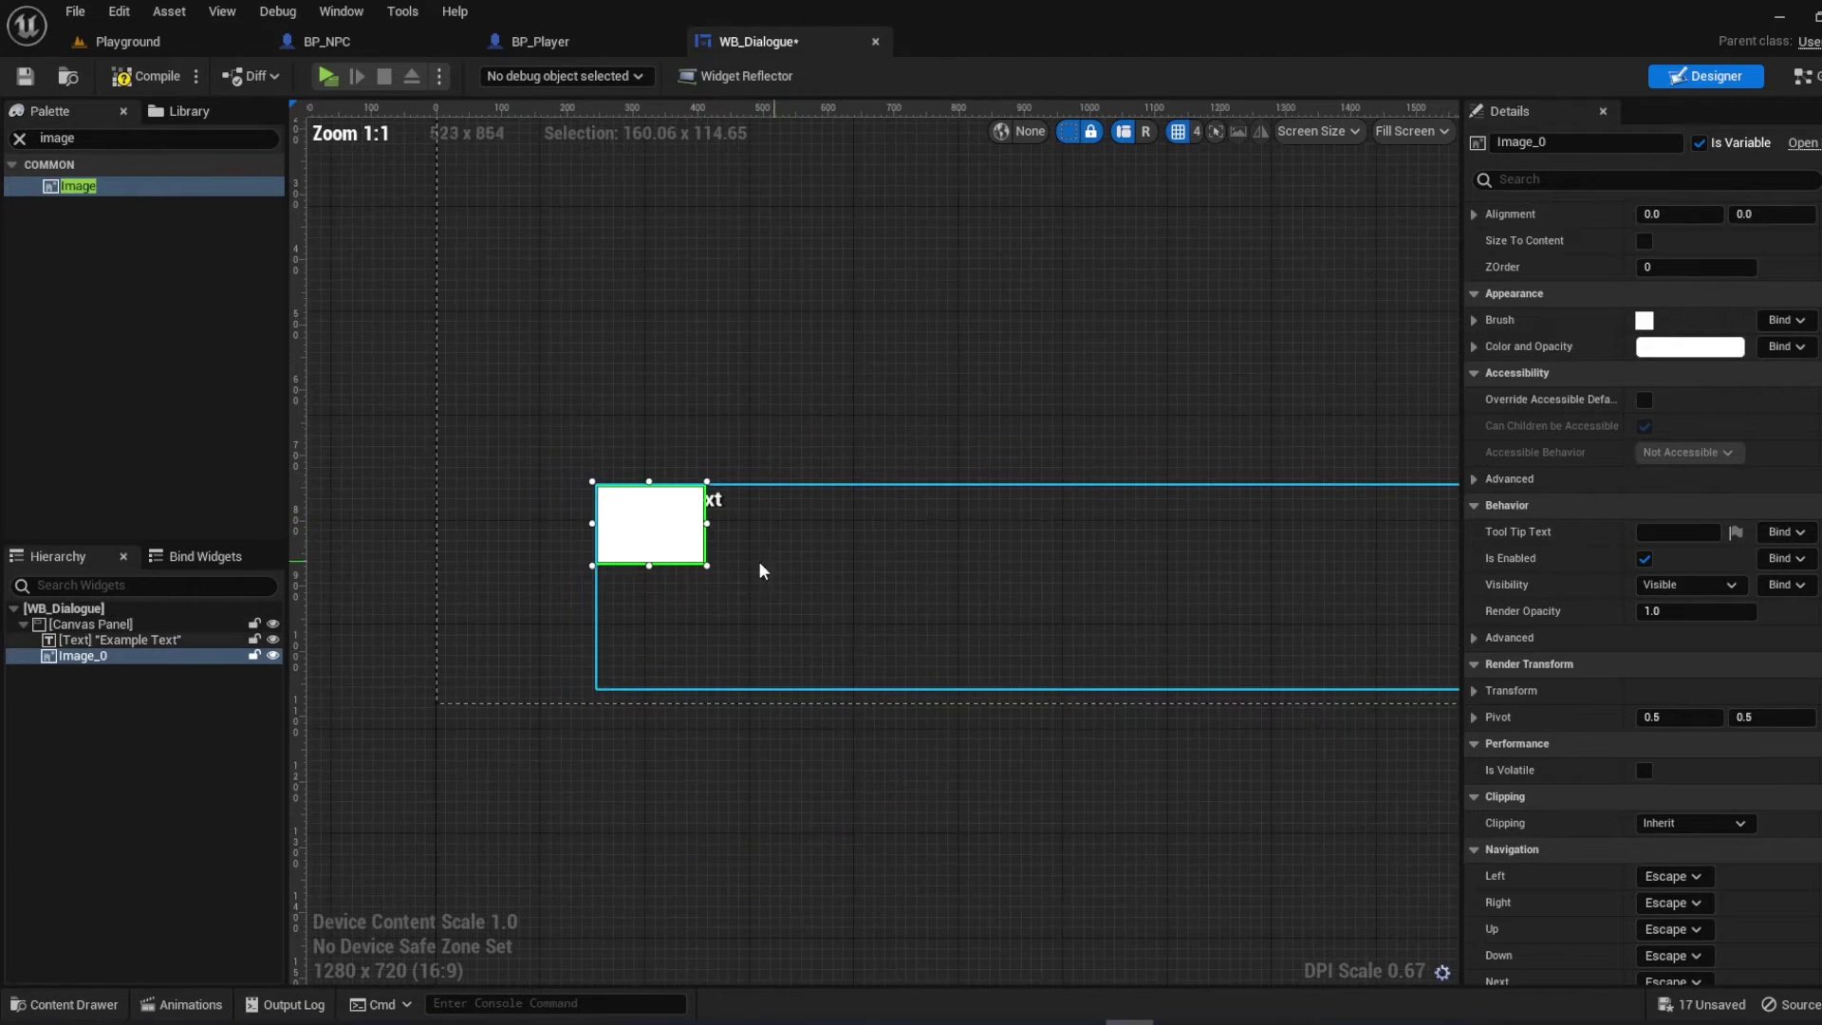
drag(1274, 680, 1331, 669)
mouse_move(63, 655)
mouse_down()
mouse_move(80, 642)
mouse_move(85, 660)
mouse_up()
right_drag(1425, 651, 922, 615)
click(822, 632)
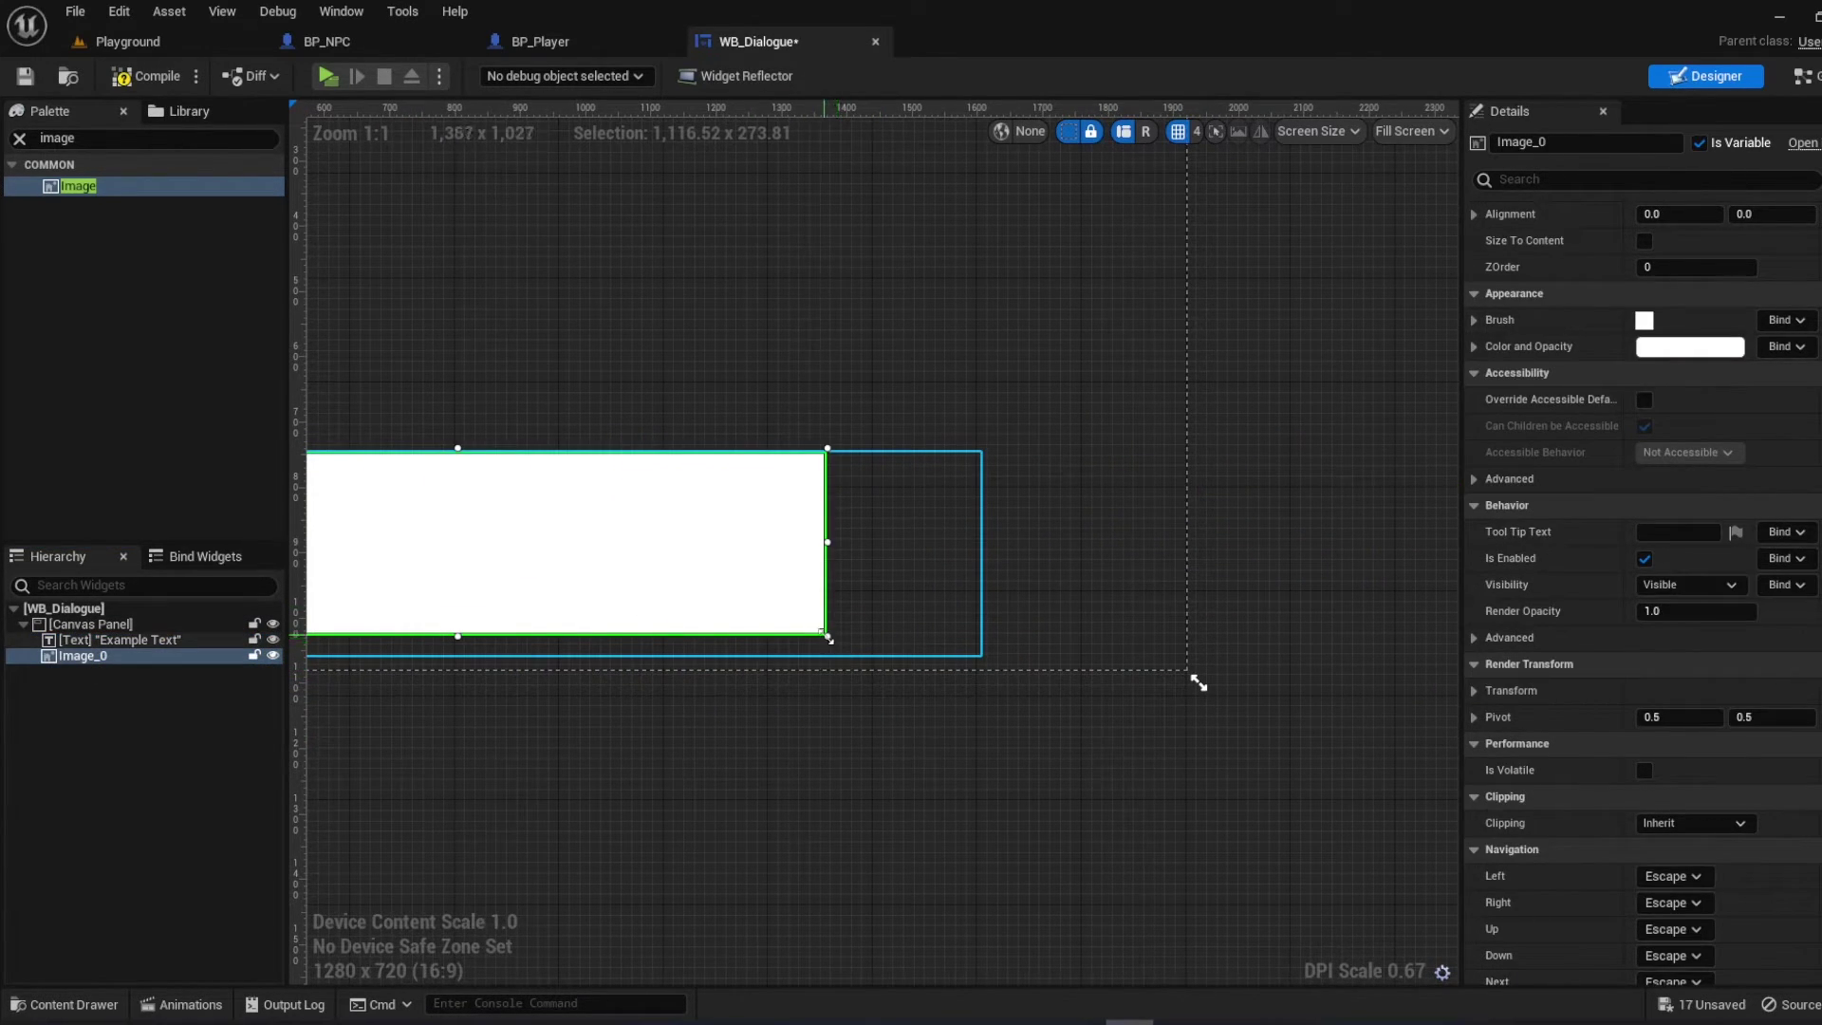
drag(829, 637, 984, 660)
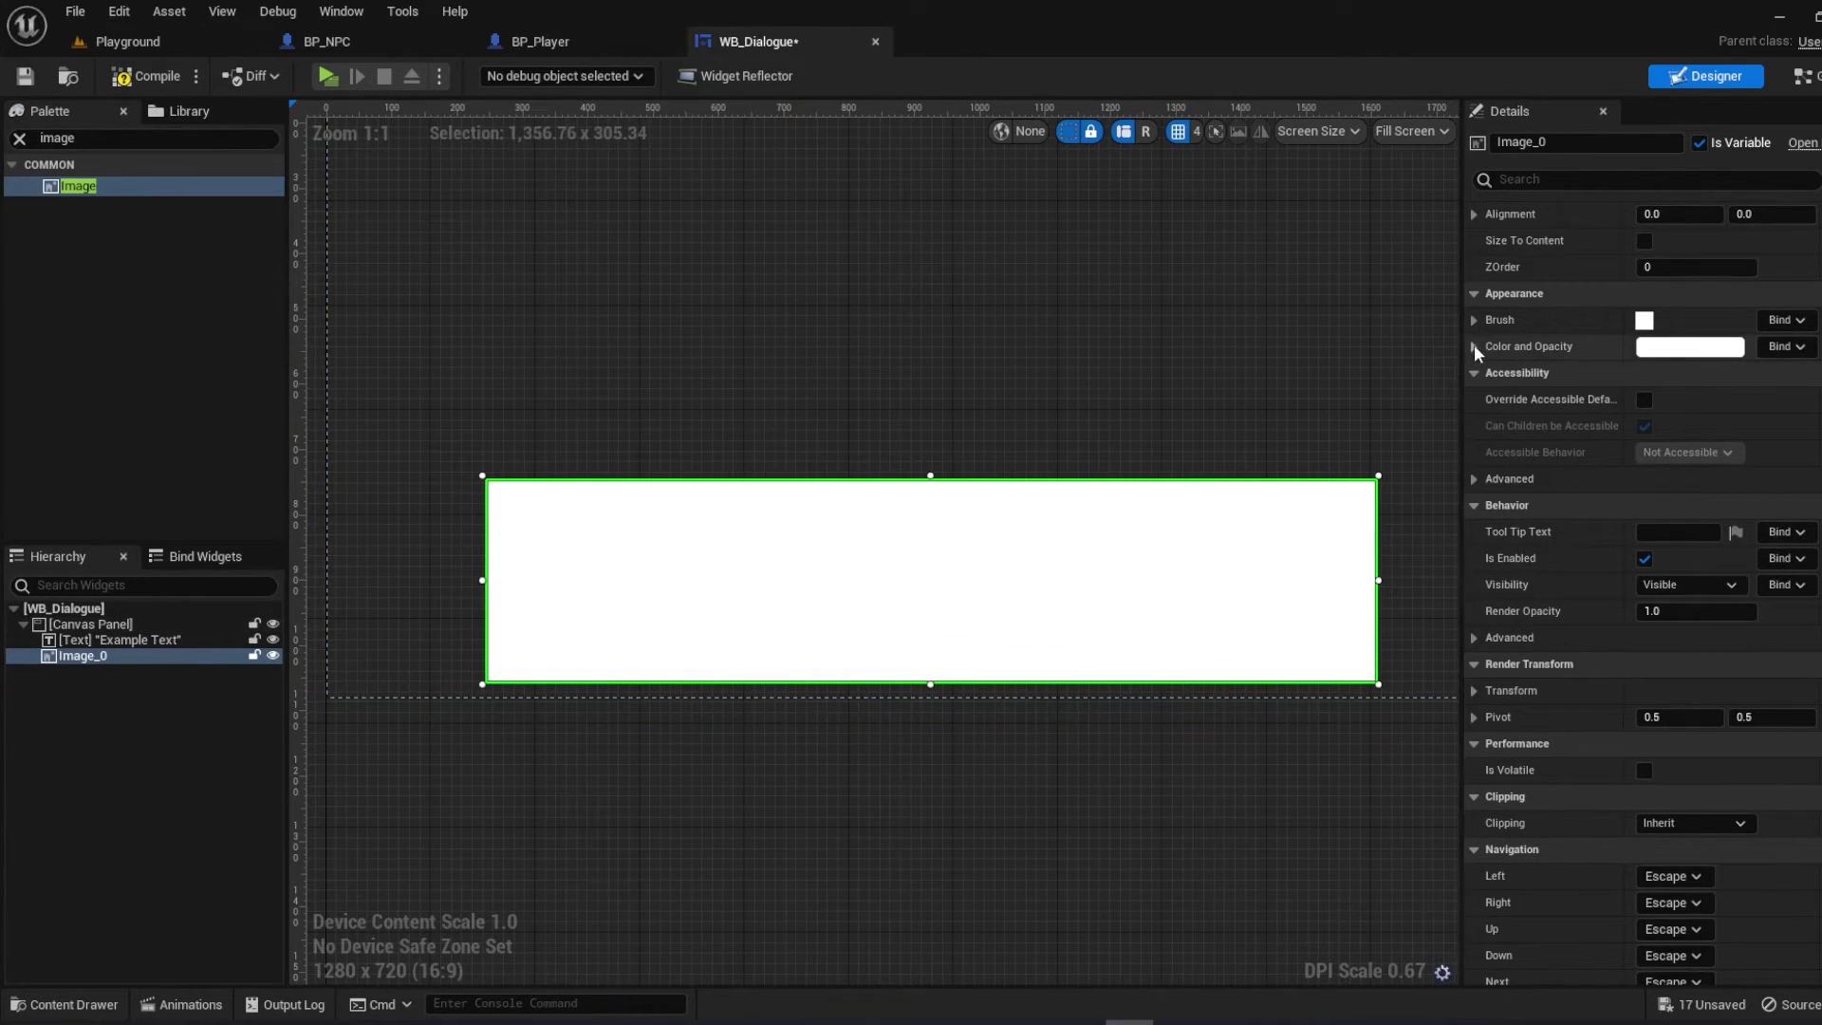
Colour the image black with alpha 0.193 for a translucent box
click(1690, 346)
drag(1535, 434, 1534, 622)
drag(1378, 791, 1303, 790)
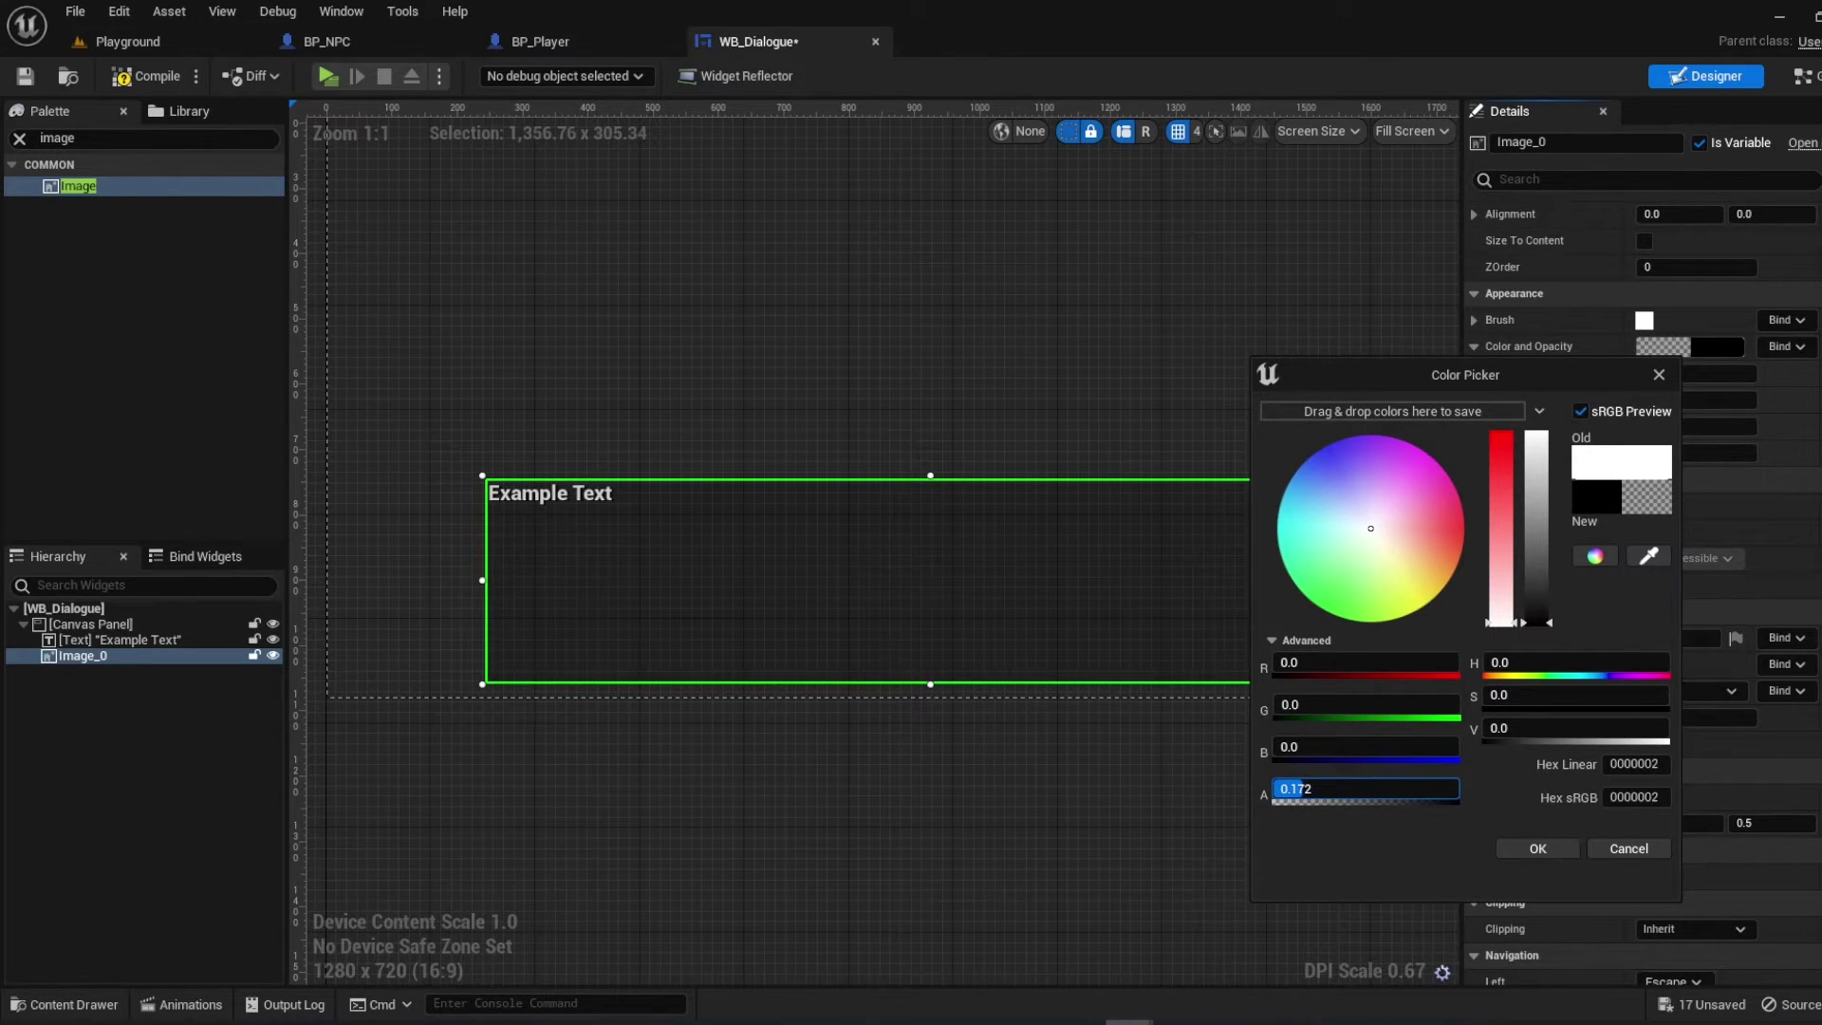
click(1533, 851)
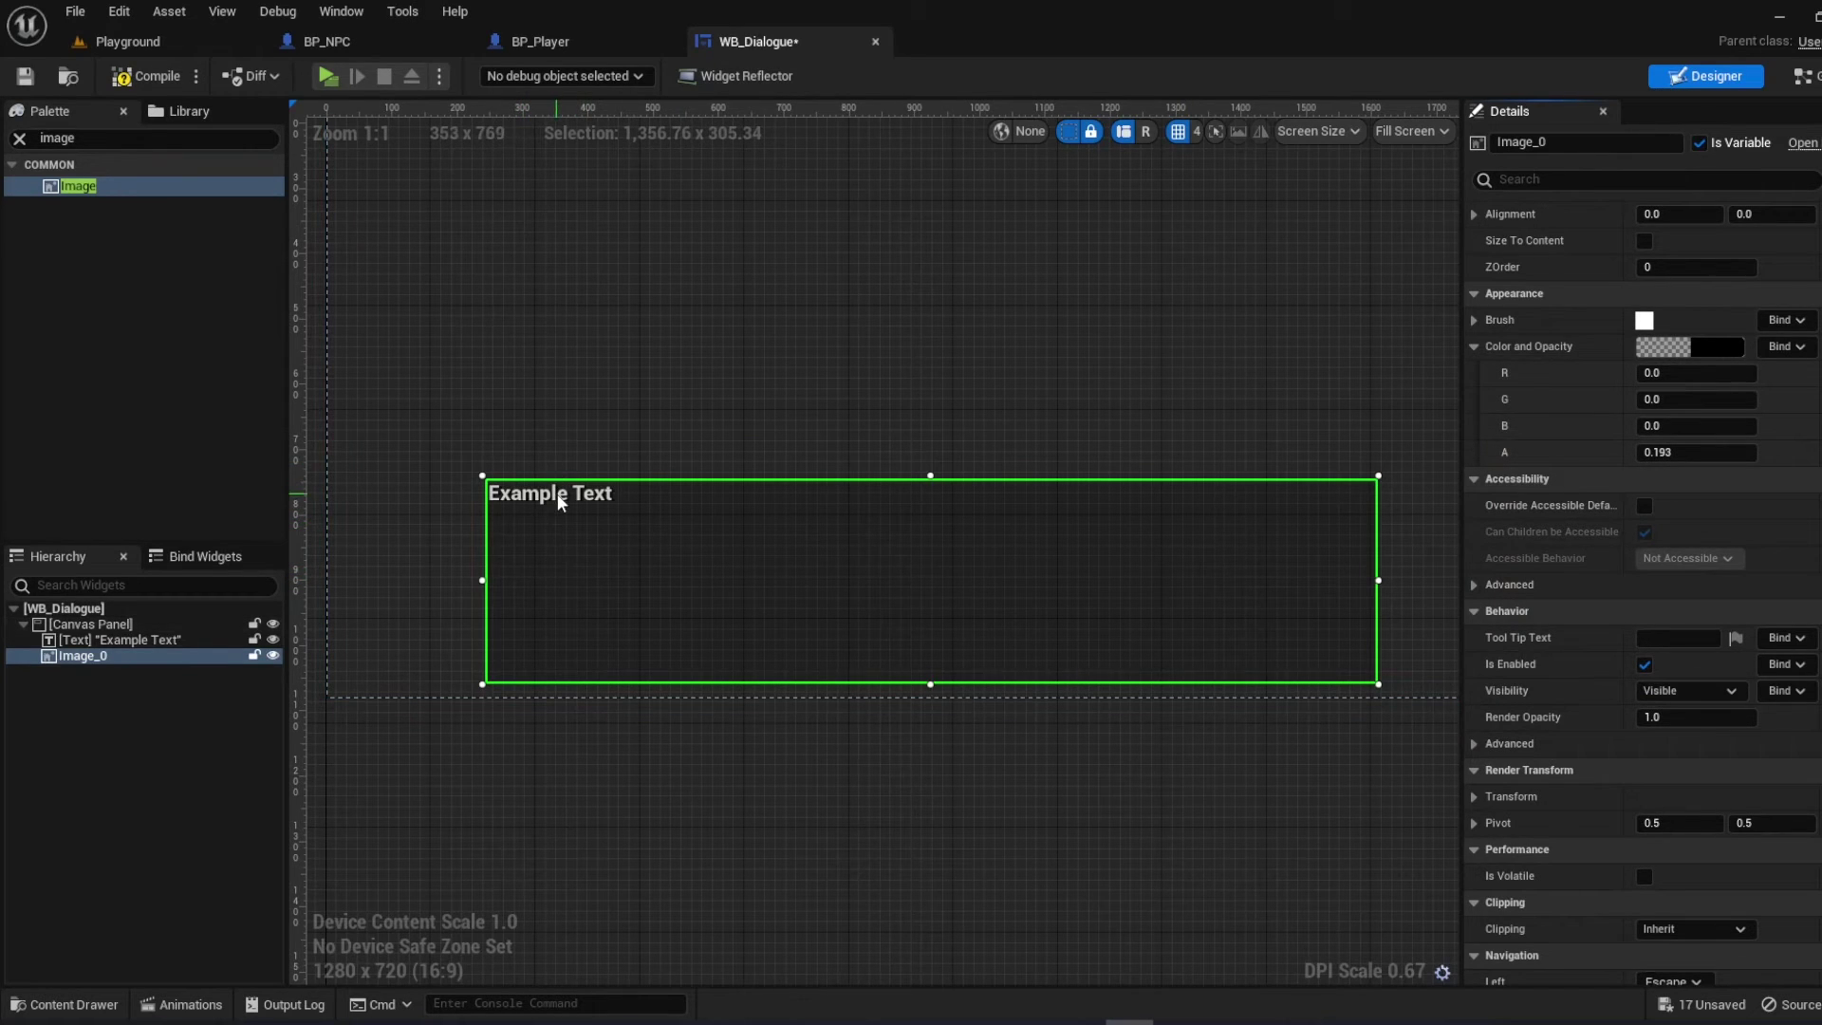
Layer the image behind the text and rename the text block DialogueText
click(599, 526)
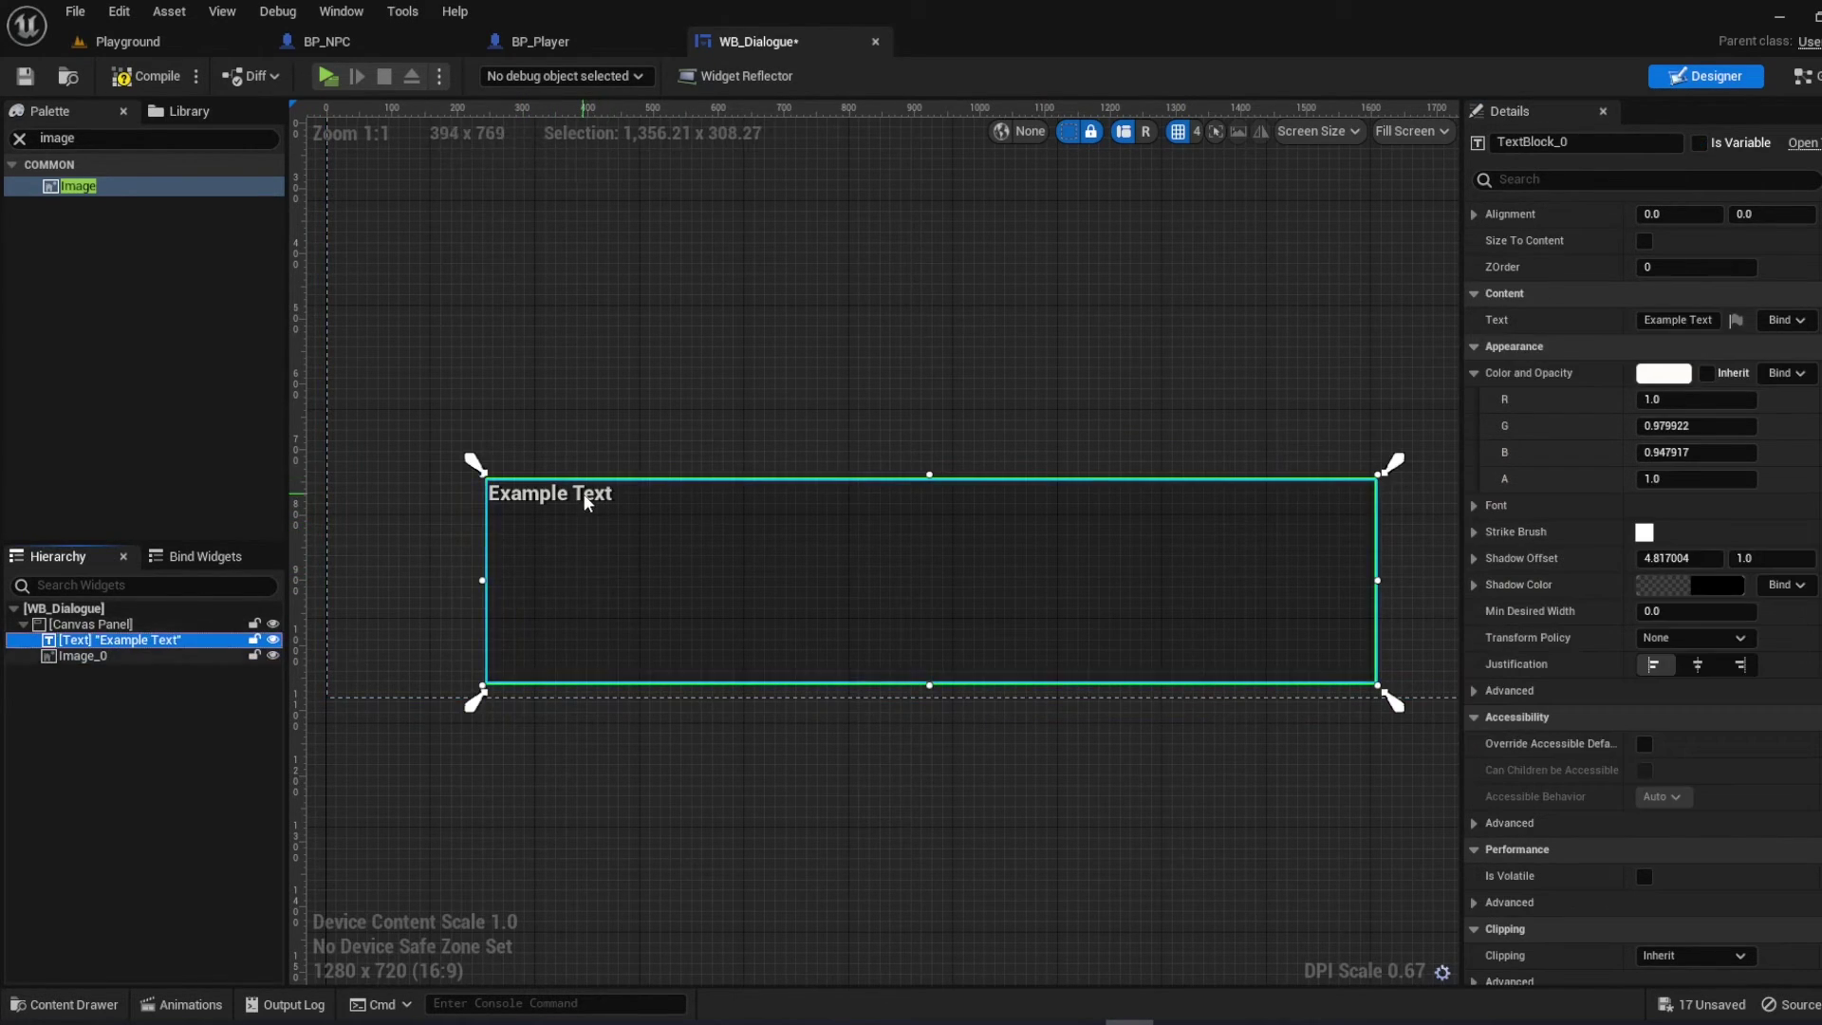
scroll(589, 498, up, 10)
click(89, 641)
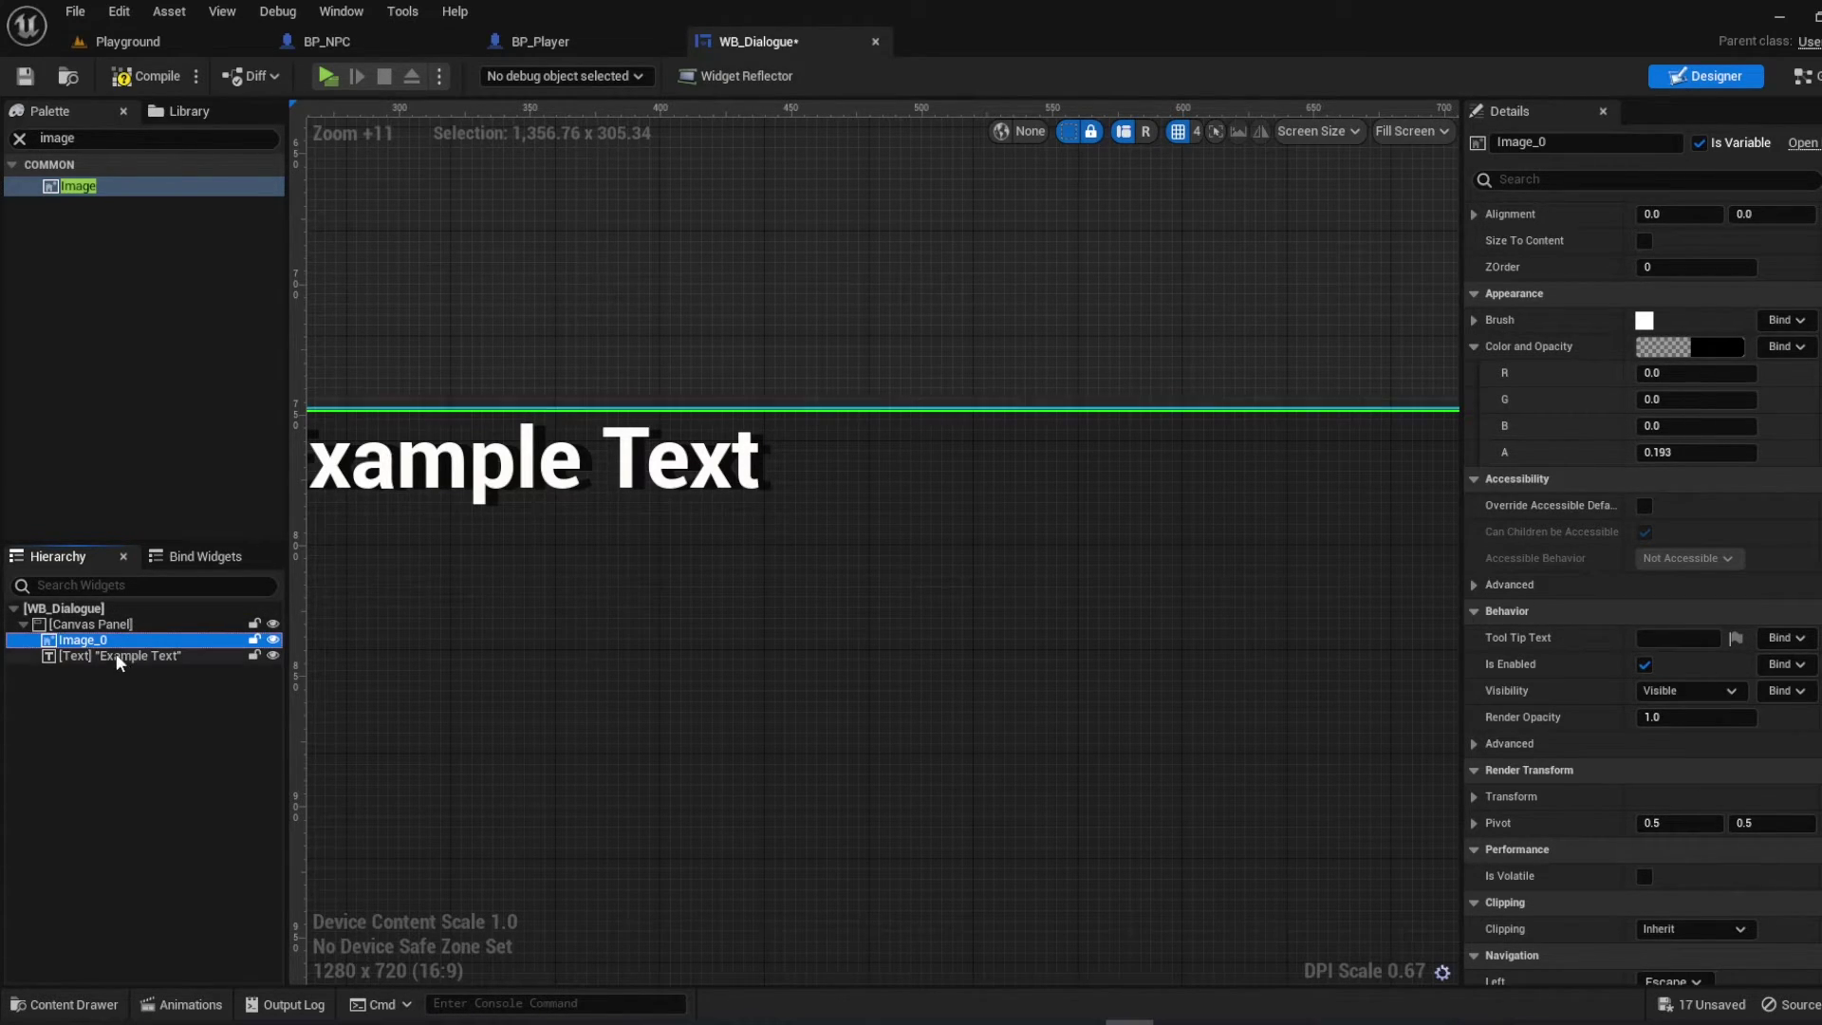
click(142, 655)
click(100, 642)
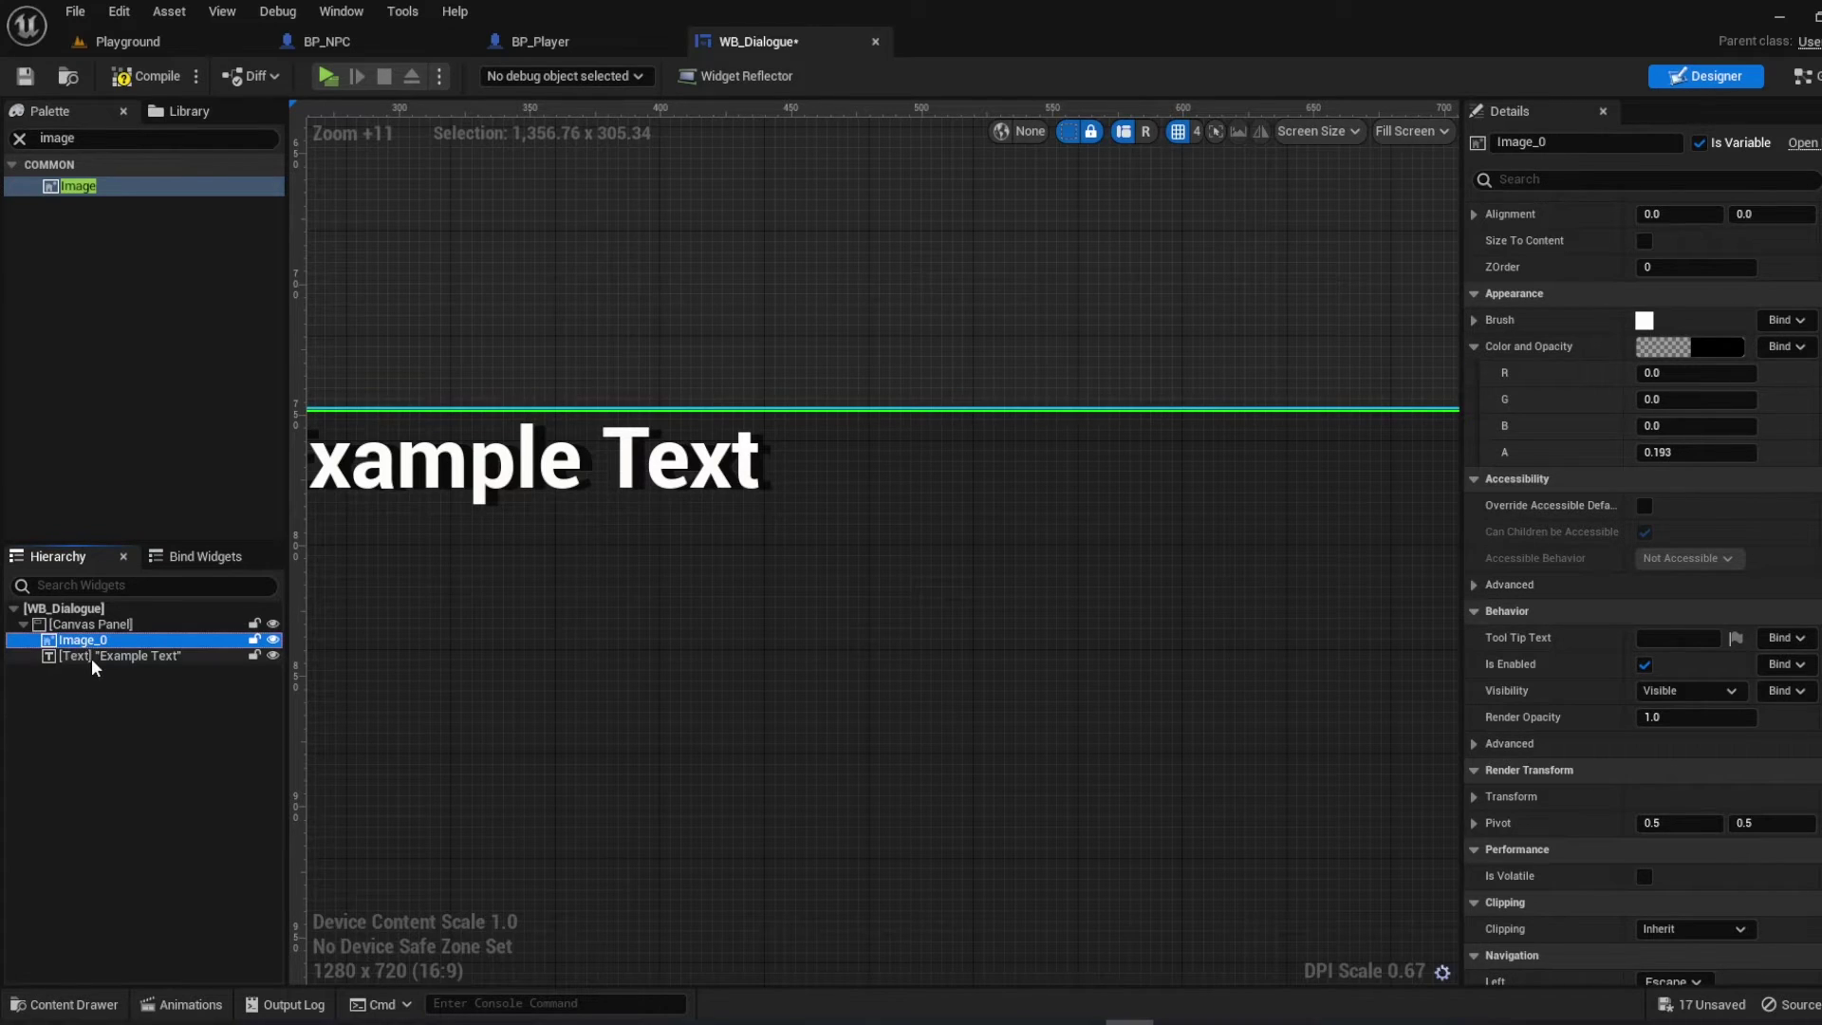
click(94, 657)
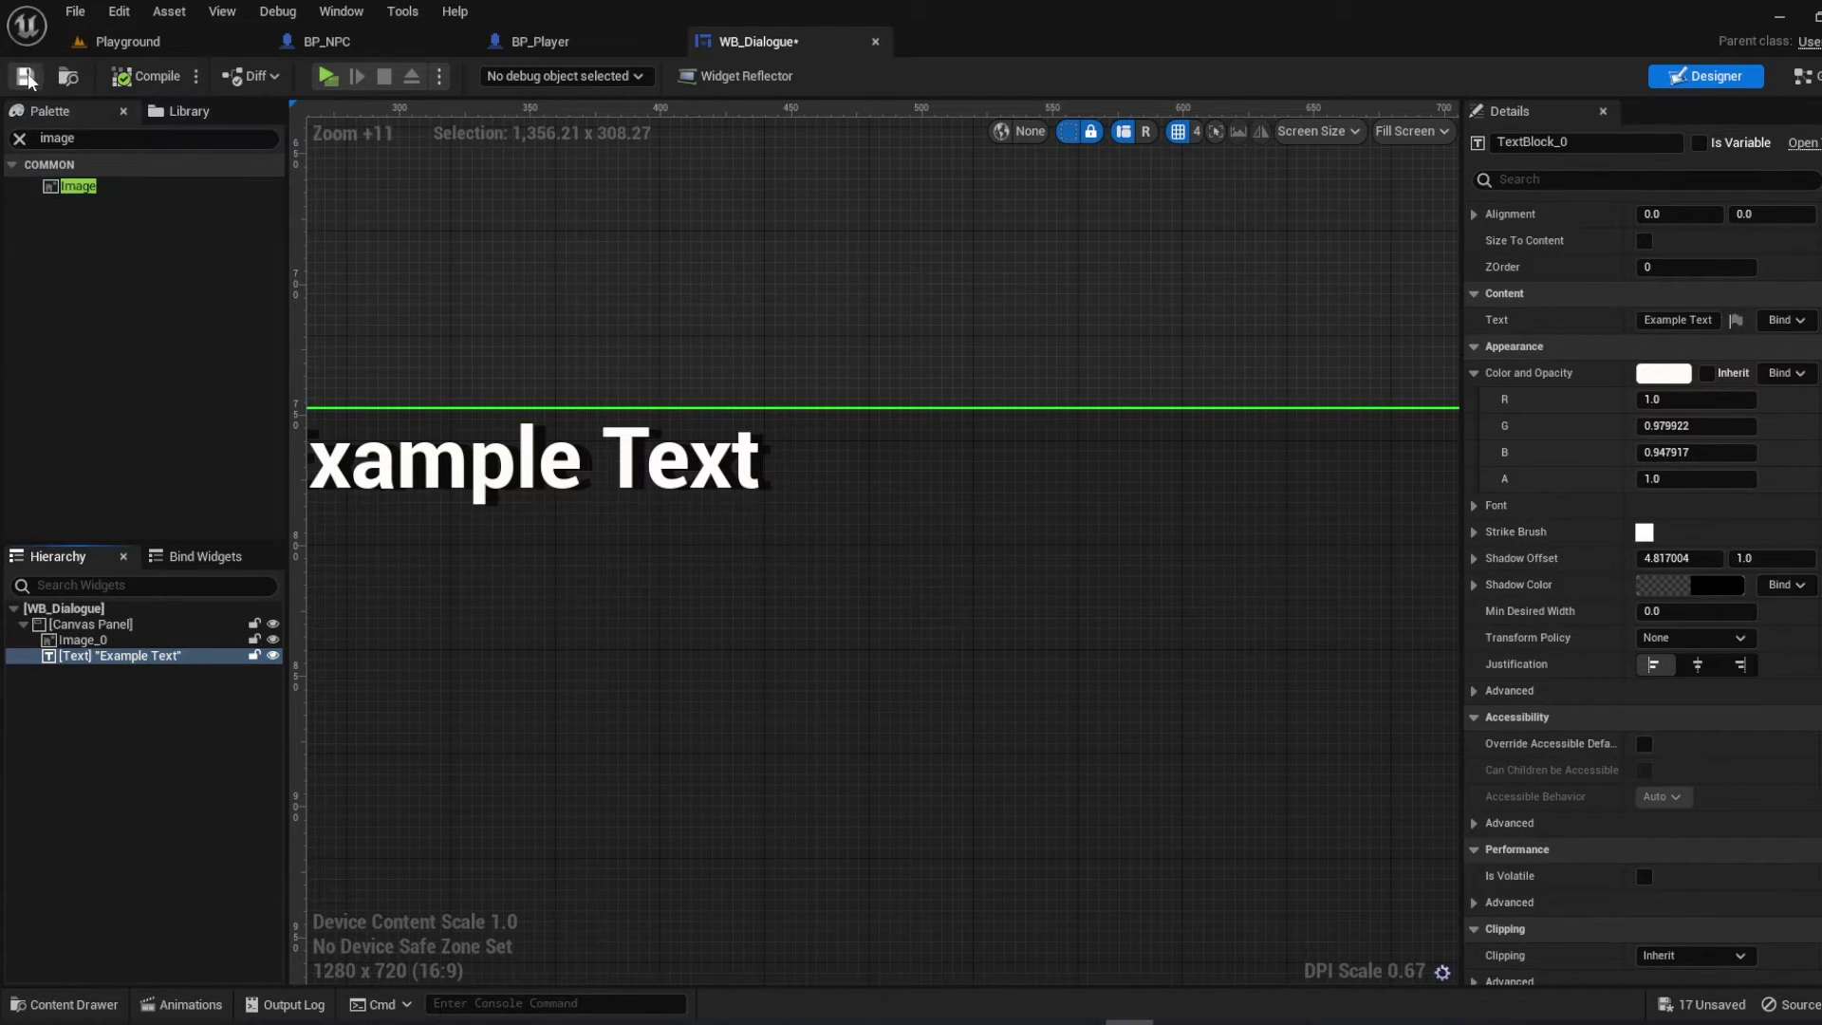
scroll(874, 724, down, 8)
scroll(874, 725, down, 4)
click(875, 719)
double_click(85, 657)
text(DialogueText)
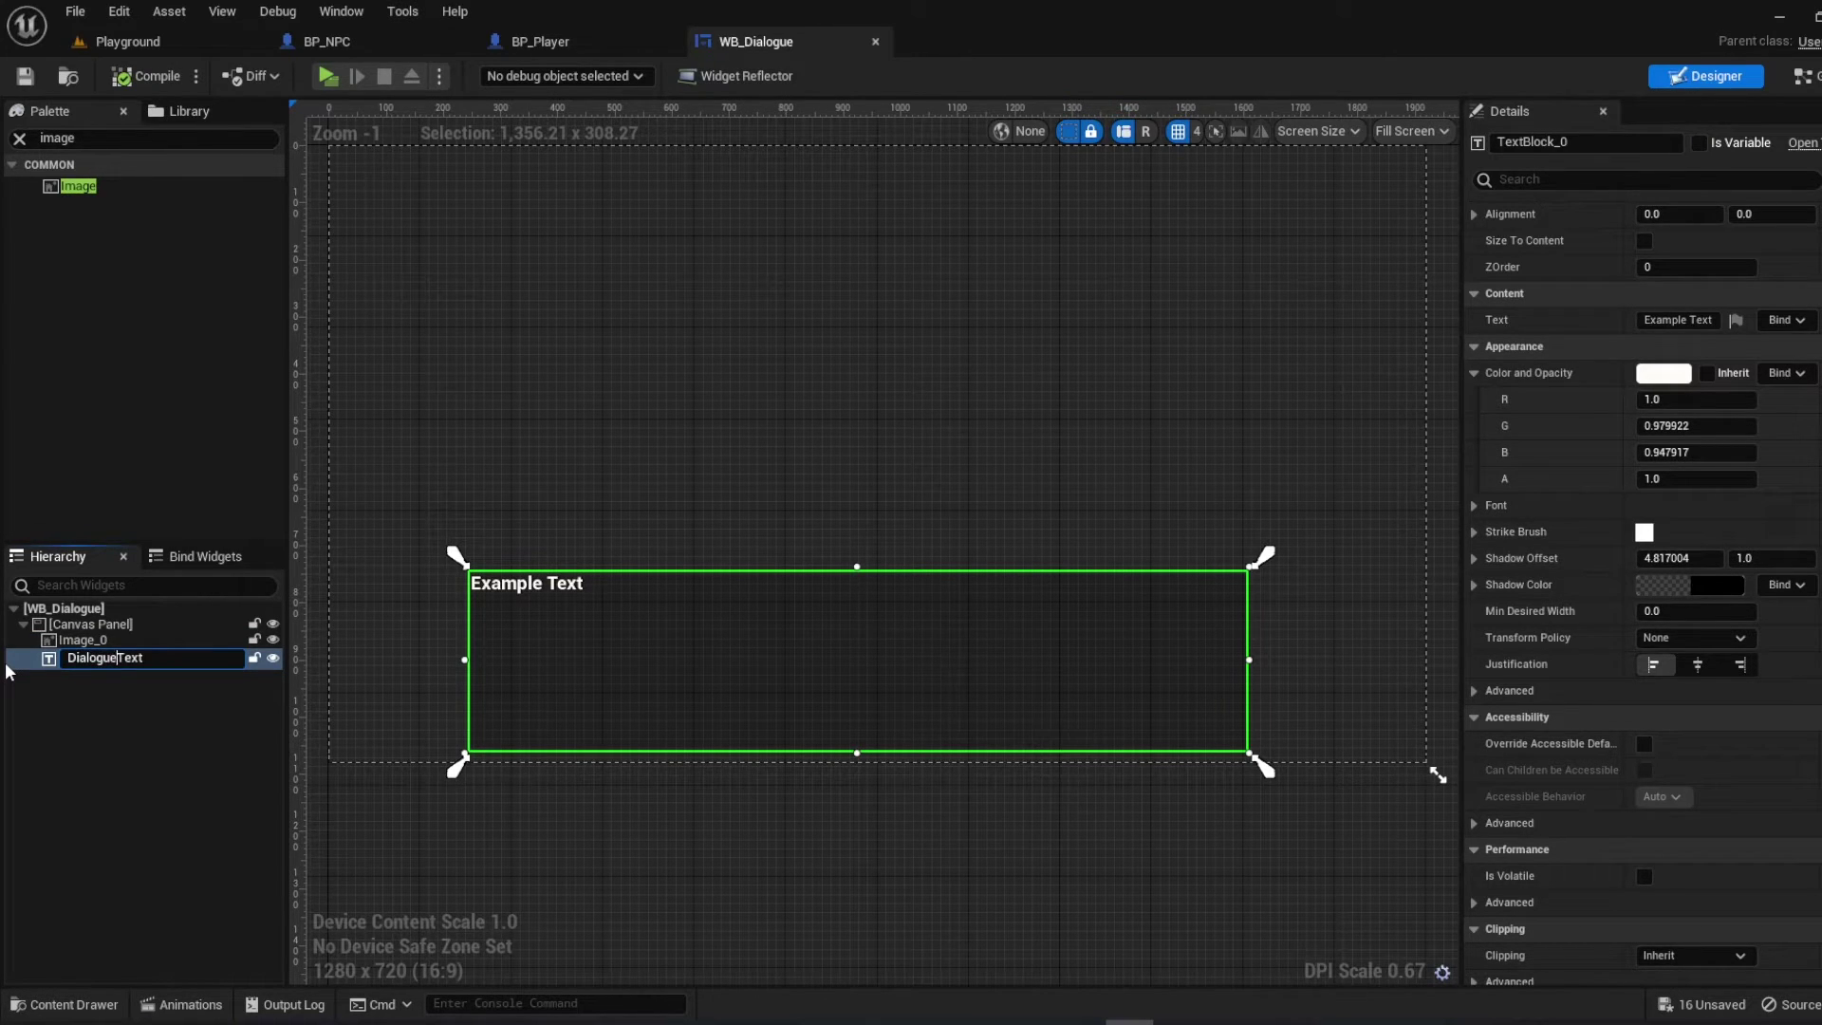
key(Return)
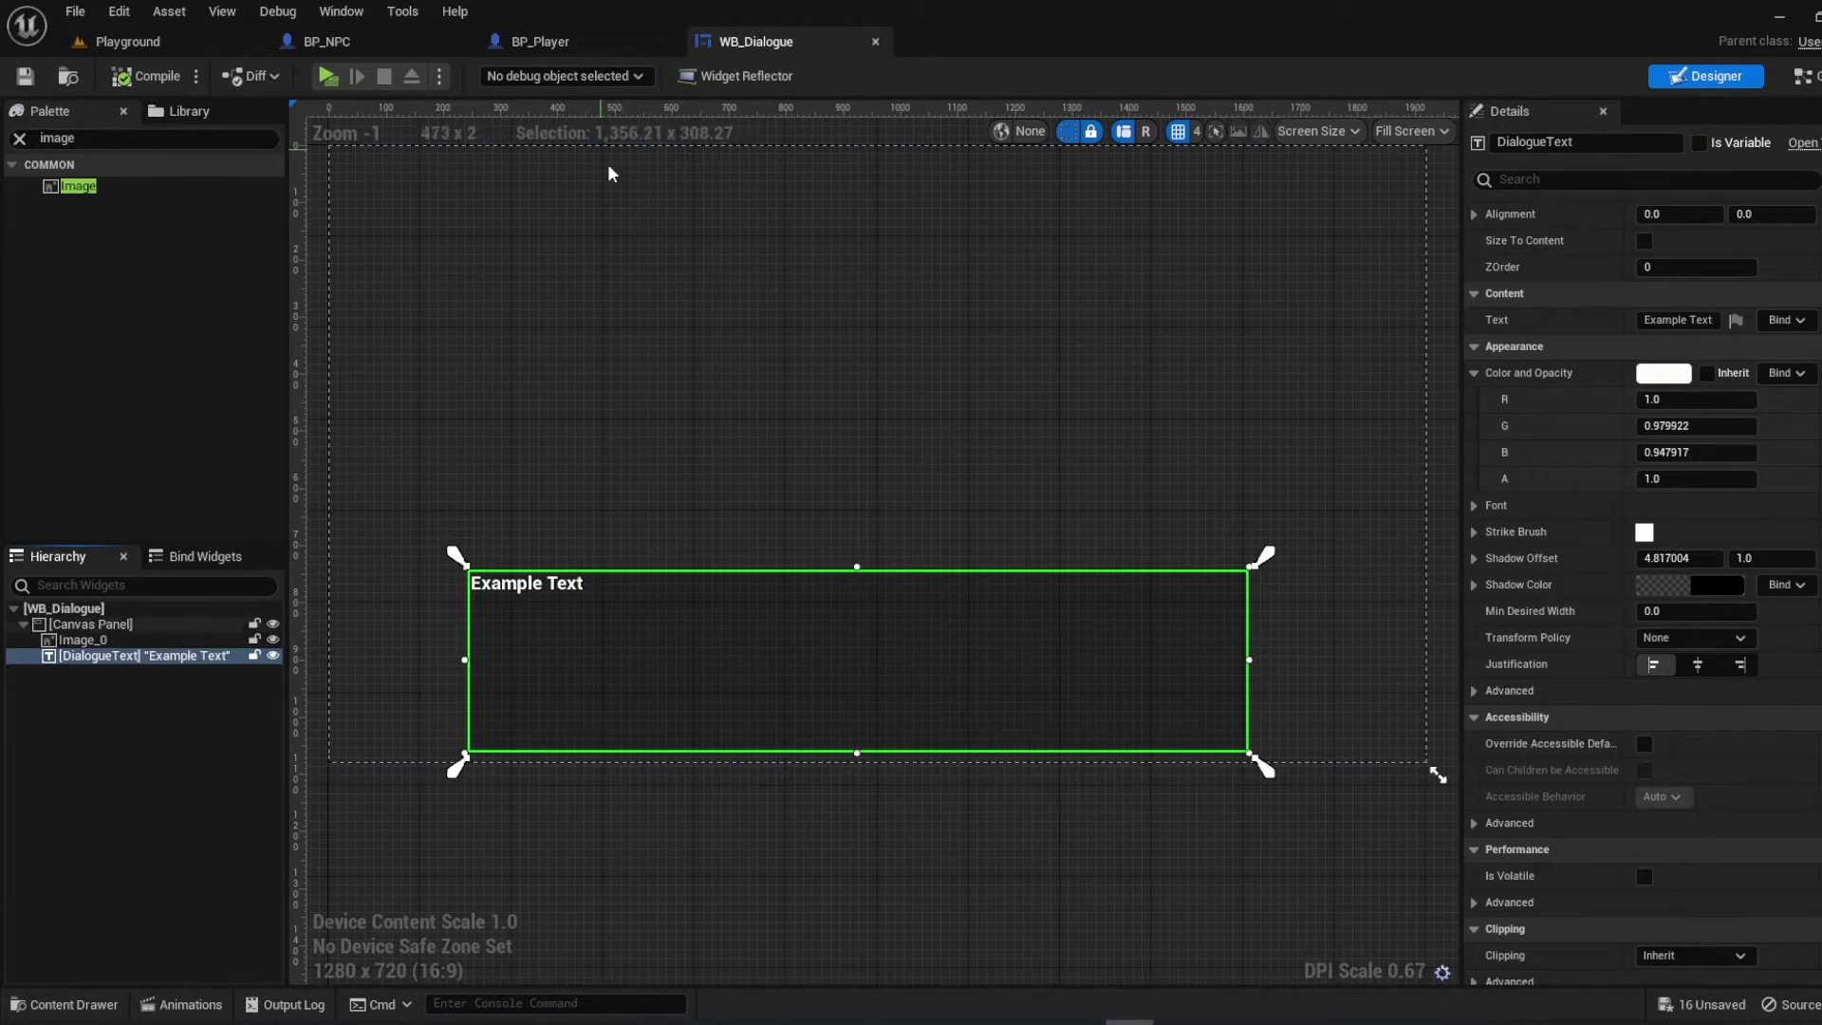
Return to BP_NPC's Event Graph and delete the Print String node
click(540, 41)
click(342, 42)
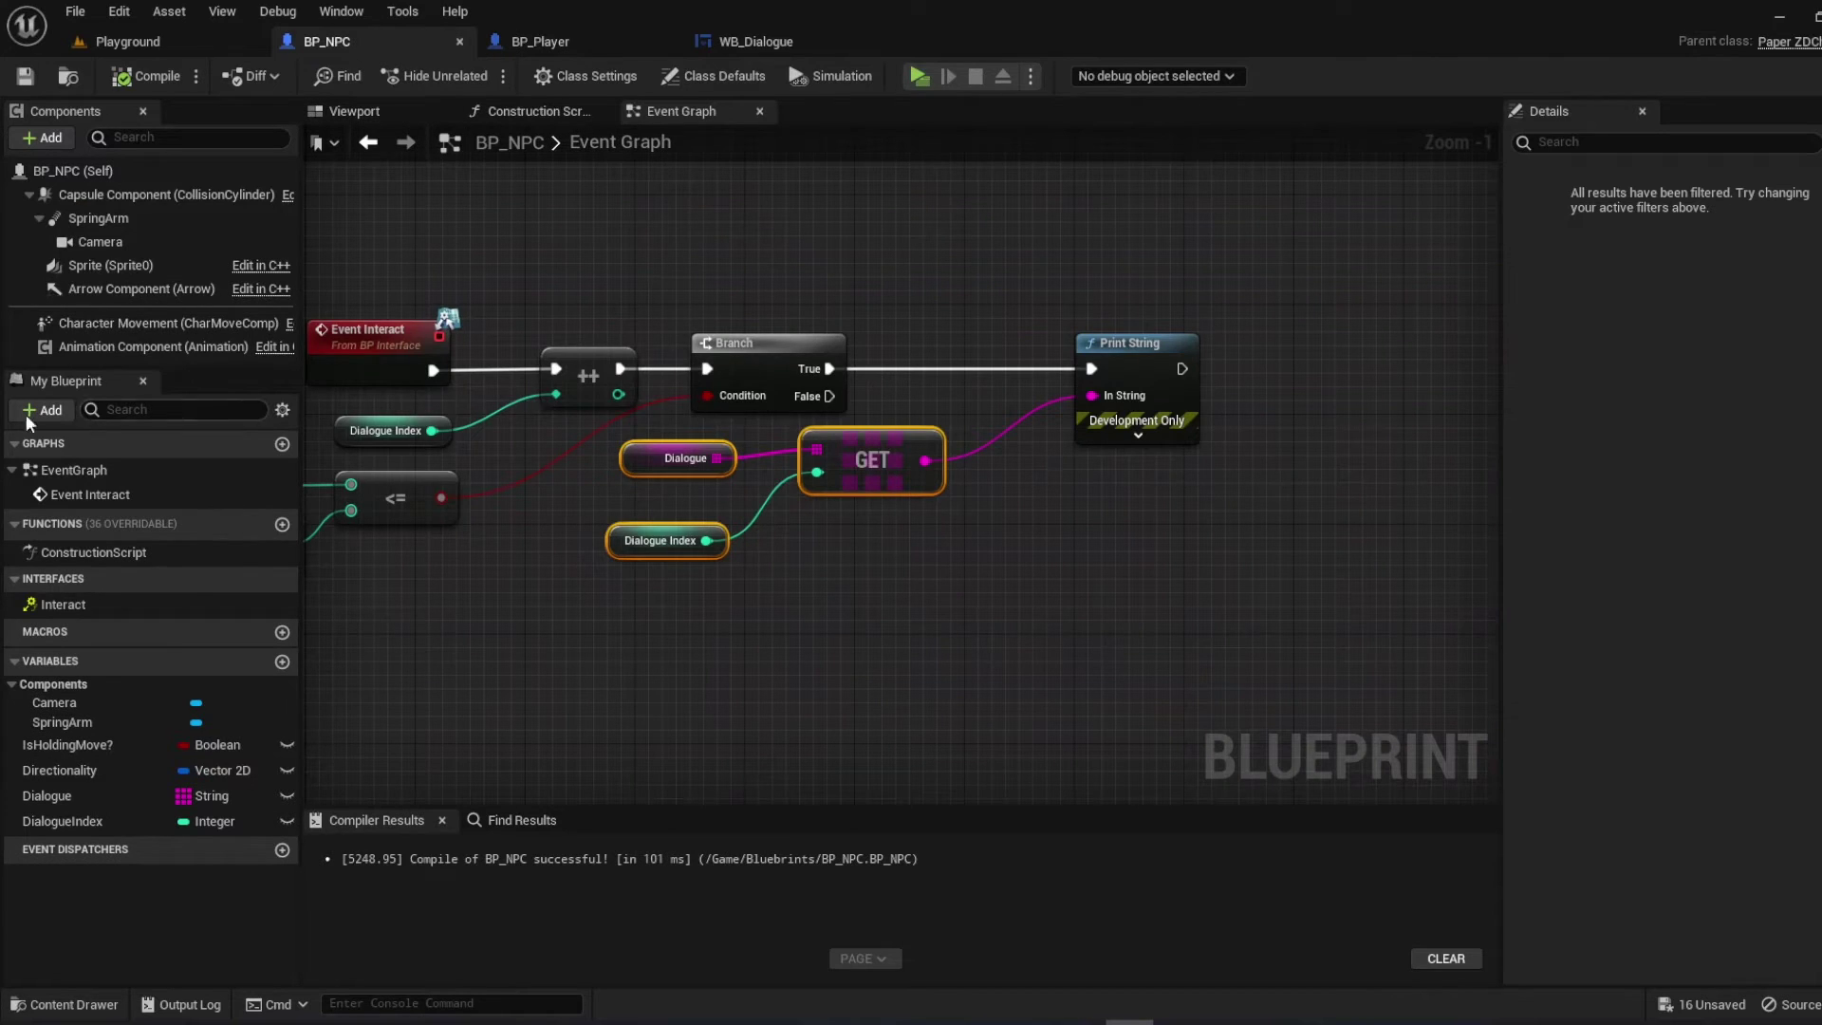
right_drag(949, 610, 826, 617)
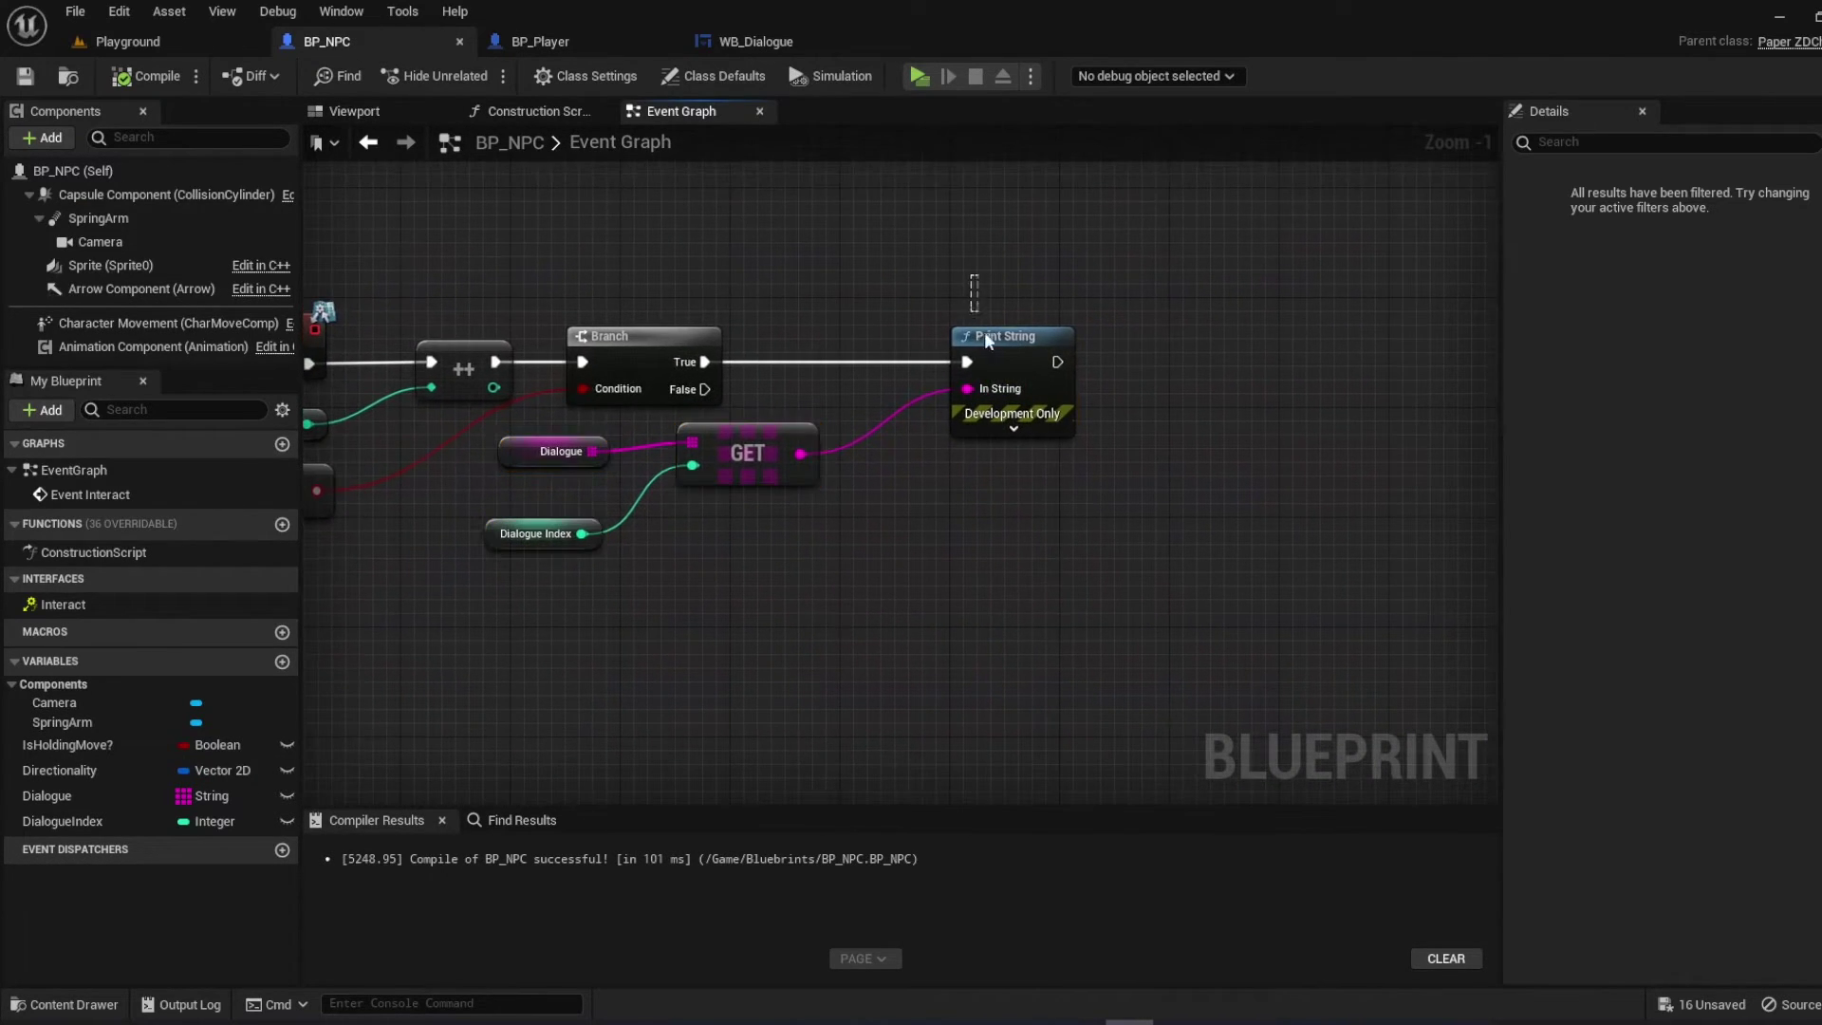
drag(972, 275, 1074, 520)
right_drag(1006, 359, 884, 398)
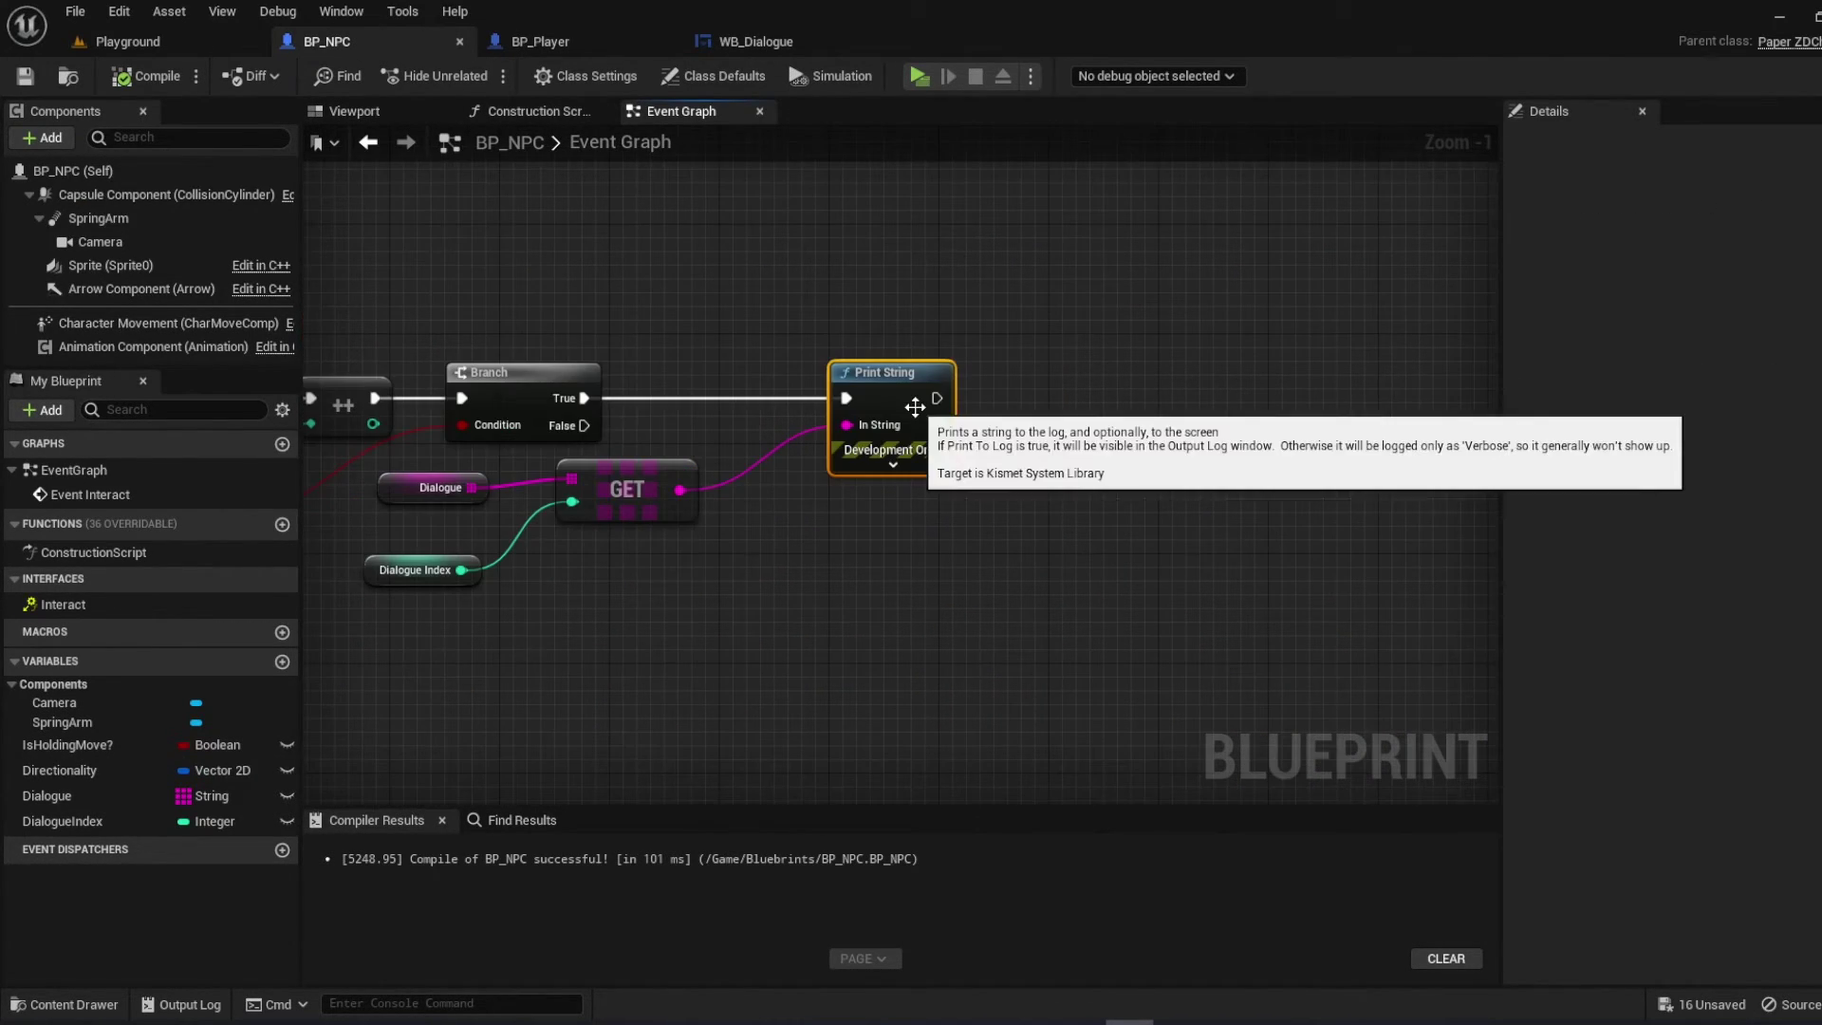
key(Delete)
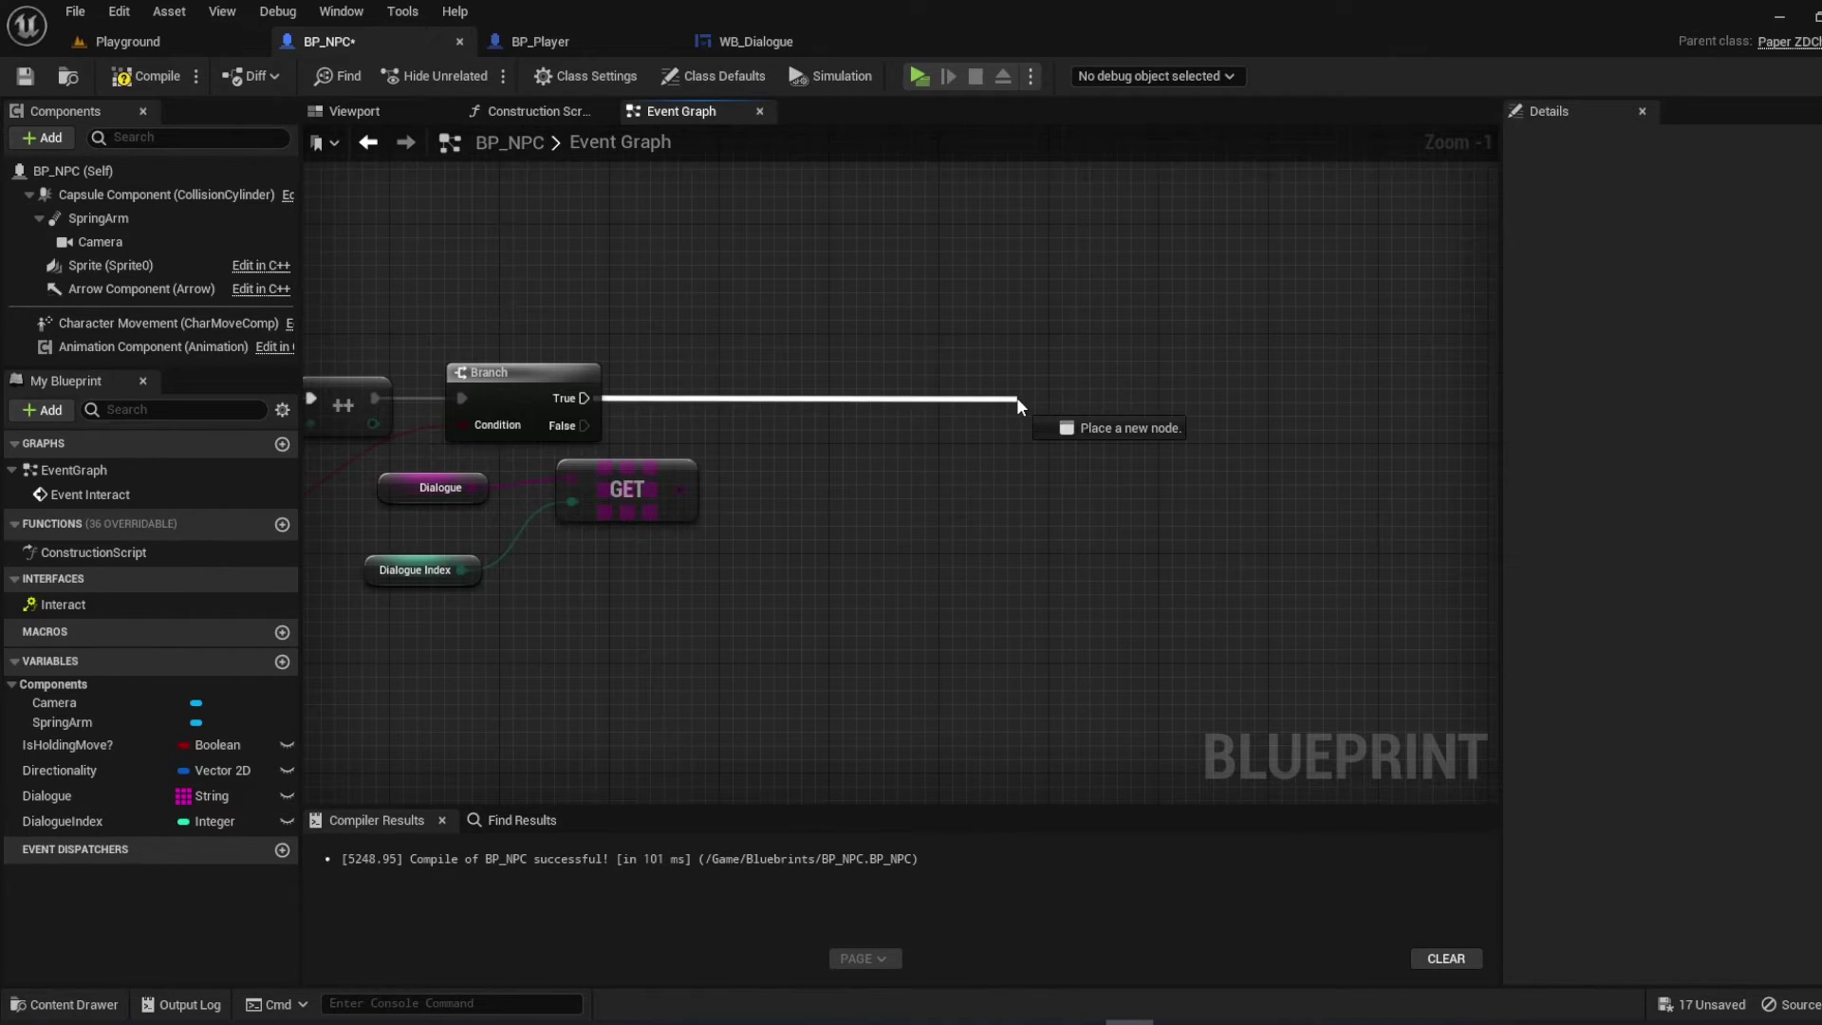
Add Create Widget with class WB_Dialogue from the Branch True output and compile
drag(582, 396, 1017, 398)
text(create widget)
key(Return)
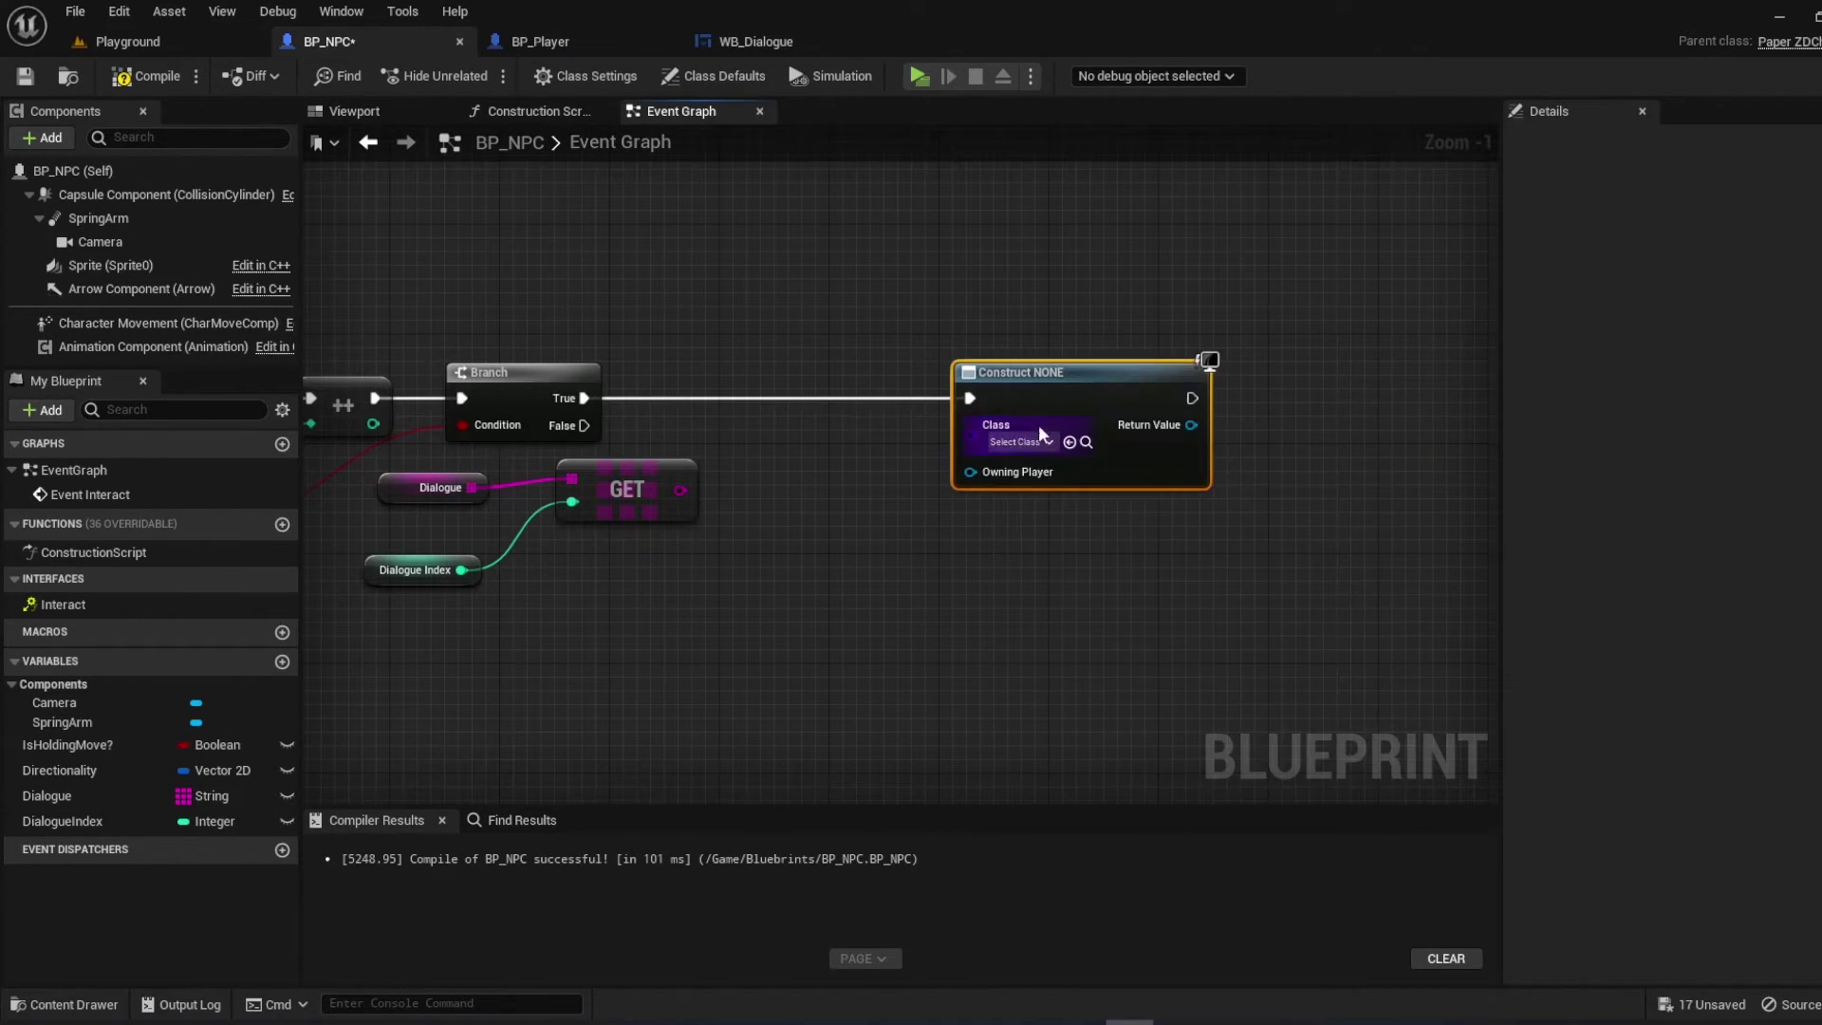
click(1035, 436)
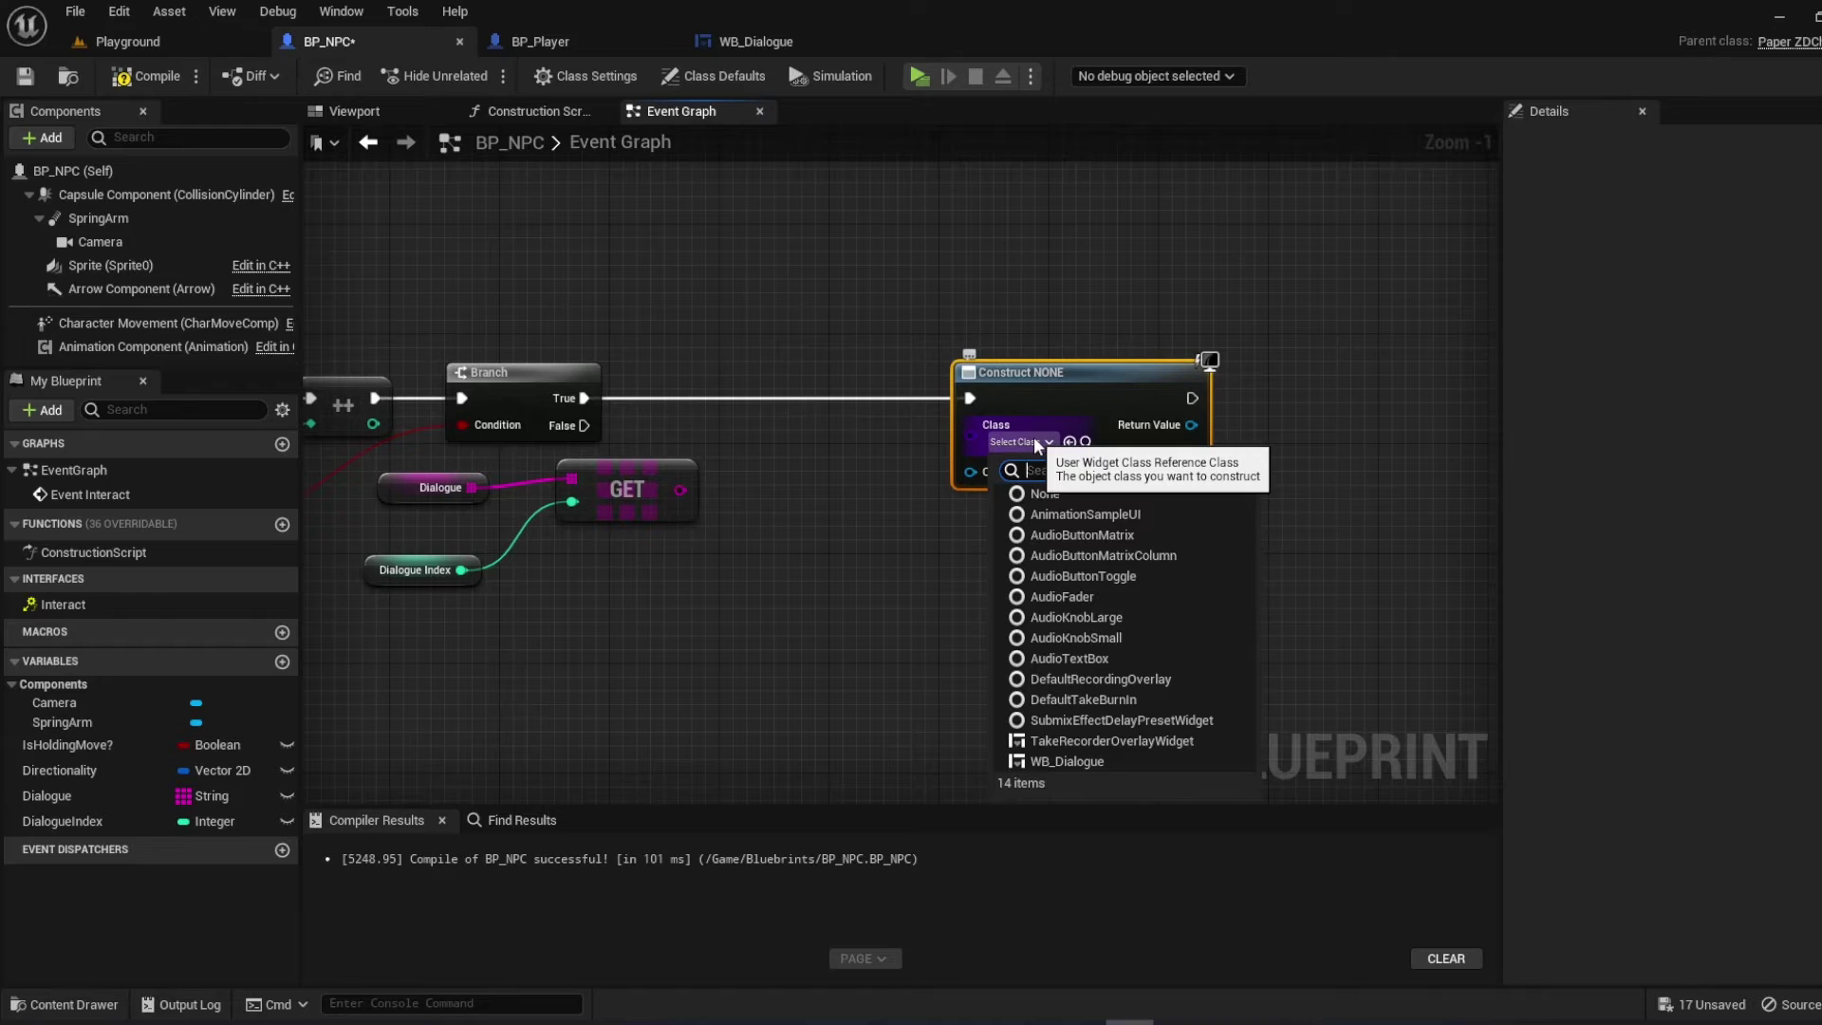
text(wb)
click(1068, 514)
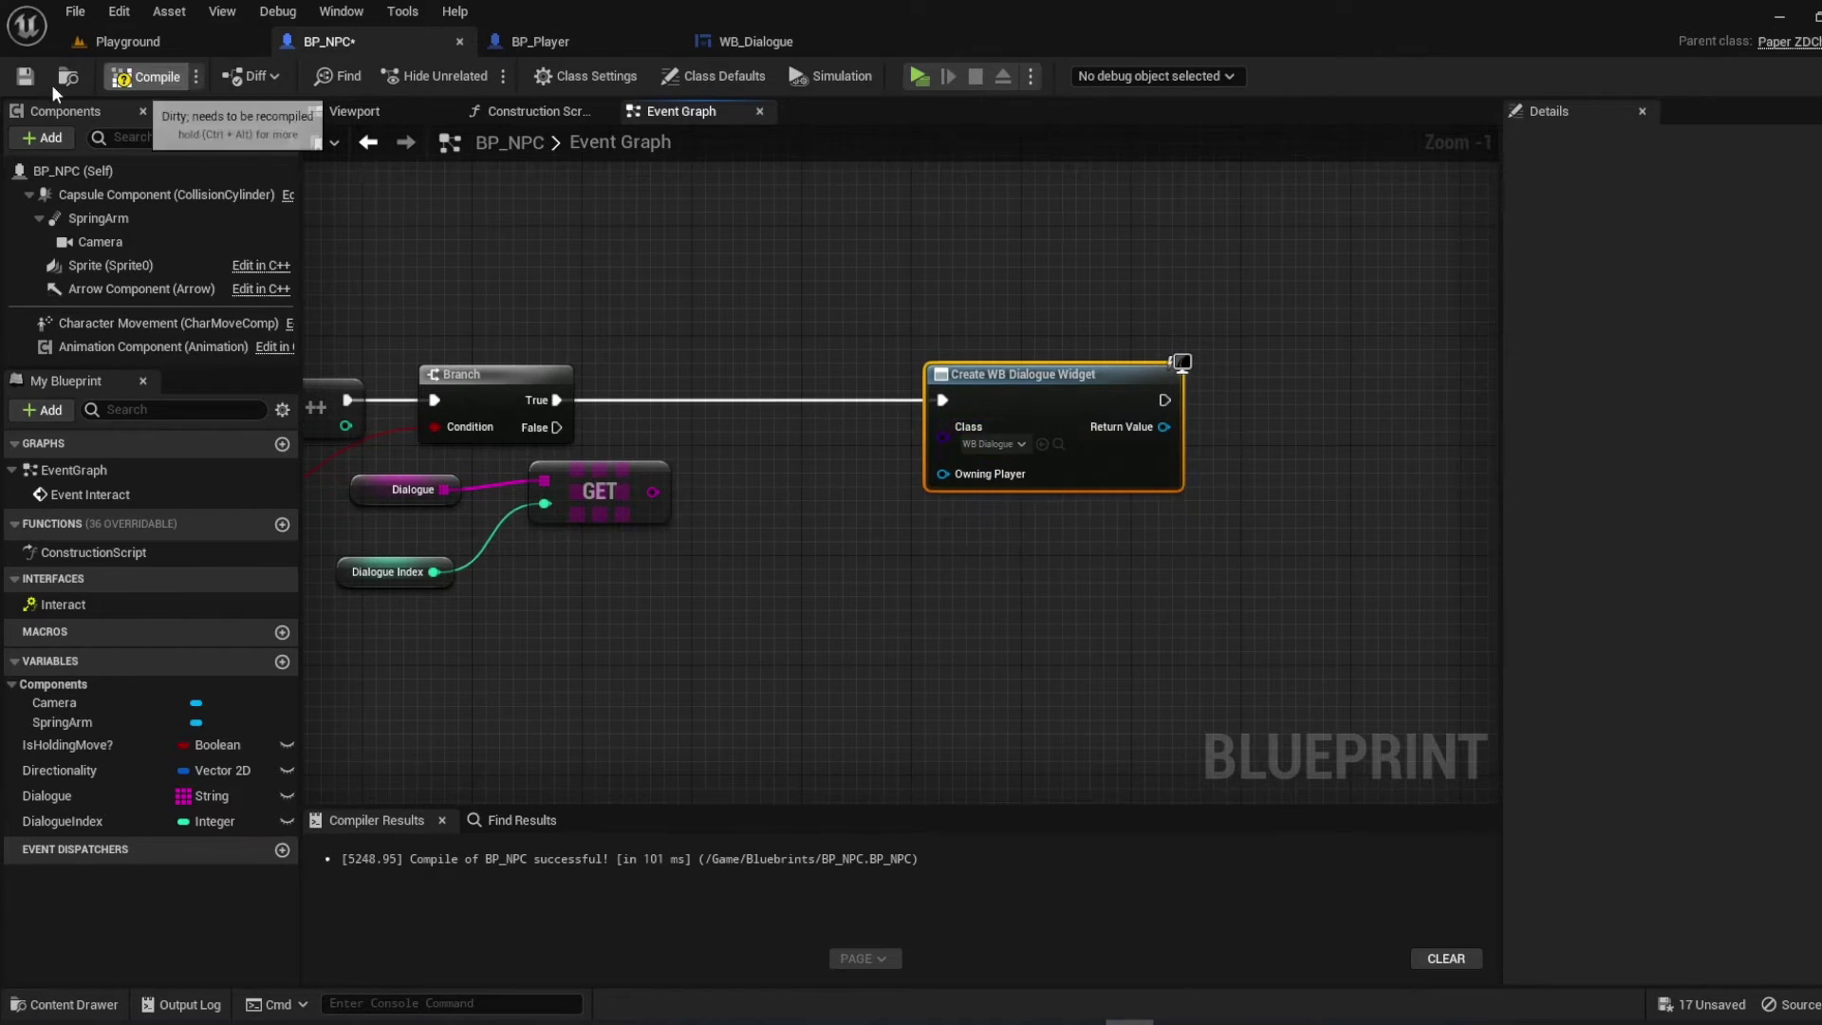
click(147, 75)
Wire a player-index Get Player Controller into Owning Player, replacing a wrong one
drag(940, 431, 862, 496)
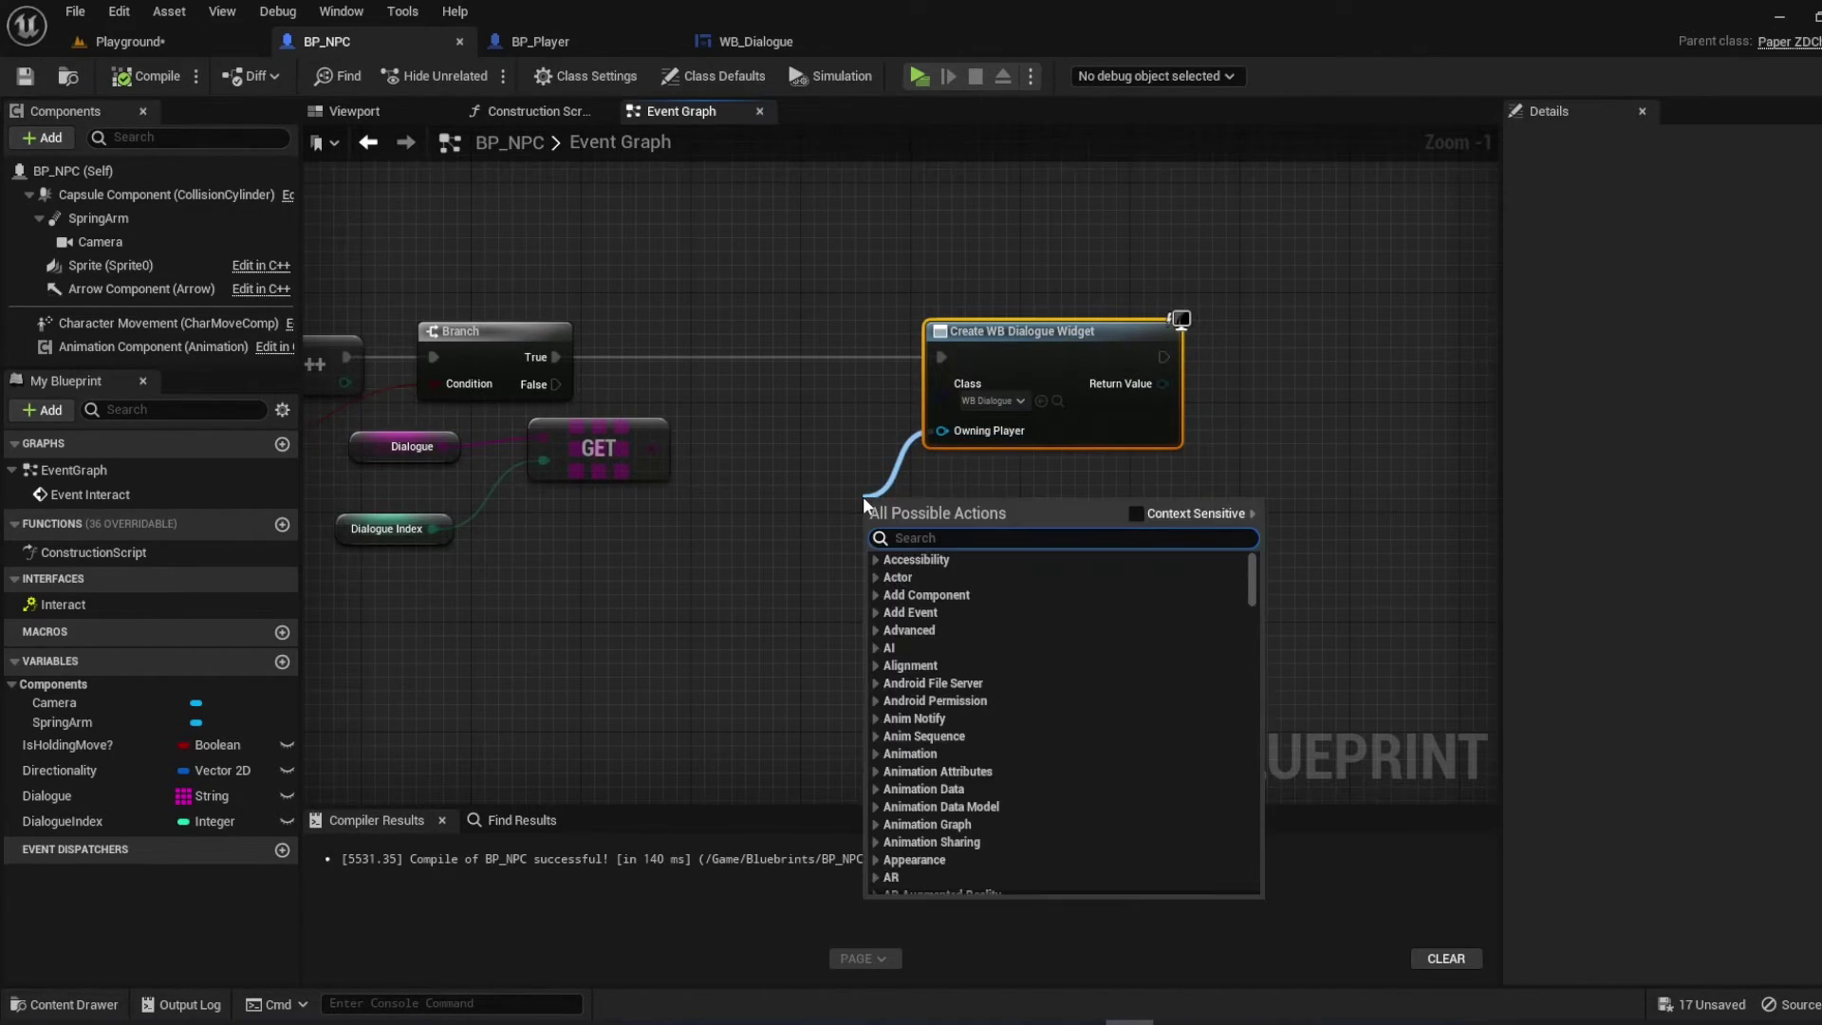
text(get player con)
key(Return)
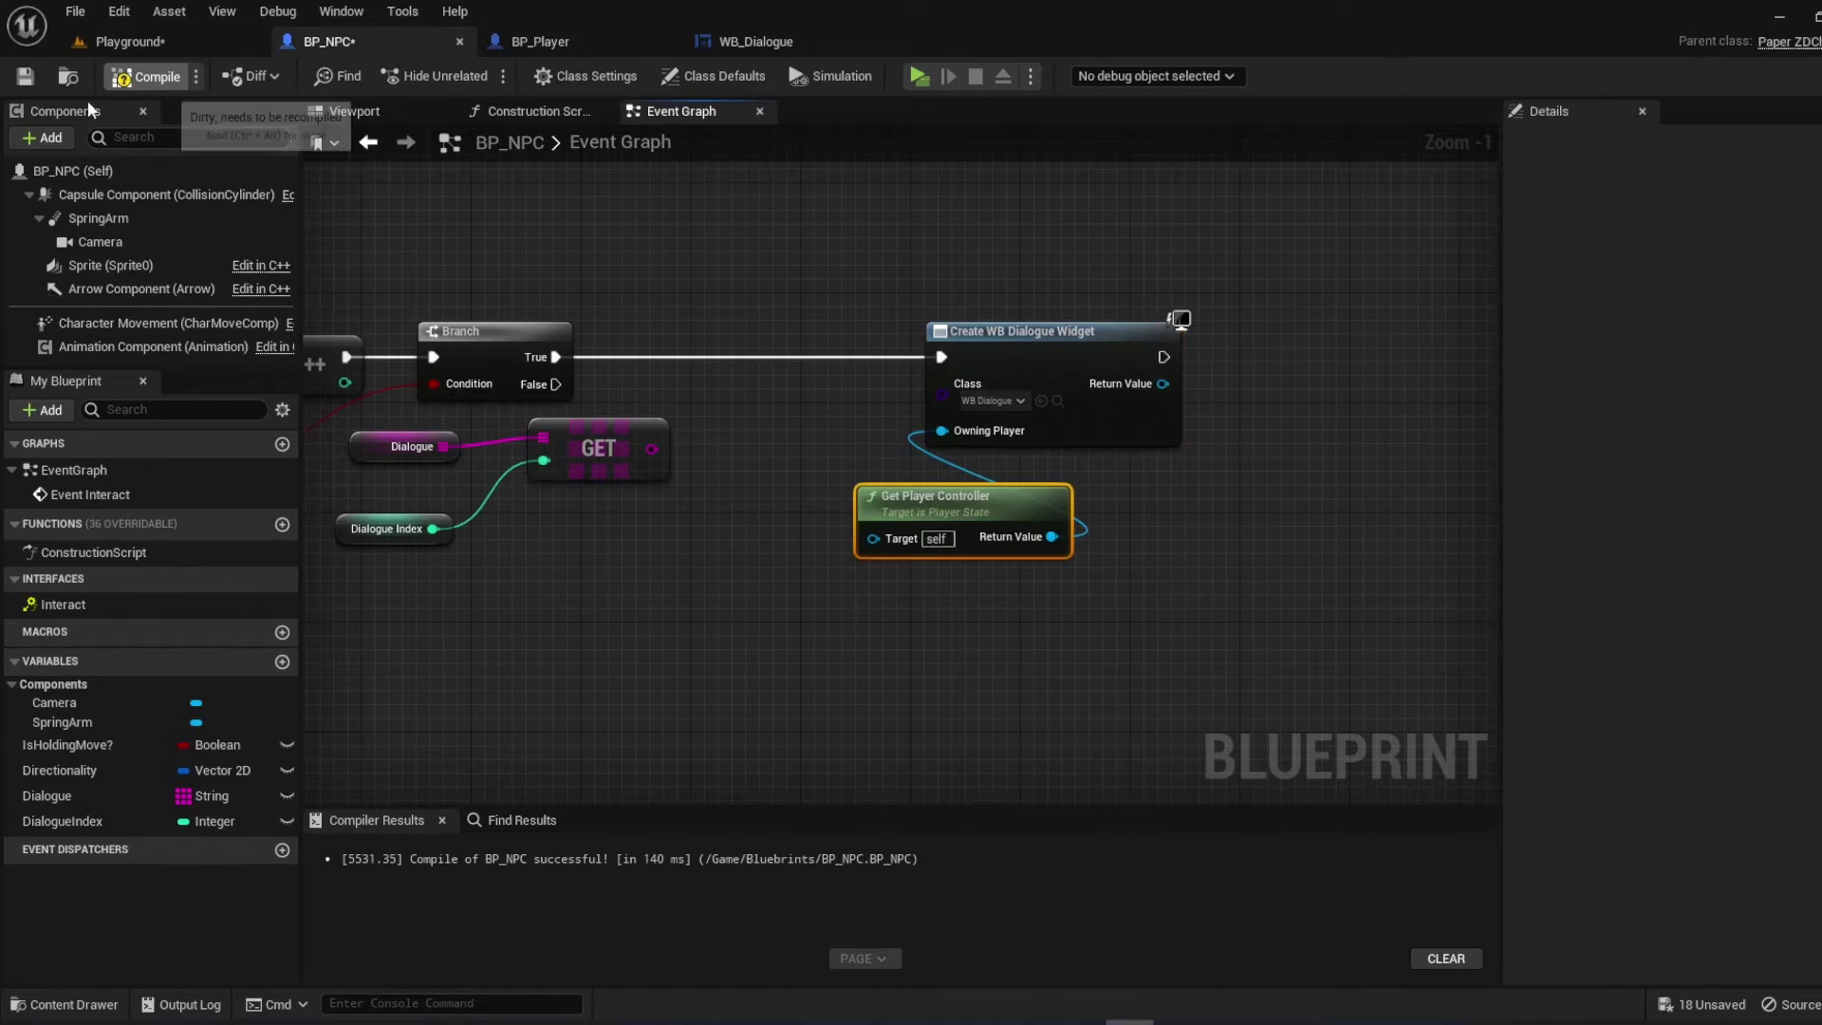
click(147, 76)
key(Delete)
drag(941, 431, 848, 531)
text(get player con)
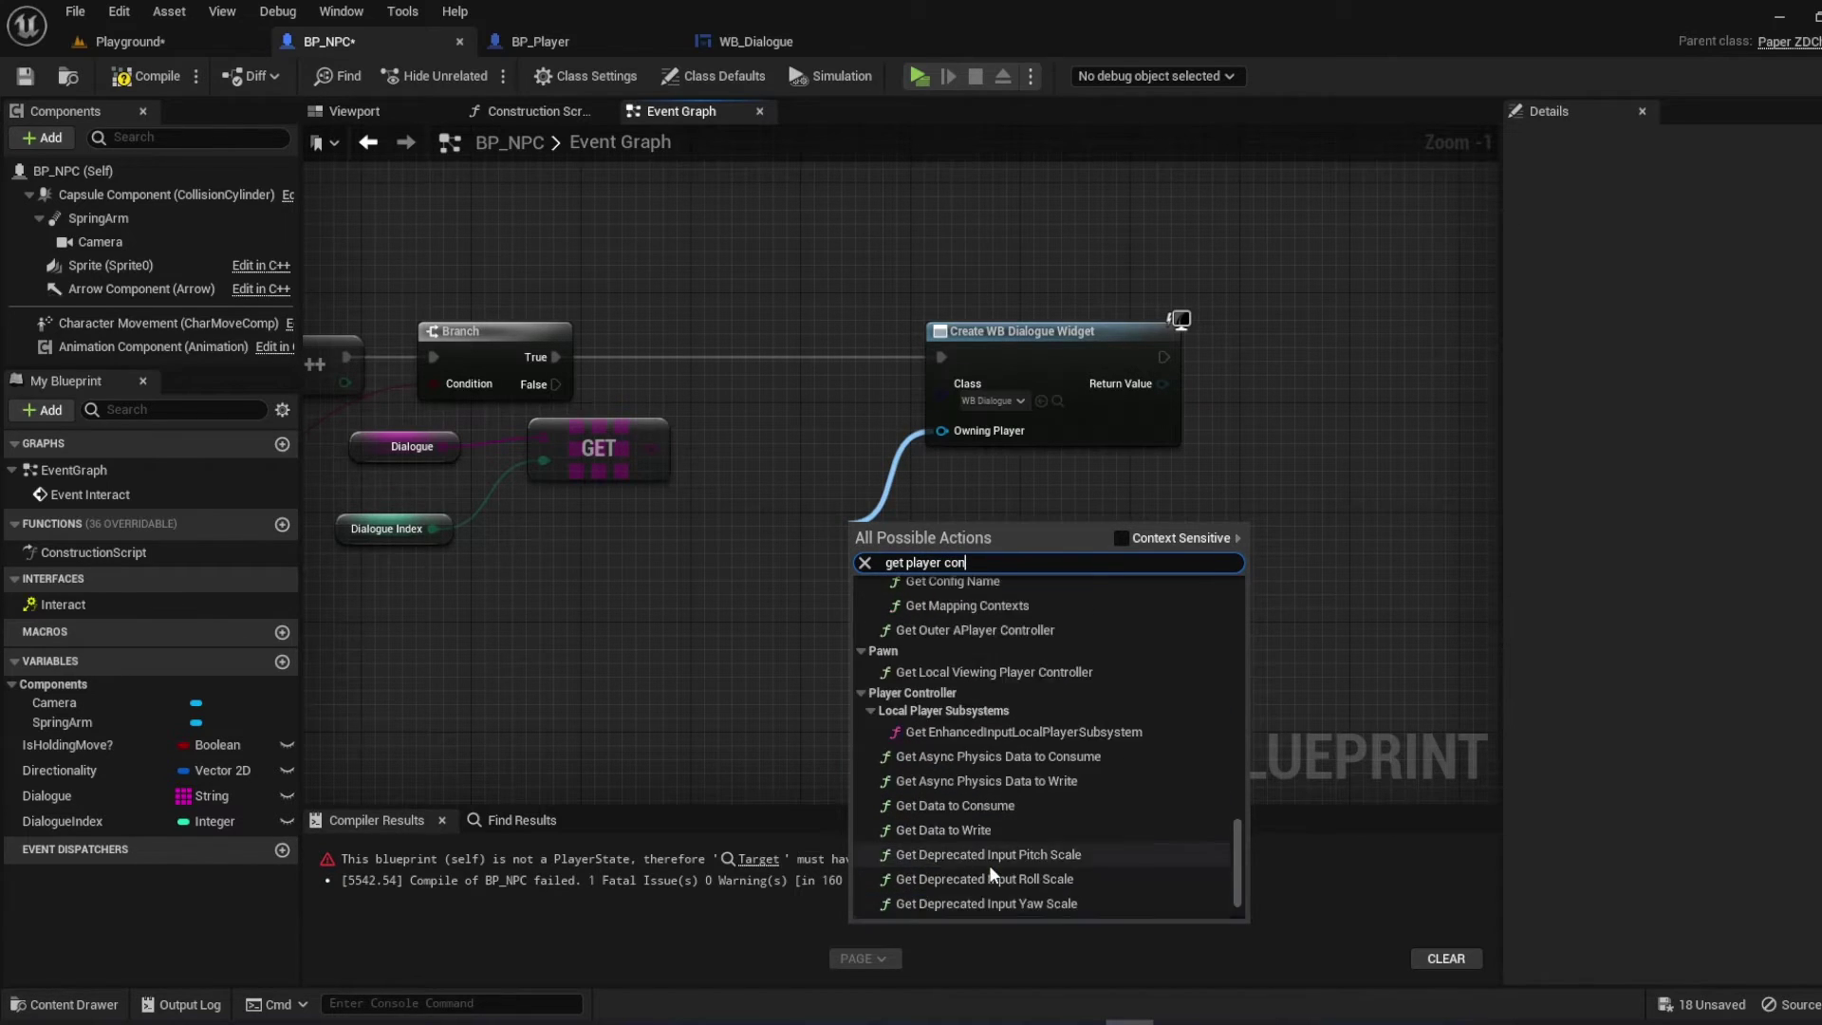
scroll(954, 906, up, 3)
scroll(995, 853, up, 2)
click(996, 636)
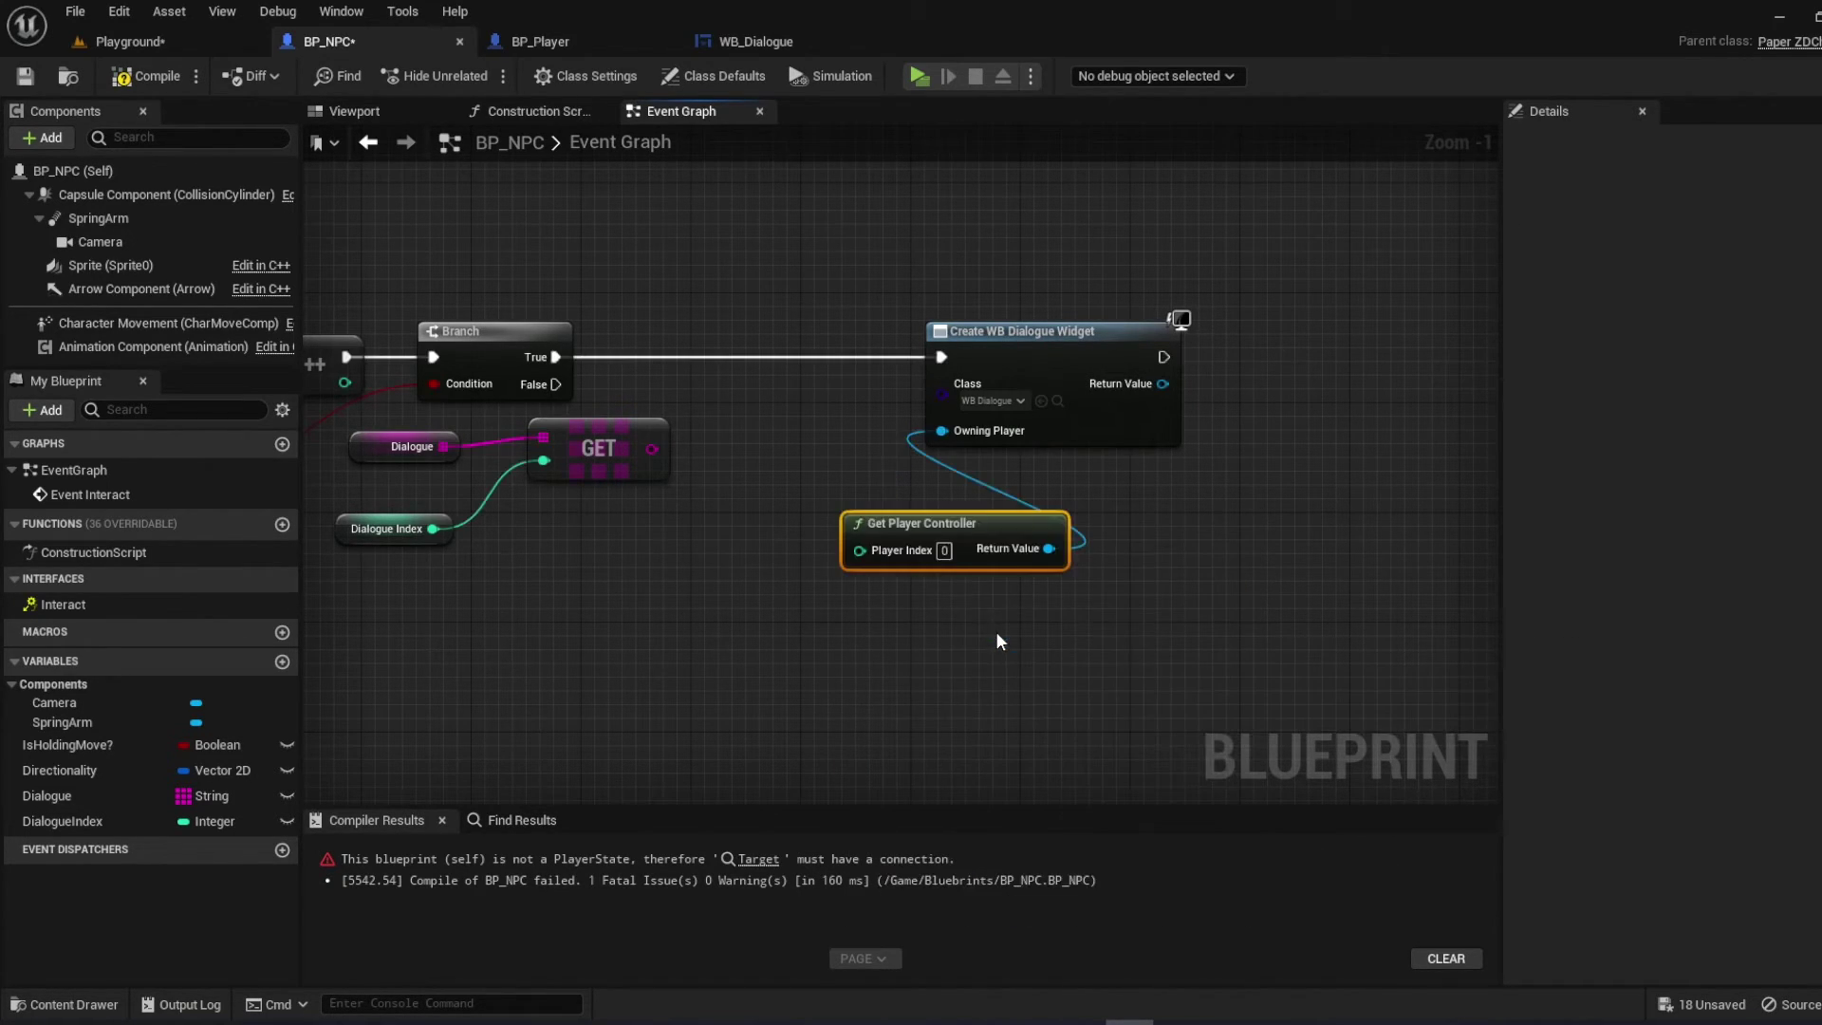
Compile and promote the created widget's return value to a variable
click(147, 76)
right_click(781, 461)
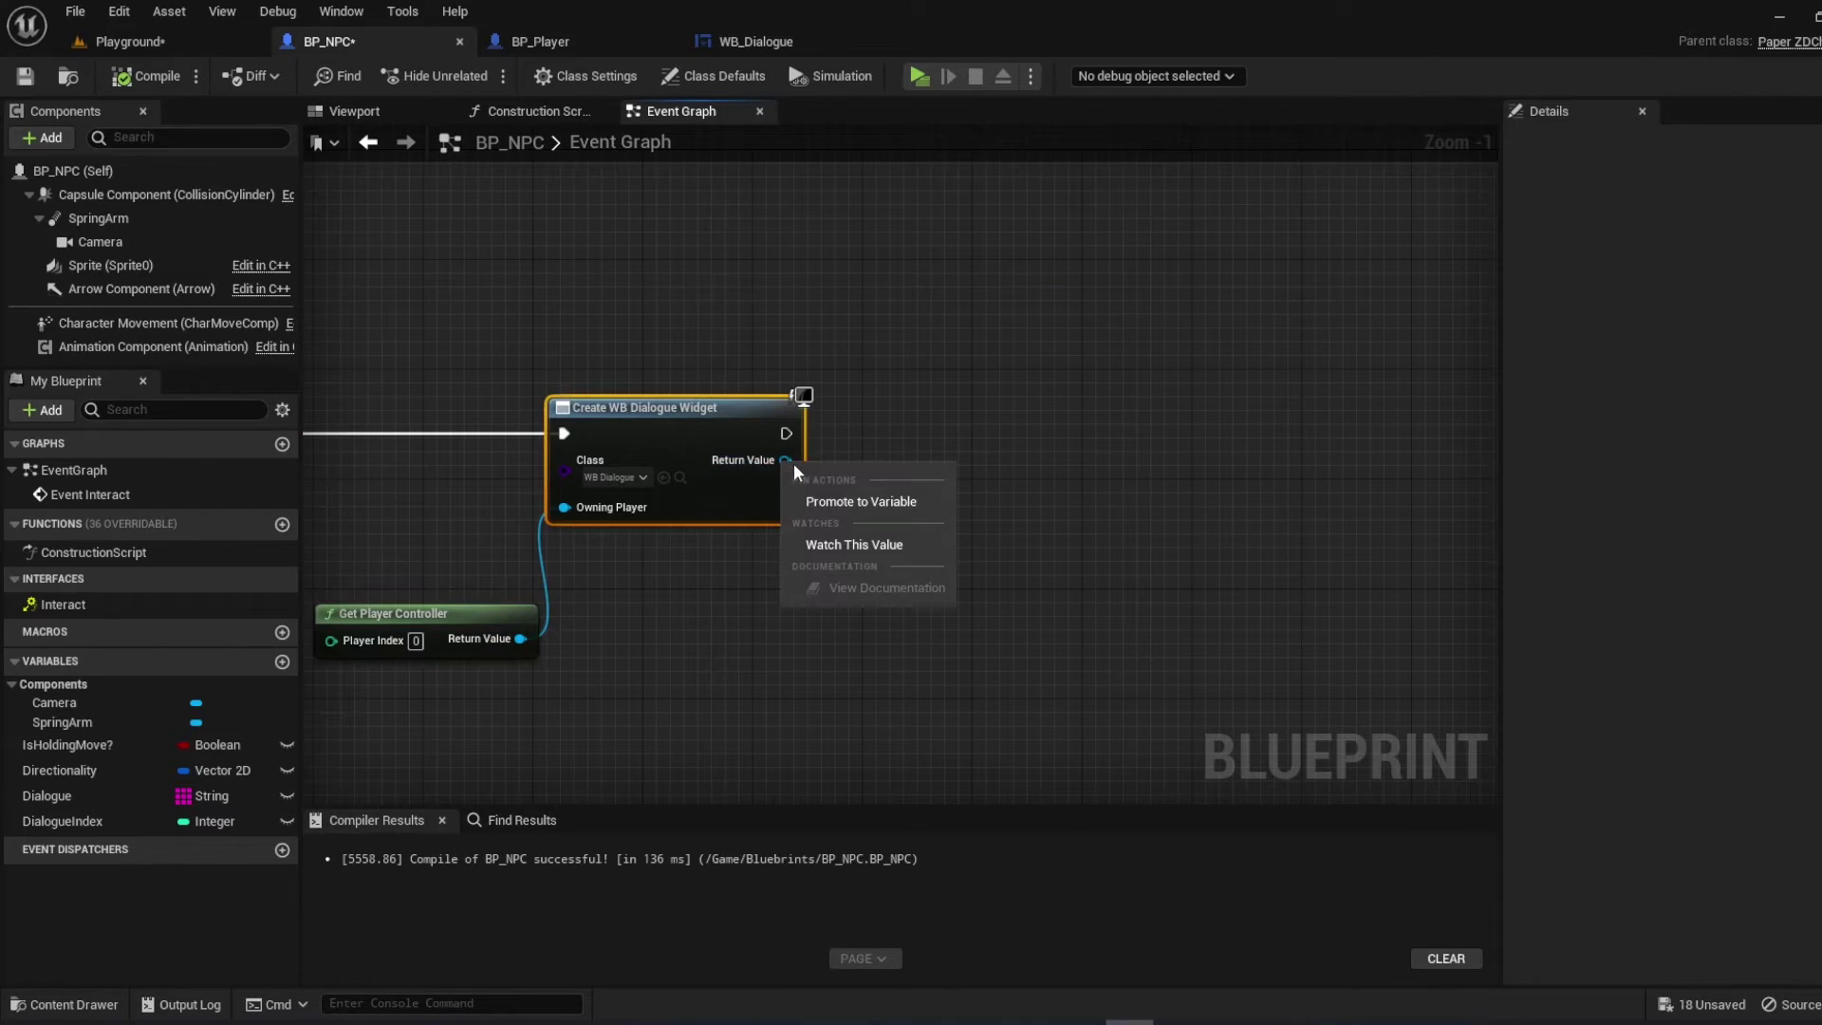
click(861, 502)
drag(951, 403, 916, 419)
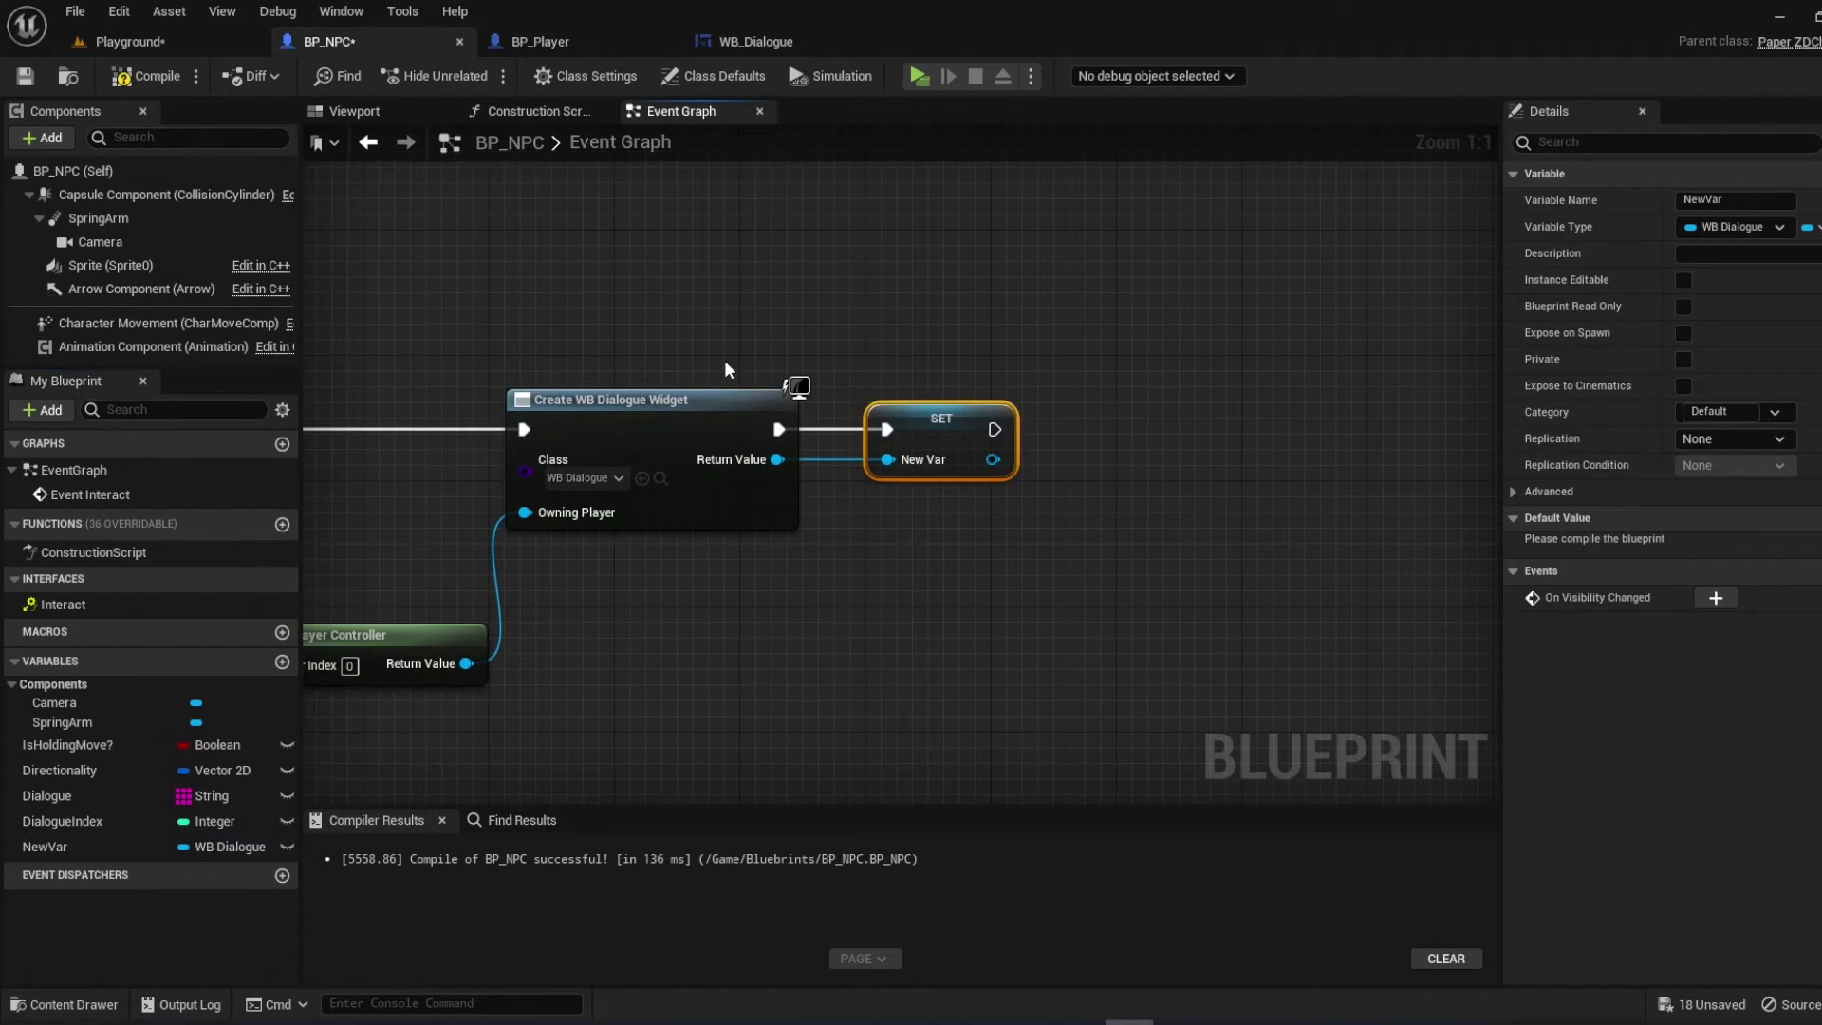
right_drag(925, 543, 965, 523)
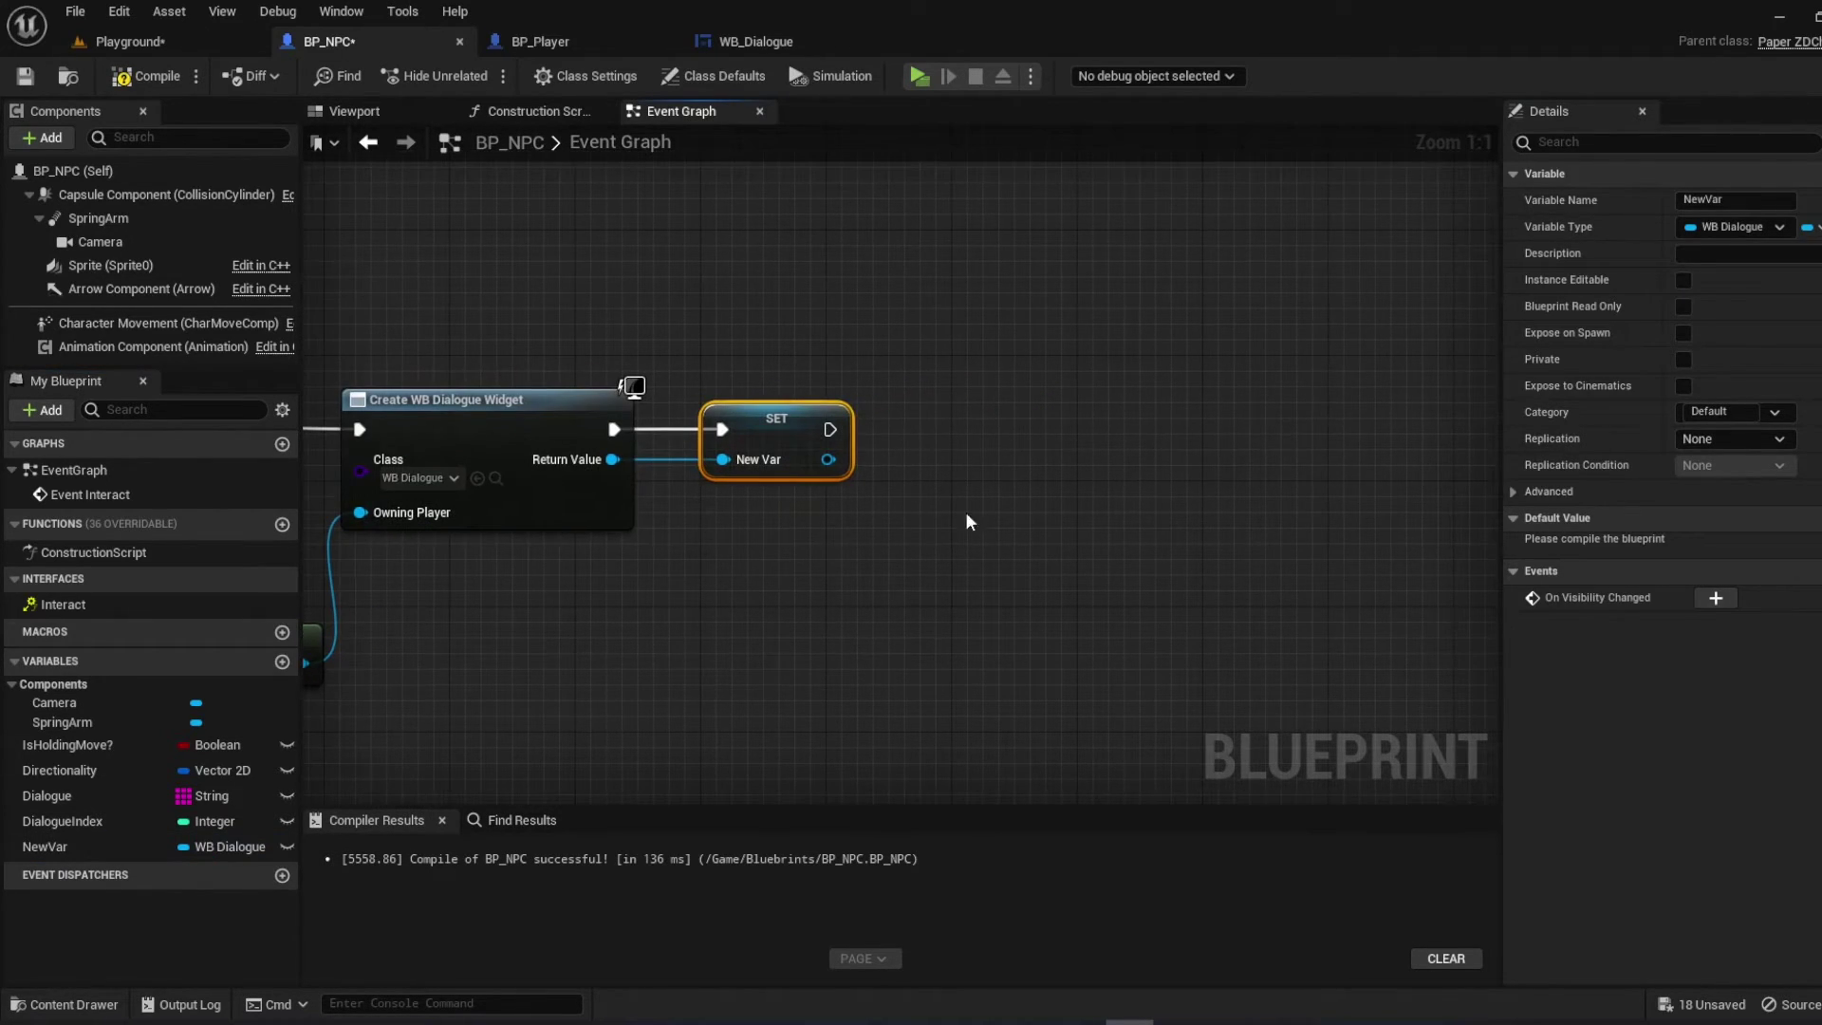
Name the variable UI and add an Add to Viewport node after its SET
click(1621, 199)
text(UI)
key(Return)
drag(717, 455, 889, 449)
text(add to view)
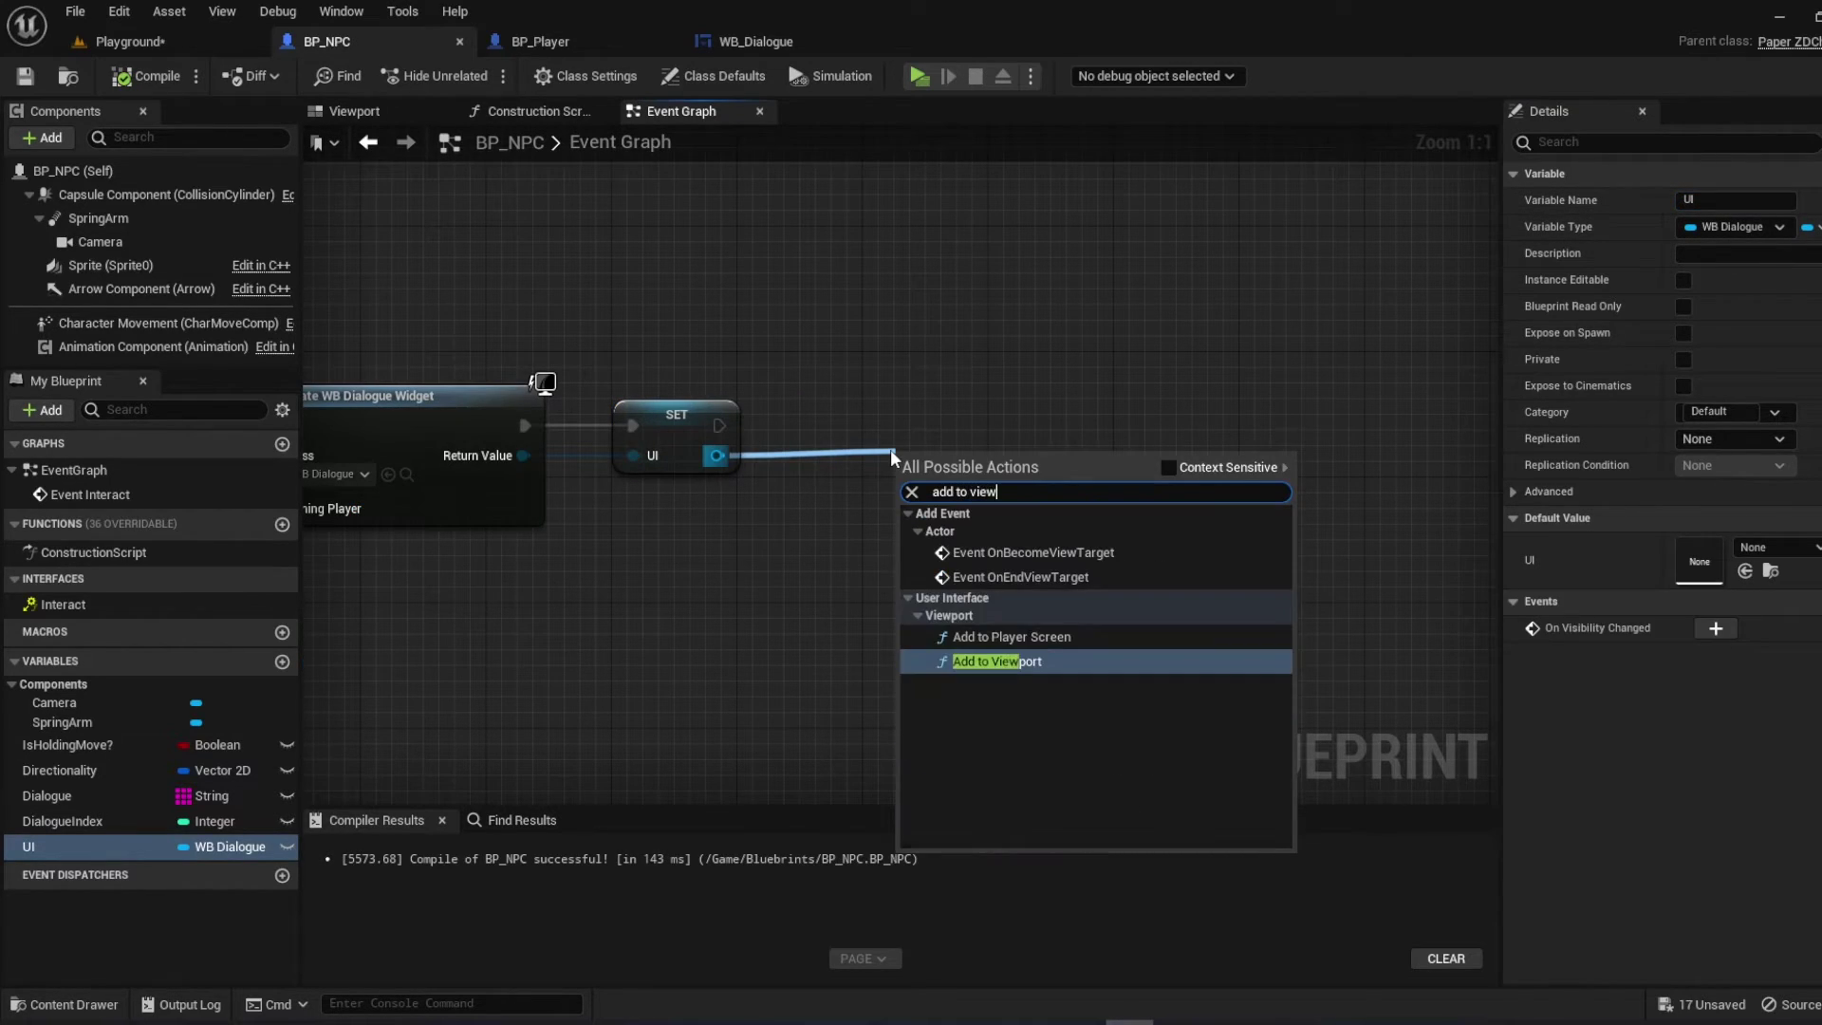
key(Return)
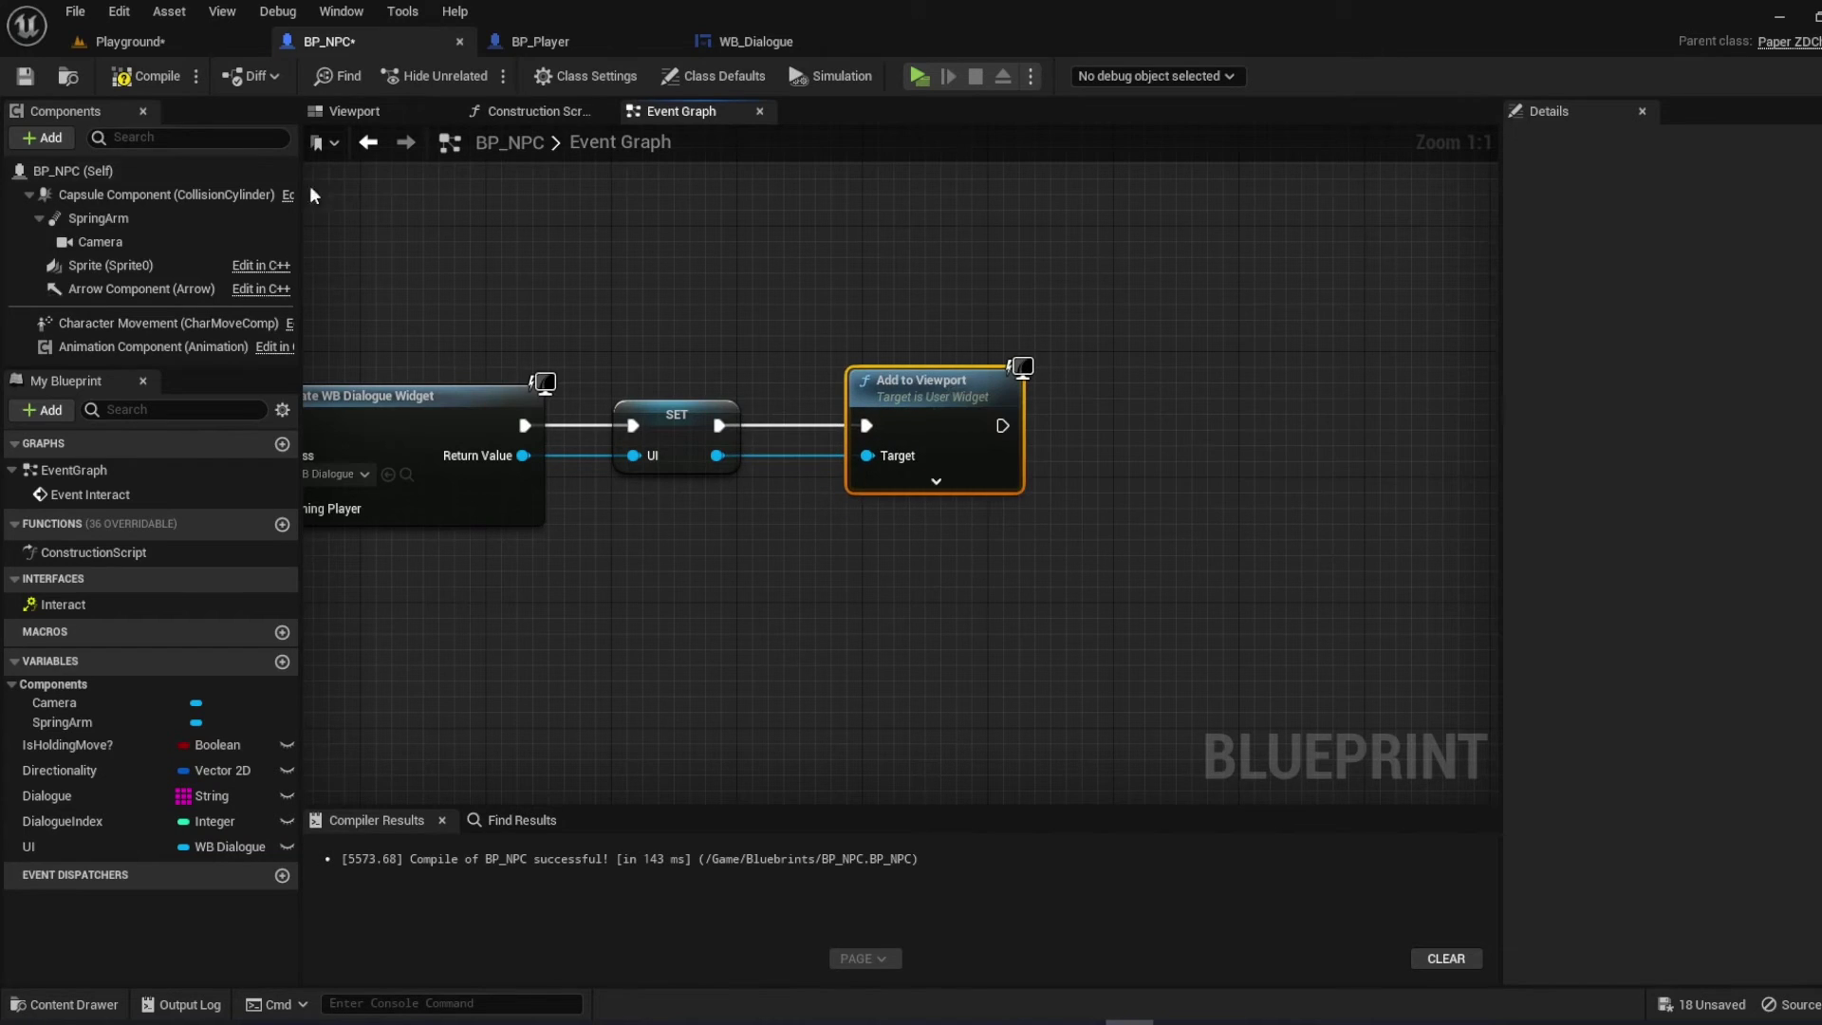
Compile, test play the Playground level walking to the NPC, then stop
click(150, 76)
click(25, 75)
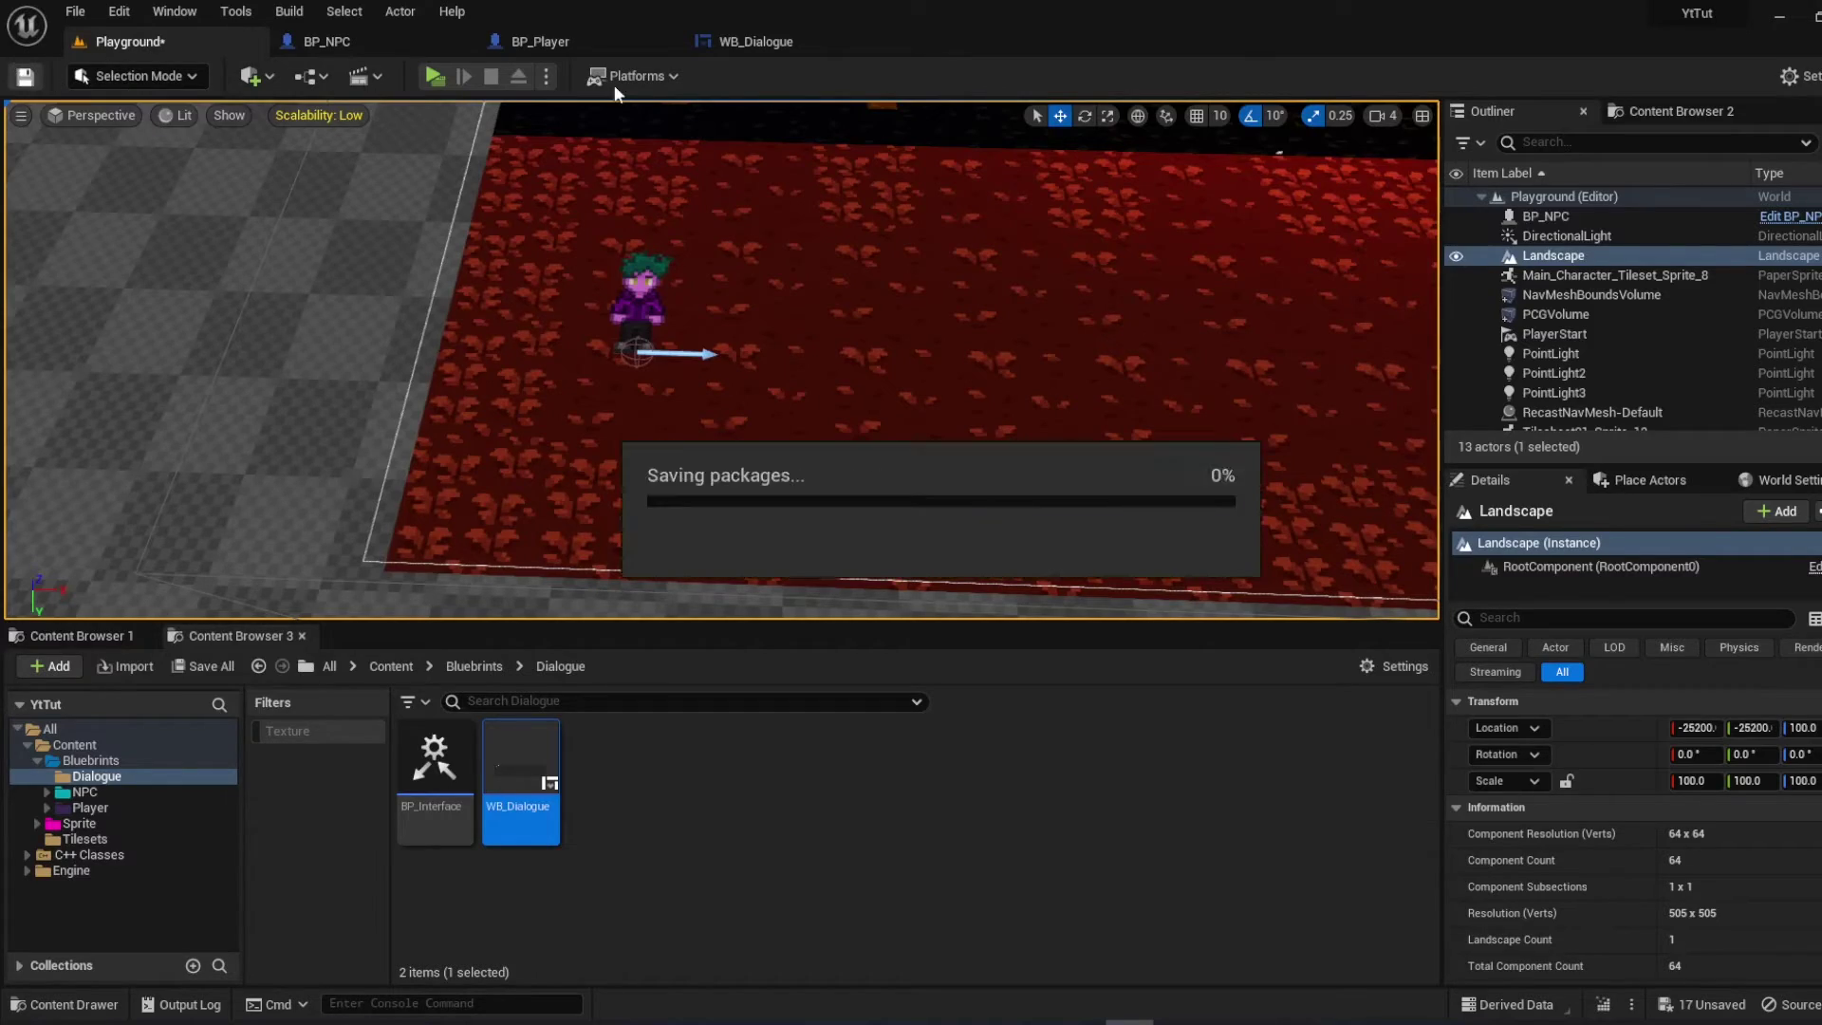
key(alt+p)
key(s)
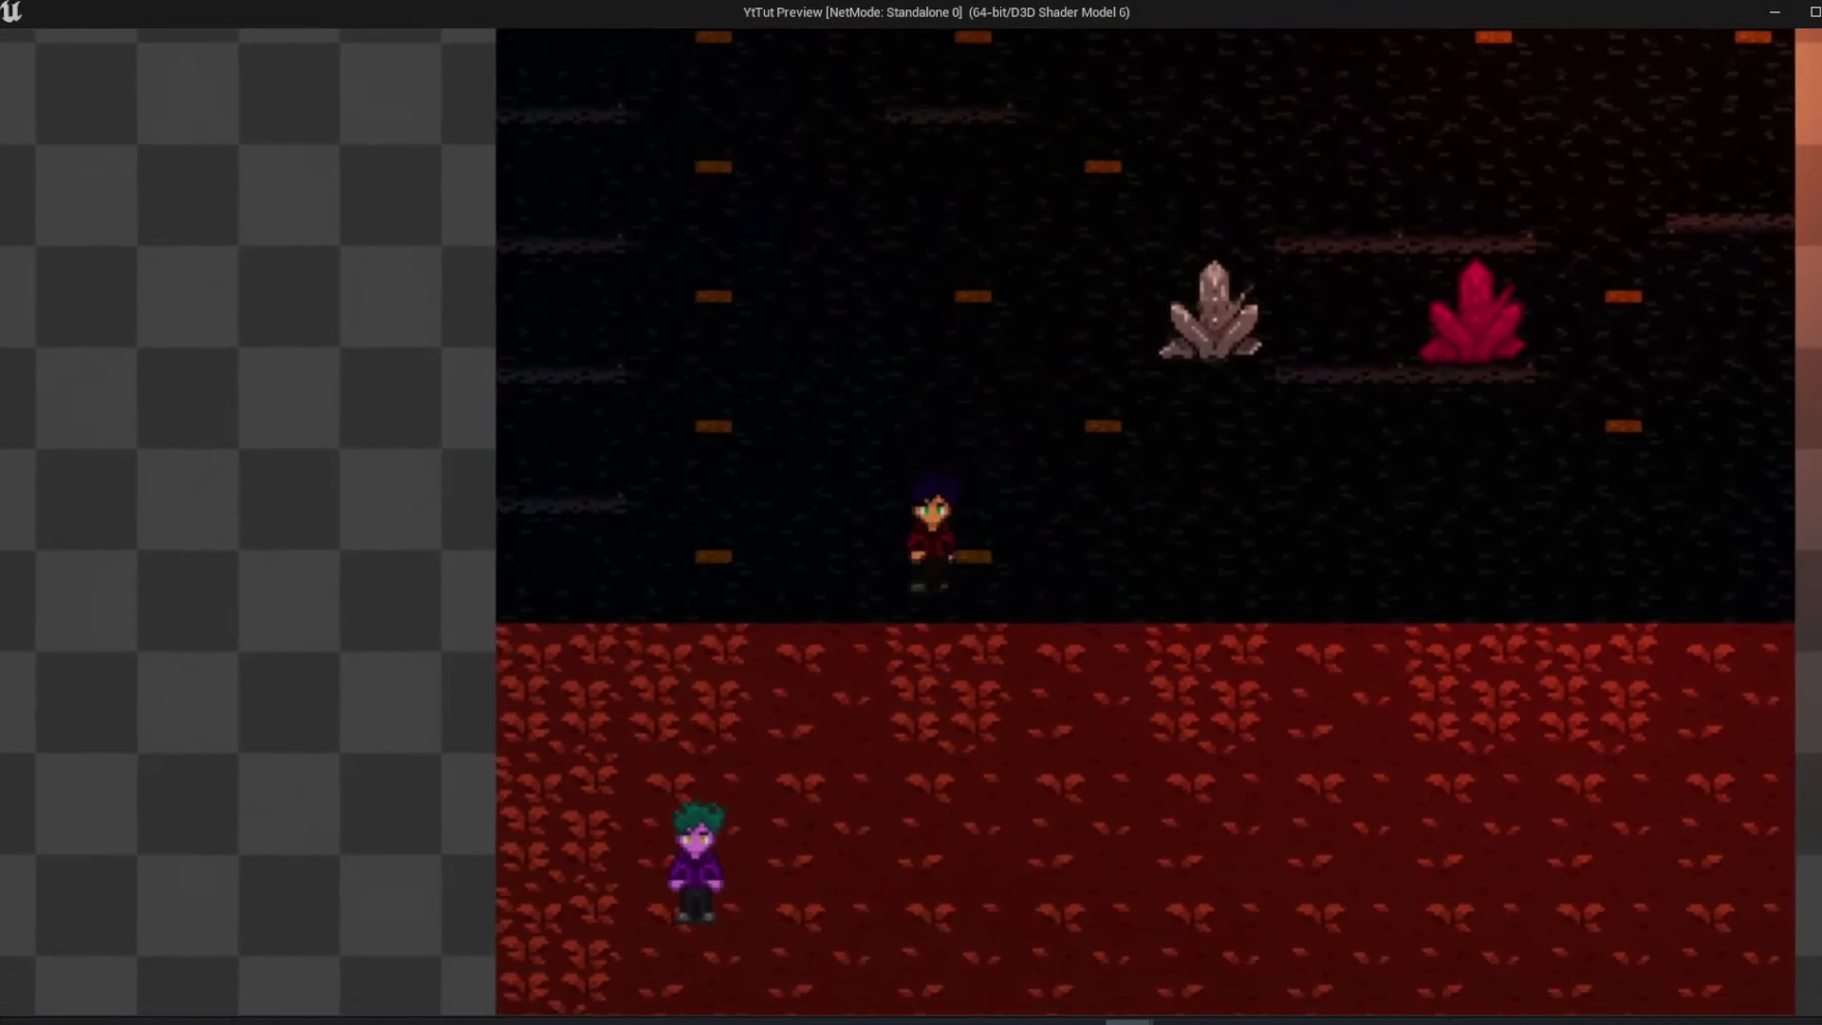
key(s)
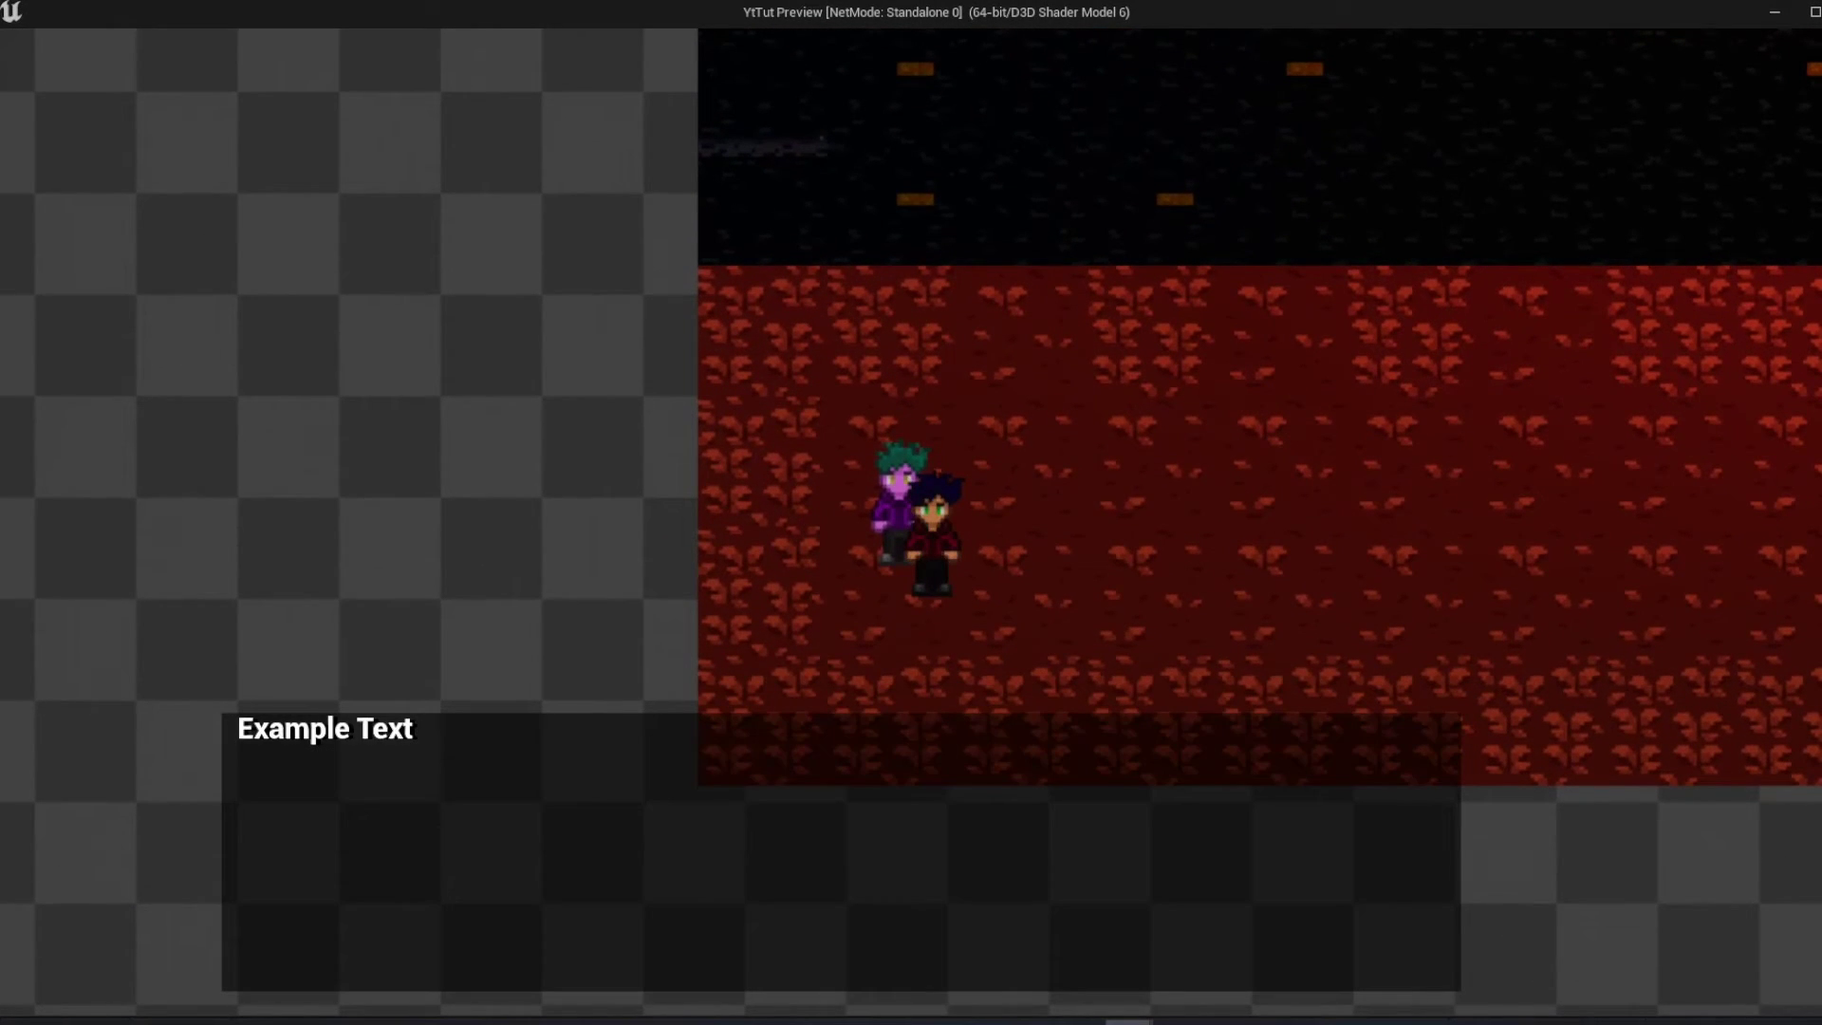
key(w)
key(d)
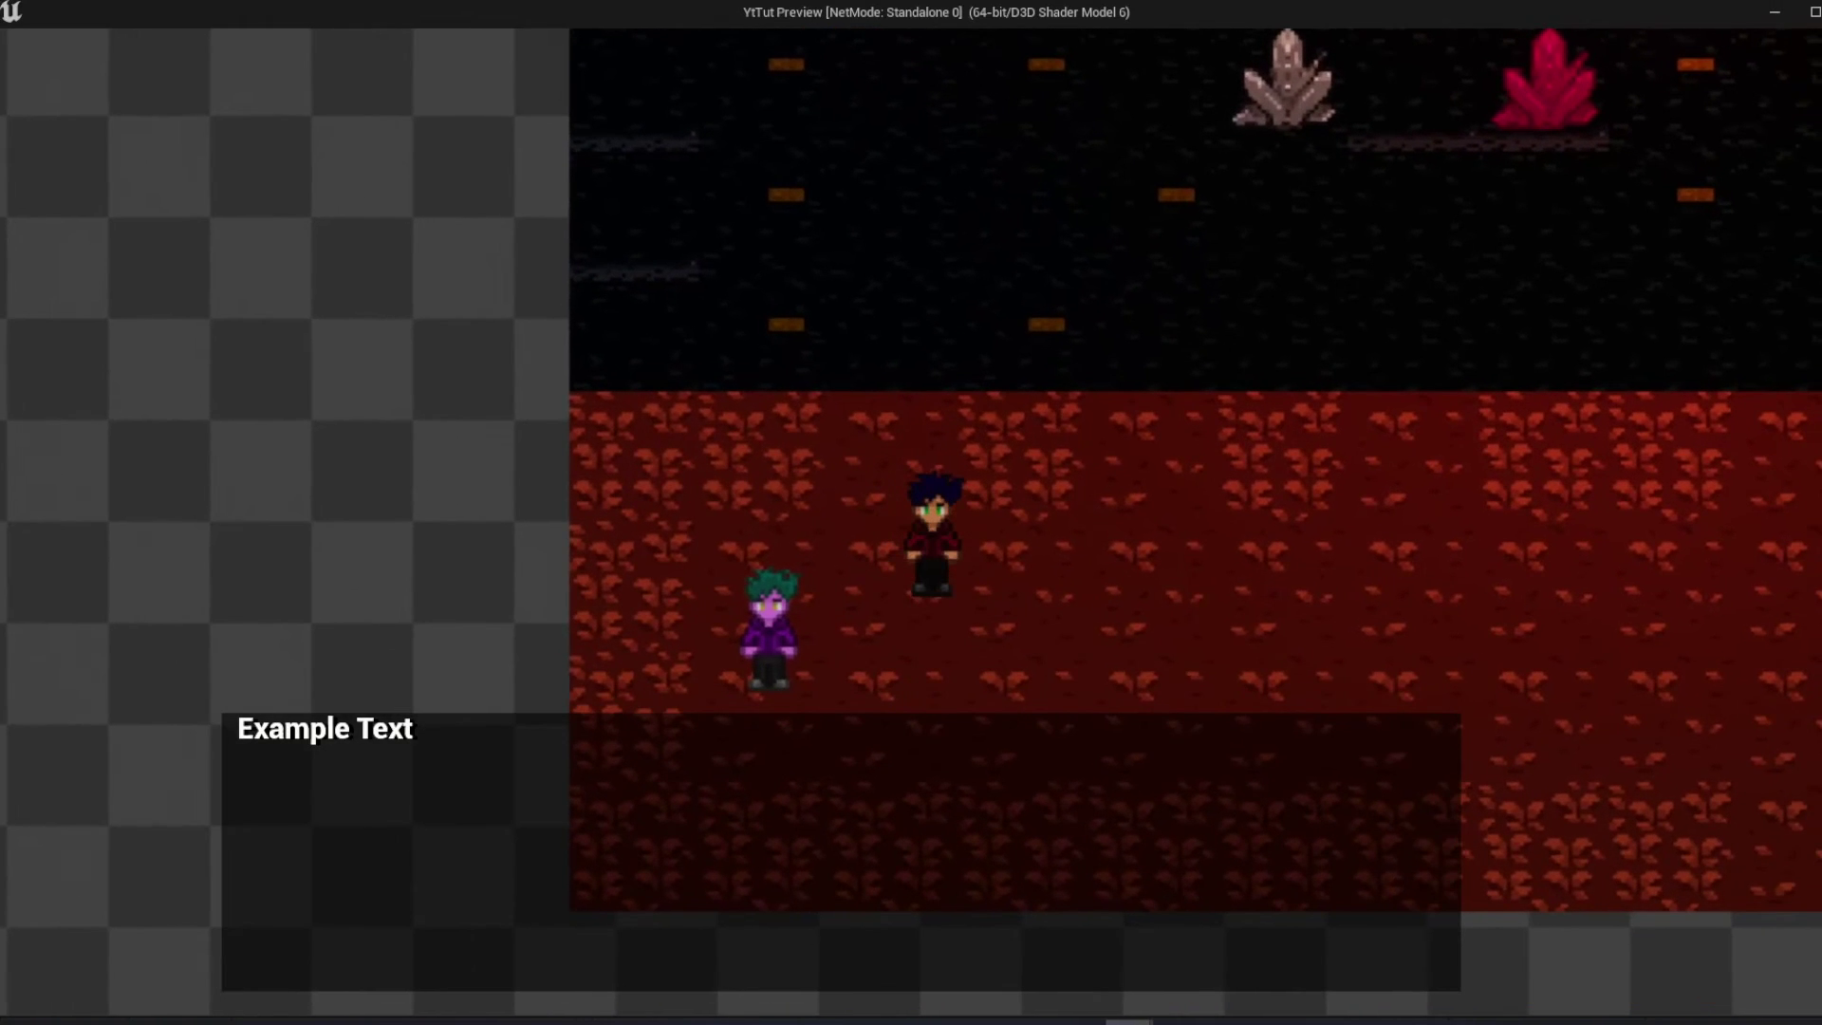
key(Escape)
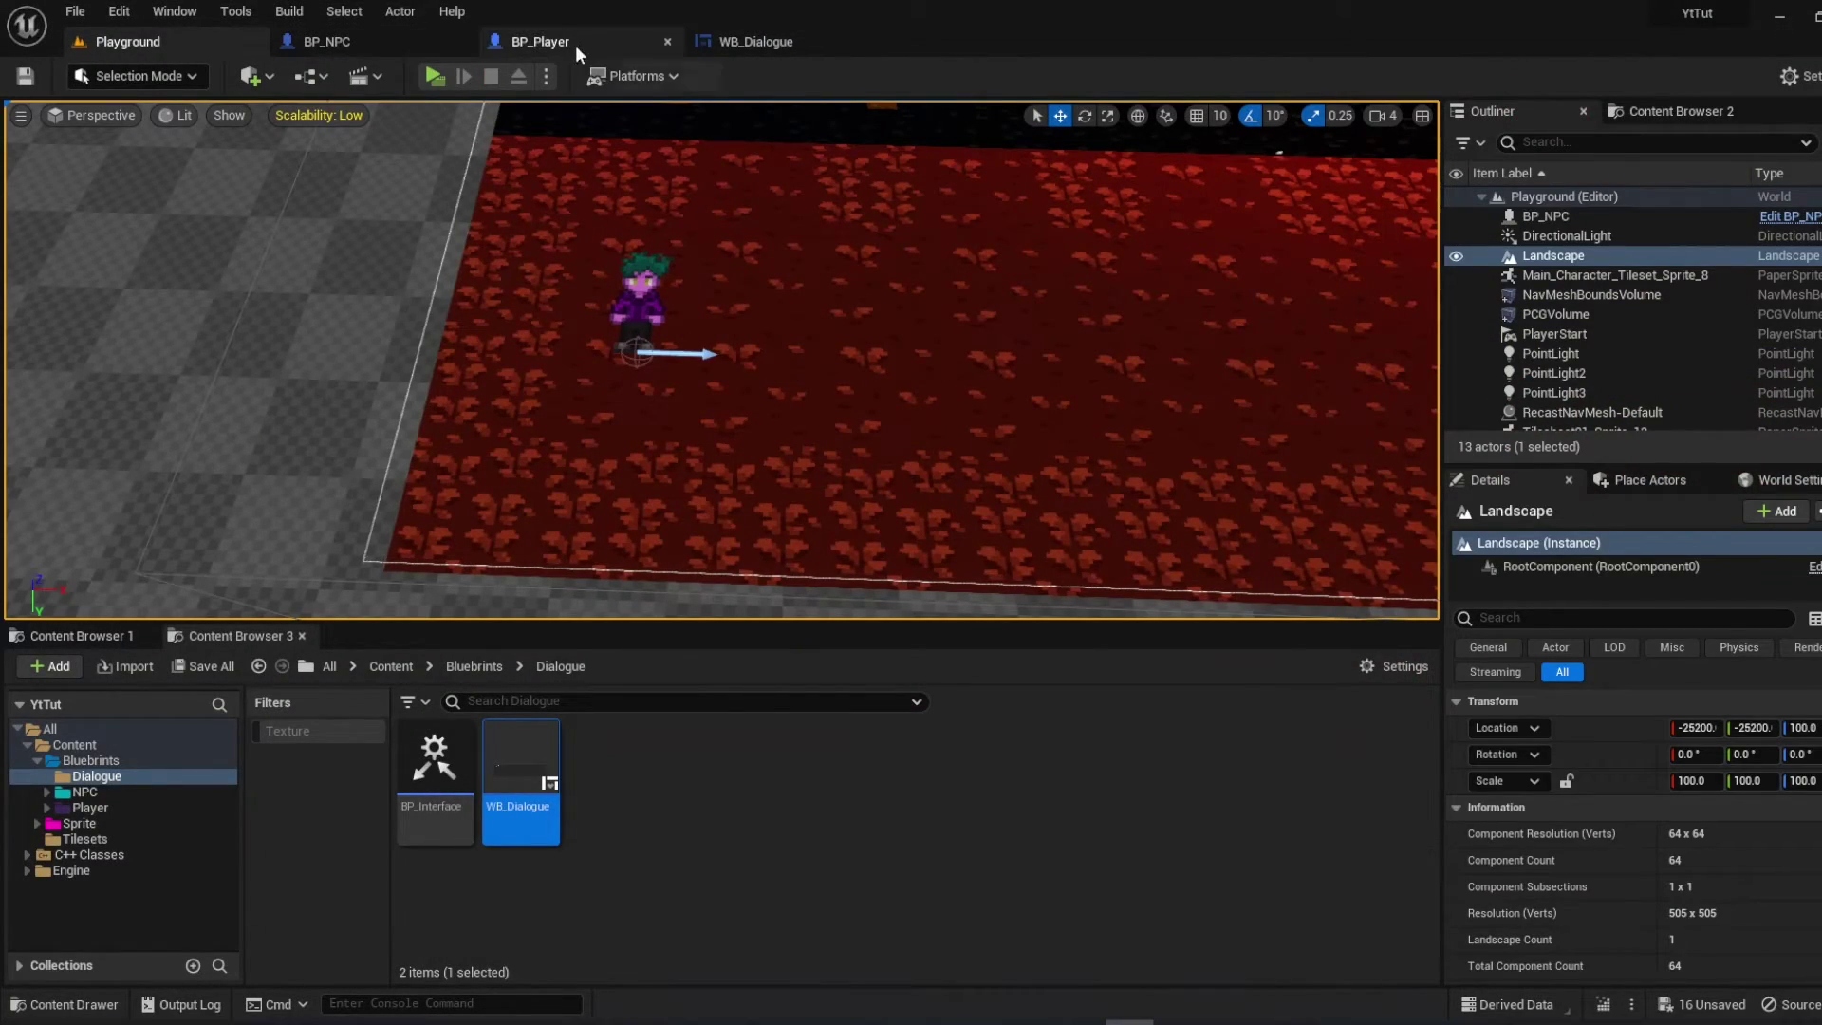
Move the widget-creation nodes right in BP_NPC to make room after the Branch
click(326, 41)
drag(862, 541, 1481, 613)
drag(1005, 391, 1380, 393)
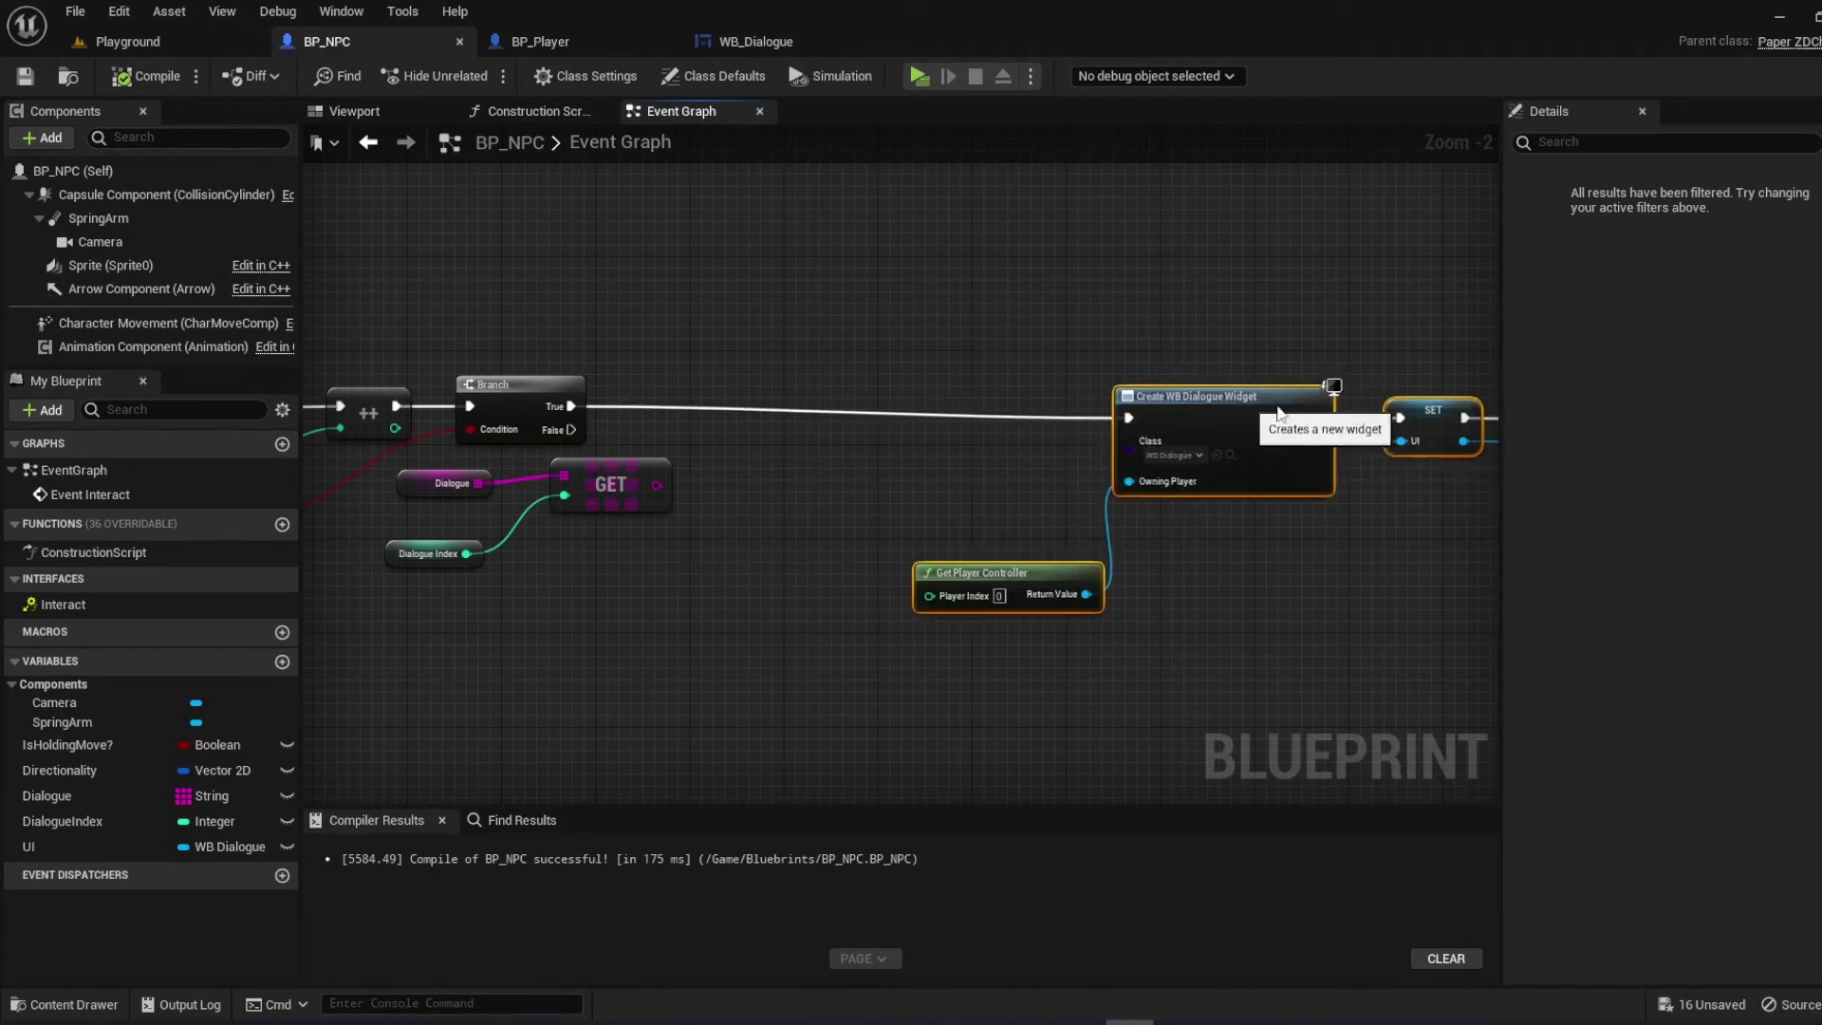
right_click(934, 569)
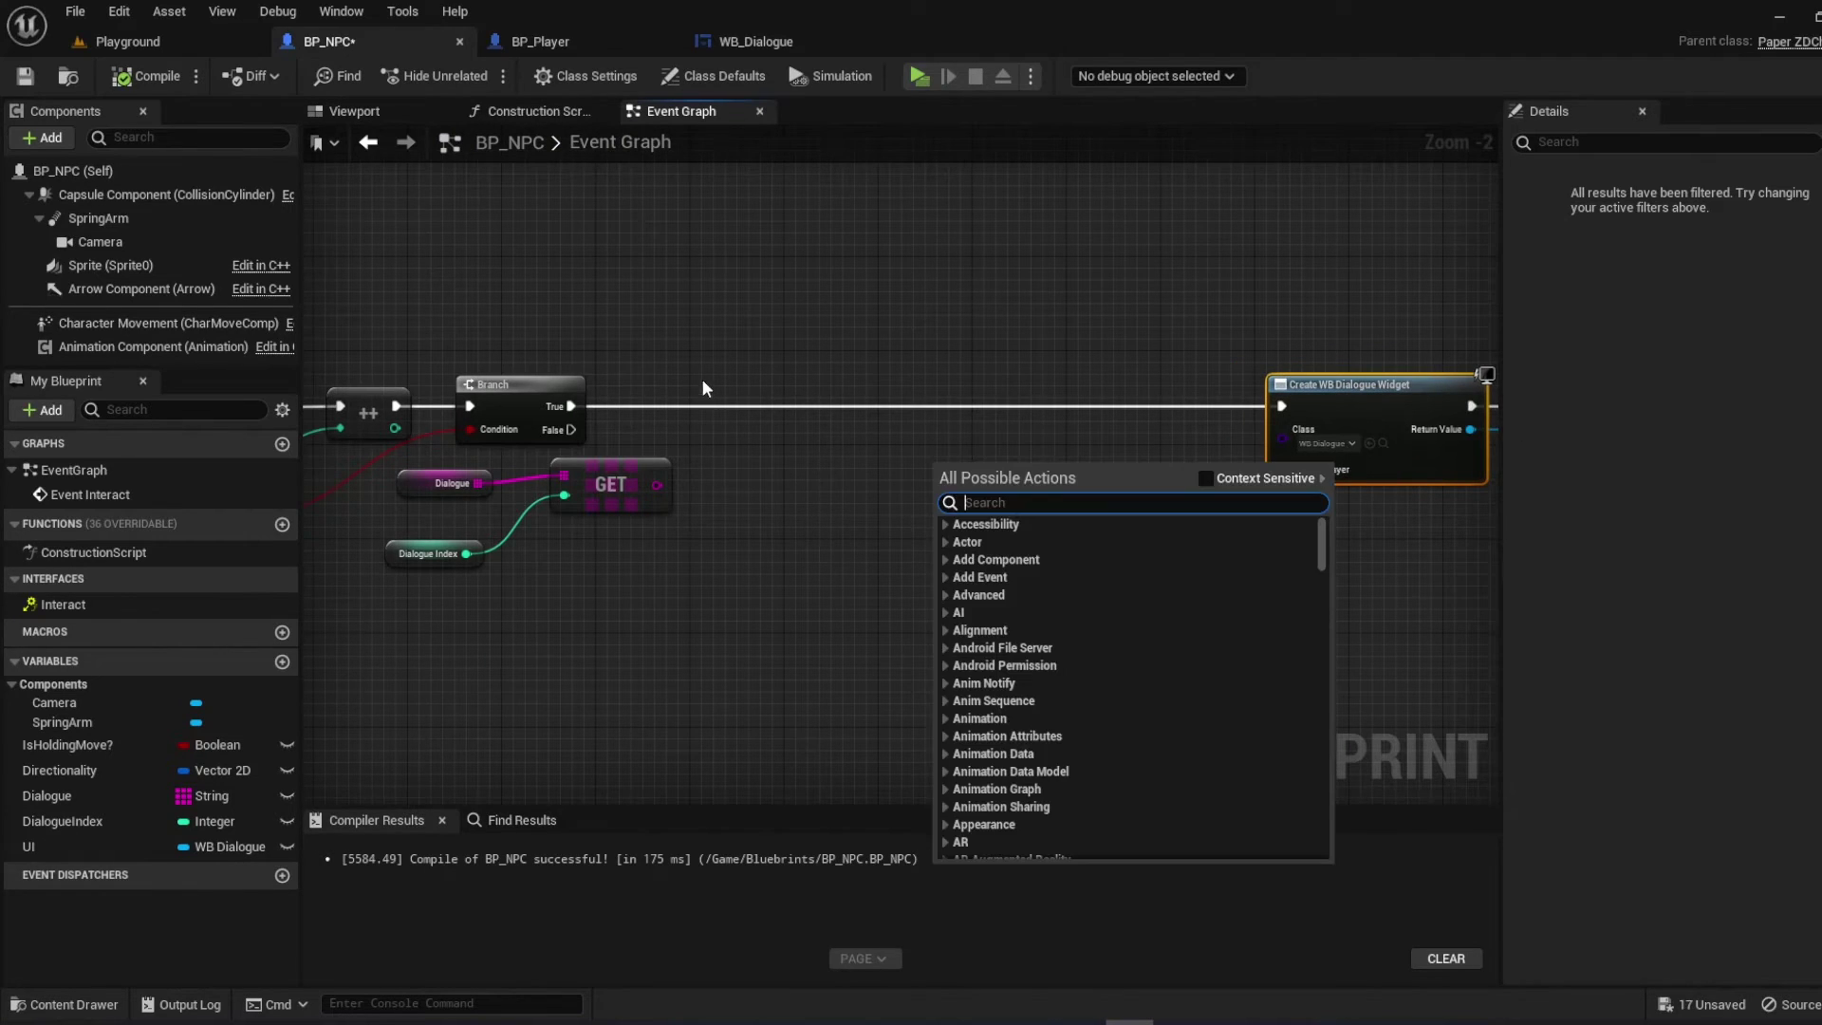
right_drag(769, 517, 800, 493)
scroll(785, 498, up, 2)
scroll(755, 522, down, 2)
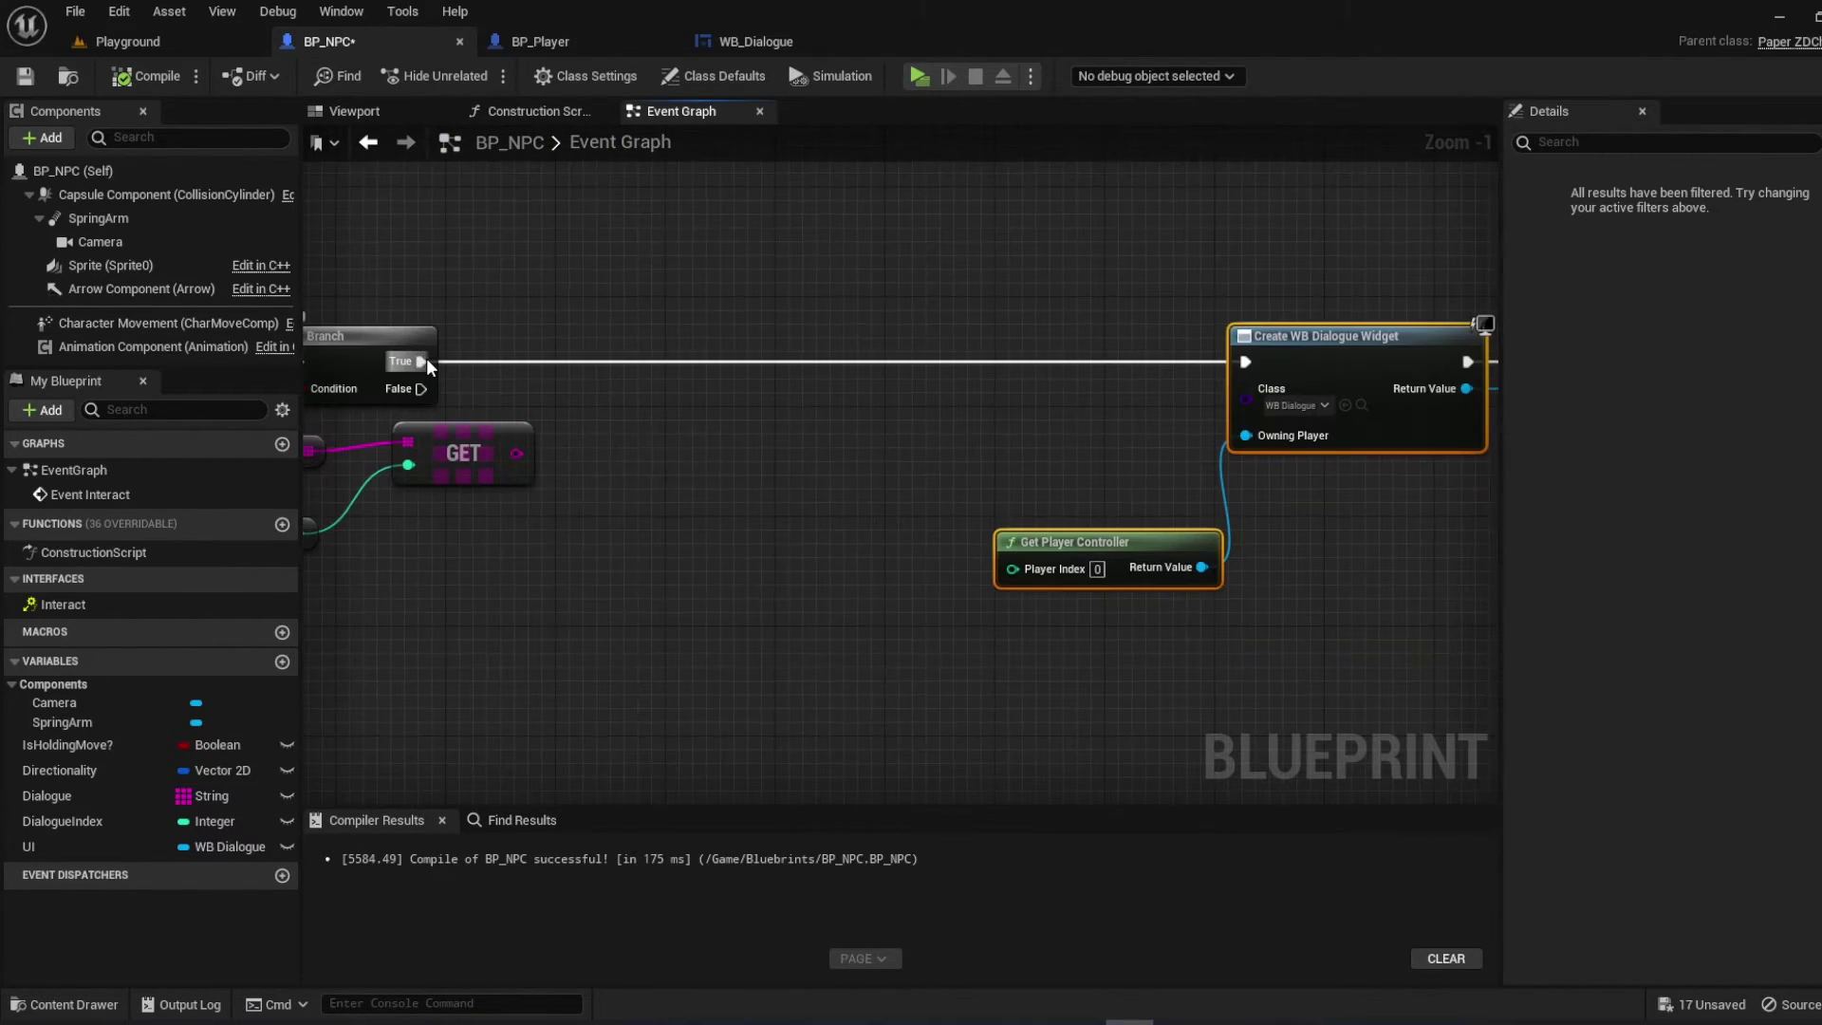
mouse_move(426, 358)
mouse_down()
mouse_move(755, 363)
mouse_move(721, 366)
mouse_up()
key(ctrl+z)
text(is vali)
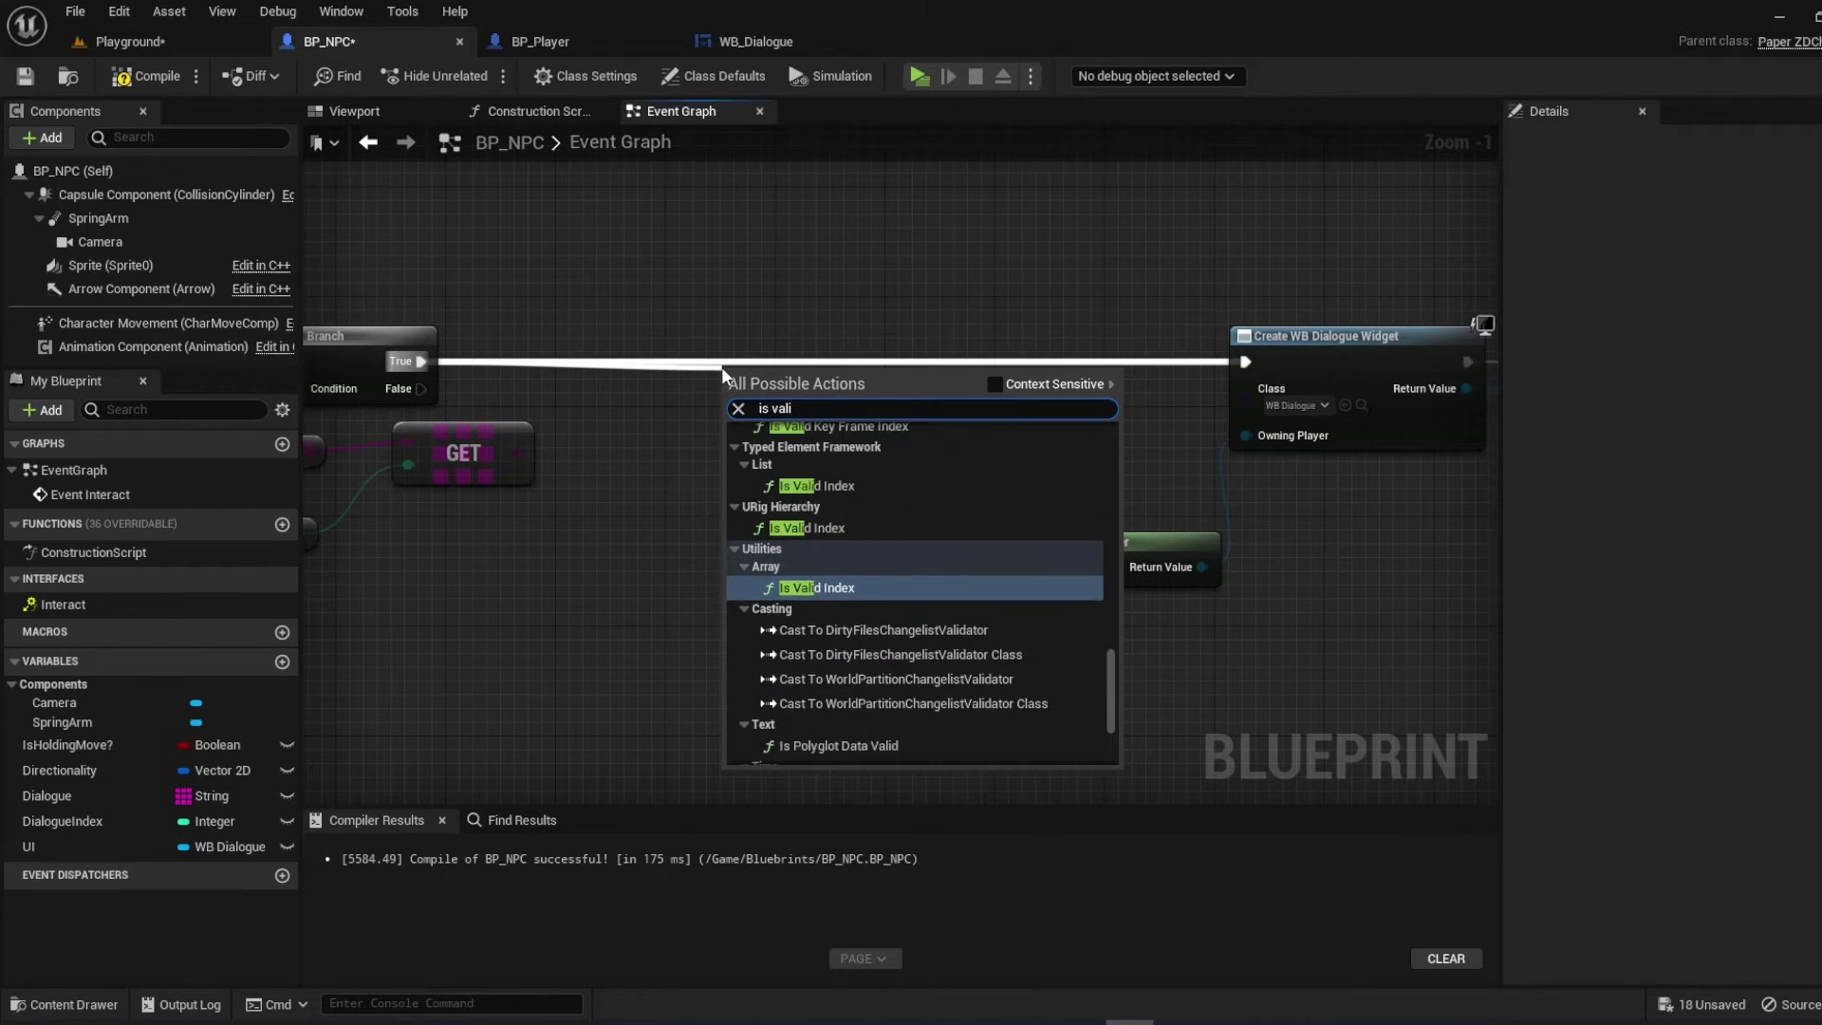
Add a validated get of UI on Branch True, creating the widget only when UI is not valid
drag(29, 847, 681, 428)
click(718, 461)
right_click(713, 440)
click(827, 608)
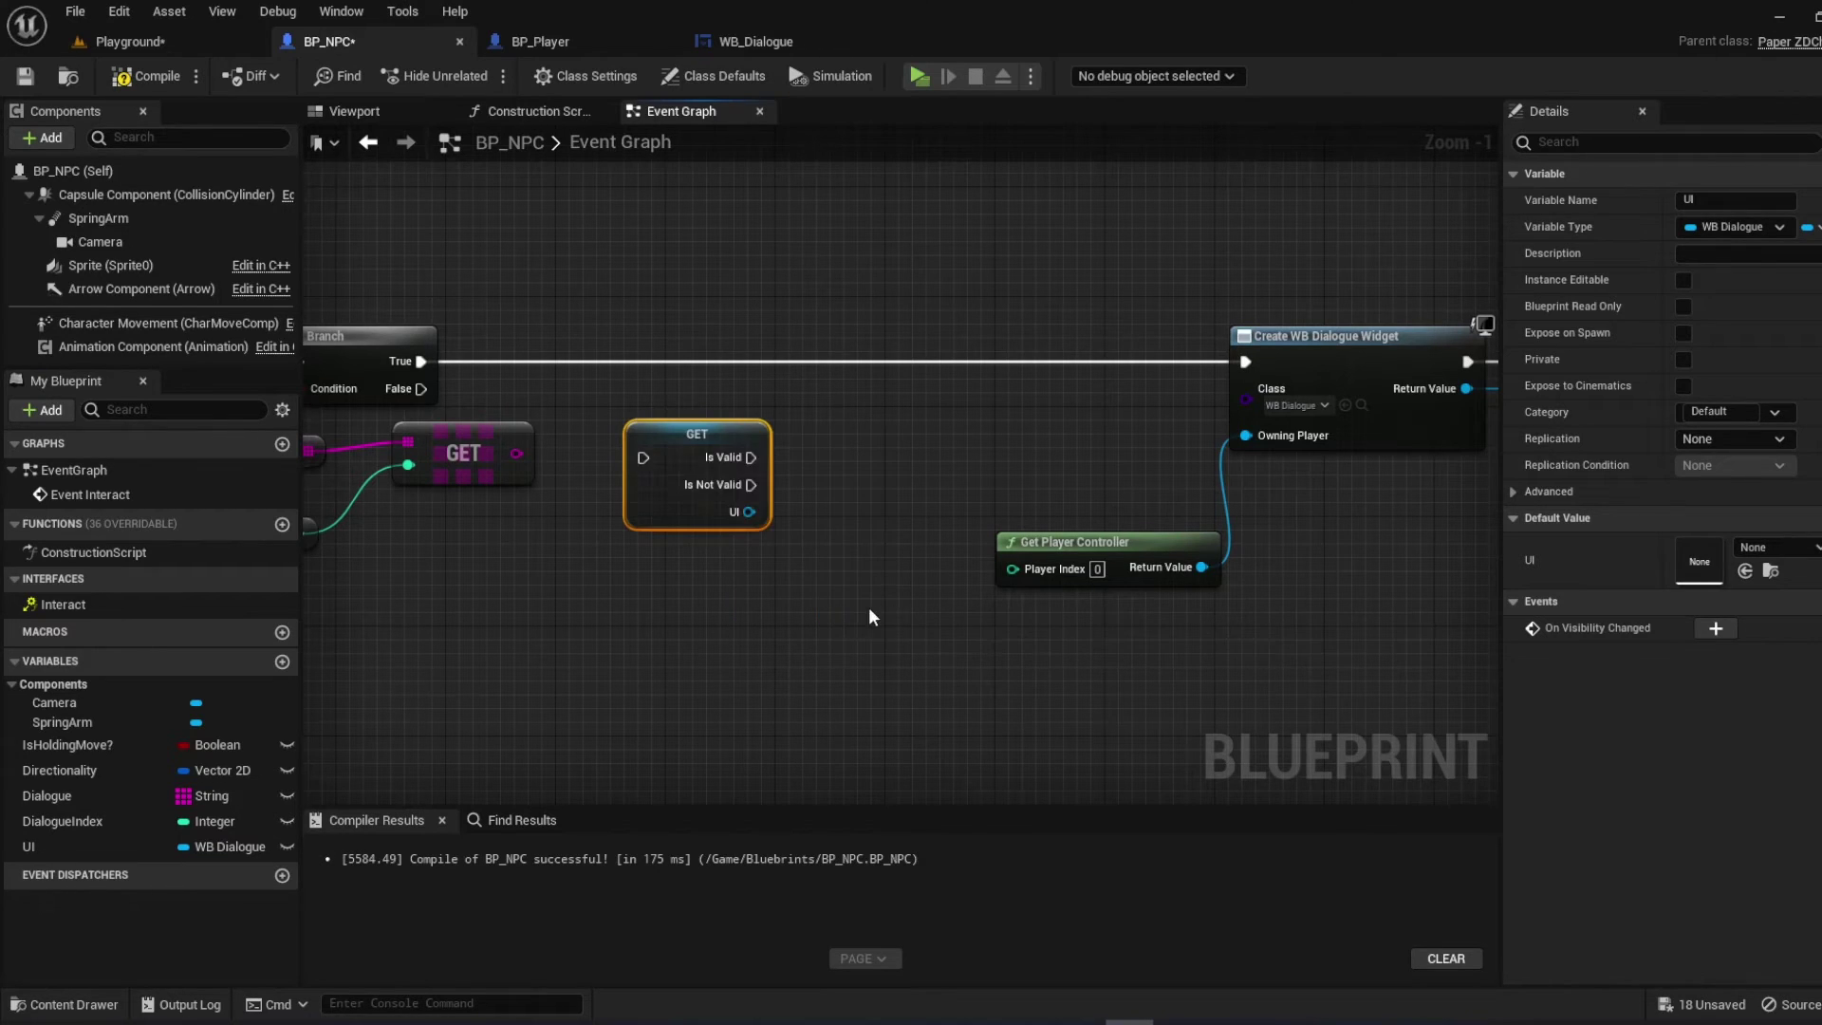
mouse_move(700, 437)
mouse_down()
mouse_move(741, 326)
mouse_move(422, 360)
mouse_up()
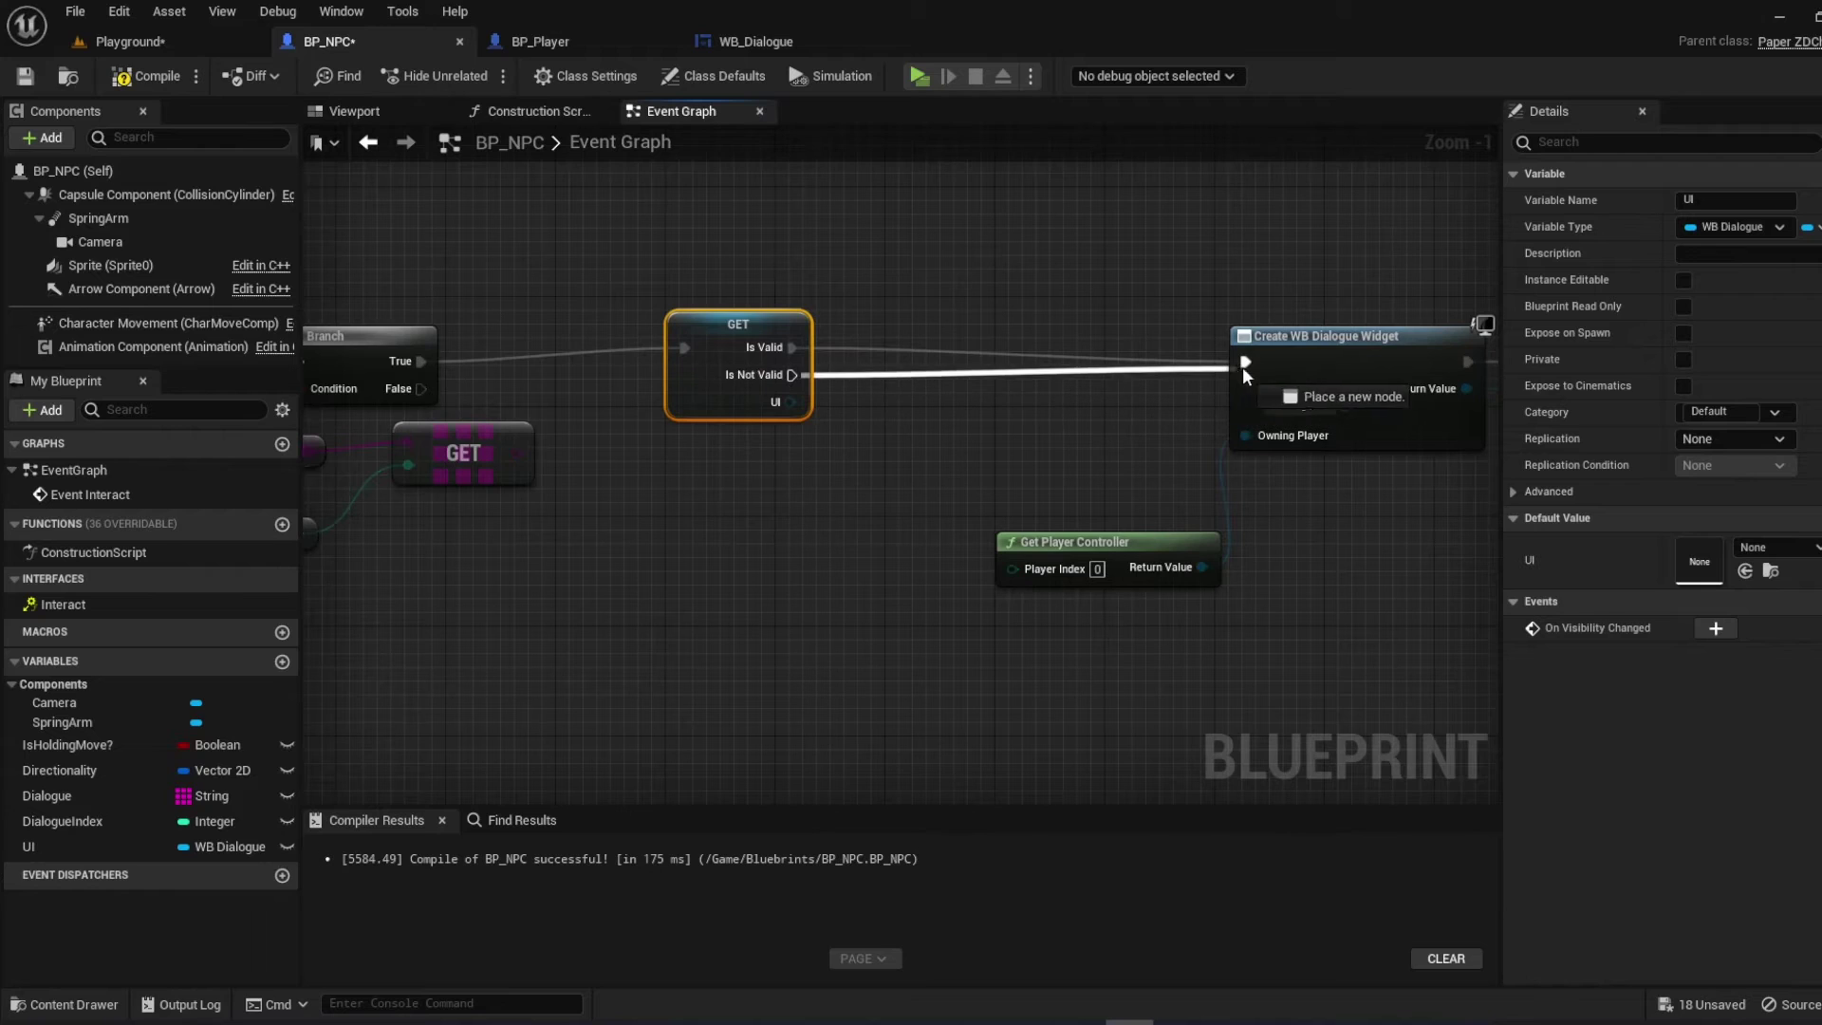
drag(792, 374, 1245, 361)
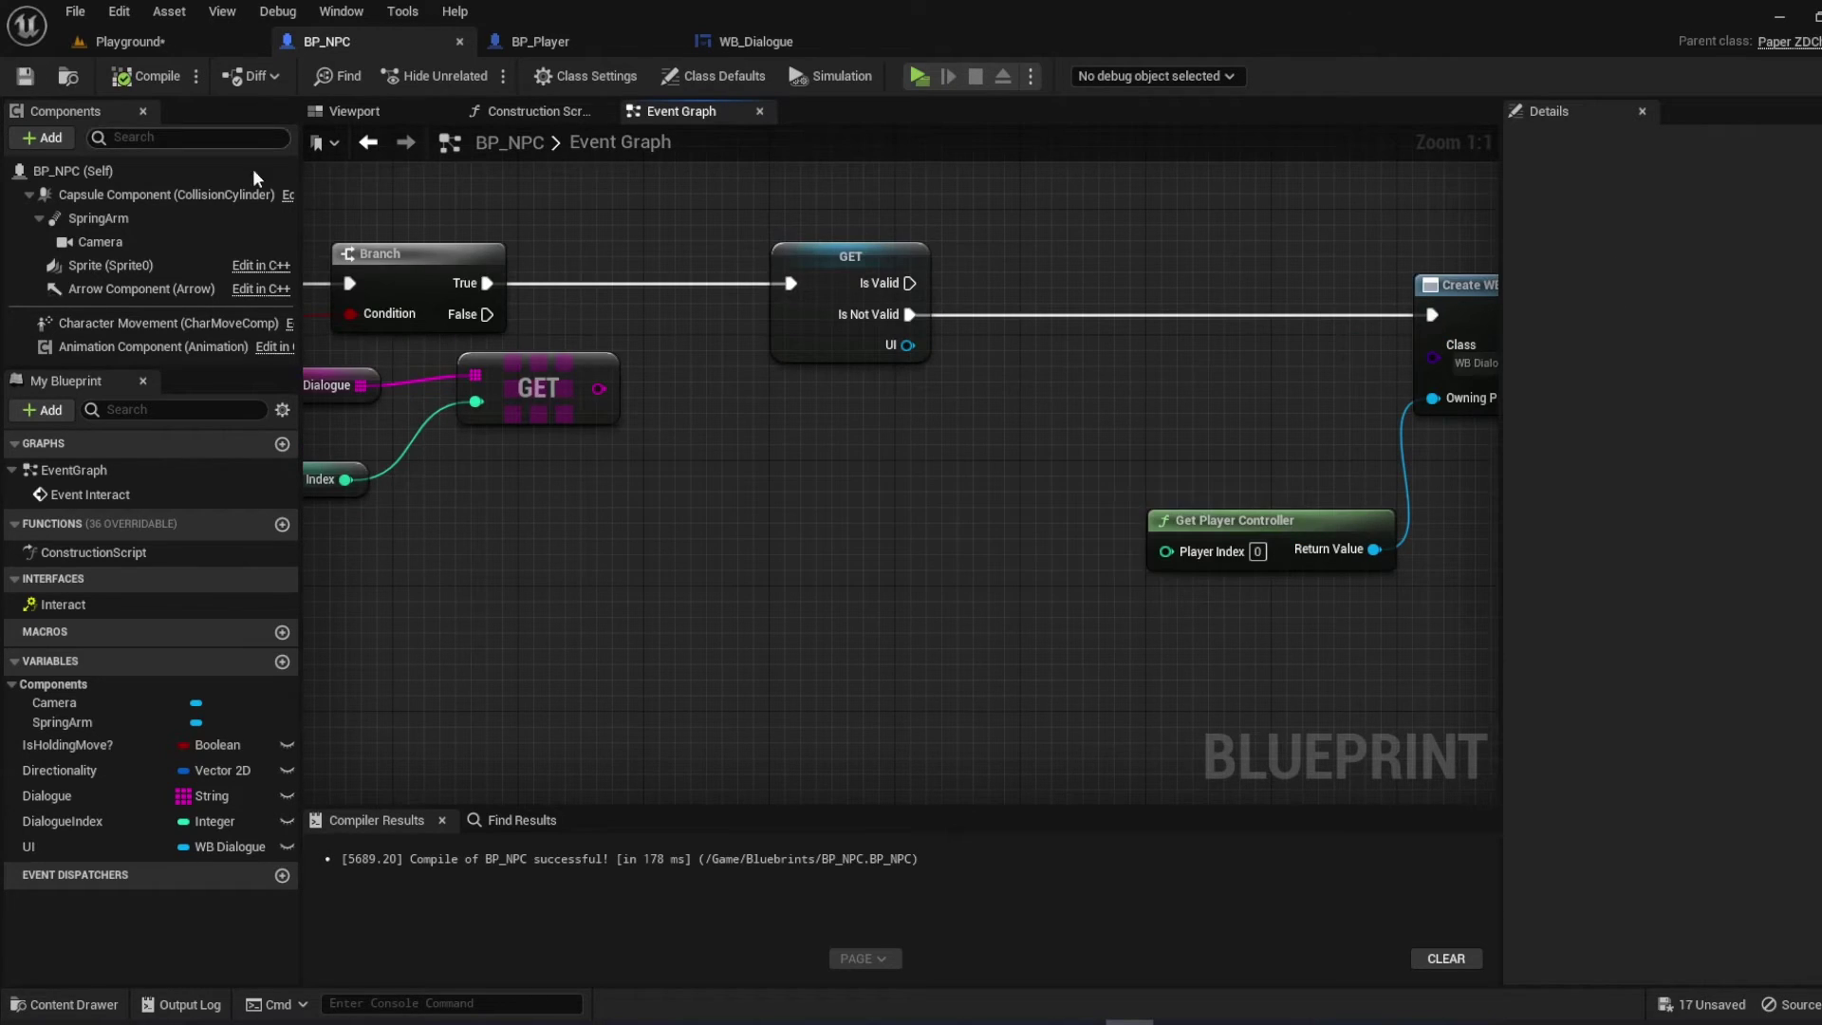
Place a new UI getter beside the Add to Viewport node
right_drag(952, 468, 595, 490)
right_drag(891, 513, 285, 507)
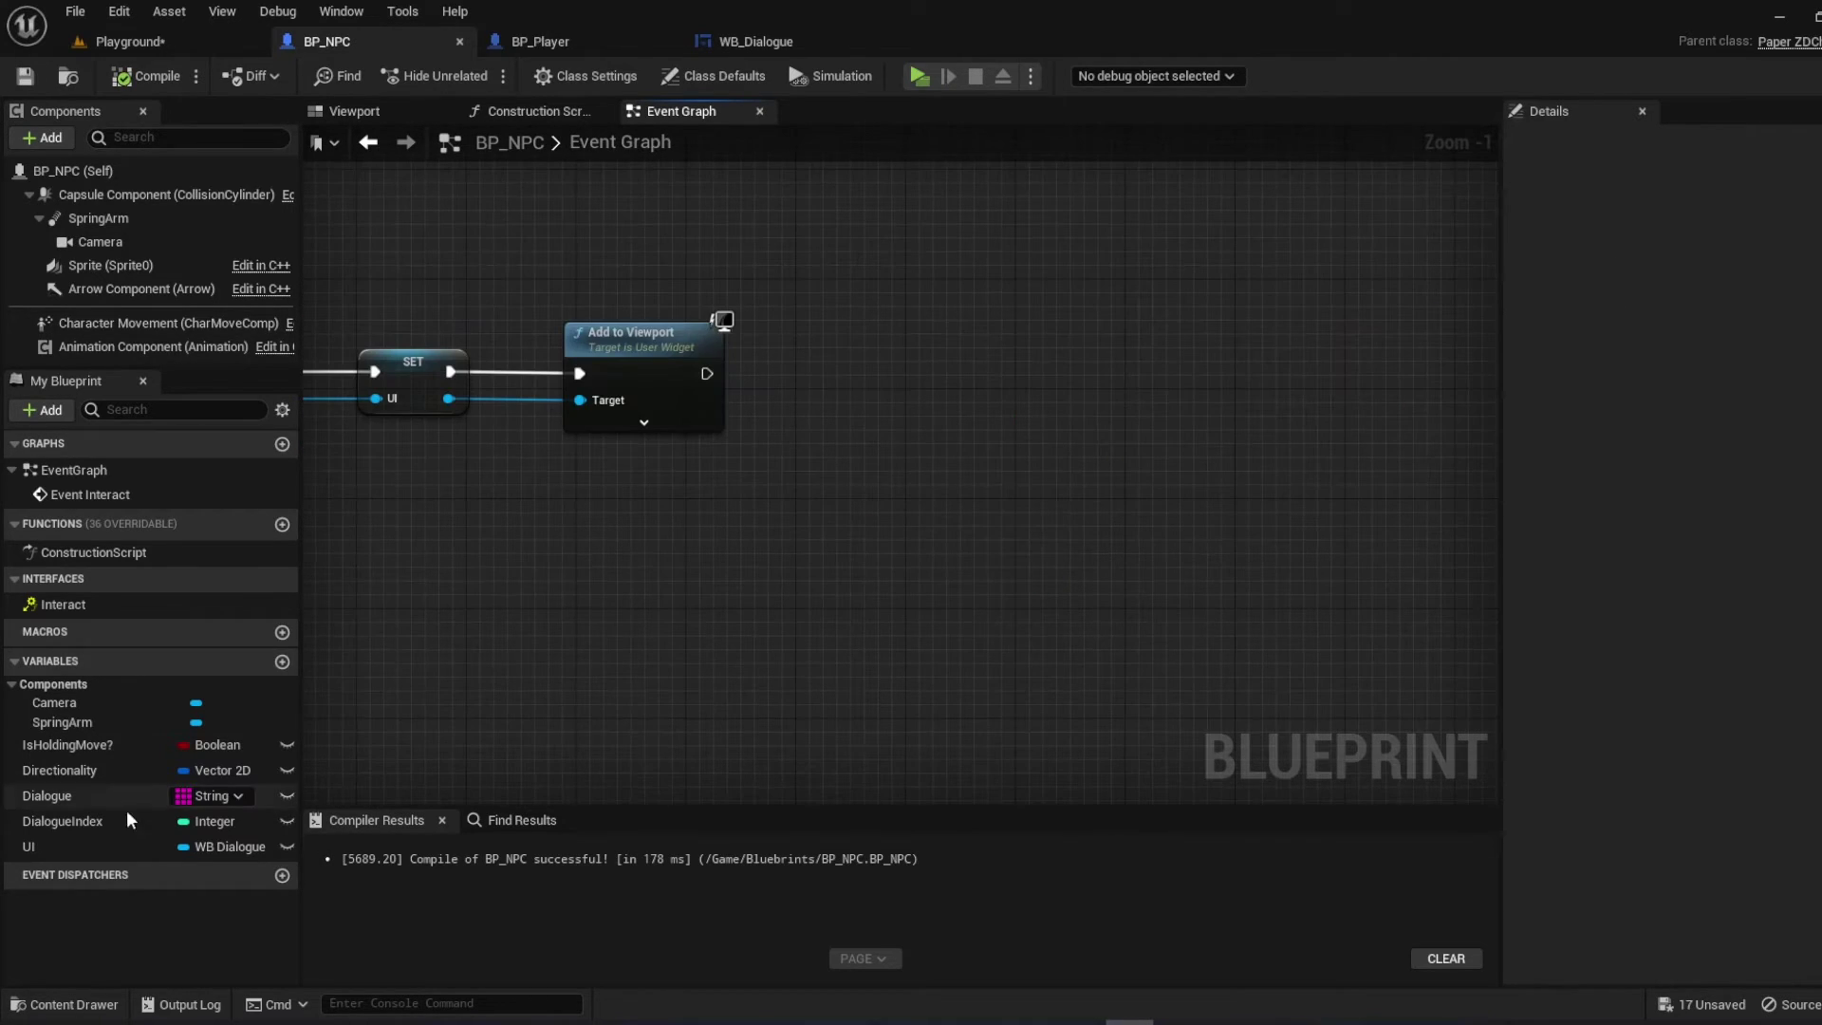
mouse_move(30, 845)
mouse_down()
mouse_move(128, 854)
mouse_move(719, 502)
mouse_move(1012, 458)
mouse_up()
click(756, 533)
text(dialog)
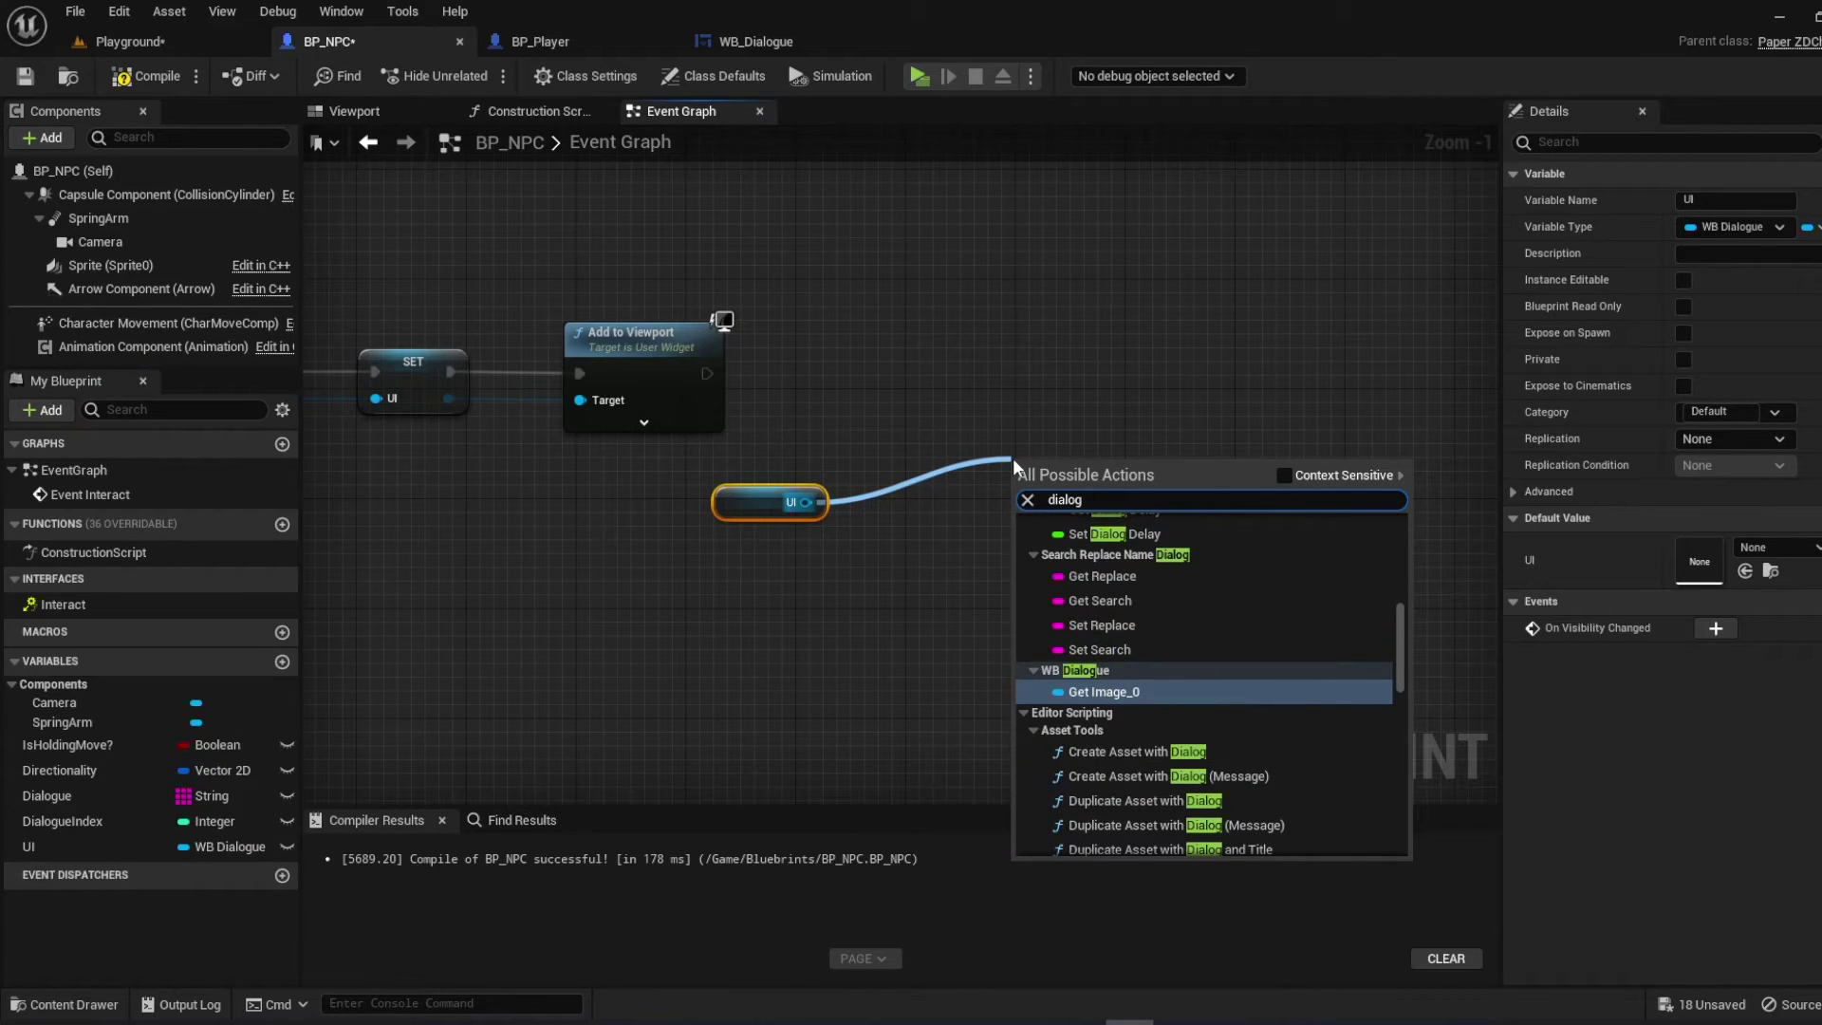
text(uete)
Expose WB_Dialogue's DialogueText as a variable and return to BP_NPC
click(540, 41)
click(755, 42)
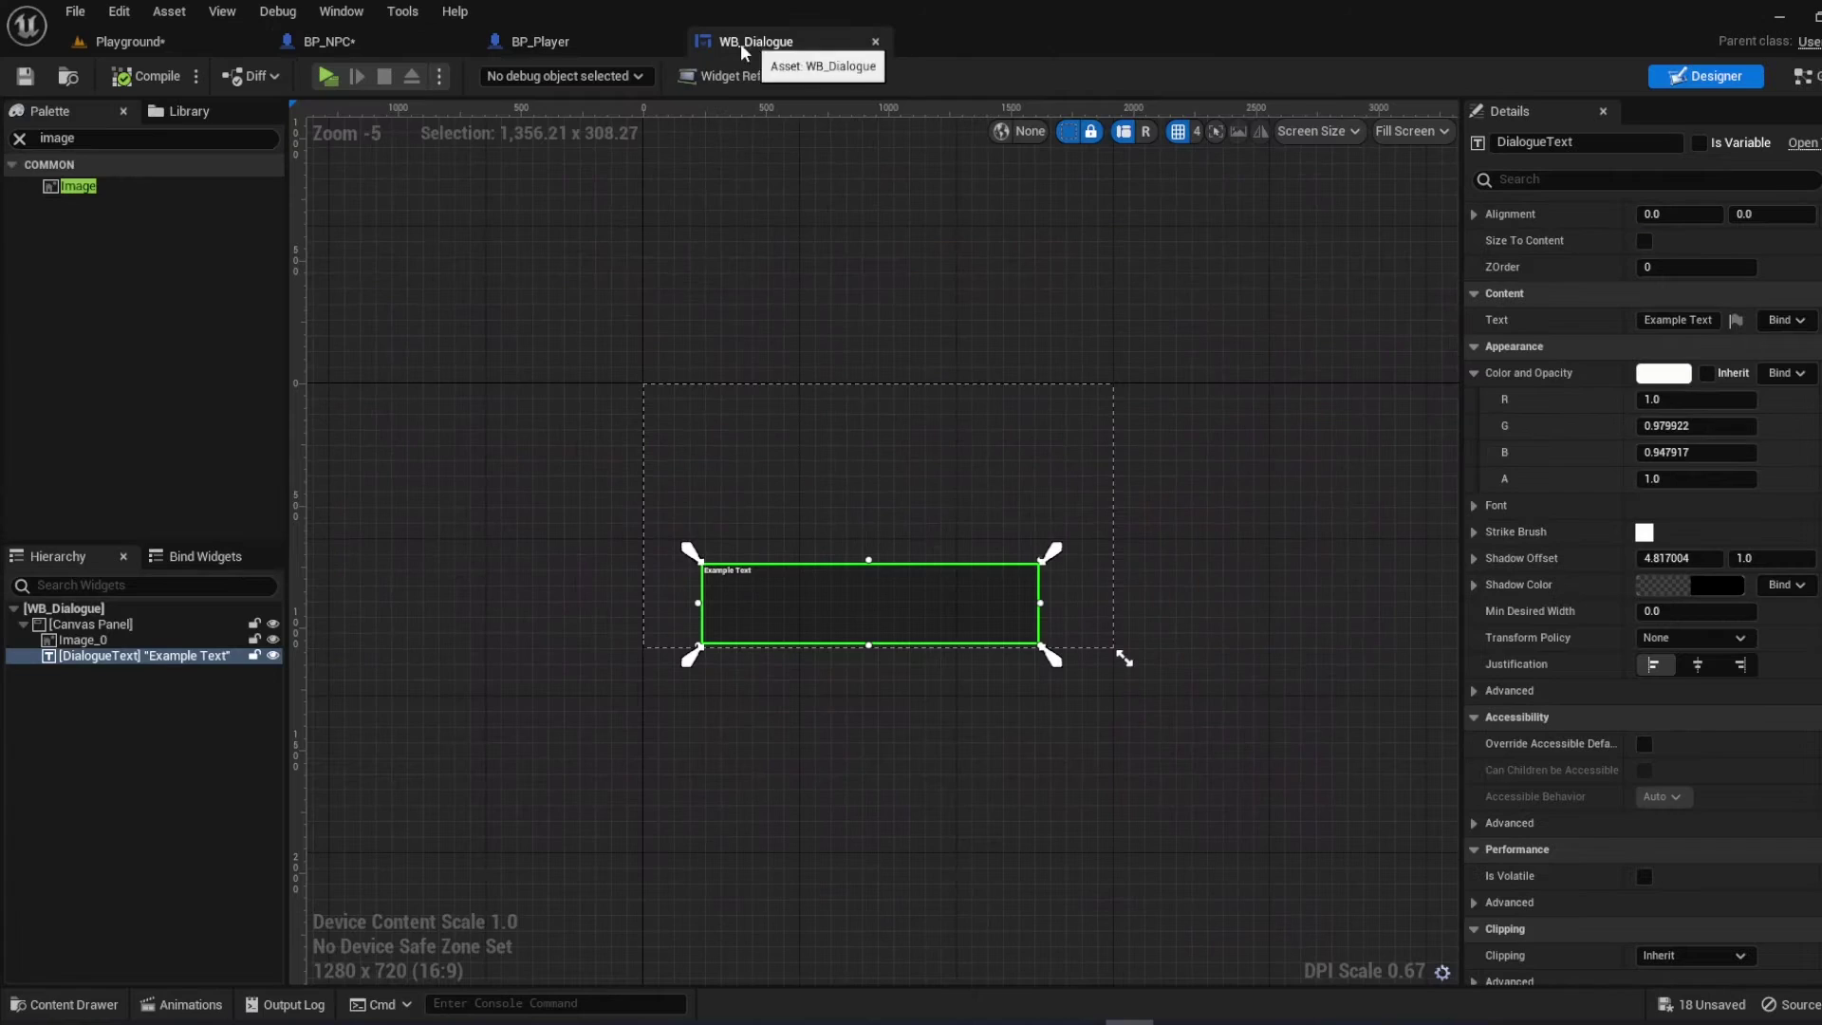
click(121, 655)
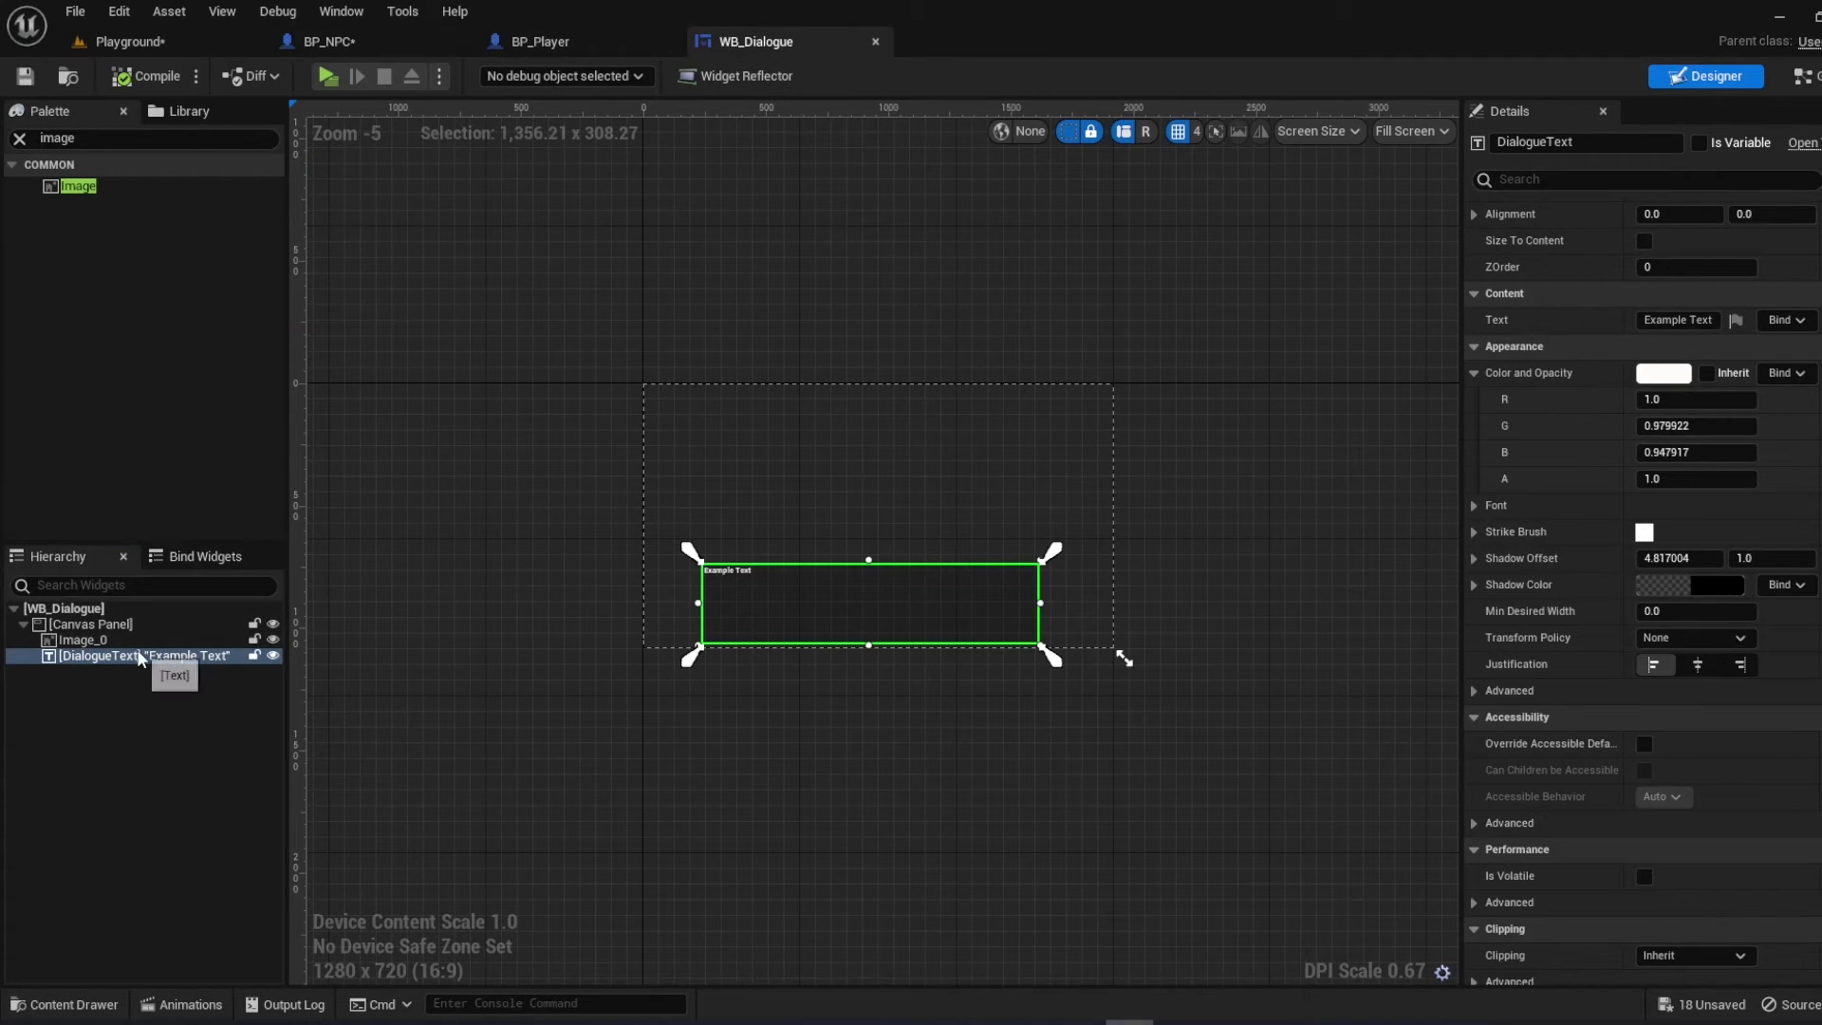
click(134, 656)
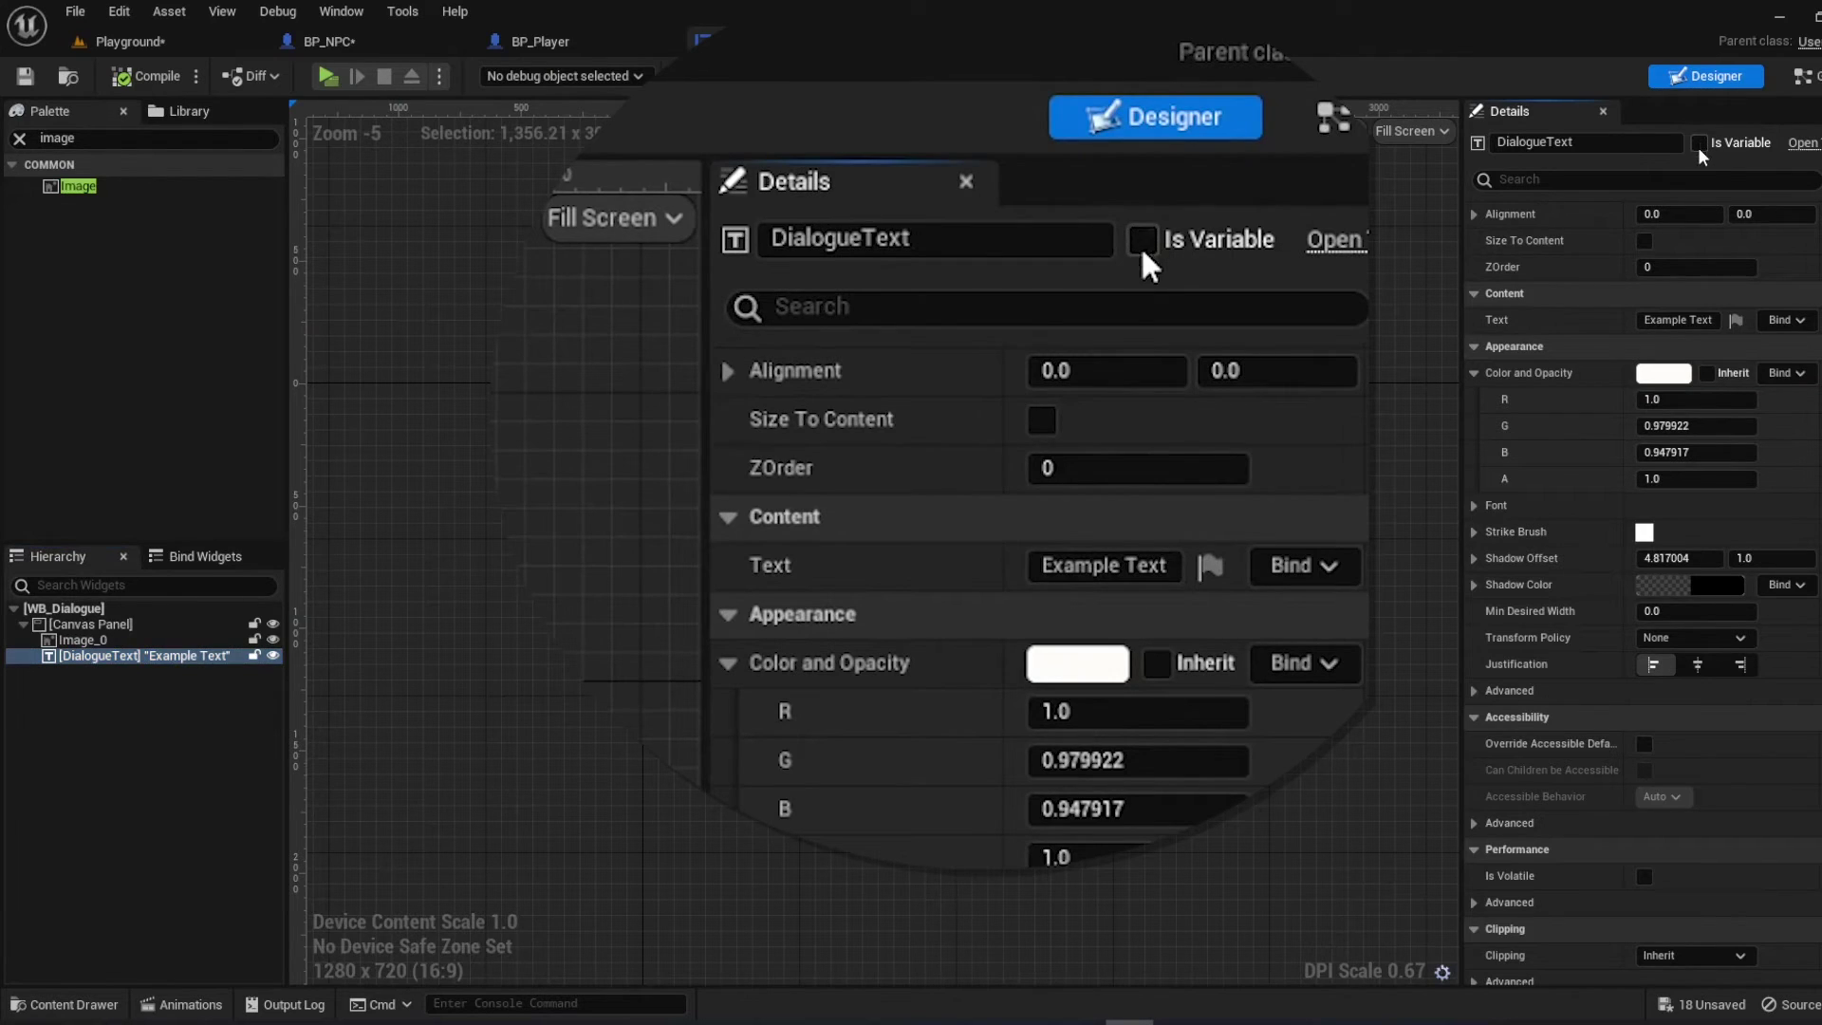
click(1699, 144)
click(367, 34)
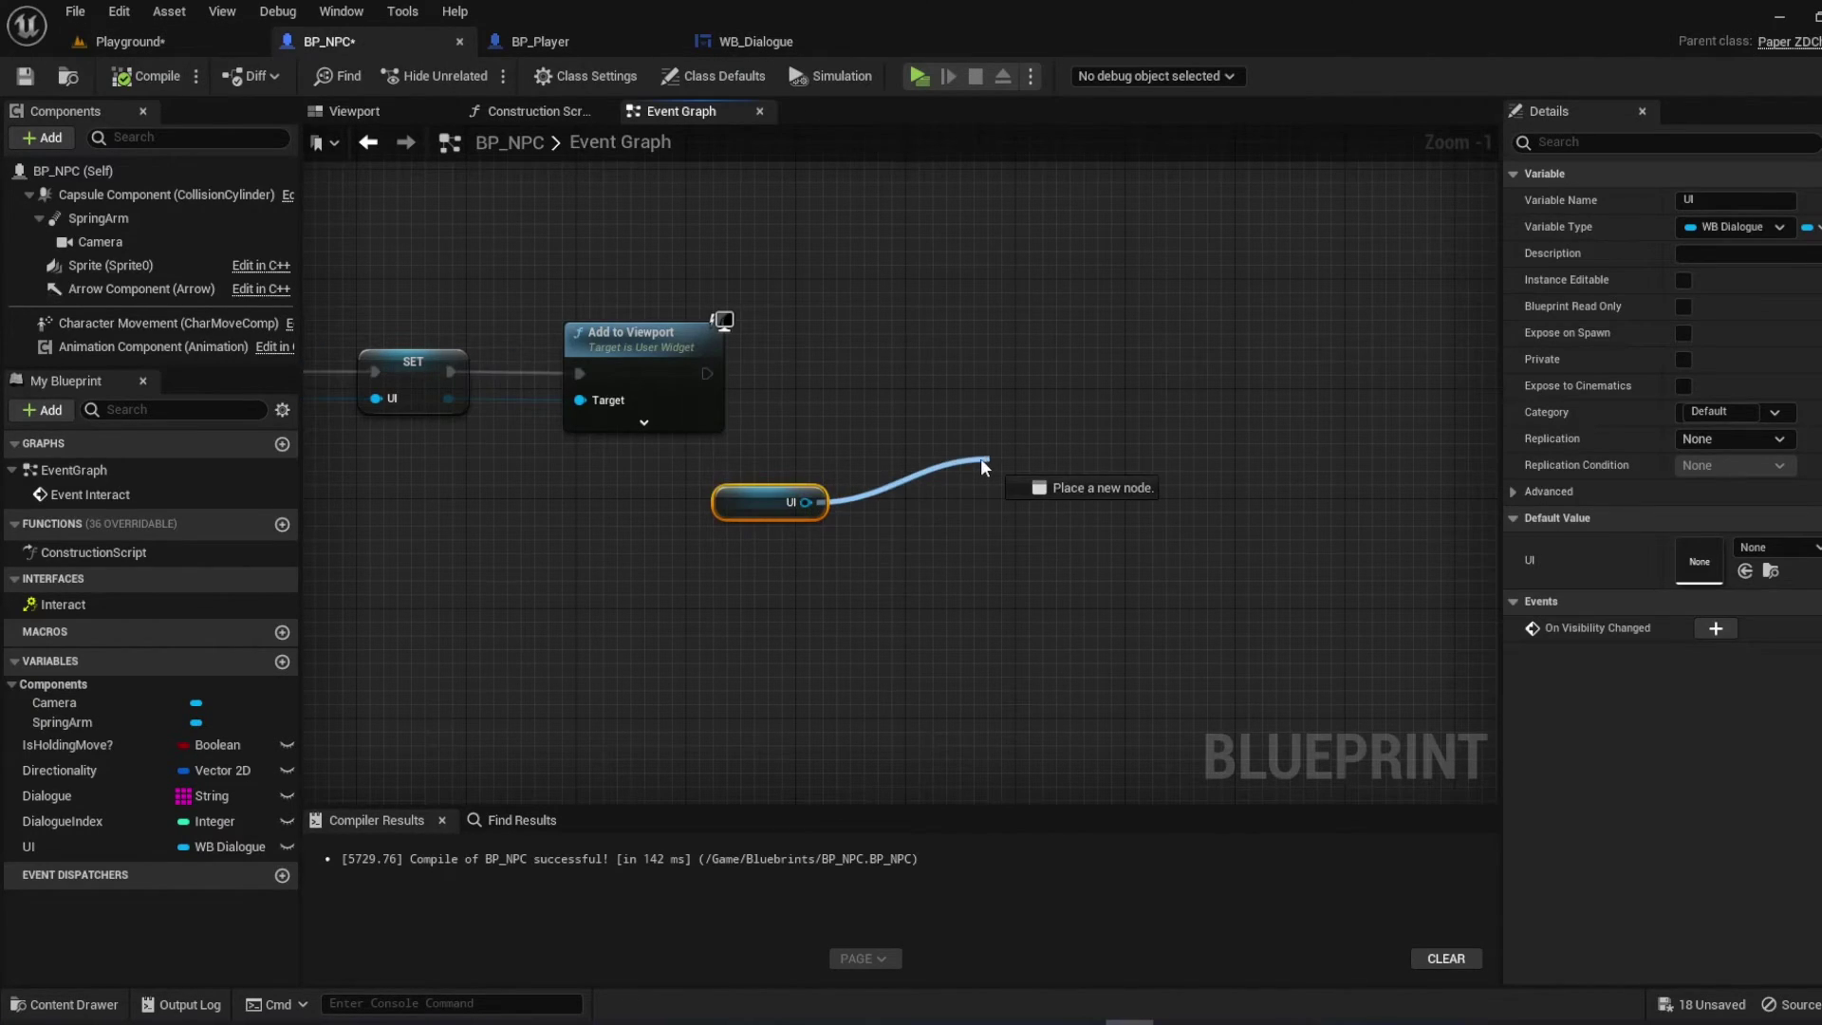
Get DialogueText from UI and run a SetText on it after Add to Viewport
drag(811, 502, 981, 458)
text(dialogue)
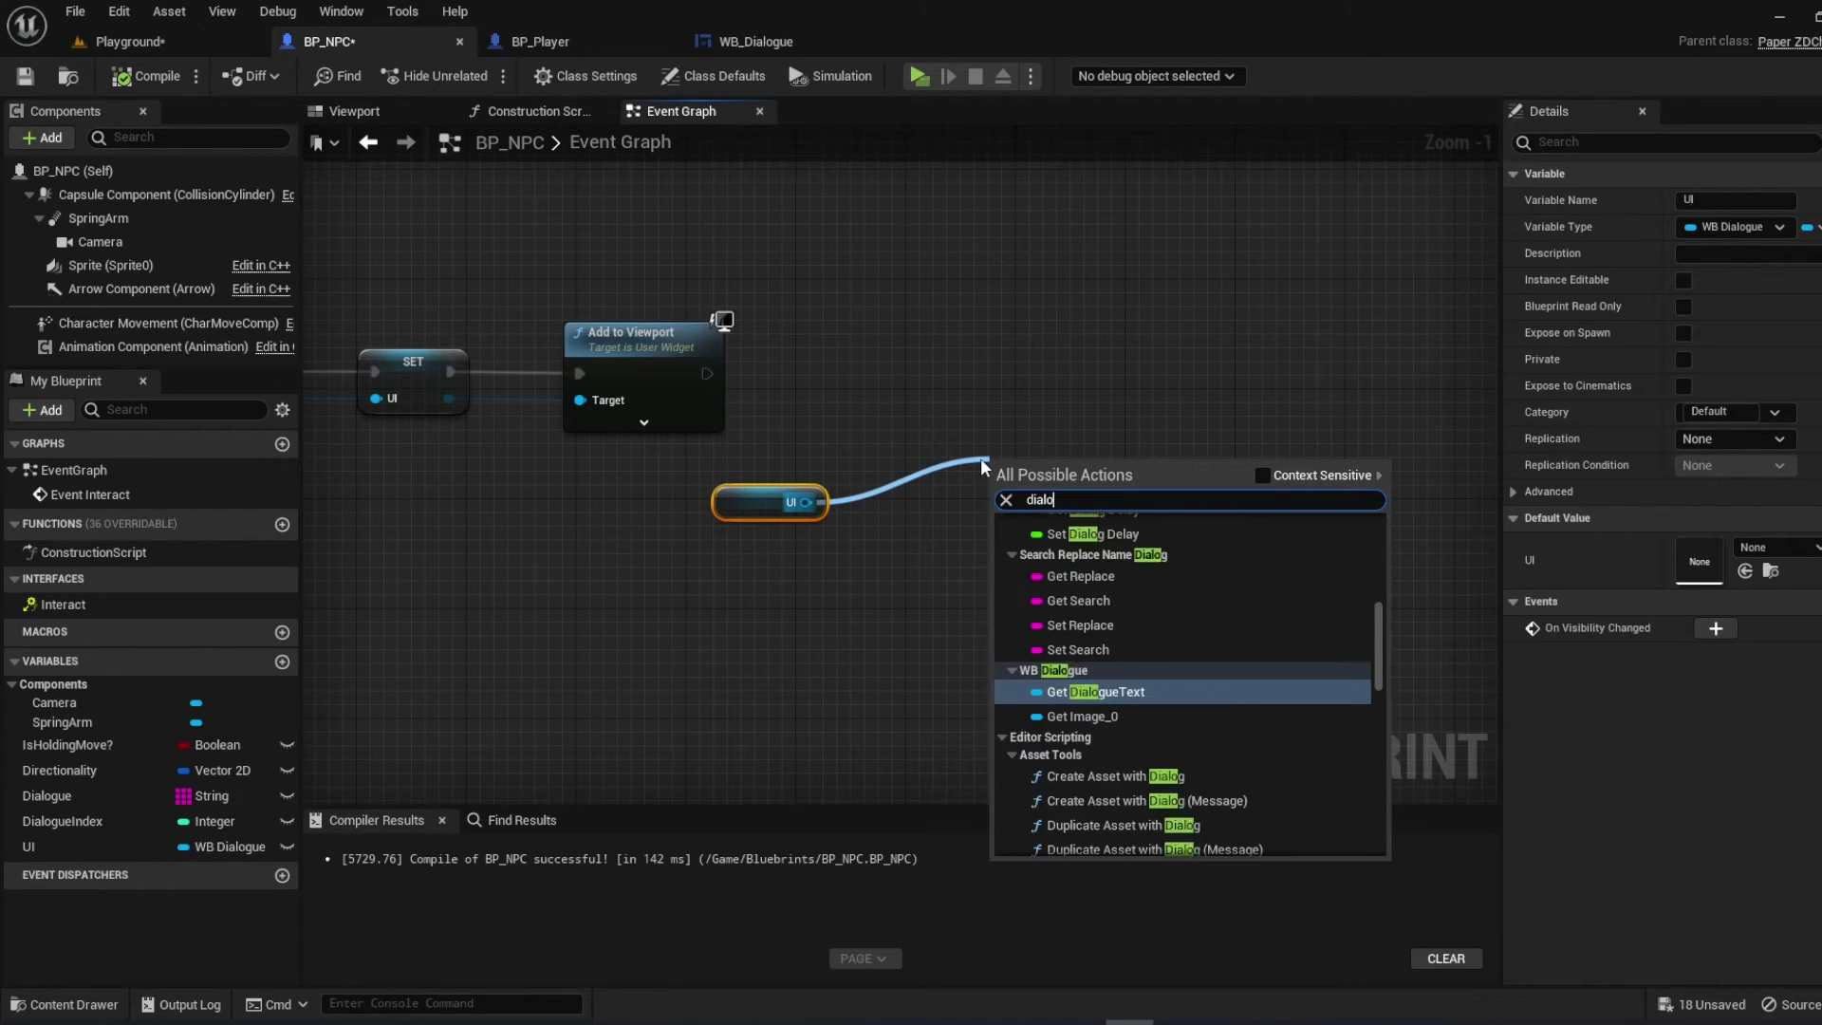
click(1096, 690)
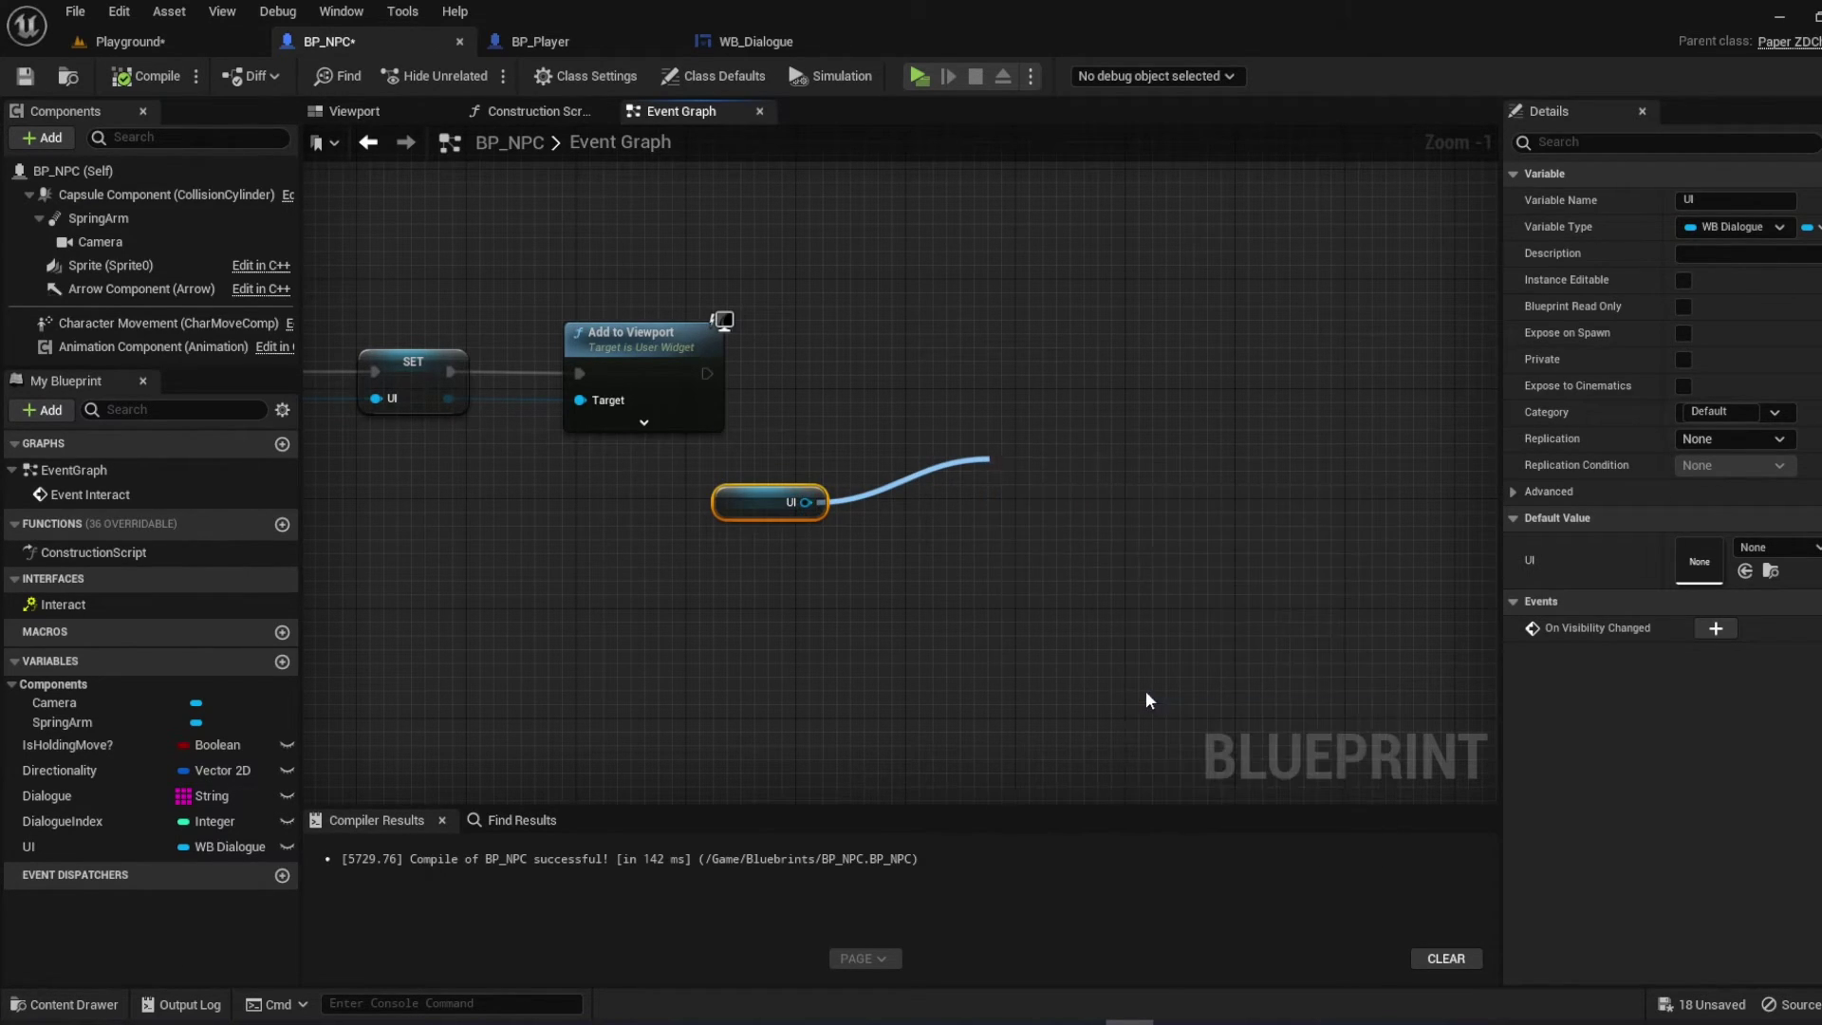
mouse_move(1083, 478)
mouse_down()
mouse_move(930, 516)
mouse_move(1068, 553)
mouse_up()
text(set te)
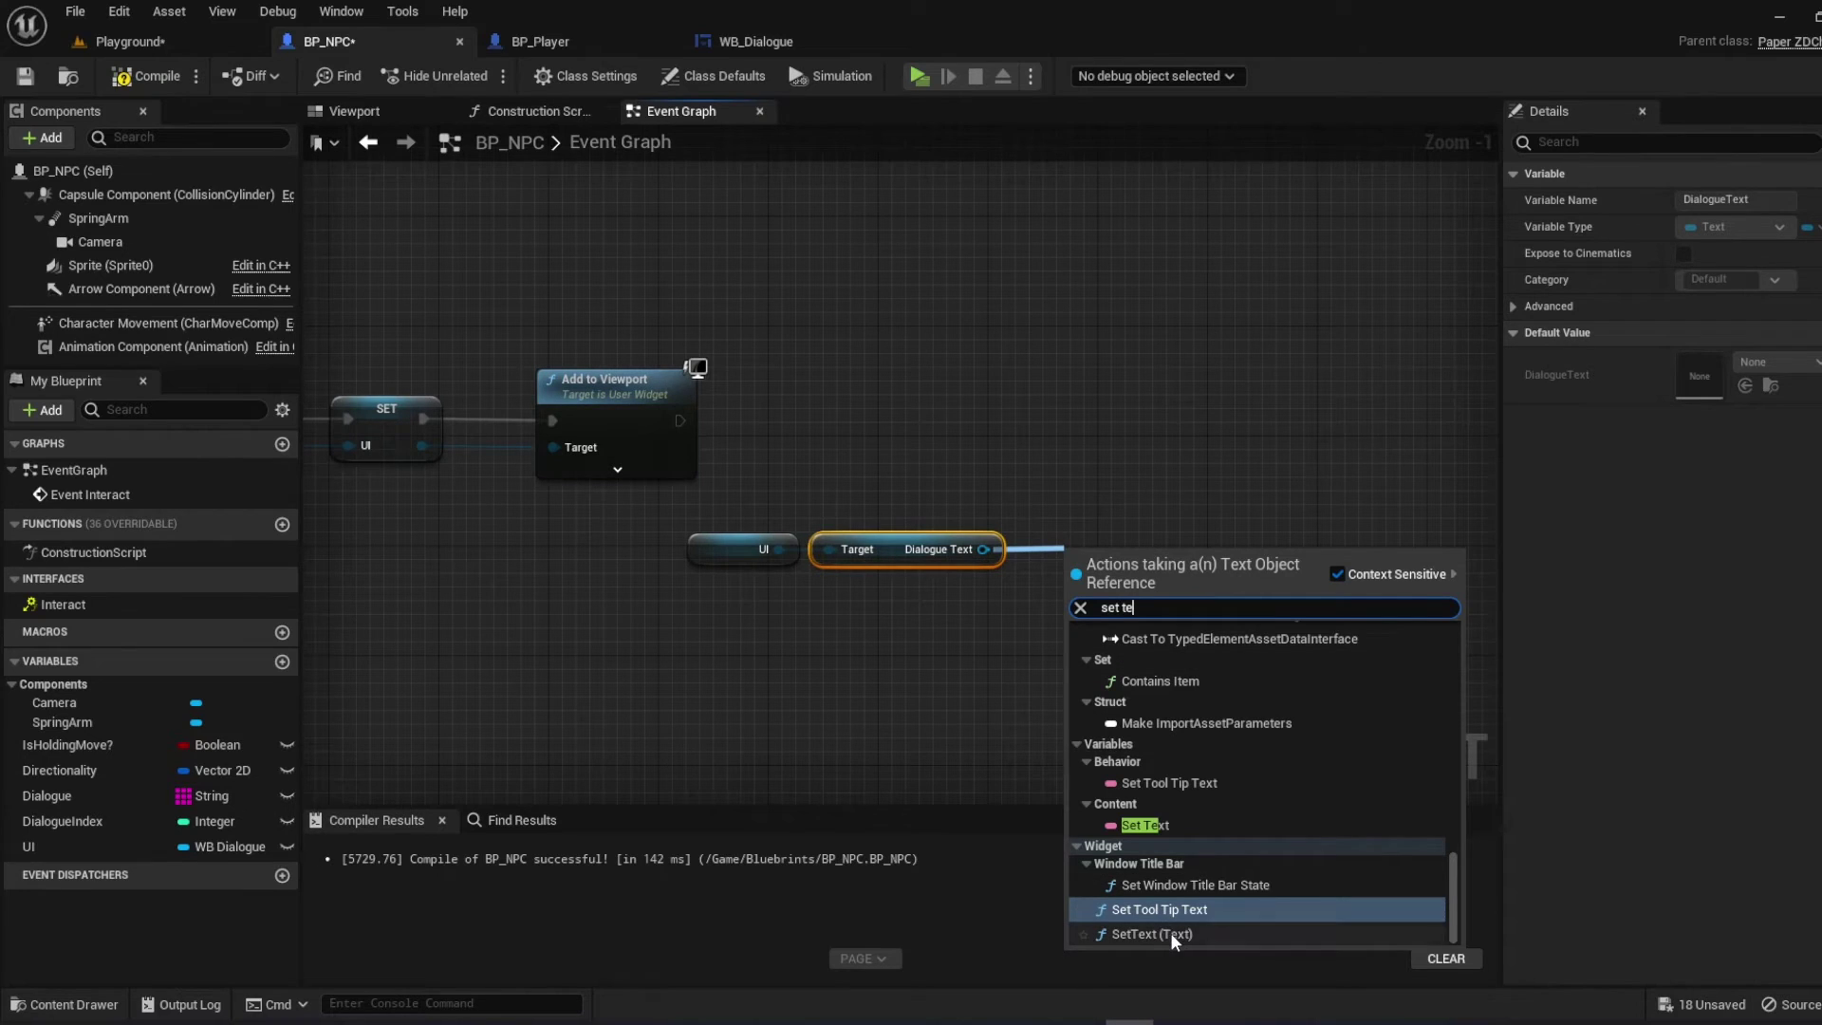
click(1184, 935)
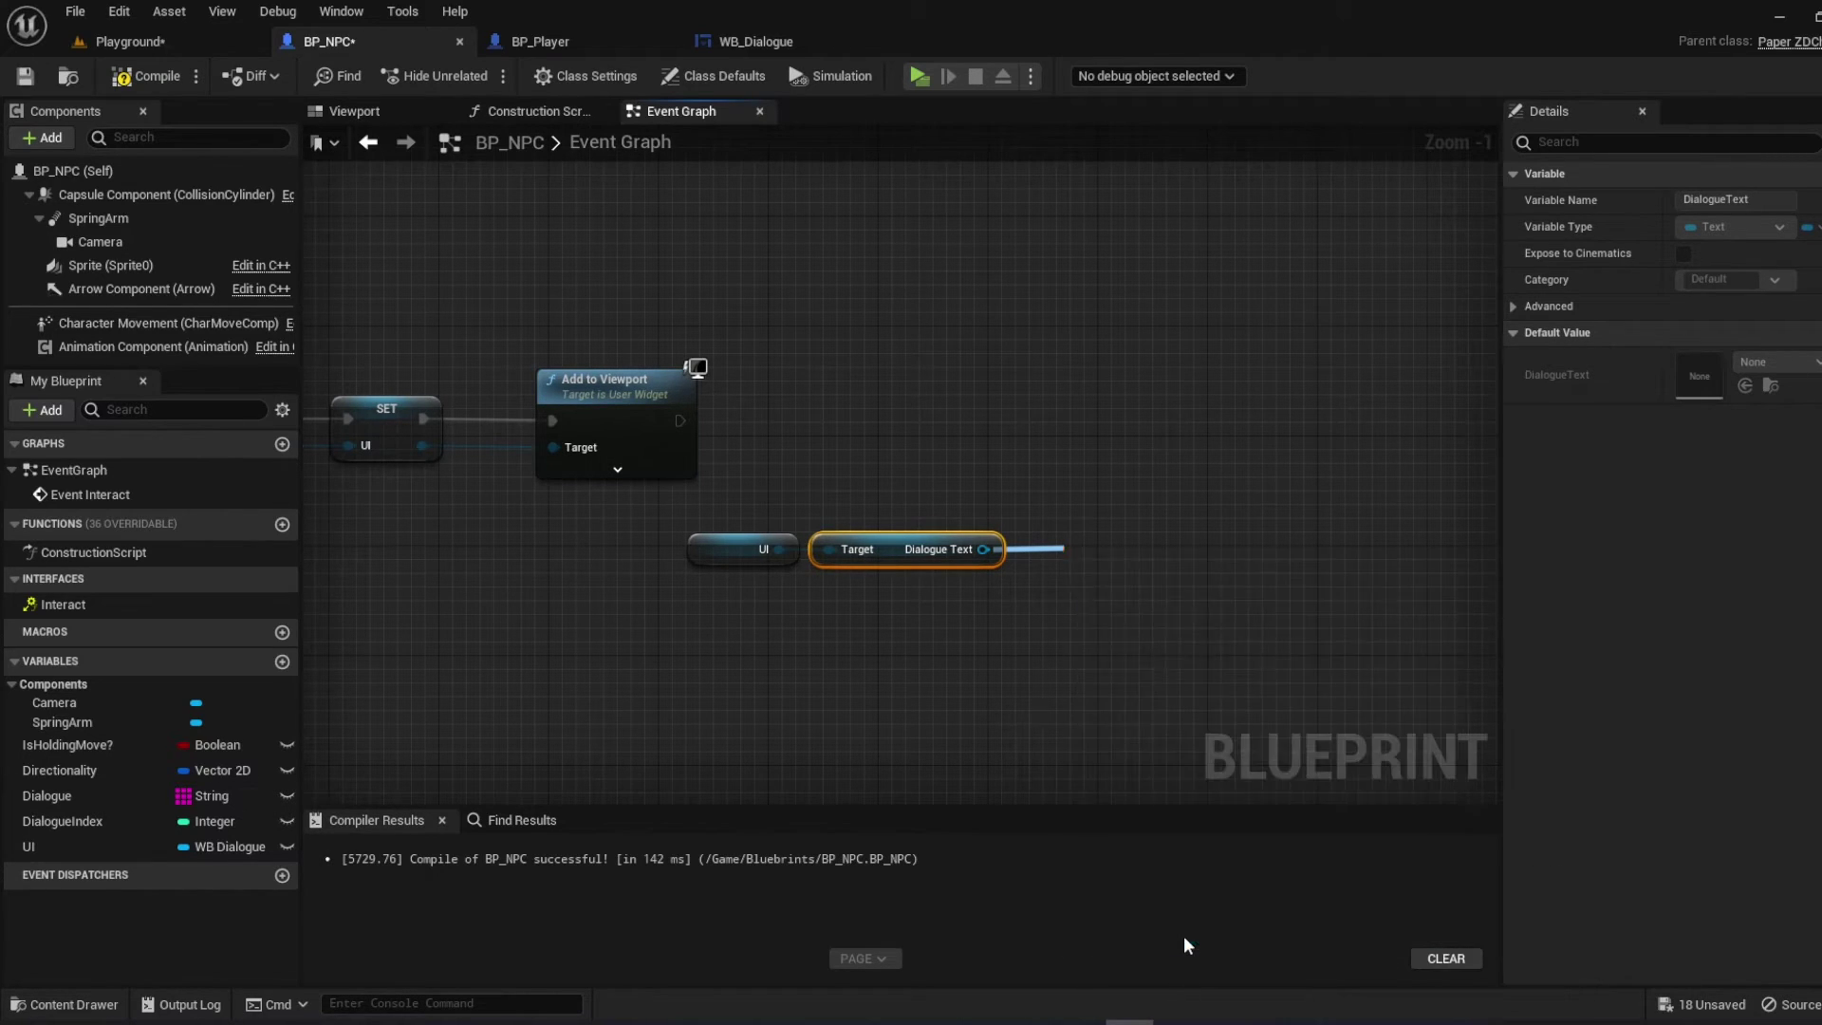
right_drag(1139, 543, 1056, 530)
mouse_move(1059, 529)
mouse_down()
mouse_move(1016, 349)
mouse_move(596, 408)
mouse_up()
right_drag(734, 453, 943, 480)
scroll(999, 497, down, 2)
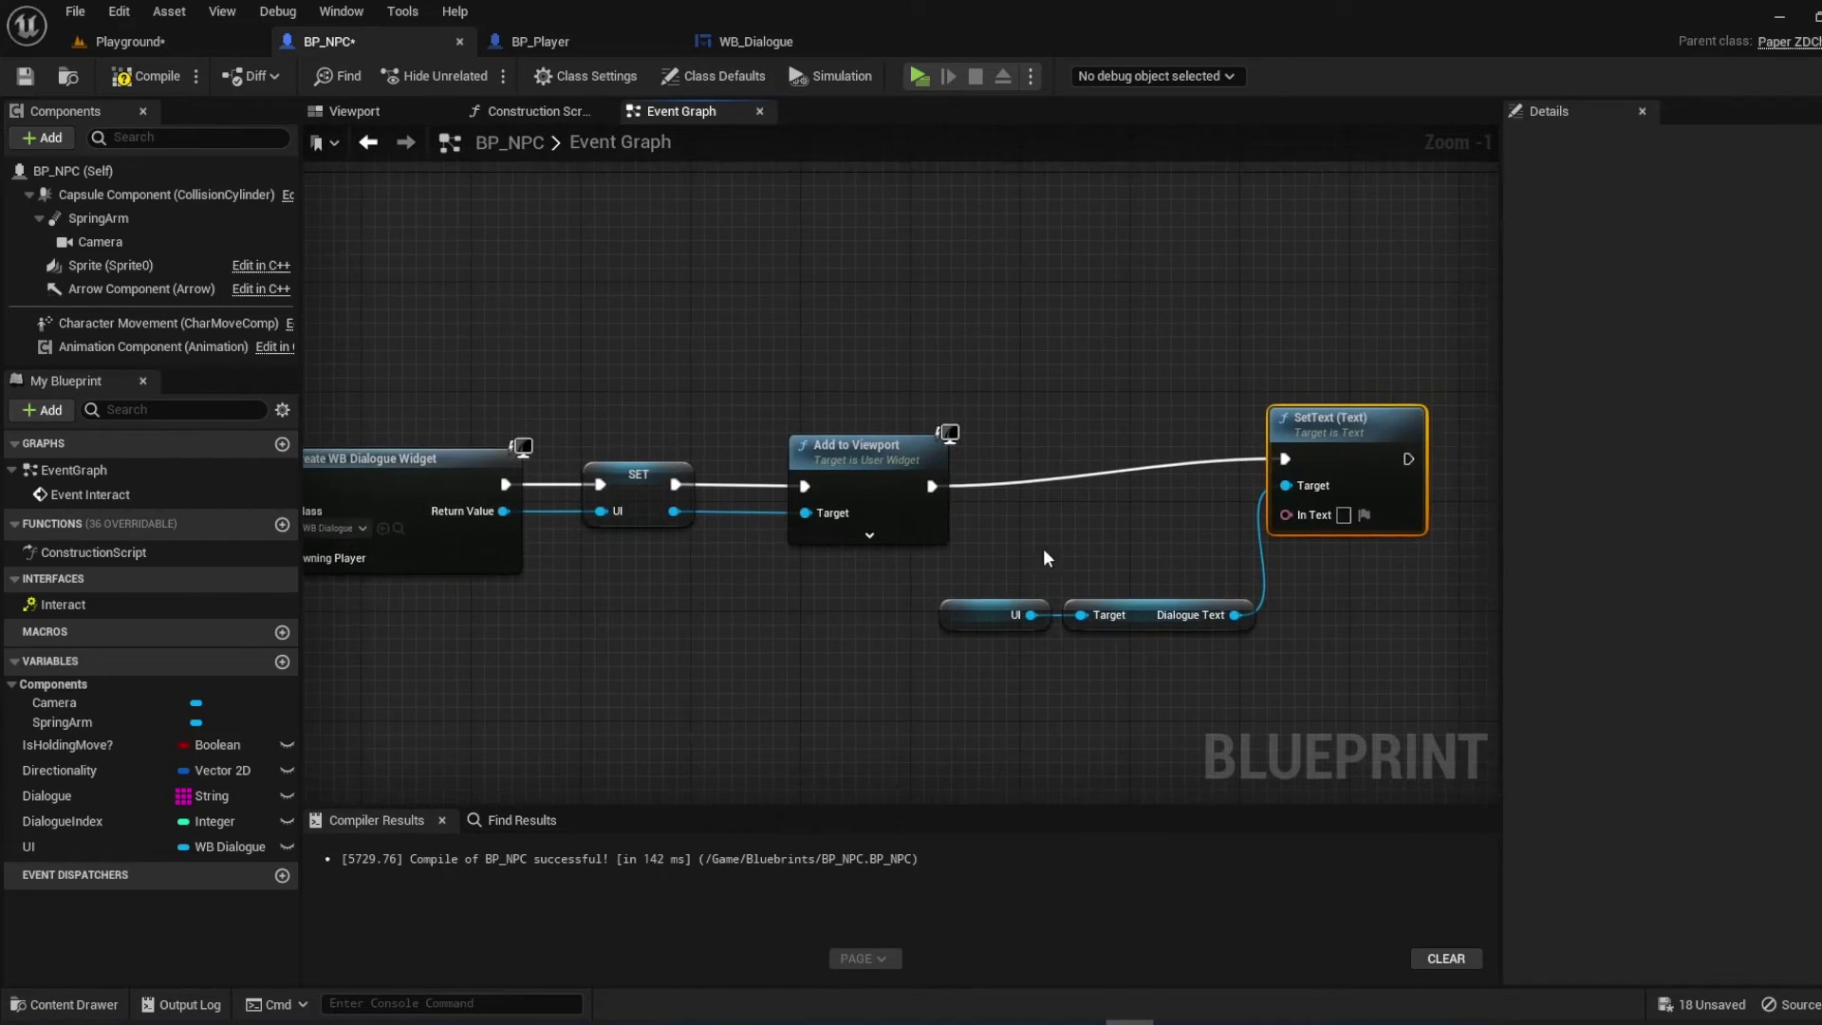
Compile and save BP_NPC, and route the Is Valid path into SetText too
click(149, 75)
click(24, 77)
right_drag(320, 492, 391, 447)
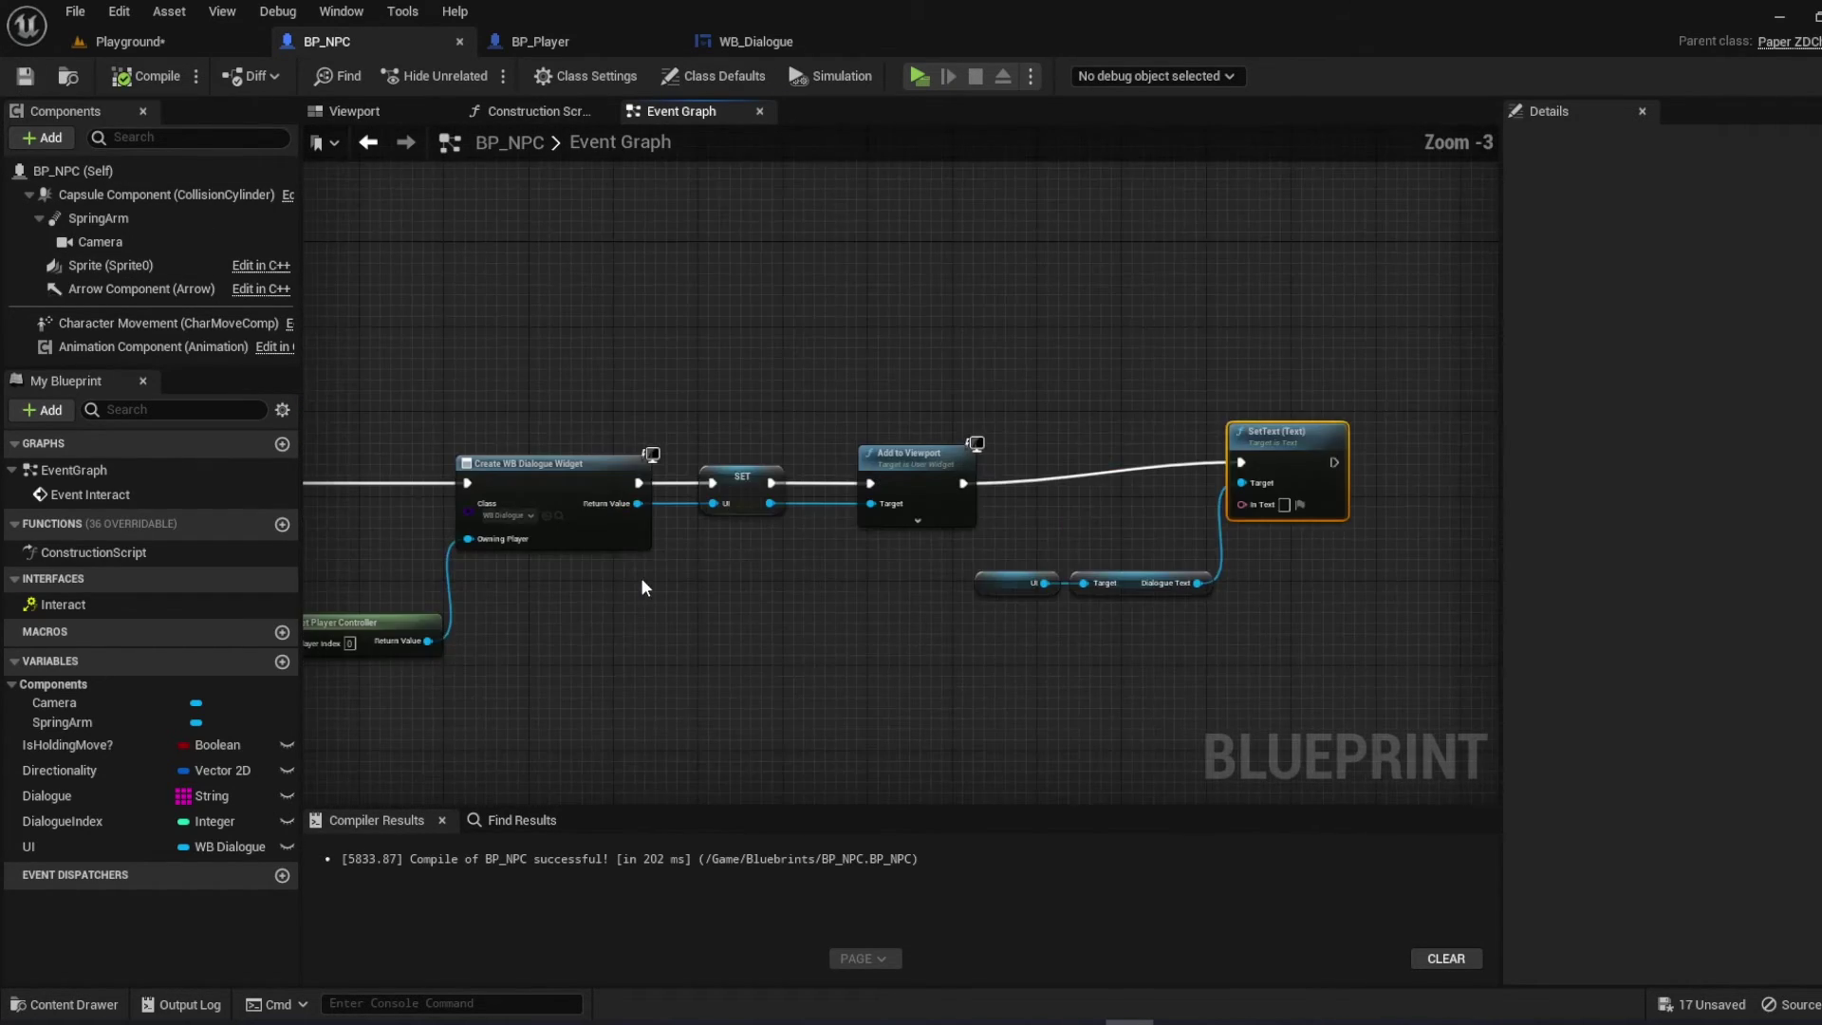
drag(397, 433, 1400, 424)
scroll(1185, 428, down, 1)
Tidy the layout of the widget-creation, Player Controller and SetText nodes
drag(713, 385, 1164, 605)
drag(896, 438, 667, 532)
drag(499, 642, 498, 575)
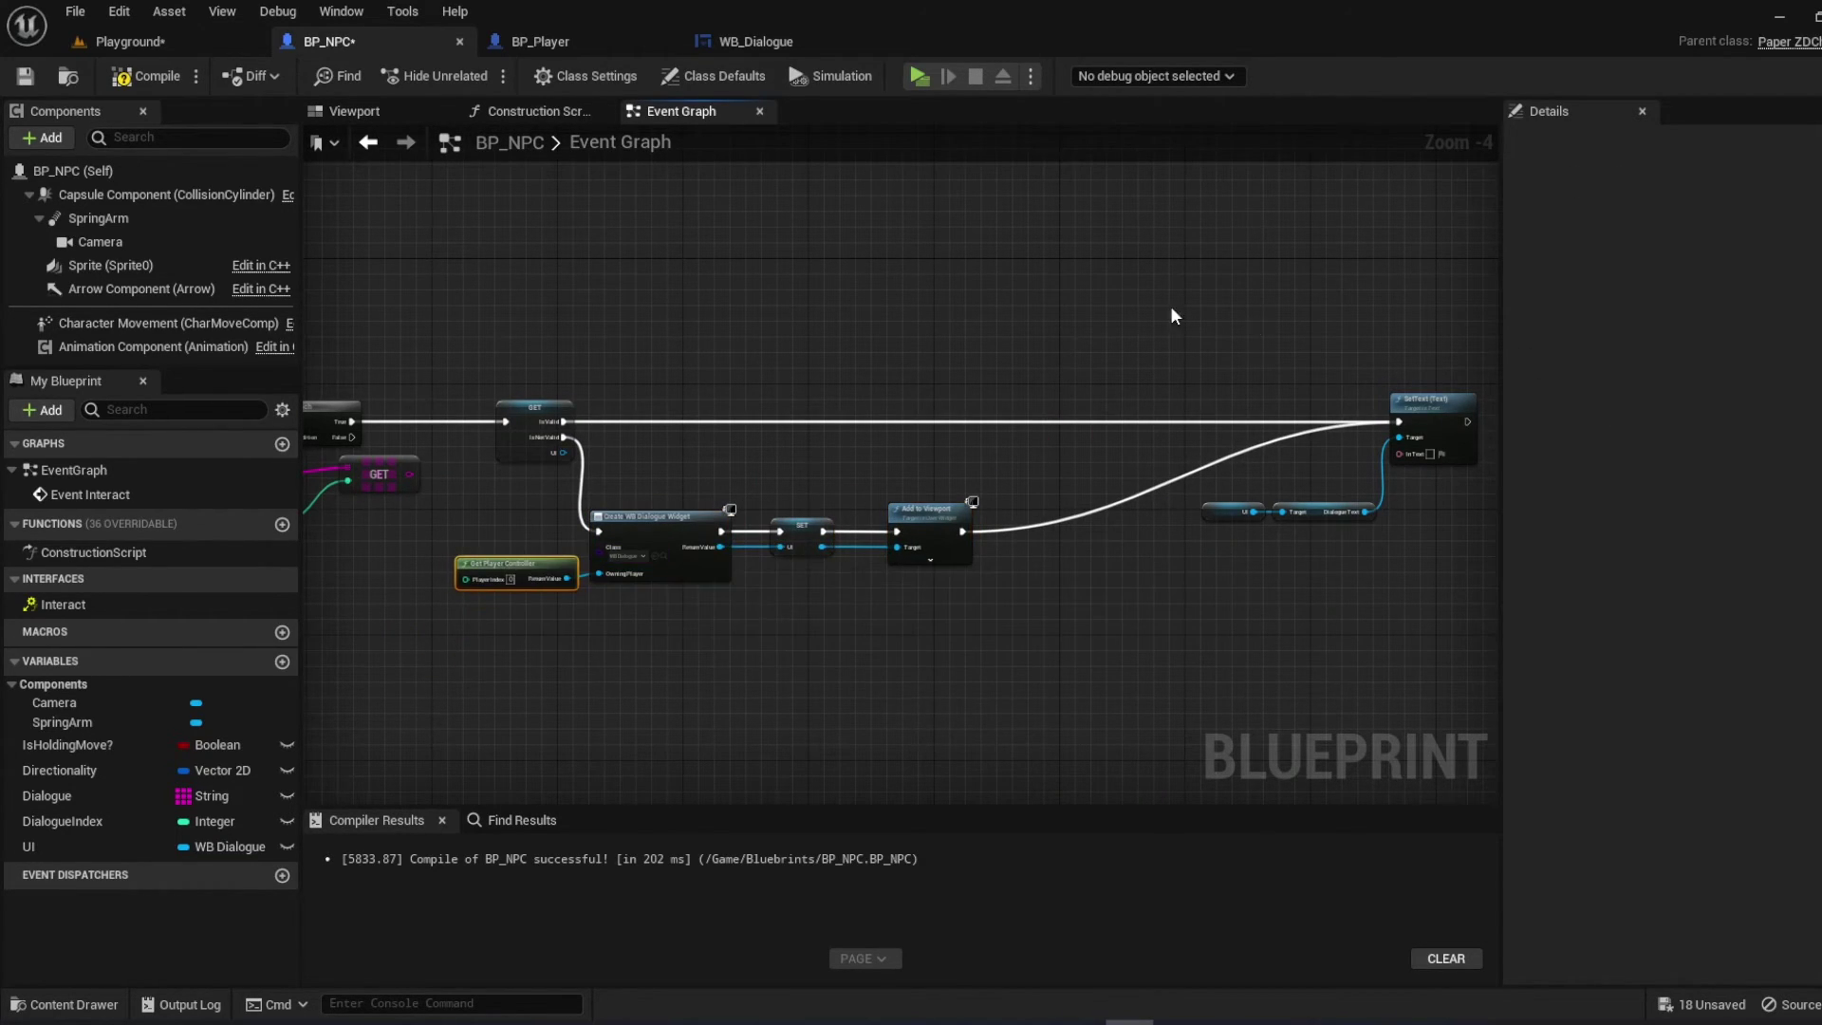
drag(1150, 306, 1487, 530)
drag(1382, 404, 1047, 395)
scroll(1047, 394, up, 3)
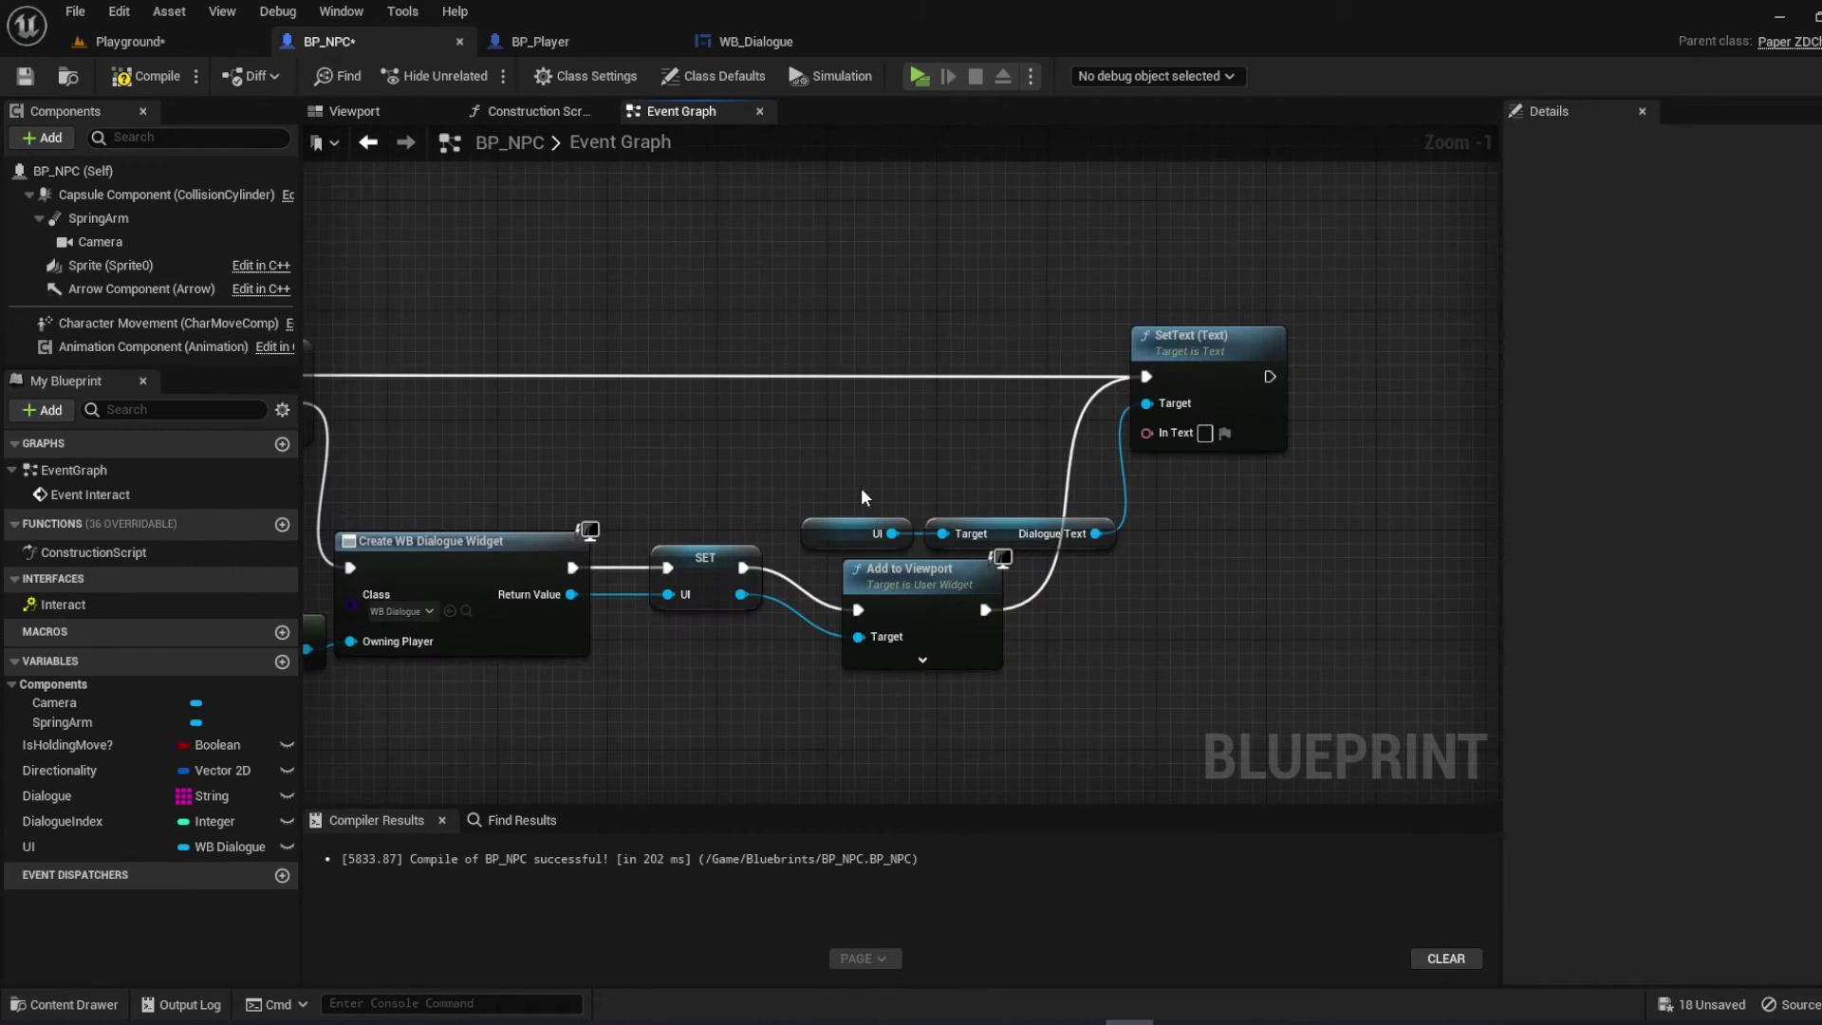
drag(1049, 530, 964, 425)
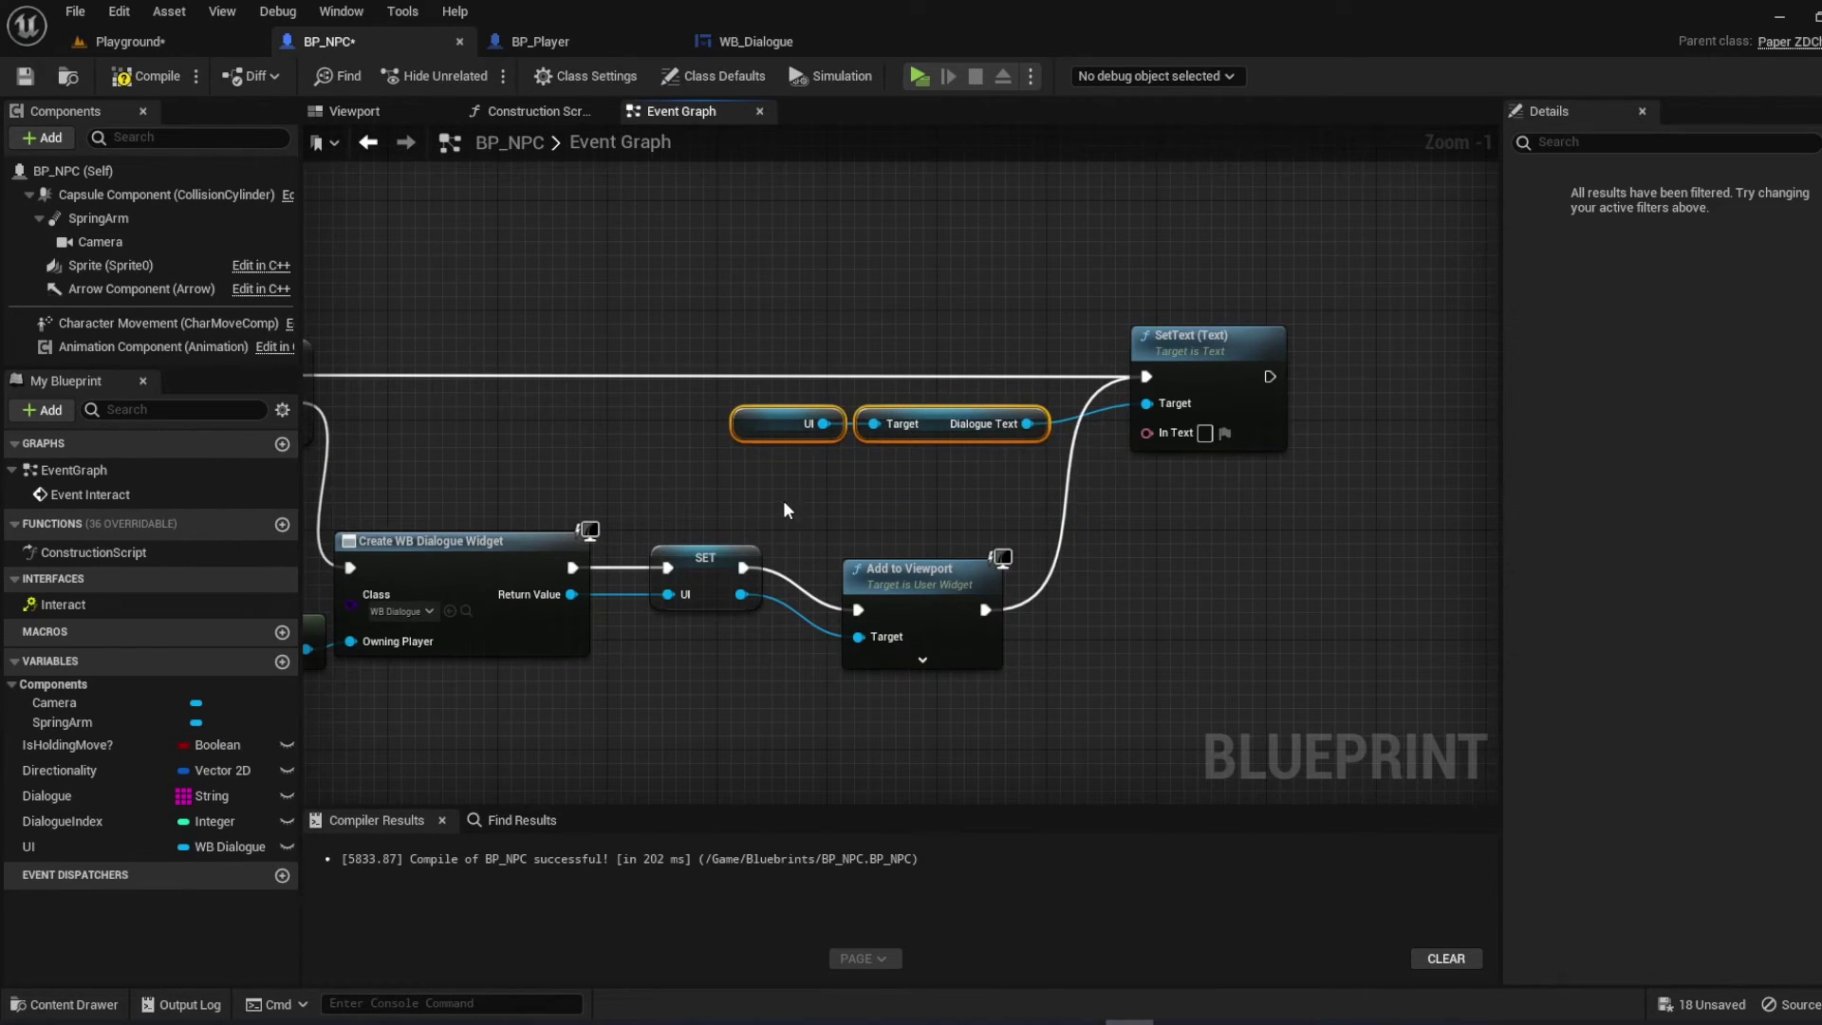
scroll(1050, 614, down, 3)
Feed the Dialogue array entry at Dialogue Index into SetText's In Text via To Text
right_drag(1049, 614, 600, 554)
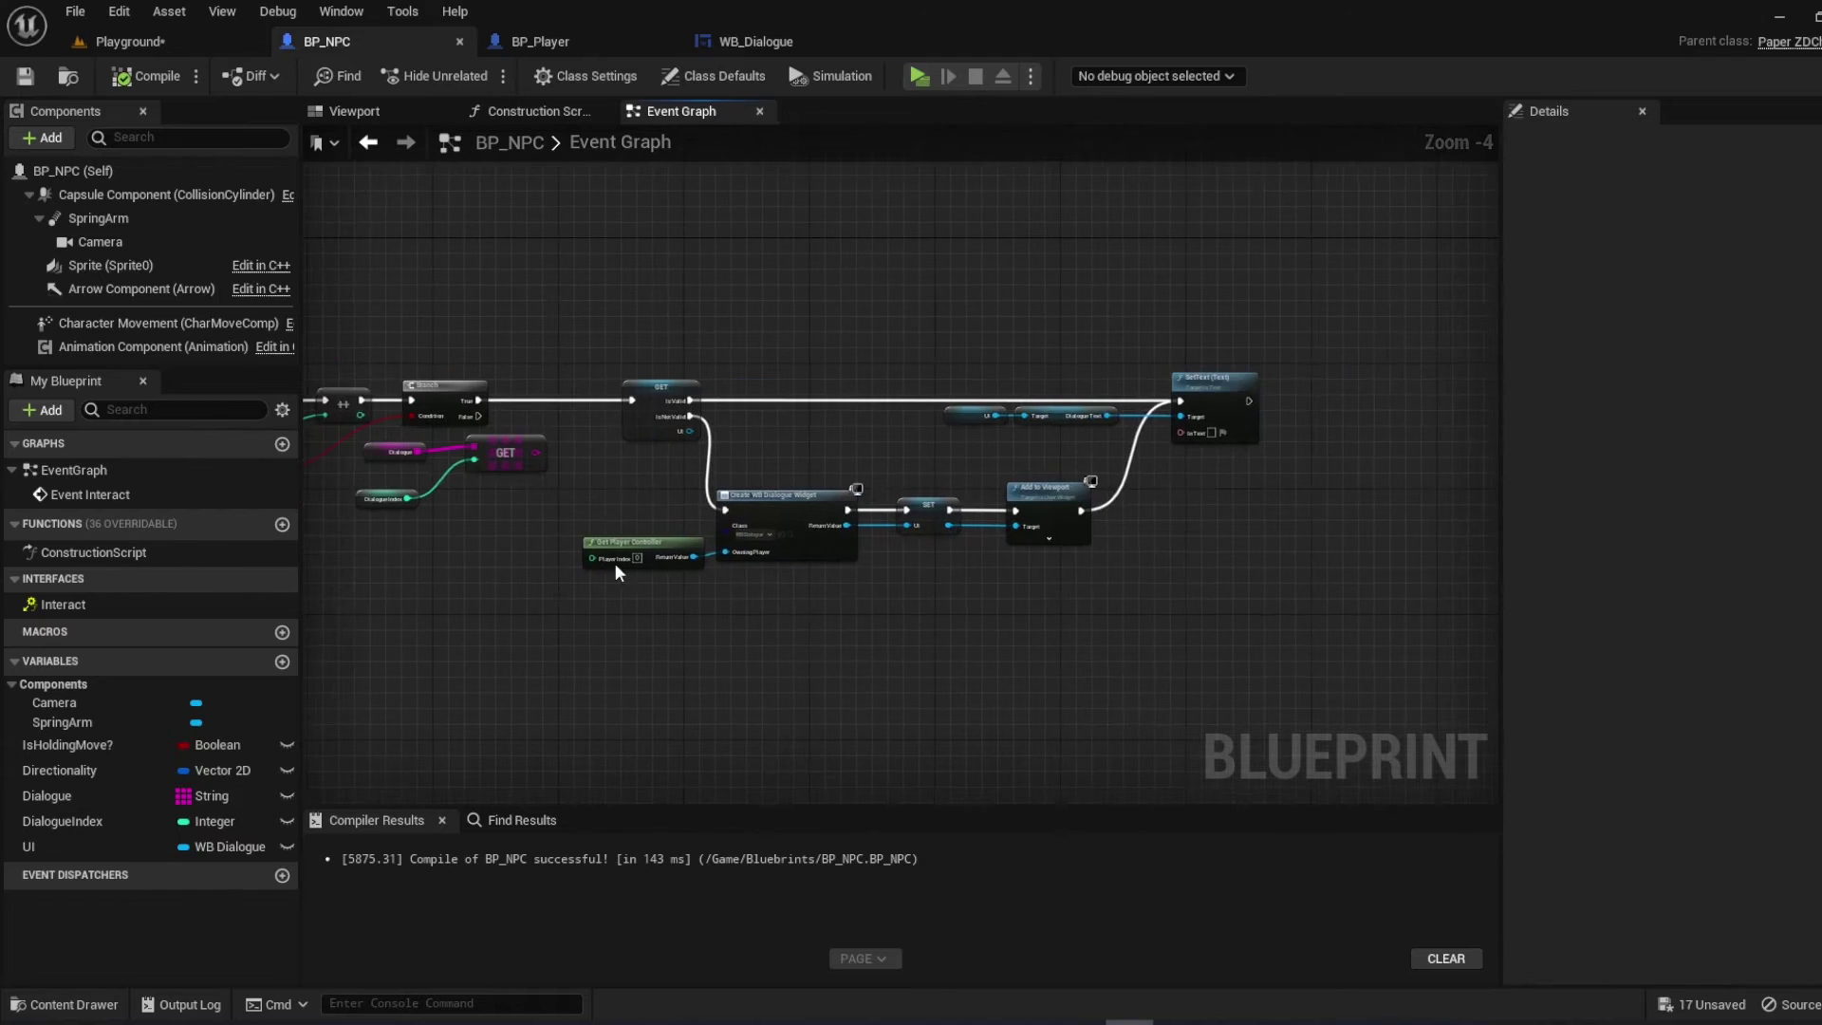
scroll(403, 465, up, 1)
drag(417, 453, 1417, 664)
right_drag(1416, 664, 1064, 633)
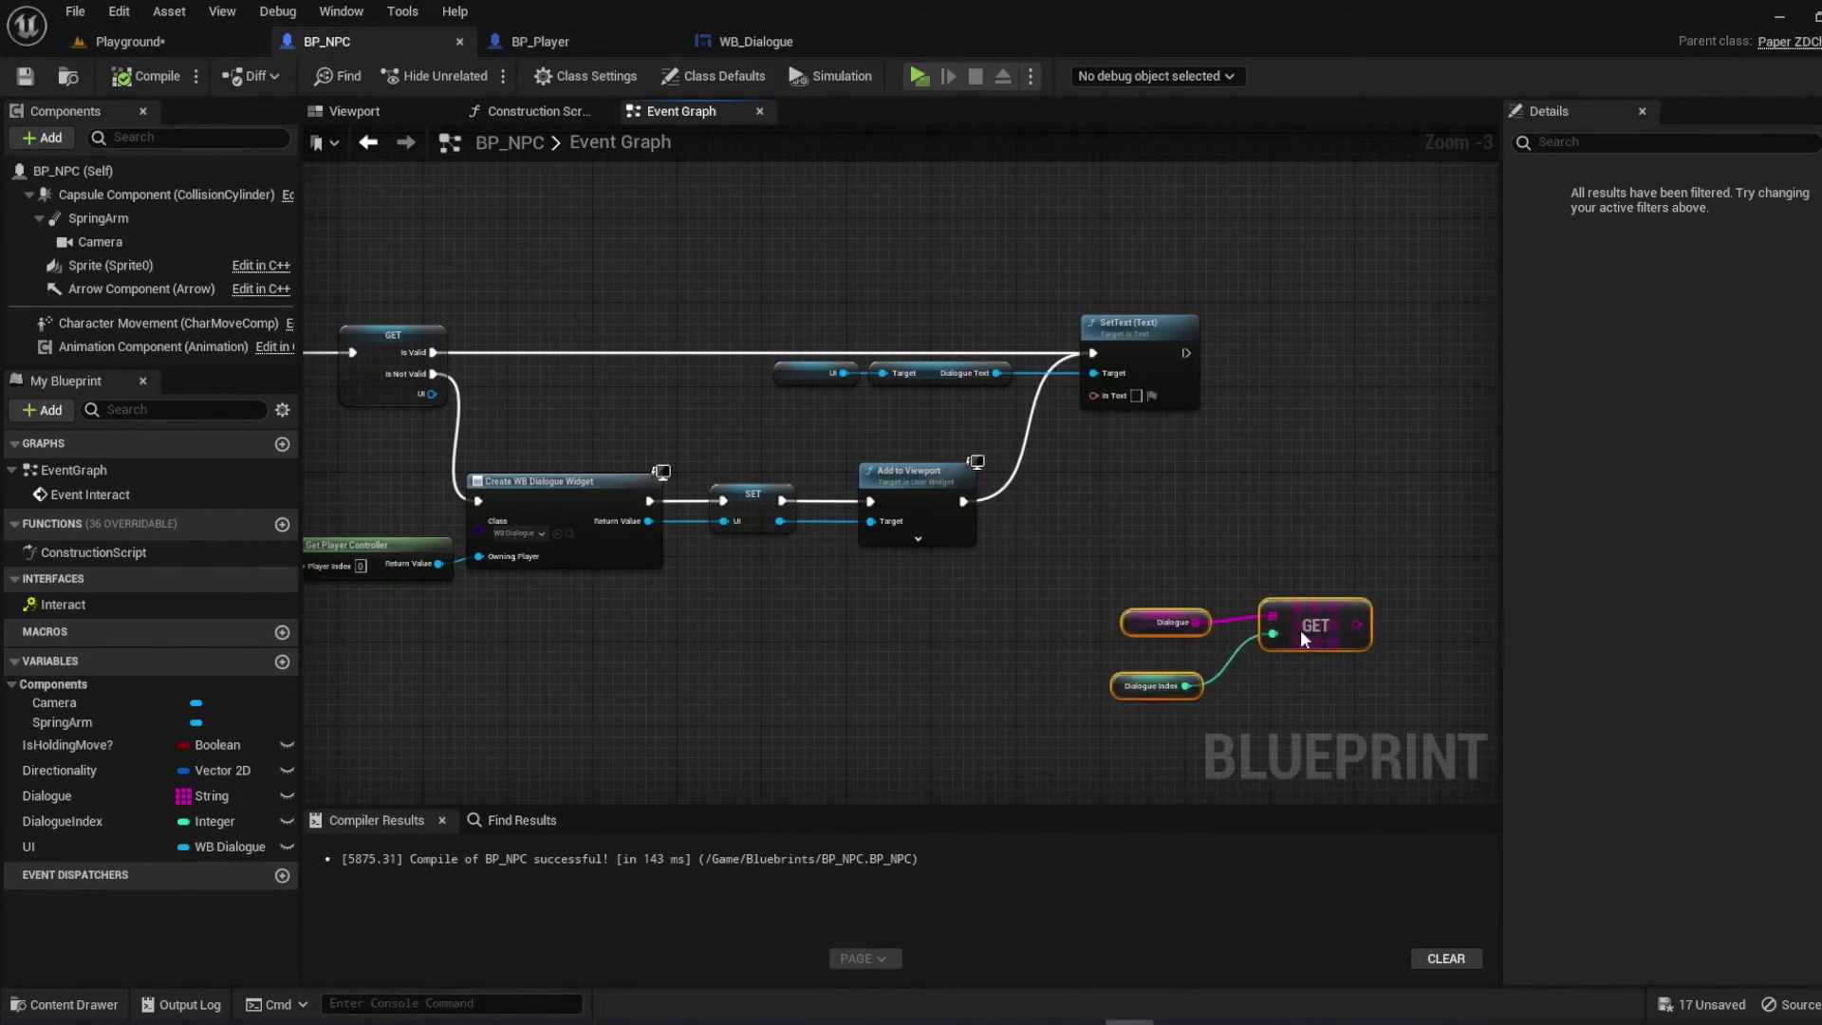
drag(1098, 614, 1098, 390)
scroll(1040, 500, up, 3)
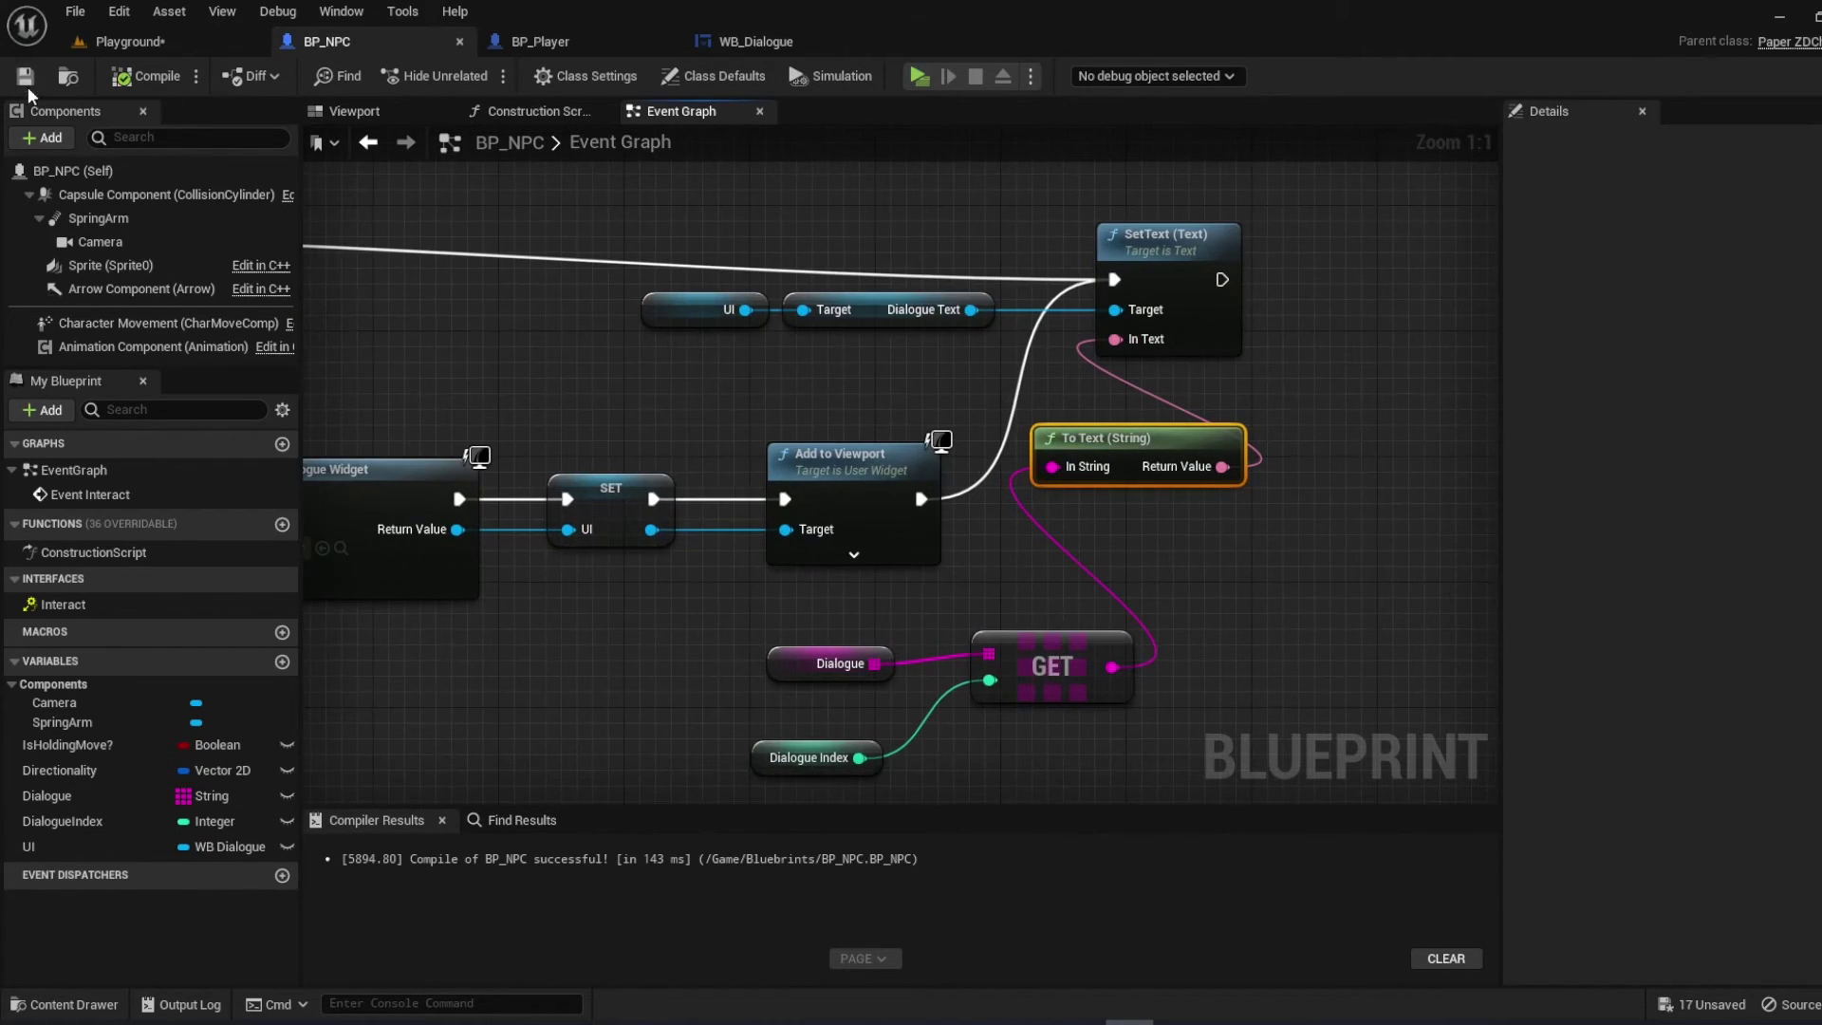
Play-test standalone, walking to the NPC and triggering its dialogue
right_drag(1108, 620, 966, 619)
key(alt+p)
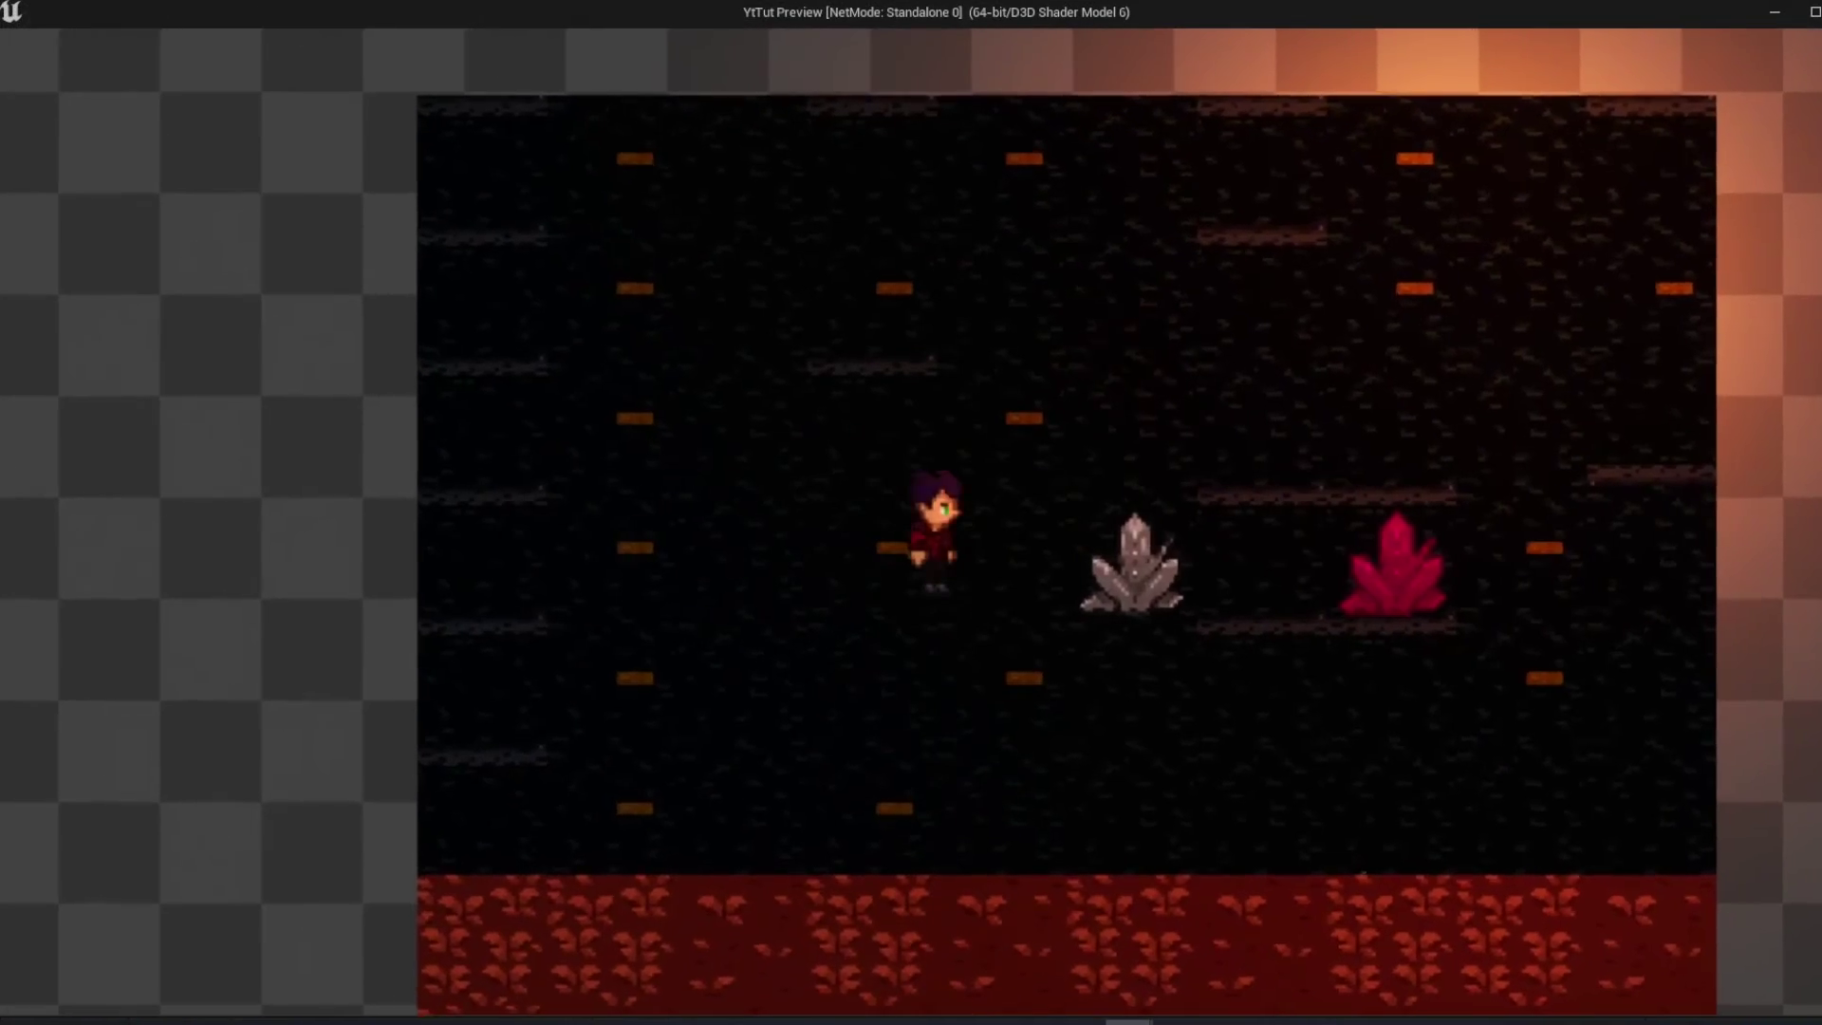
key(s)
key(a)
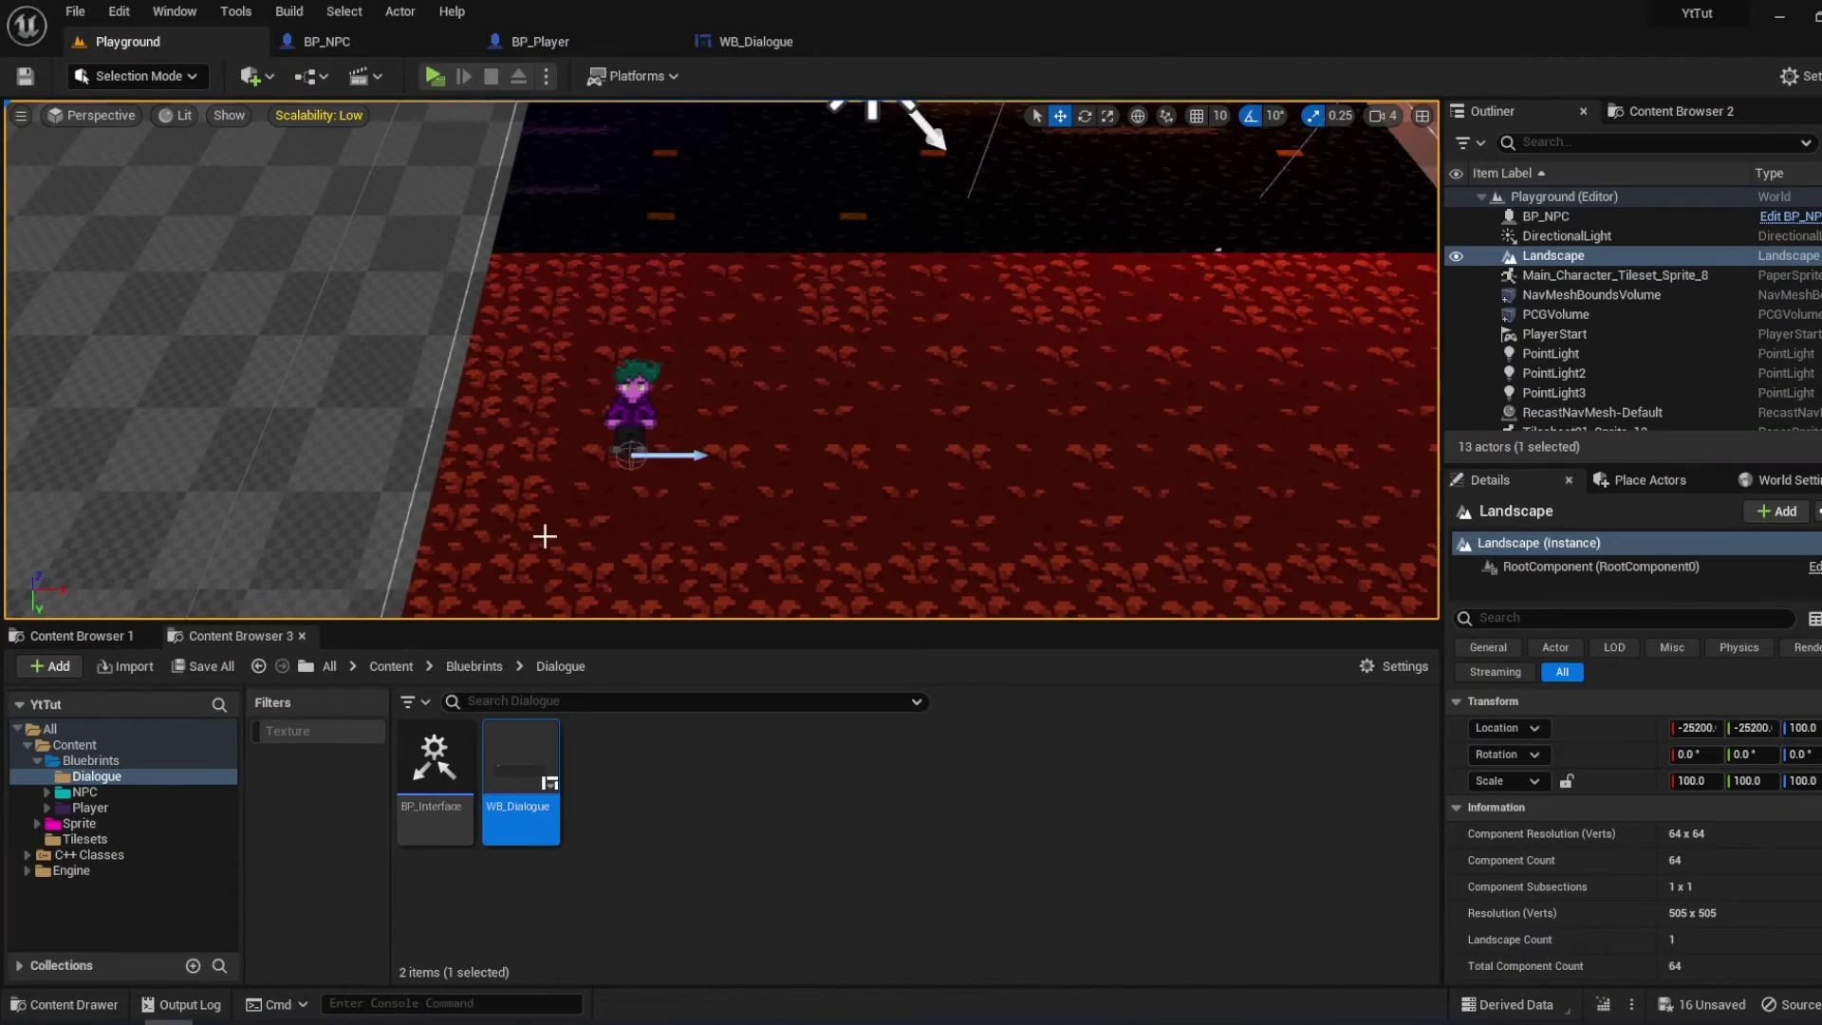
Create a User Widget blueprint named WB_InteractPrompt in the Dialogue folder and open it
click(641, 770)
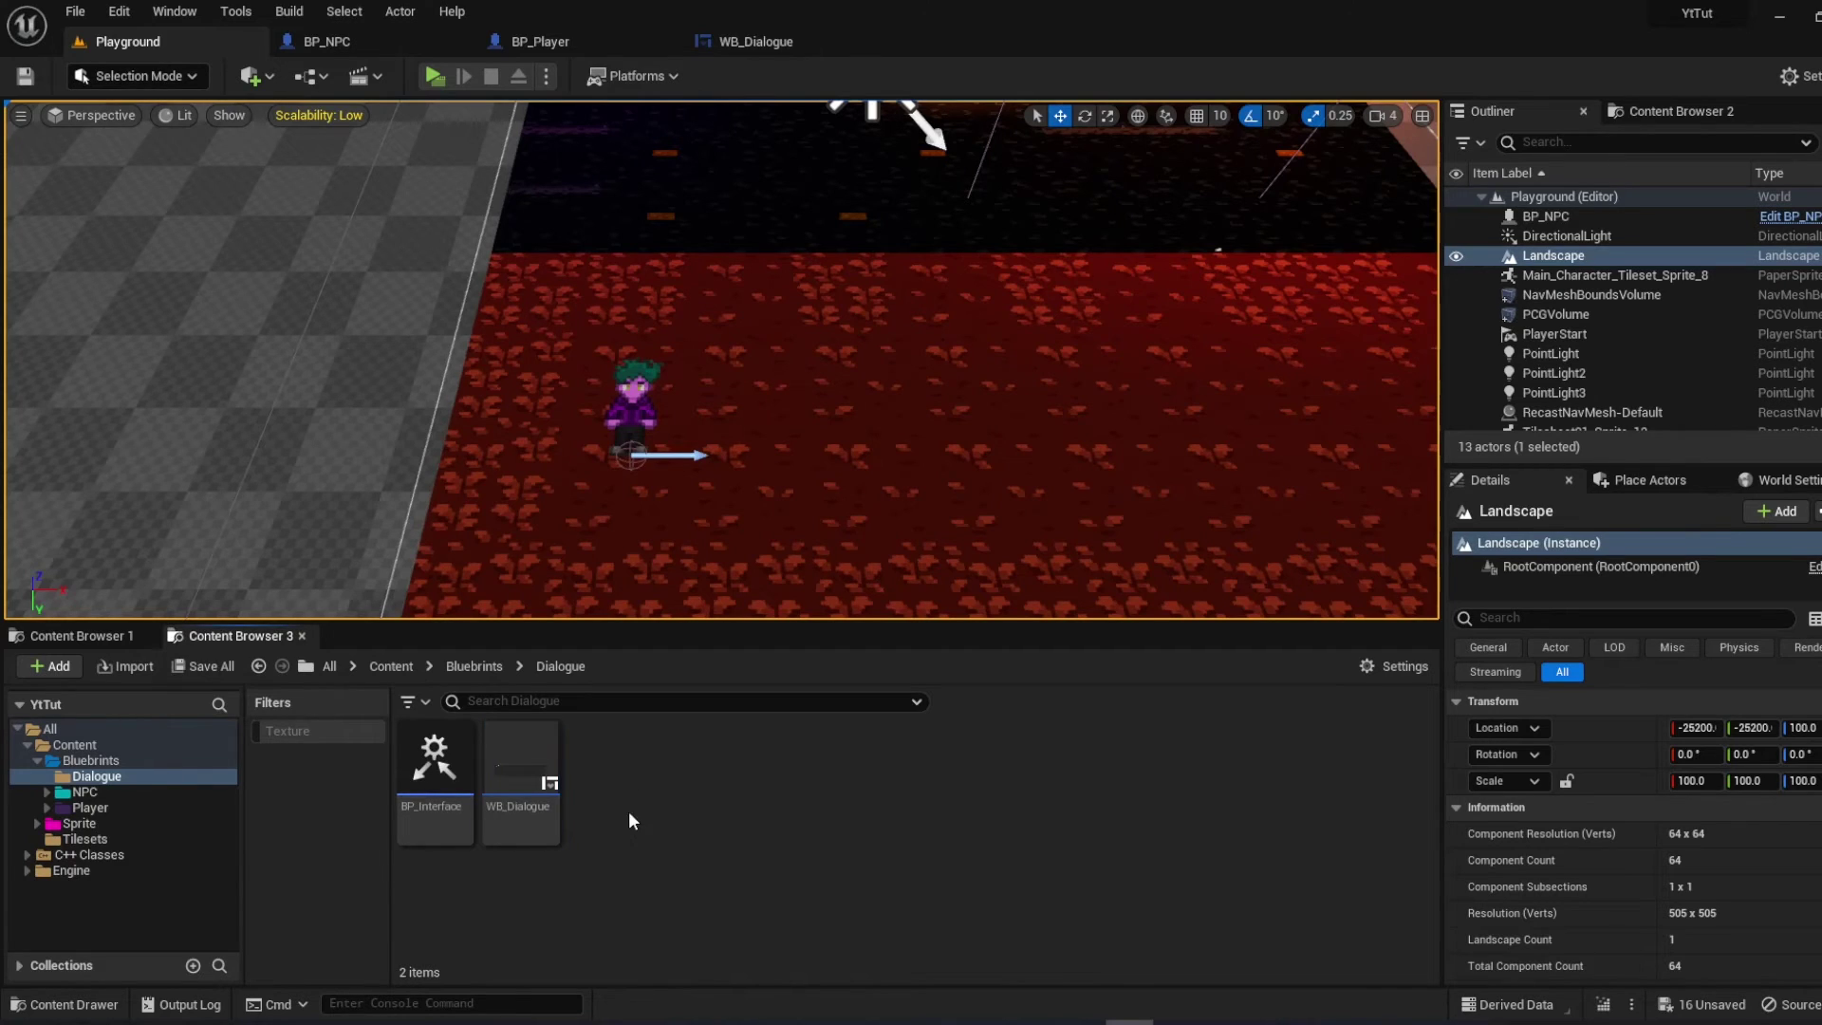
right_click(650, 815)
mouse_move(786, 770)
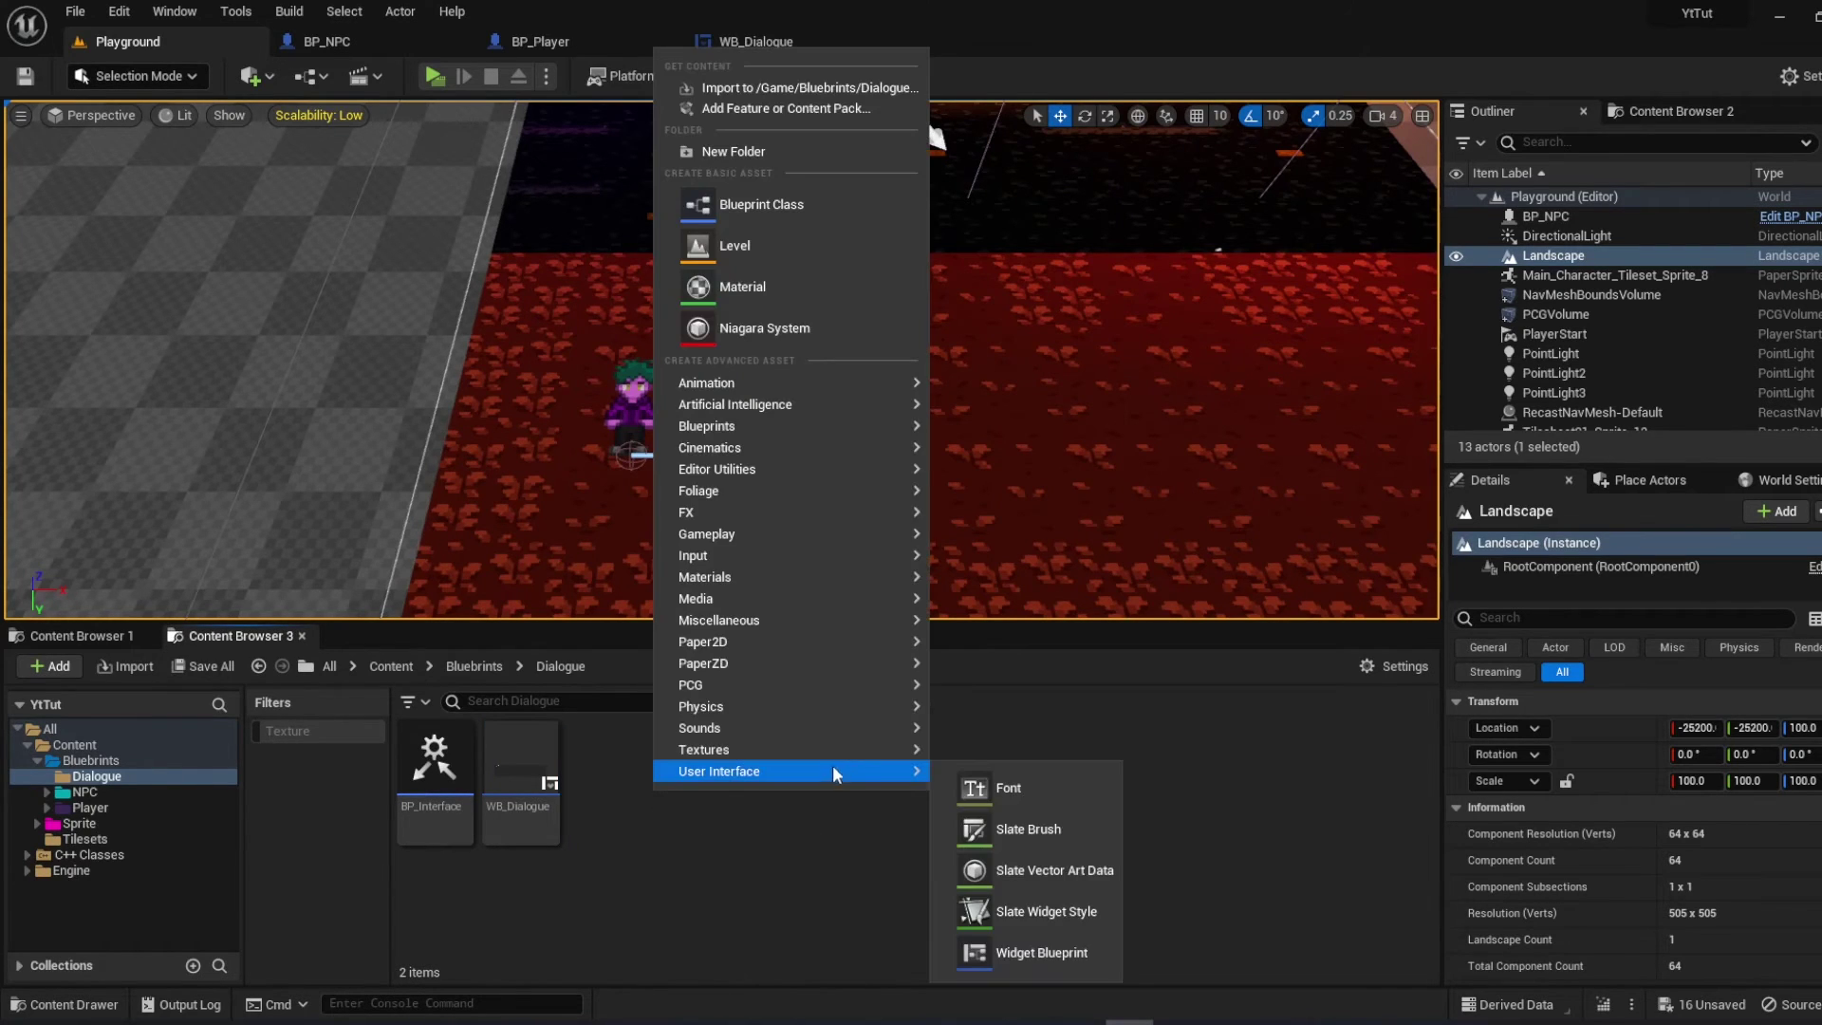
click(983, 954)
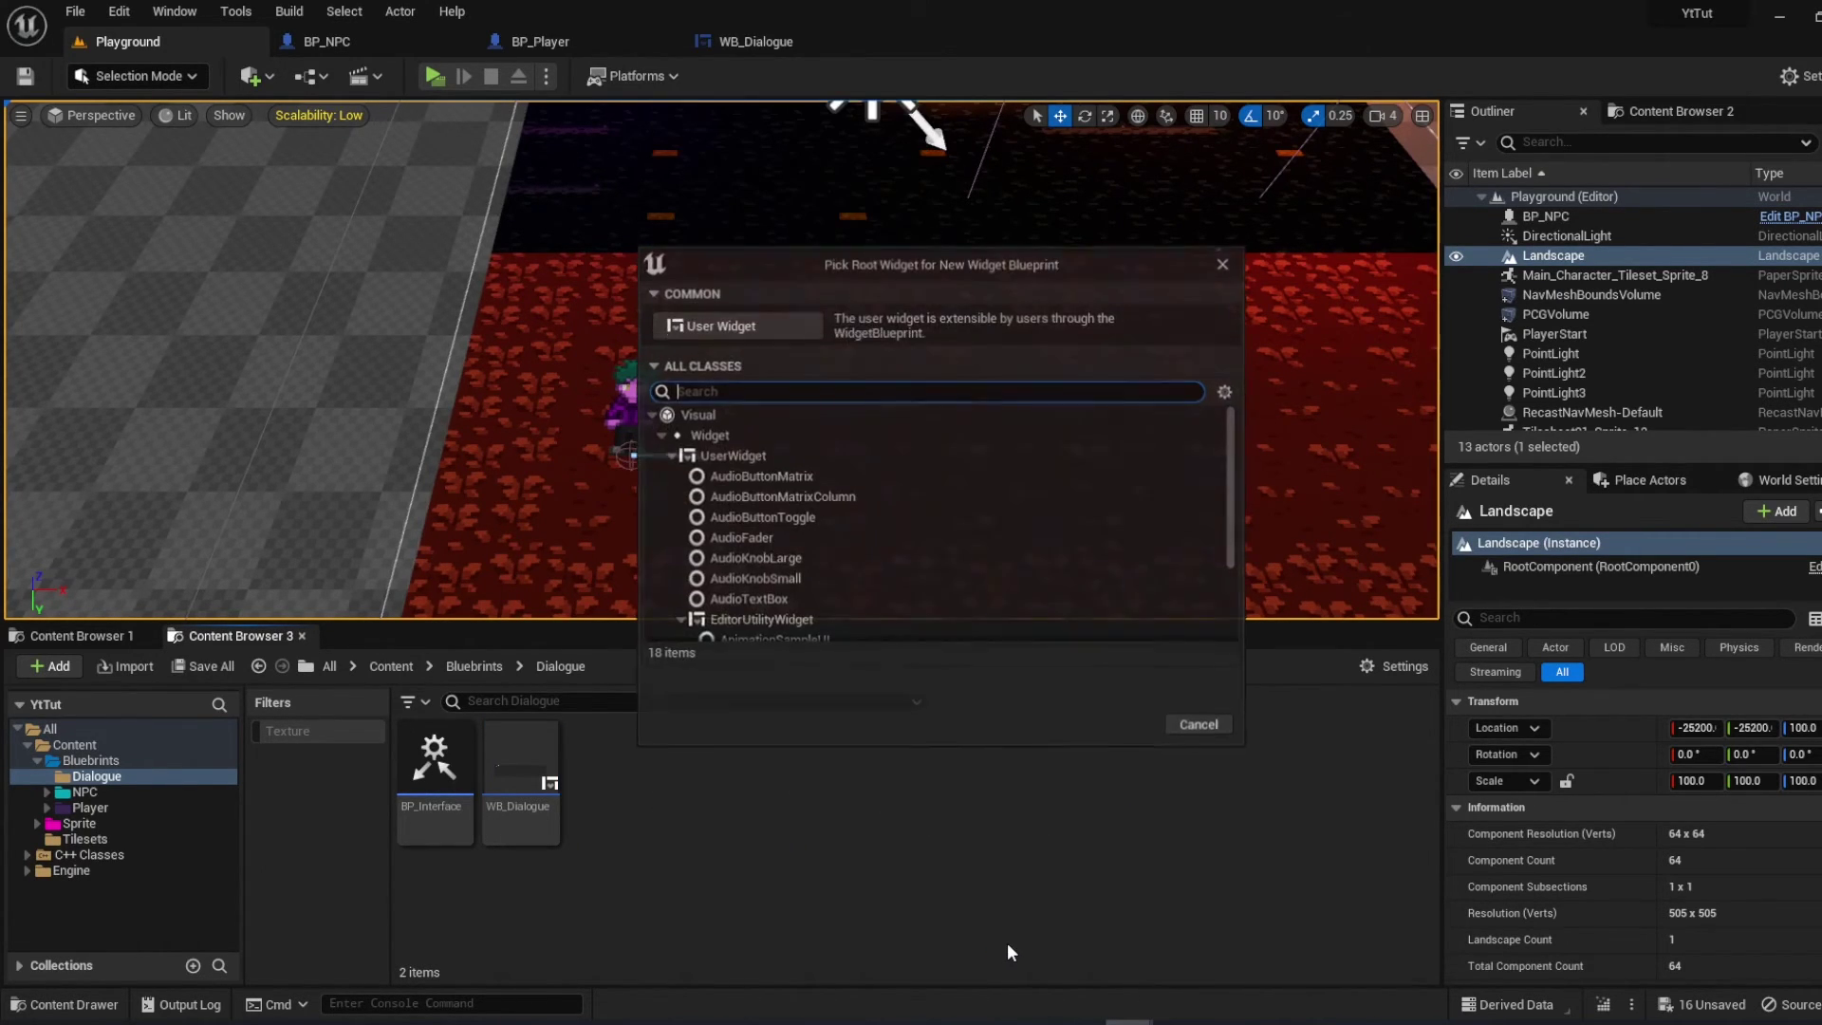
click(733, 328)
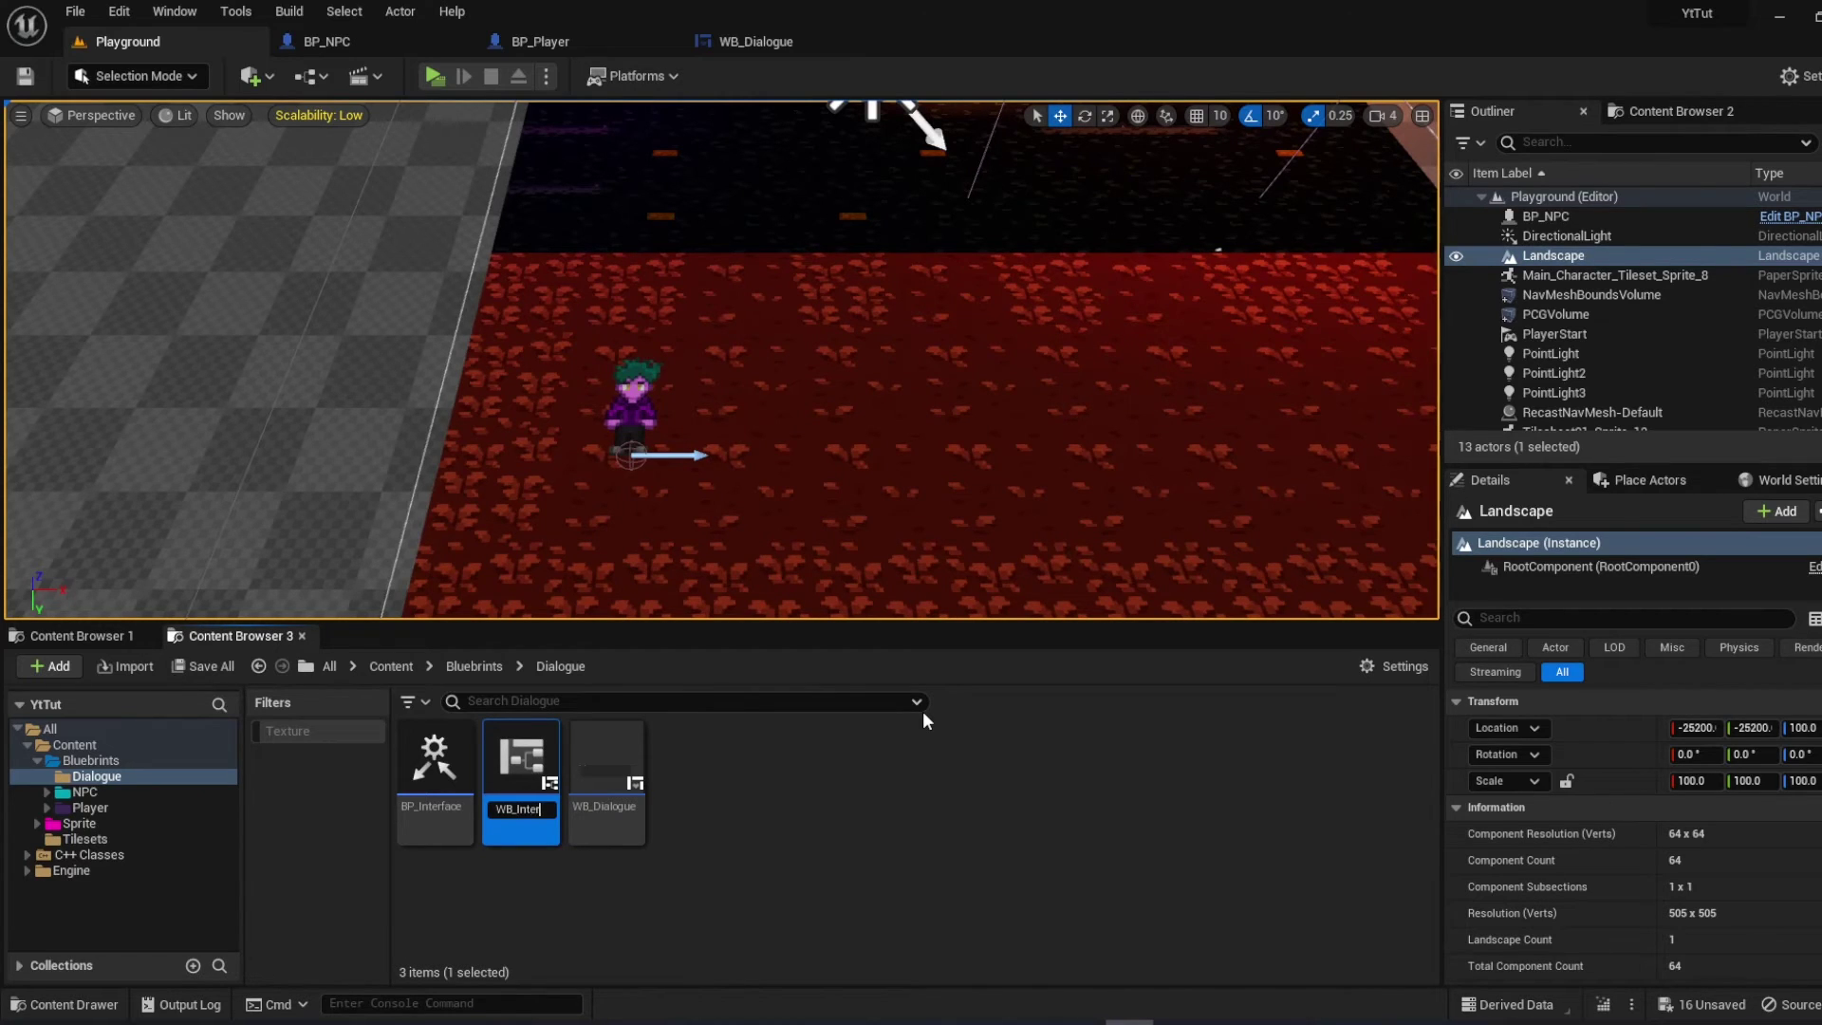
text(ompt)
key(Return)
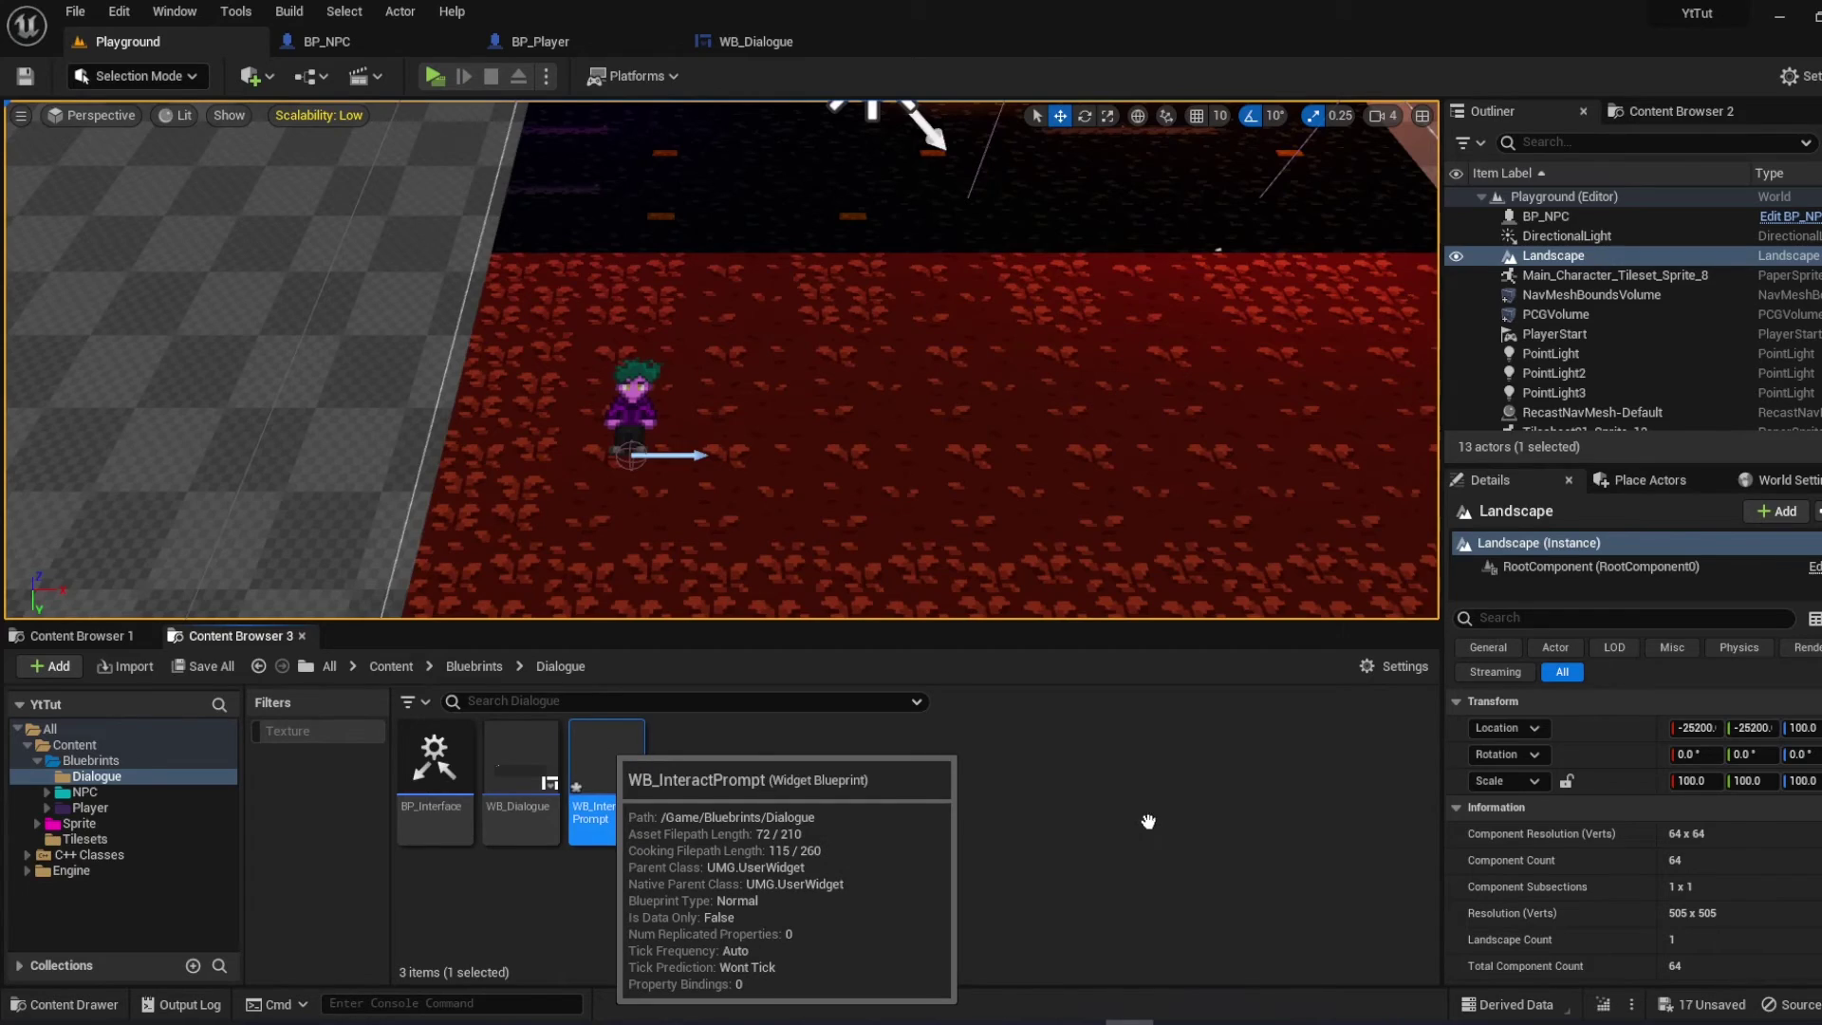
key(Return)
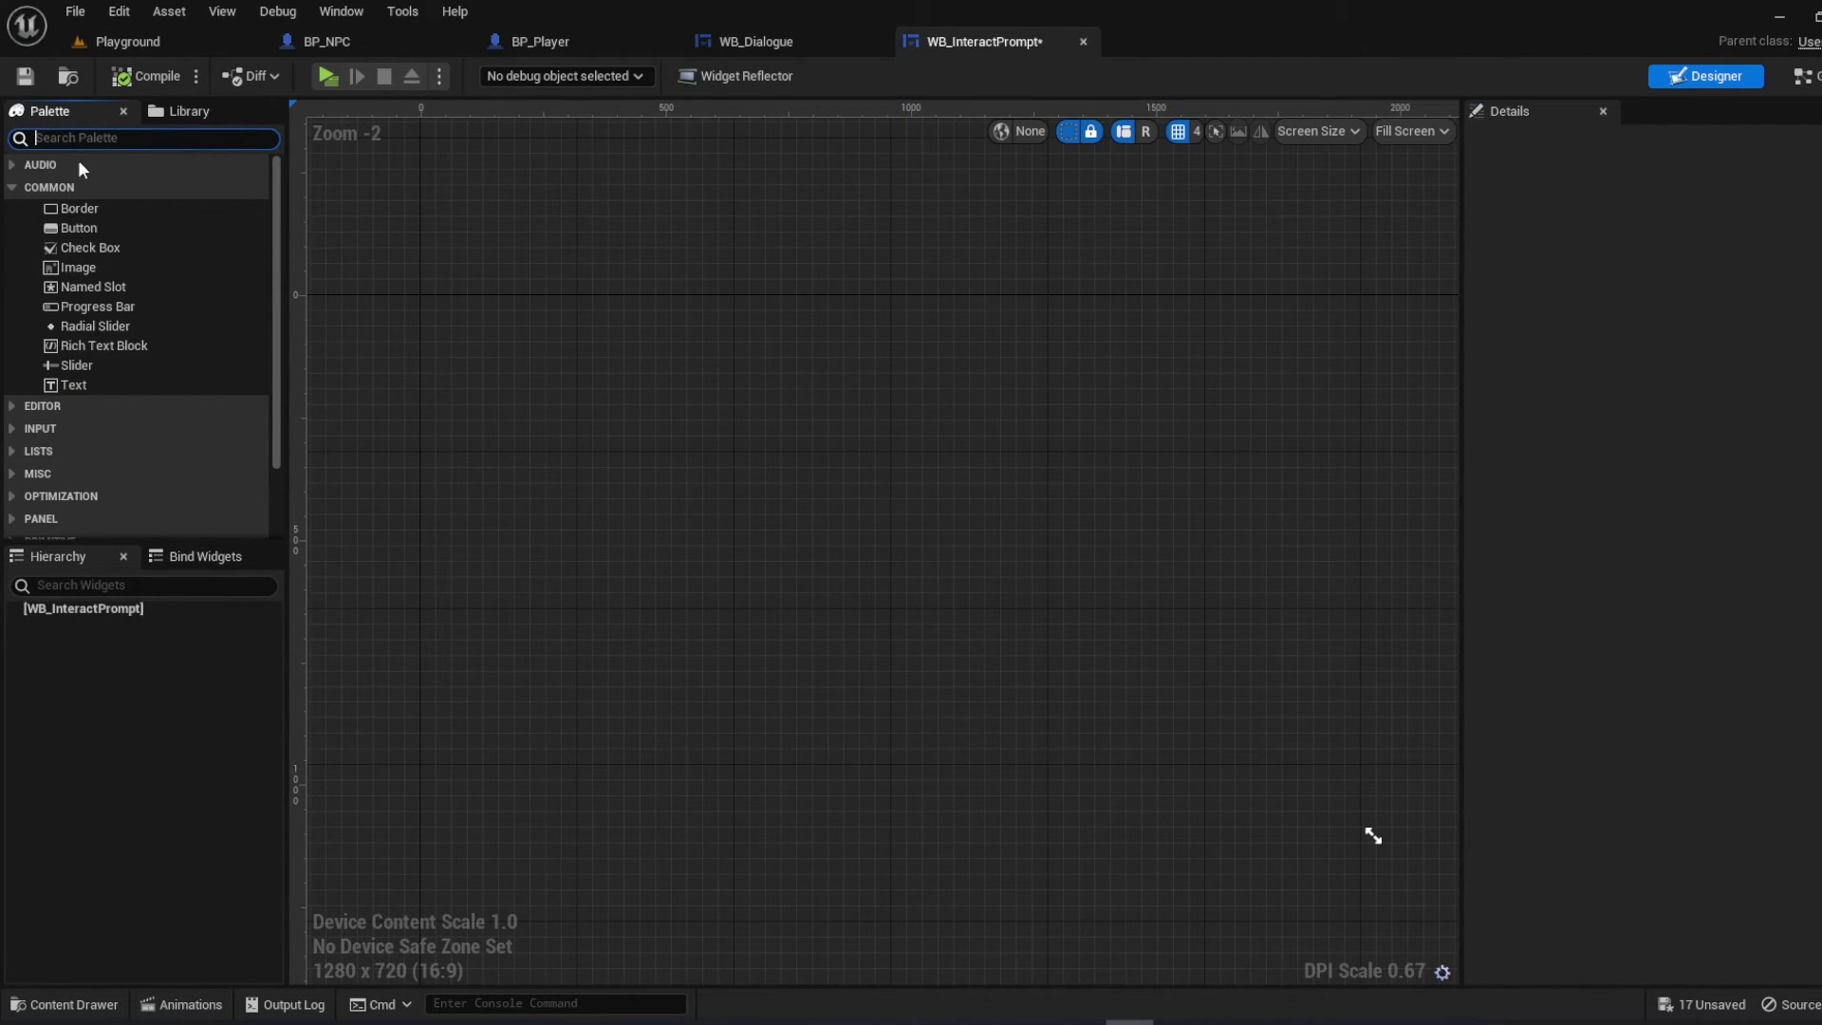
text(cas)
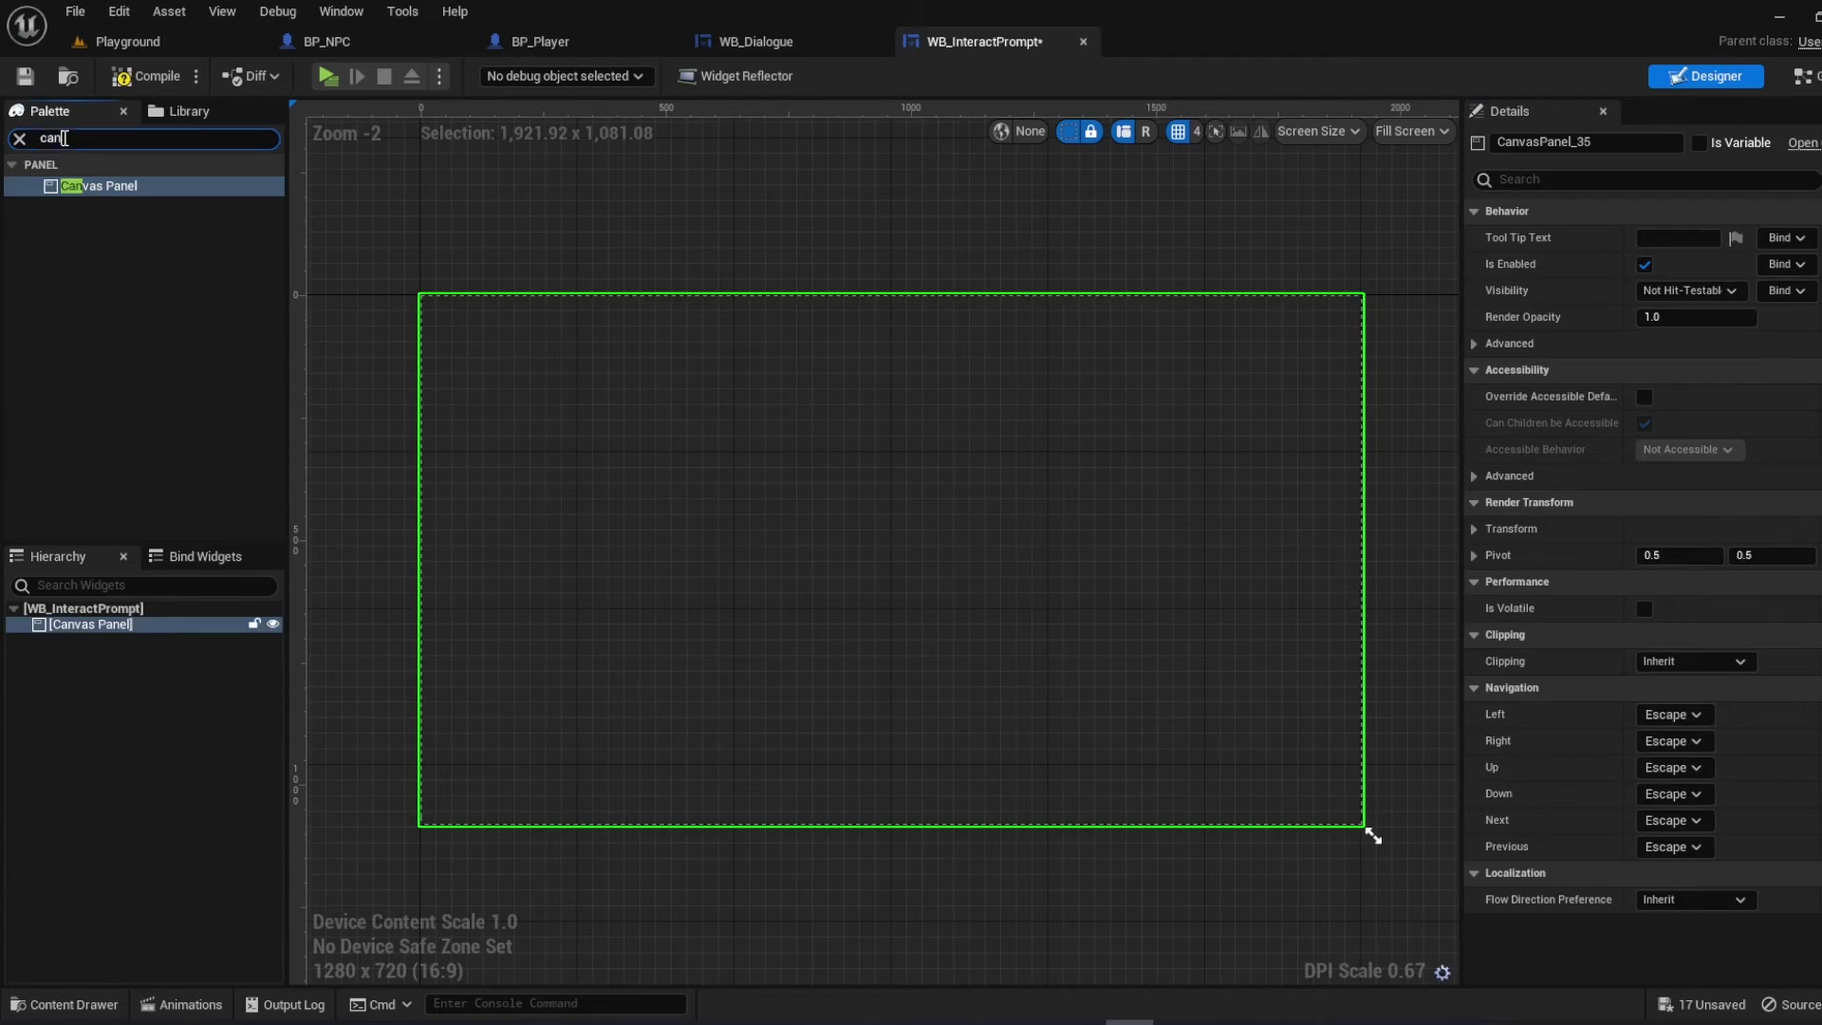
text(xt)
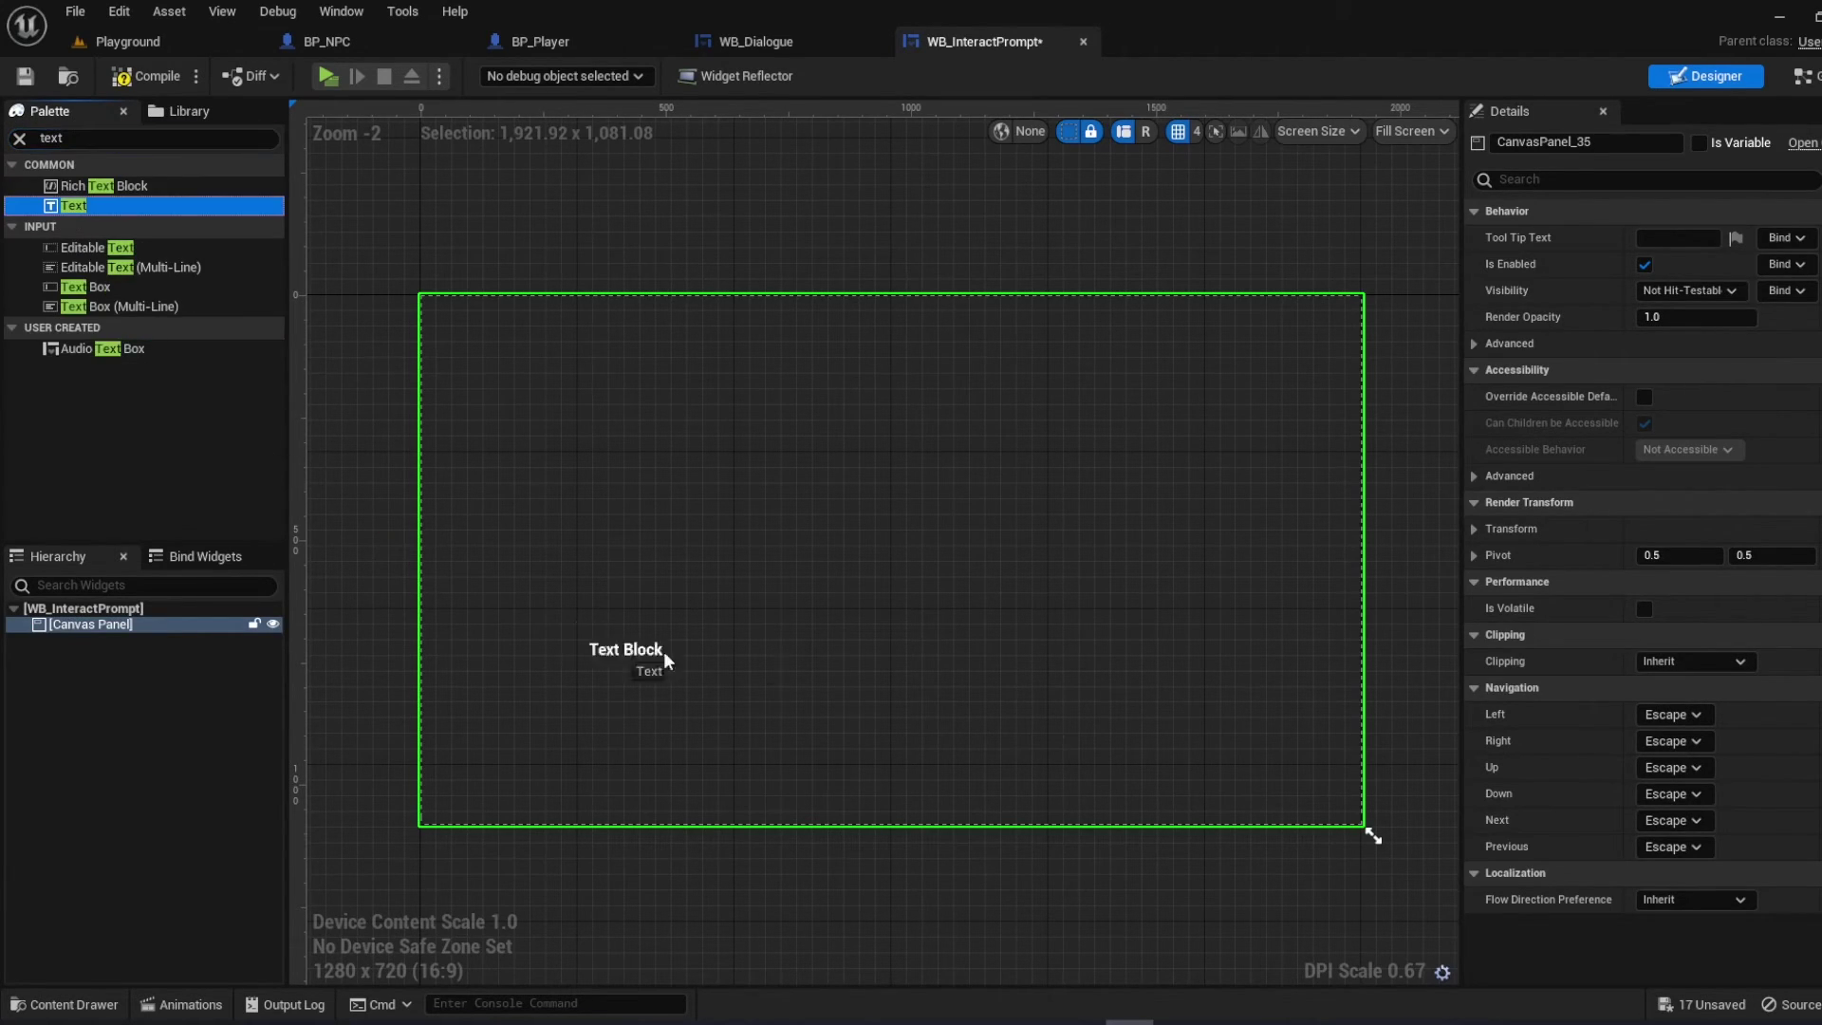
Add a text block to WB_InteractPrompt reading "E"
drag(71, 206, 917, 594)
click(902, 596)
click(1675, 476)
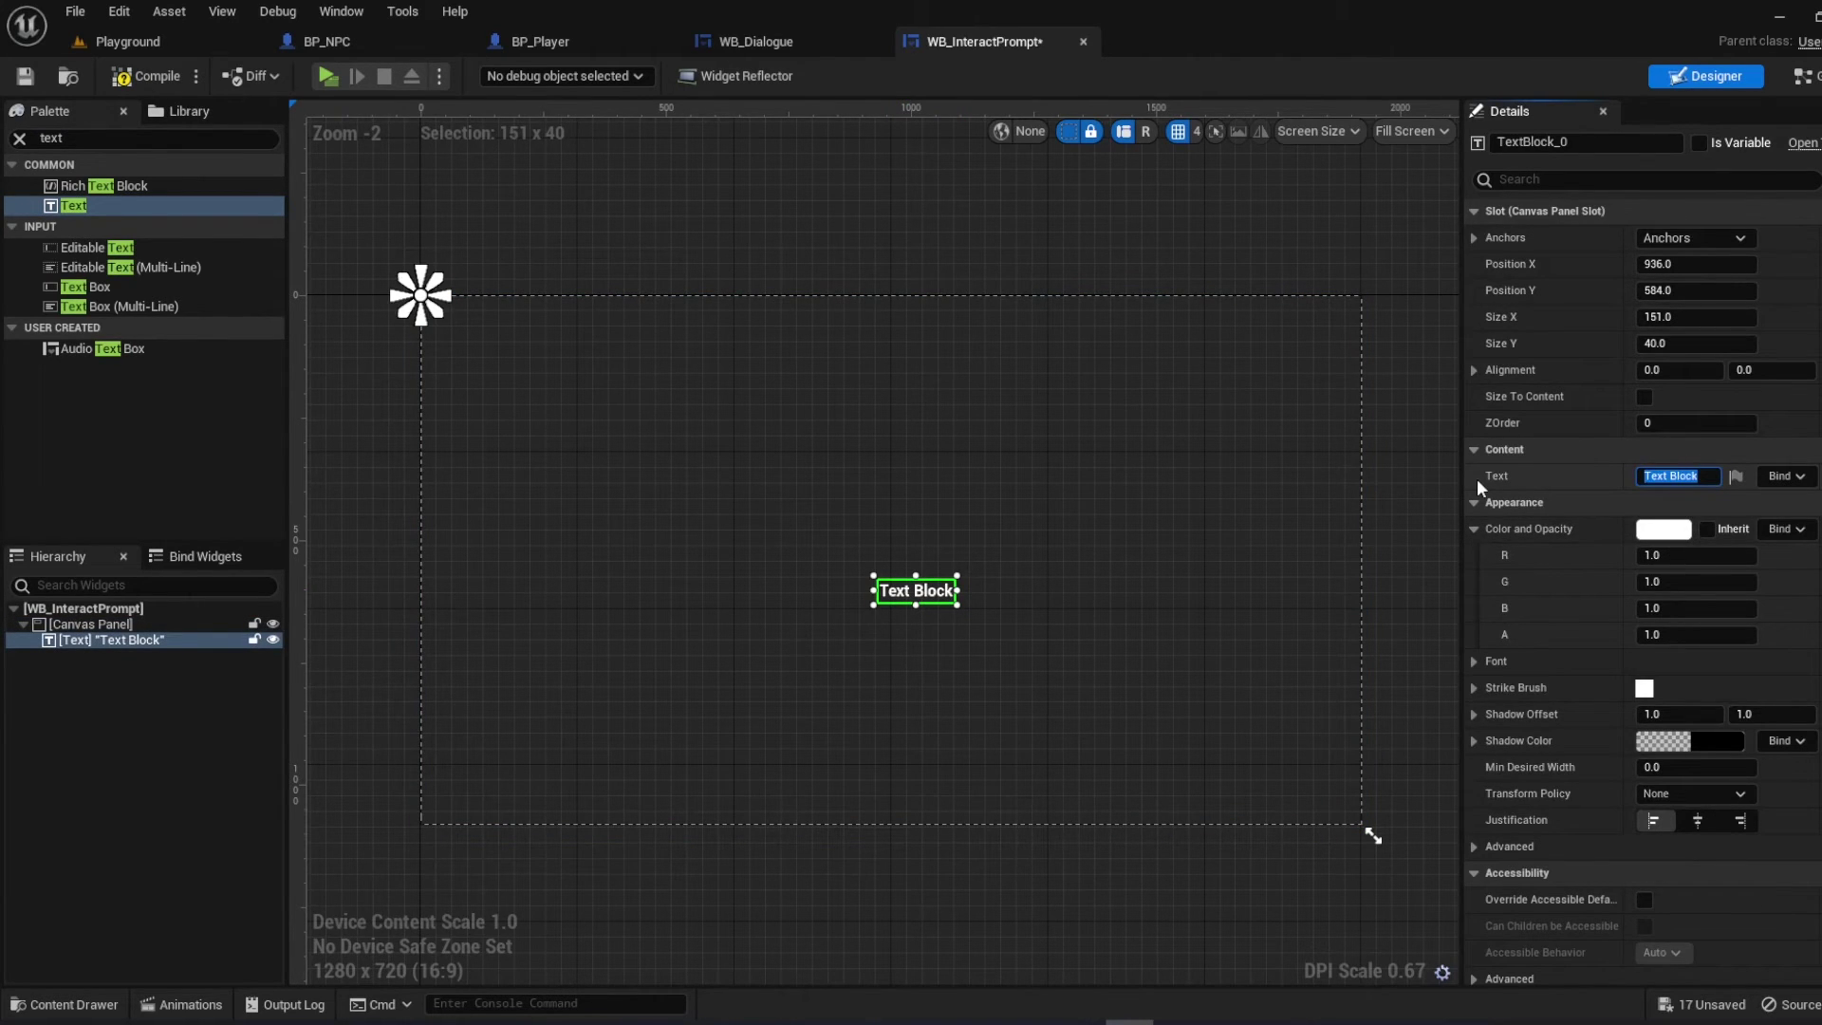
text("E"E)
key(BackSpace)
key(Return)
scroll(942, 603, up, 6)
scroll(1000, 662, up, 5)
scroll(854, 528, down, 3)
scroll(869, 549, down, 3)
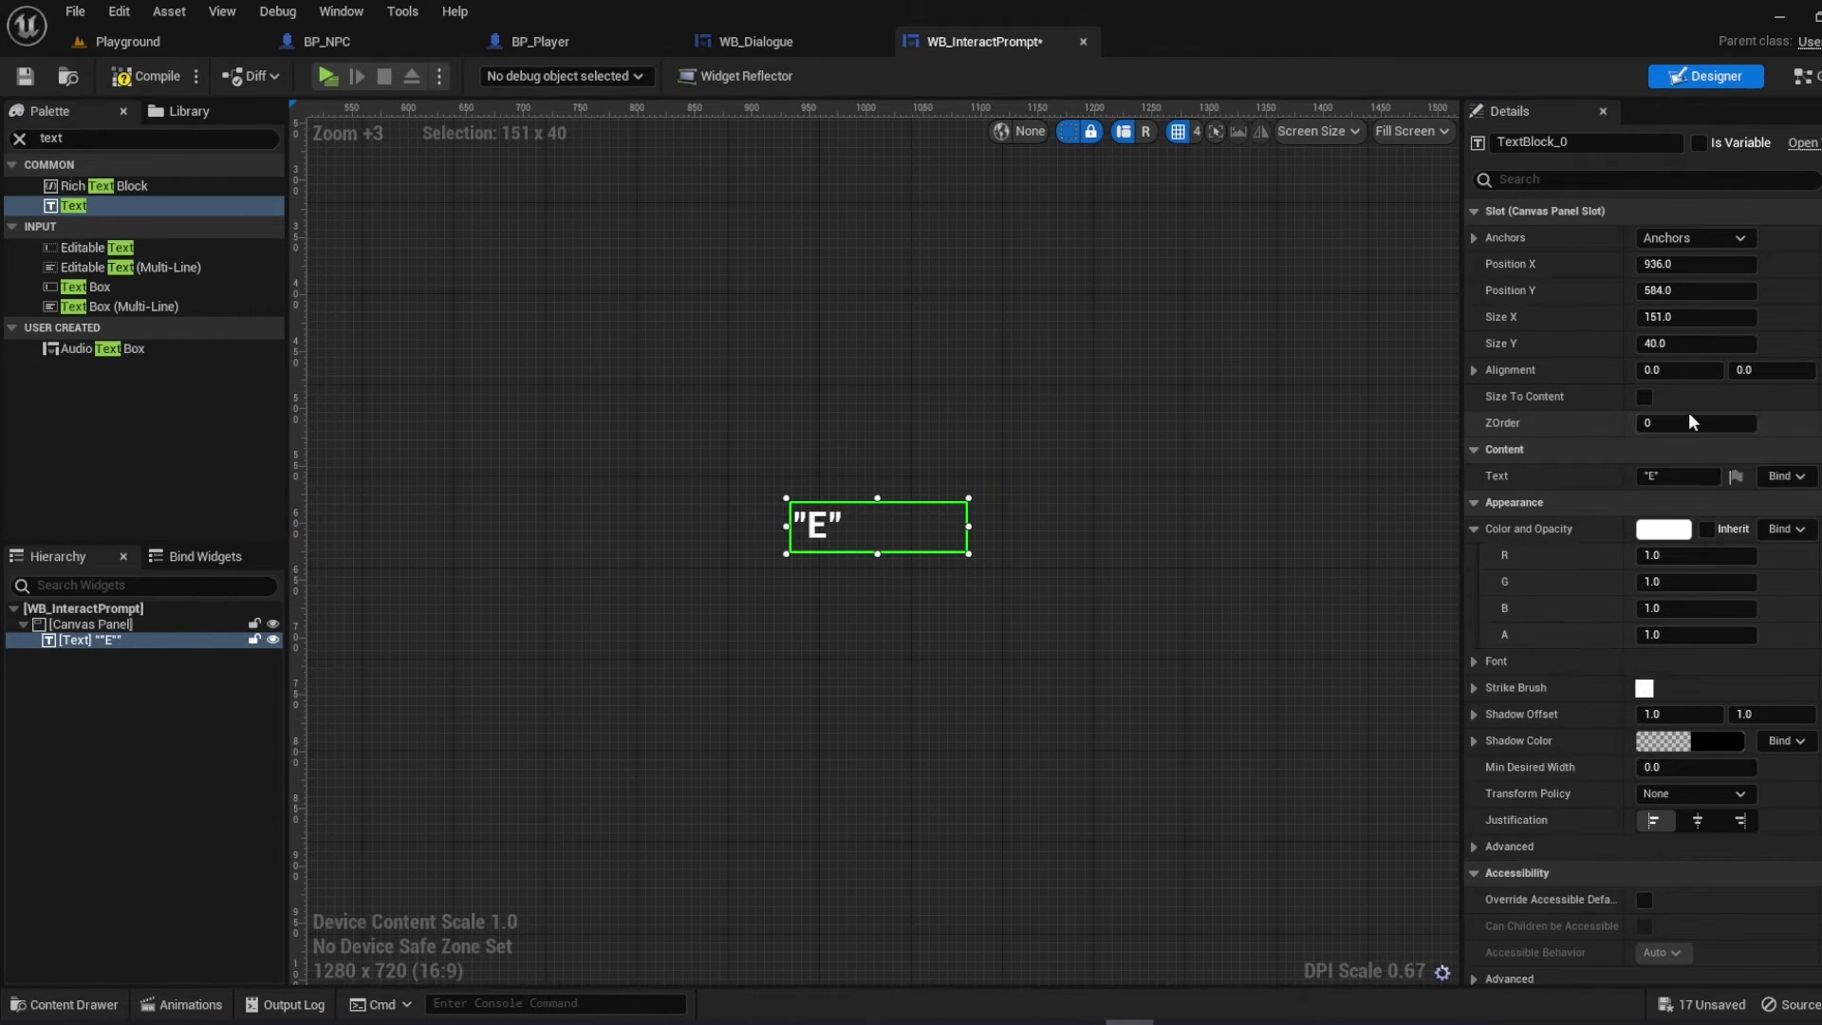
Anchor the text block to the canvas centre and set its font size to 100
click(1687, 237)
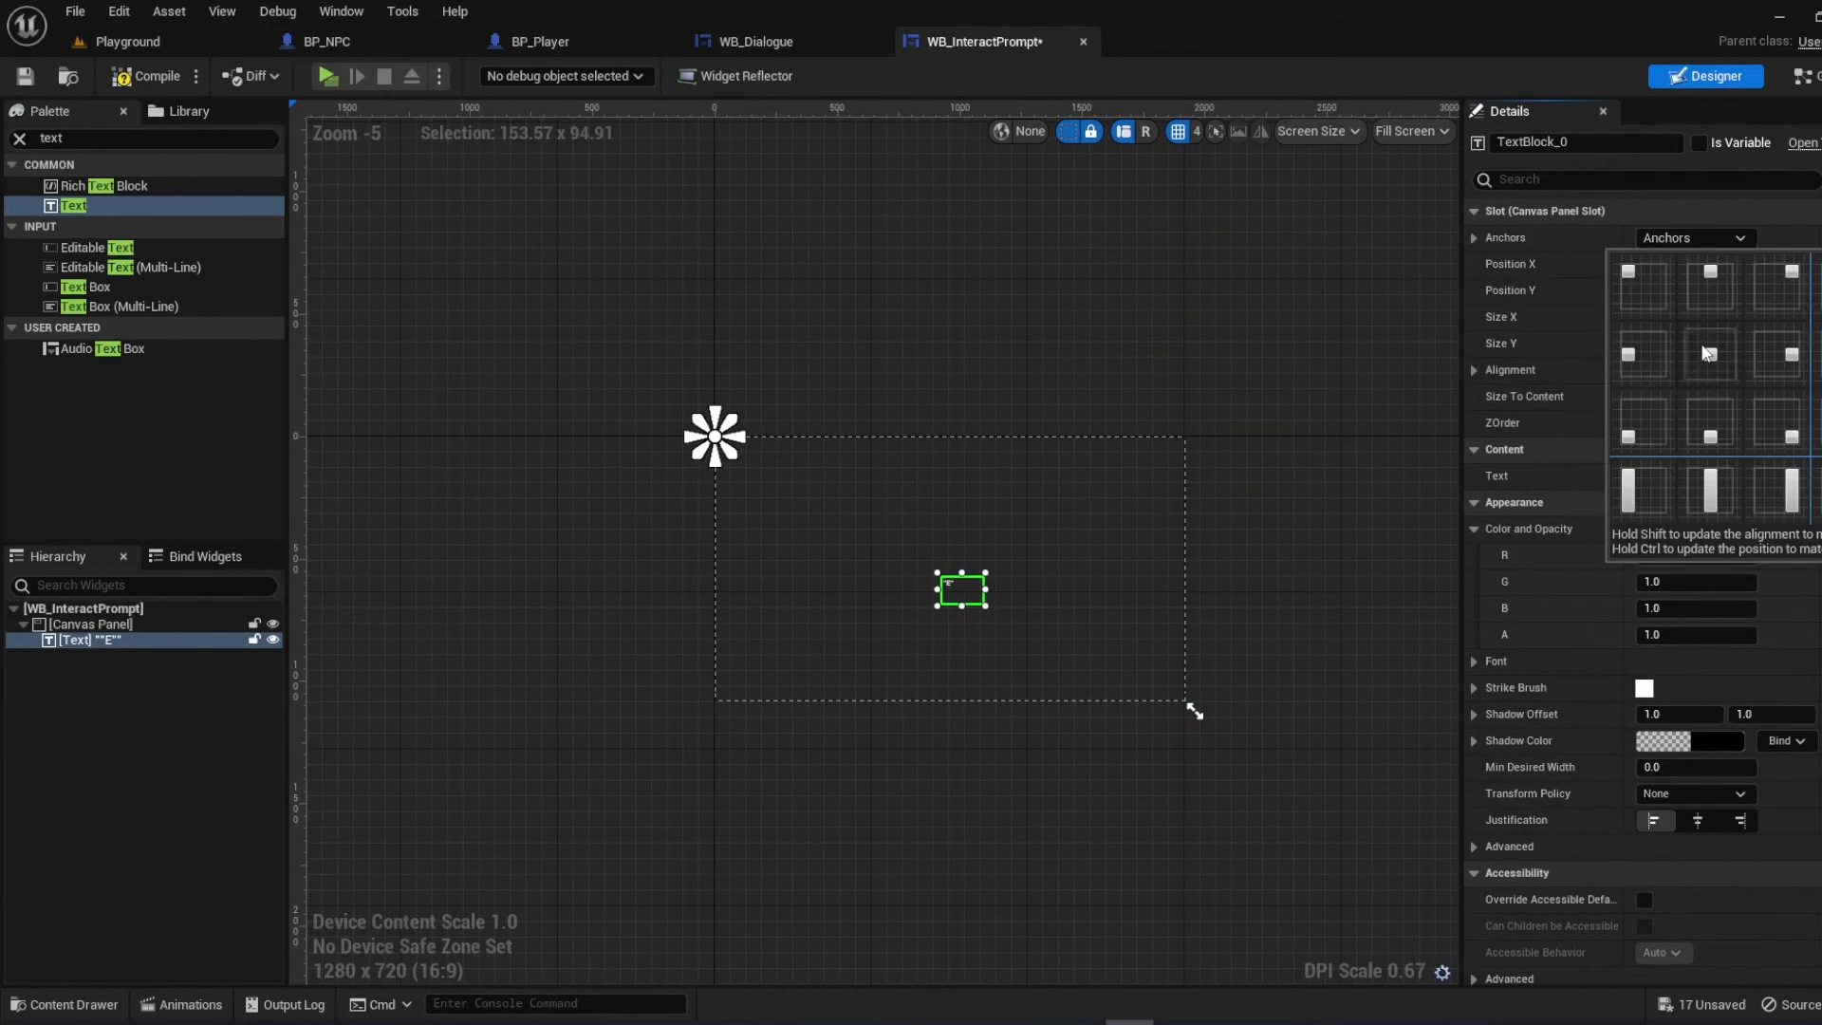
click(1708, 356)
key(f)
scroll(1681, 405, down, 2)
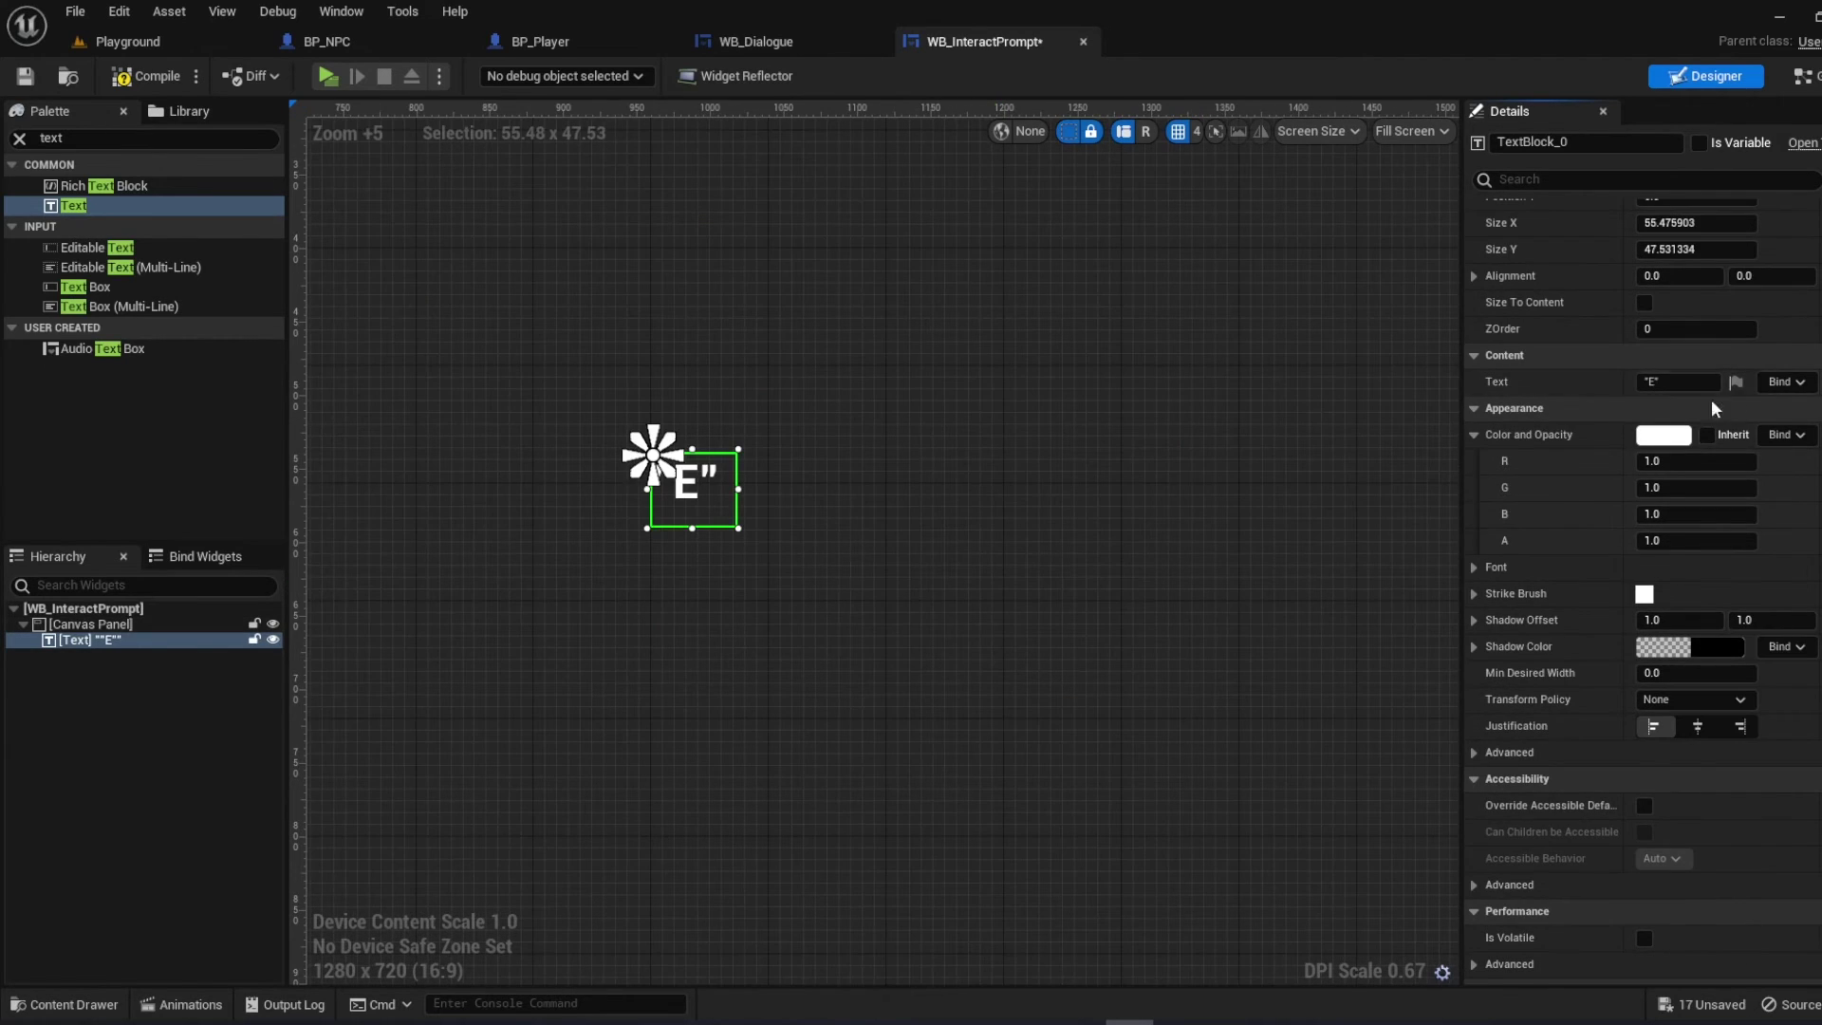
scroll(1471, 468, down, 2)
click(1474, 474)
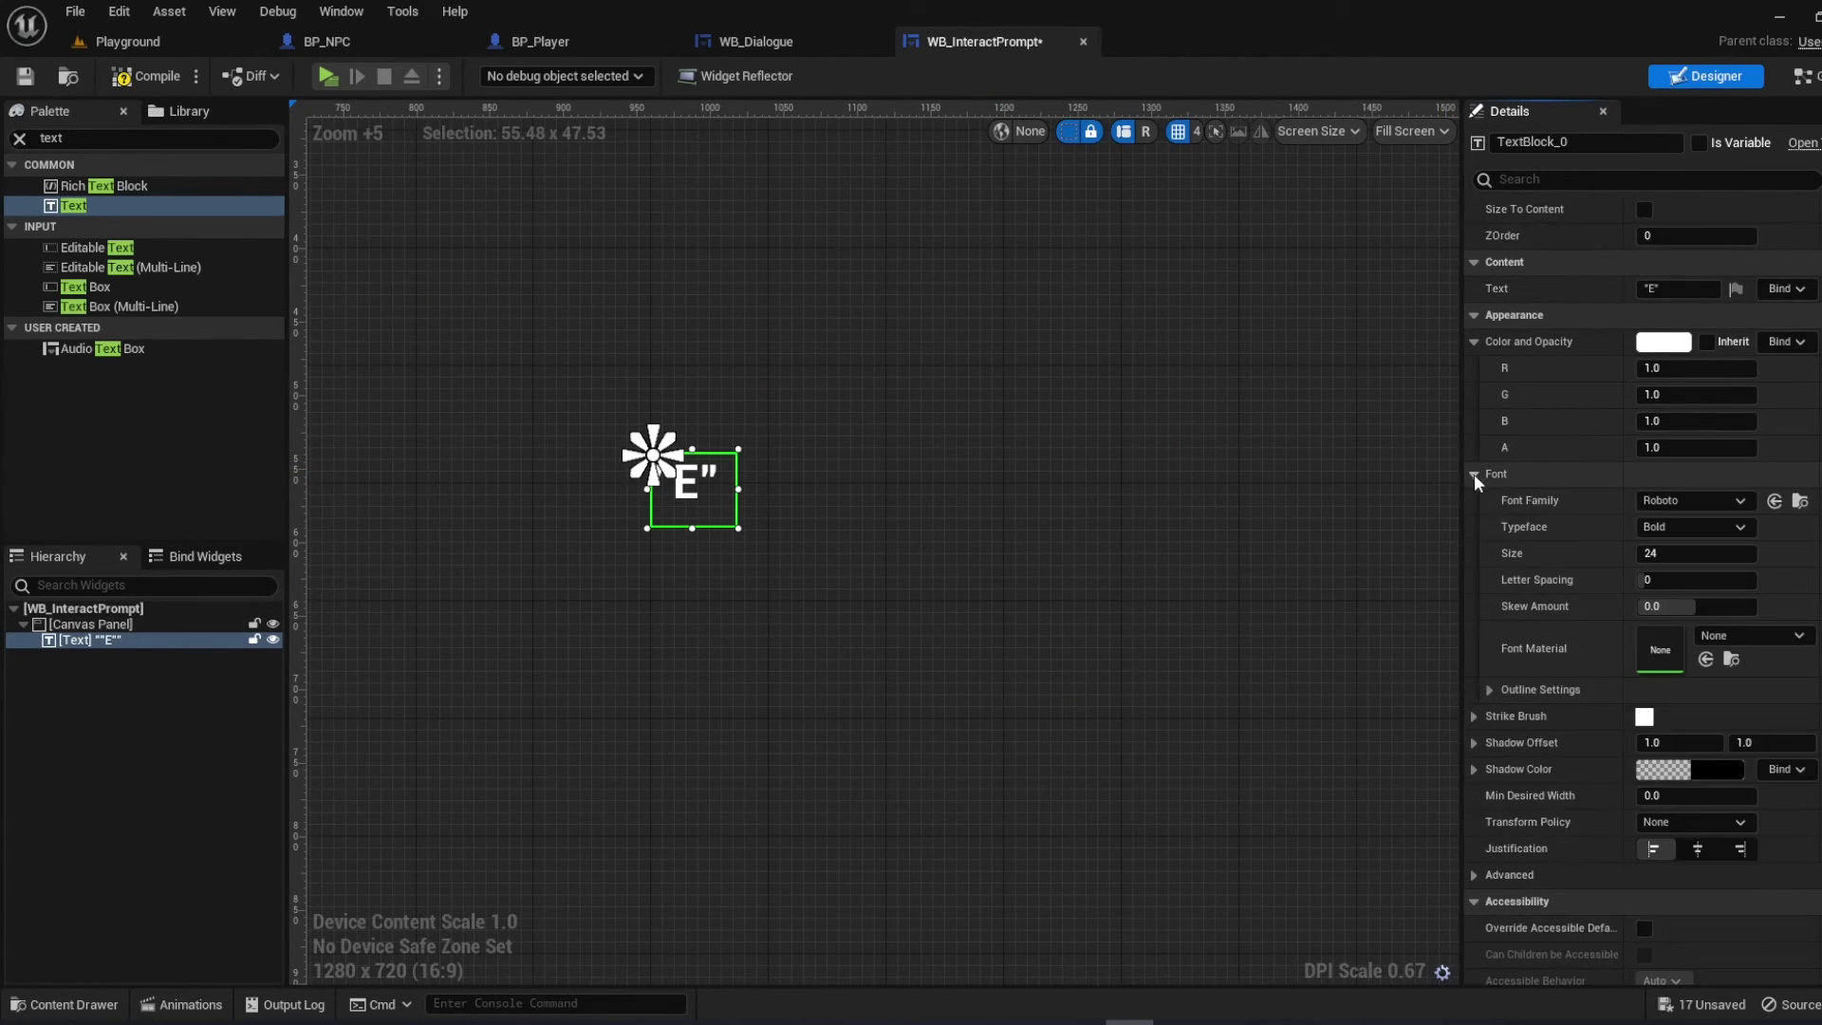
drag(1686, 553, 1794, 553)
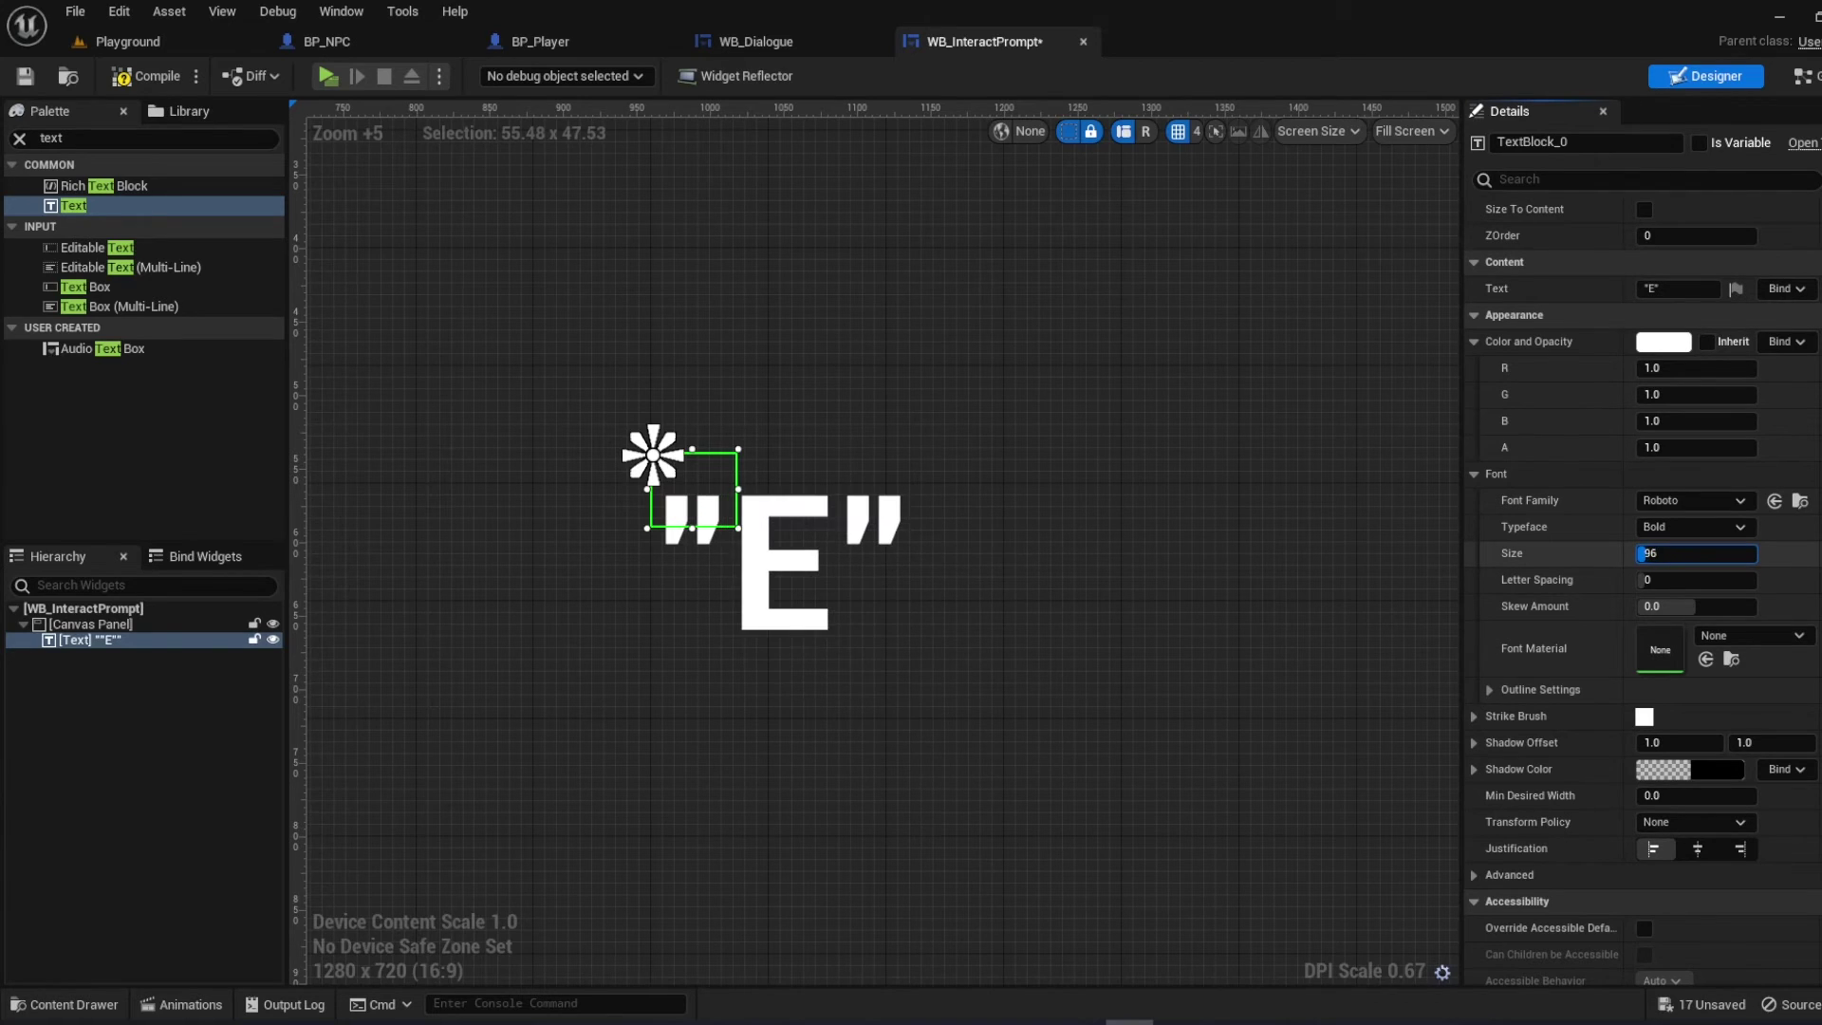
text(100)
key(Return)
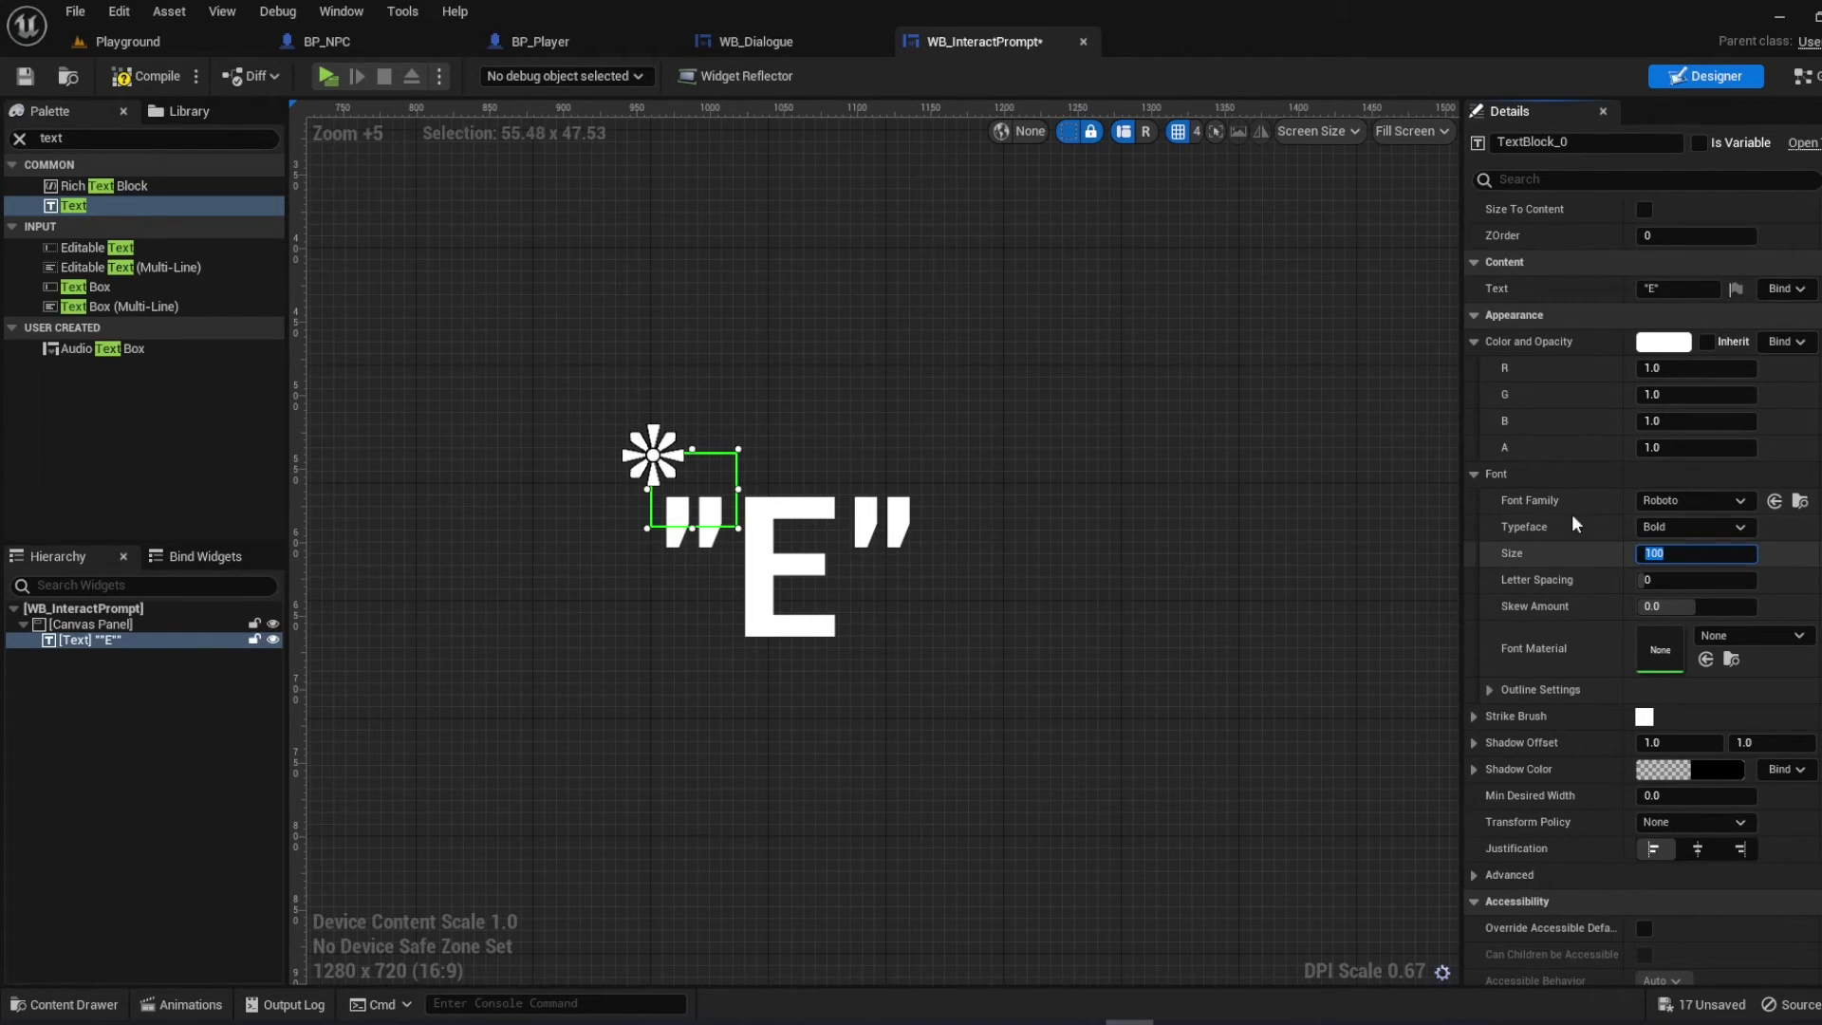
Set BP_NPC's Widget component to display WB_InteractPrompt
click(327, 41)
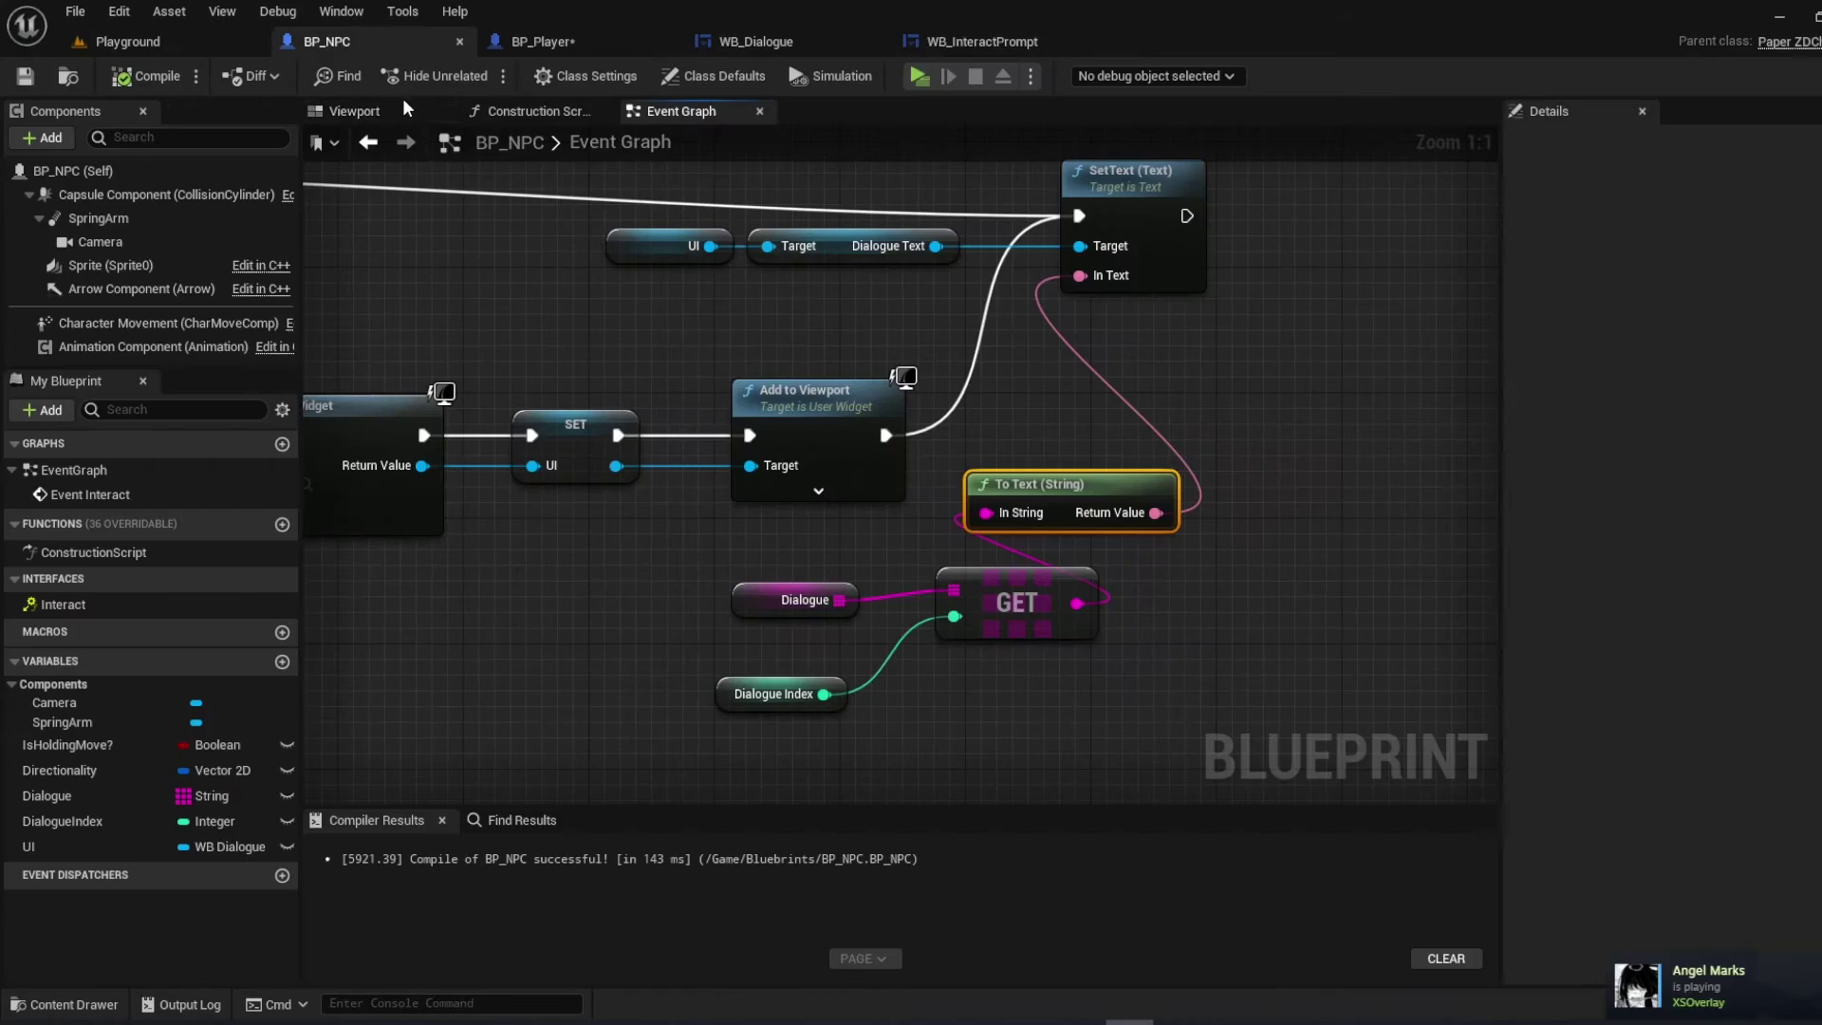
click(405, 112)
scroll(850, 446, up, 3)
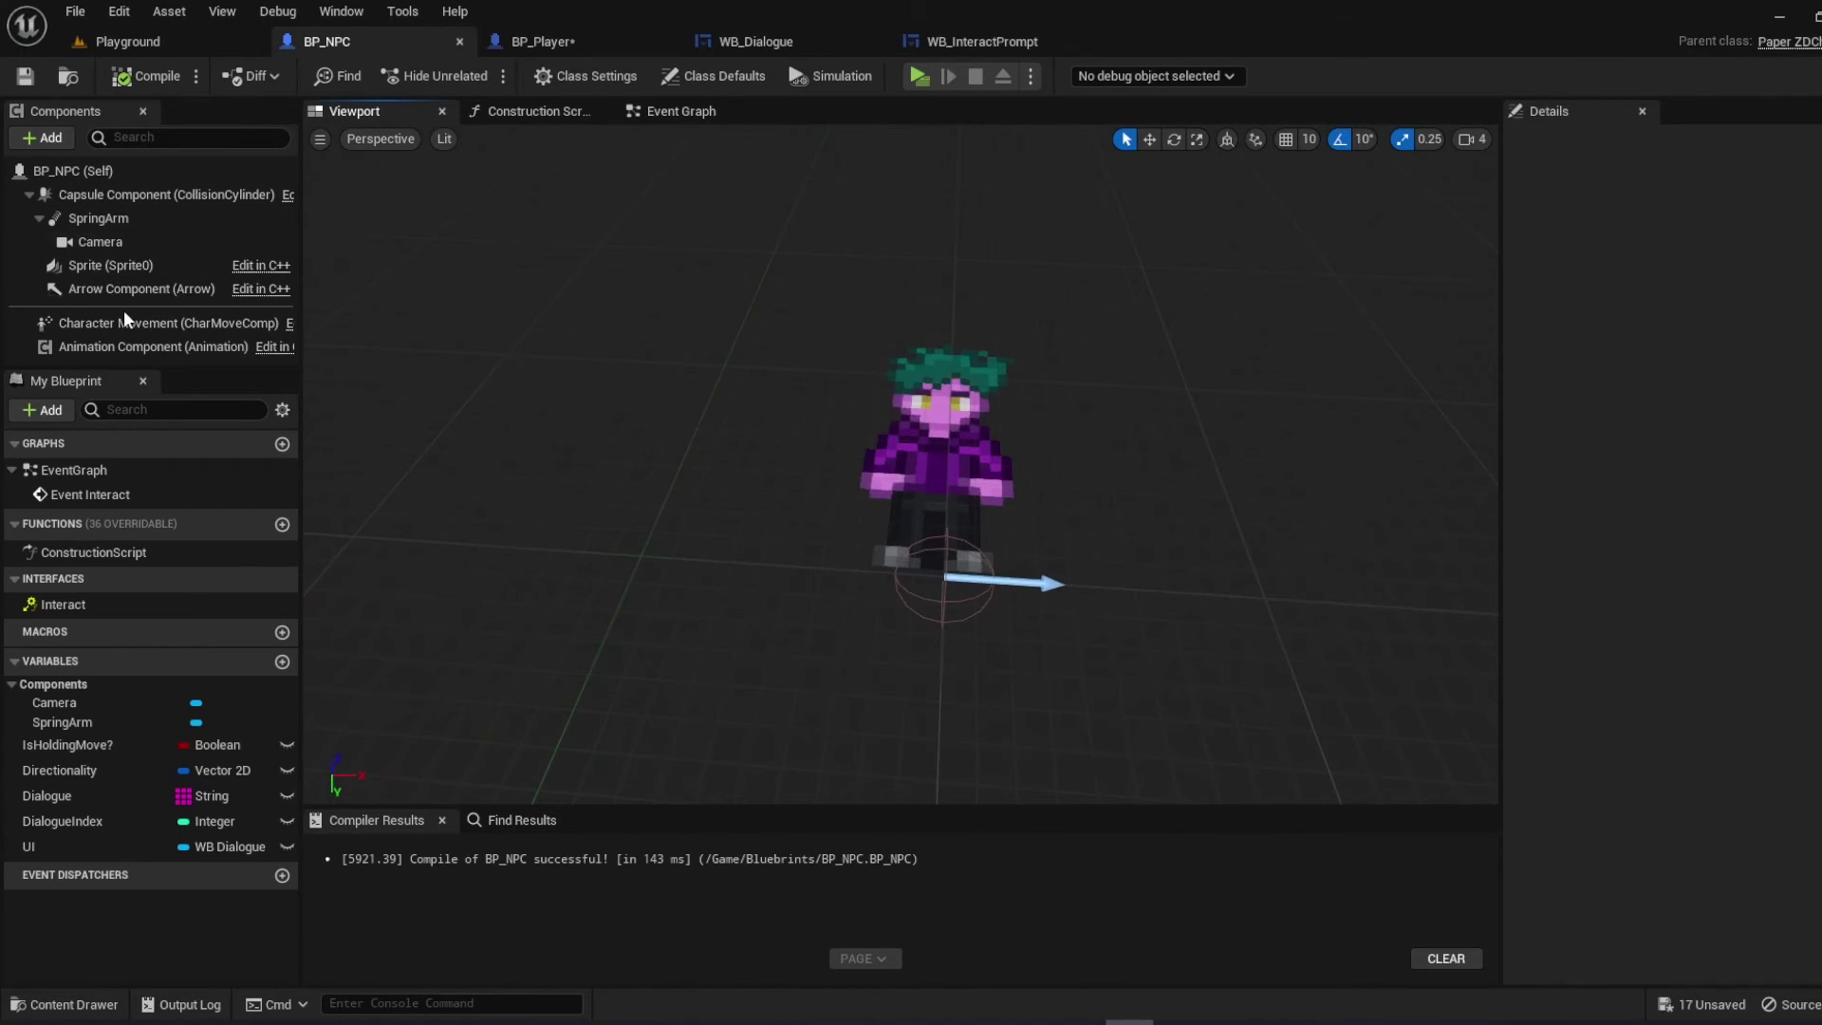
scroll(1442, 153, down, 3)
text(widget)
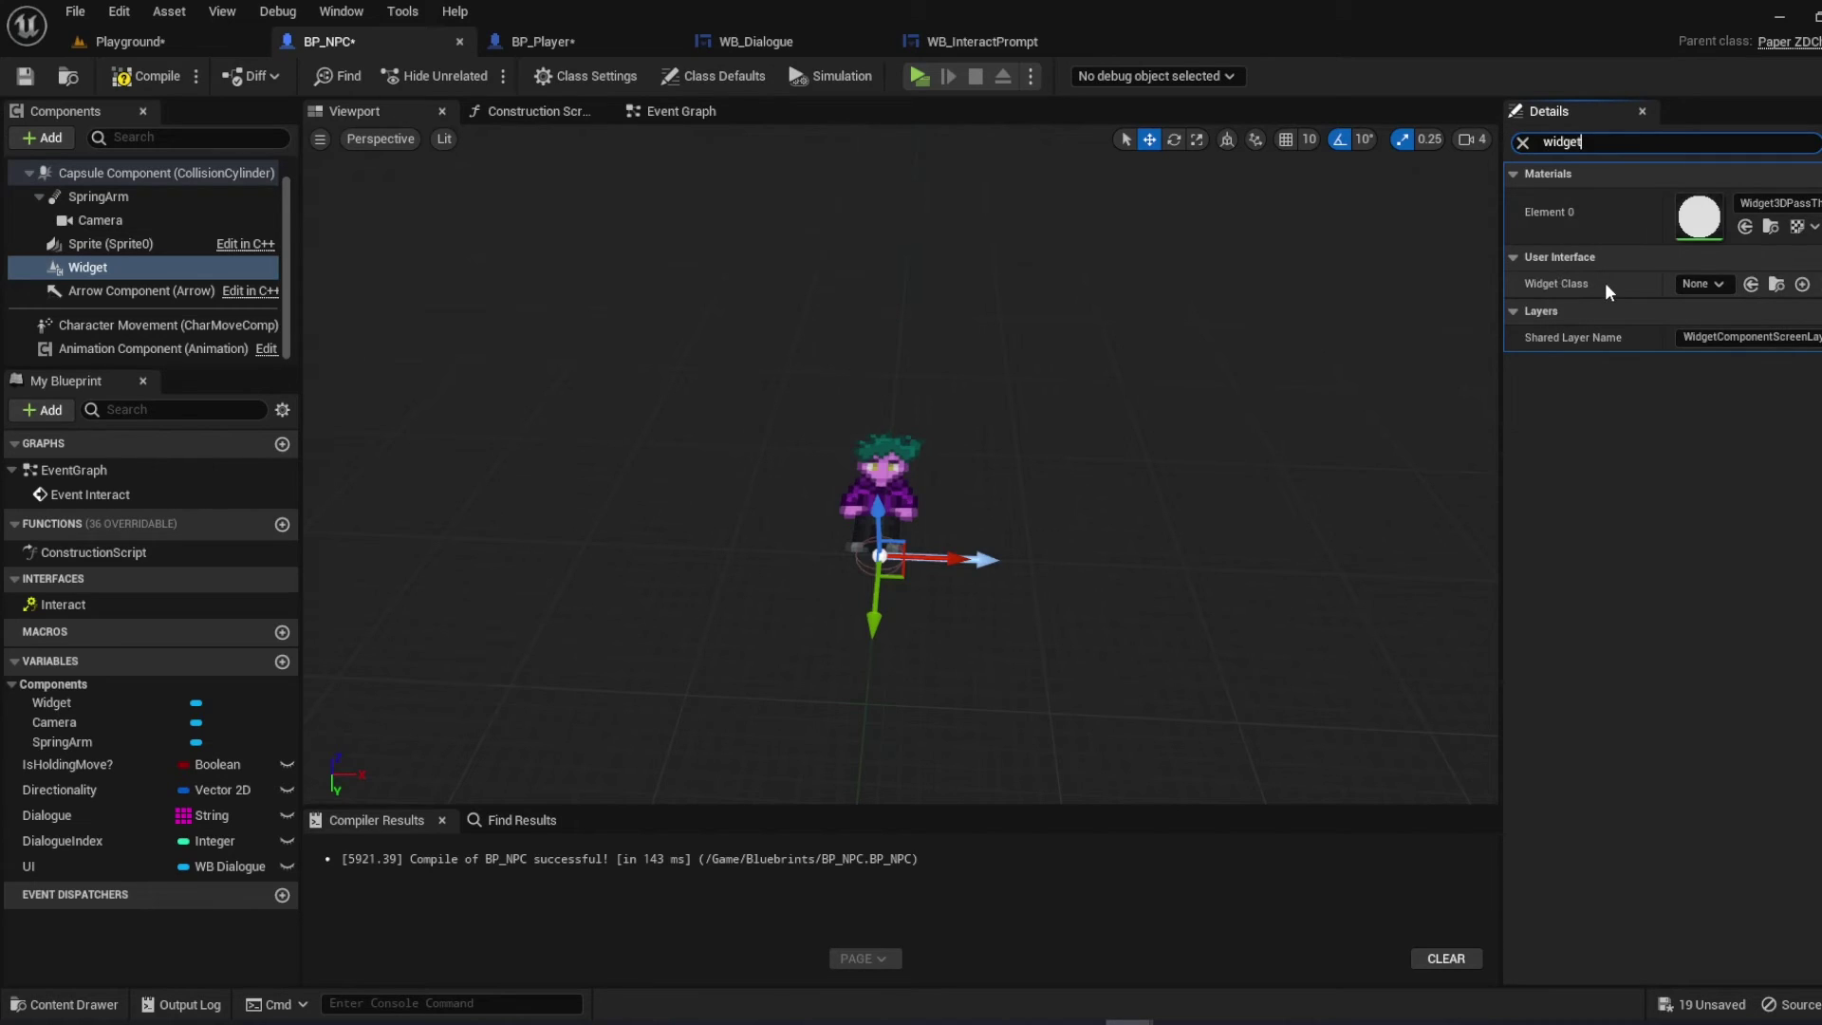
click(1703, 282)
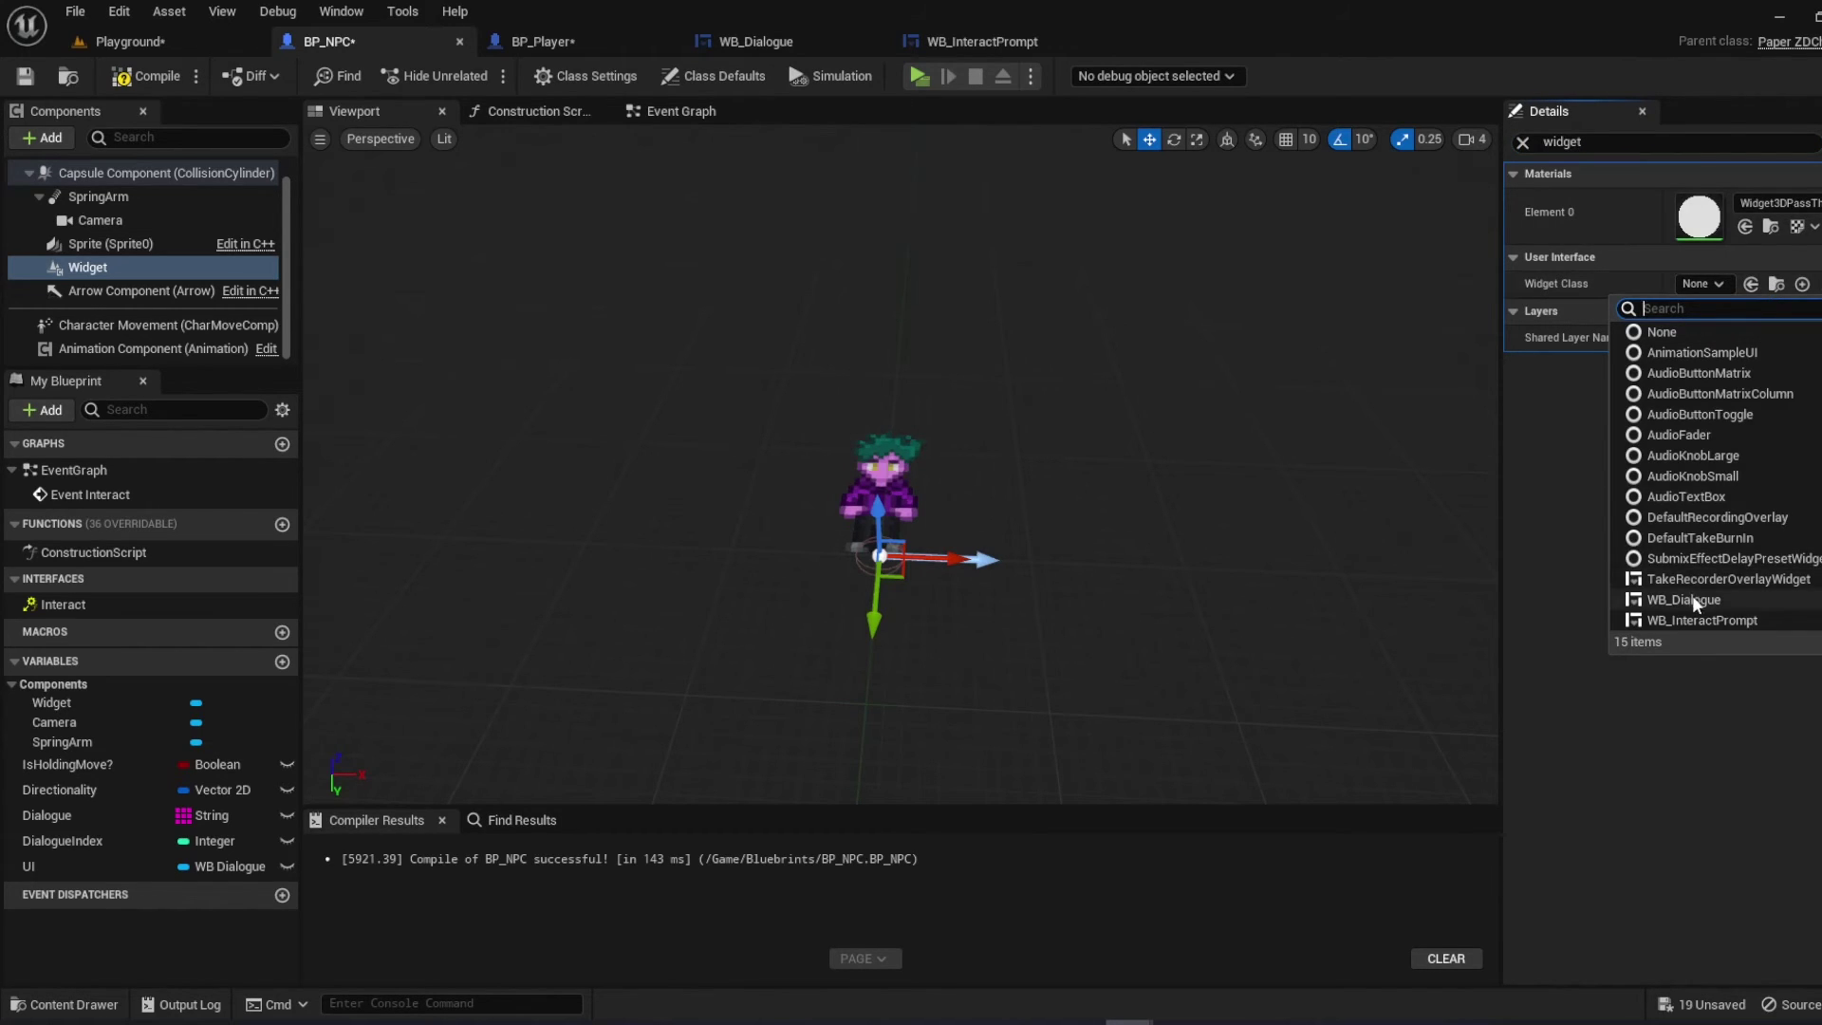
click(1699, 622)
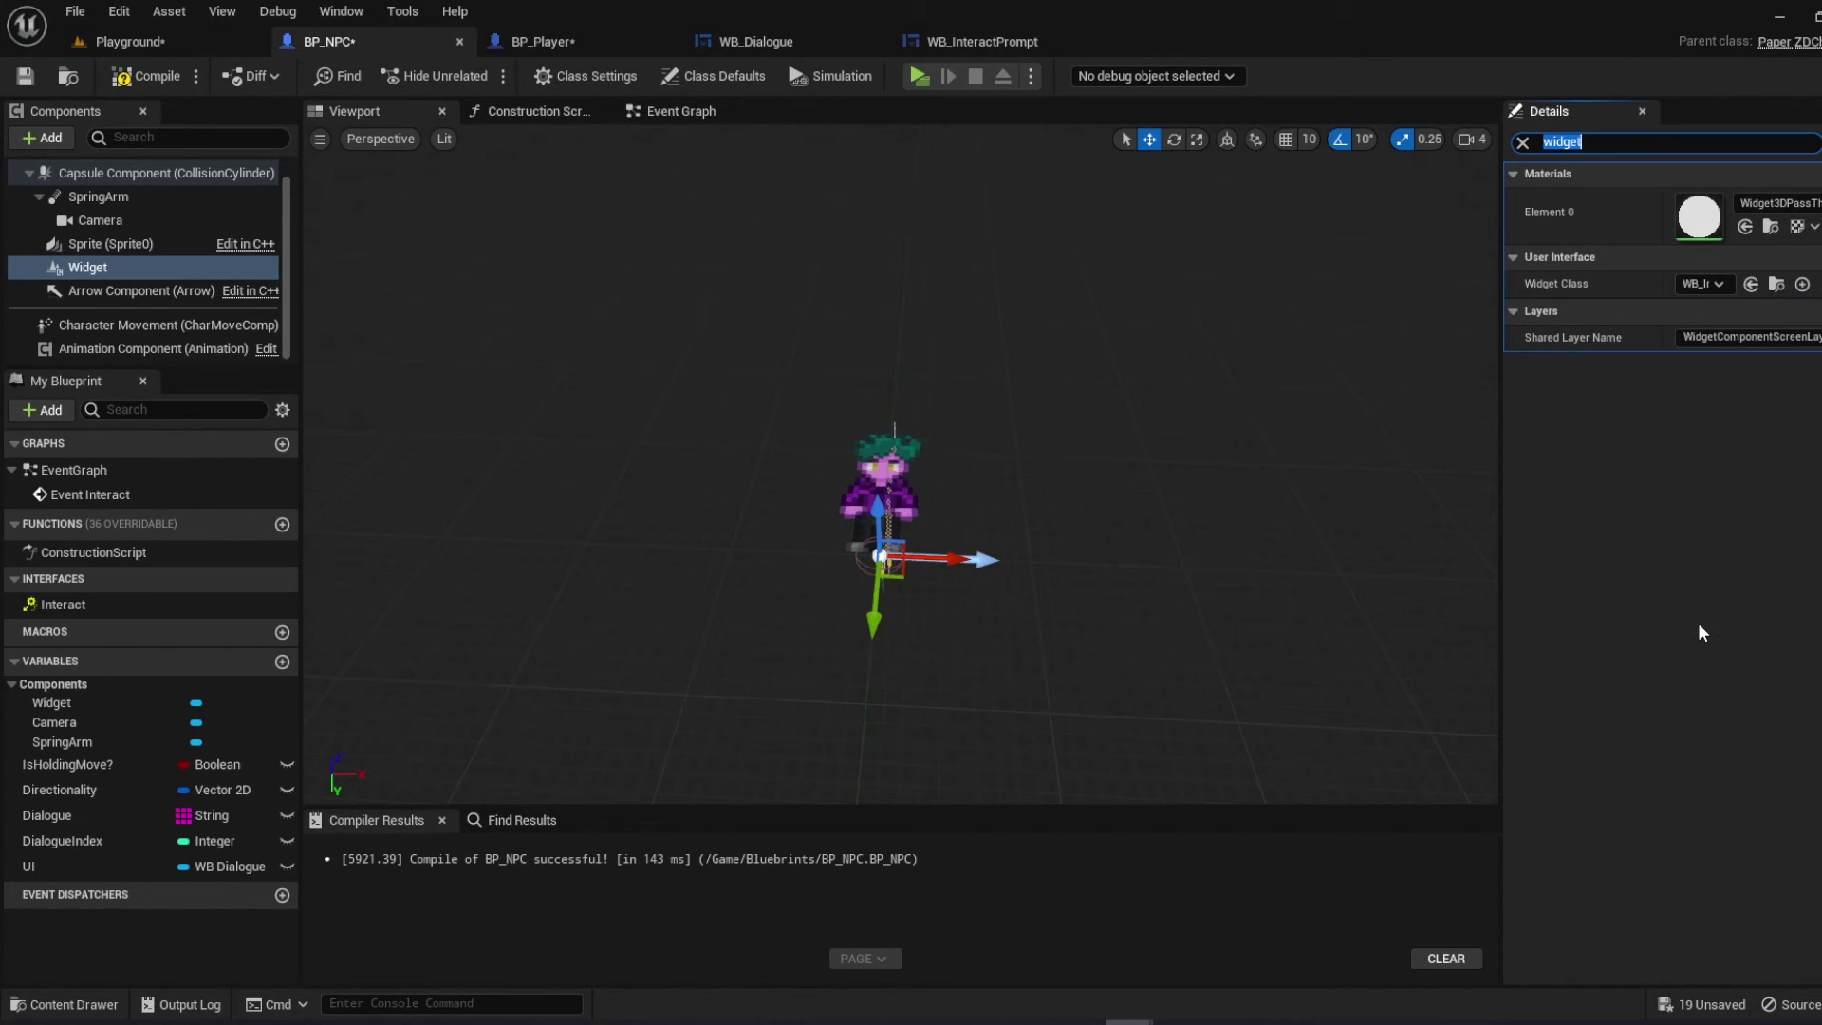
drag(922, 447, 932, 493)
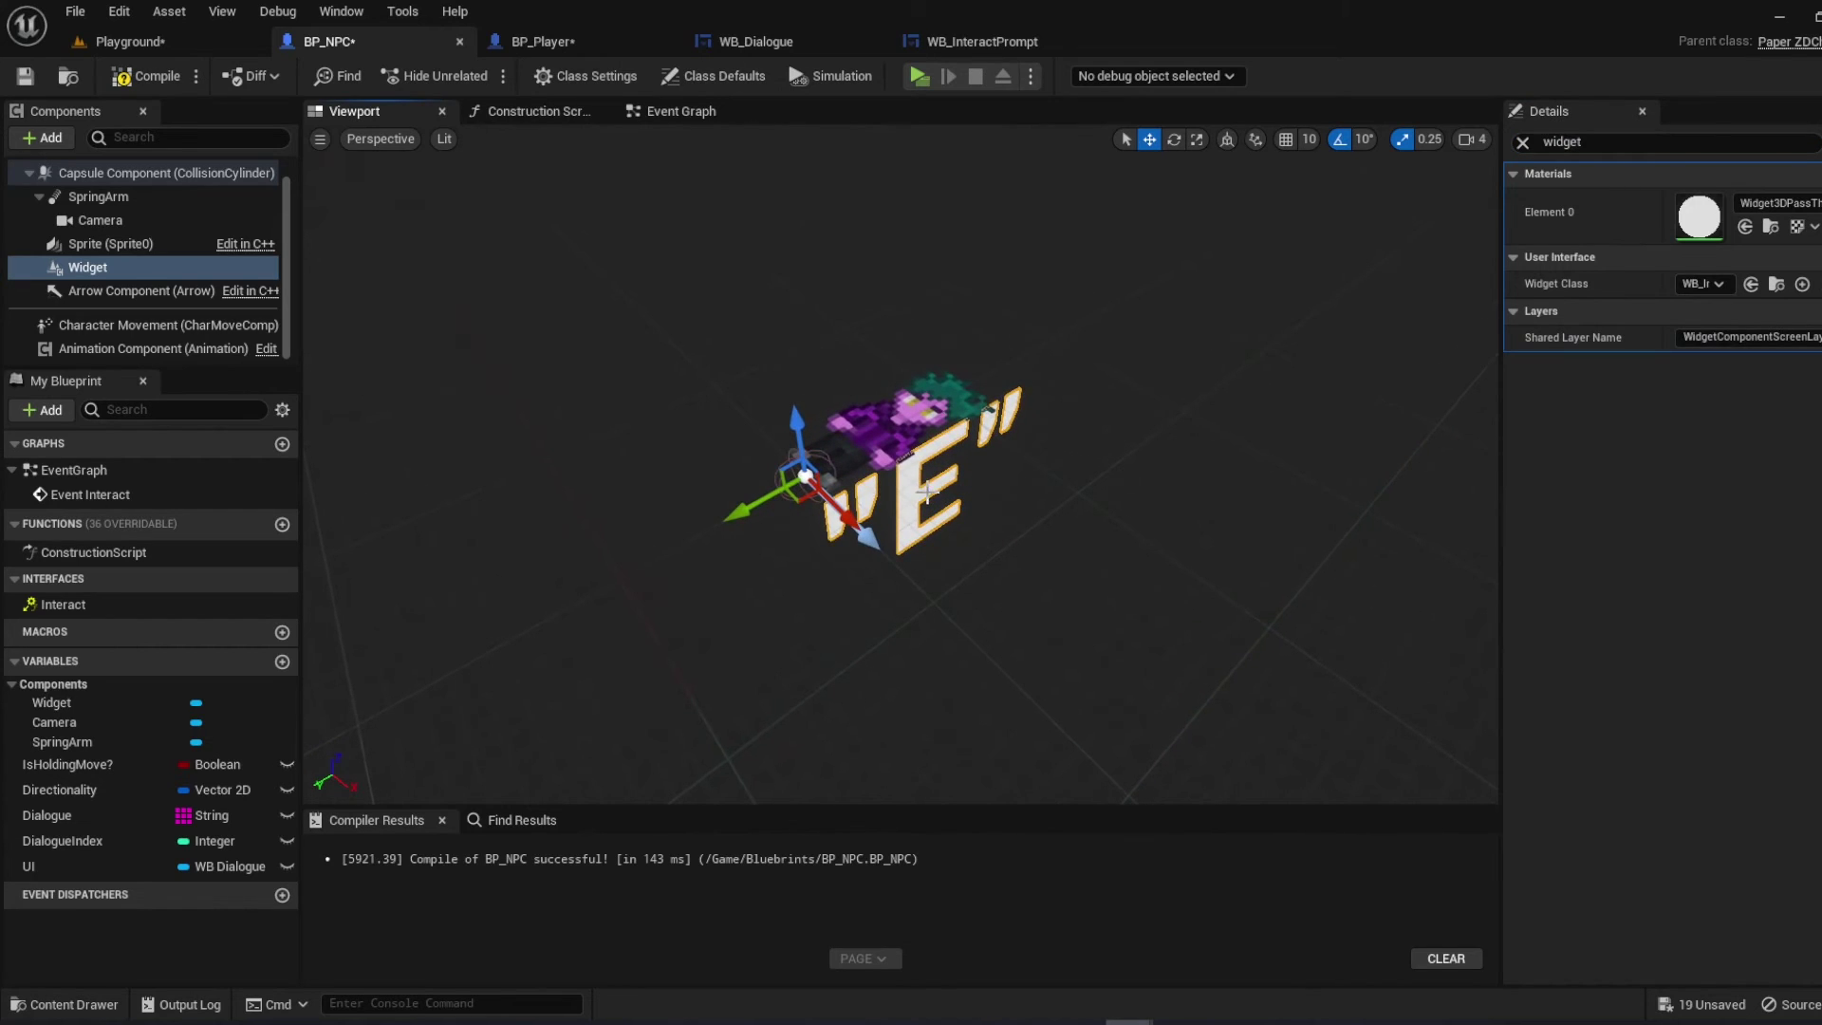
click(1522, 142)
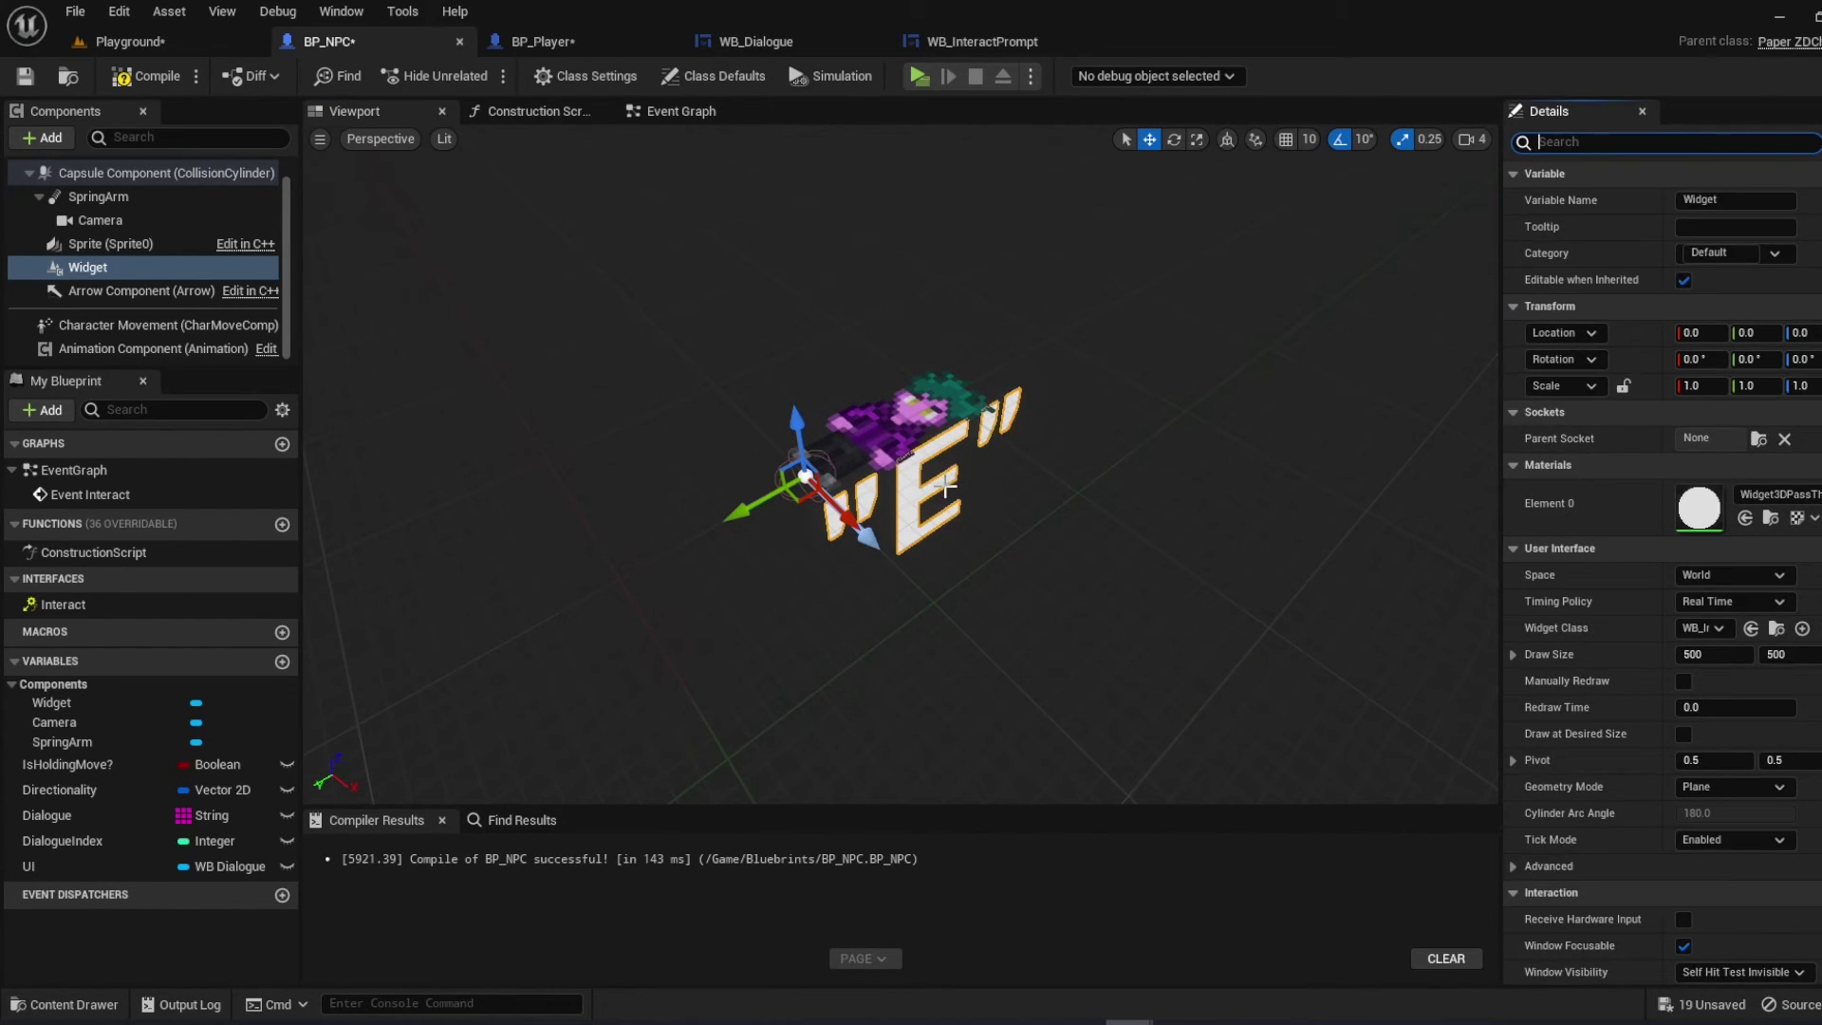
Rotate the Widget component 90° on Y and Z so the "E" stands upright
click(1751, 360)
text(90)
key(Return)
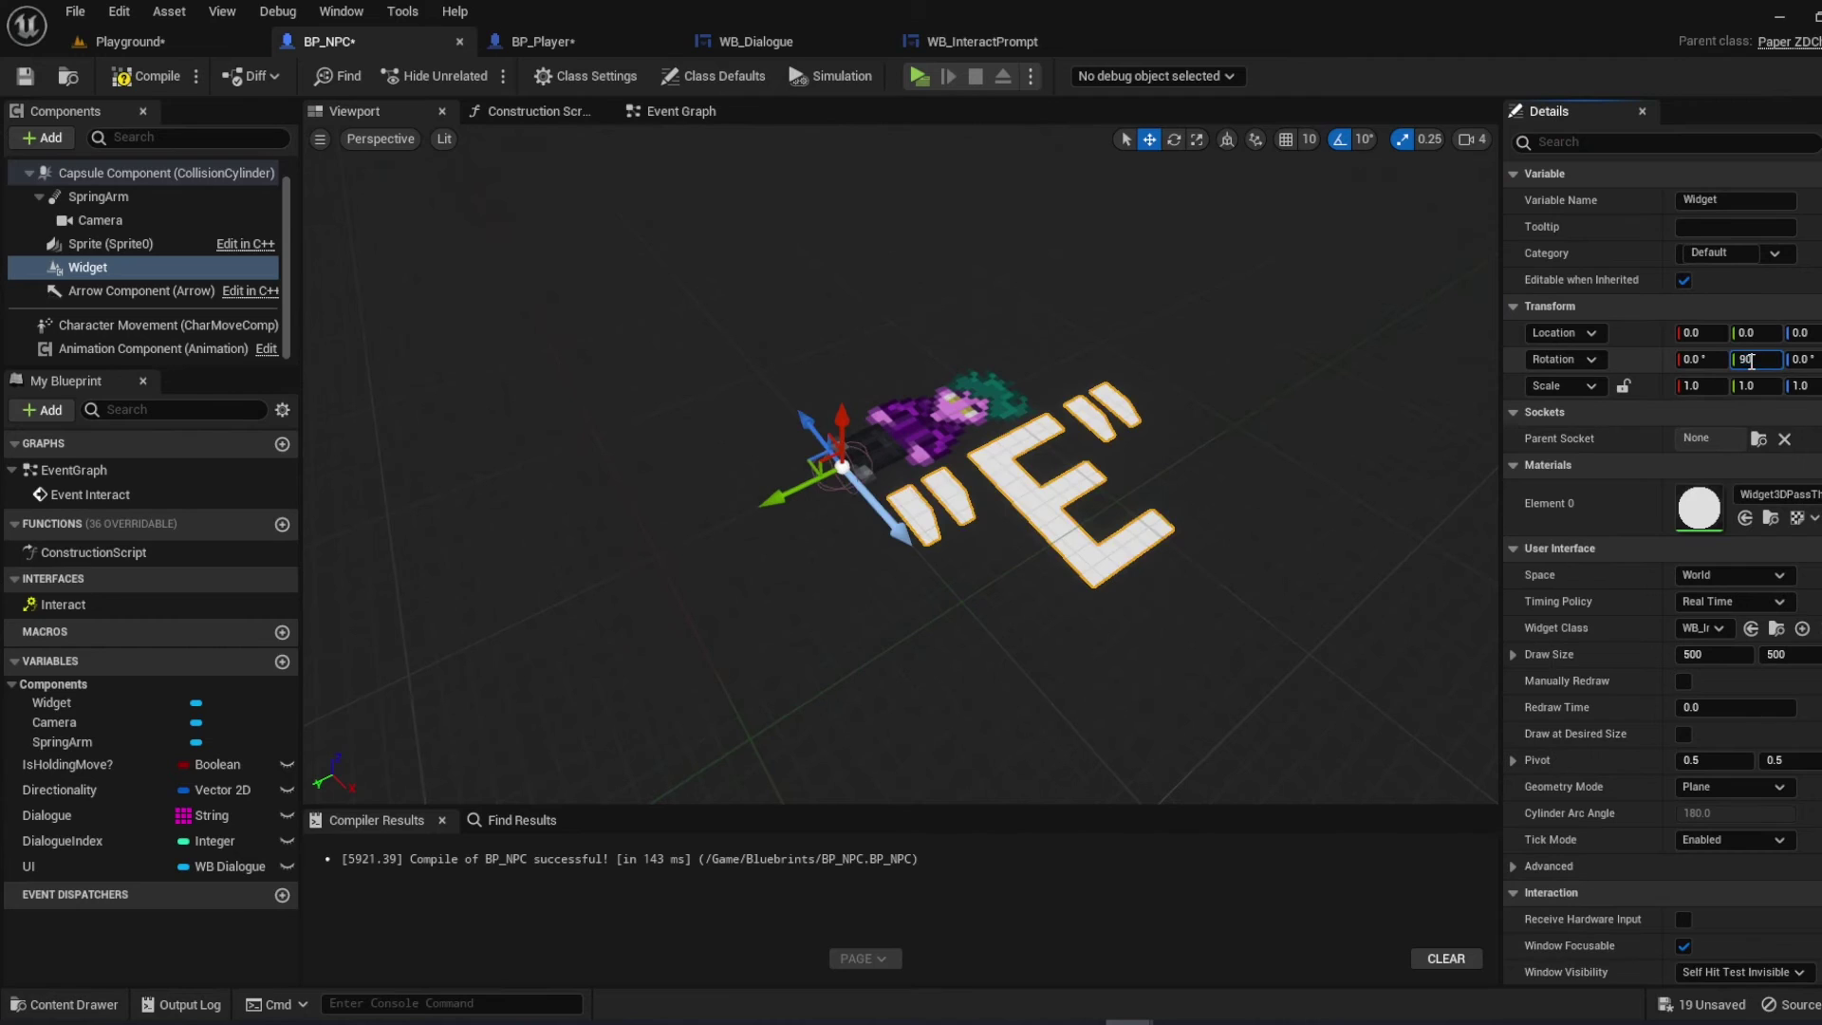
key(Return)
click(1803, 358)
text(180)
key(Return)
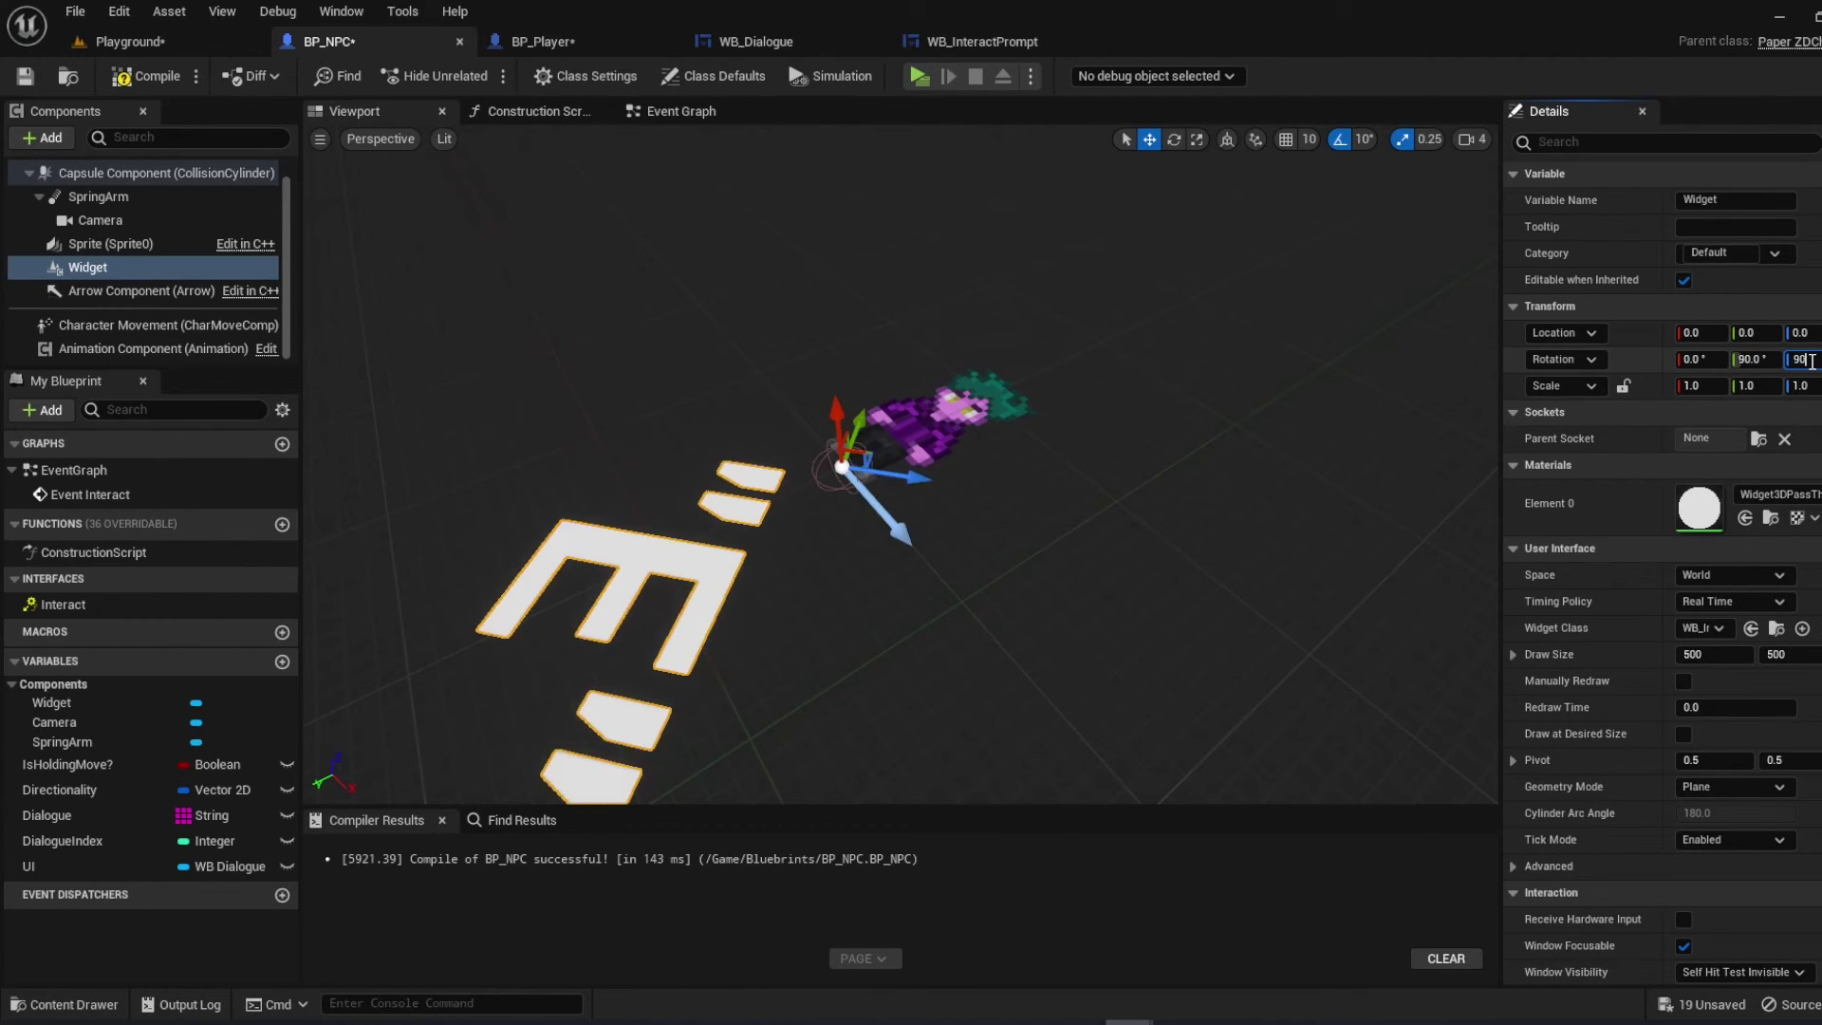
key(Return)
click(1693, 387)
Reduce the WB_InteractPrompt font size from 100 to 50
click(982, 42)
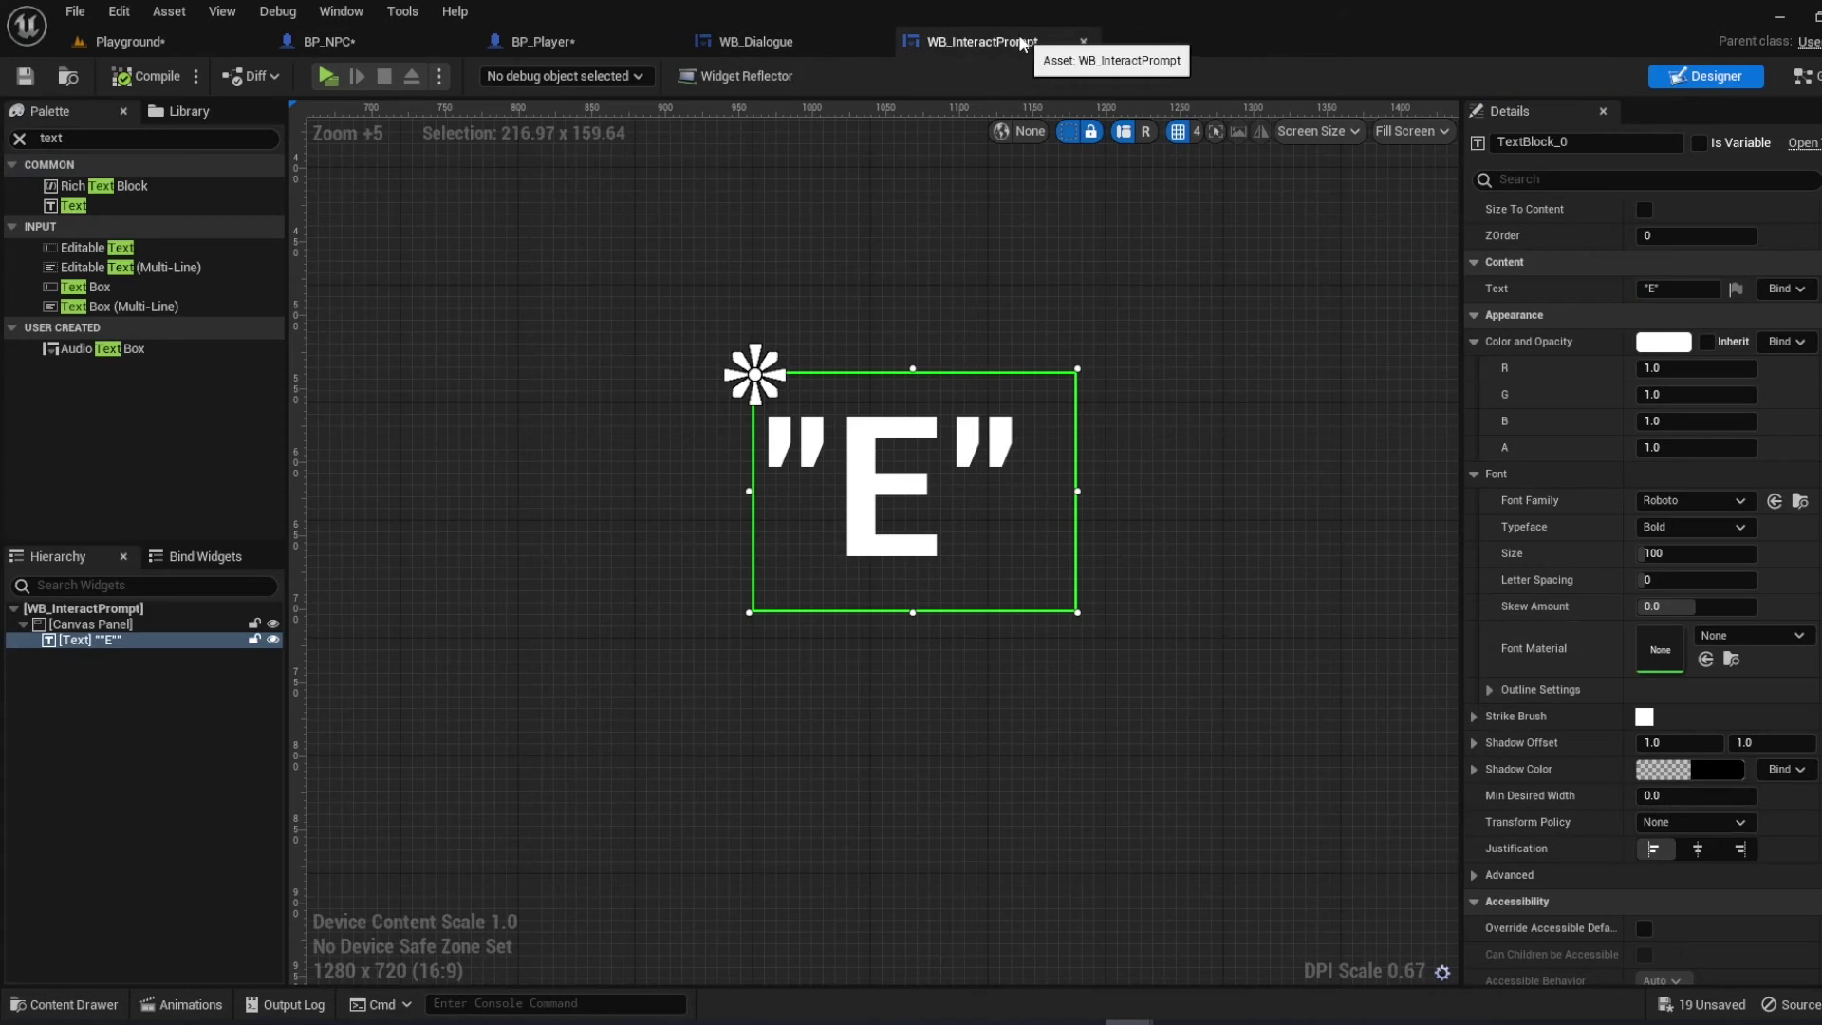
scroll(1415, 606, down, 6)
scroll(1415, 606, down, 1)
click(1666, 555)
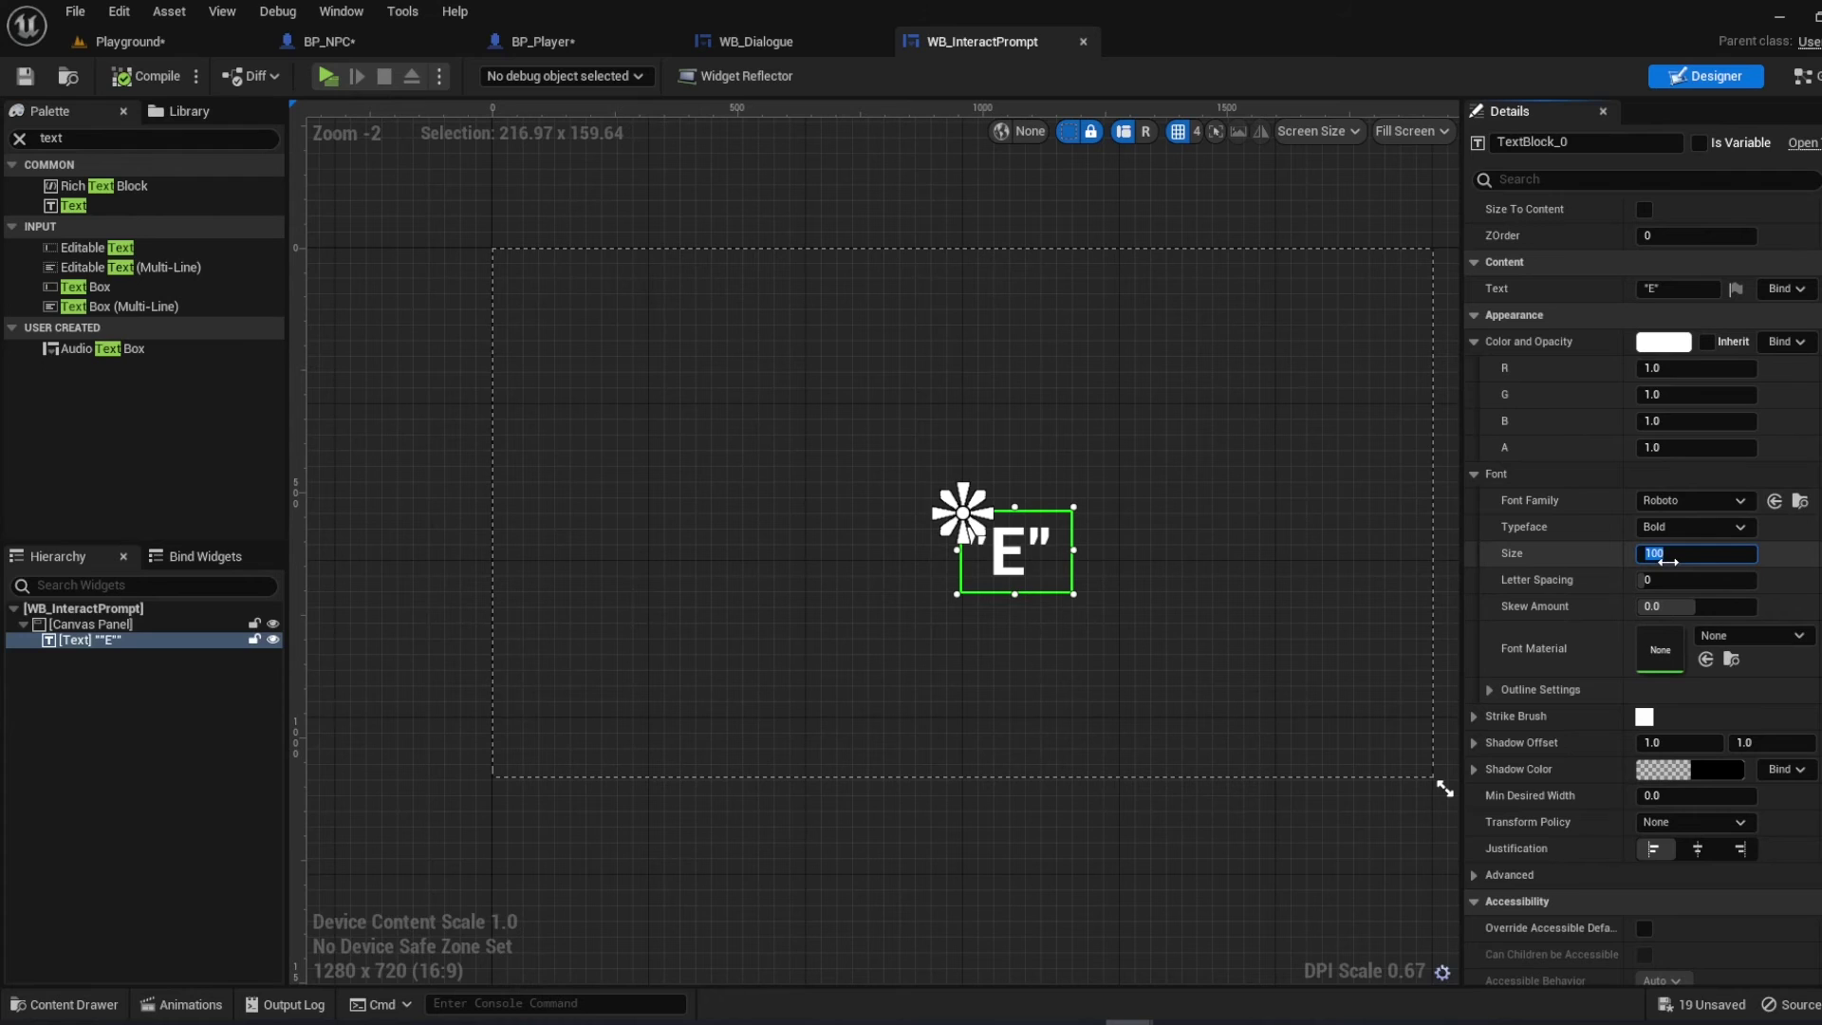
text(50)
key(Return)
scroll(825, 367, up, 3)
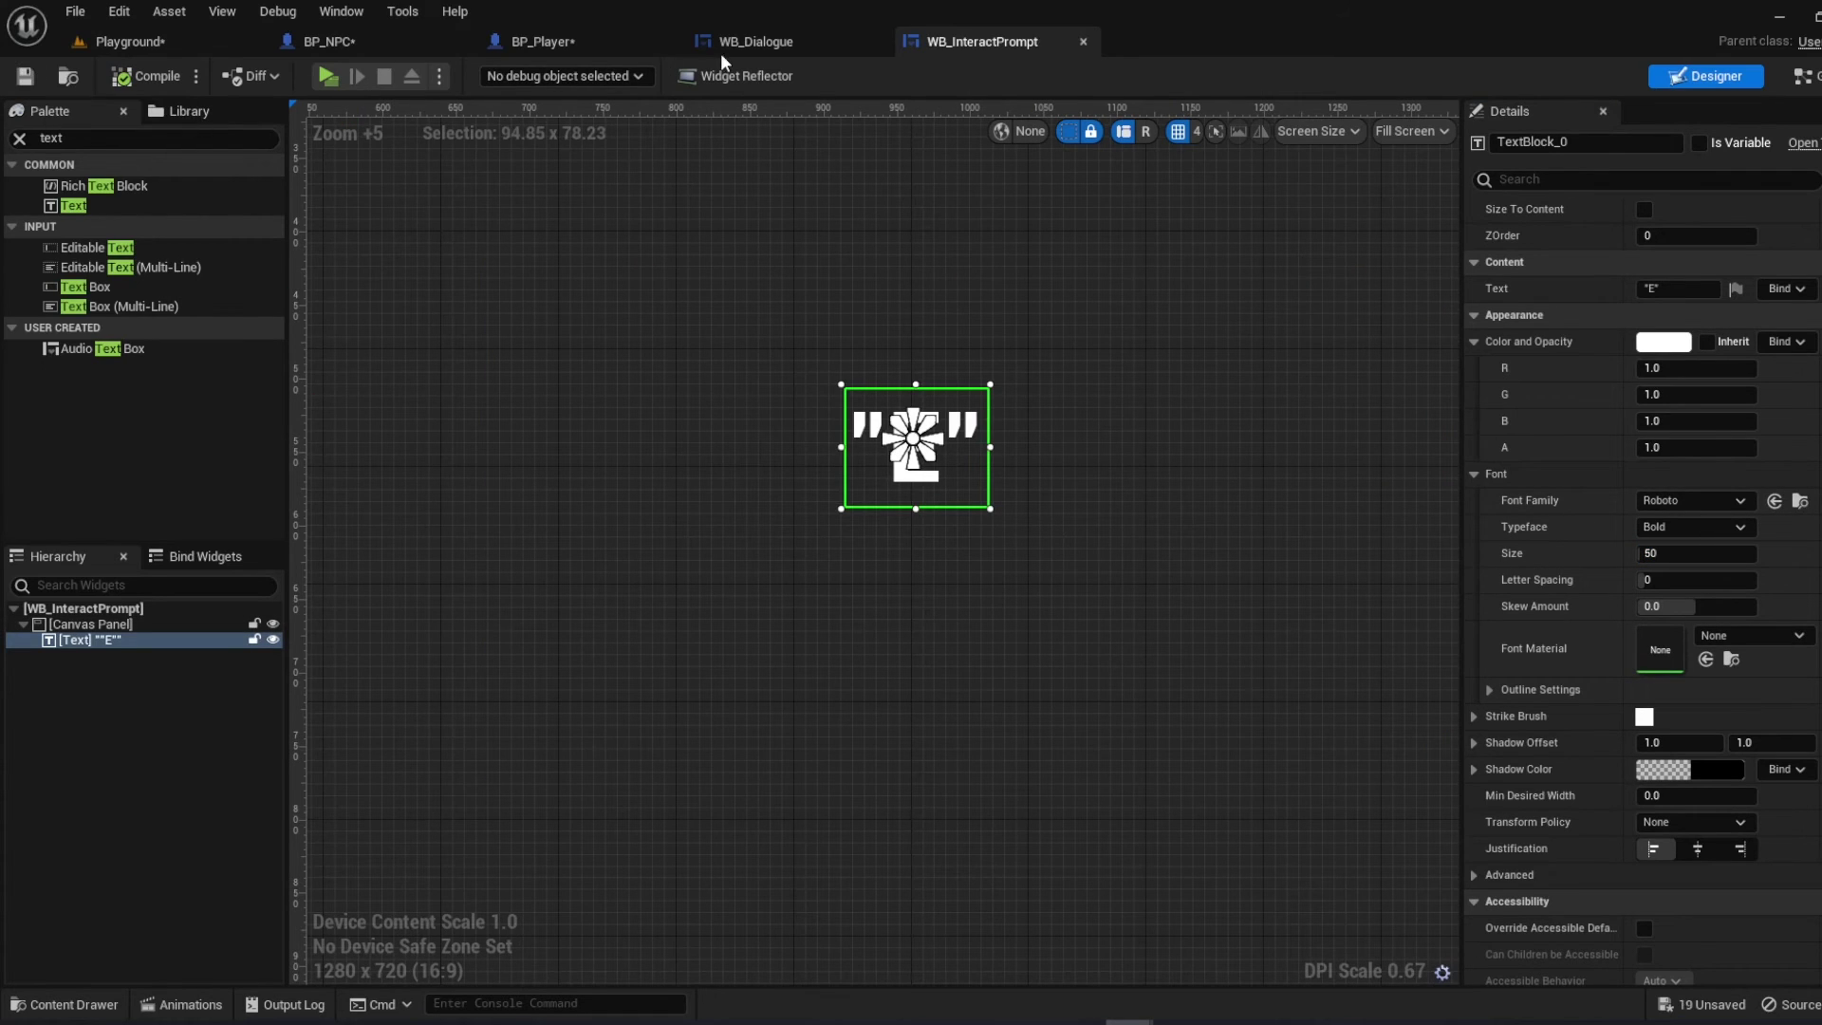
click(754, 42)
Raise the Widget just above the NPC's head with the Z gizmo and compile
click(577, 40)
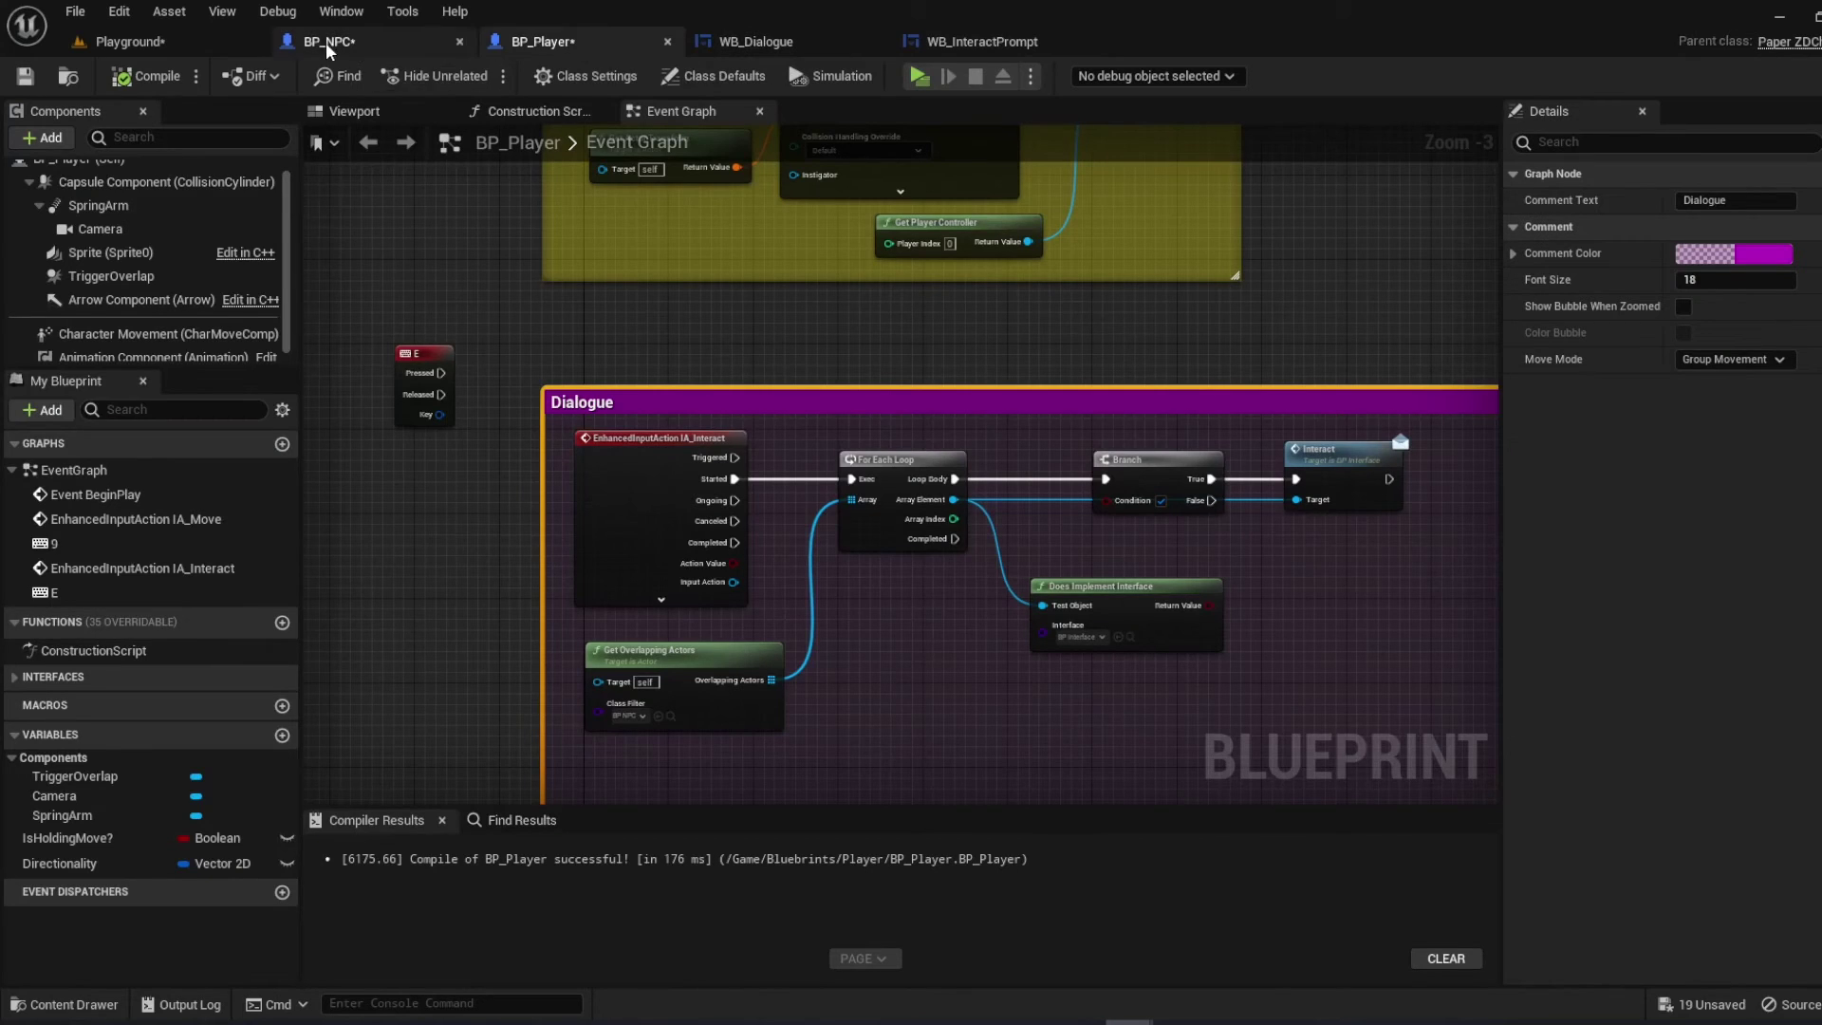
click(342, 42)
drag(819, 446, 1011, 282)
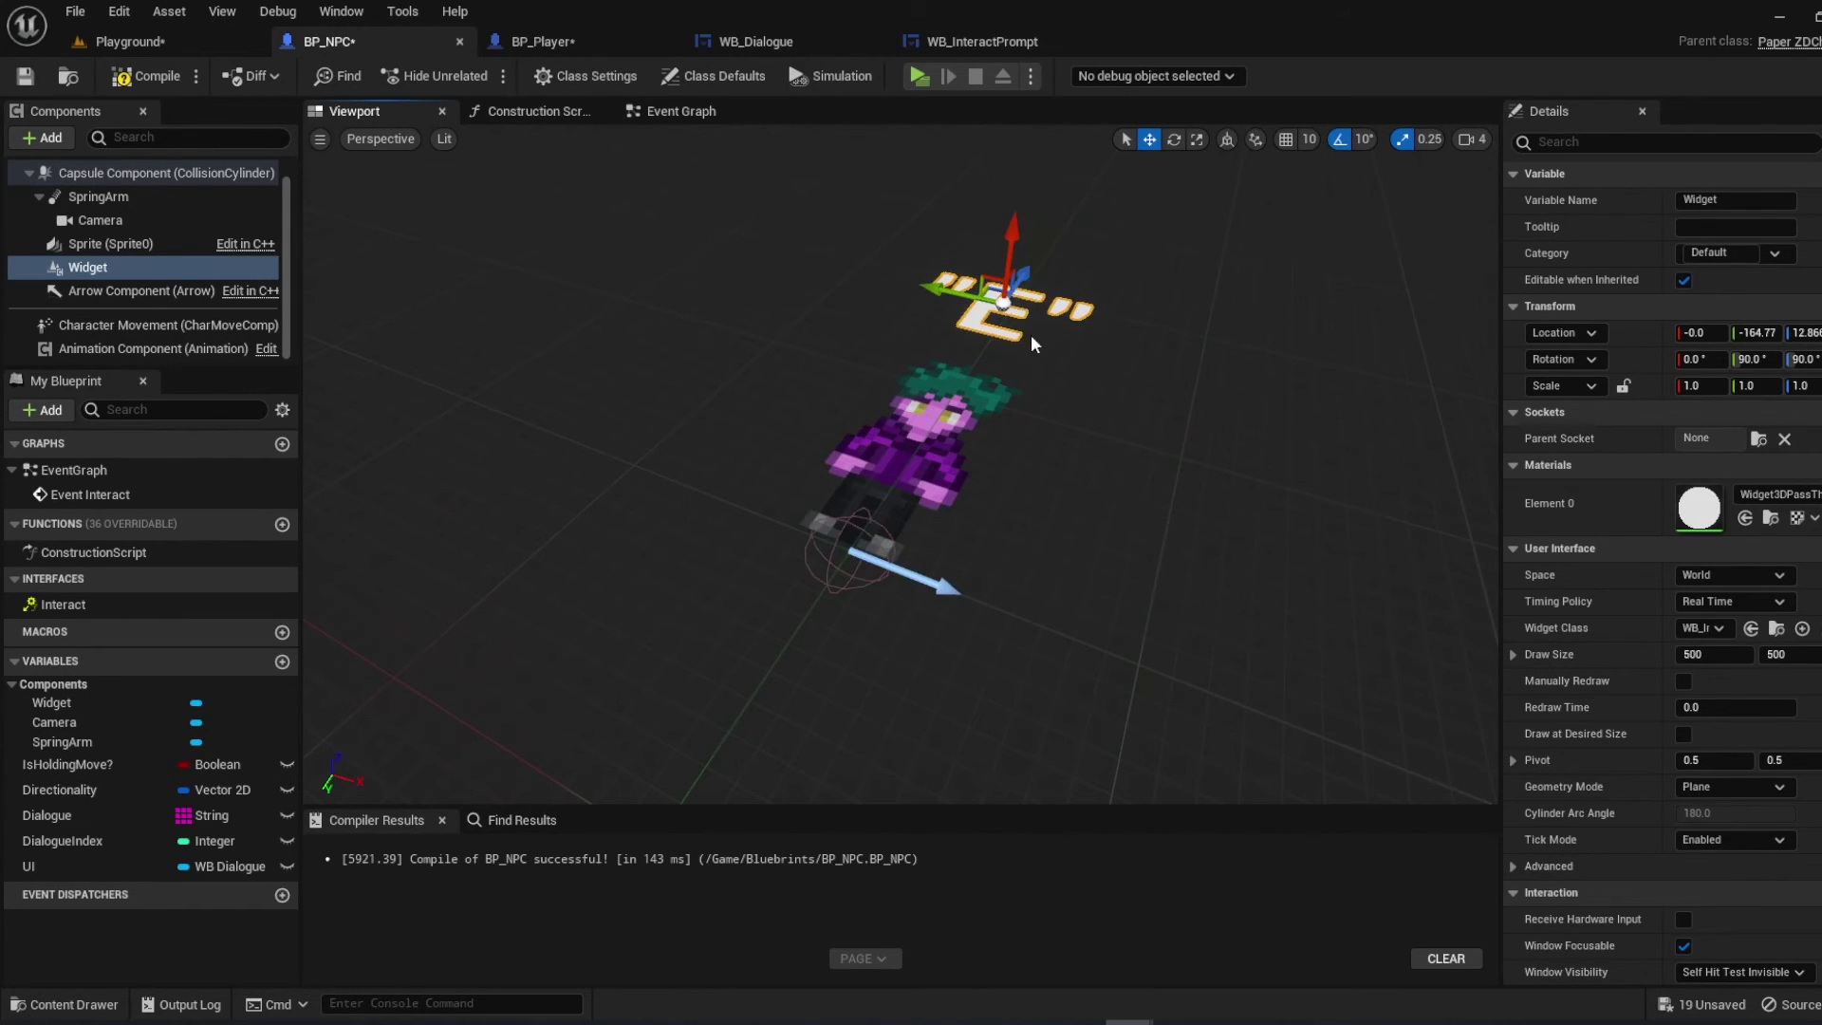
drag(1005, 298, 1002, 252)
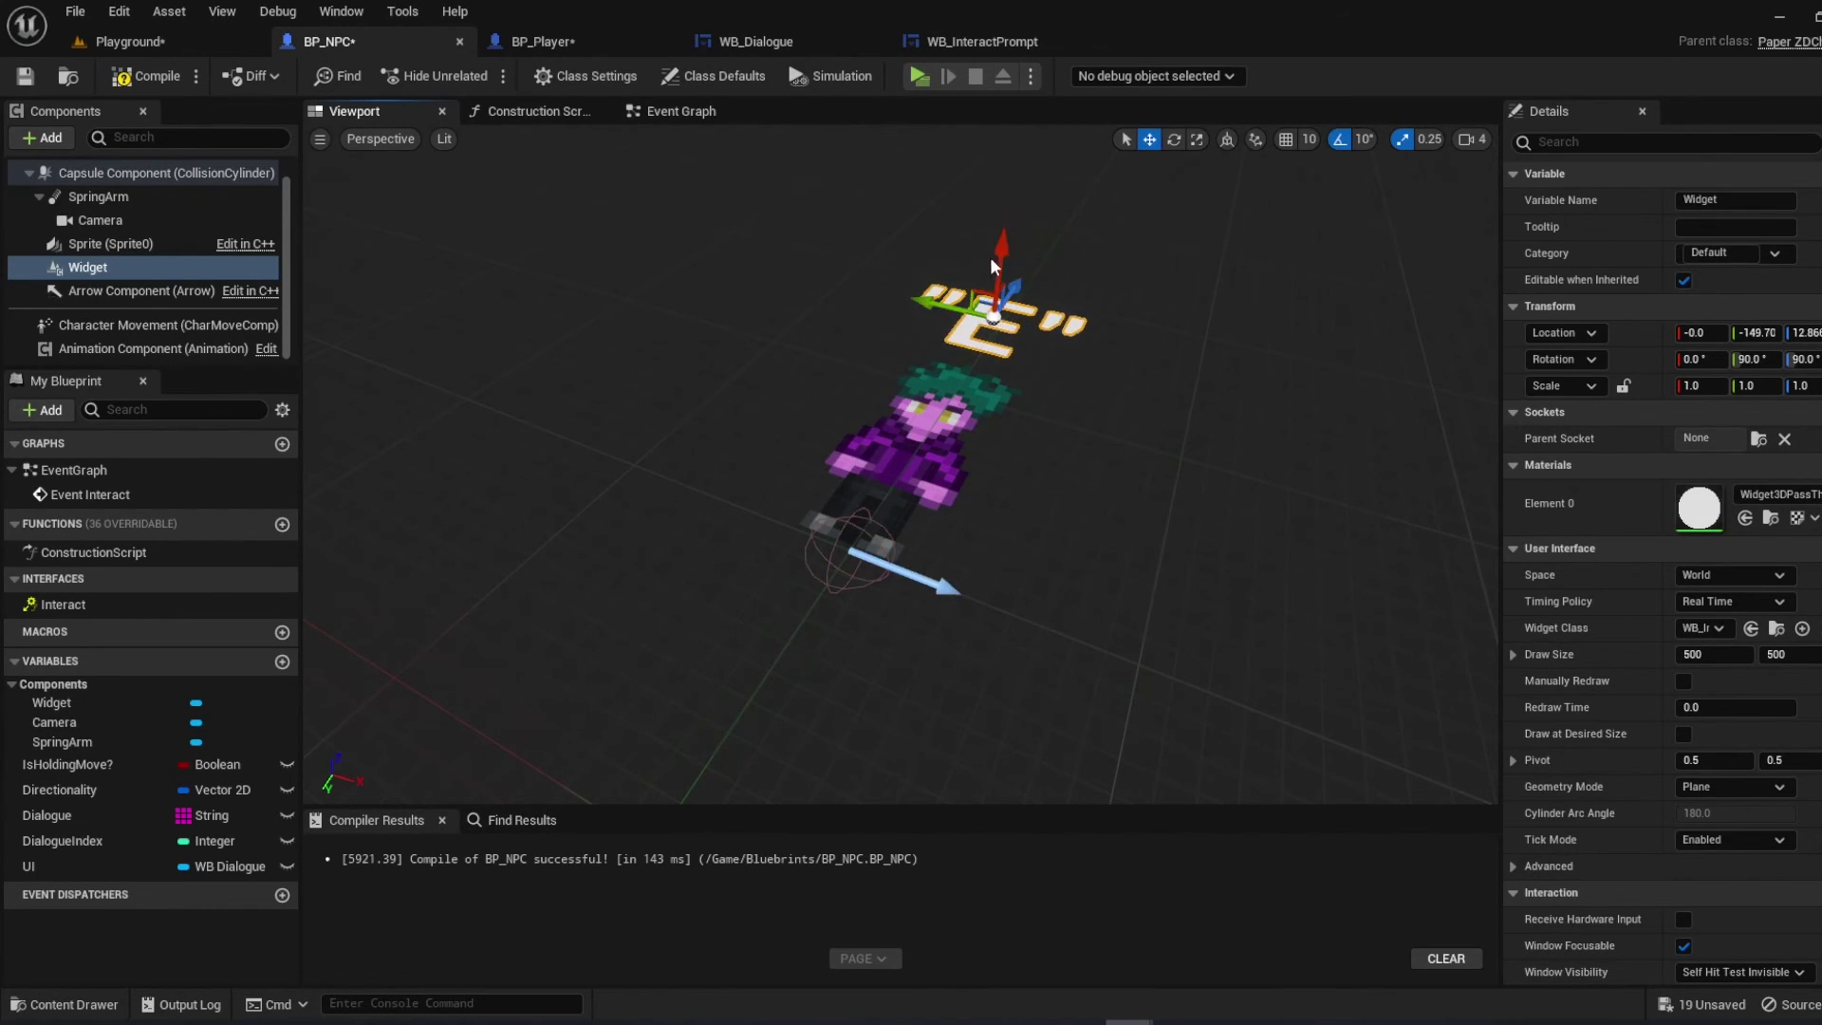
click(143, 76)
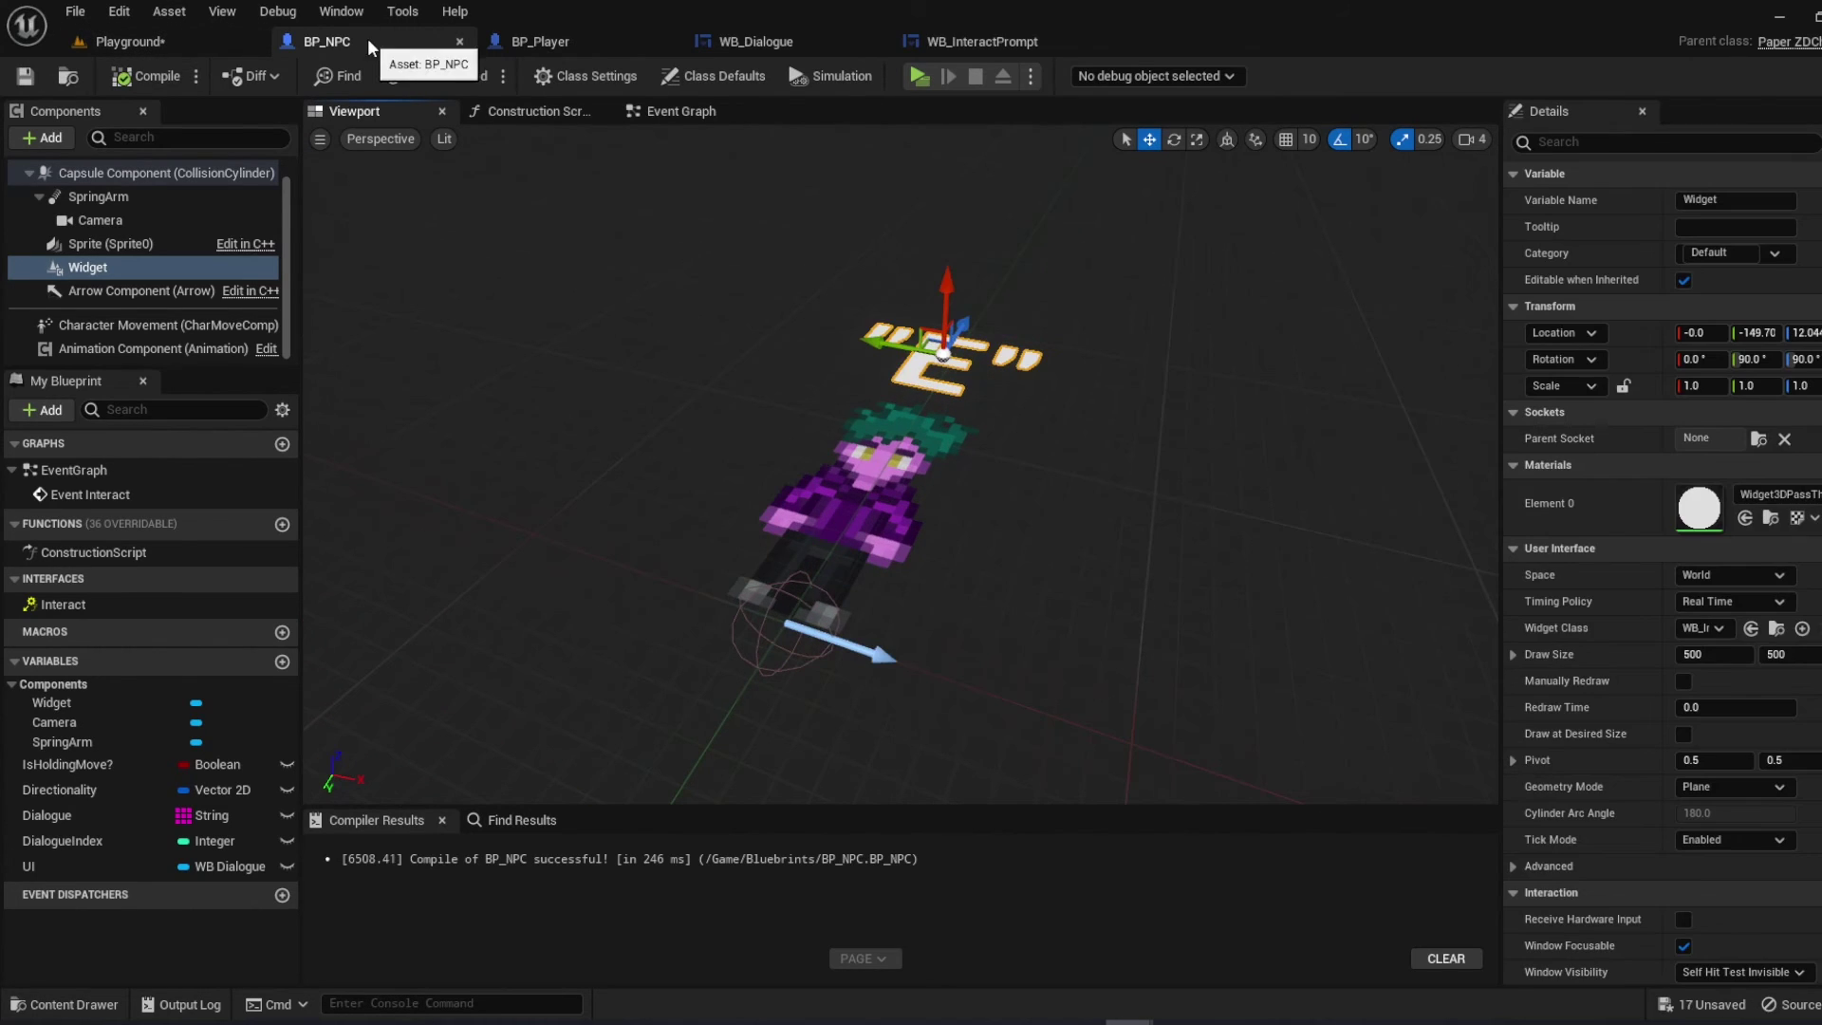
Add a Sphere Collision named Trigger with Sphere Radius 100 around the NPC, then compile and save
click(48, 139)
text(co)
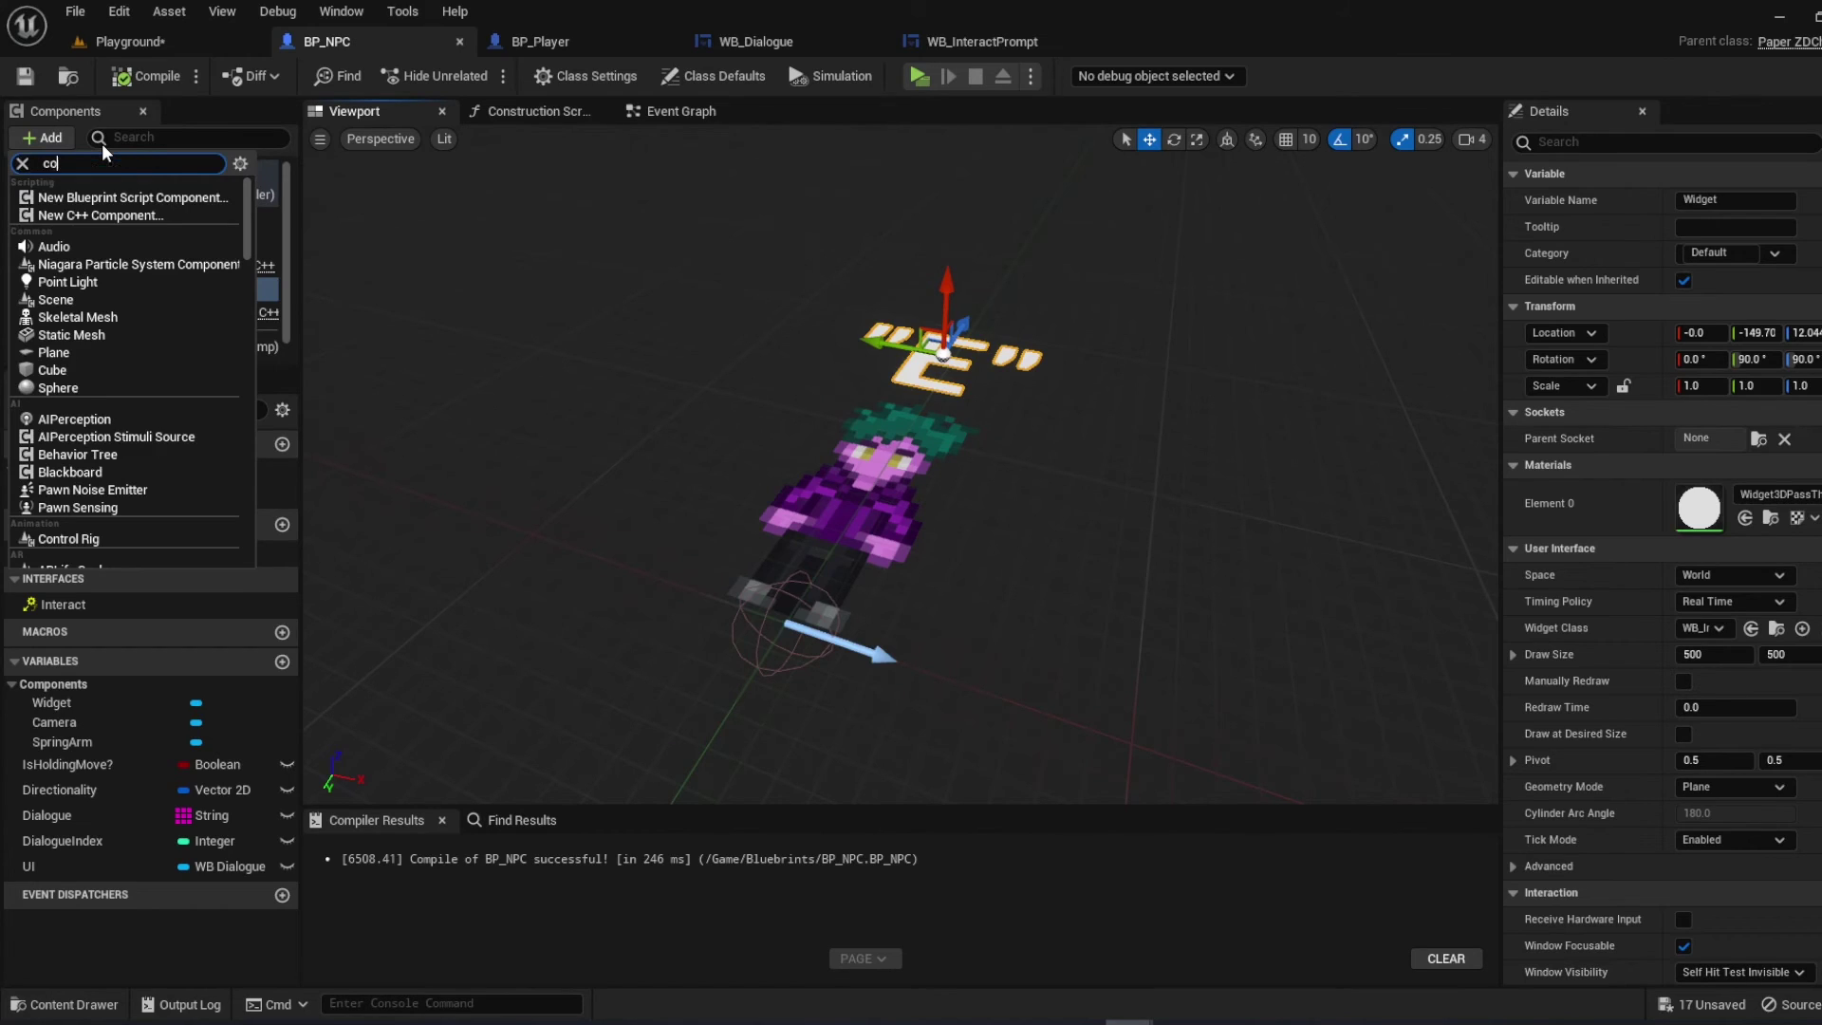
text(ll)
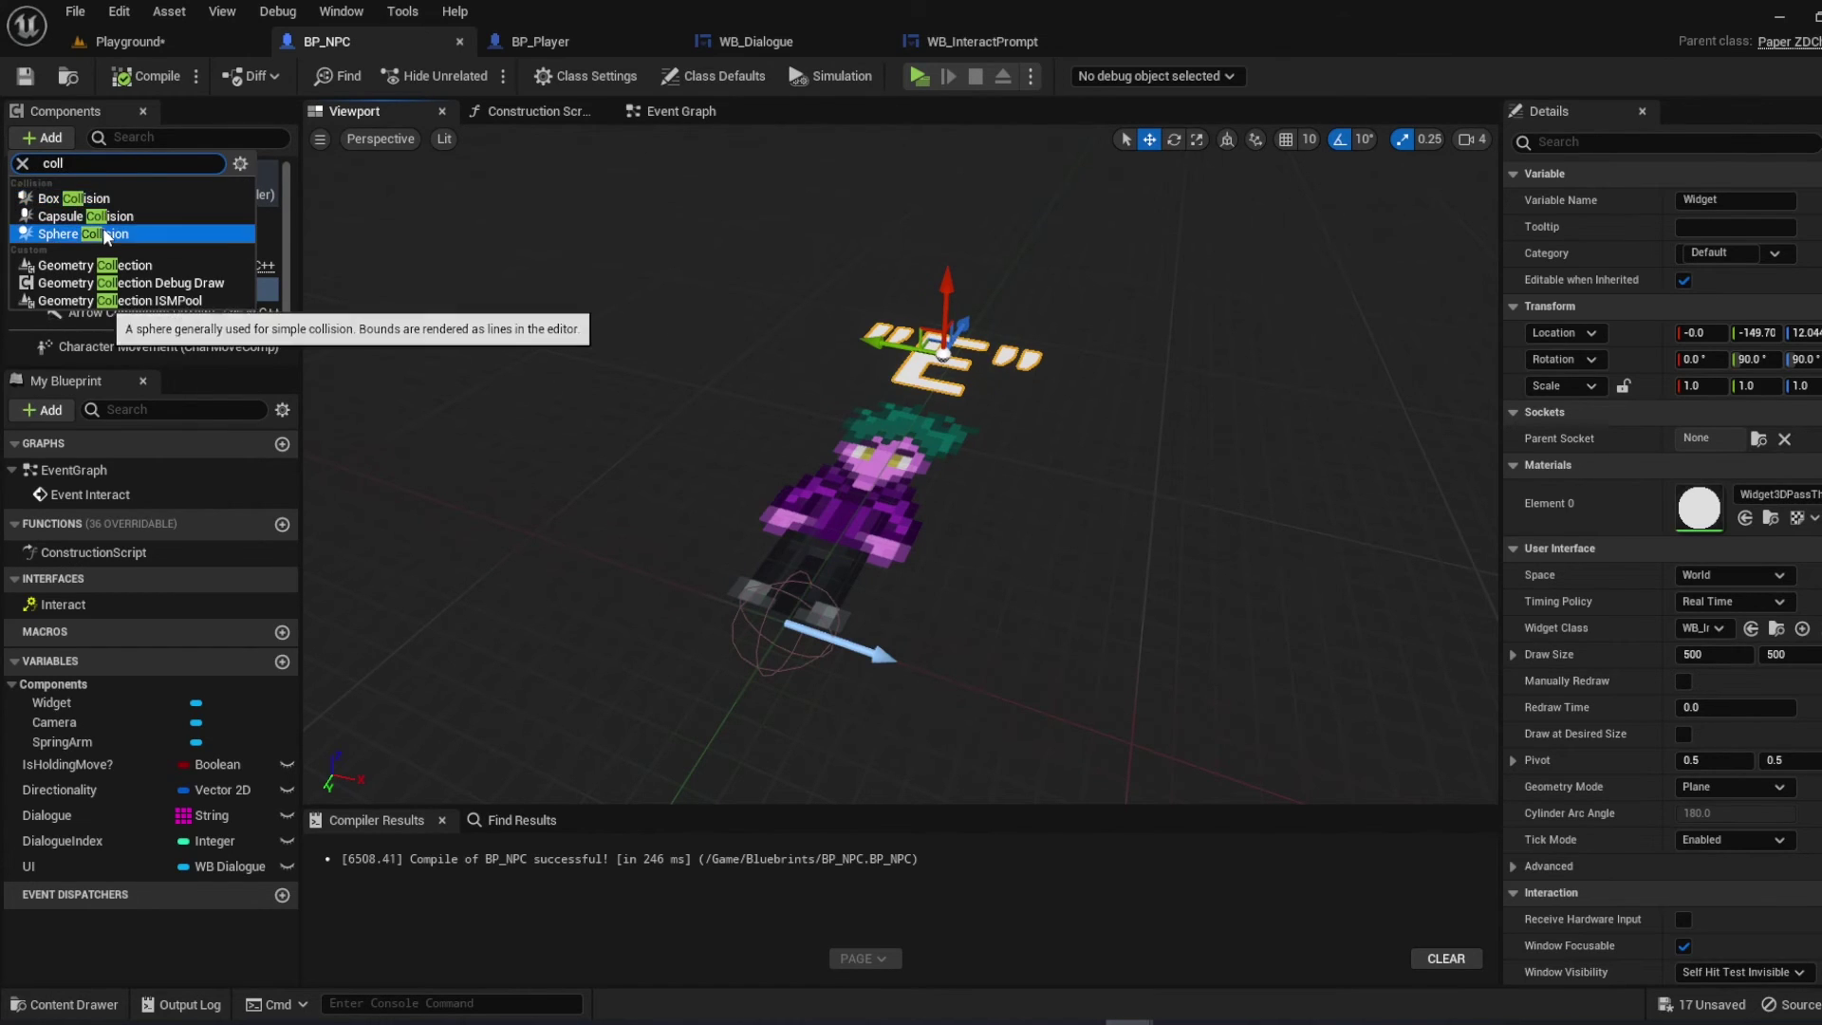
click(103, 231)
text(Trigger)
click(1696, 517)
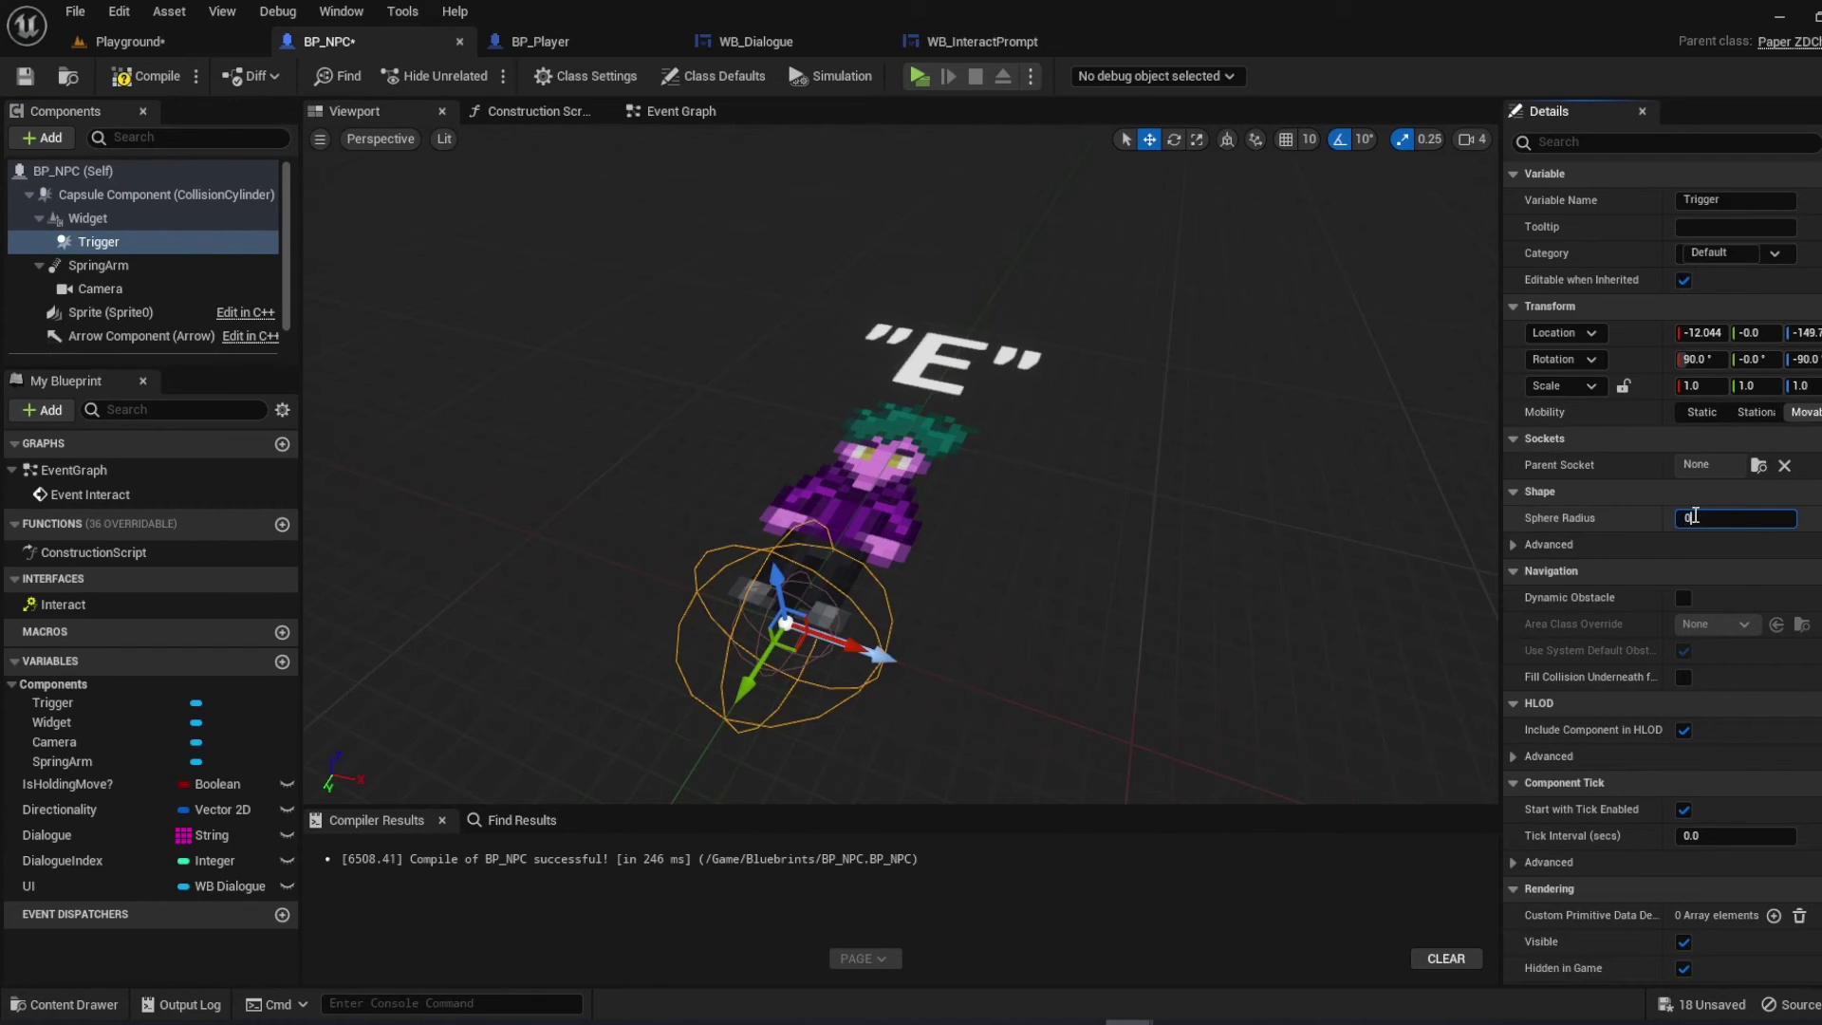
text(100)
key(Return)
scroll(1256, 535, down, 3)
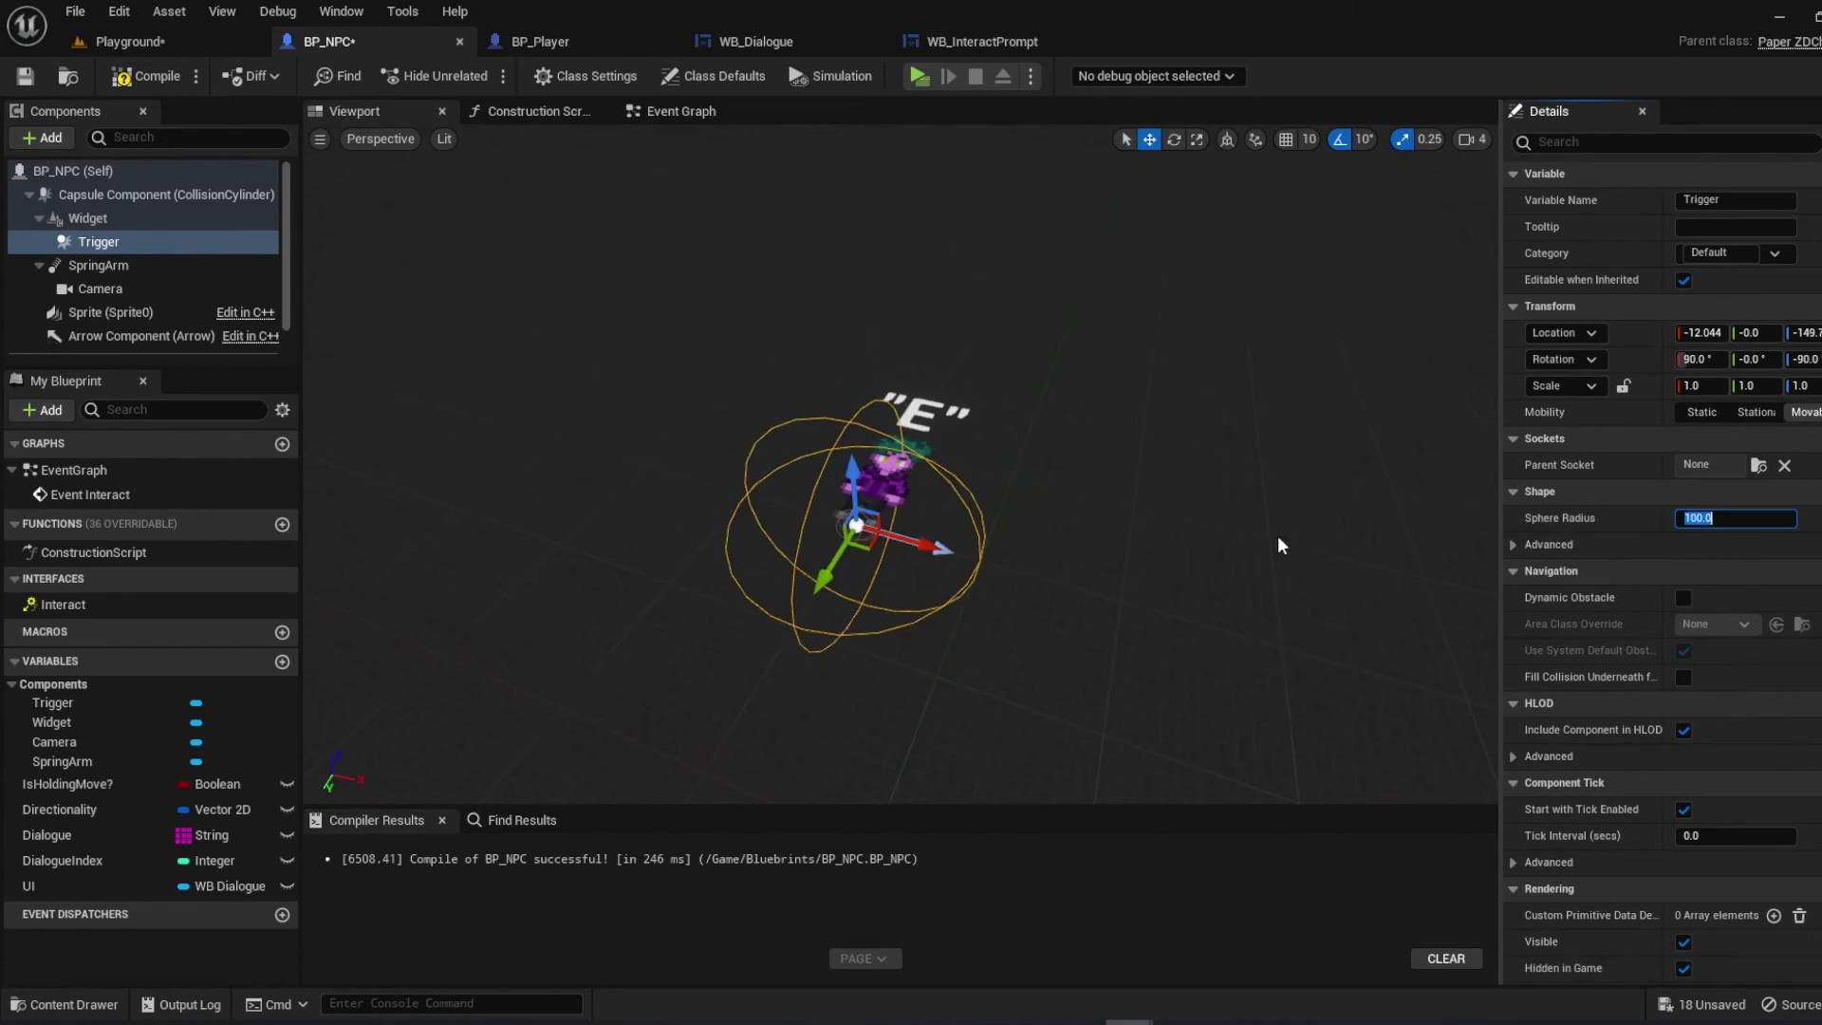
scroll(1256, 536, up, 2)
click(150, 76)
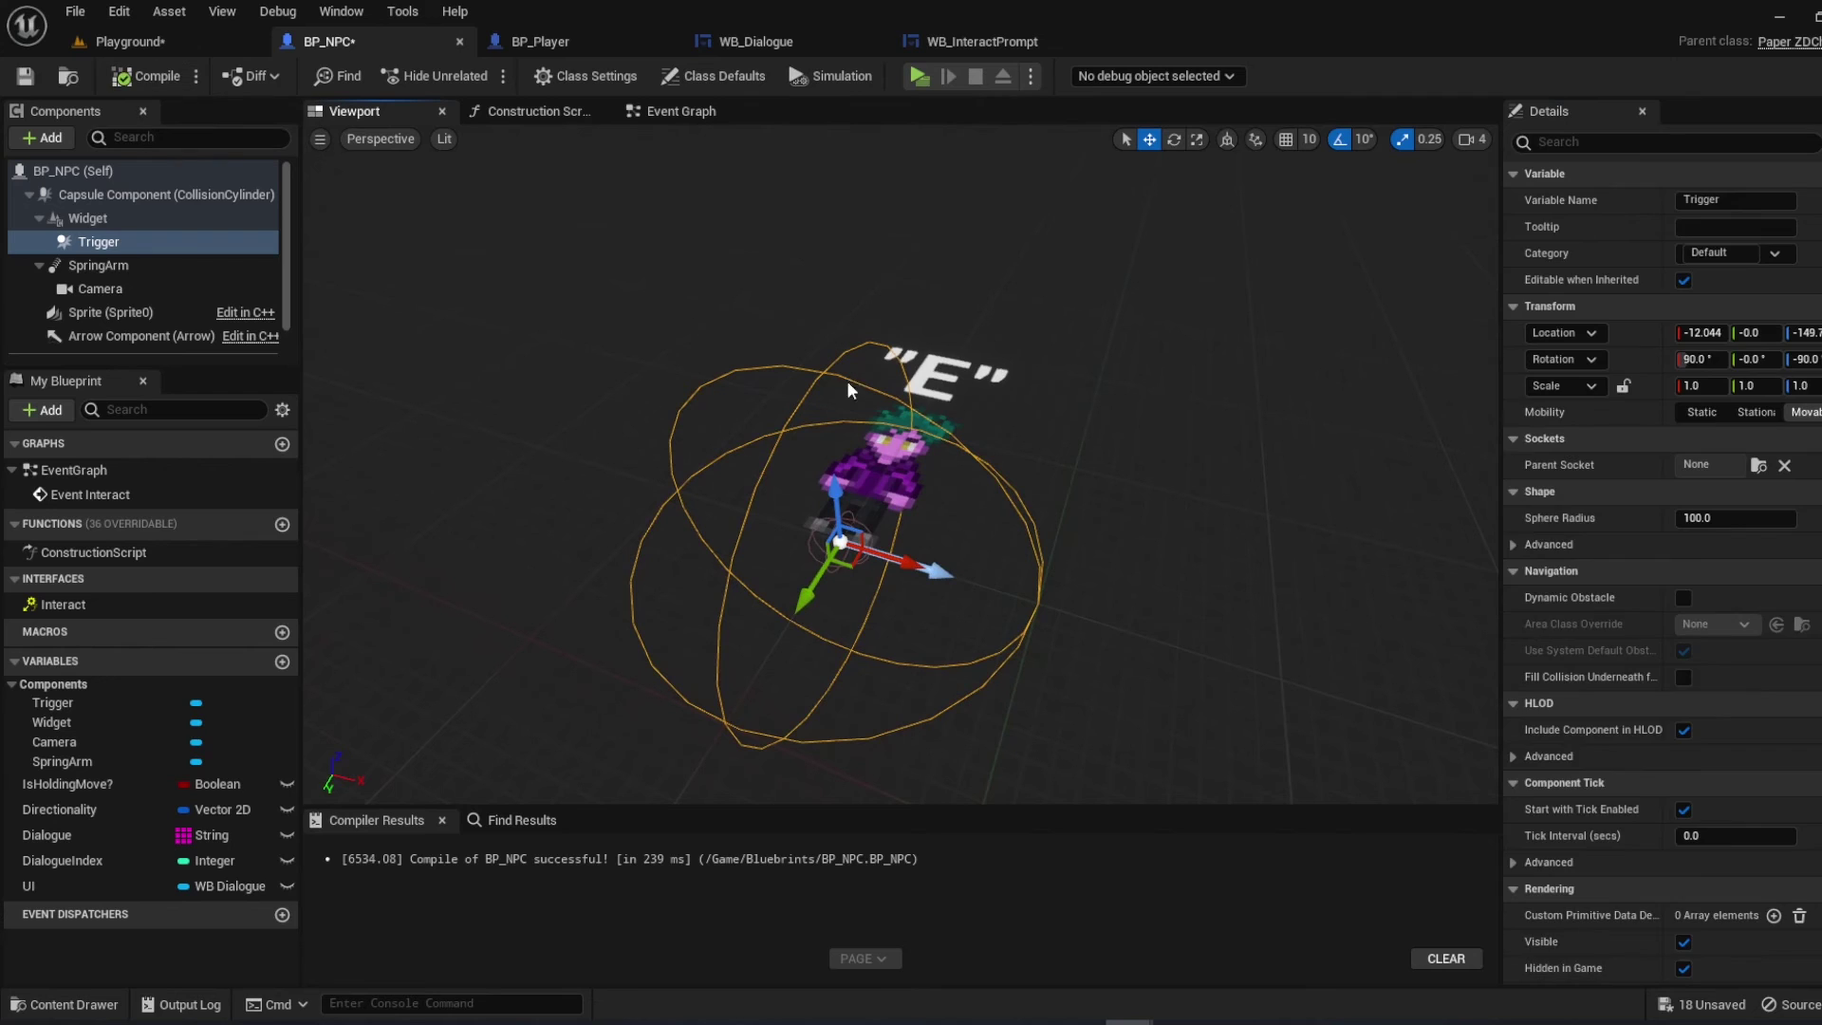
drag(807, 603, 841, 544)
click(25, 76)
scroll(911, 469, up, 2)
Add an On Component Begin Overlap event for the Trigger component
right_click(101, 242)
mouse_move(153, 280)
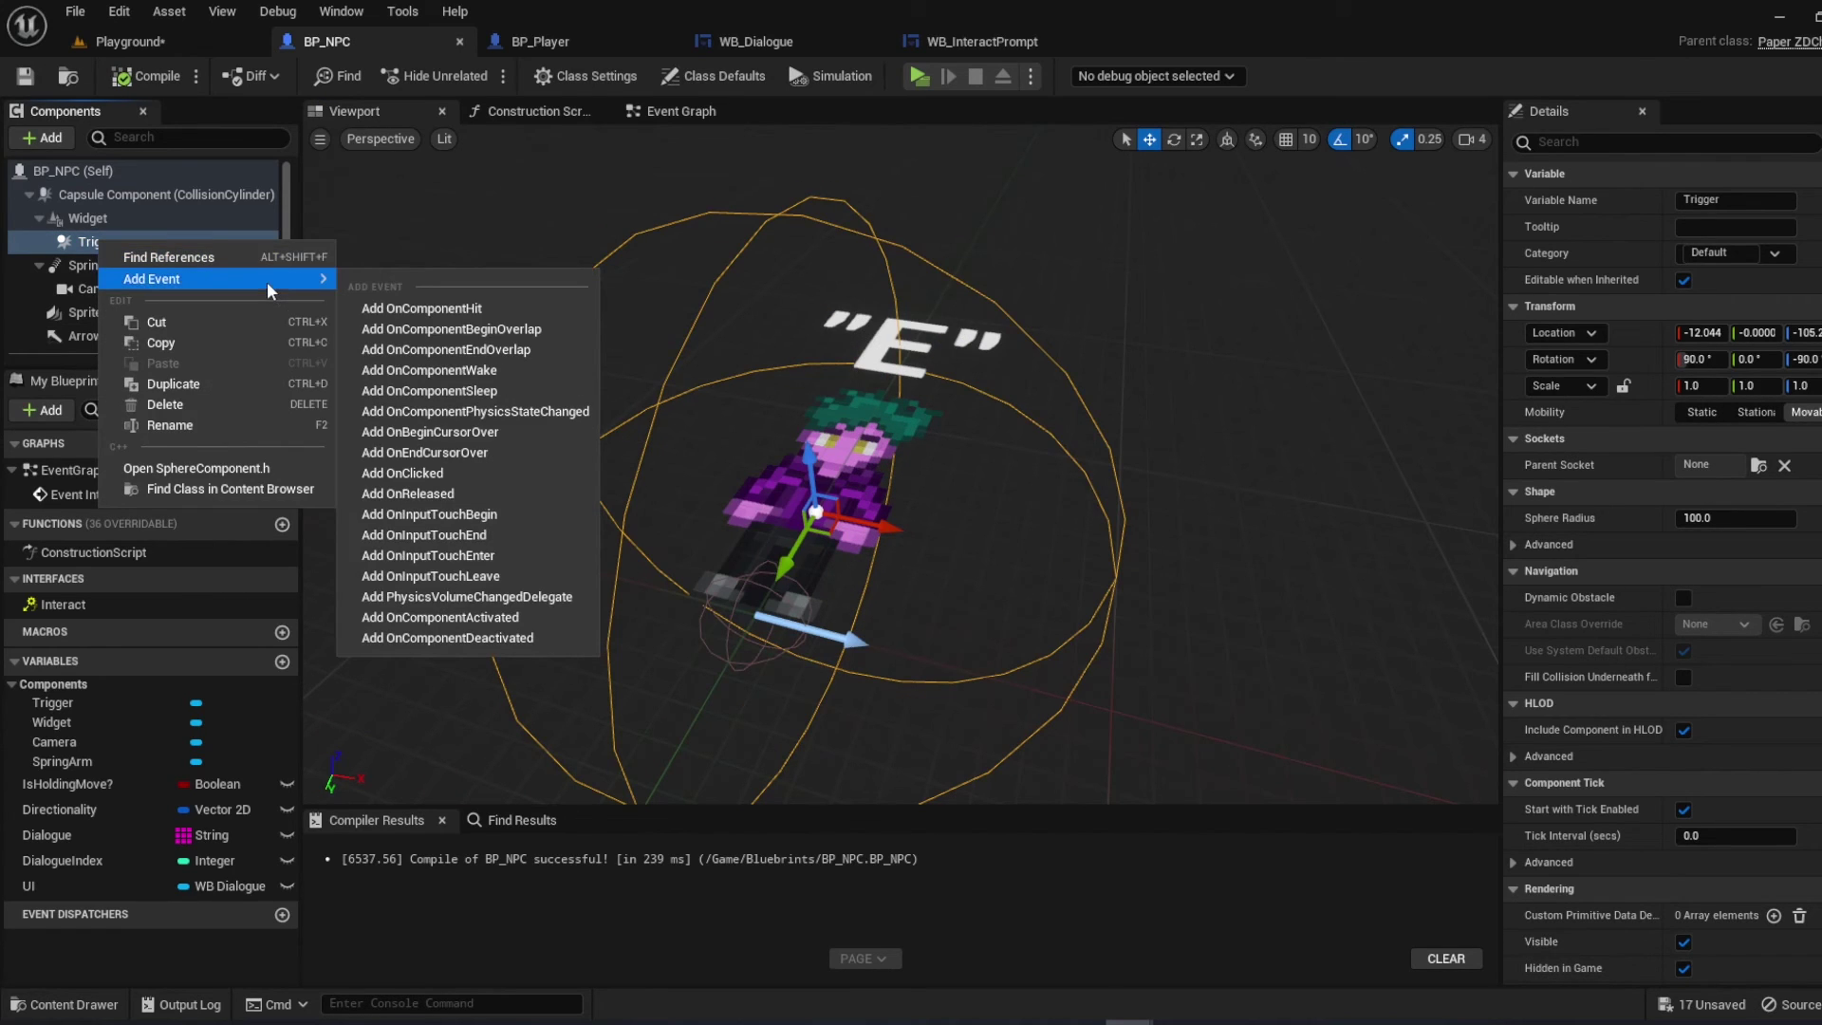
click(454, 330)
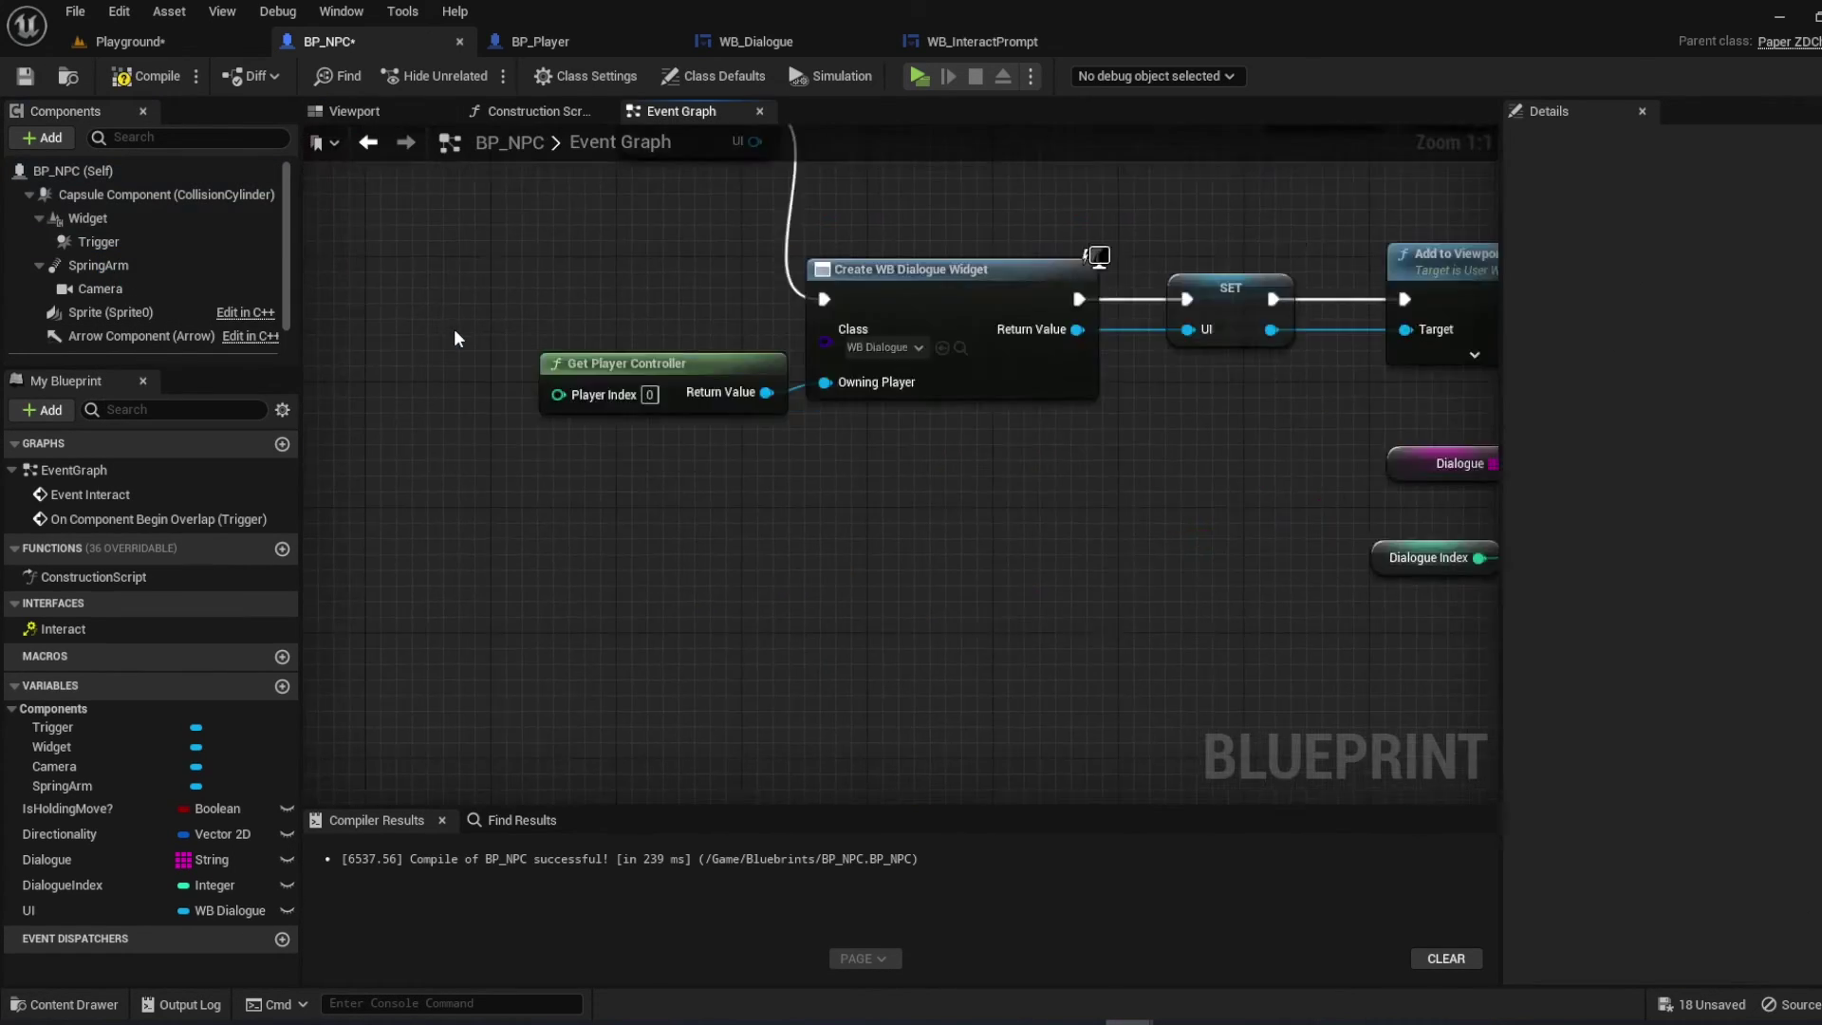
Make Trigger a direct child of the capsule and drop a Widget reference into the Construction Script
click(534, 110)
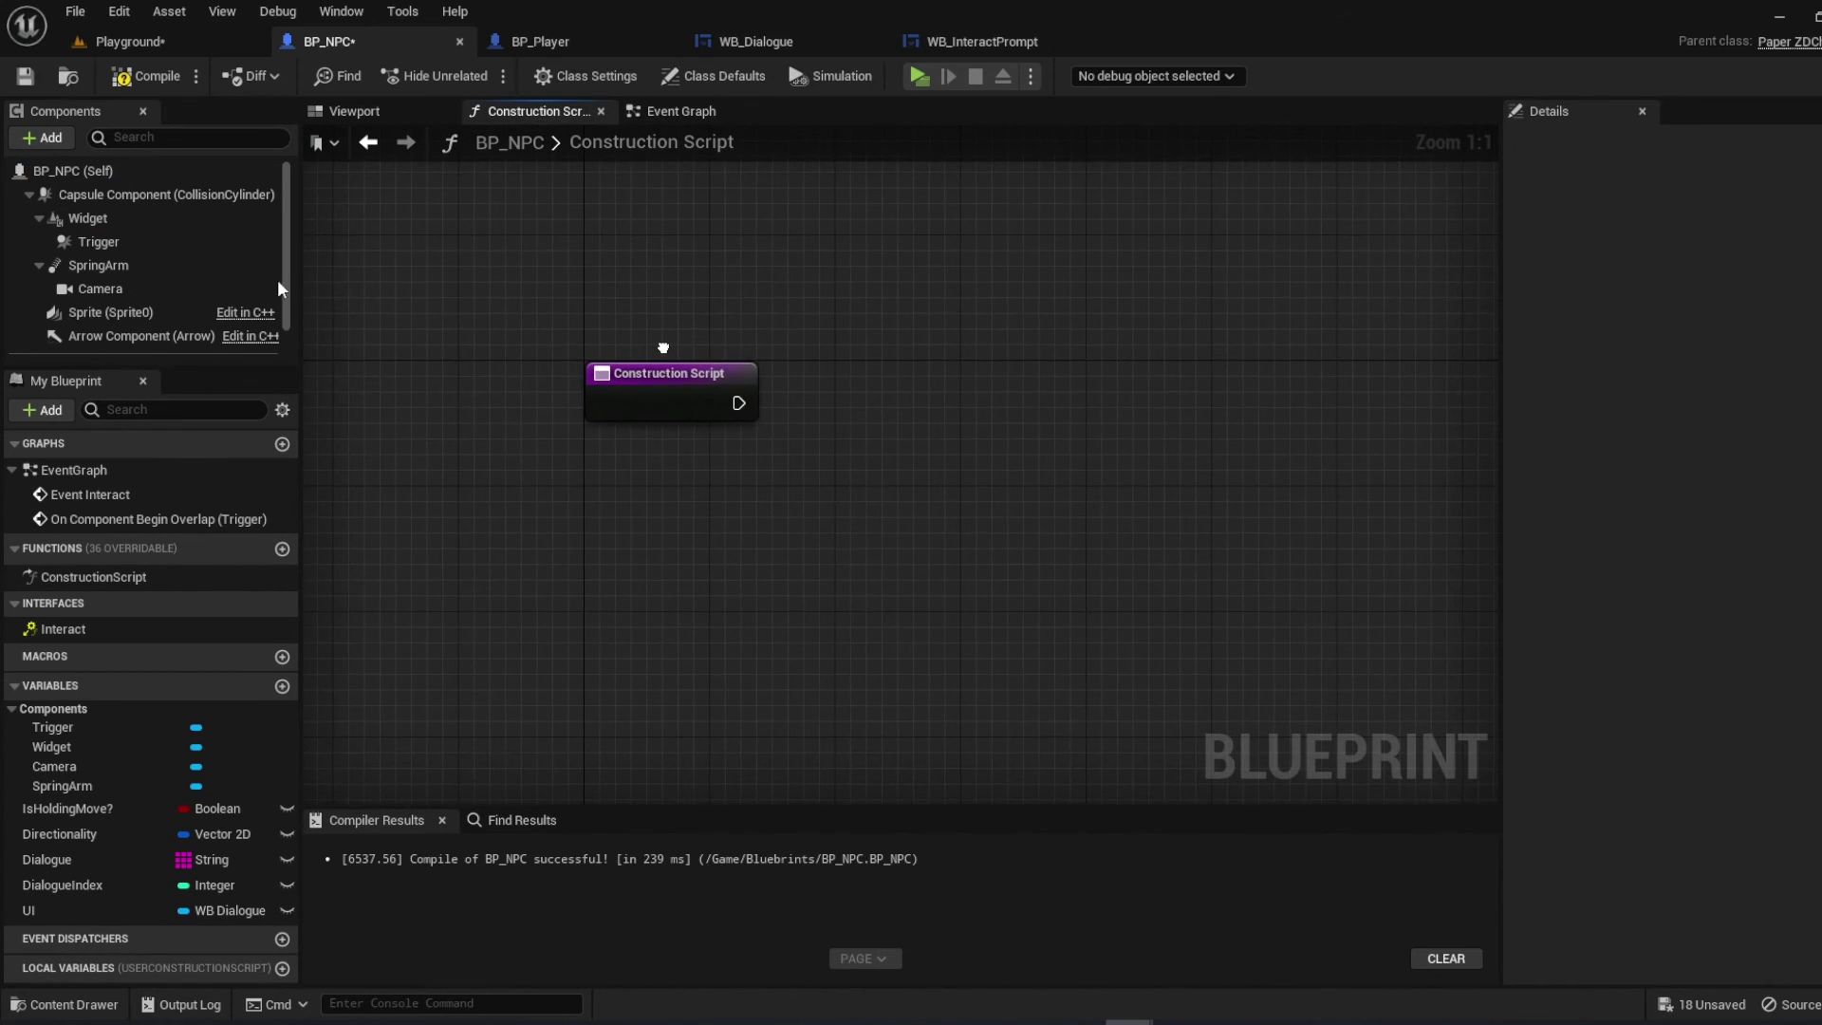
right_click(663, 348)
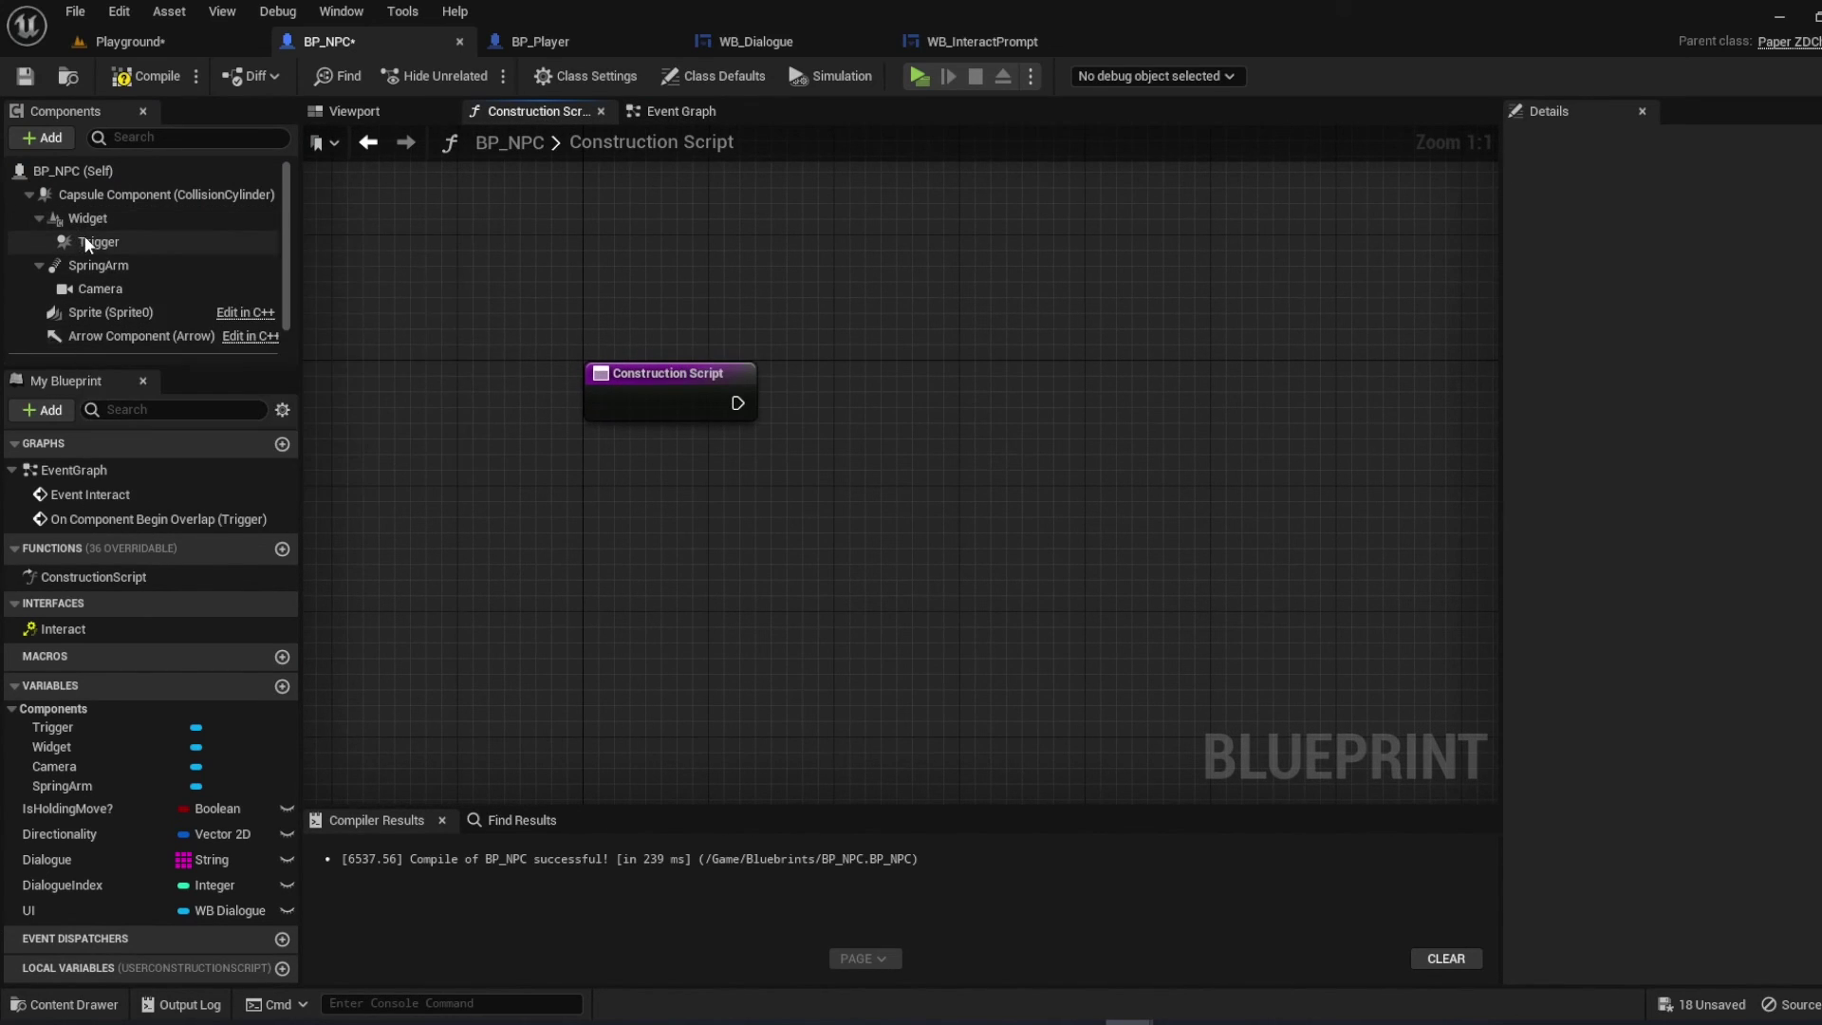
drag(96, 242, 104, 185)
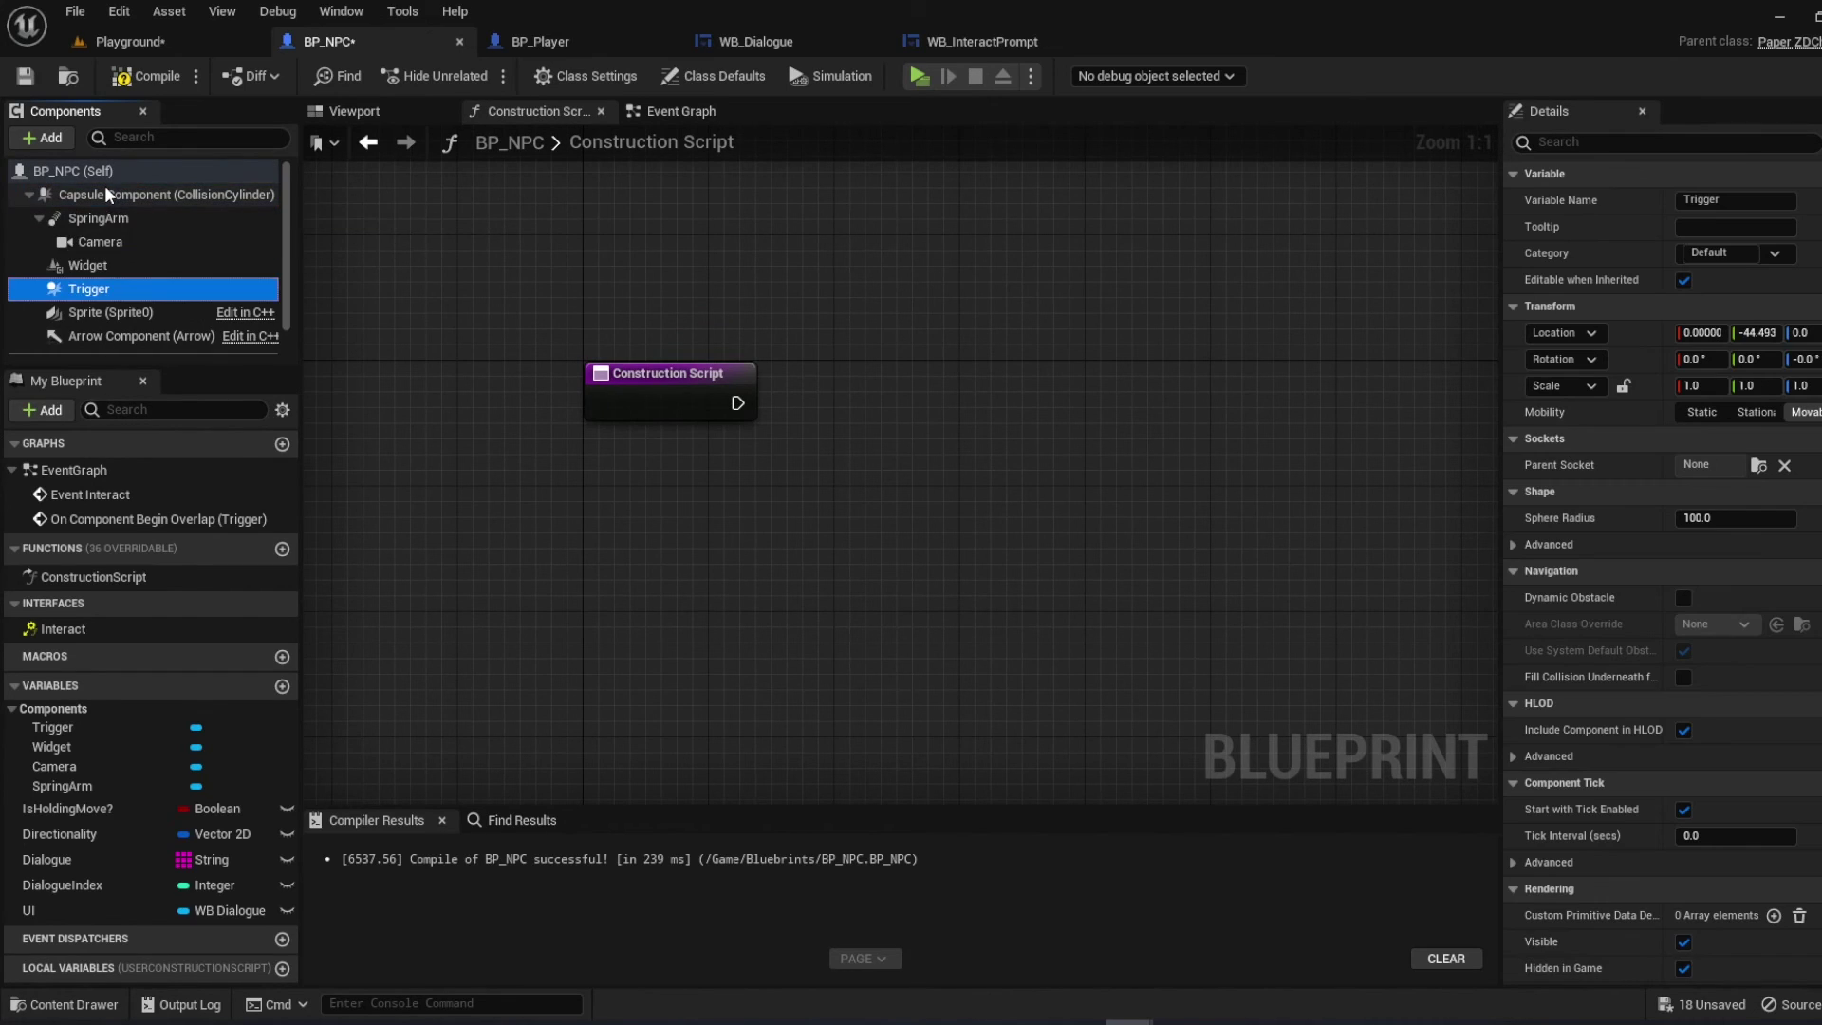
click(79, 264)
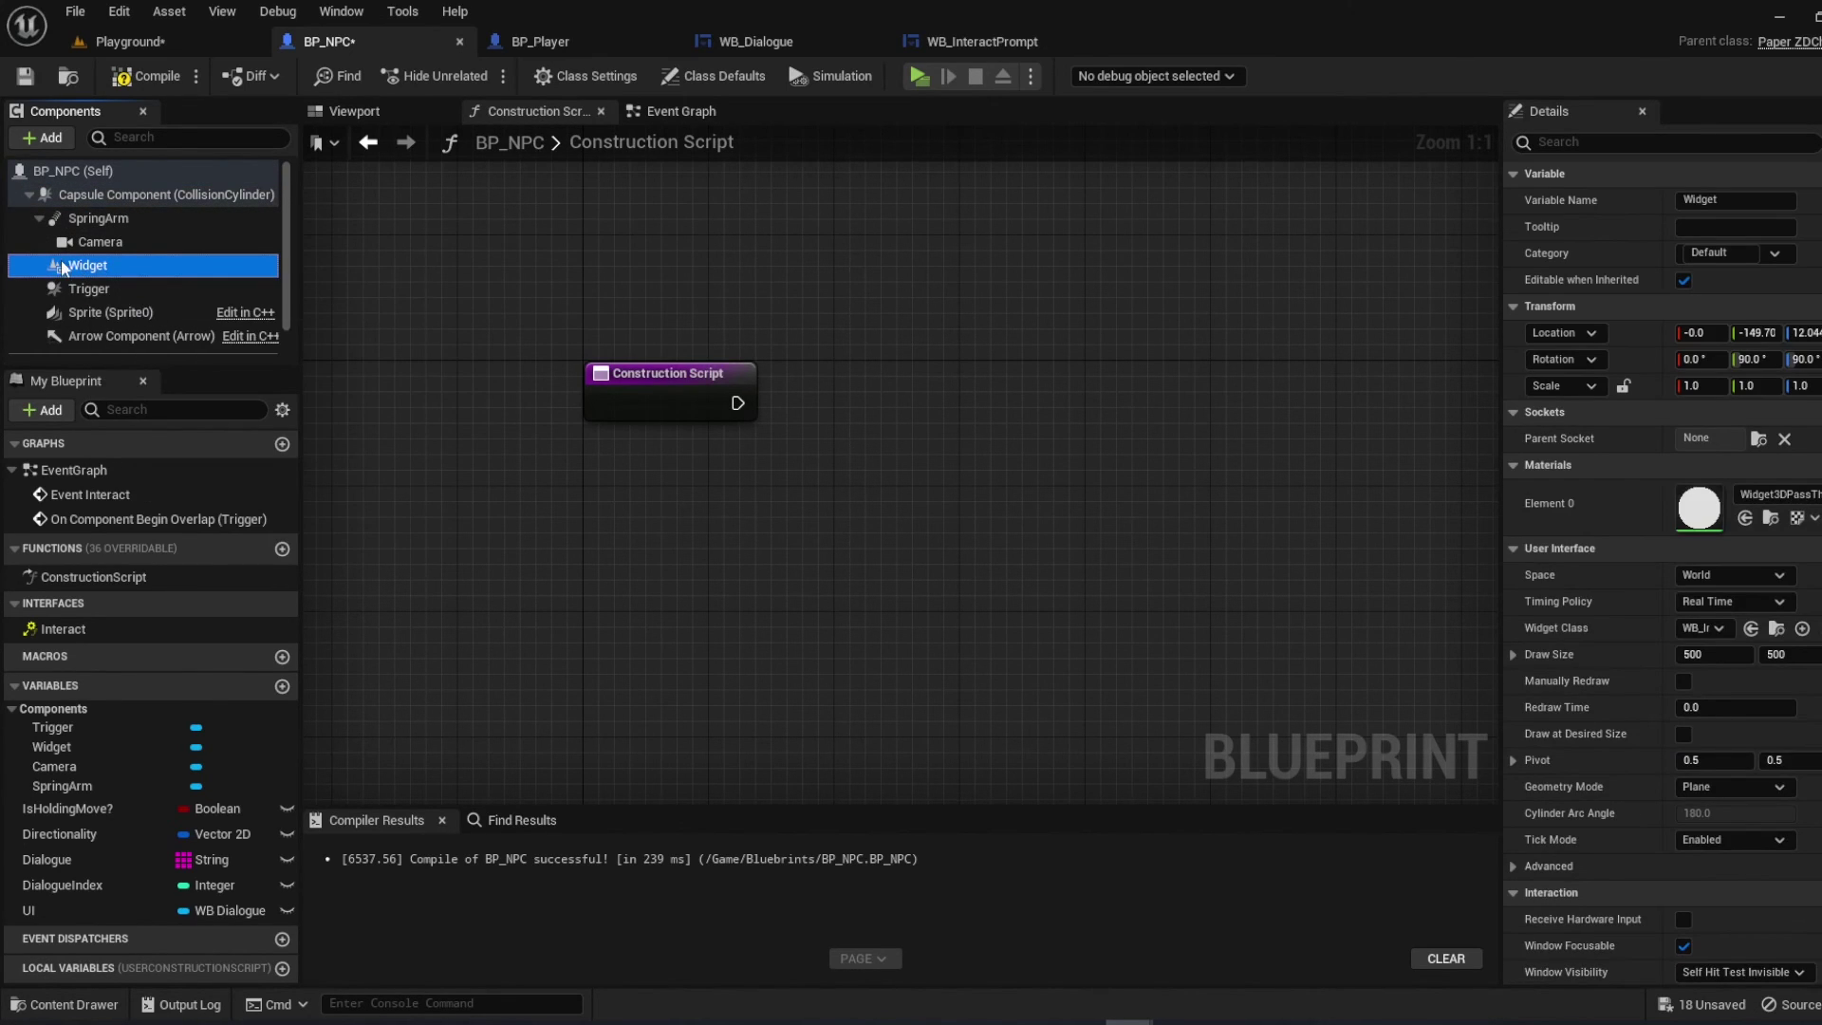
mouse_move(63, 259)
mouse_down()
mouse_move(772, 469)
mouse_move(978, 459)
mouse_up()
text(set visi)
Hide the Widget via a wired Set Visibility (unchecked) in the Construction Script and compile
key(Return)
drag(631, 305, 1089, 466)
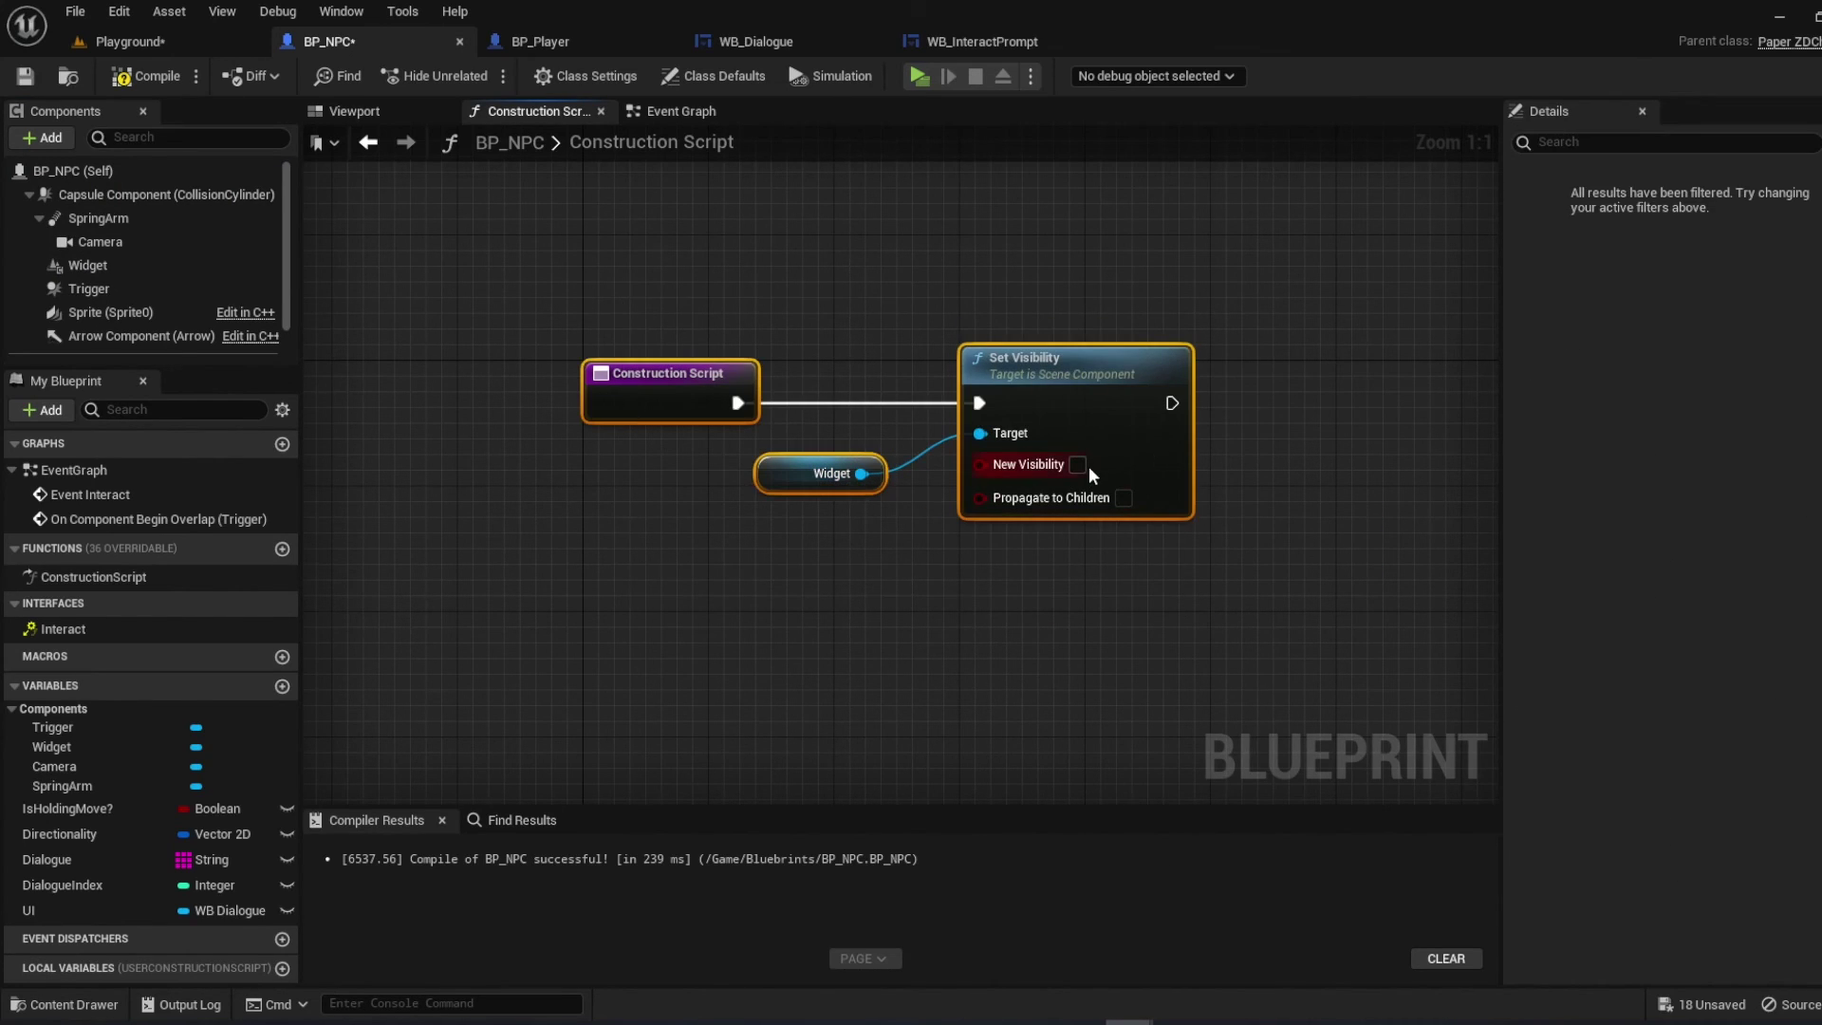
right_drag(1243, 493, 1187, 495)
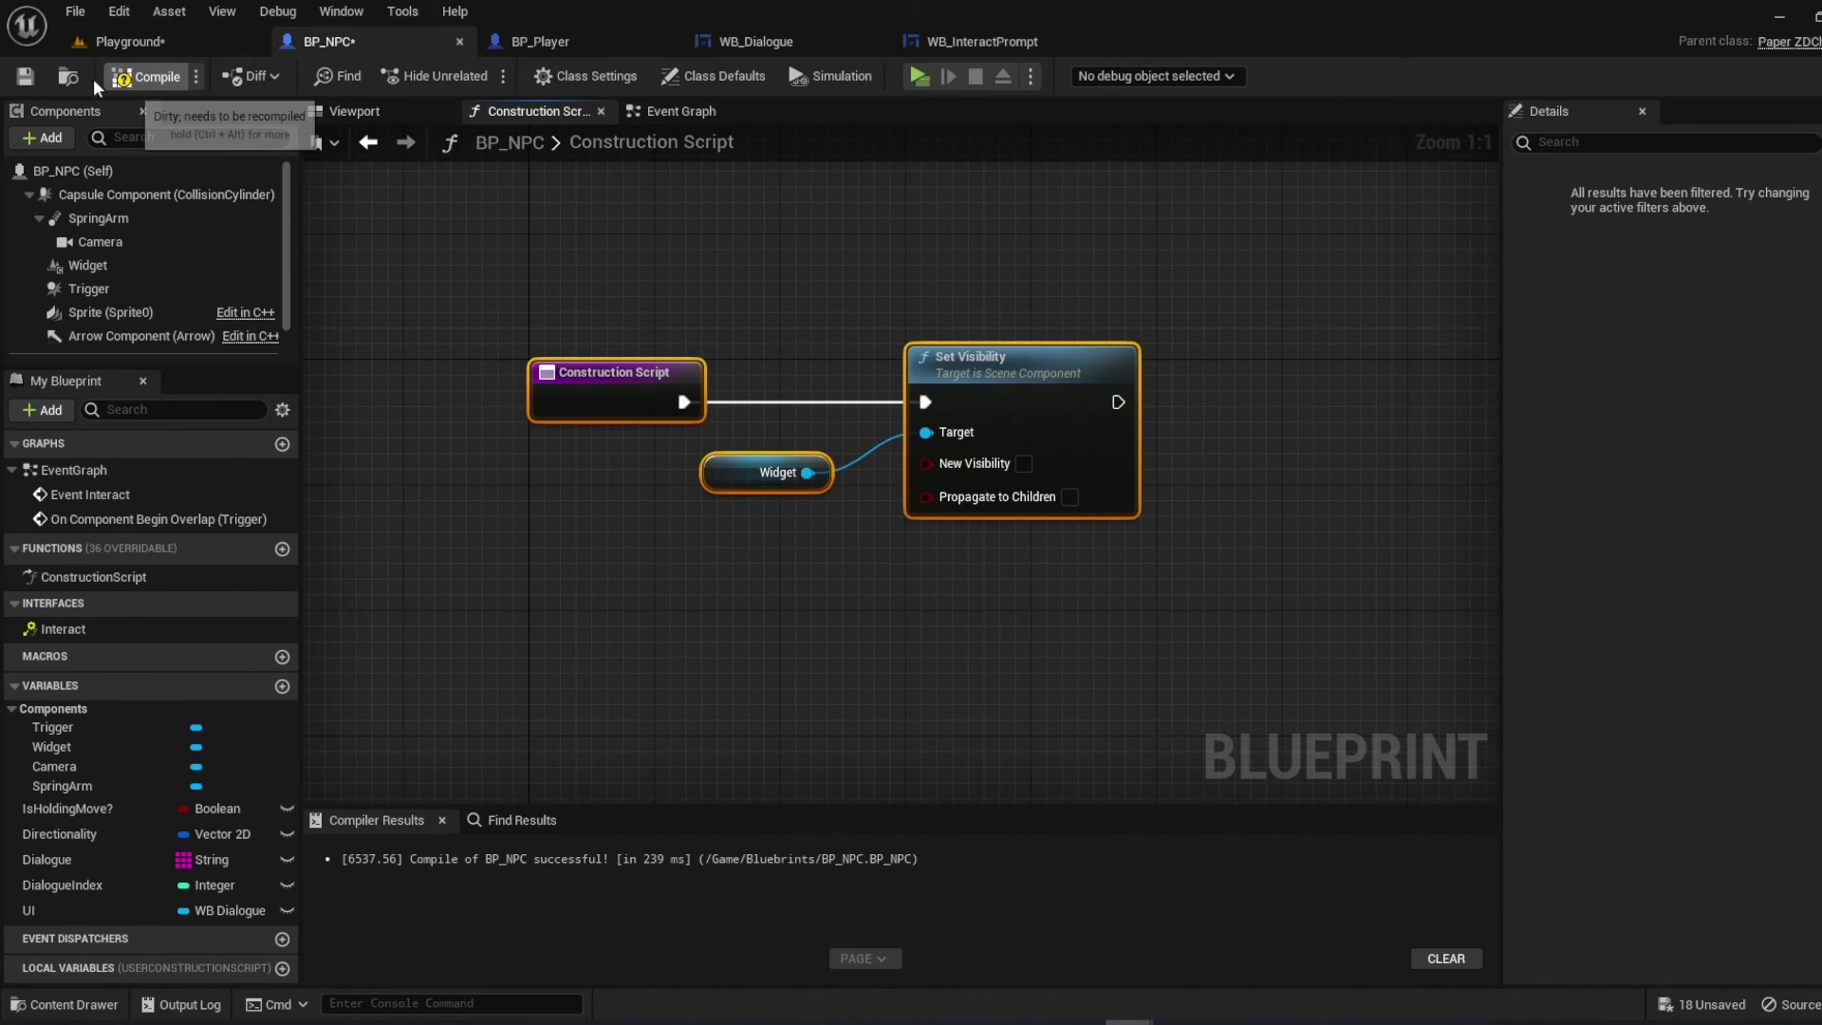
click(24, 75)
click(679, 109)
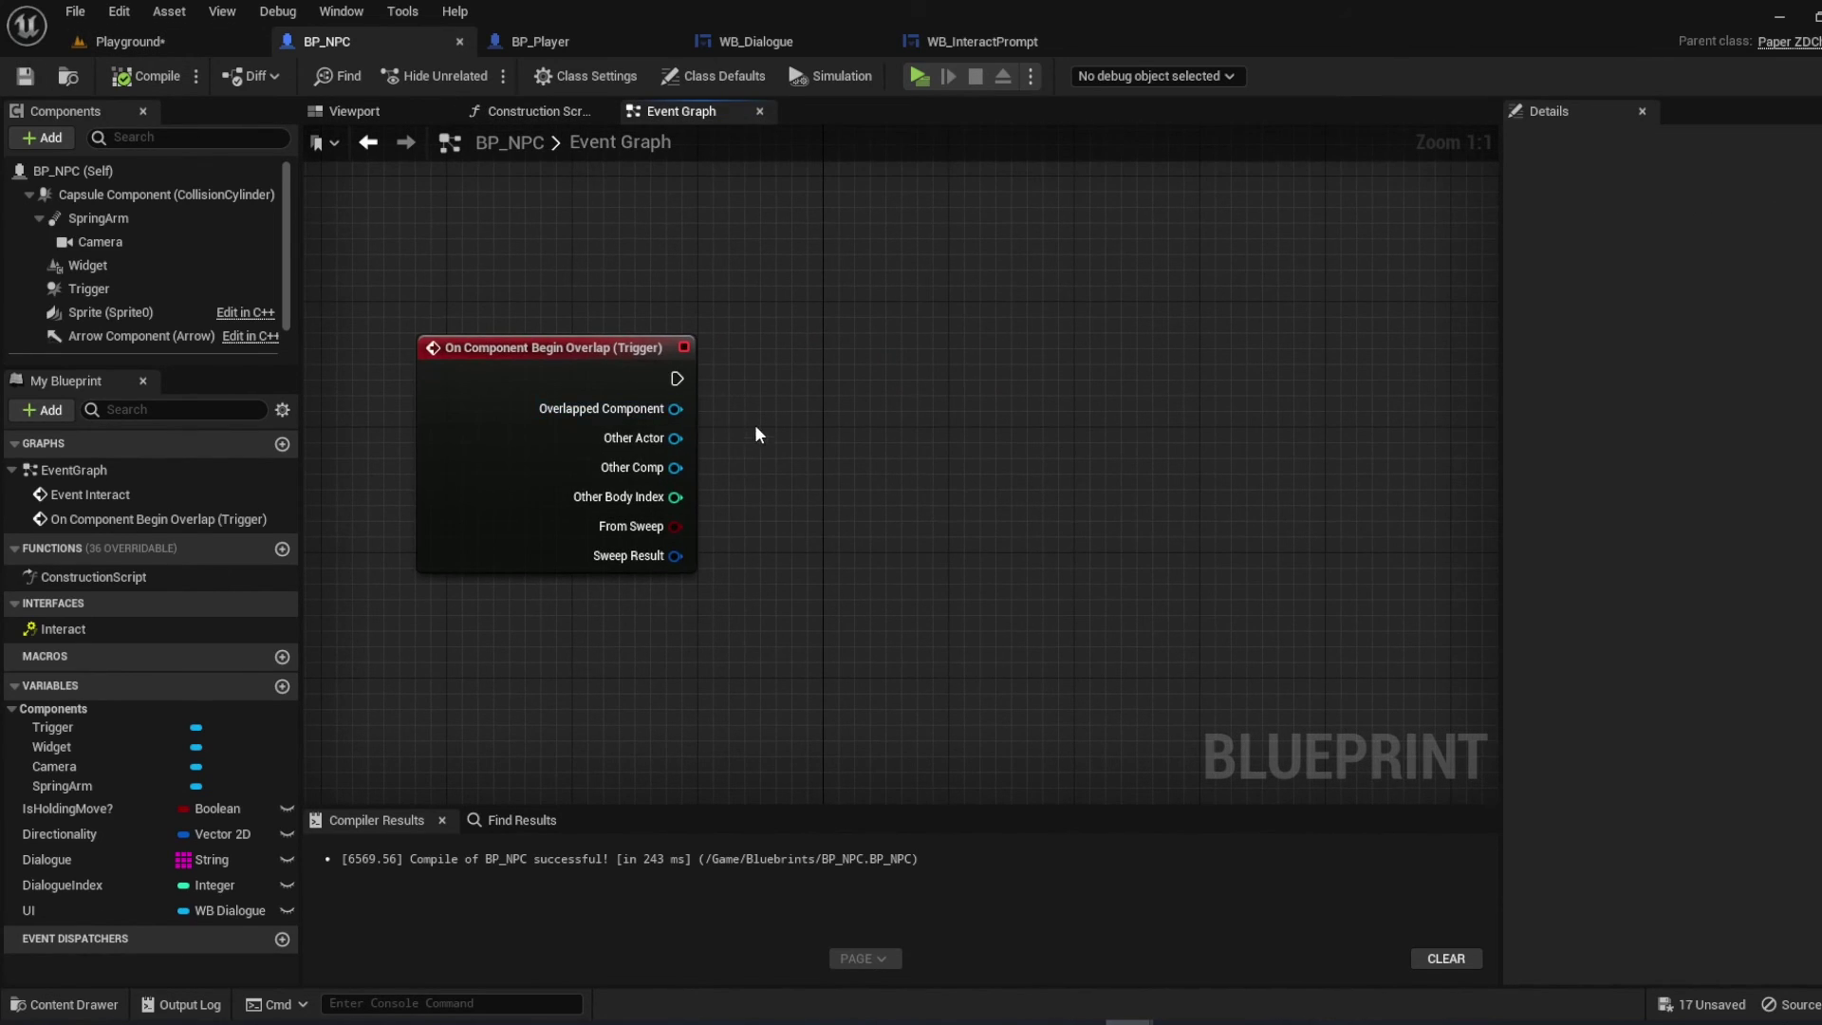
Add a Widget reference with a Set Visibility node in the Event Graph
right_drag(758, 424, 692, 402)
mouse_move(87, 266)
mouse_down()
mouse_move(751, 403)
mouse_move(912, 363)
mouse_up()
text(set visi)
key(Return)
Cast Begin Overlap's Other Actor to BP_Player ahead of Set Visibility and tidy the node layout
drag(622, 357, 815, 354)
text(ca)
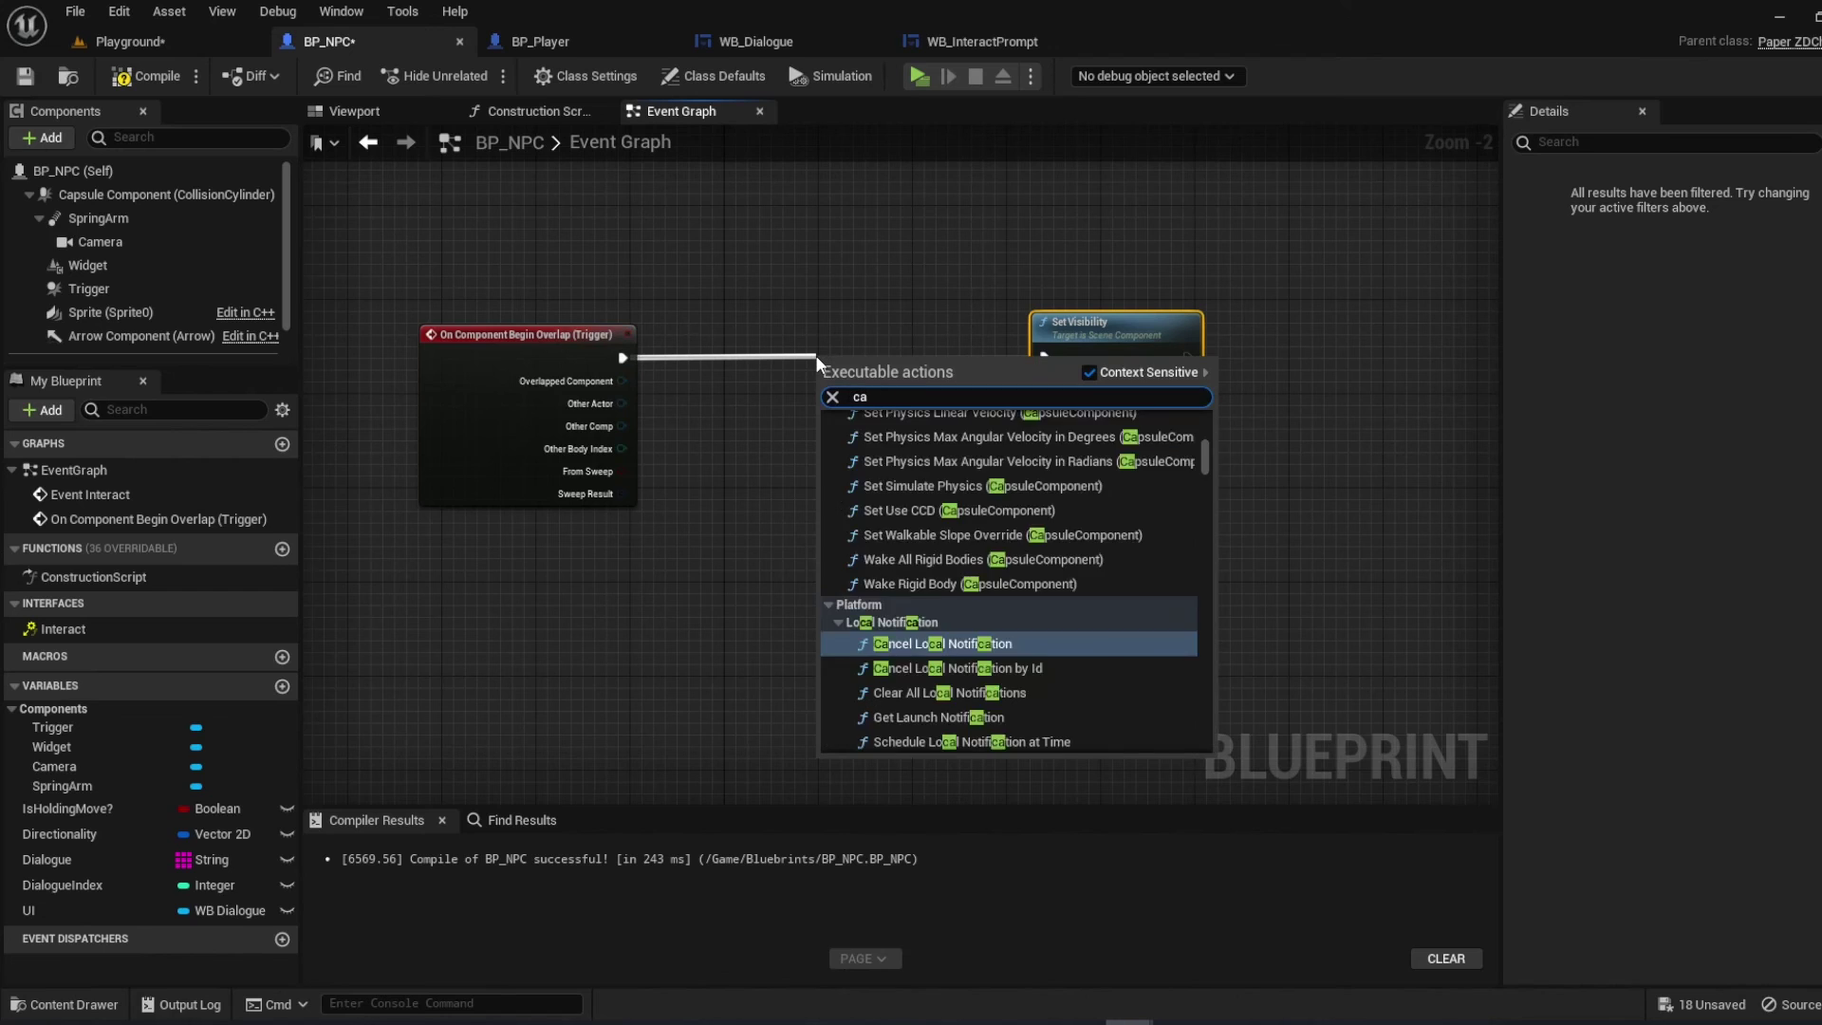
text(st to bo)
key(BackSpace)
text(p_pl)
key(Return)
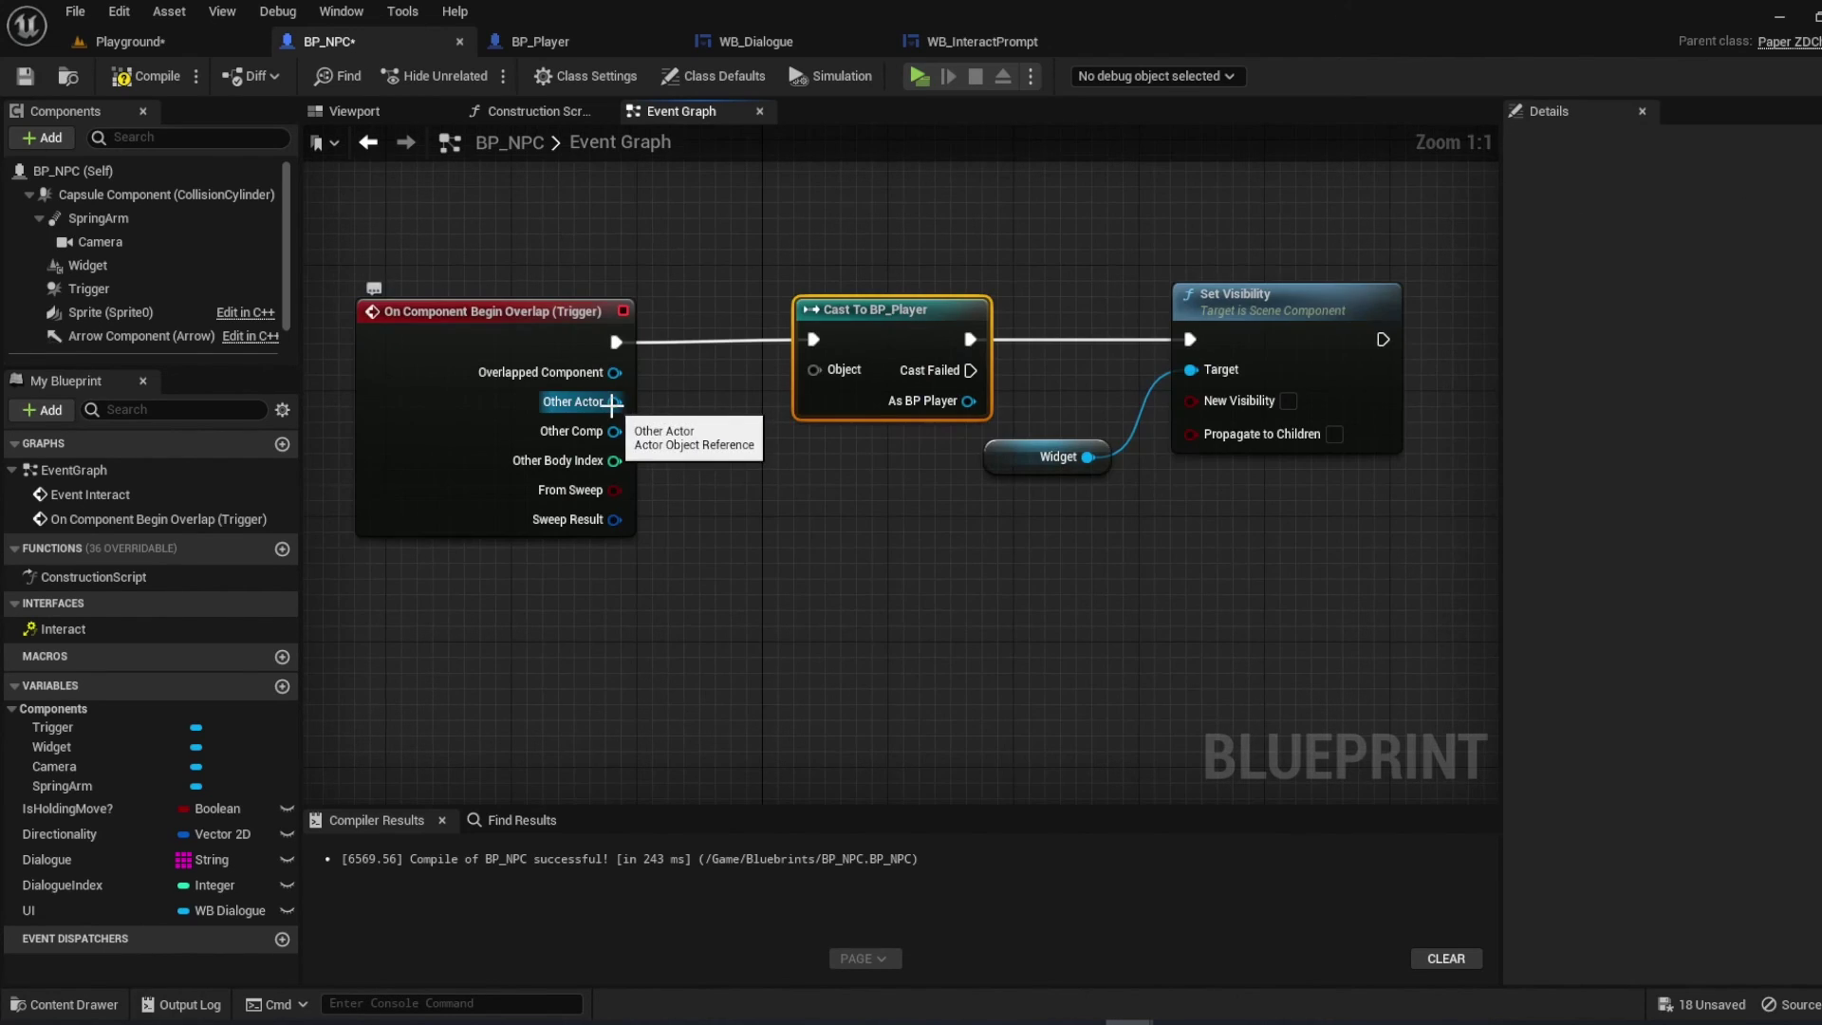
drag(612, 402, 814, 371)
right_drag(1015, 528, 830, 524)
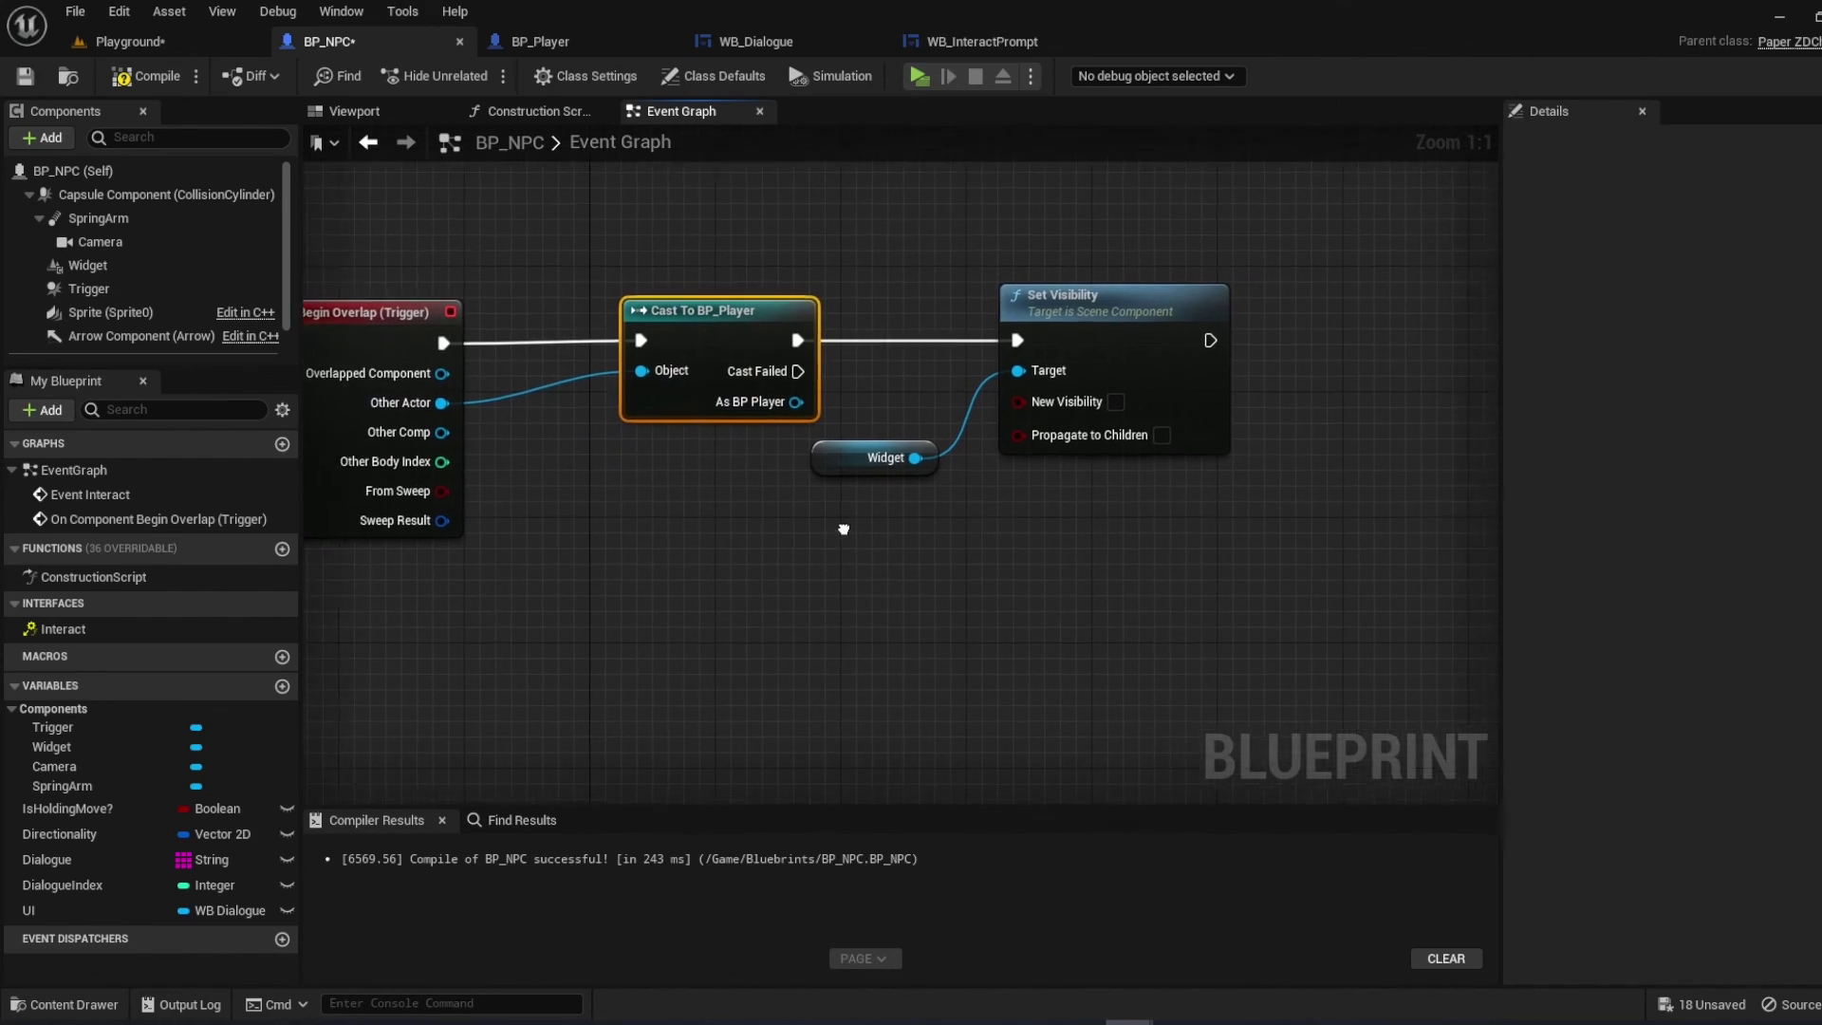
scroll(816, 560, down, 2)
drag(912, 389, 915, 238)
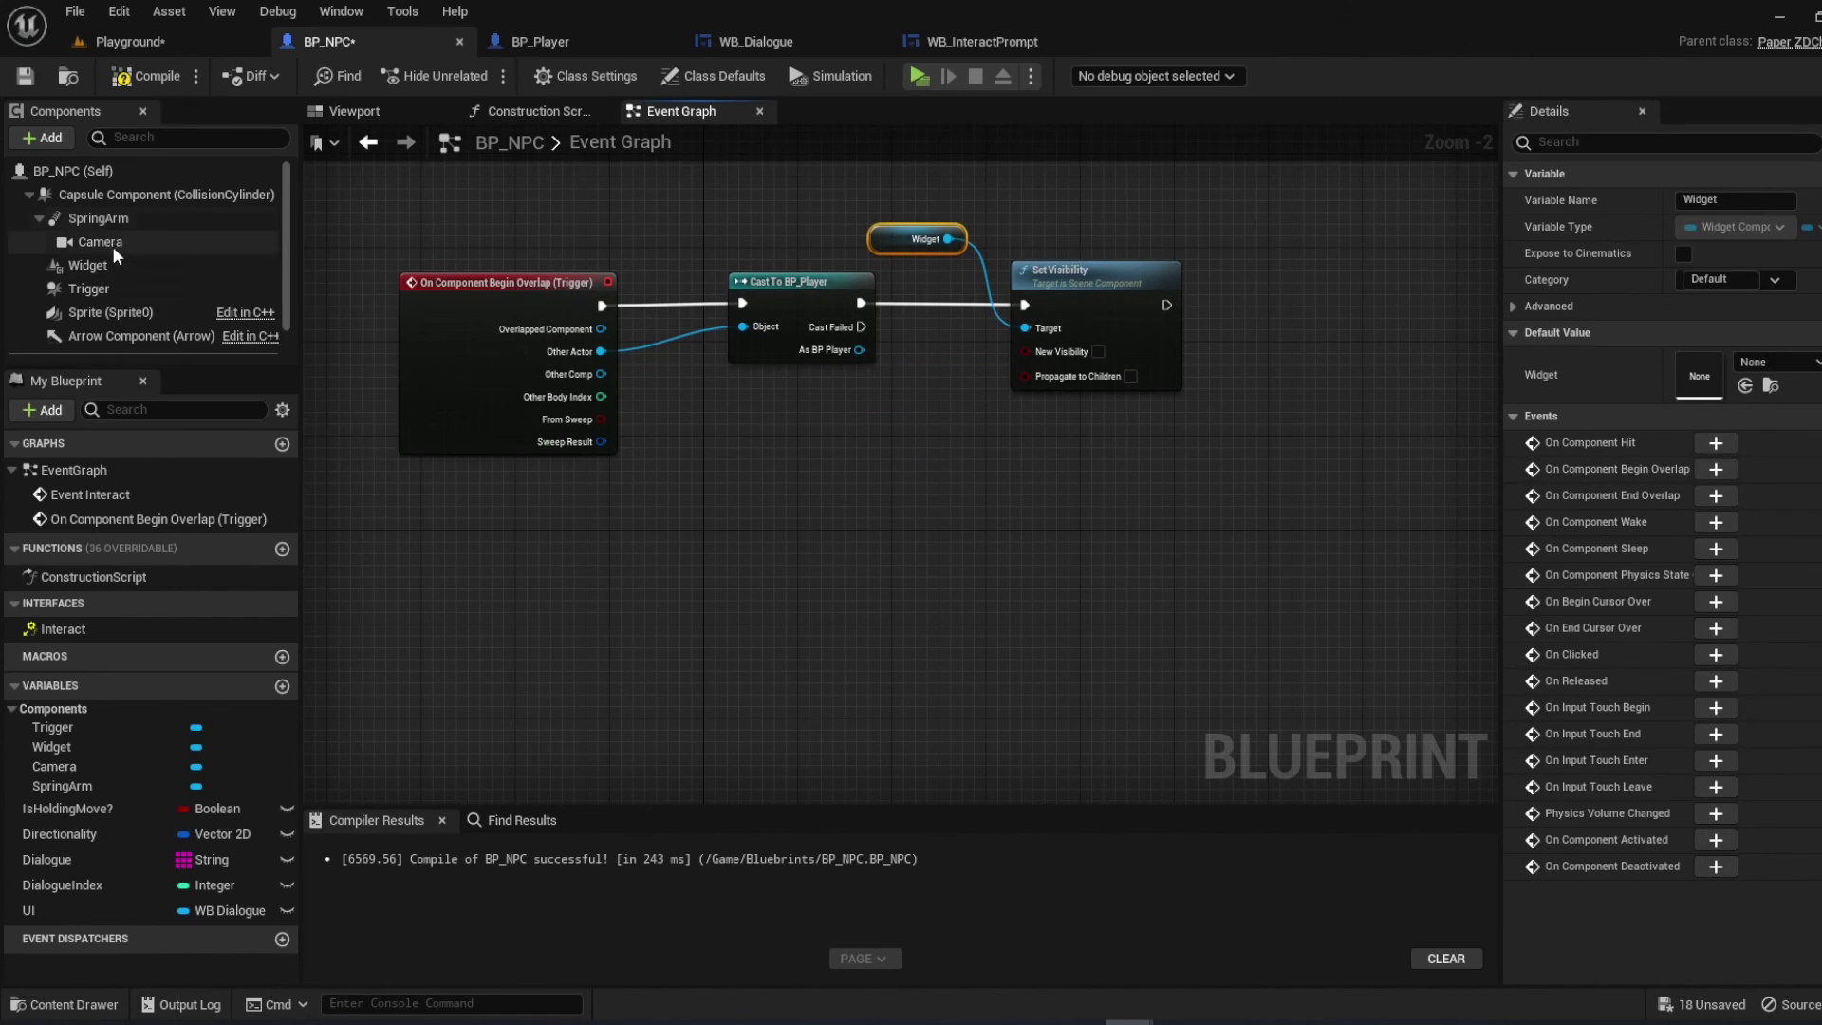
Add an On Component End Overlap event for the Trigger component
click(99, 288)
right_click(125, 291)
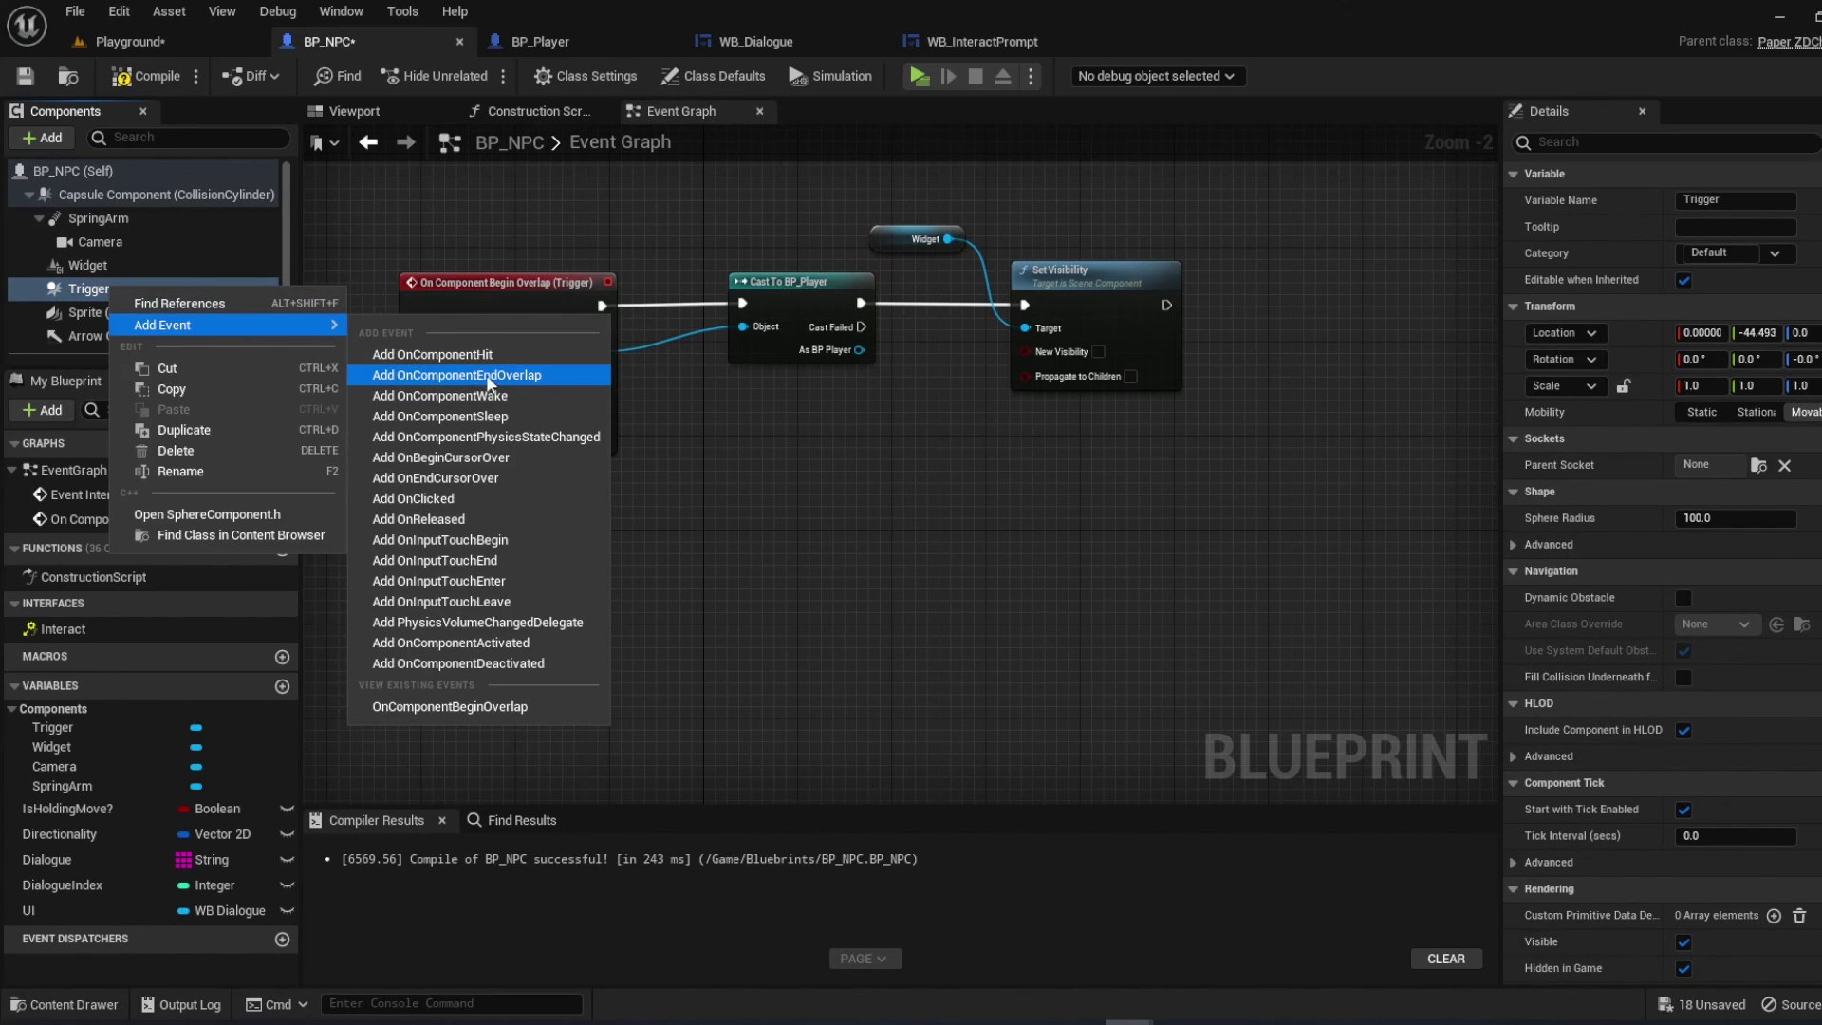
click(498, 376)
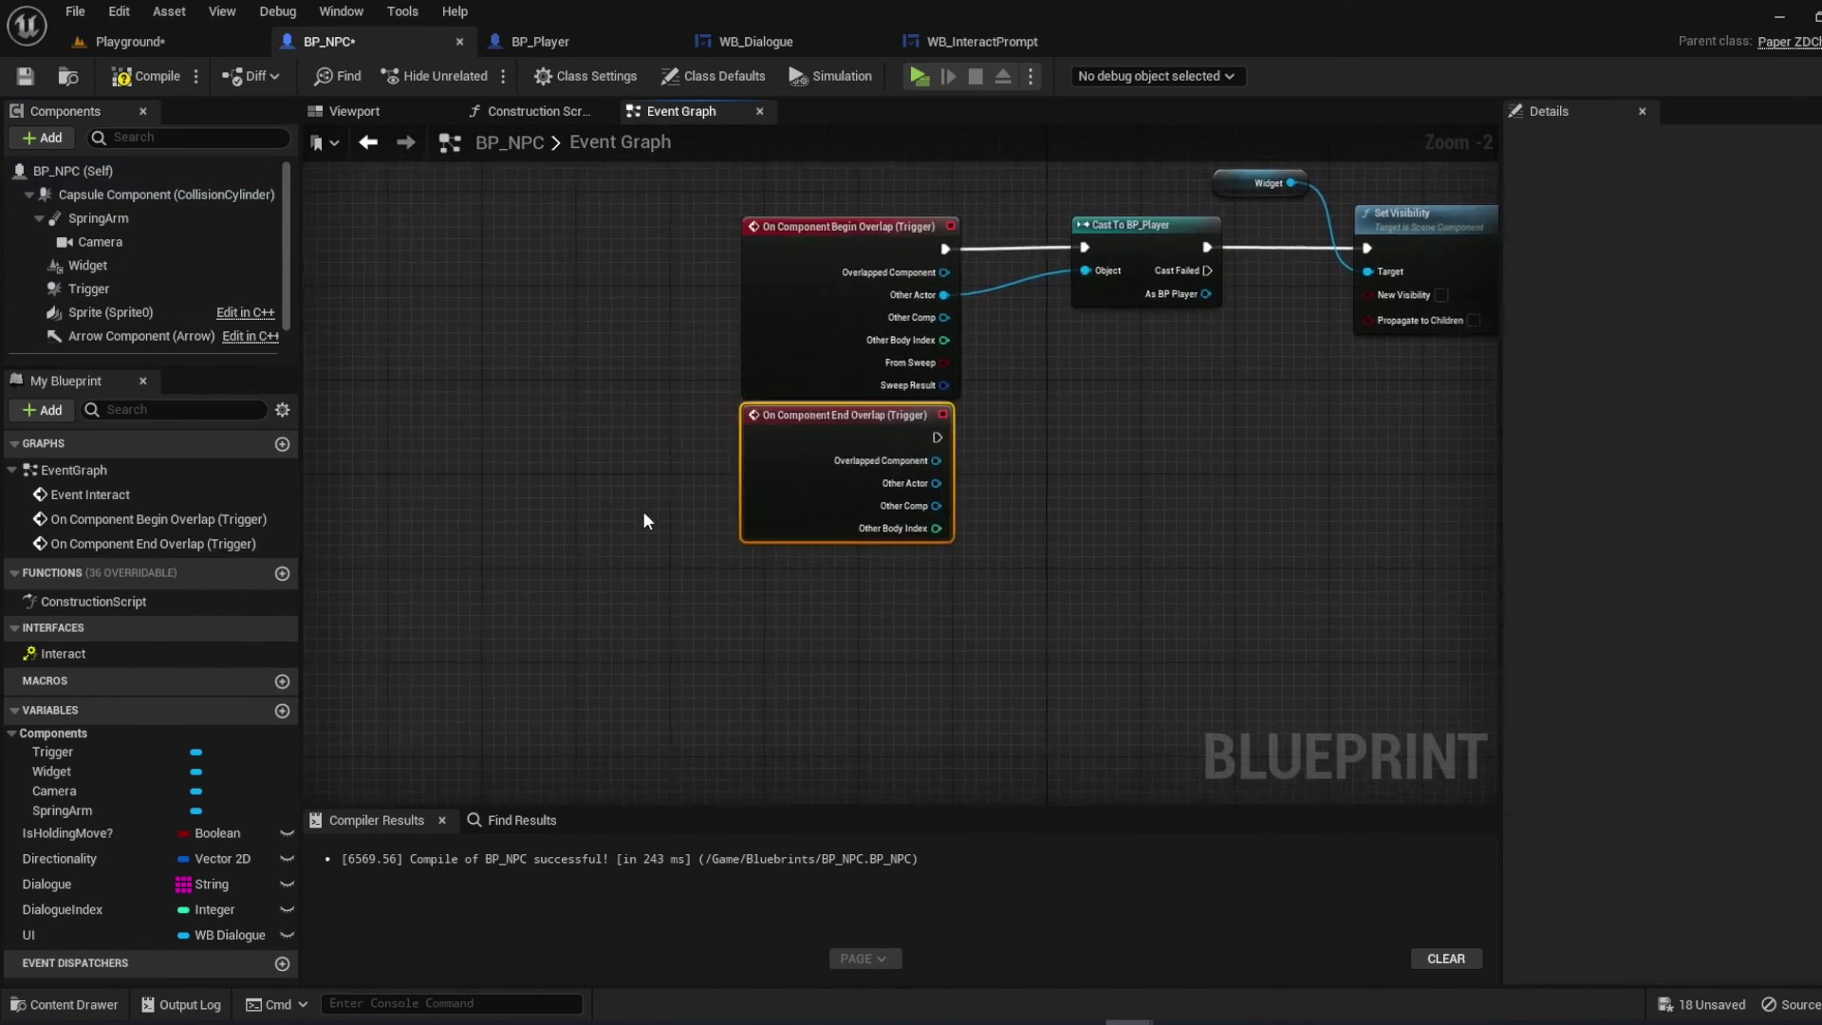
scroll(712, 534, down, 4)
right_drag(711, 536, 657, 524)
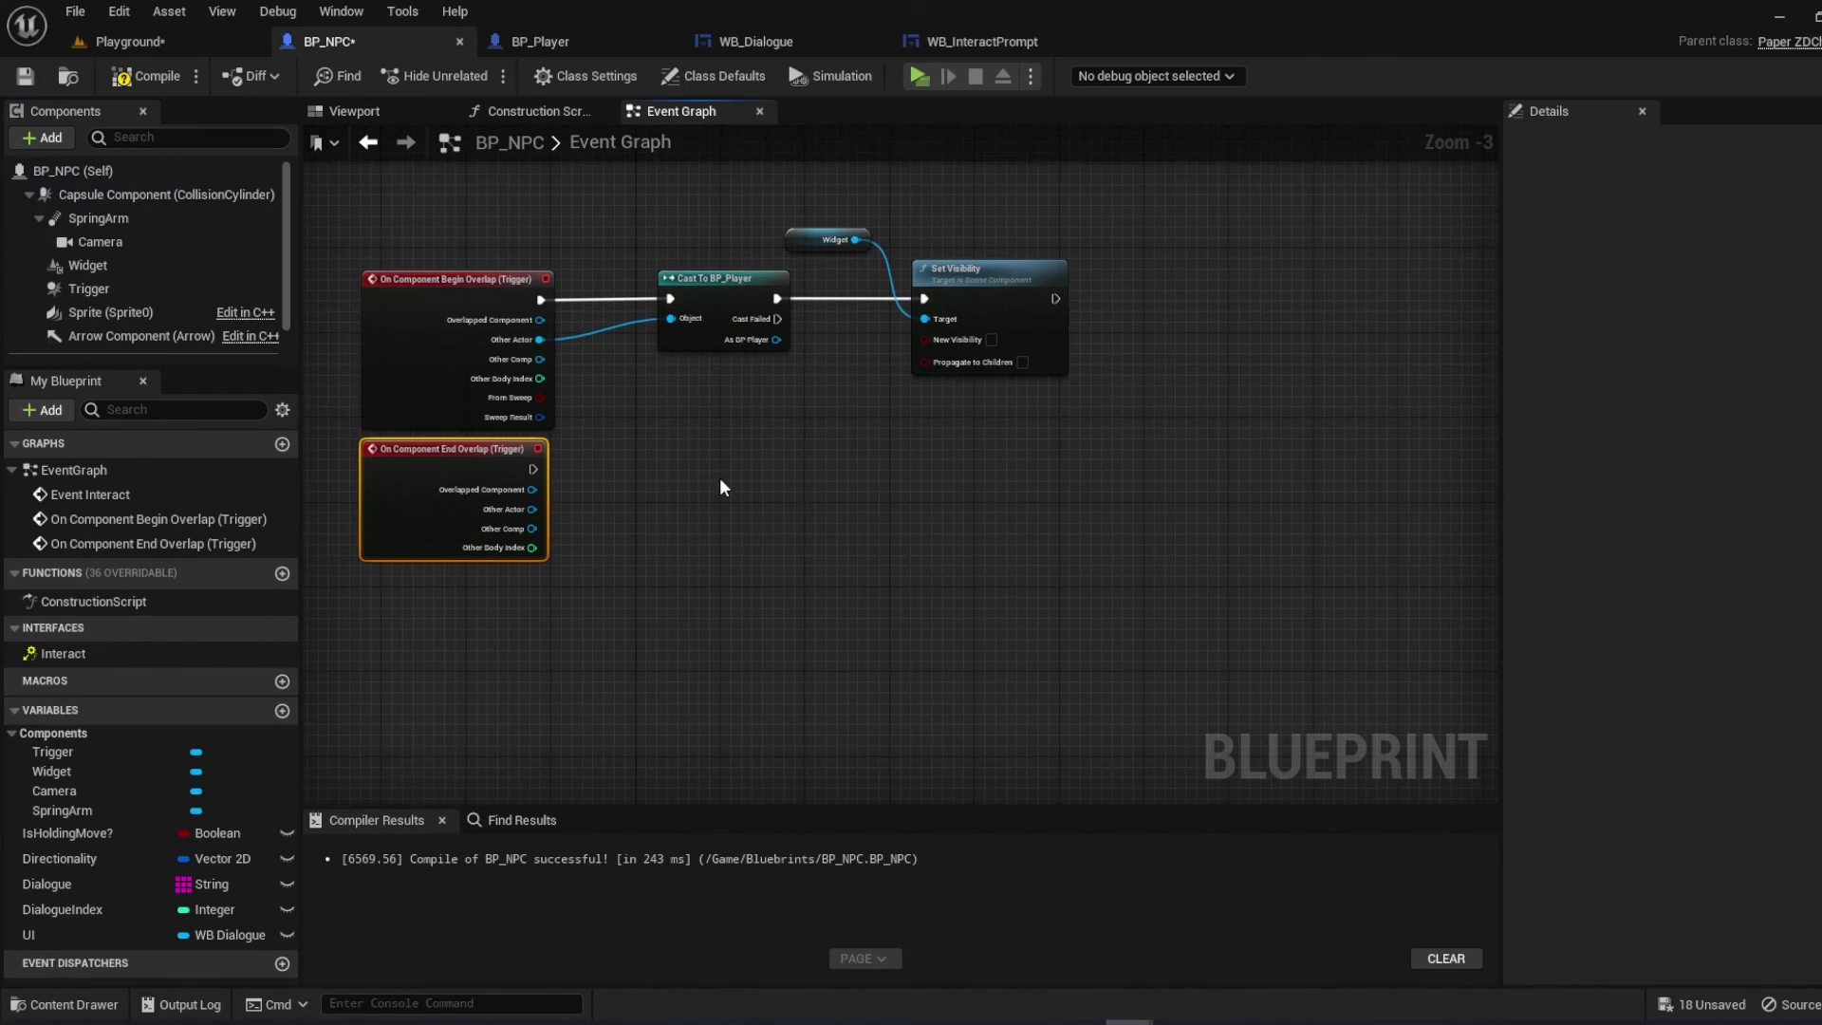
click(625, 455)
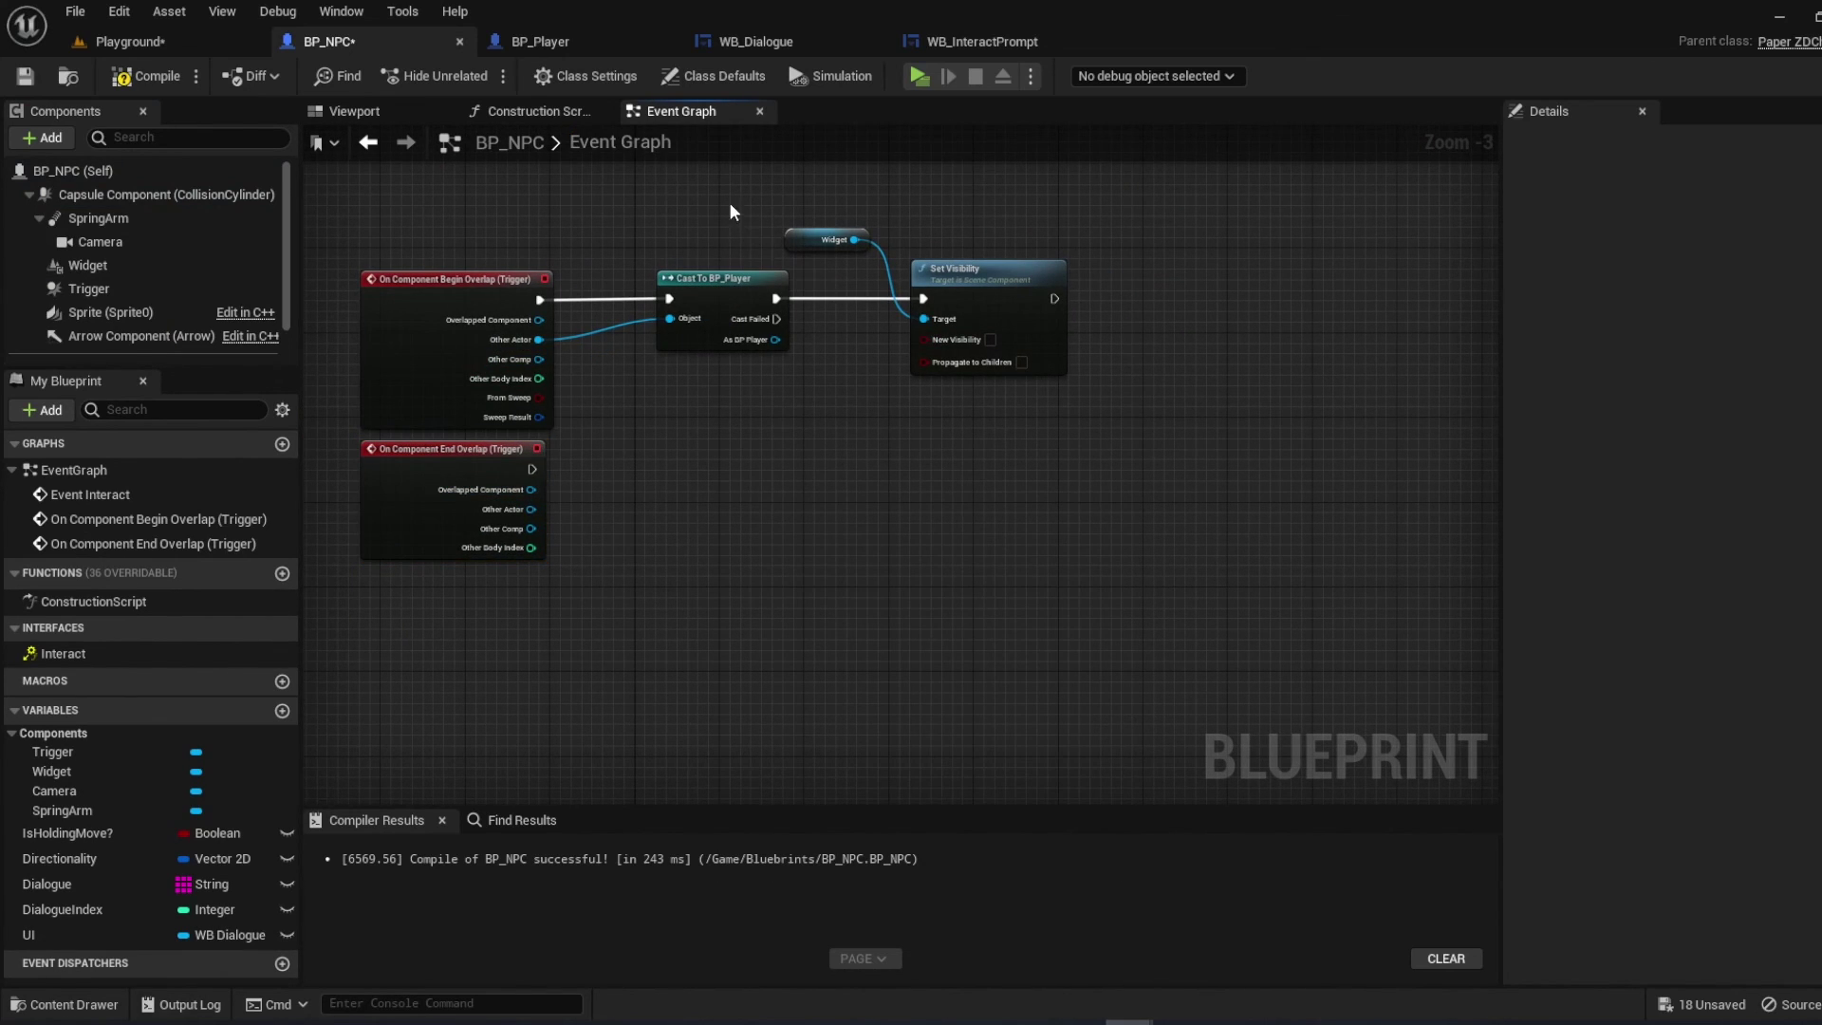
Duplicate the cast and Set Visibility nodes and wire them to the end-overlap event
drag(773, 212, 1032, 407)
key(ctrl+v)
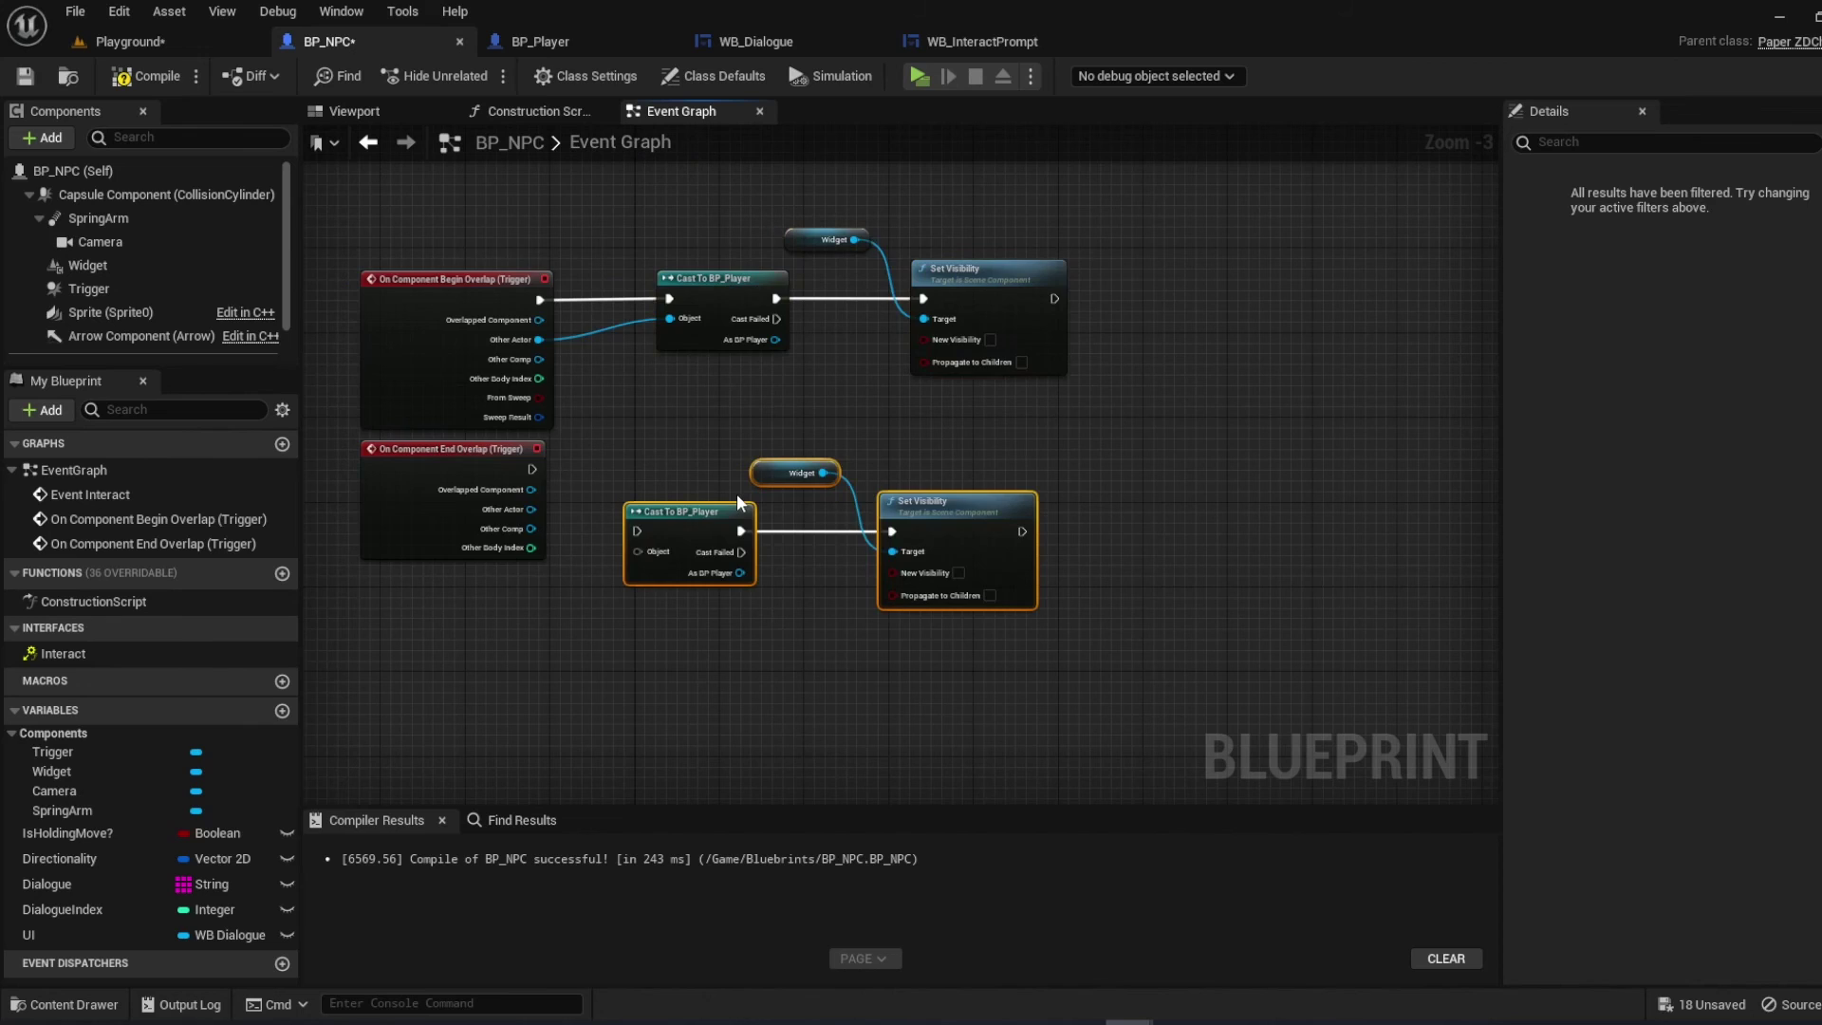
drag(714, 515, 728, 455)
scroll(728, 455, up, 2)
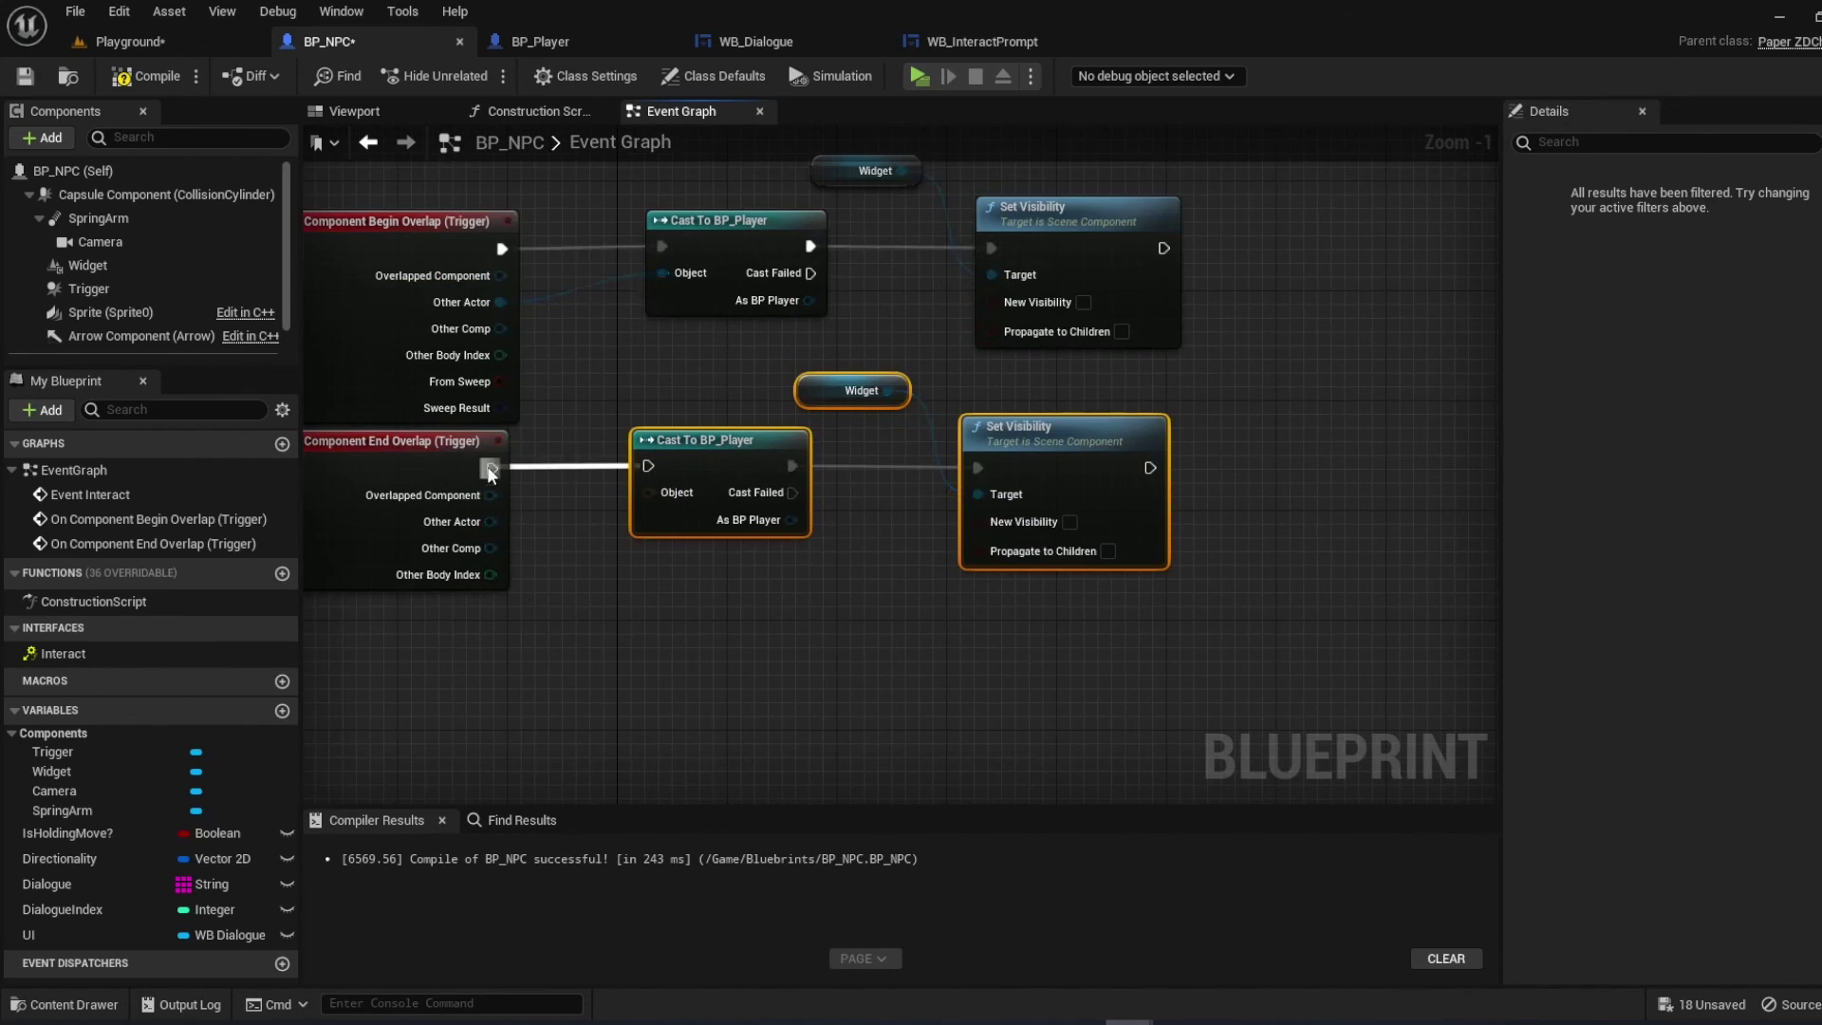
drag(492, 495, 649, 466)
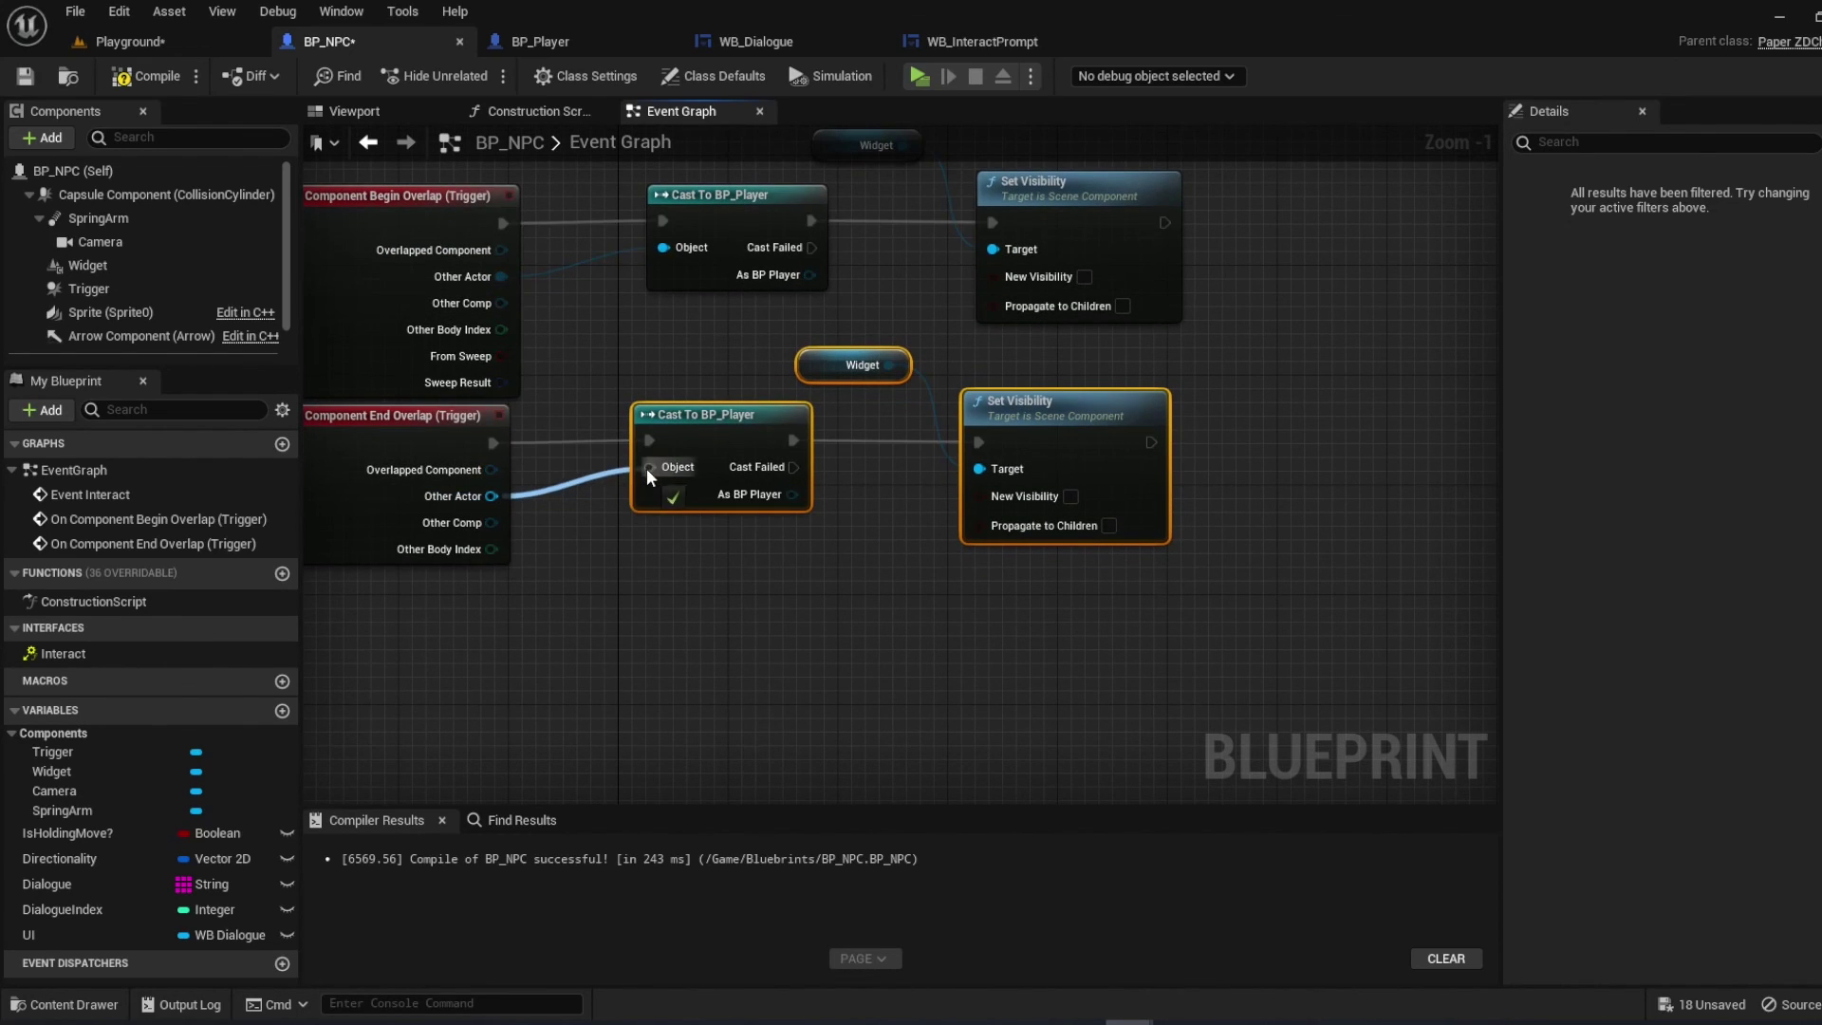
click(1070, 496)
Set New Visibility so begin overlap shows the Widget and end overlap hides it
right_drag(780, 263, 825, 388)
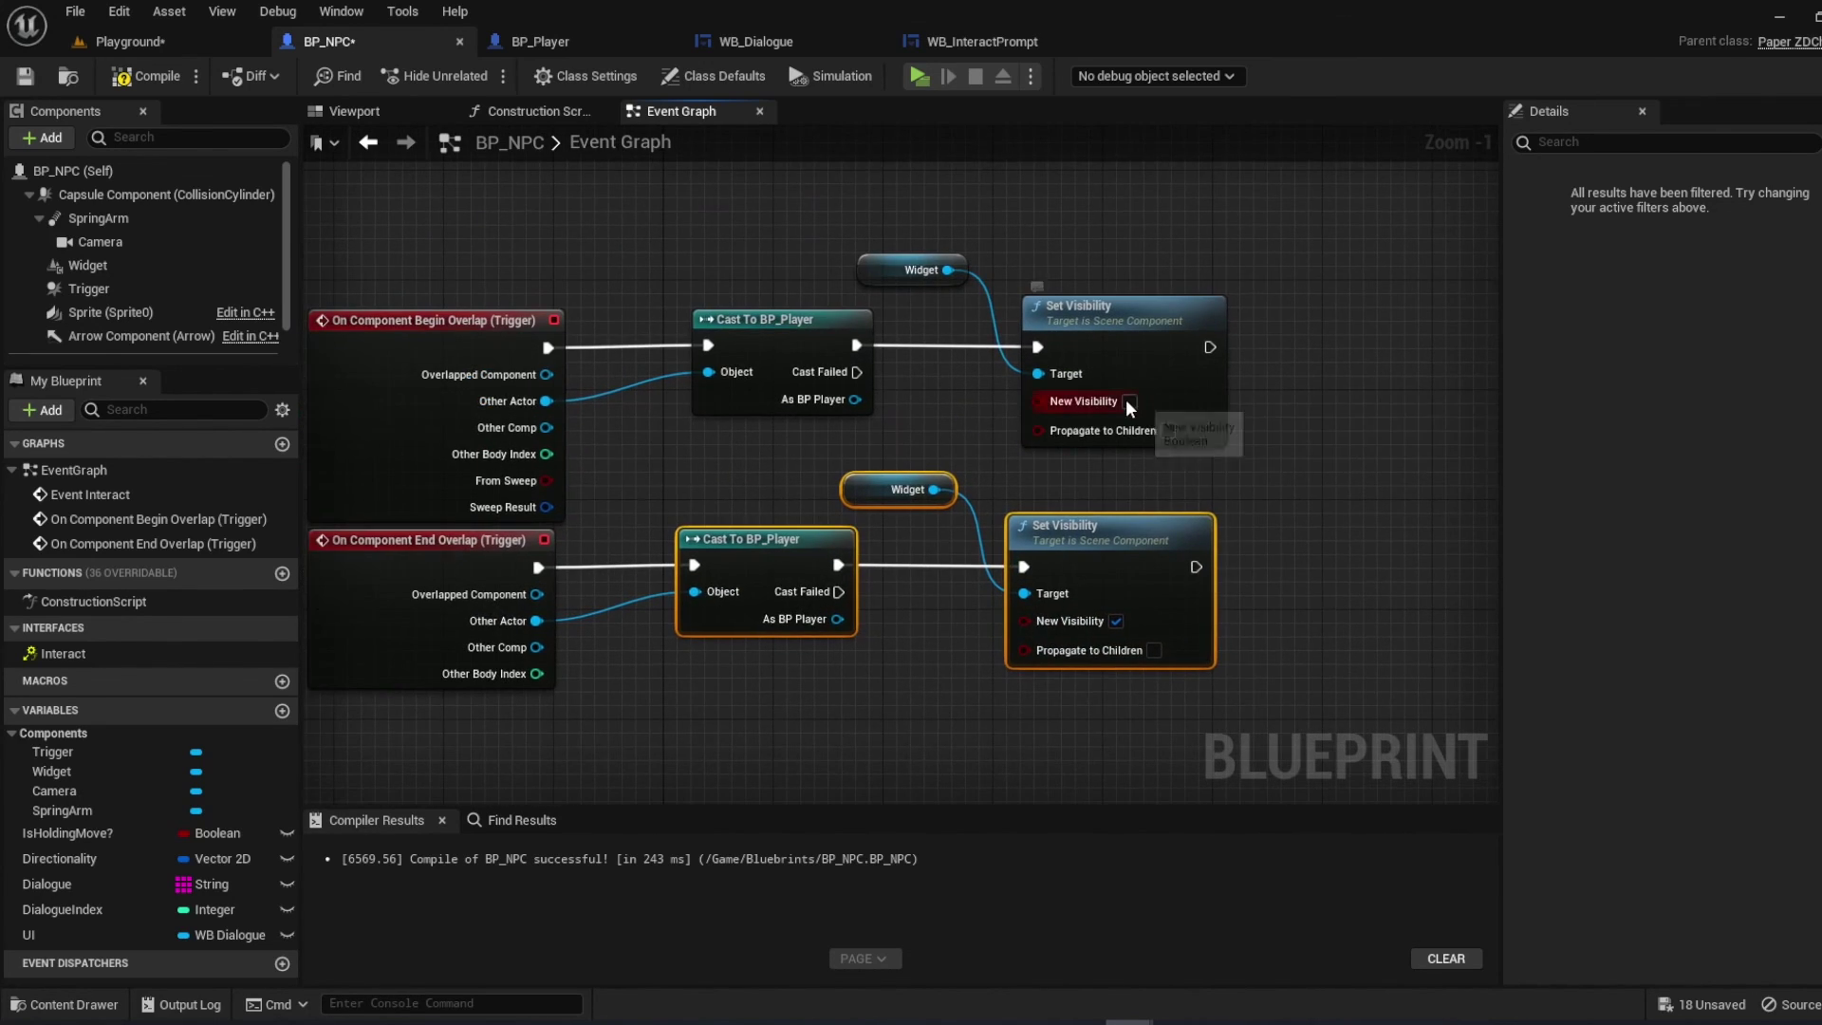
click(1129, 400)
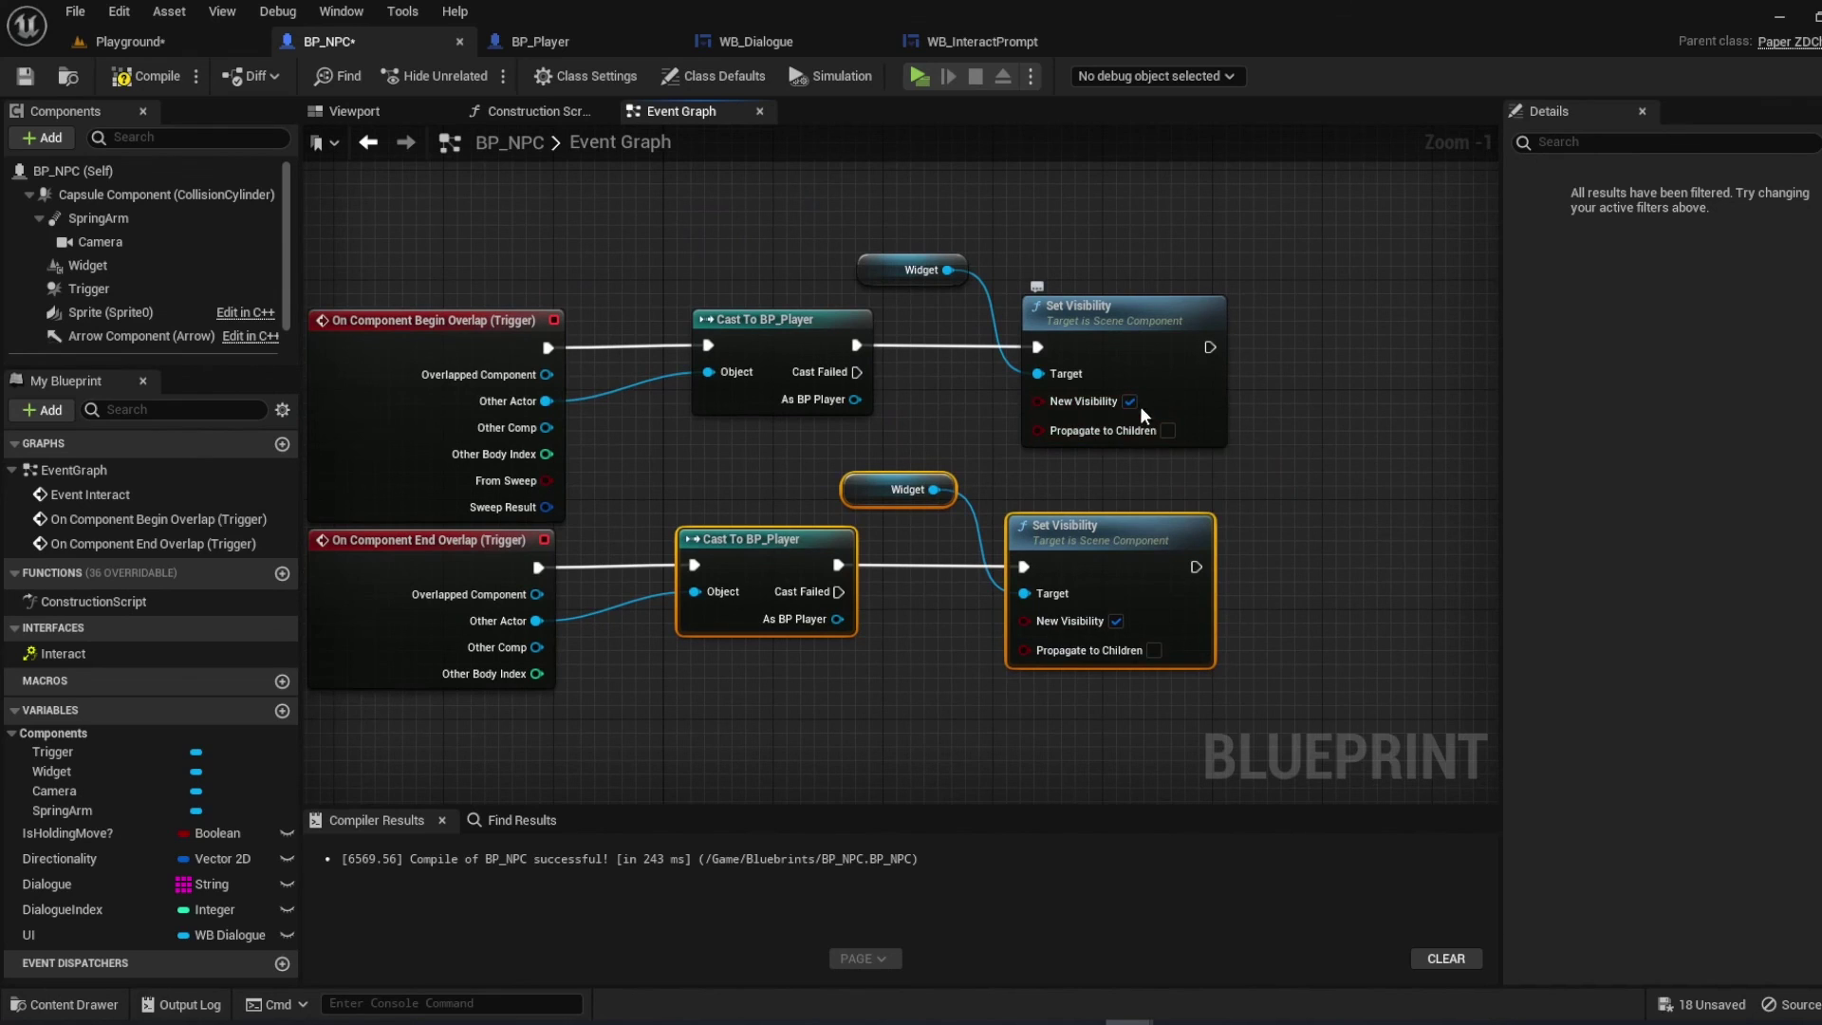
click(1117, 622)
right_drag(1004, 385, 955, 370)
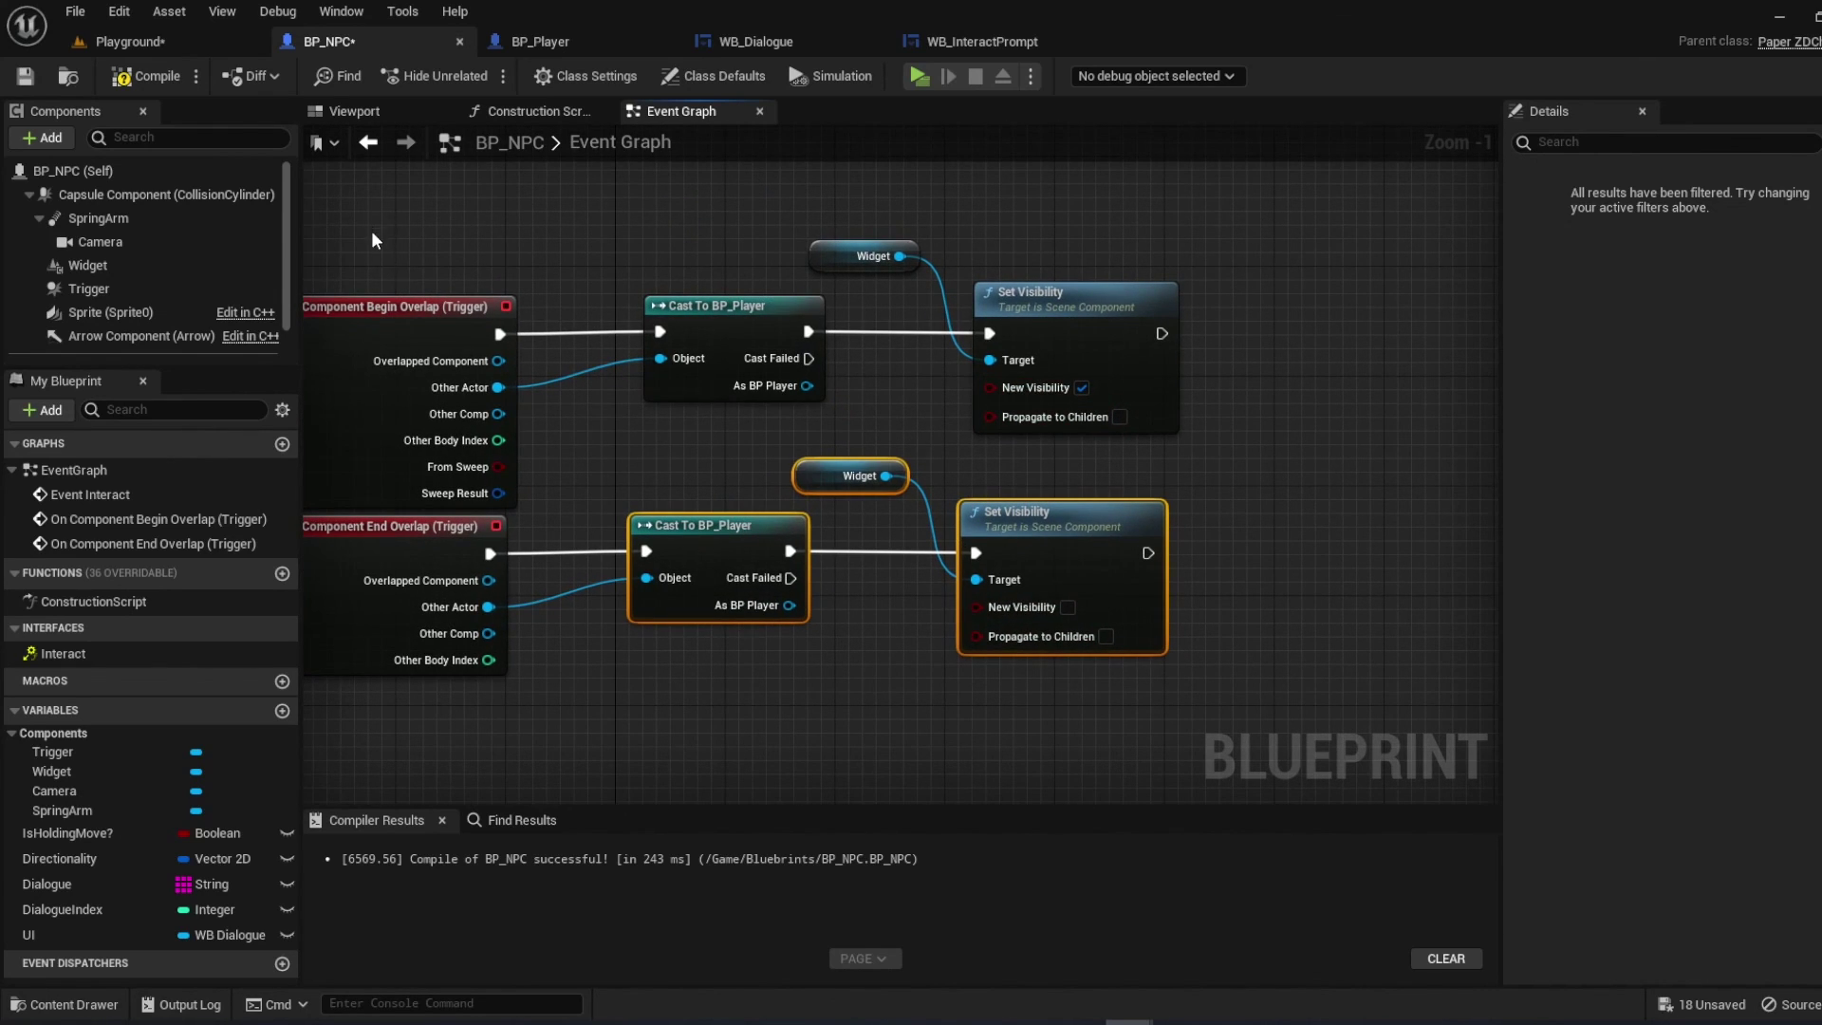
drag(373, 234, 1132, 395)
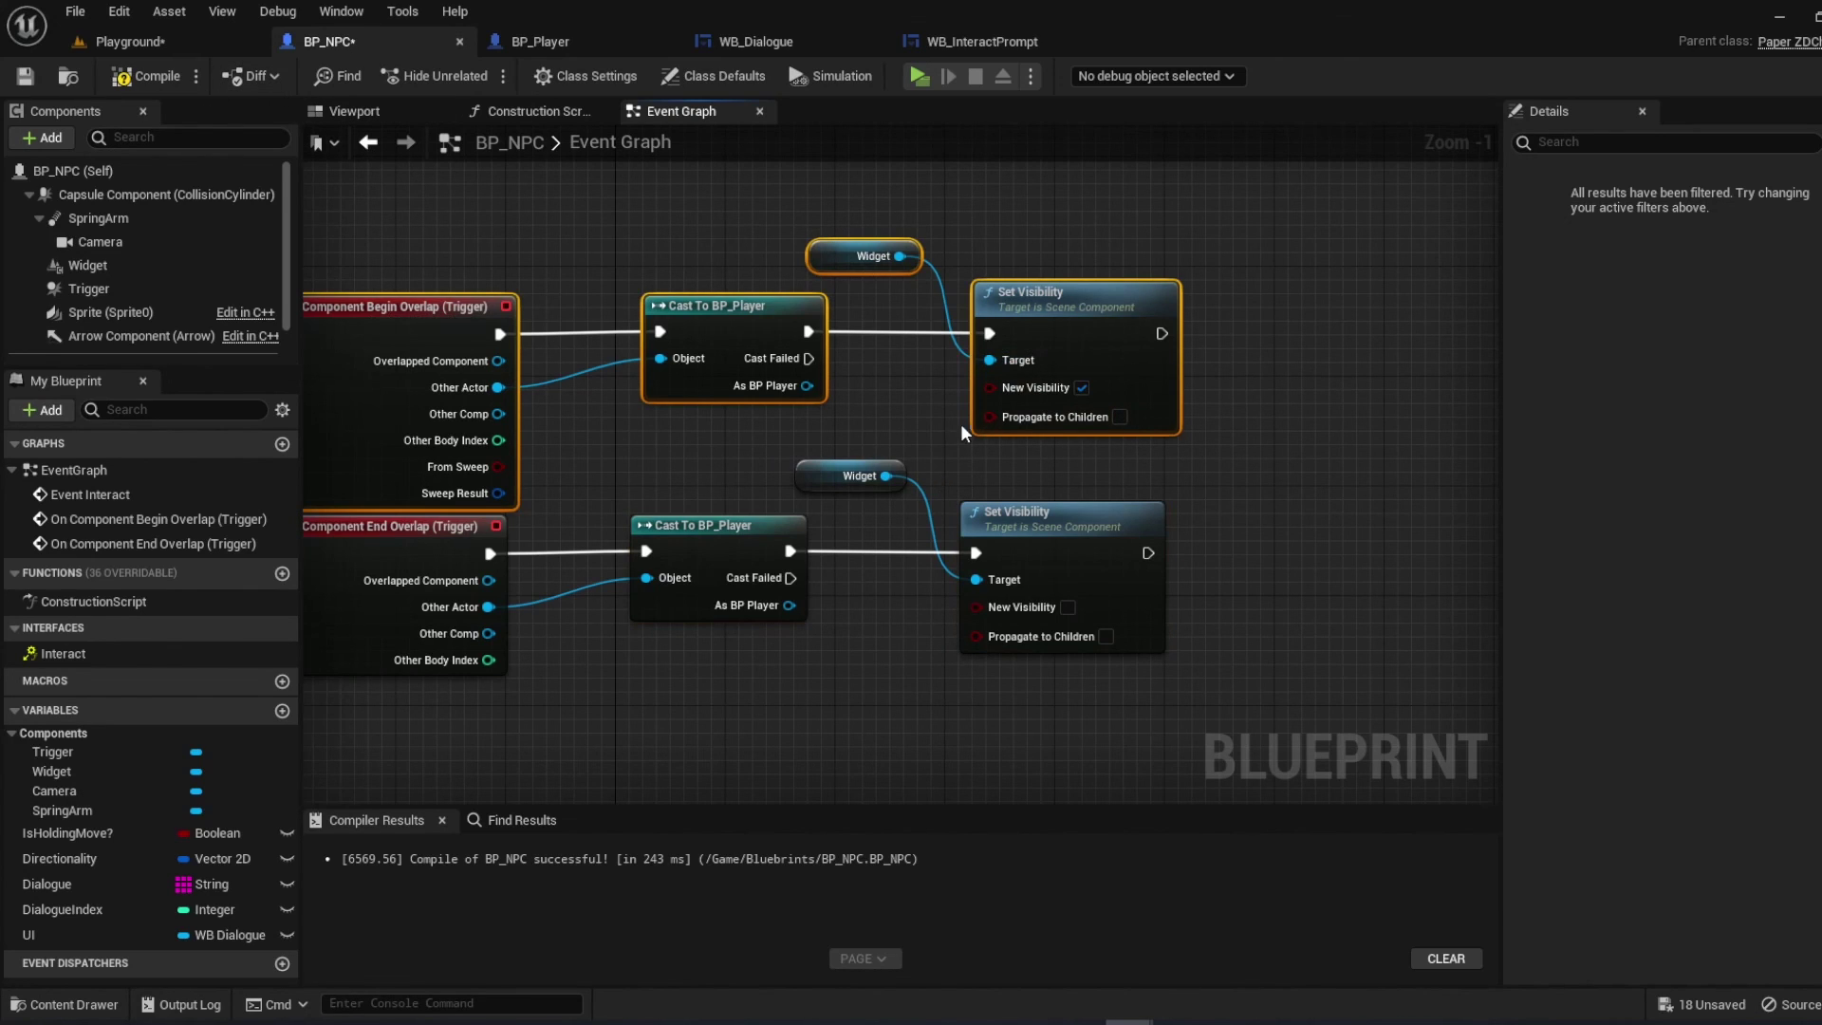
right_drag(975, 374, 1013, 274)
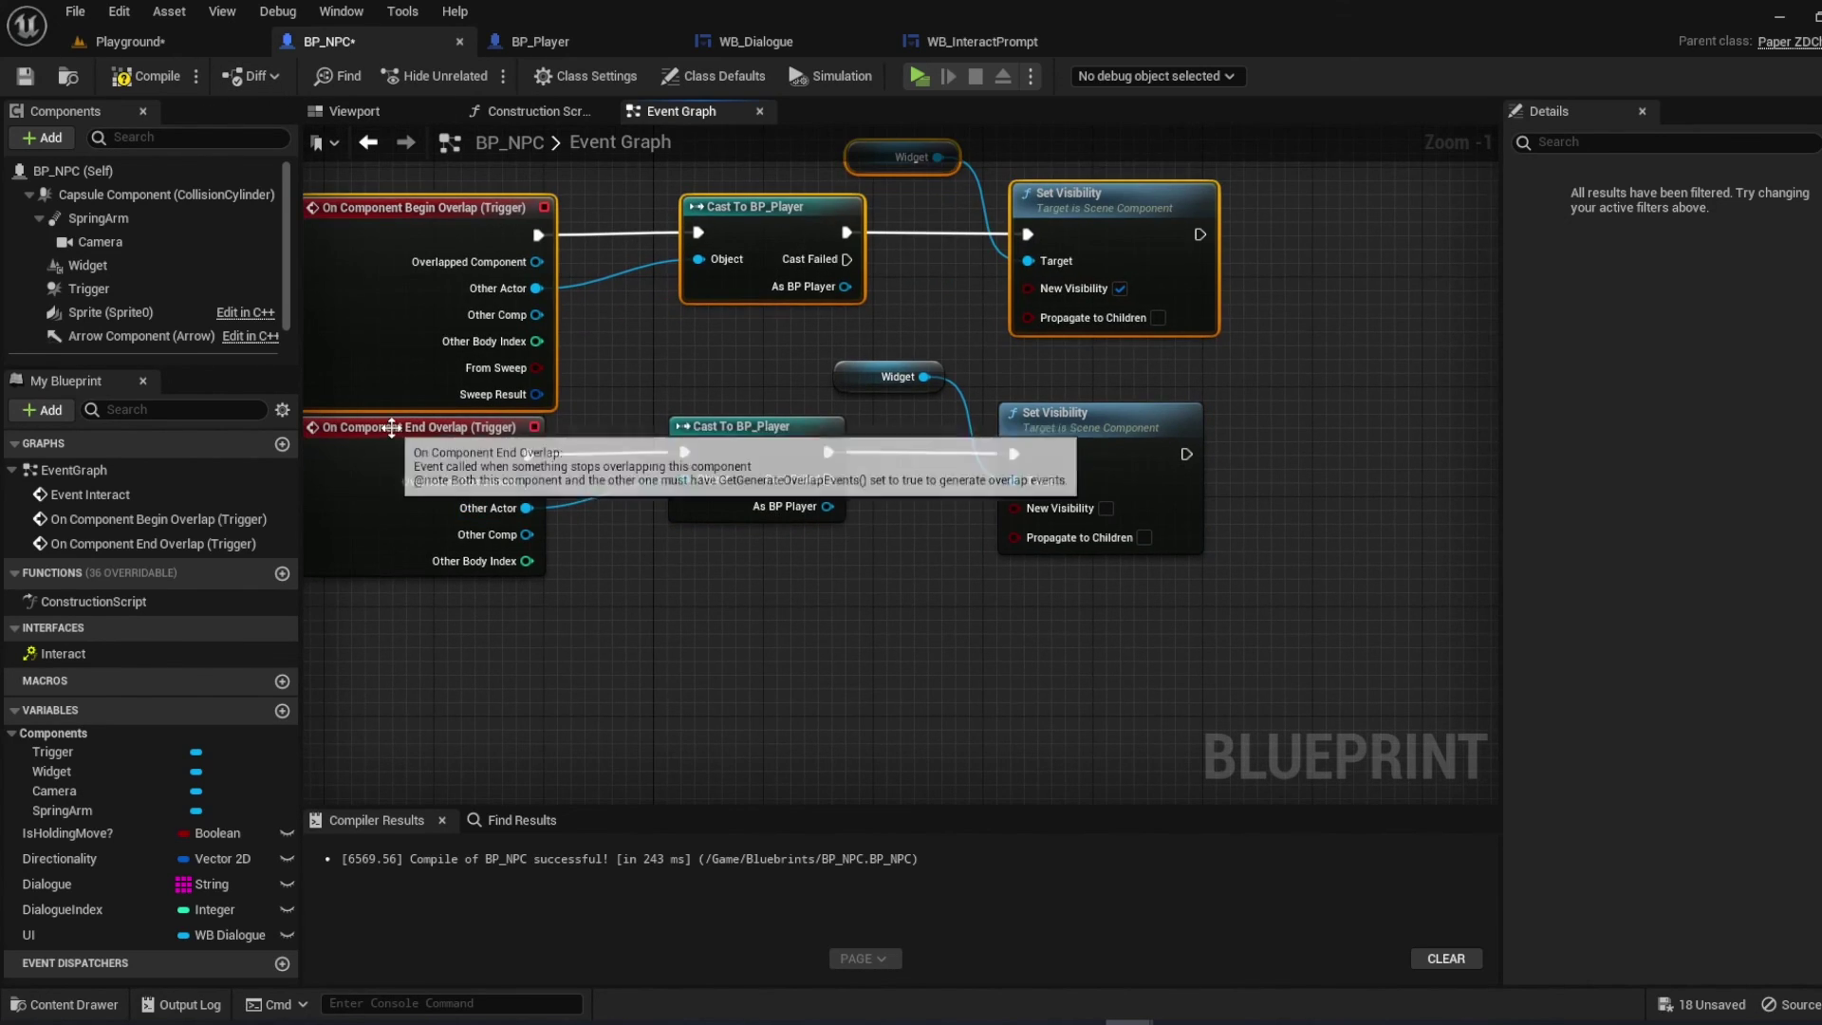
Save and compile BP_NPC, then Play to test the 'E' prompt above the NPC
key(ctrl+s)
right_click(1035, 595)
click(919, 76)
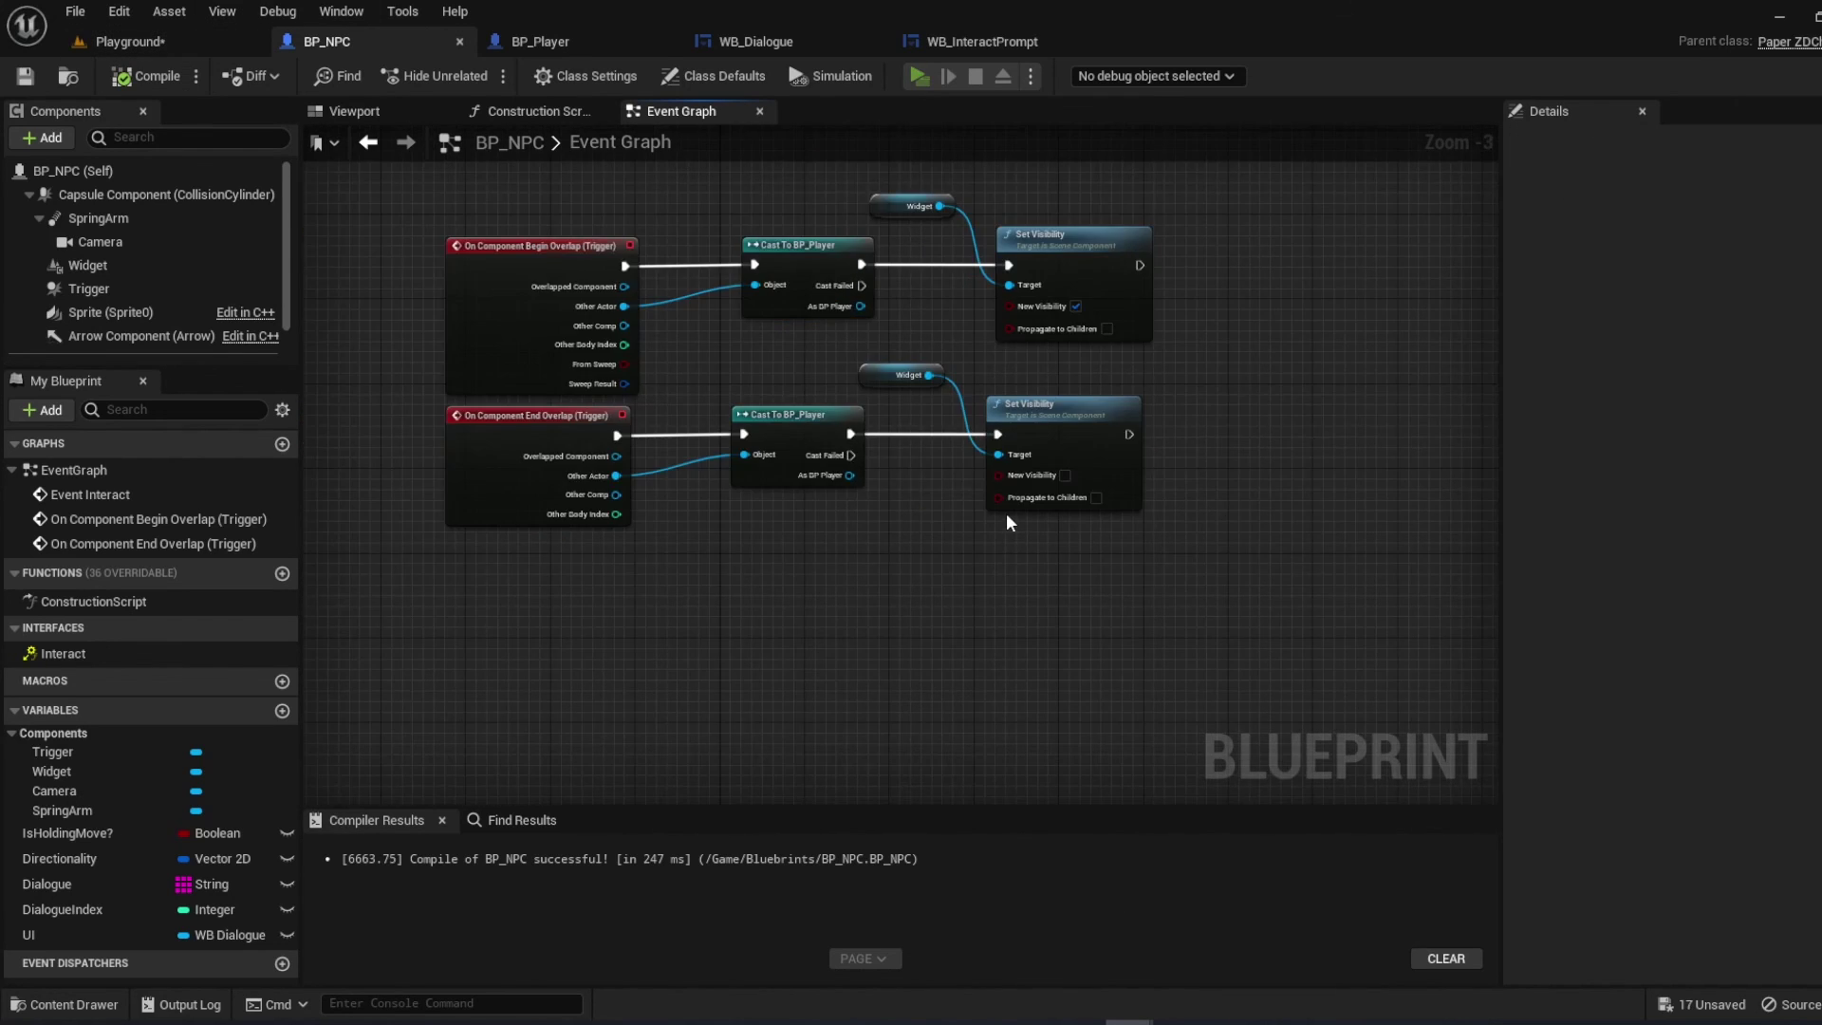